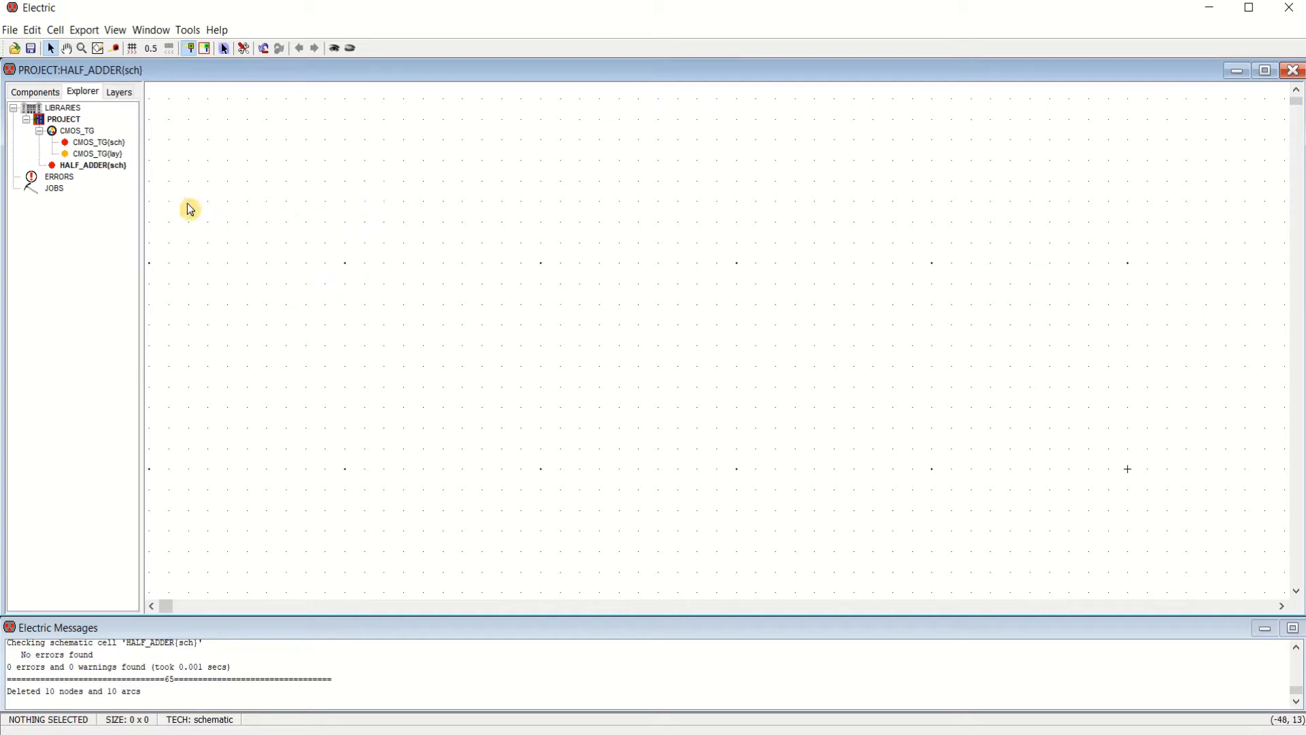
Place an XOR gate in the upper middle of the empty HALF_ADDER schematic
click(45, 96)
click(24, 170)
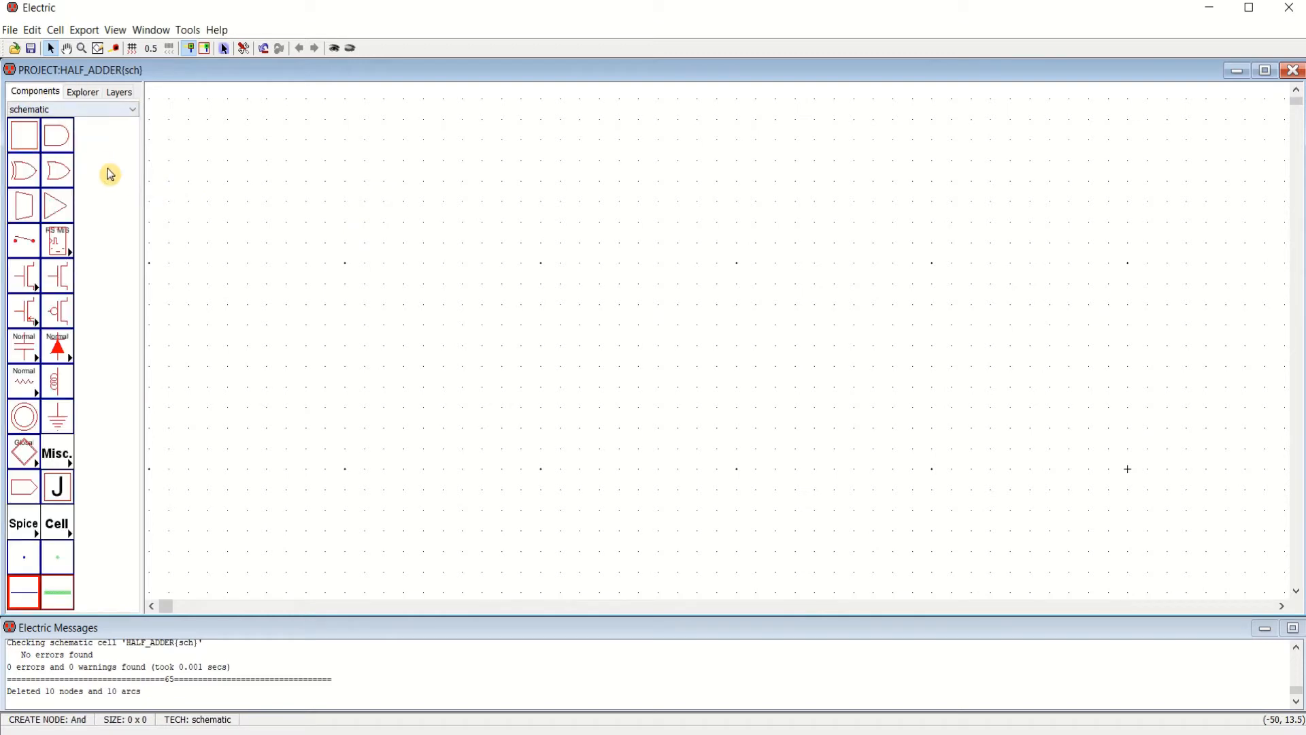
click(25, 178)
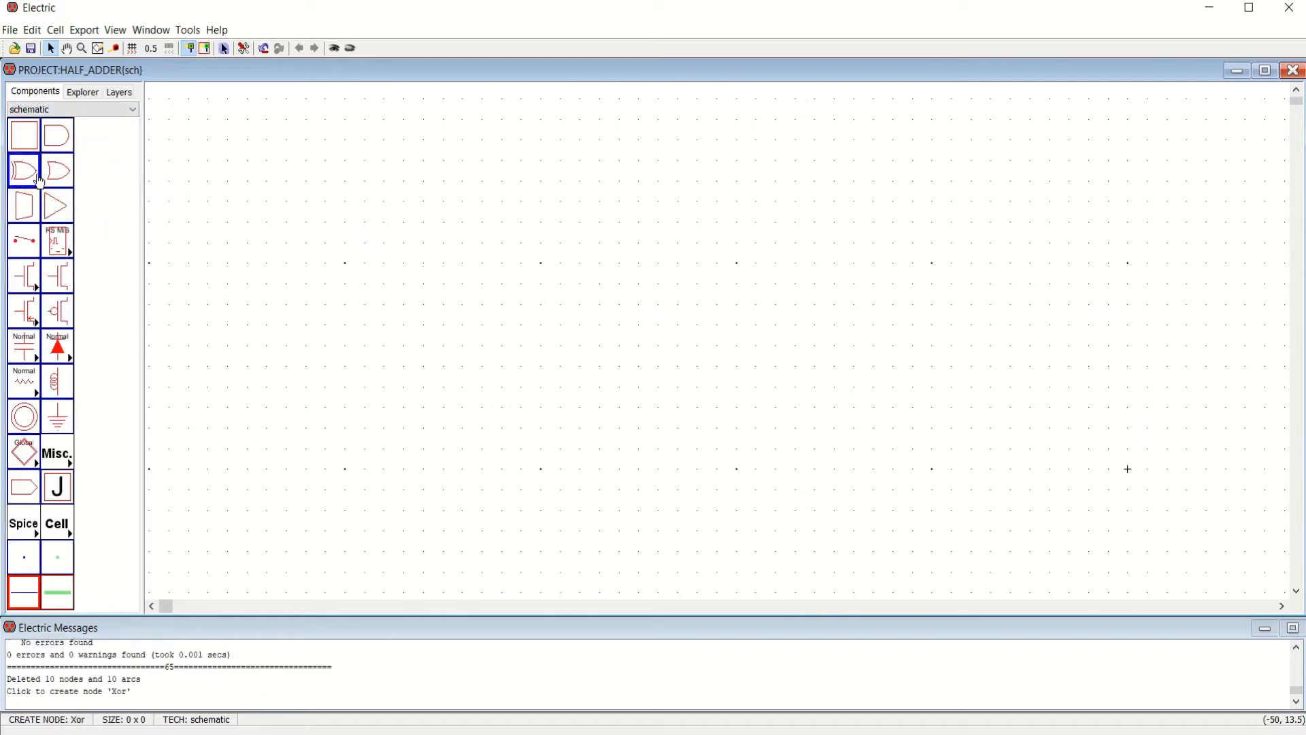
click(668, 250)
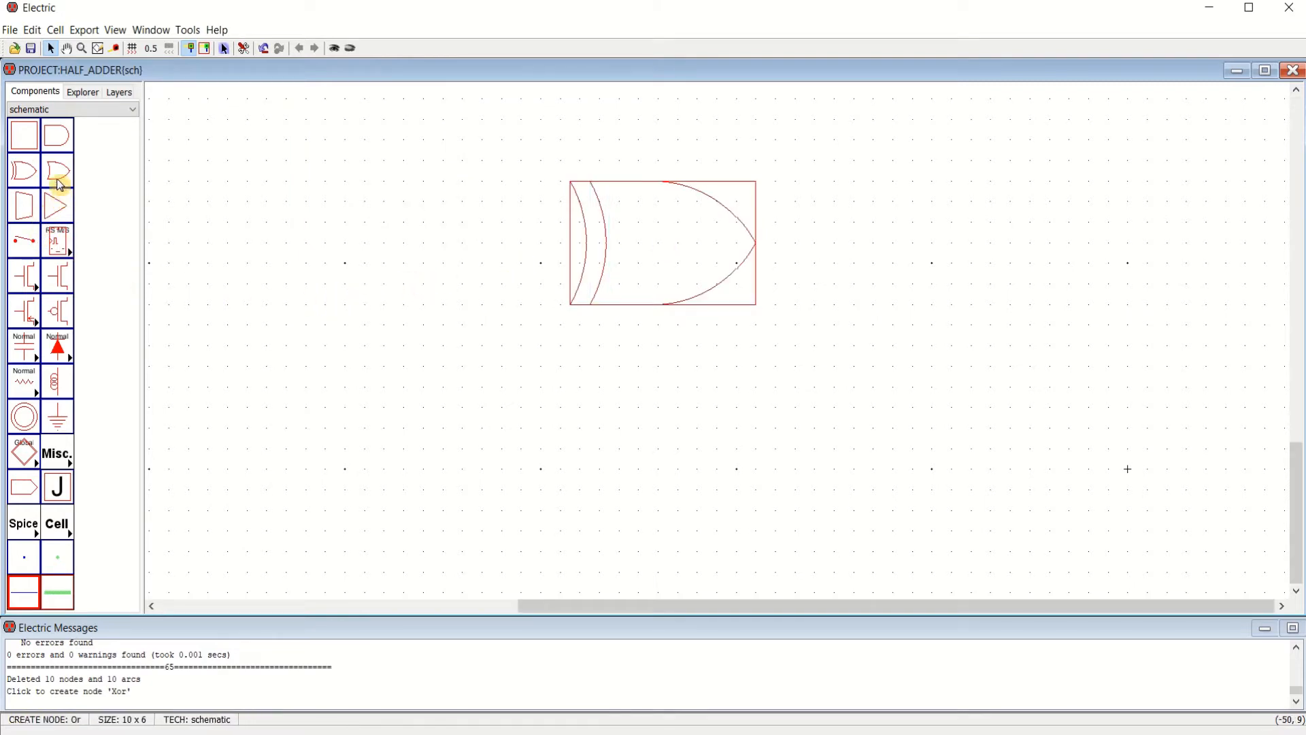
Place an AND gate below the XOR gate and line up their input sides
click(57, 137)
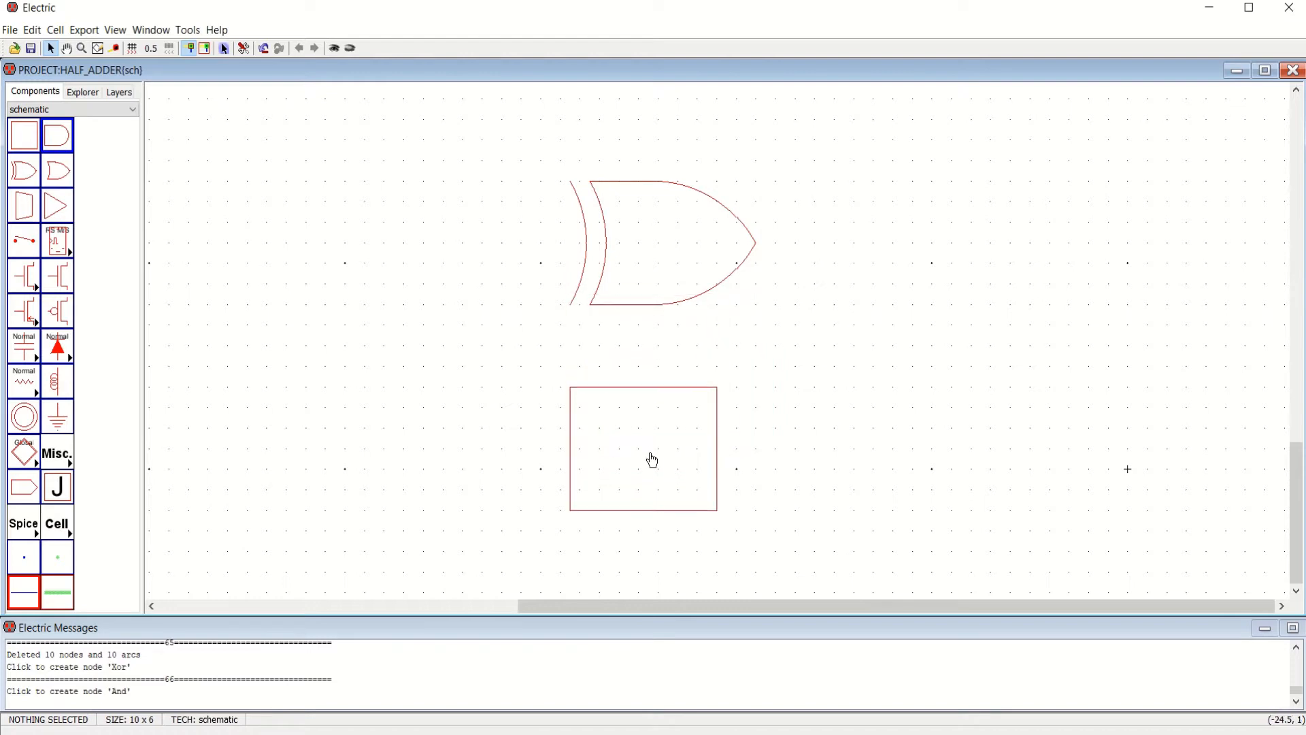
click(652, 461)
mouse_move(642, 452)
mouse_down()
mouse_move(645, 481)
mouse_move(647, 451)
mouse_up()
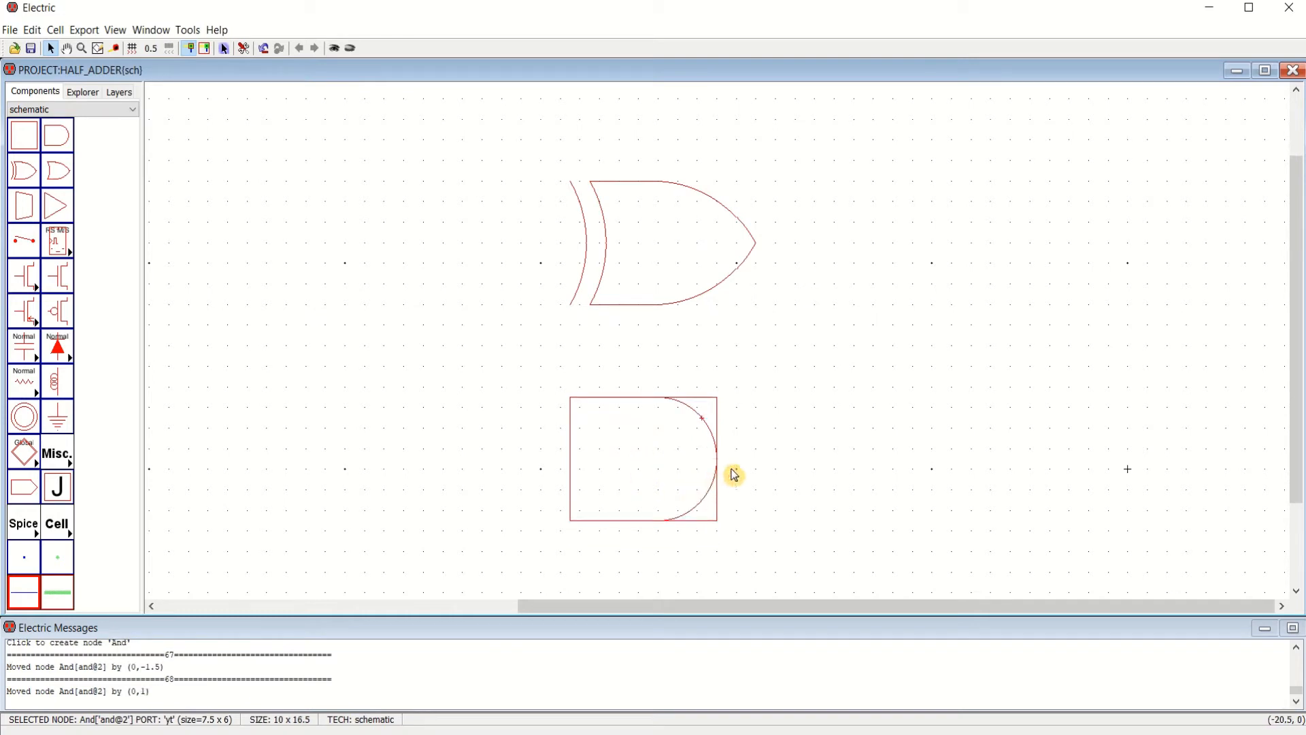
Place an off-page connector before the XOR gate and wire it to the gate's upper input
click(26, 494)
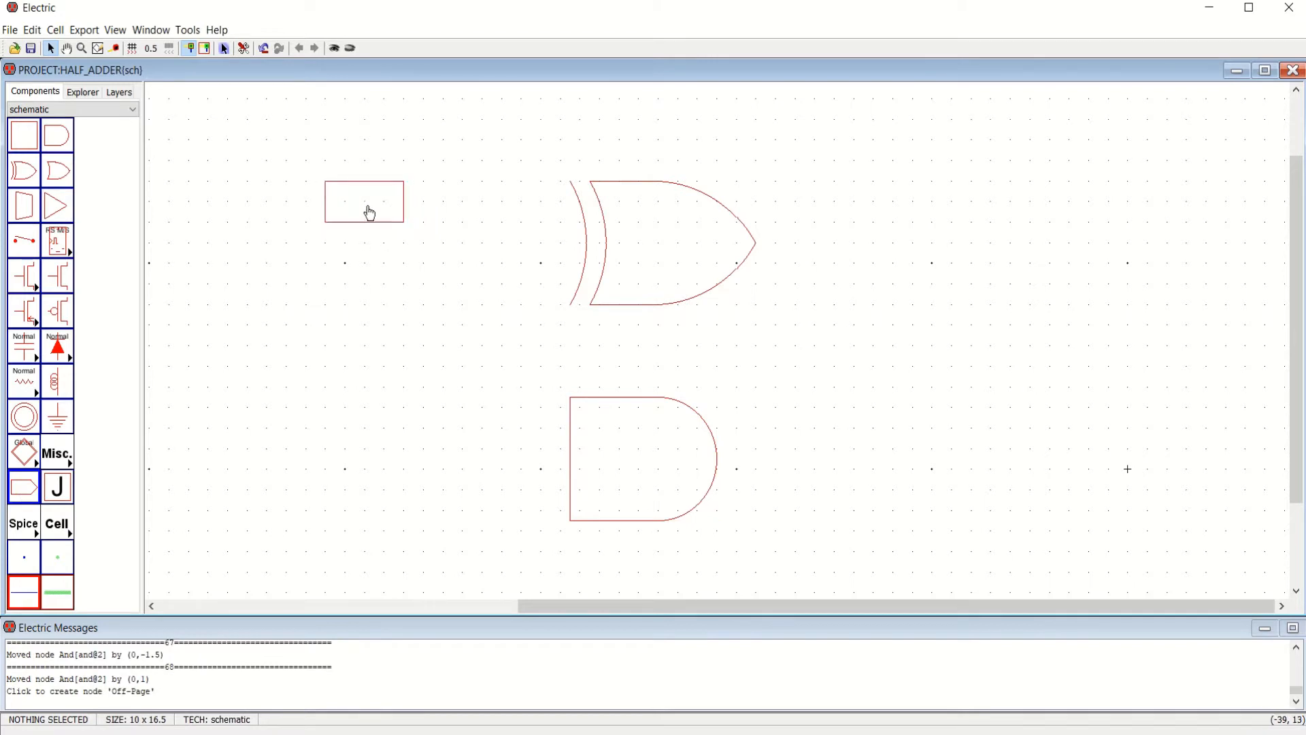
click(369, 213)
click(405, 202)
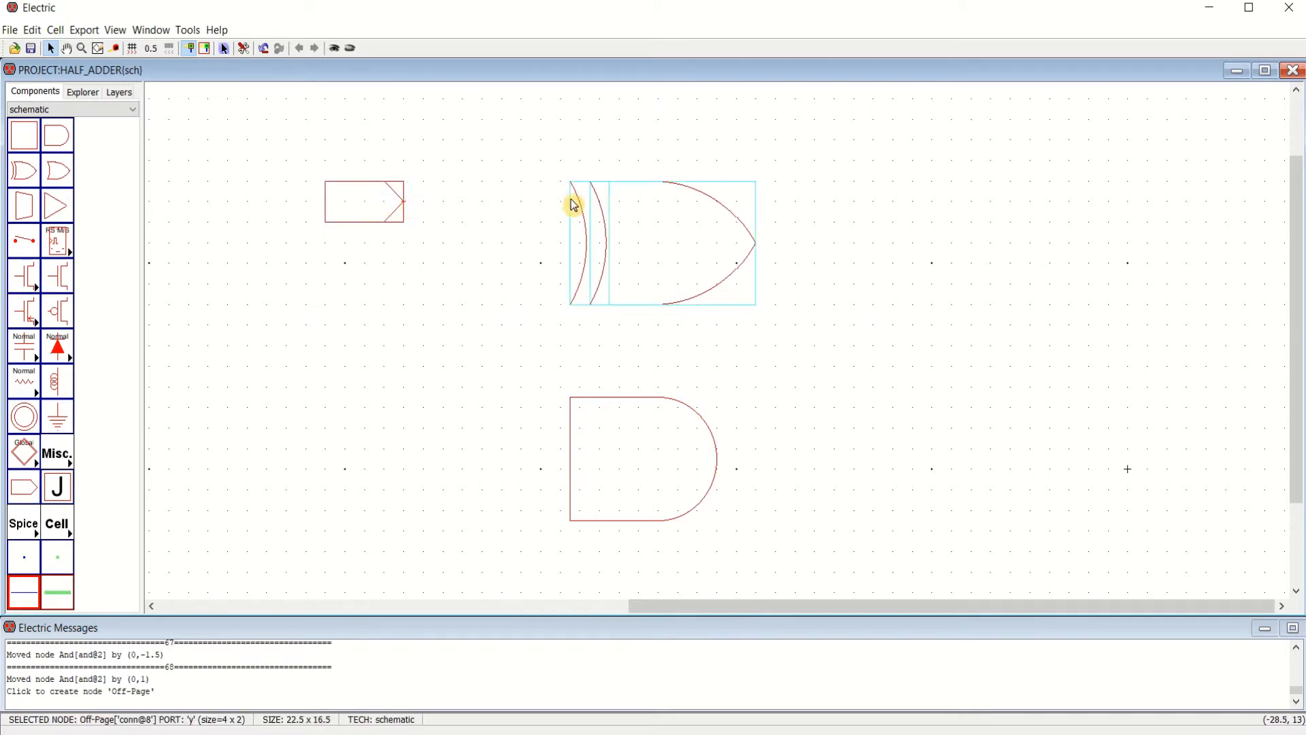
right_click(582, 202)
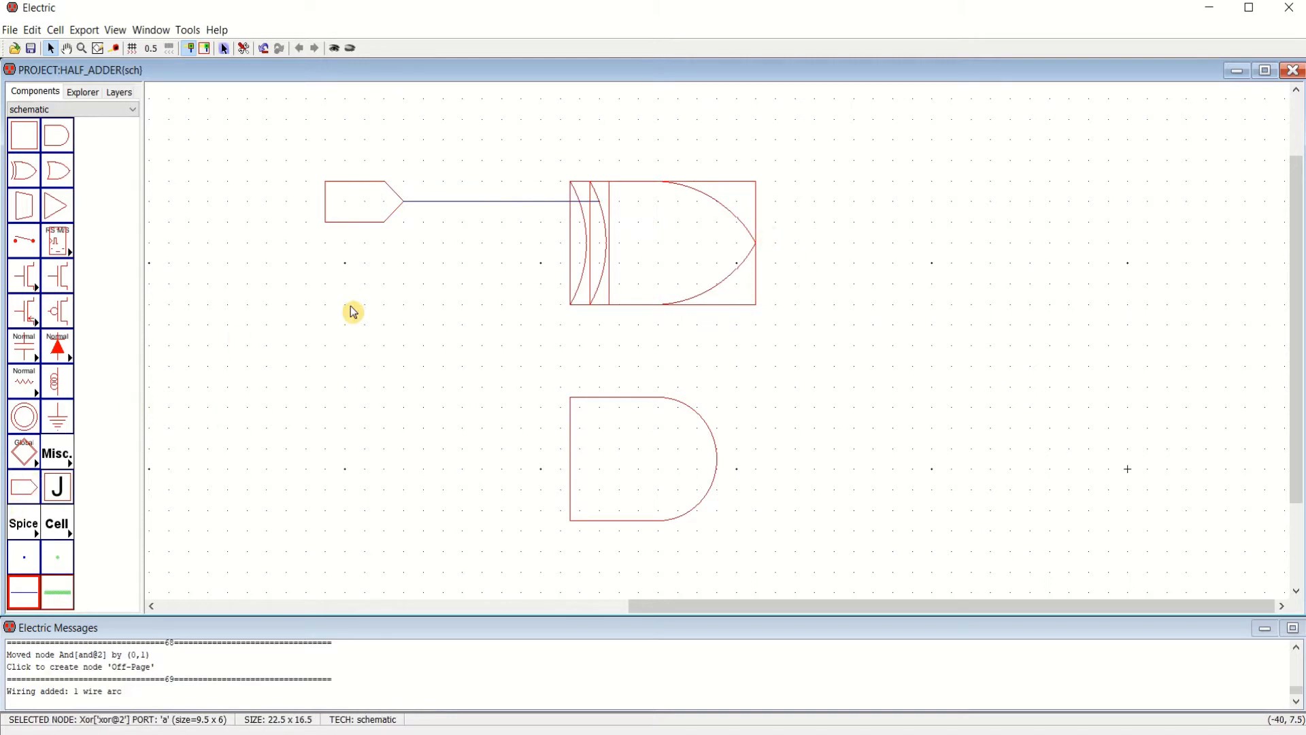
click(415, 272)
Place a second off-page connector below the first and wire it to the XOR gate's lower input
click(24, 488)
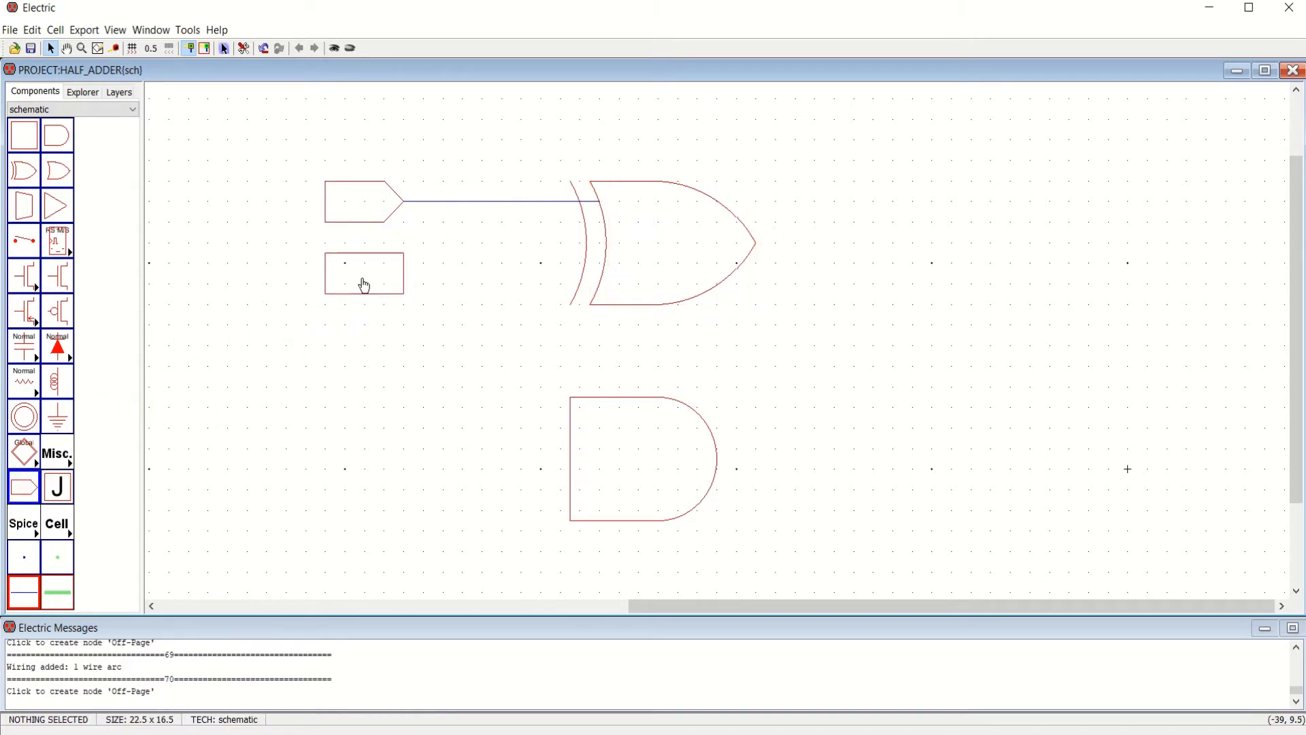
click(364, 290)
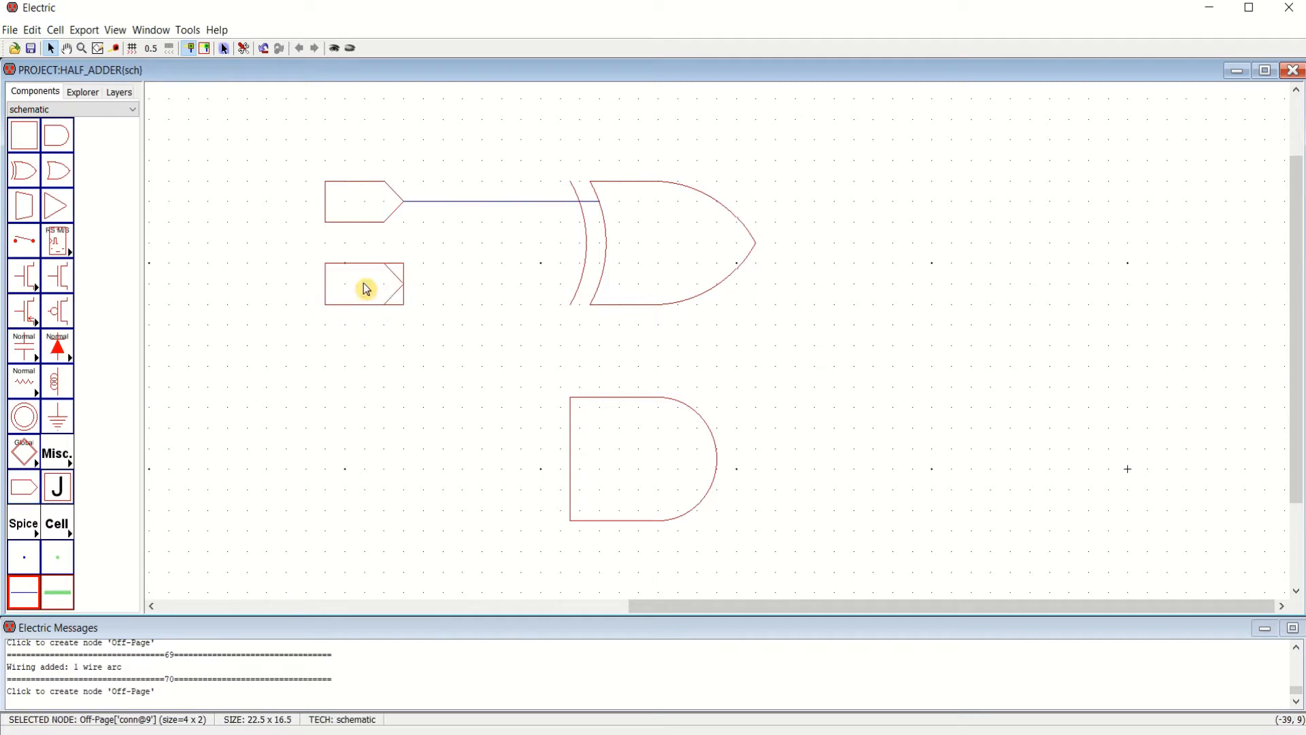
drag(408, 292, 586, 286)
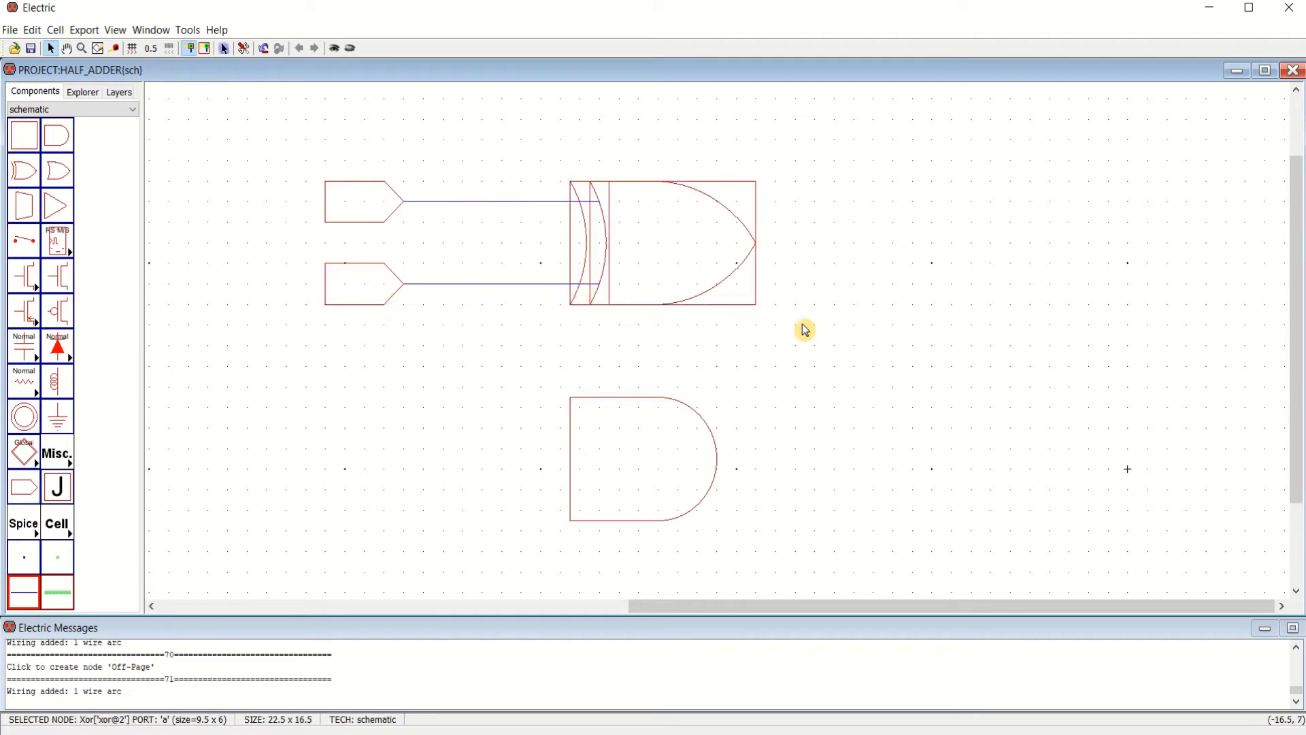
Wire the AND gate's upper input to the wire feeding the XOR gate's upper input
click(571, 428)
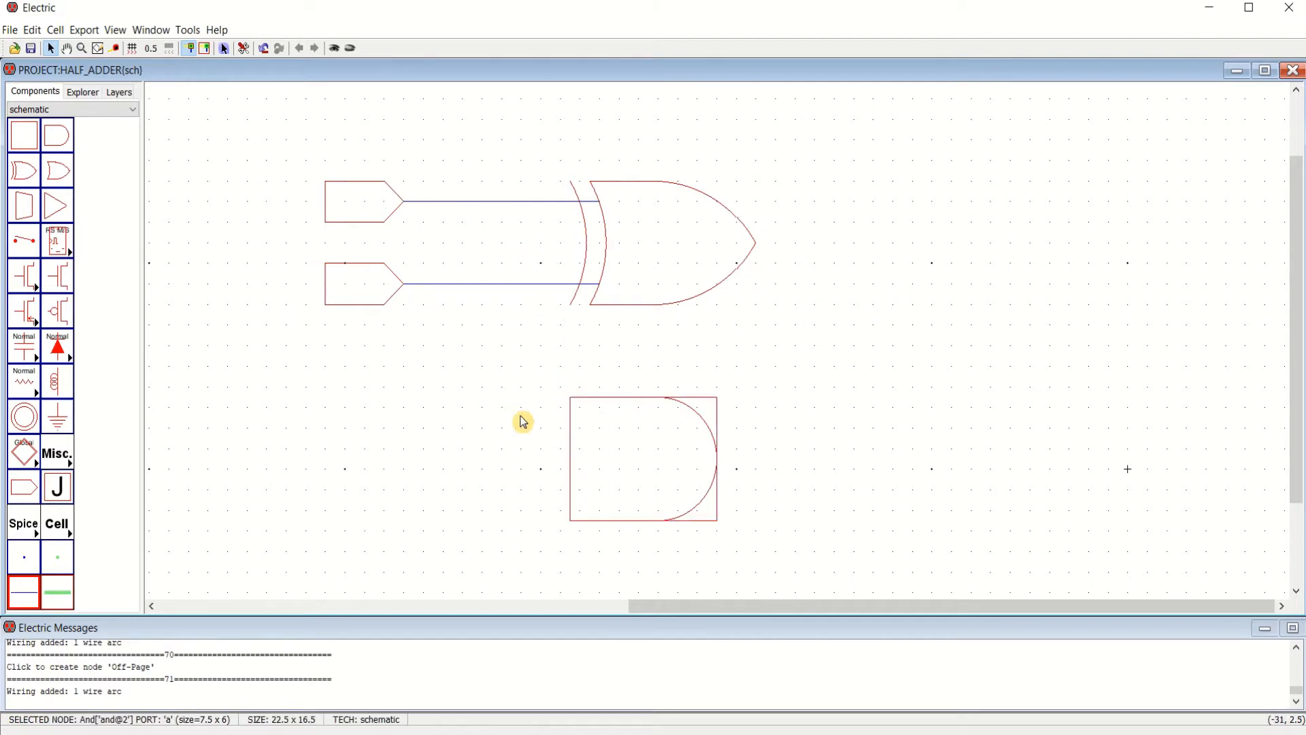
right_click(521, 202)
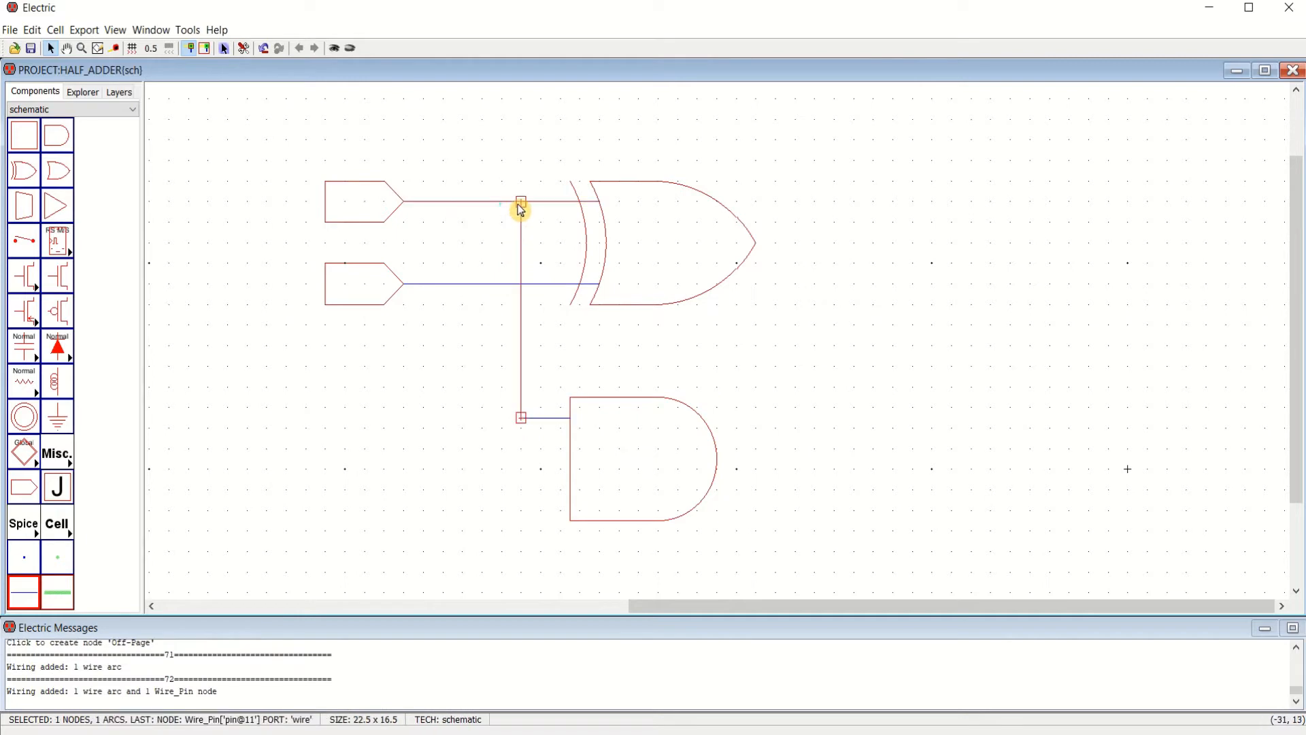
click(482, 419)
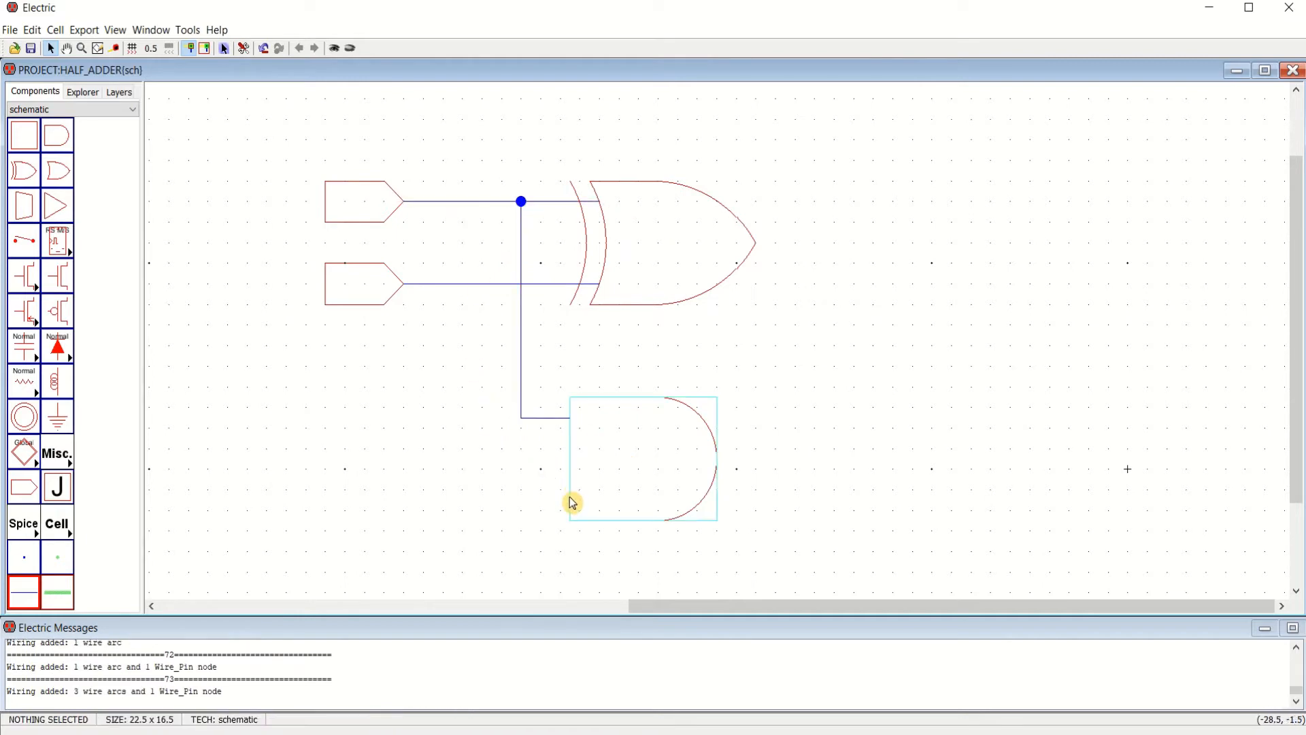
Wire the AND gate's lower input to the wire feeding the XOR gate's lower input
click(571, 517)
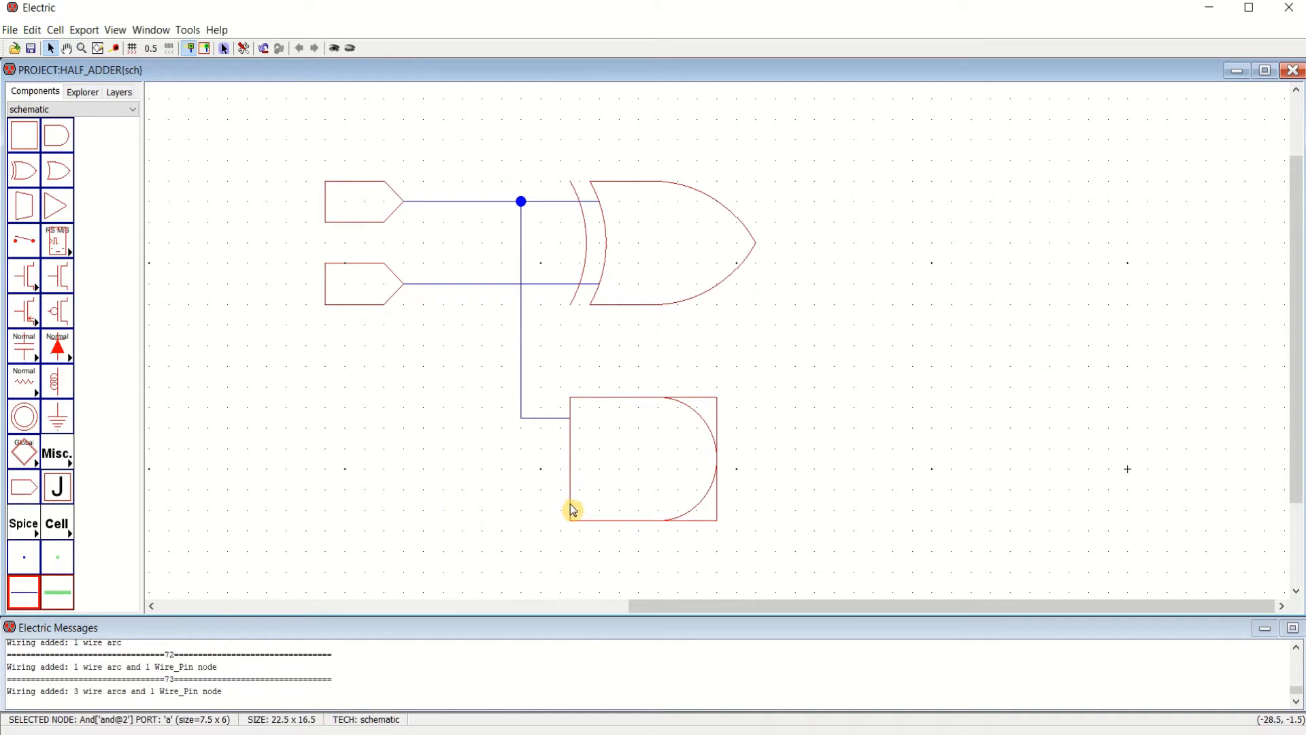
right_click(453, 501)
right_click(448, 284)
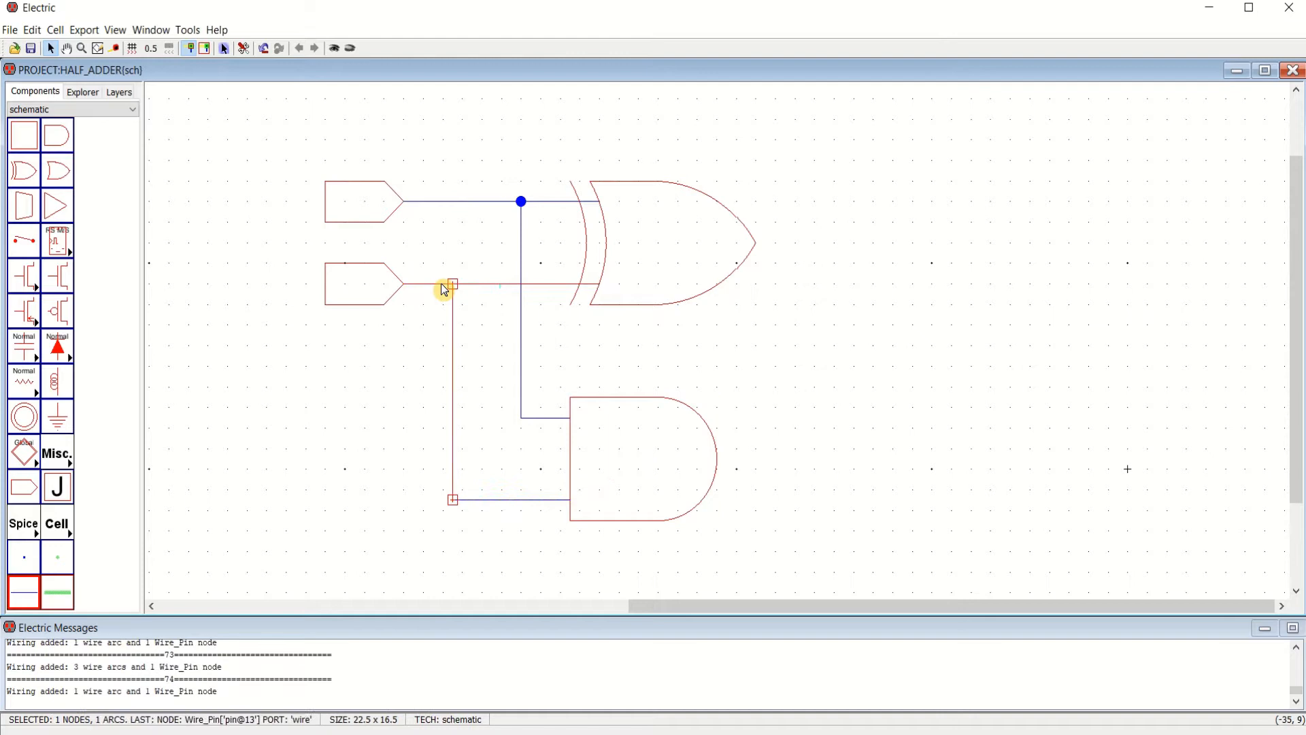
click(409, 390)
Place an output off-page connector level with the XOR gate's output and wire it to that output
click(19, 497)
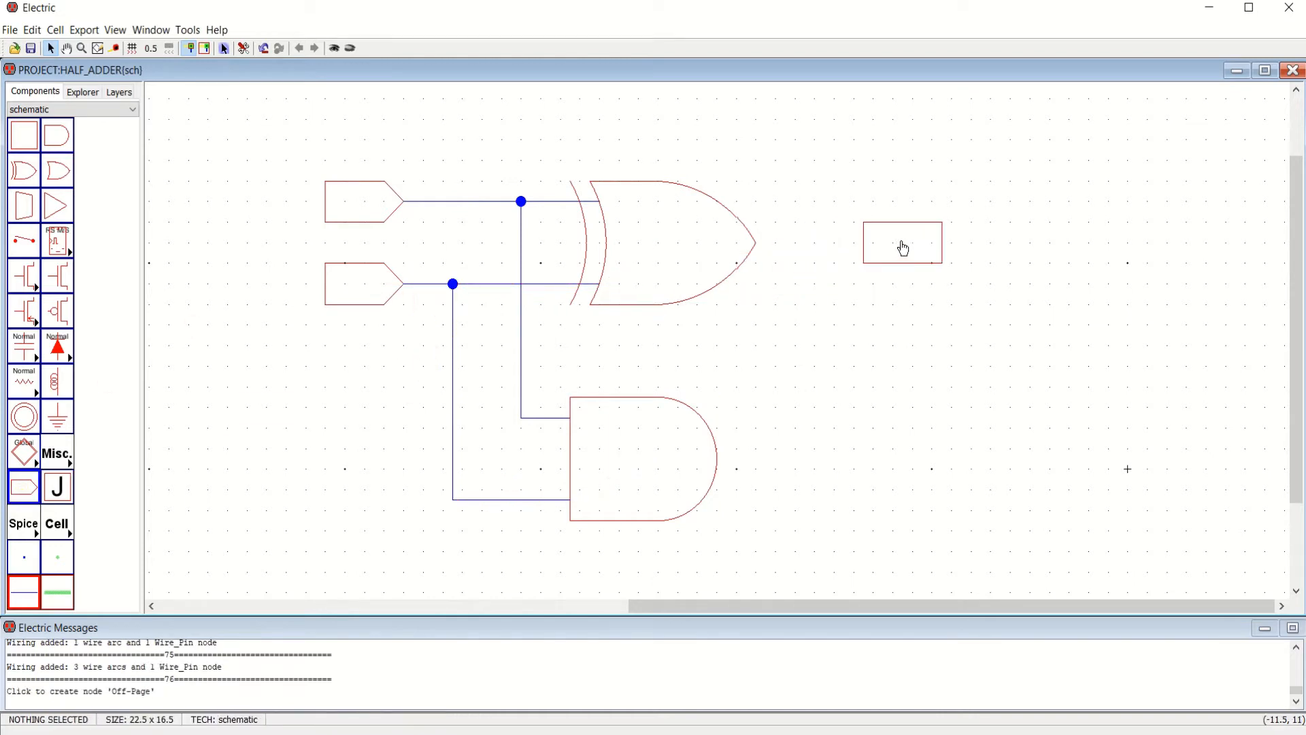
click(904, 248)
click(862, 245)
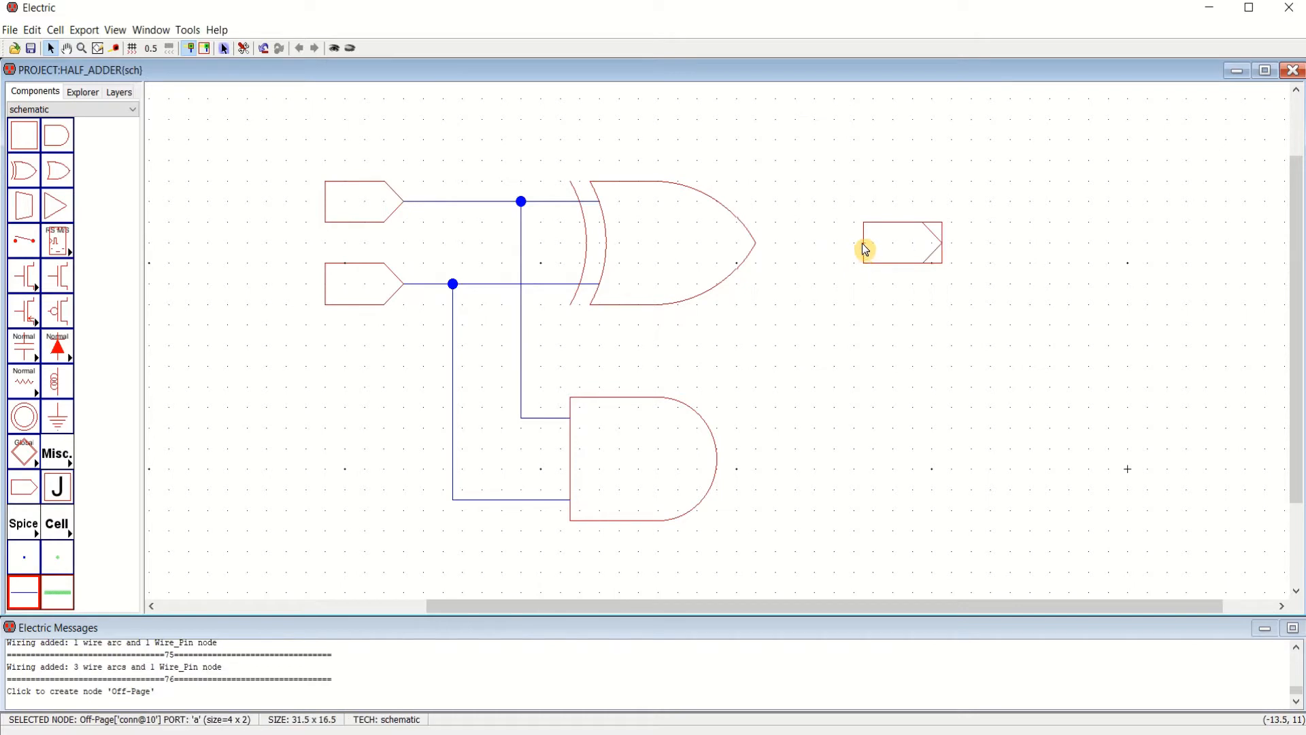
right_click(757, 246)
click(841, 313)
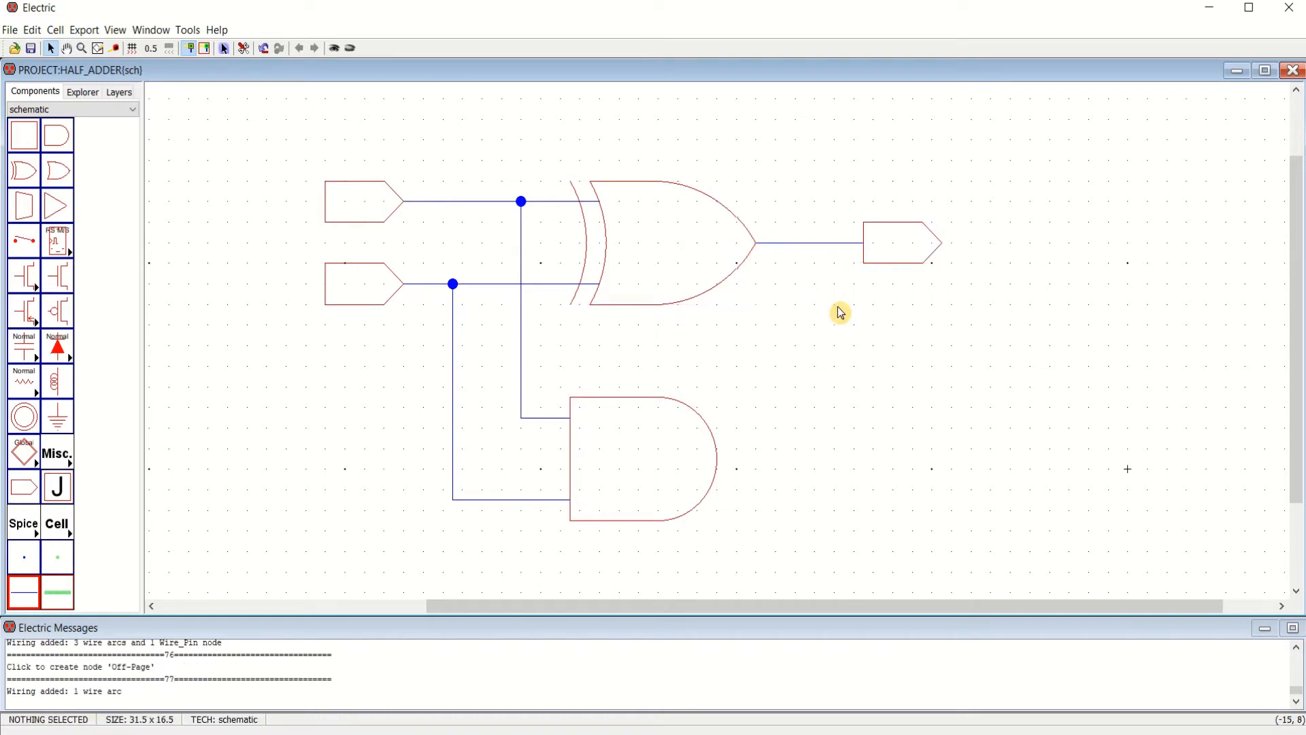
Place an output off-page connector beyond the AND gate, wired to the gate's output and raised 0.5 units to line up with it
click(25, 491)
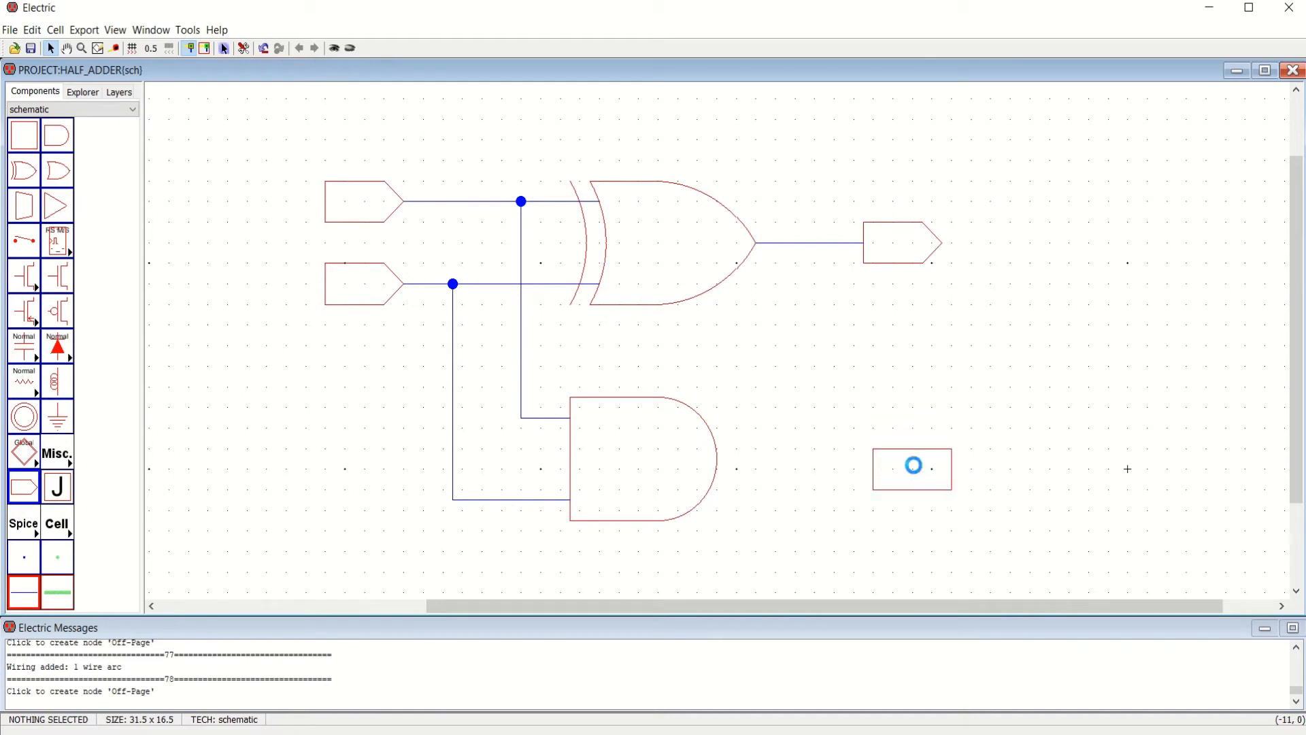
click(913, 467)
click(873, 470)
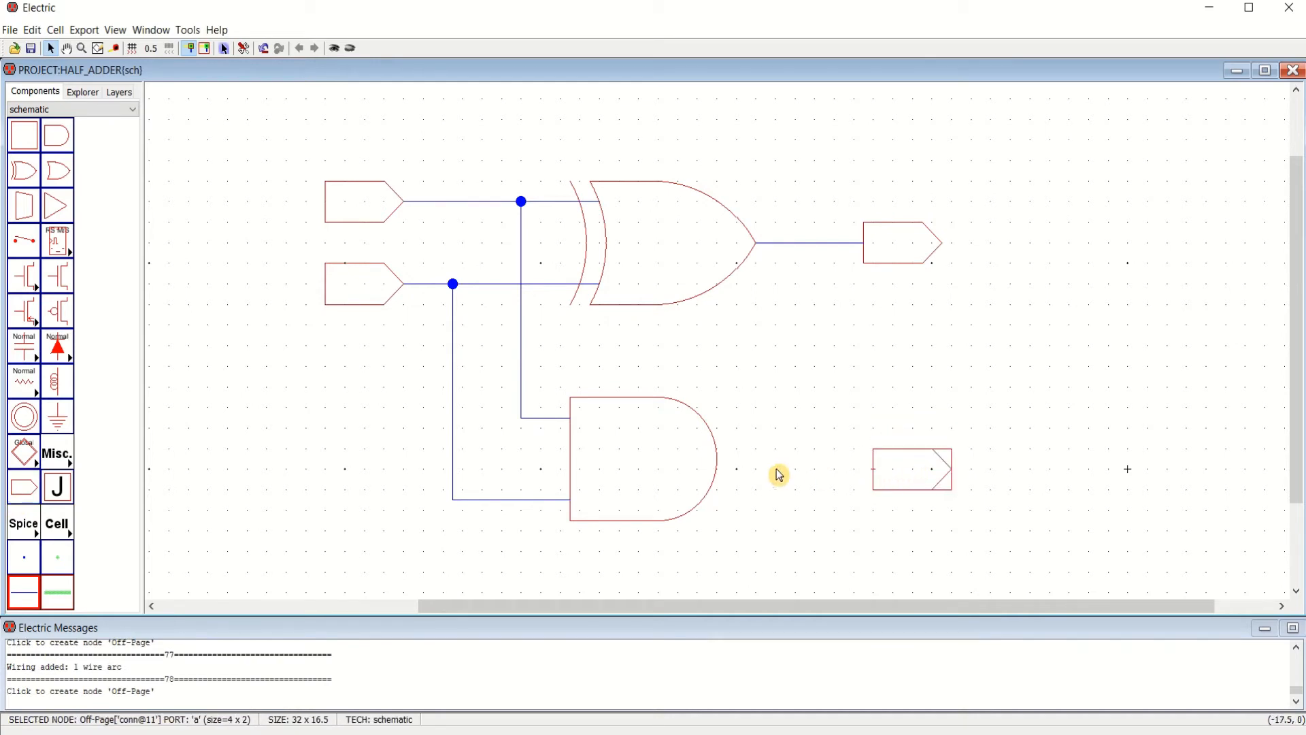
right_click(718, 464)
drag(904, 469, 895, 463)
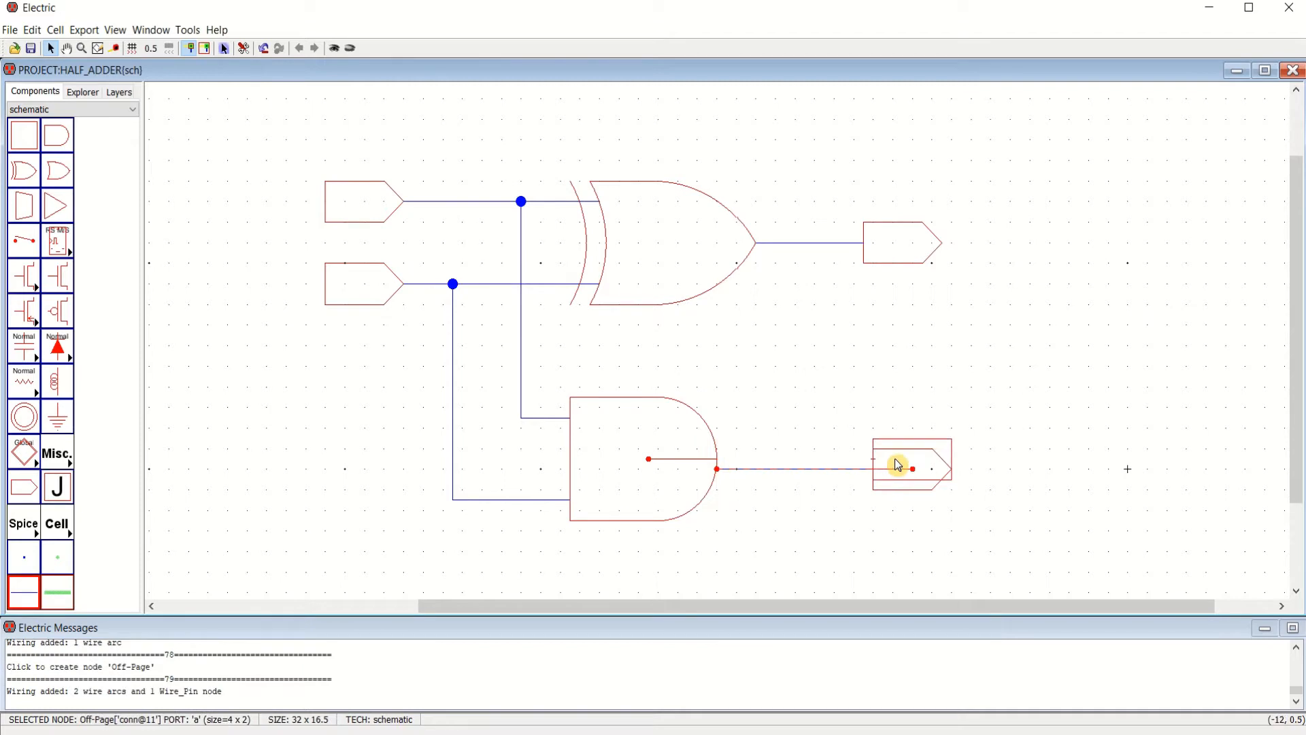
Delete the wire between the AND gate and its output connector and redraw it
click(844, 483)
click(840, 461)
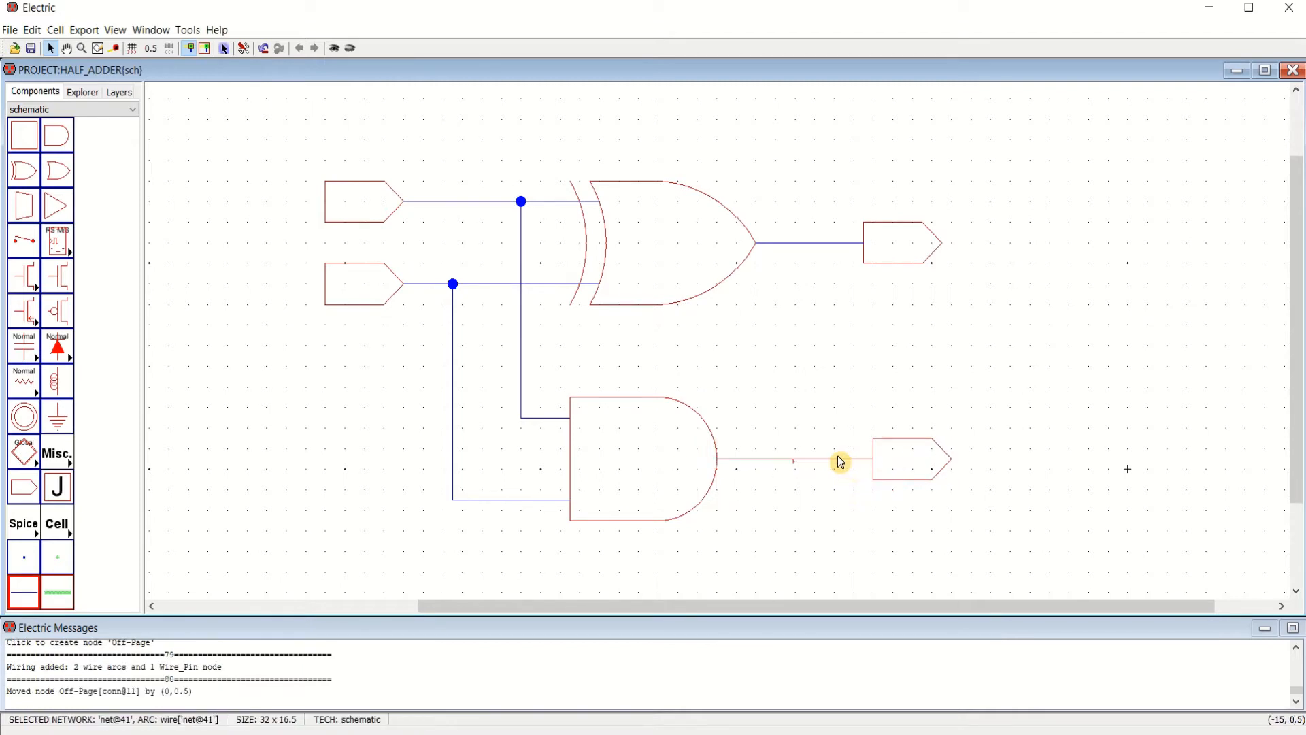
key(Delete)
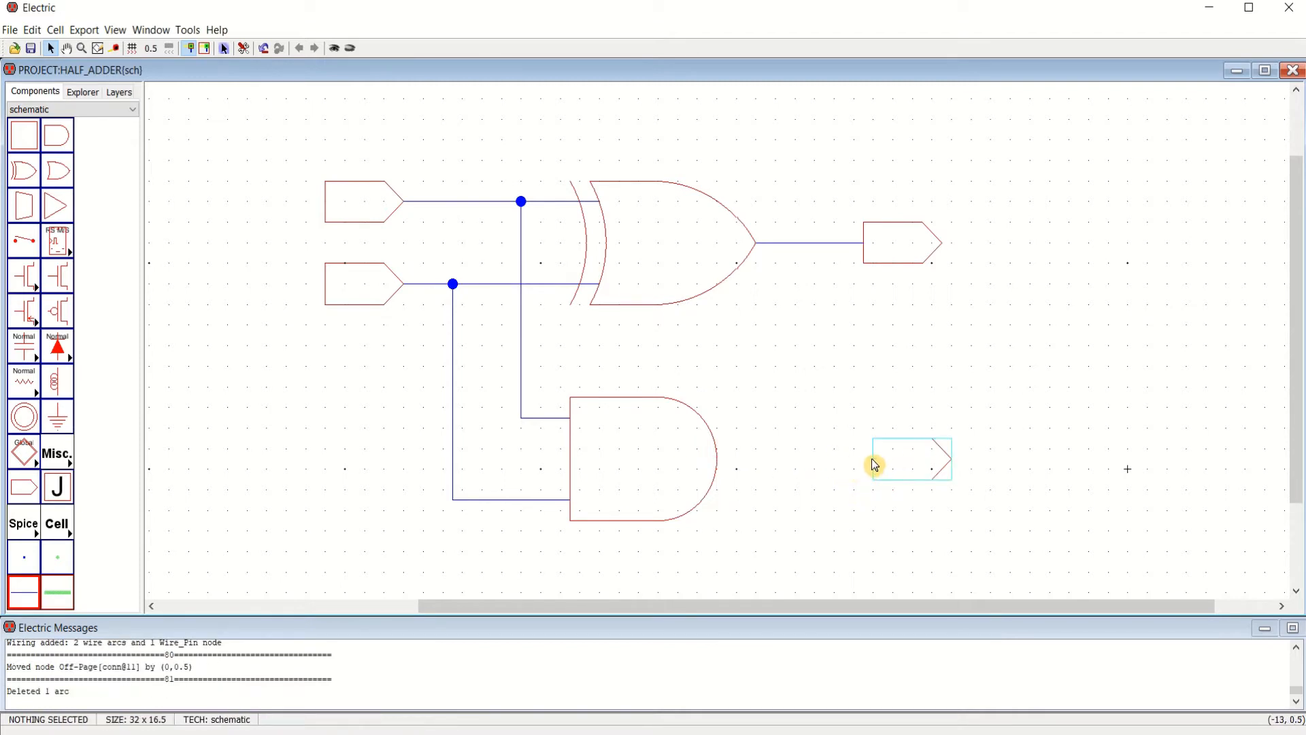
click(875, 461)
right_click(717, 463)
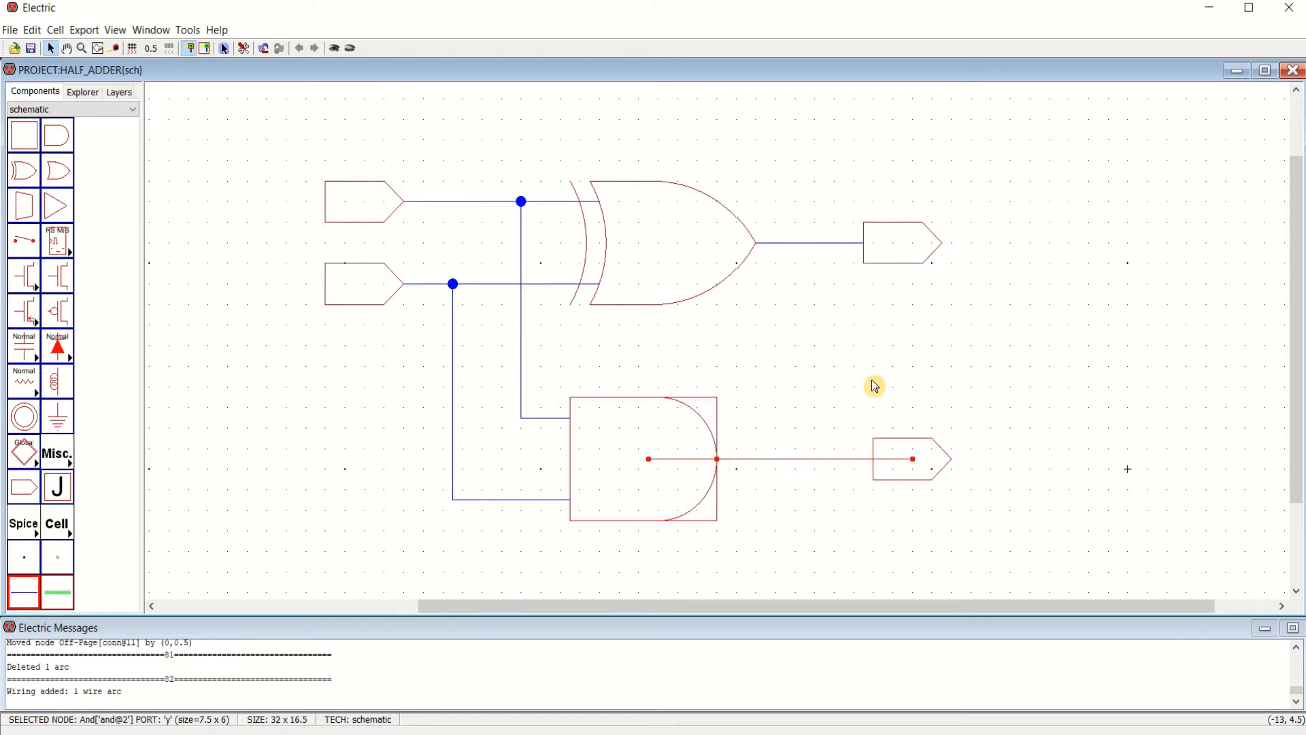
click(742, 465)
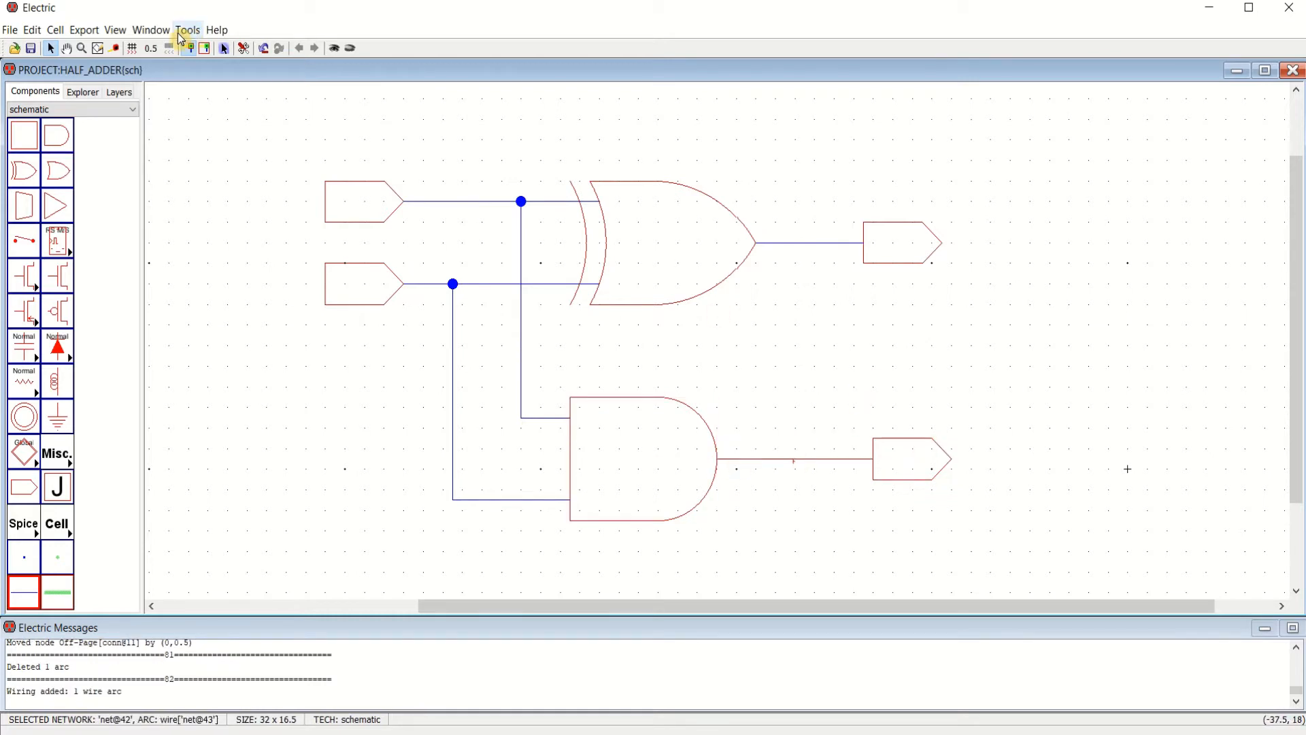
Run the schematic design-rule check on the half adder and highlight the first reported error
click(186, 30)
mouse_move(205, 46)
click(379, 49)
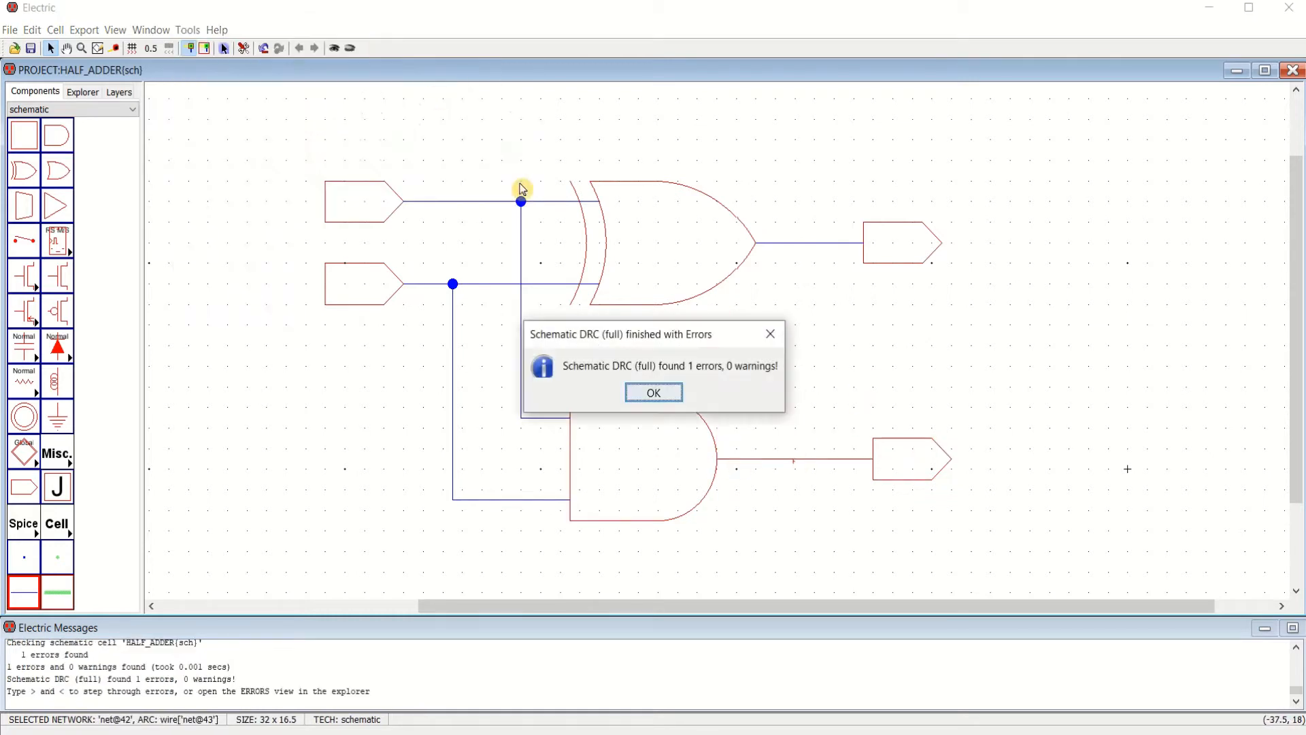
click(649, 390)
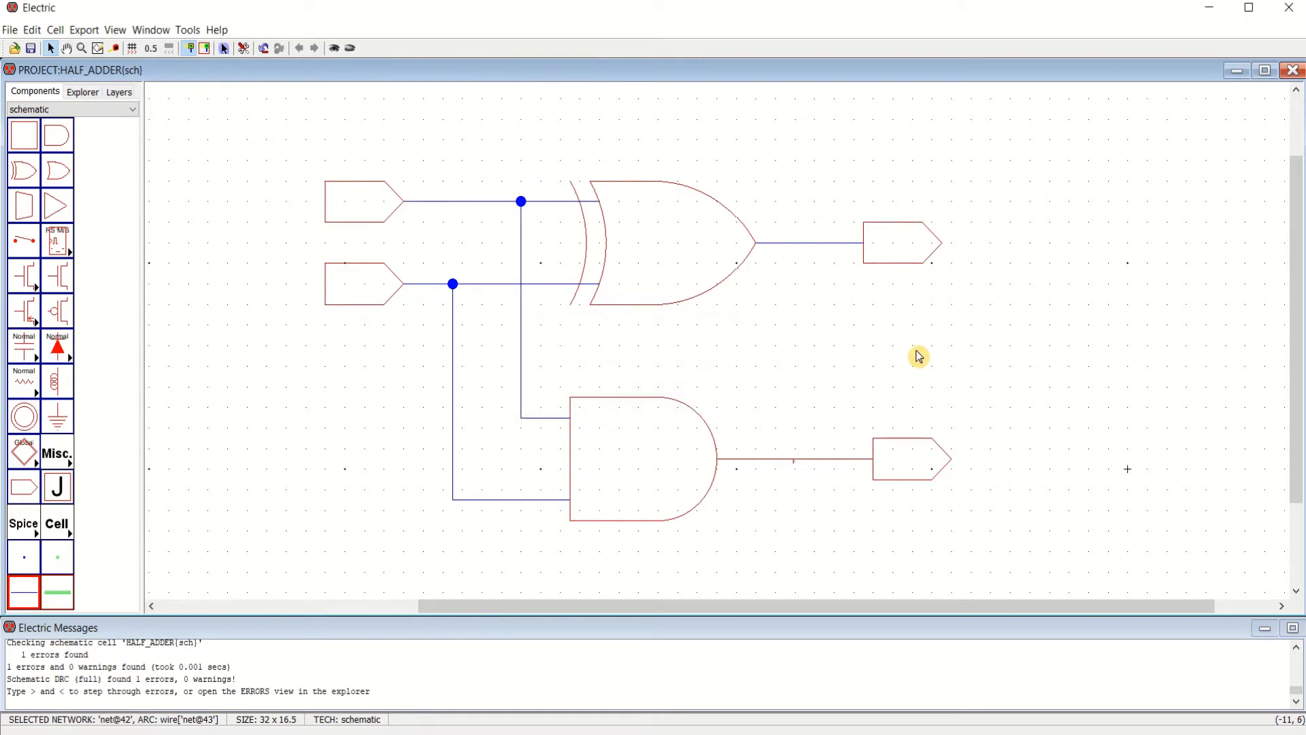
key(shift+period)
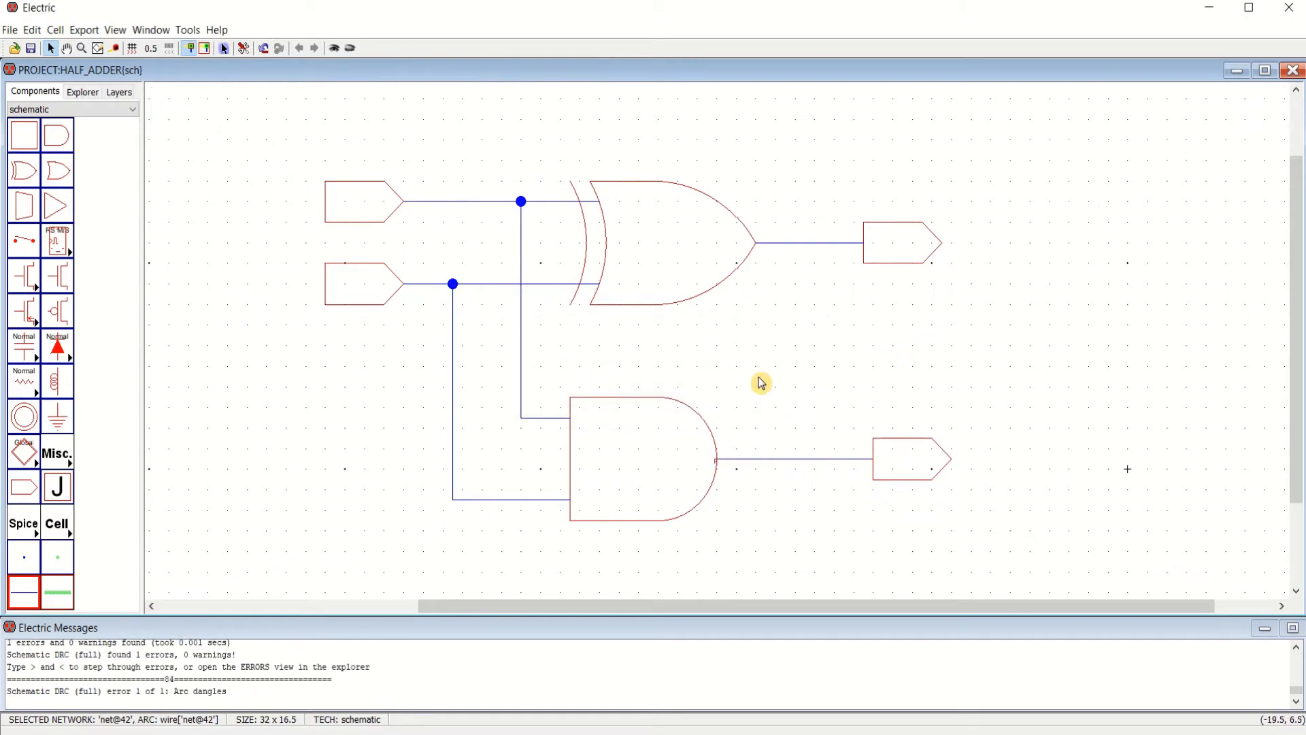
Delete both wire segments at the AND gate's output and rewire the output connector directly to the gate
key(Delete)
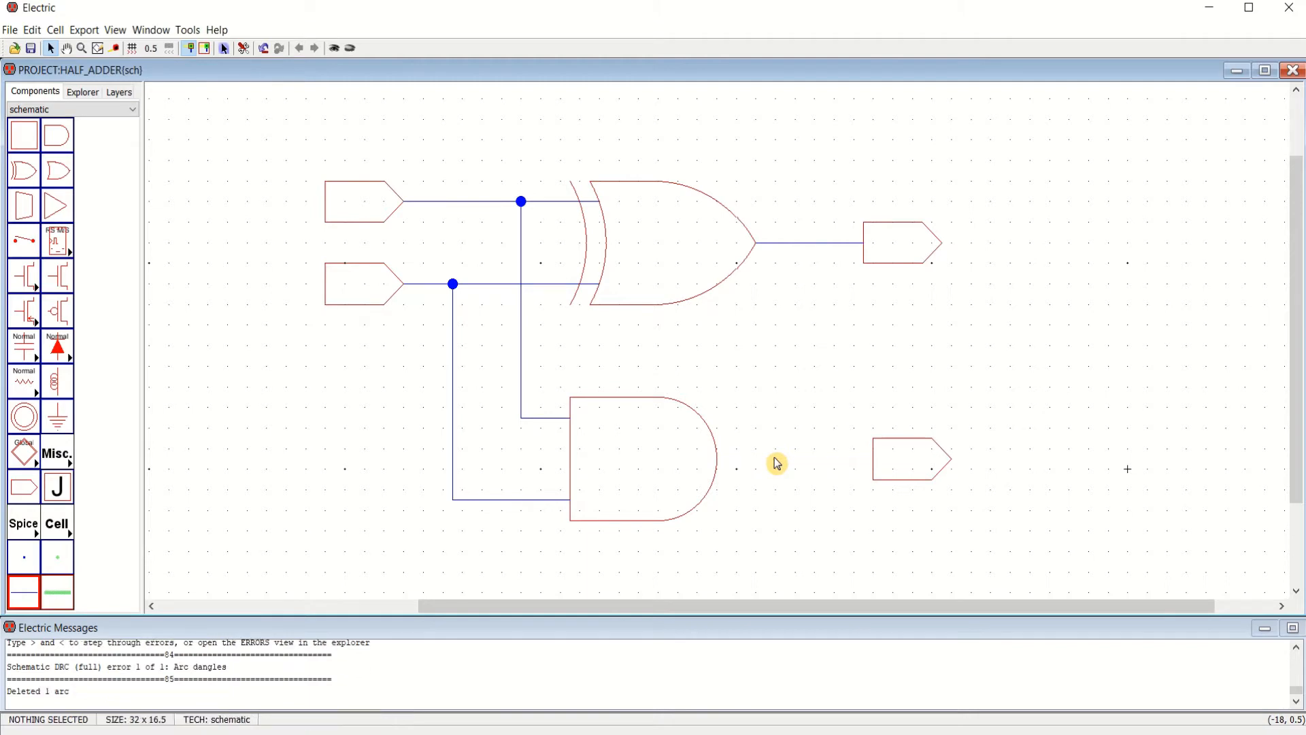
click(723, 463)
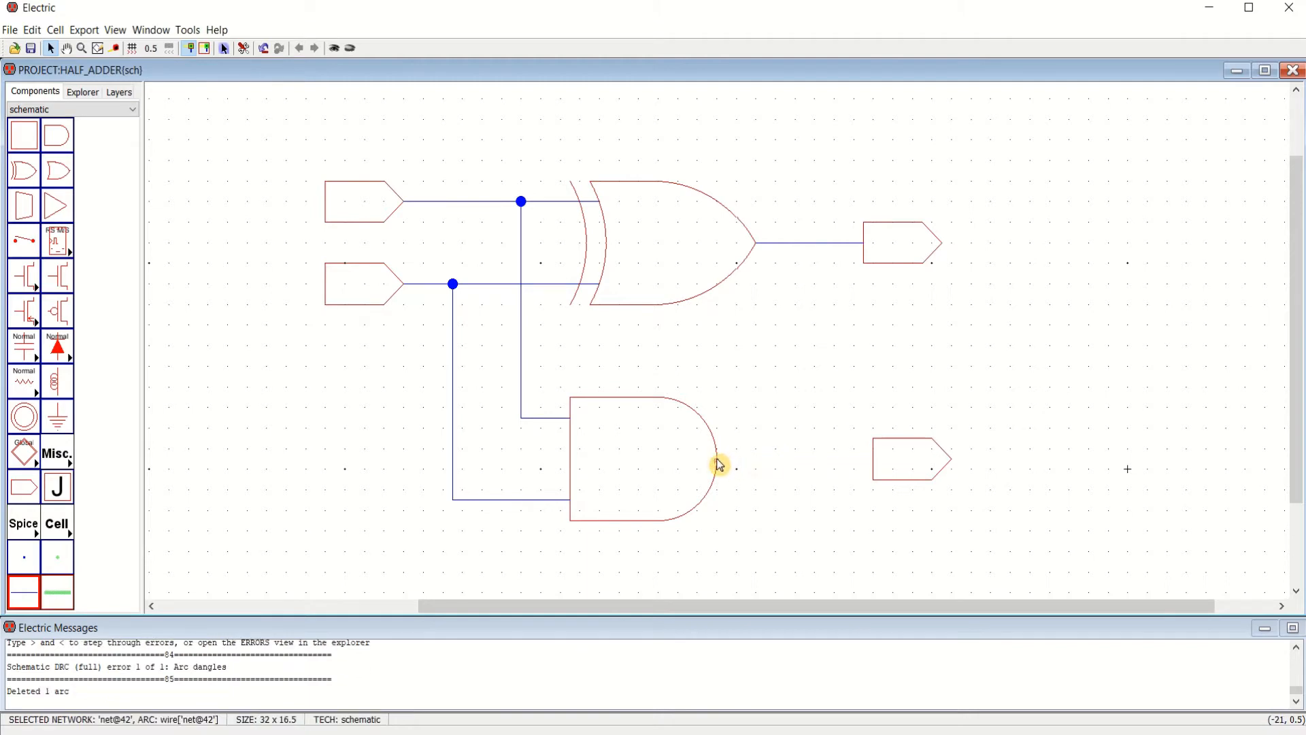
key(Delete)
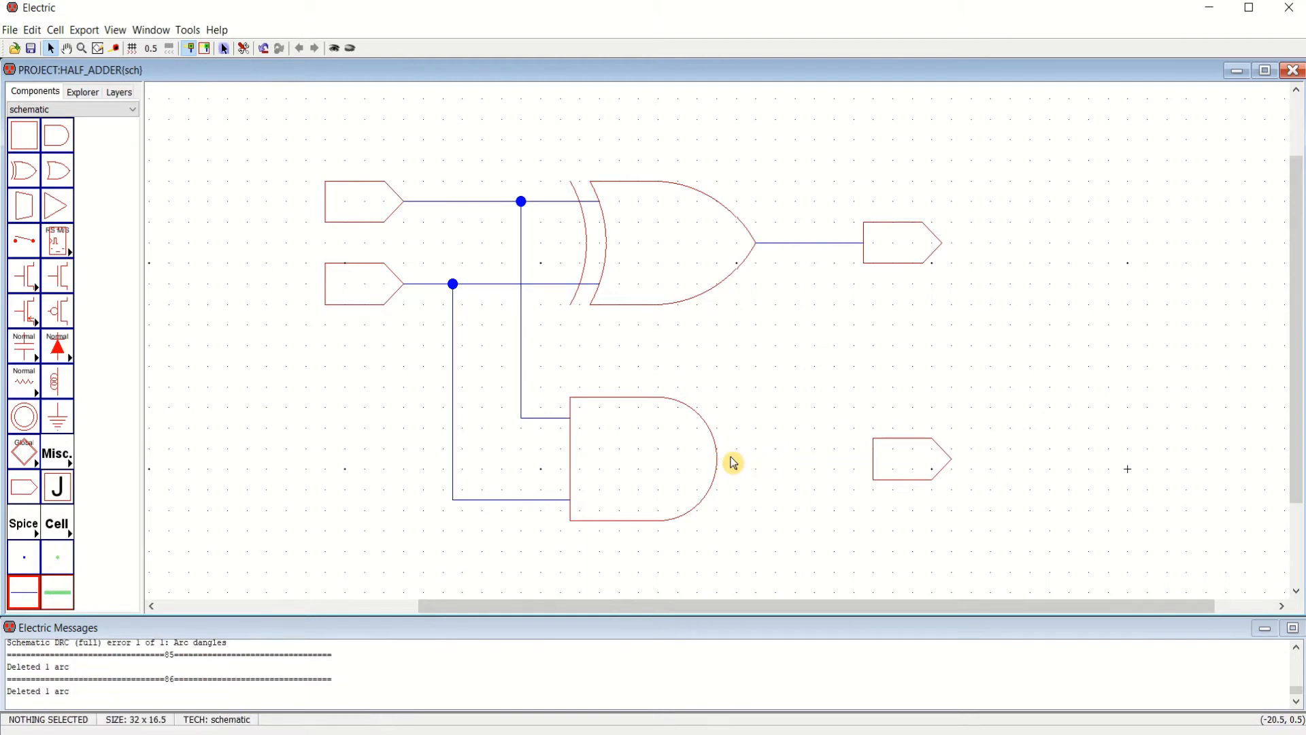
click(881, 464)
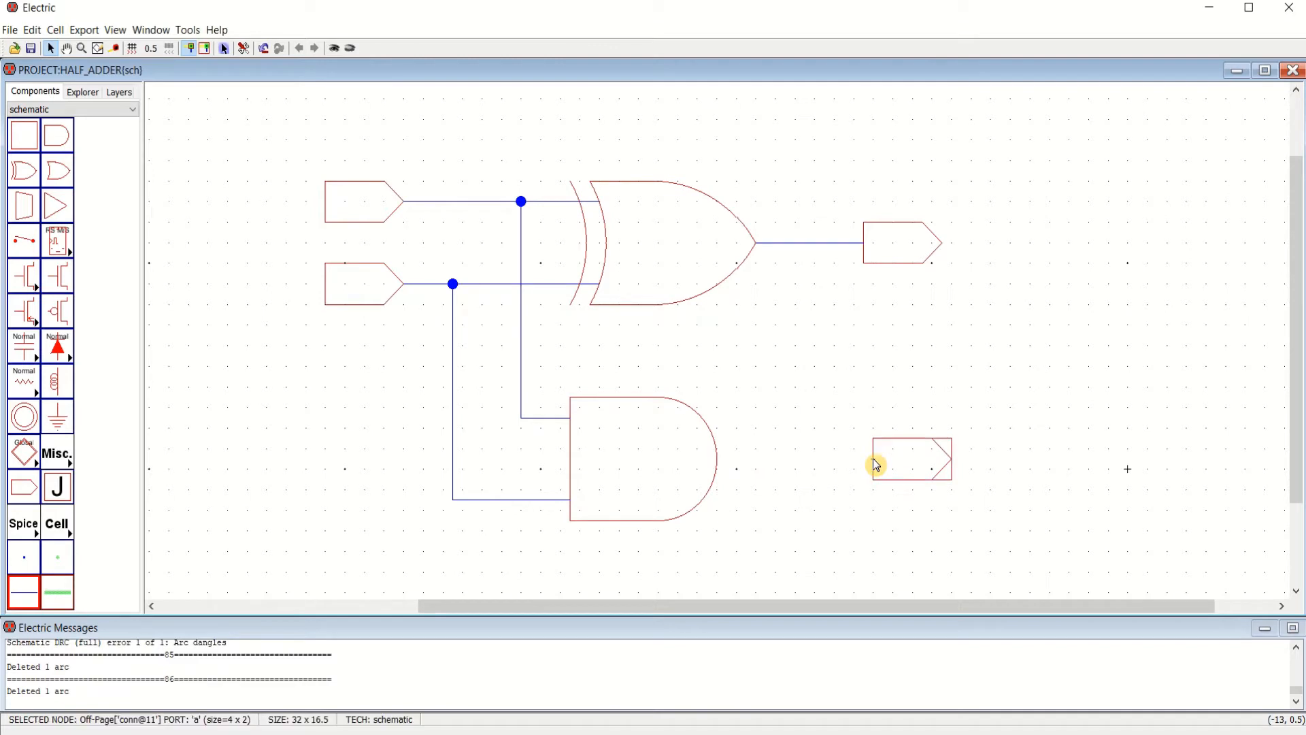
right_click(720, 466)
click(893, 374)
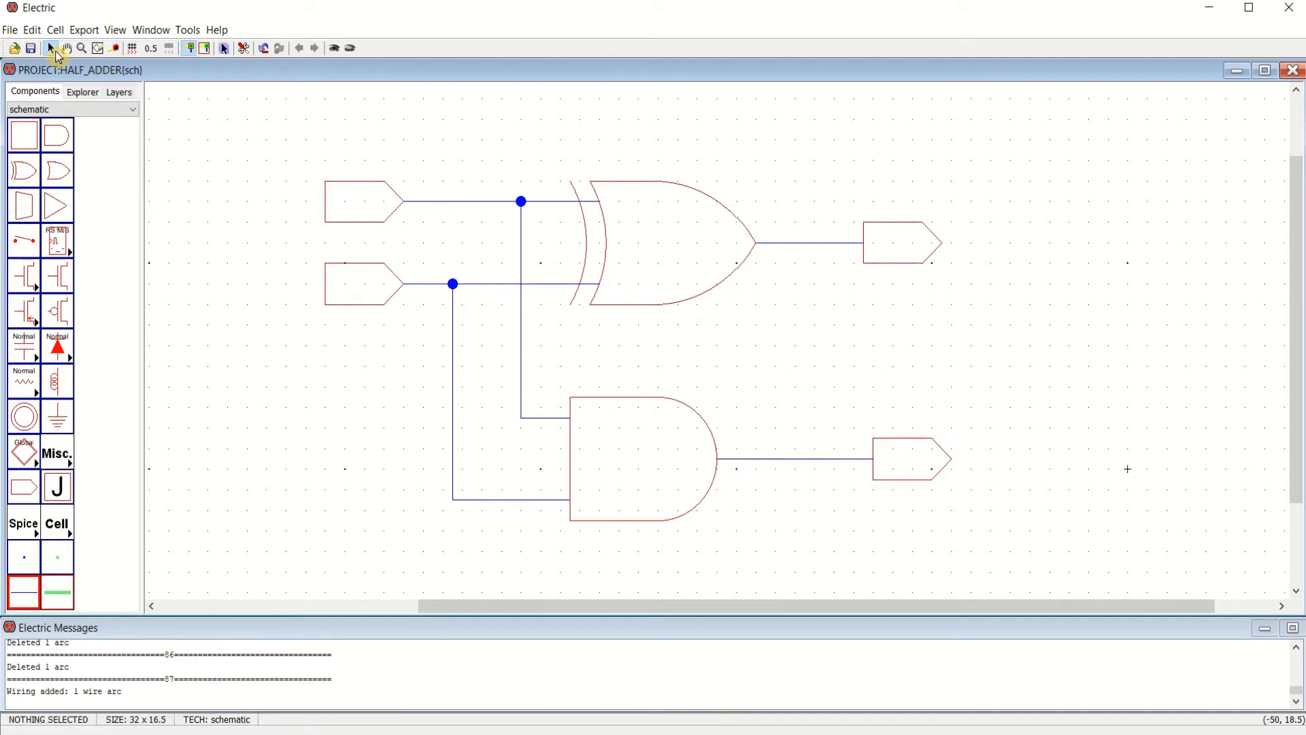
Save the library, run the schematic design-rule check on the half adder, and highlight the error summary line
click(31, 49)
click(188, 30)
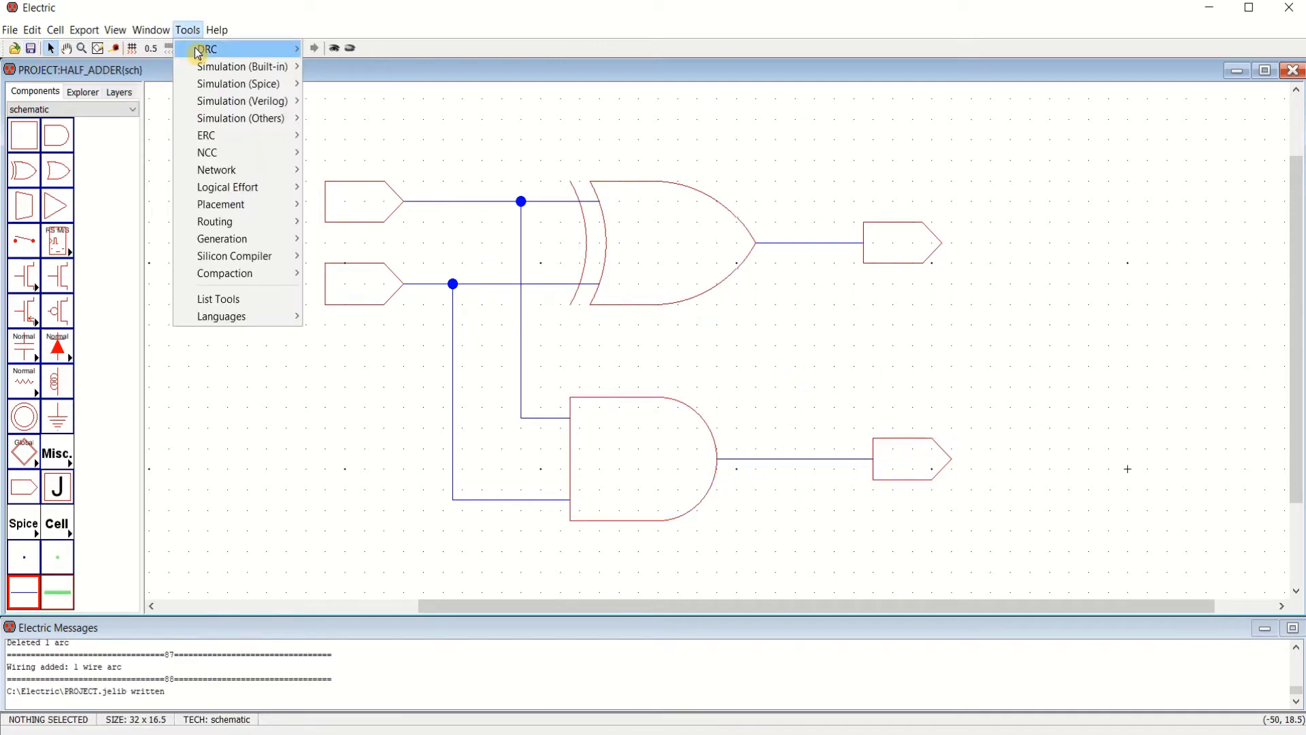
mouse_move(219, 47)
click(379, 47)
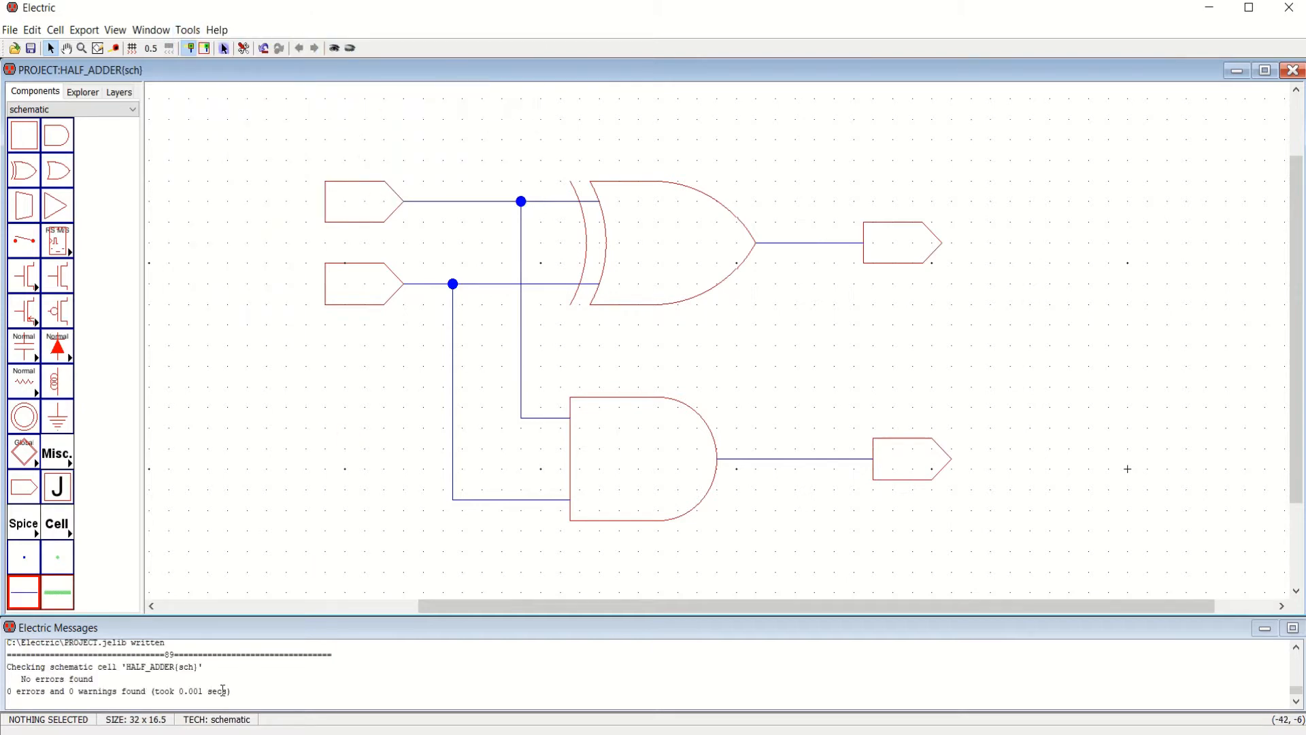
drag(223, 691, 4, 692)
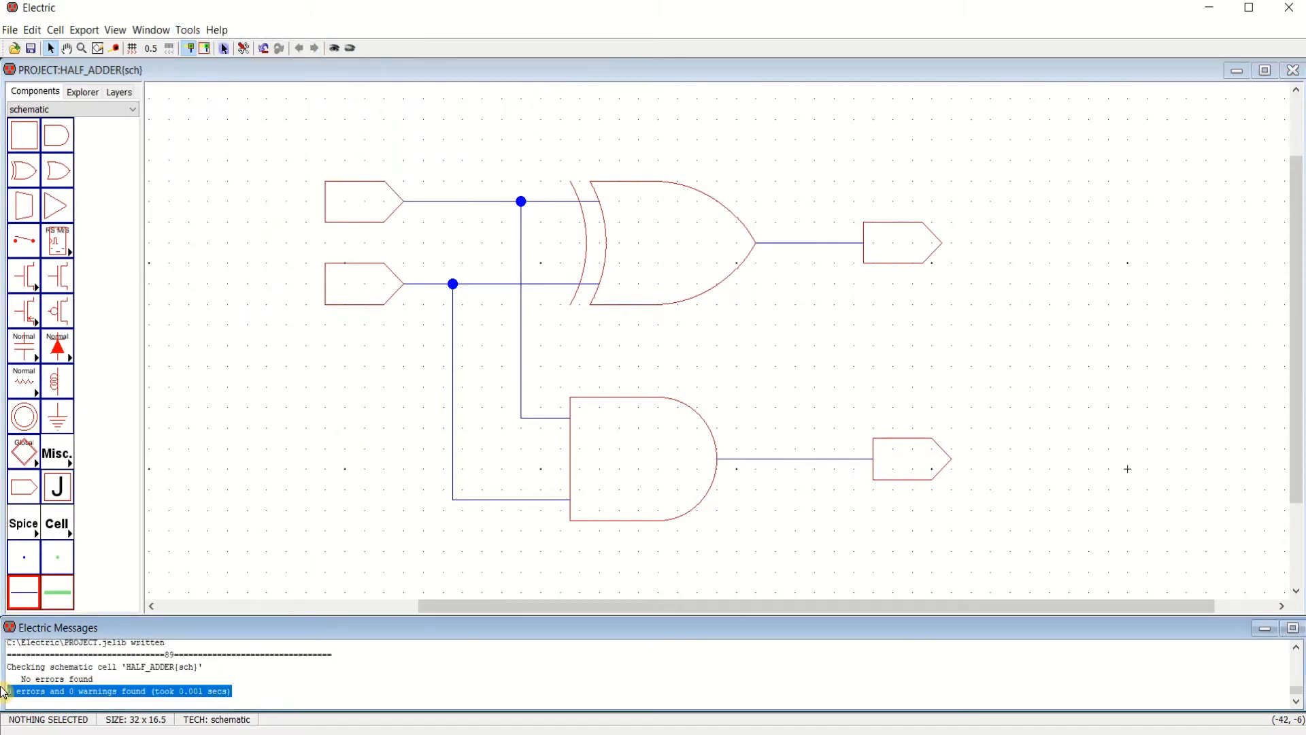
Move the AND gate's output connector 0.5 units toward the gate to line it up with the XOR output connector
click(202, 350)
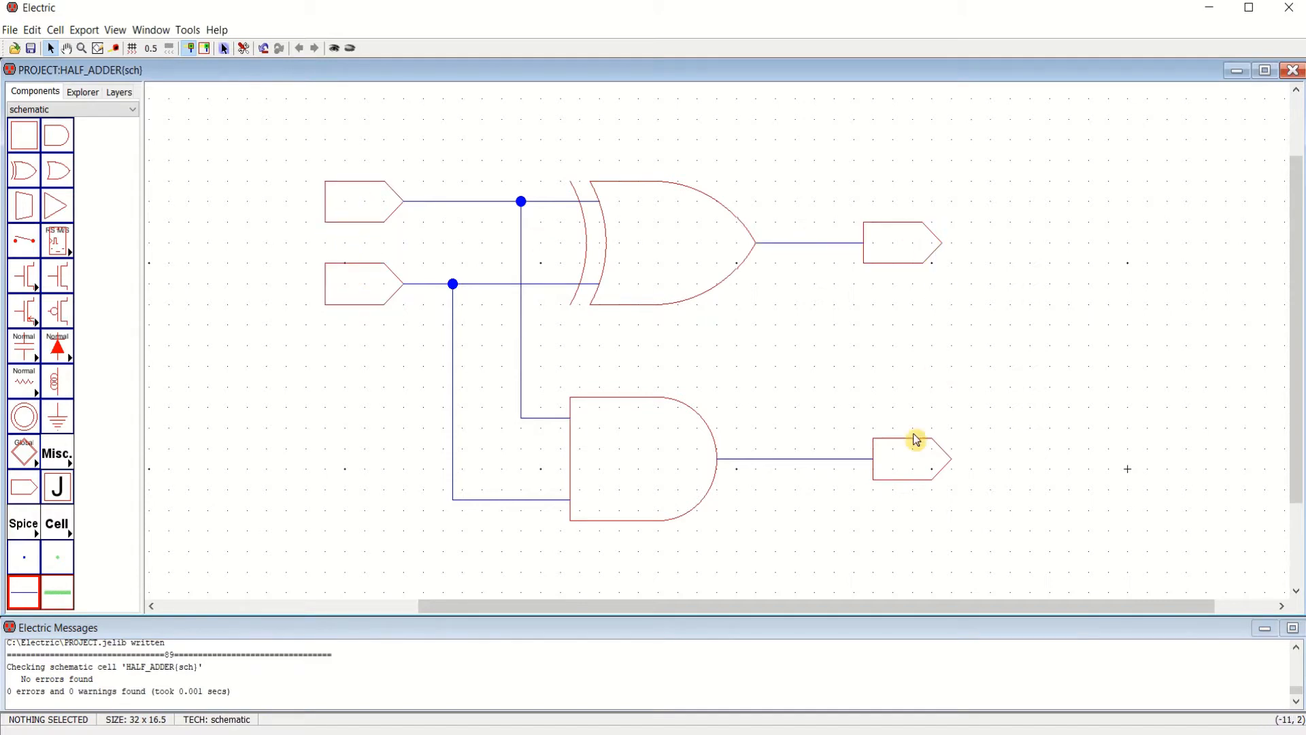
drag(907, 470, 898, 468)
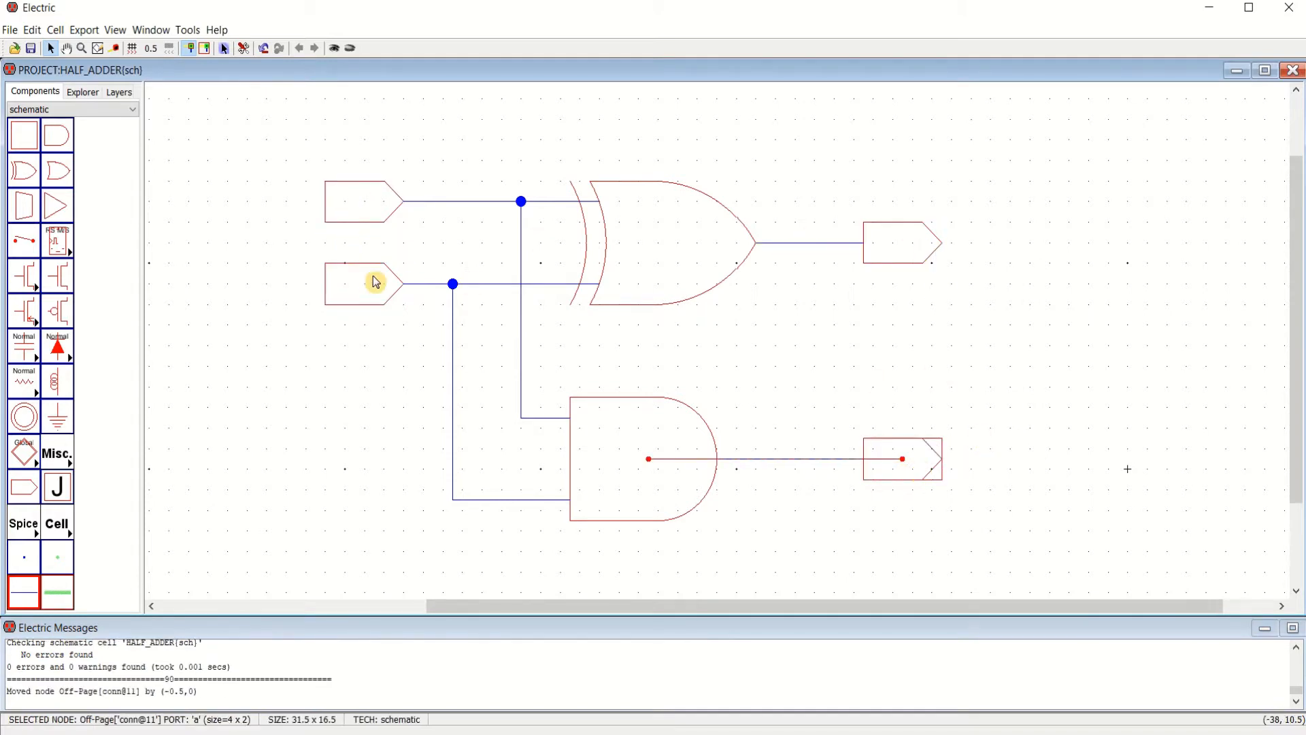
click(245, 378)
Create an export named A with input characteristics on the upper input connector
click(329, 204)
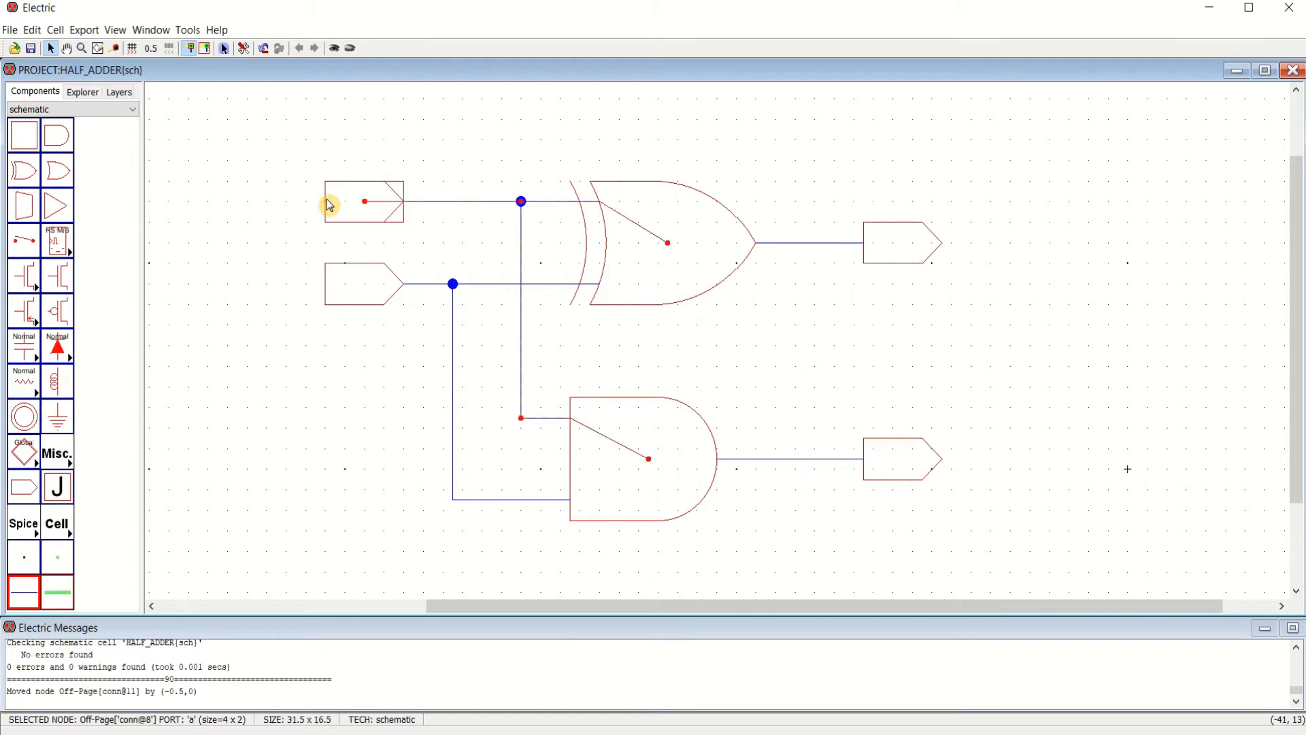
click(85, 31)
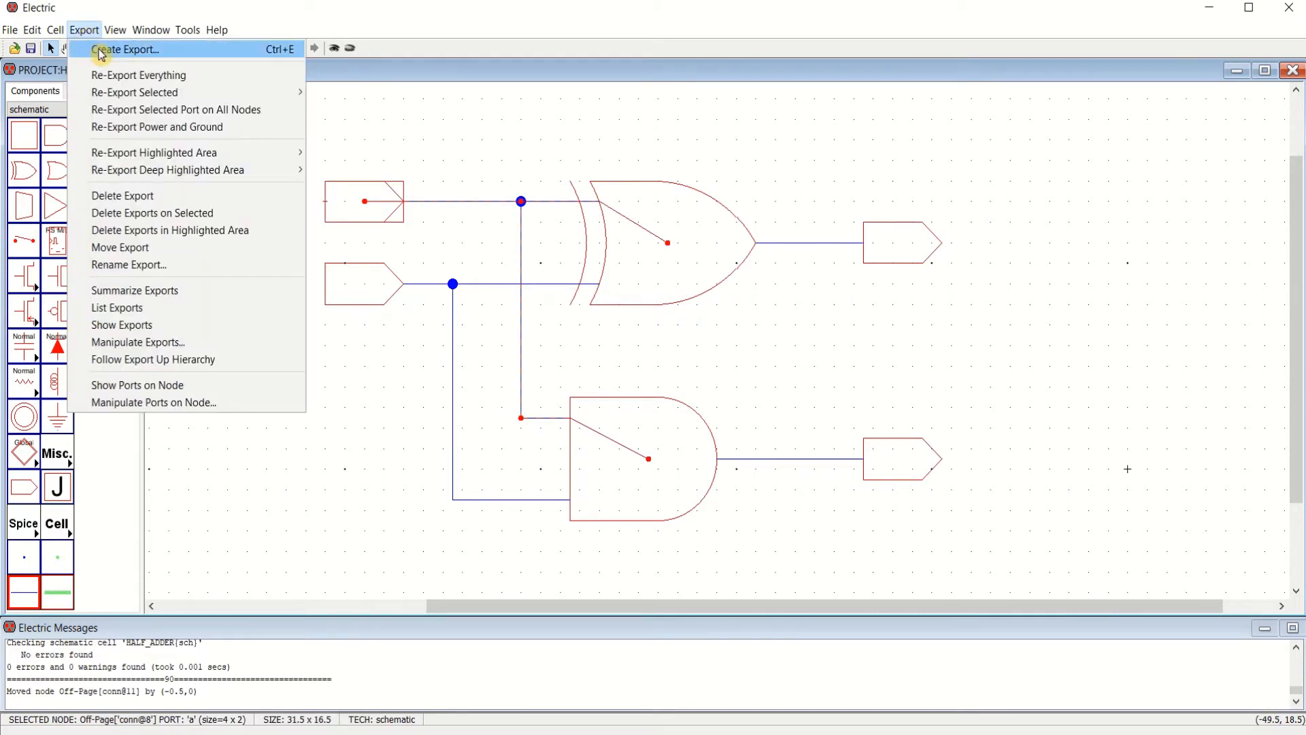
click(102, 49)
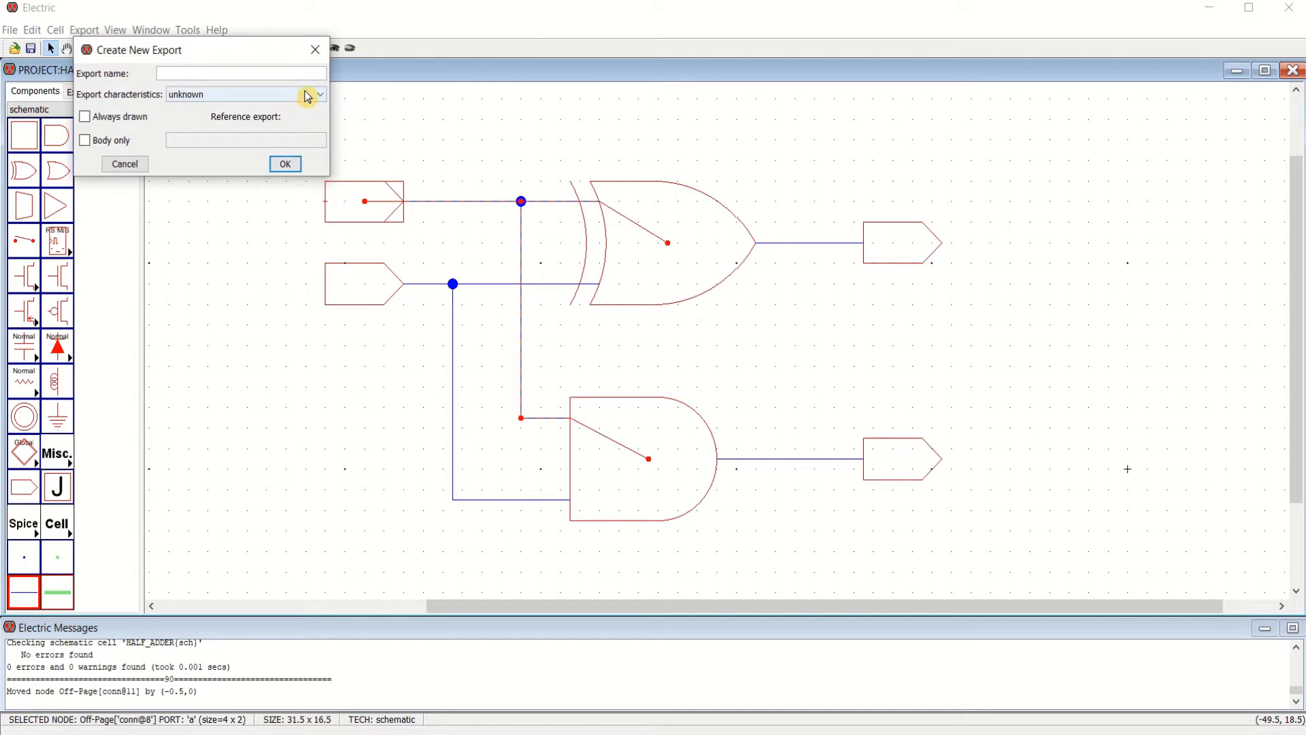
click(307, 96)
drag(321, 123, 320, 160)
click(218, 148)
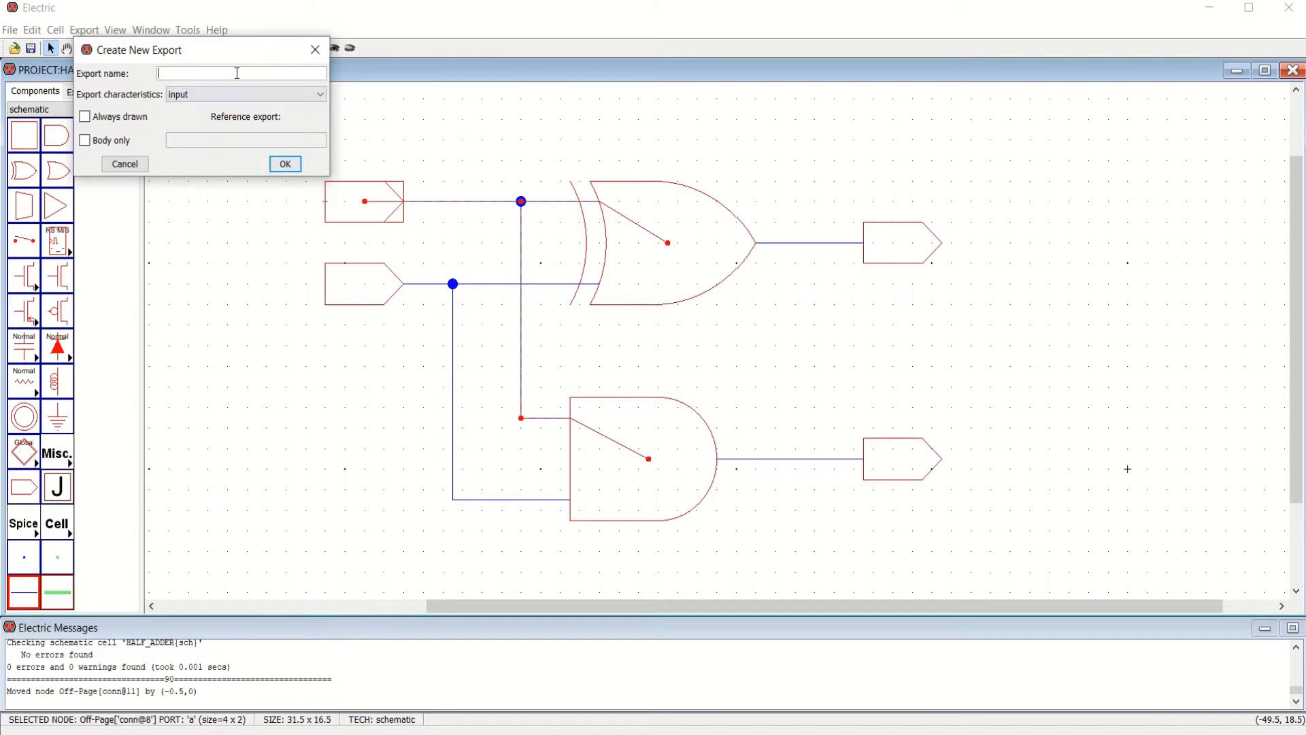
click(294, 171)
click(252, 309)
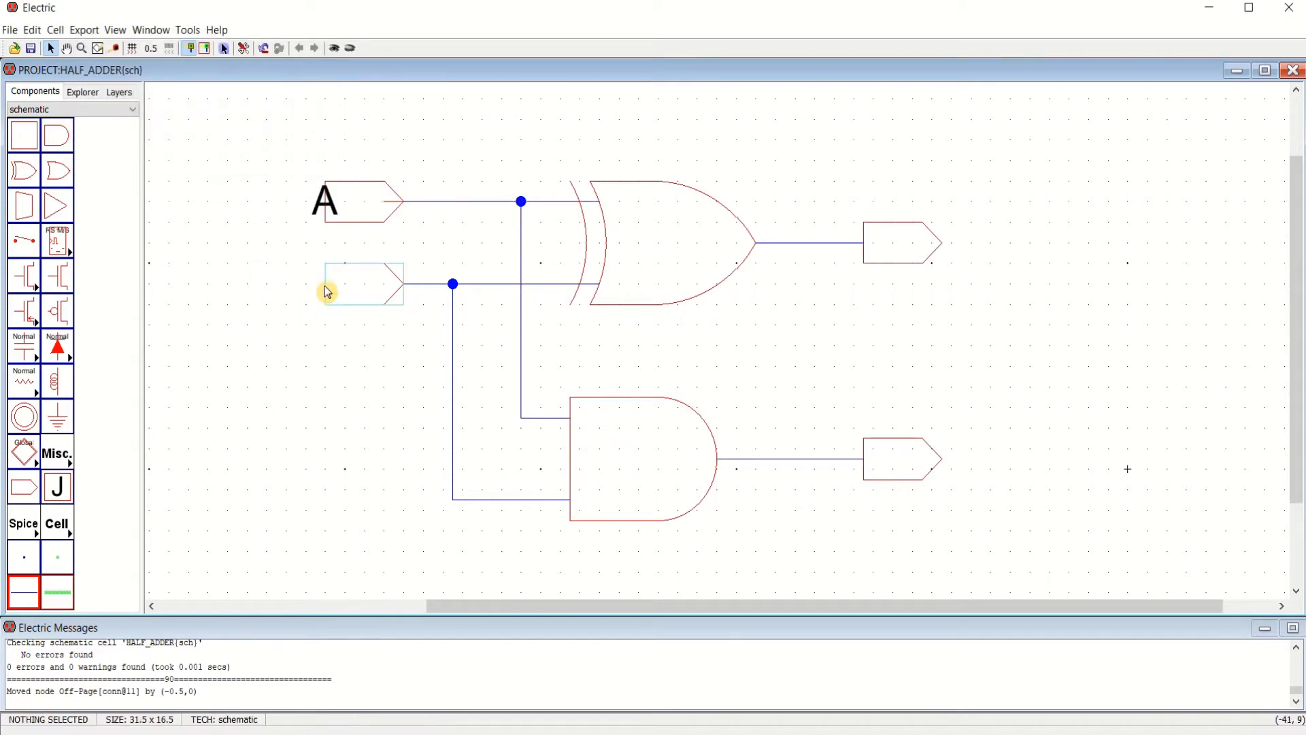
Export the lower input connector as input B, and shift the A and B labels 1 unit inward onto their connectors
click(327, 291)
click(84, 30)
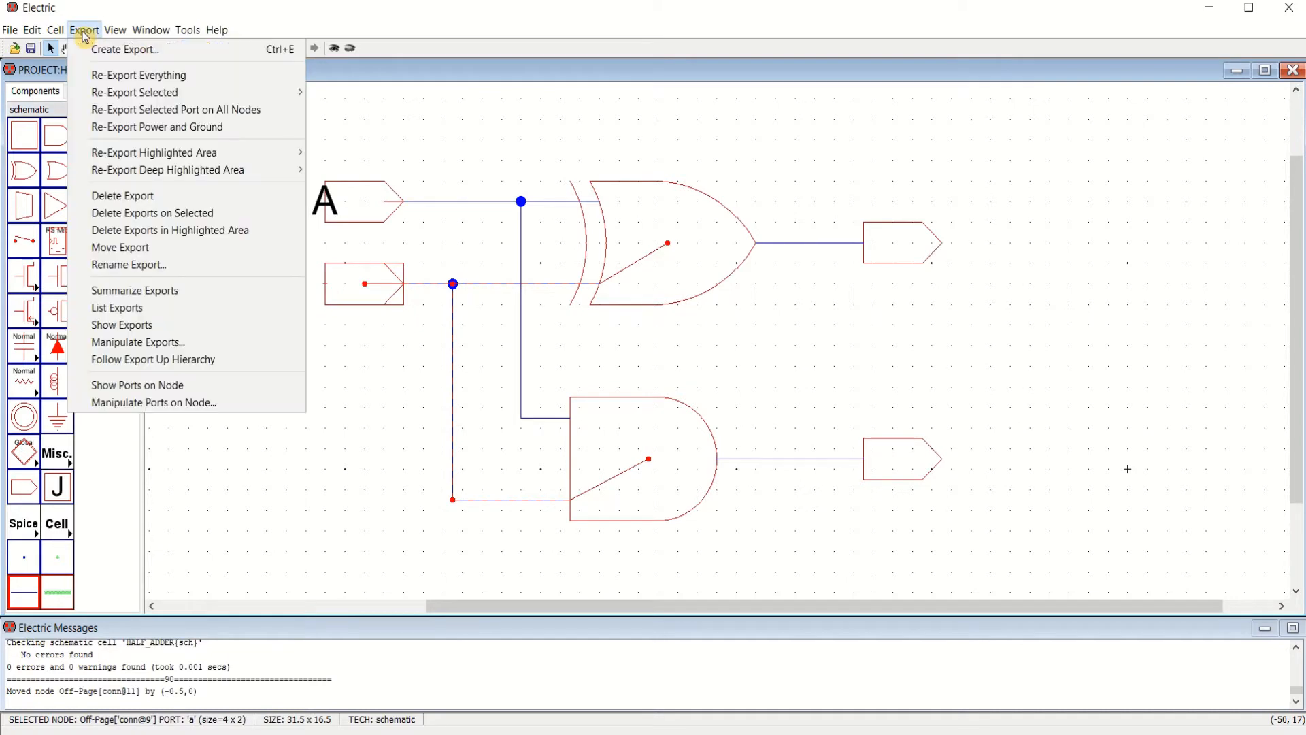
click(129, 50)
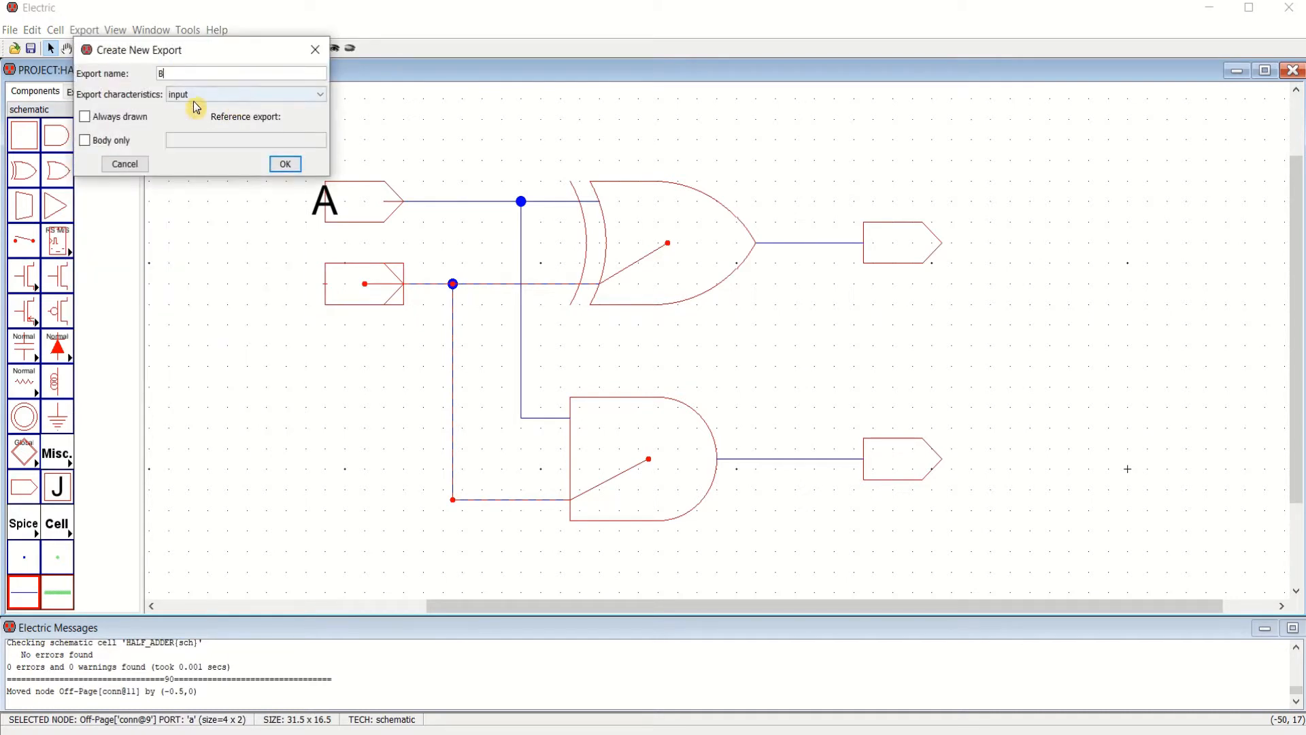
click(284, 164)
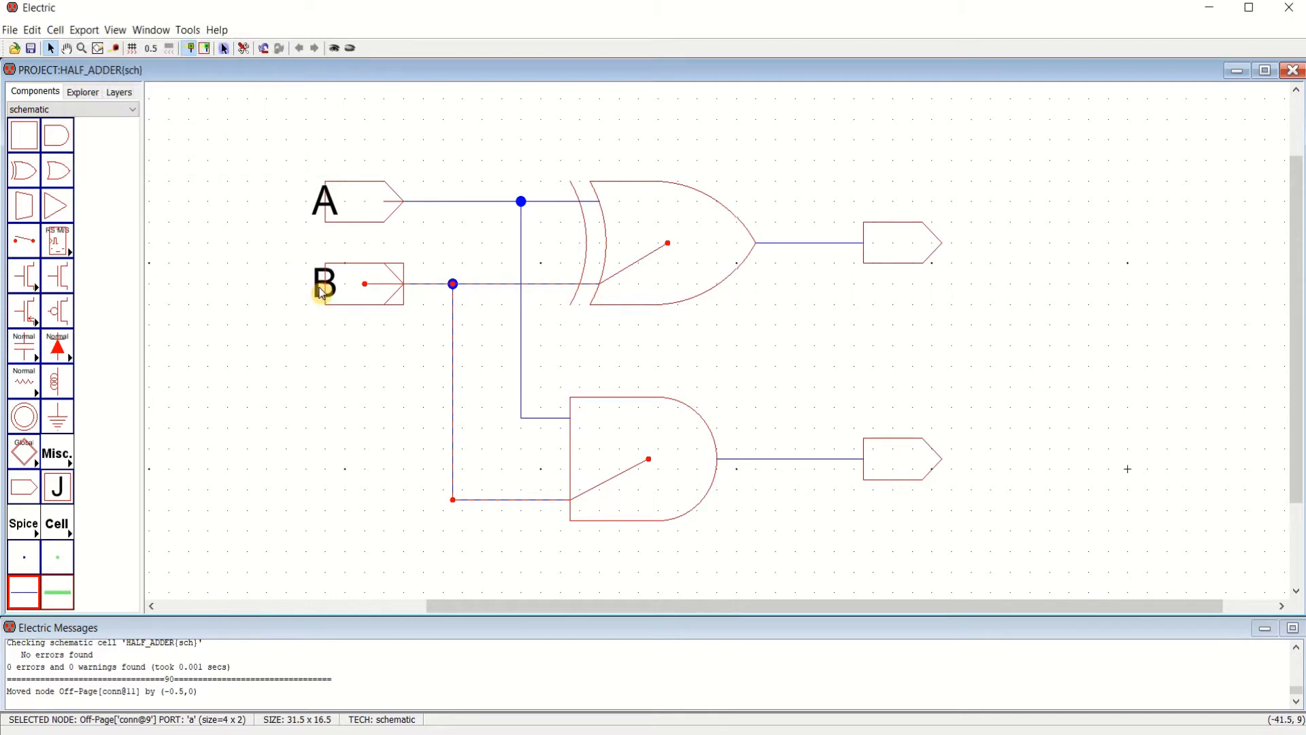
drag(320, 291, 333, 280)
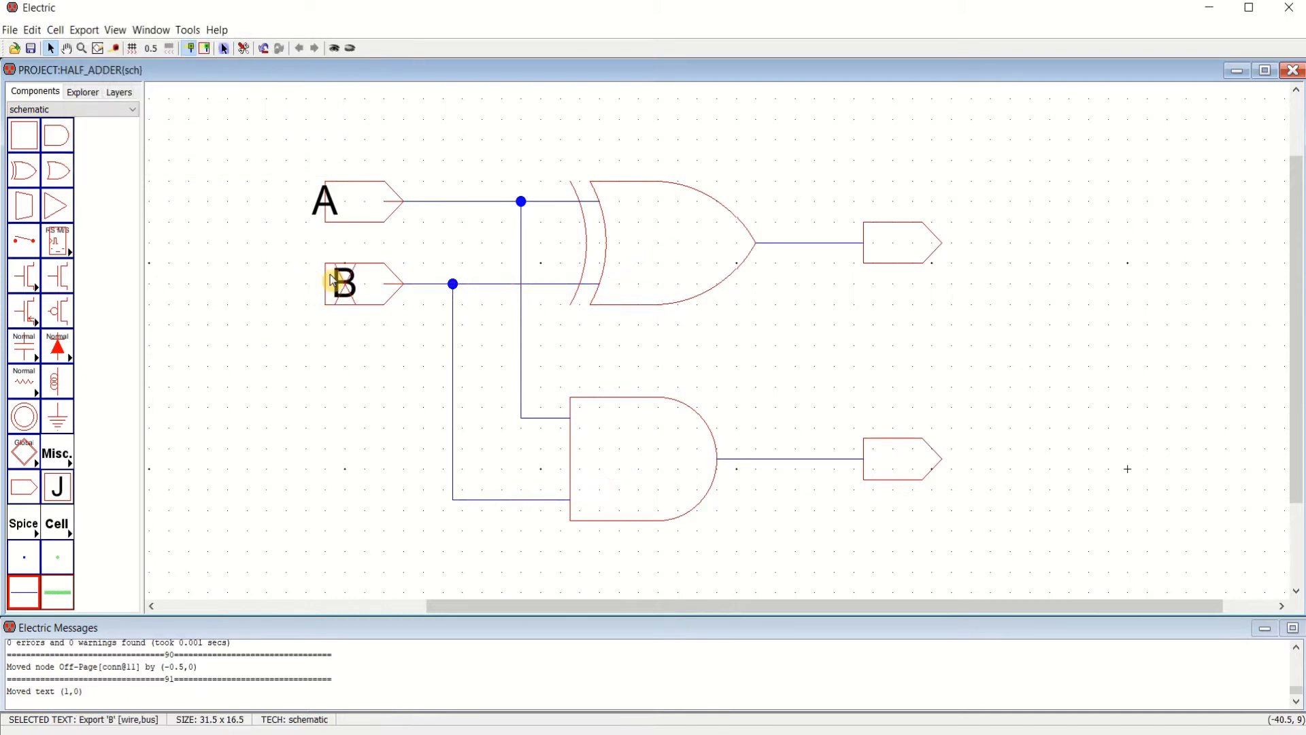
drag(316, 211, 337, 210)
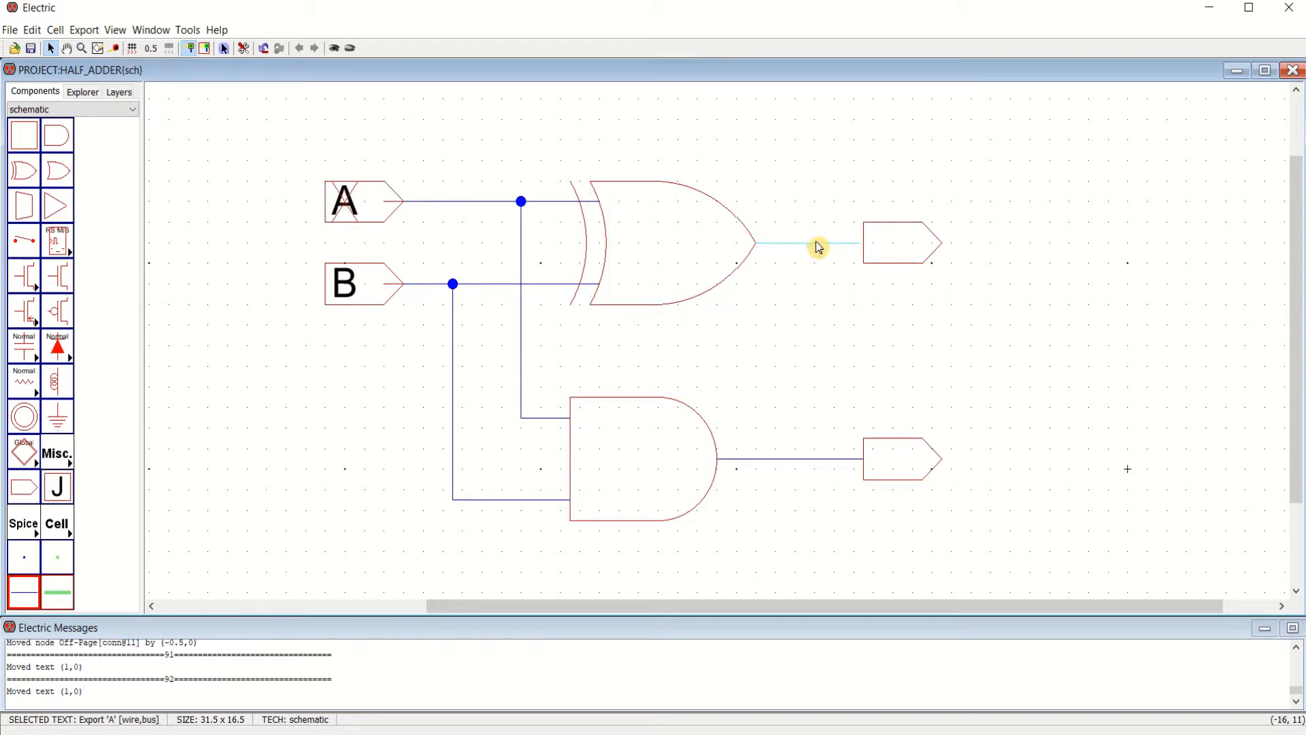
Create an export named Sum with output characteristics on the XOR gate's output connector
click(911, 248)
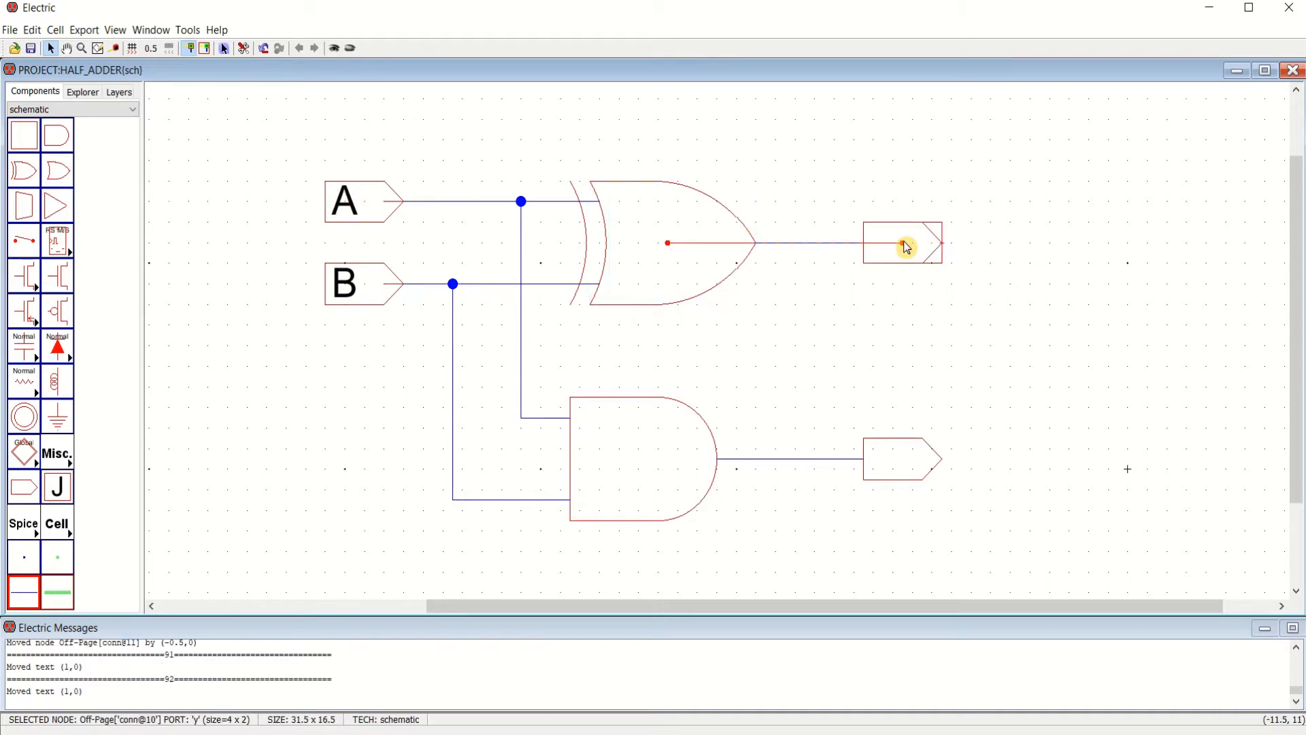
click(83, 30)
click(102, 49)
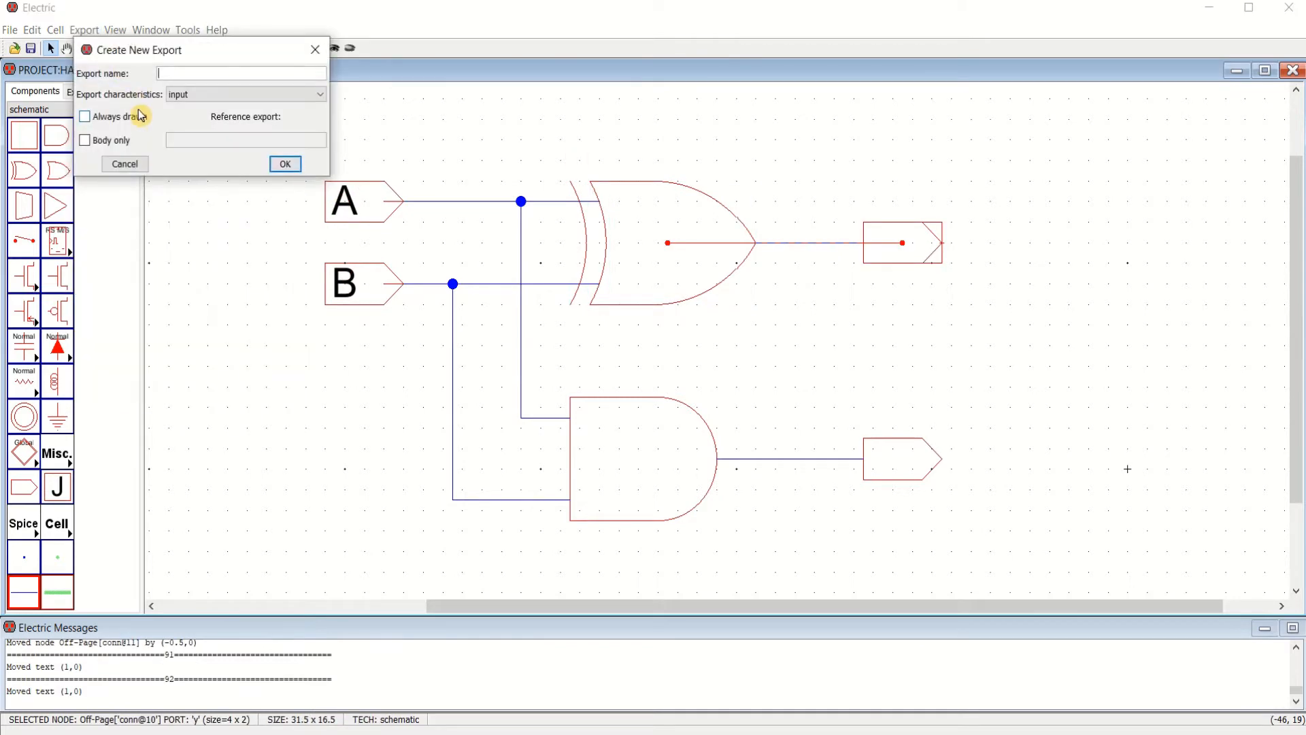
text(Sum)
click(213, 97)
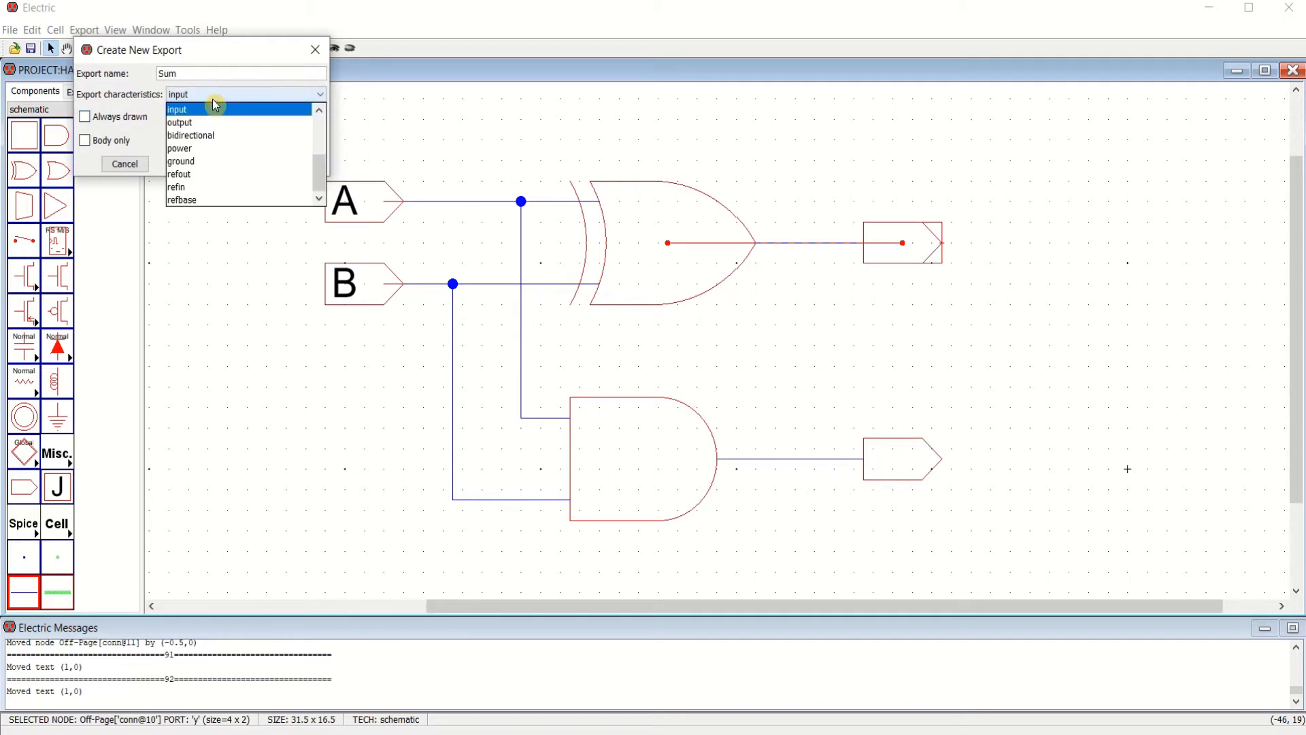
click(206, 122)
click(284, 164)
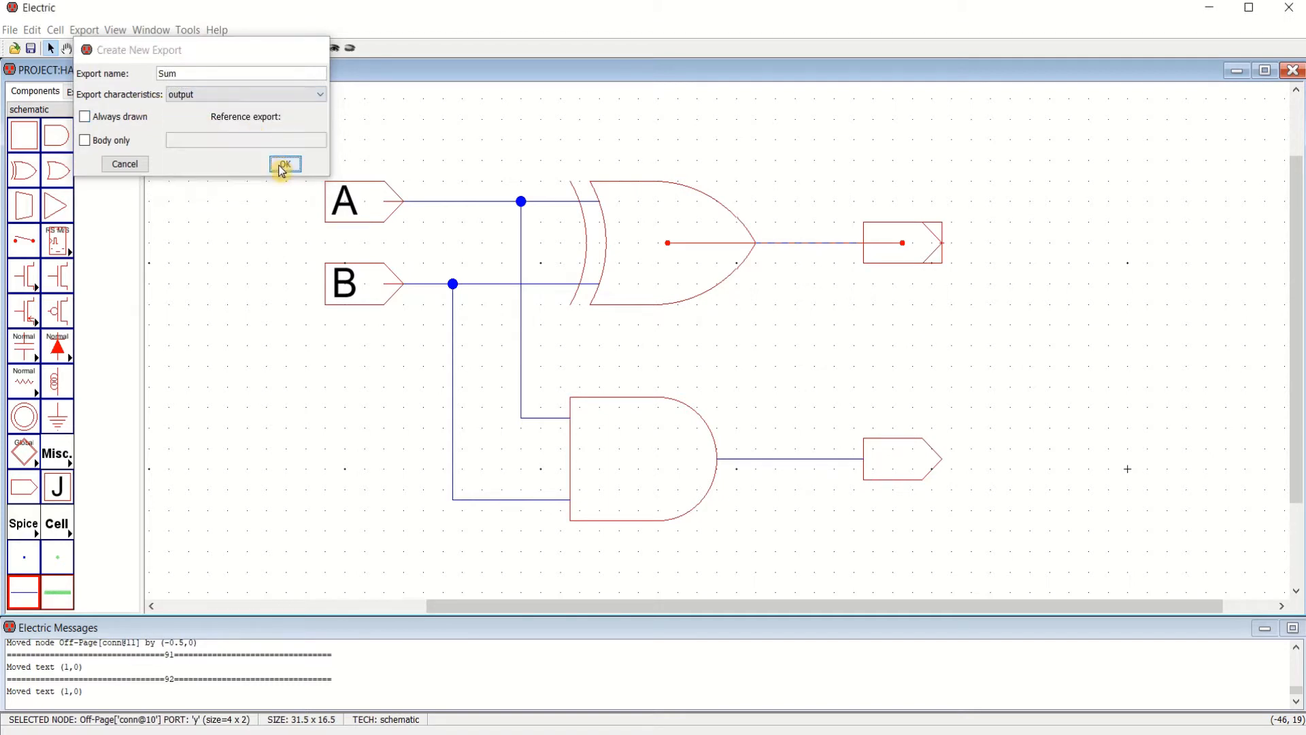
Export the AND gate's output connector as output Carry, and move its label 2.5 units away from the gate onto the connector
click(902, 460)
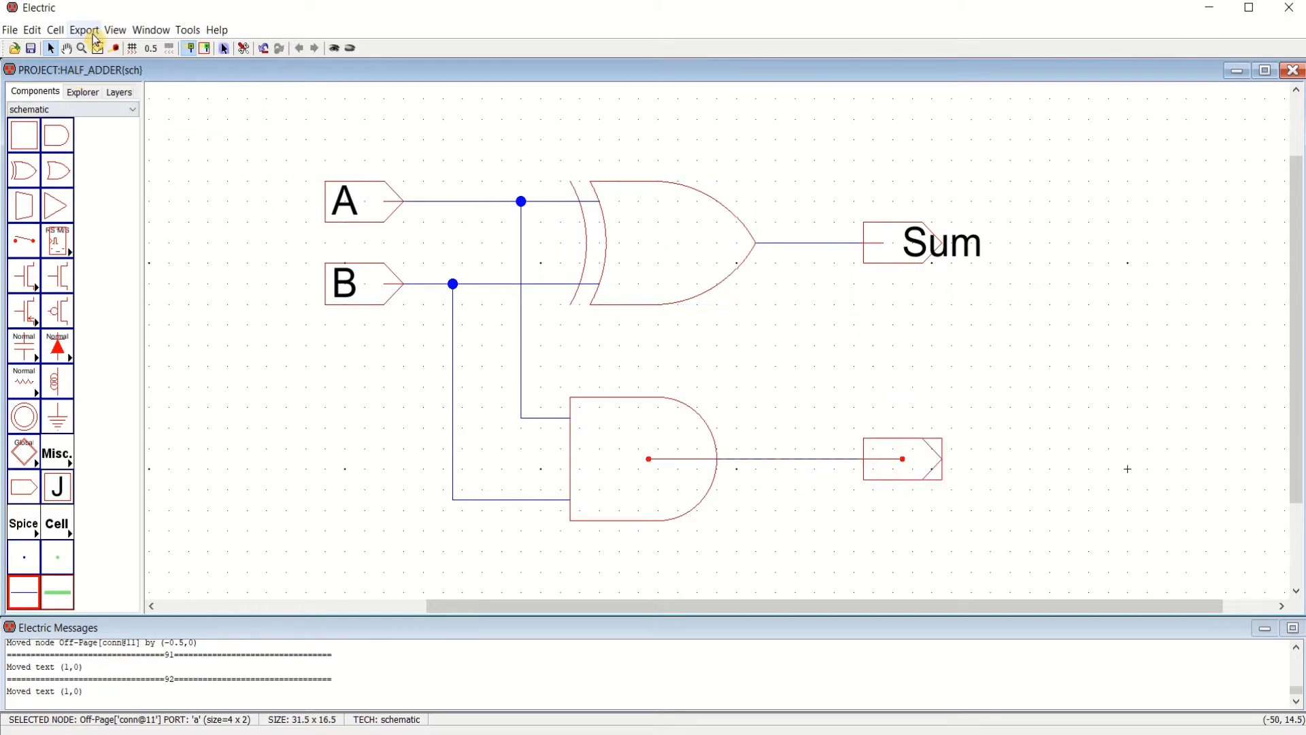
click(93, 33)
click(126, 47)
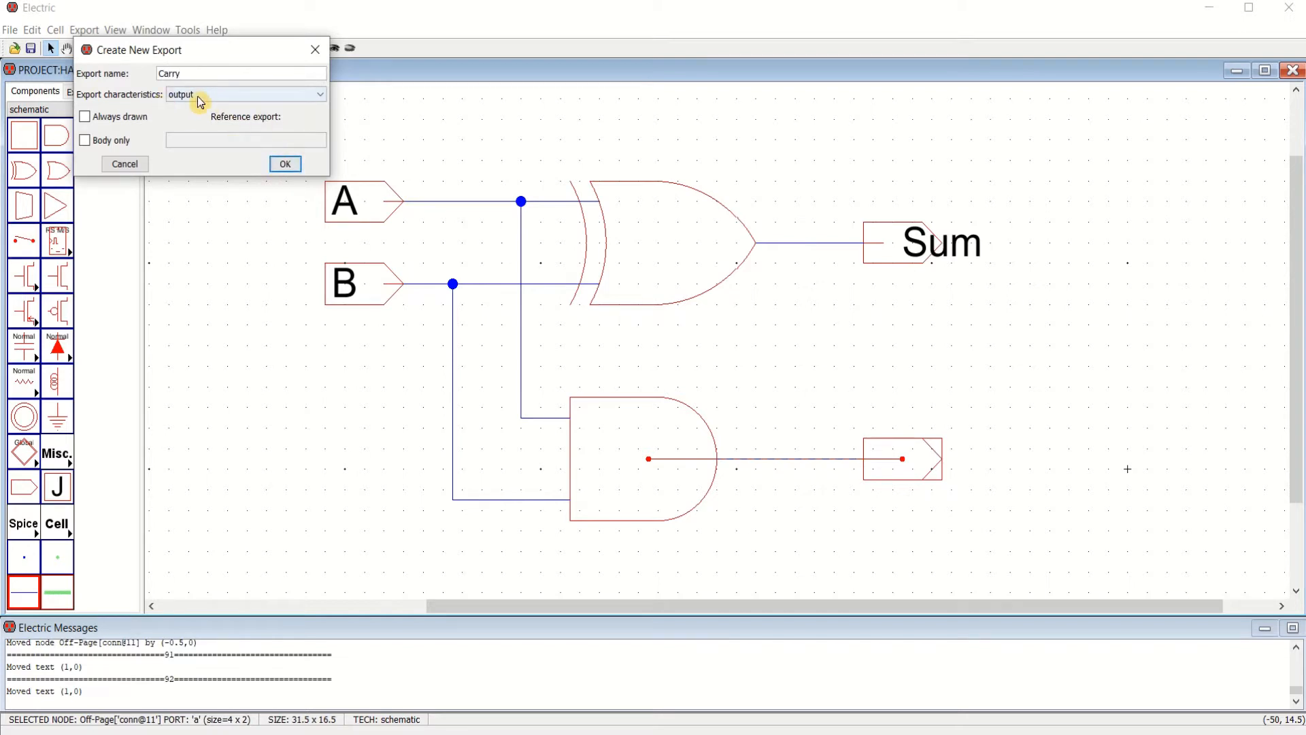
click(286, 164)
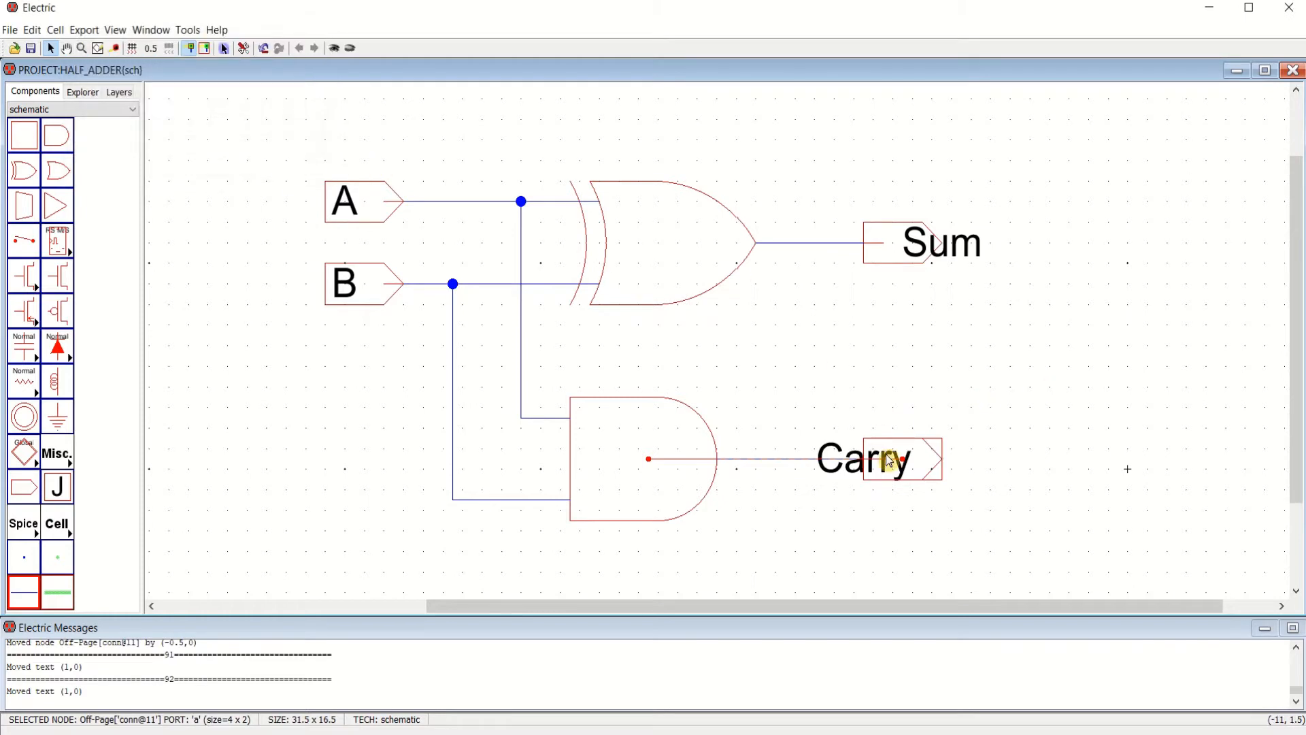
click(837, 470)
drag(837, 471, 927, 461)
click(1042, 384)
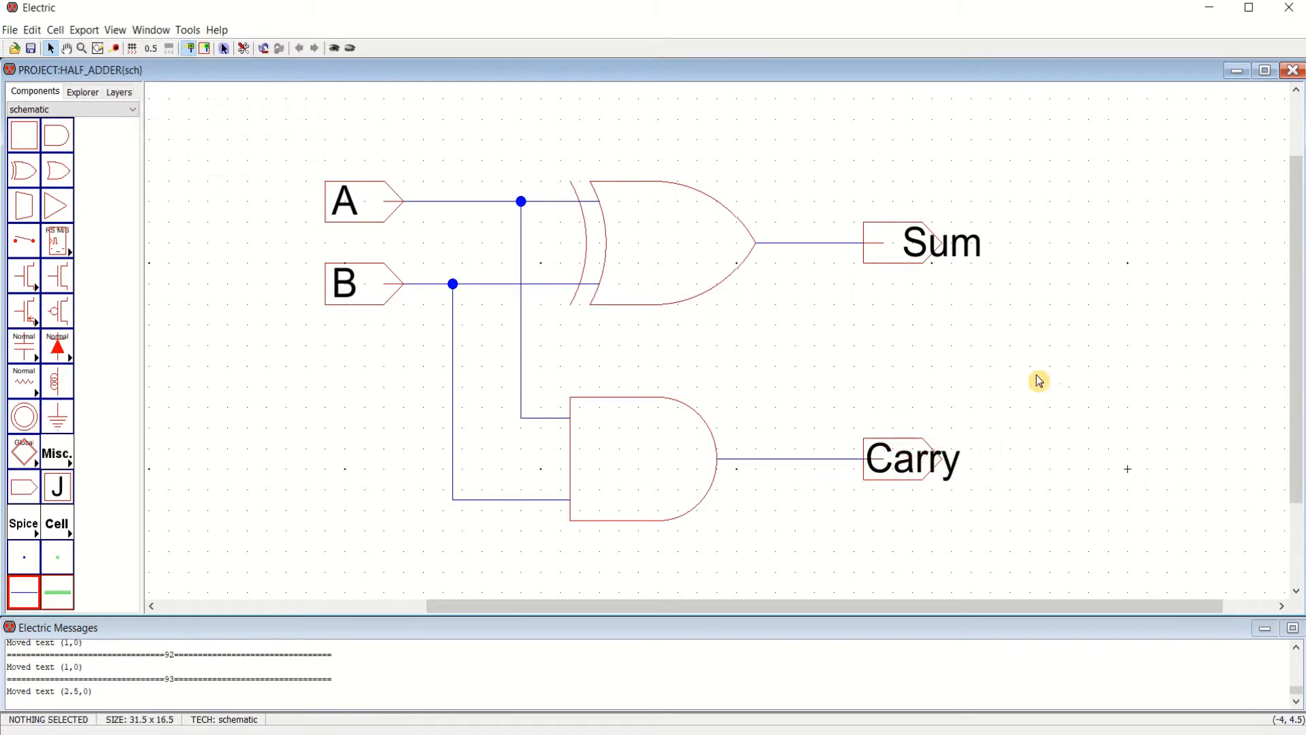
Save the library and fit the whole half adder schematic in the window
click(30, 48)
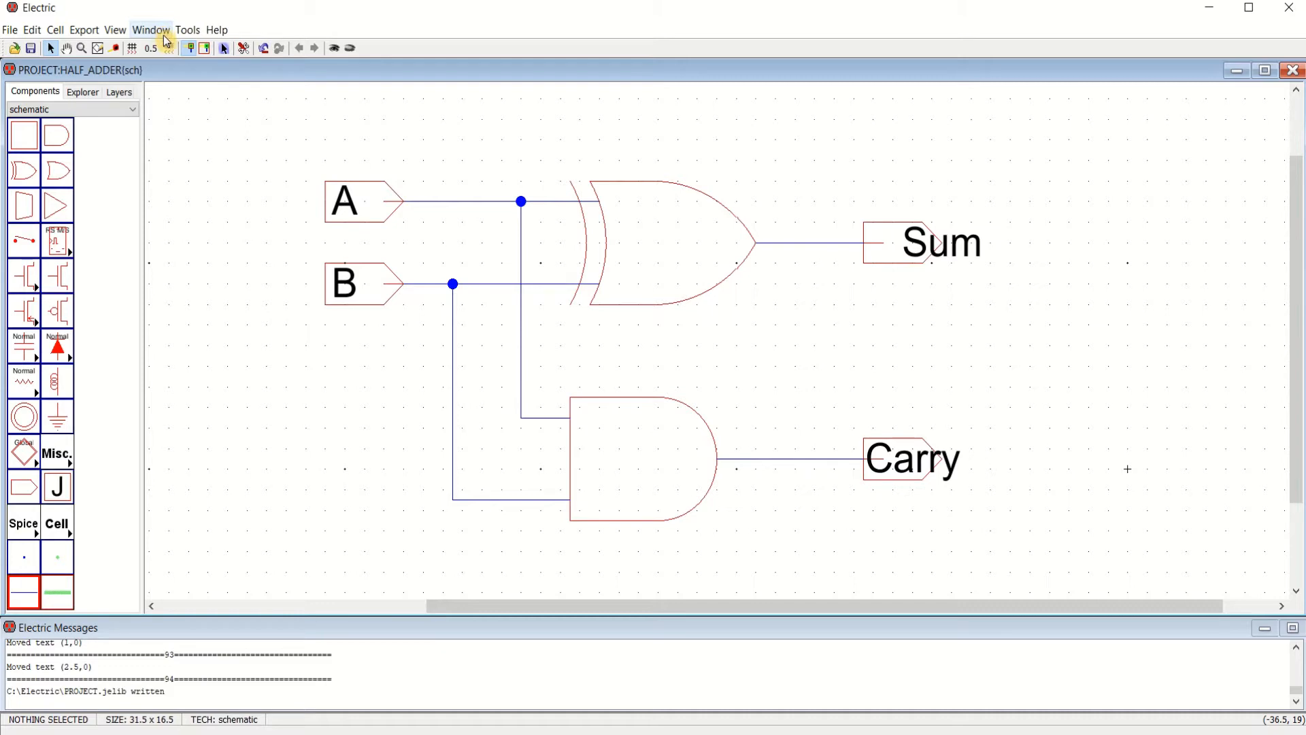
click(30, 49)
click(151, 30)
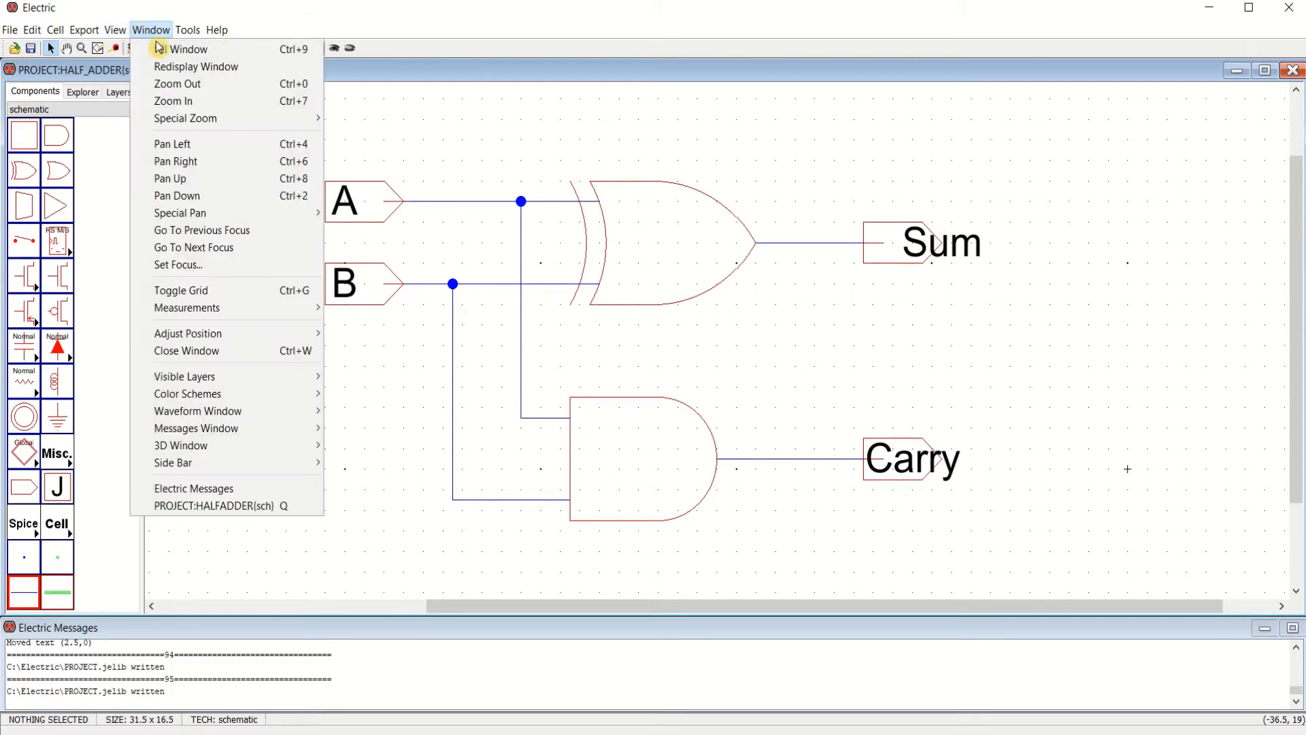
click(217, 49)
Simulate the half adder cell with the built-in ALS simulator and maximize the waveform window
click(189, 30)
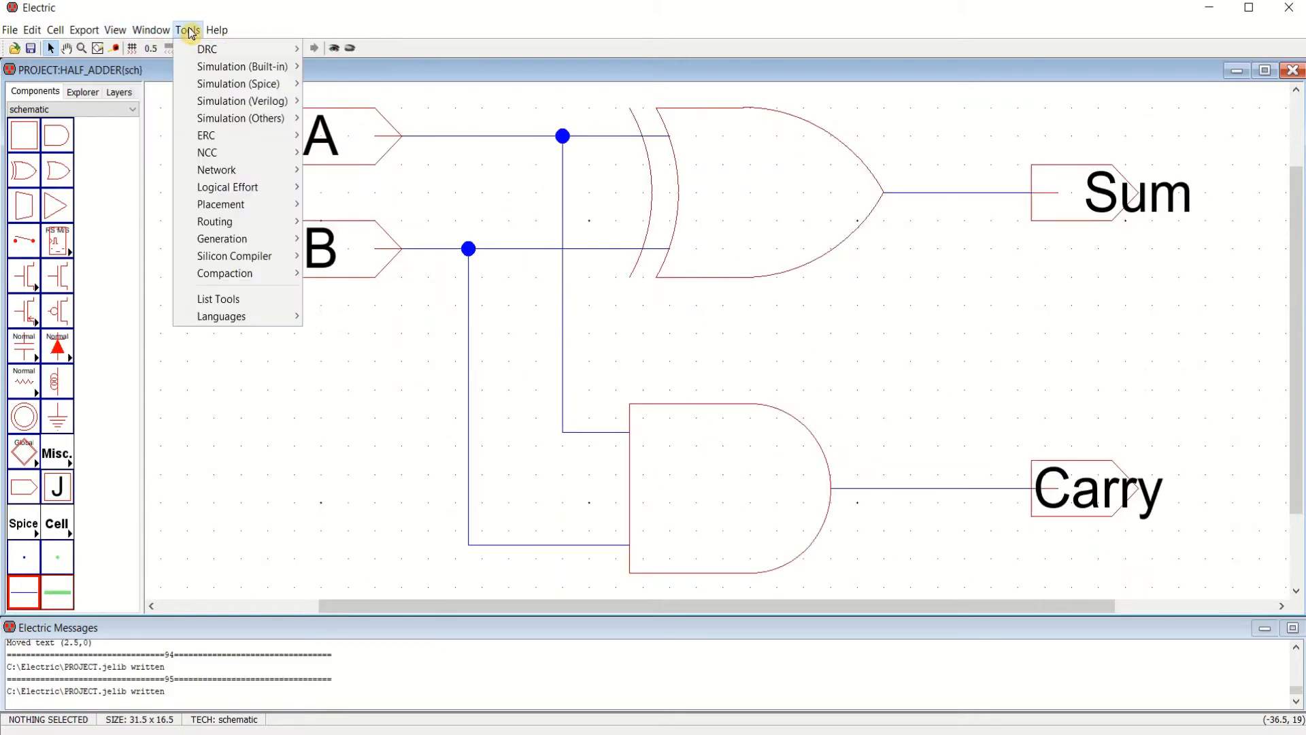
mouse_move(228, 71)
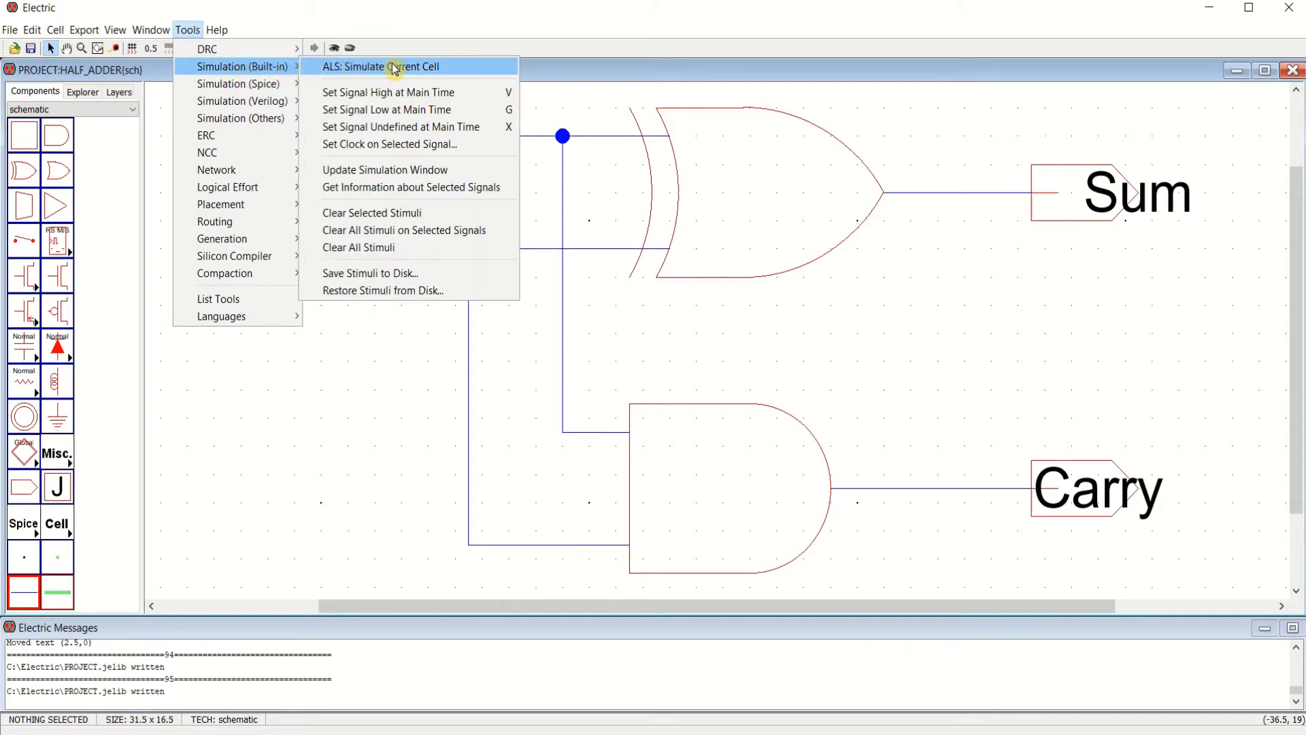
click(457, 69)
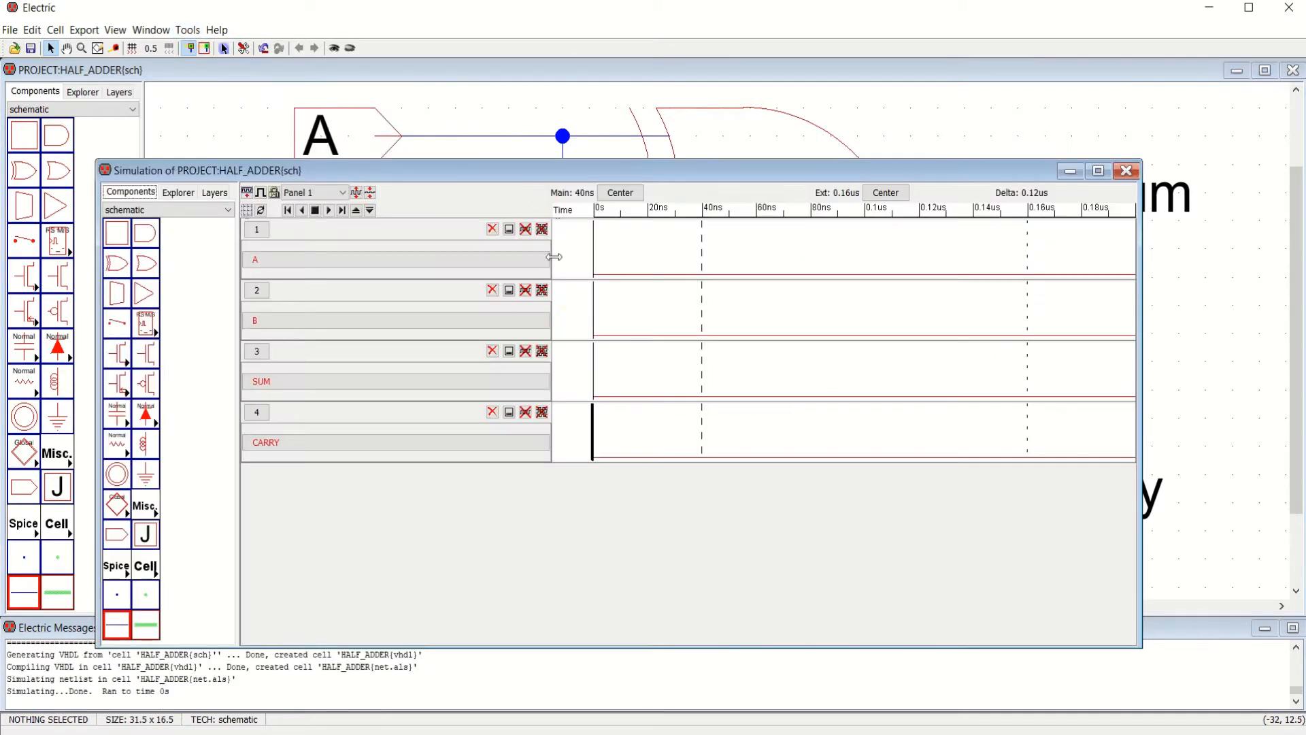
click(1099, 171)
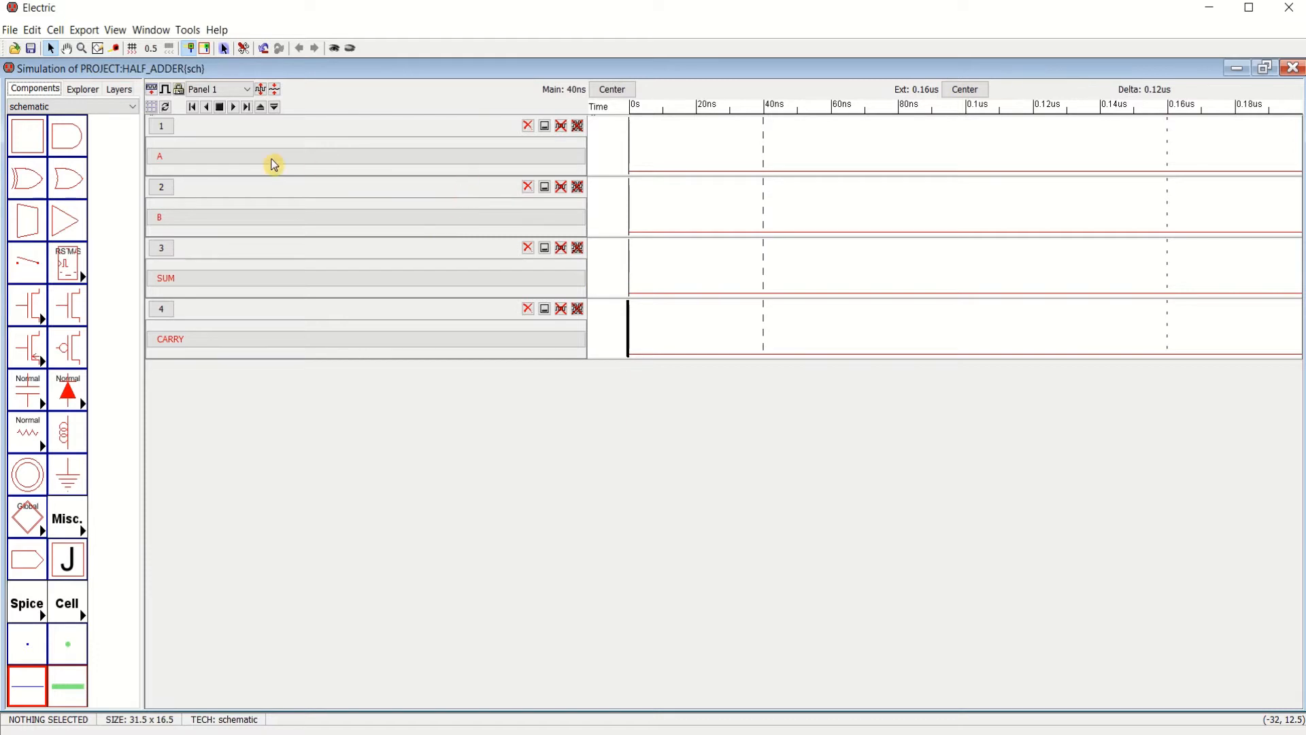
Select the B, SUM and CARRY signals along with A in the waveform window
click(201, 219)
click(207, 278)
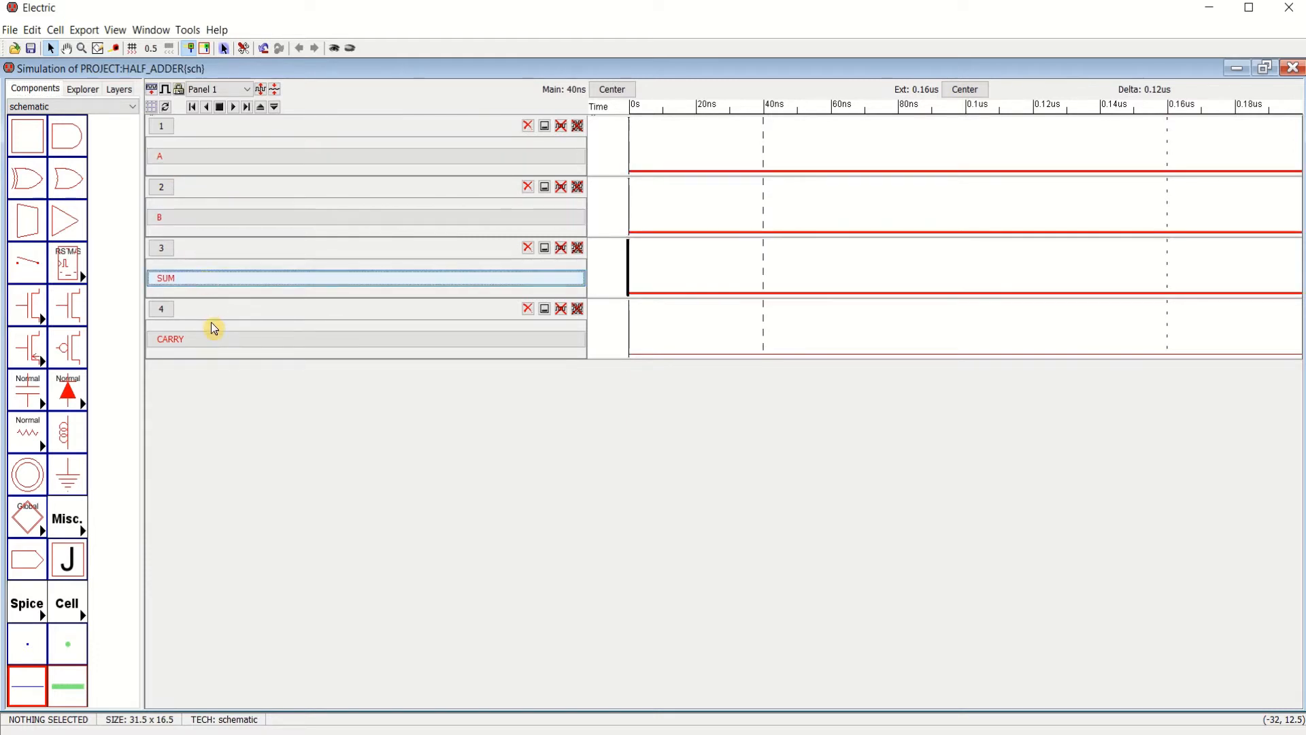
click(212, 344)
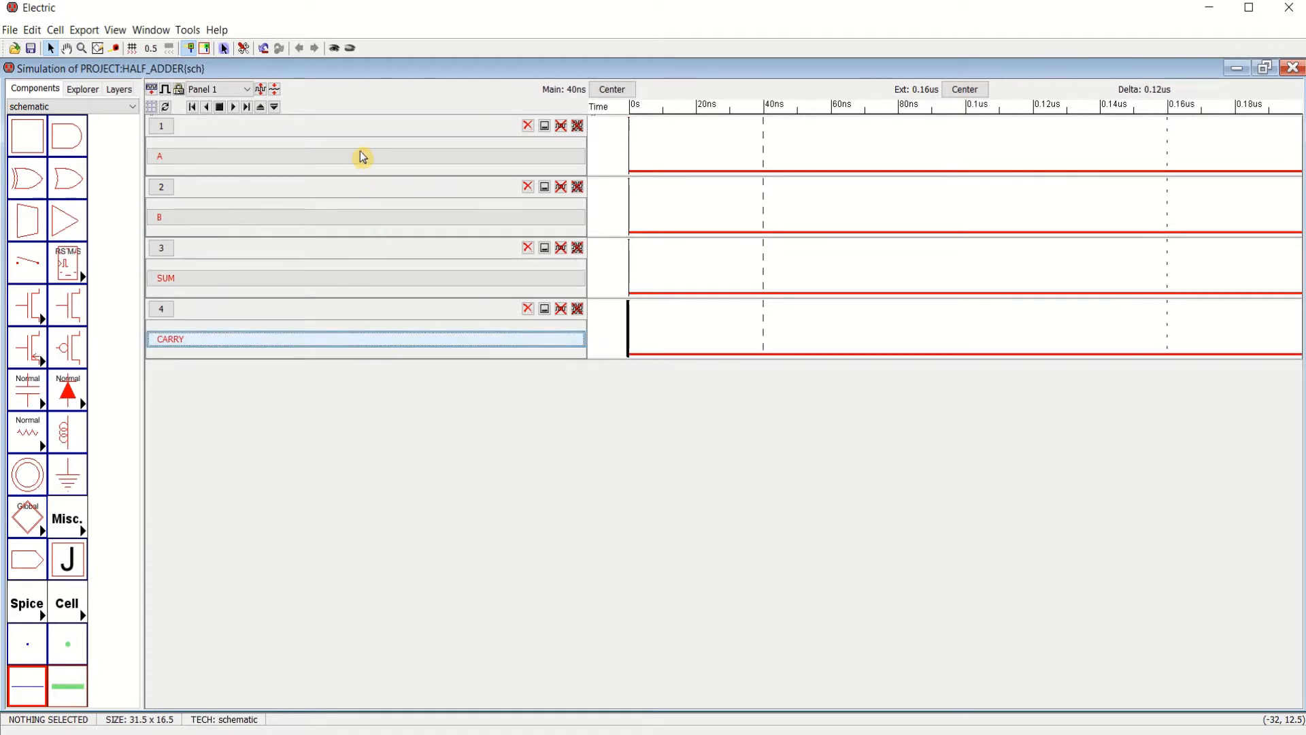
click(397, 162)
Enlarge the heights of the A, B, SUM and CARRY waveform panels to fill most of the window
drag(410, 177, 399, 271)
drag(387, 334, 388, 401)
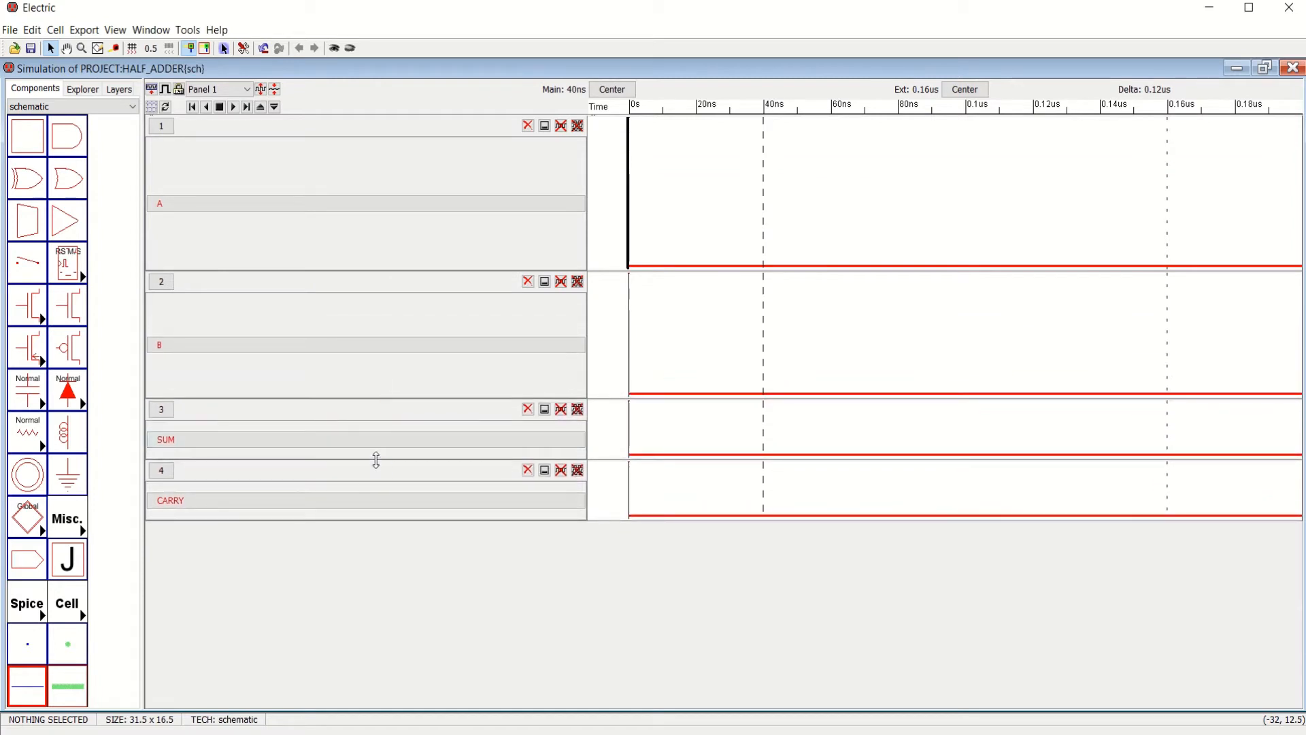
drag(376, 460, 379, 524)
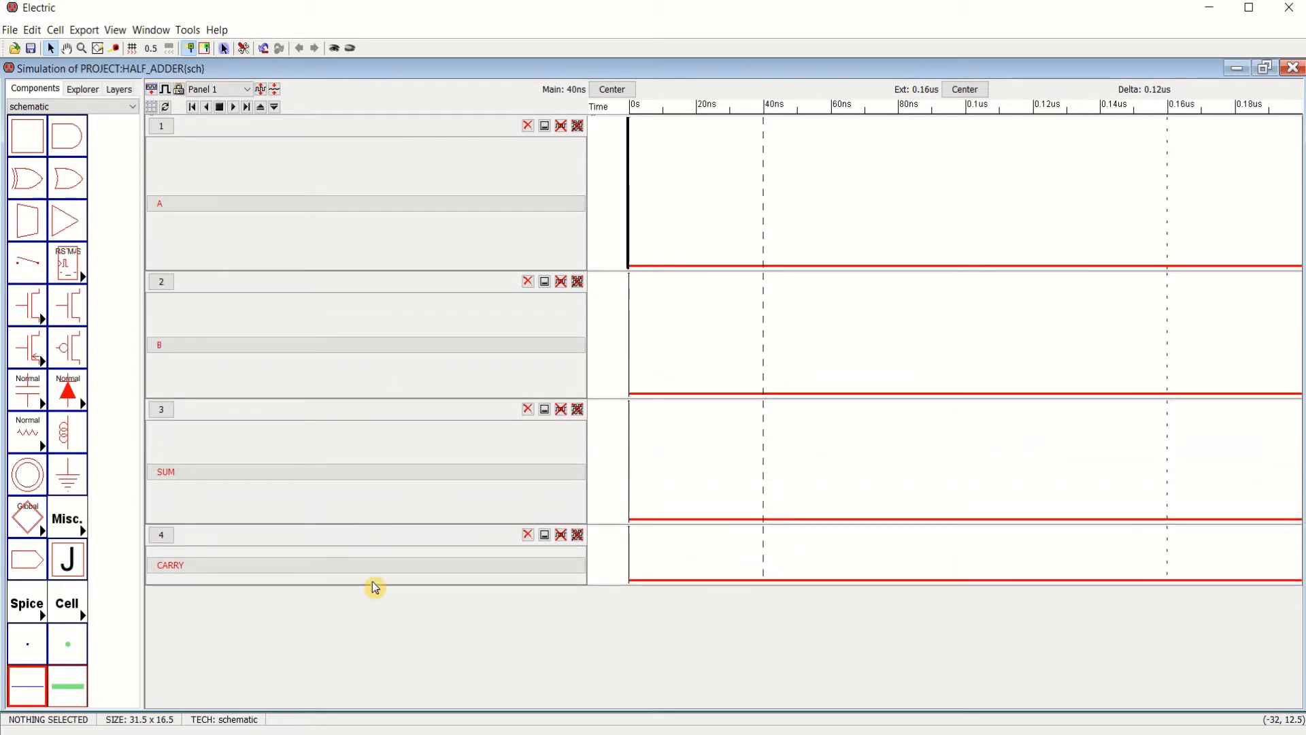
drag(374, 583, 376, 645)
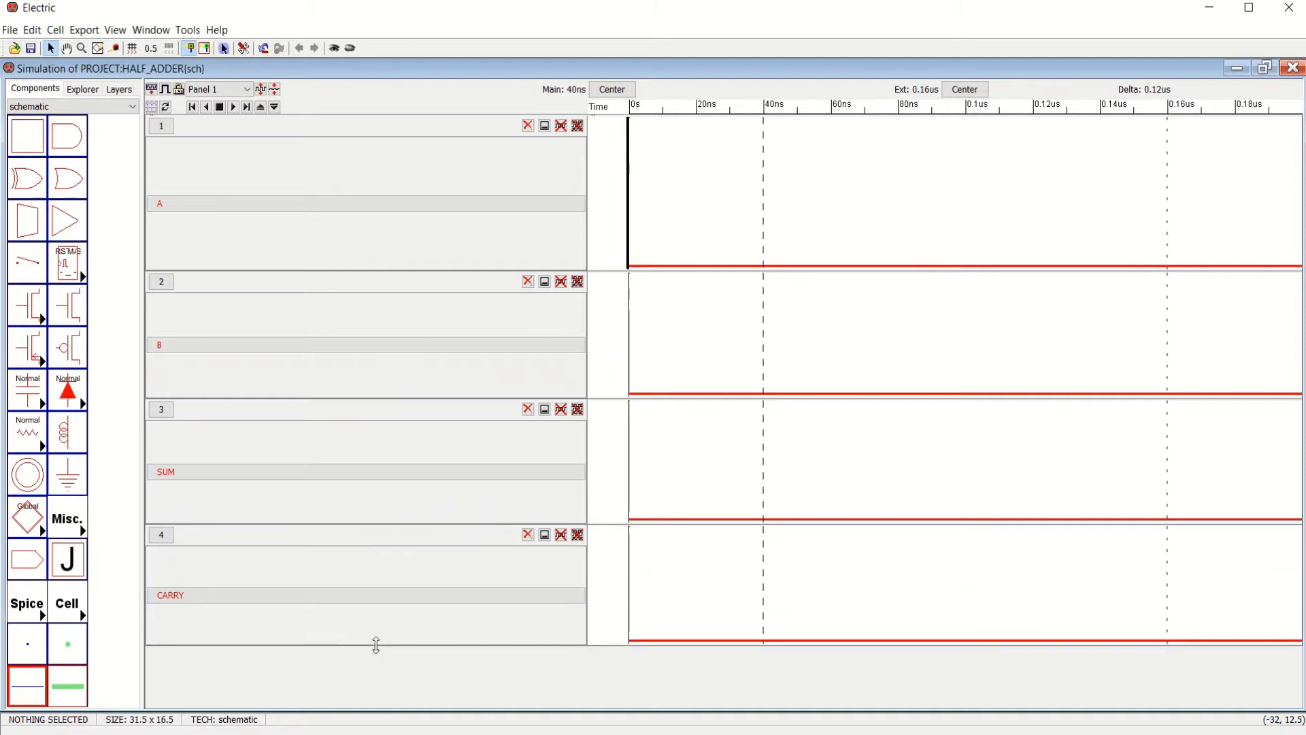
Deselect the B, SUM and CARRY signals so that only A is selected in the waveform window
click(252, 205)
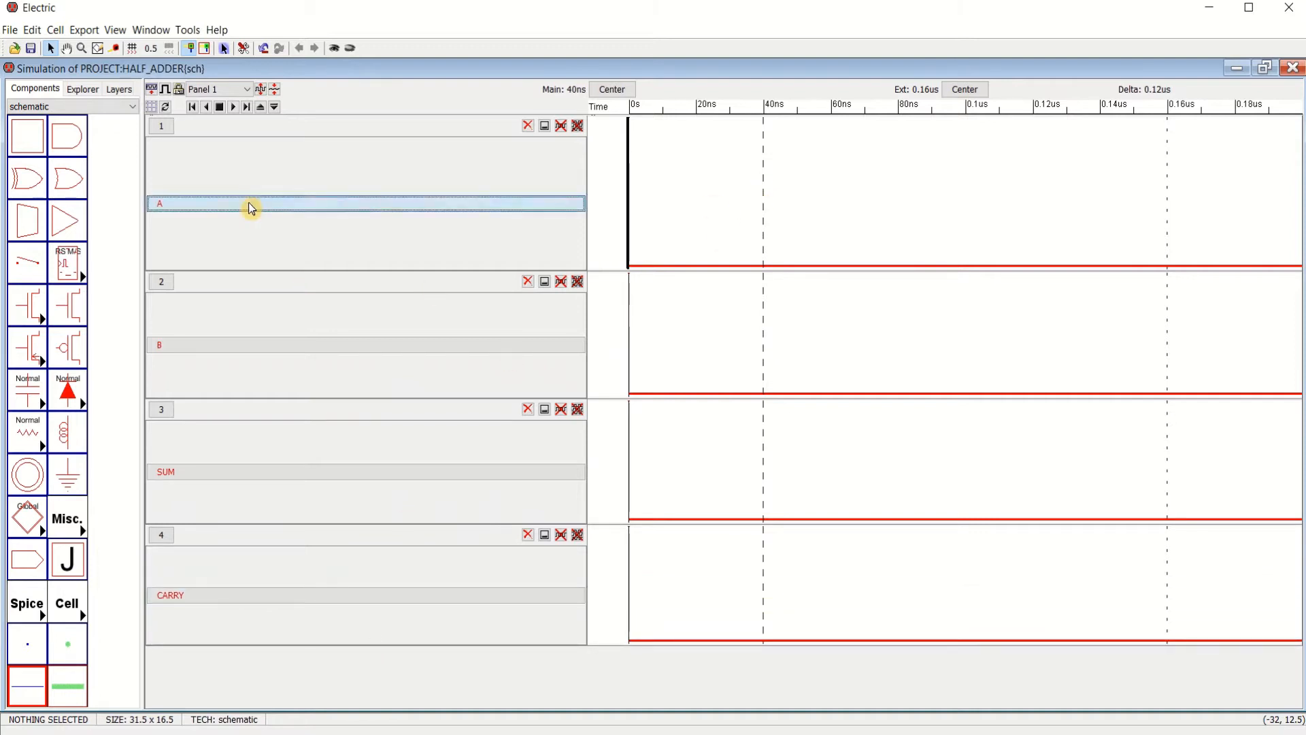
click(414, 346)
click(712, 308)
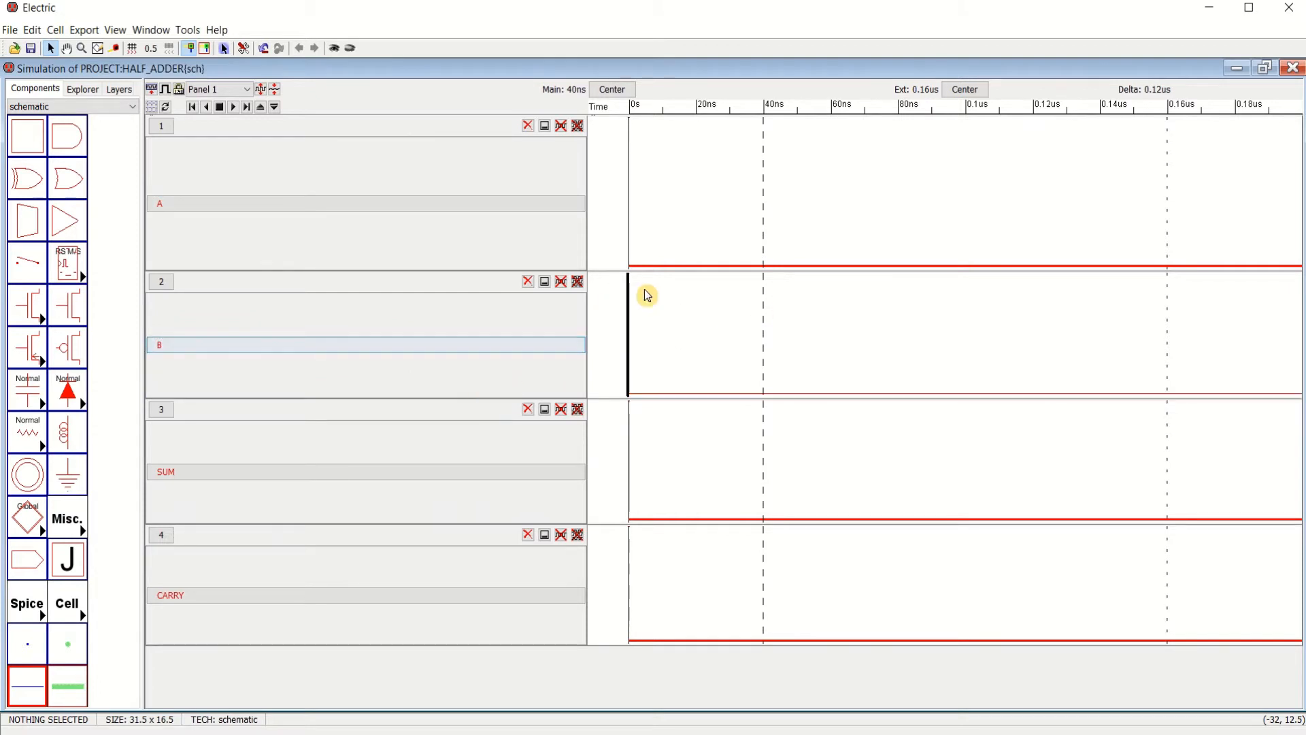
click(417, 471)
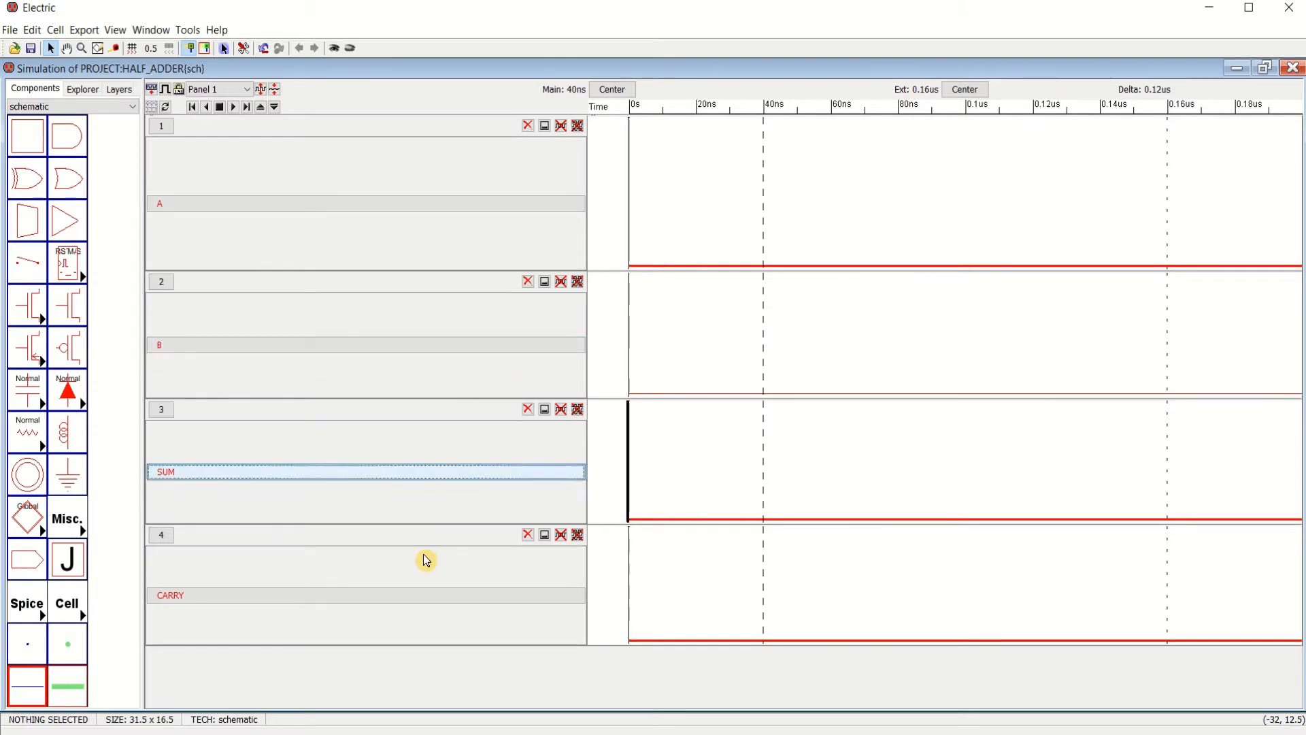
click(741, 450)
click(698, 584)
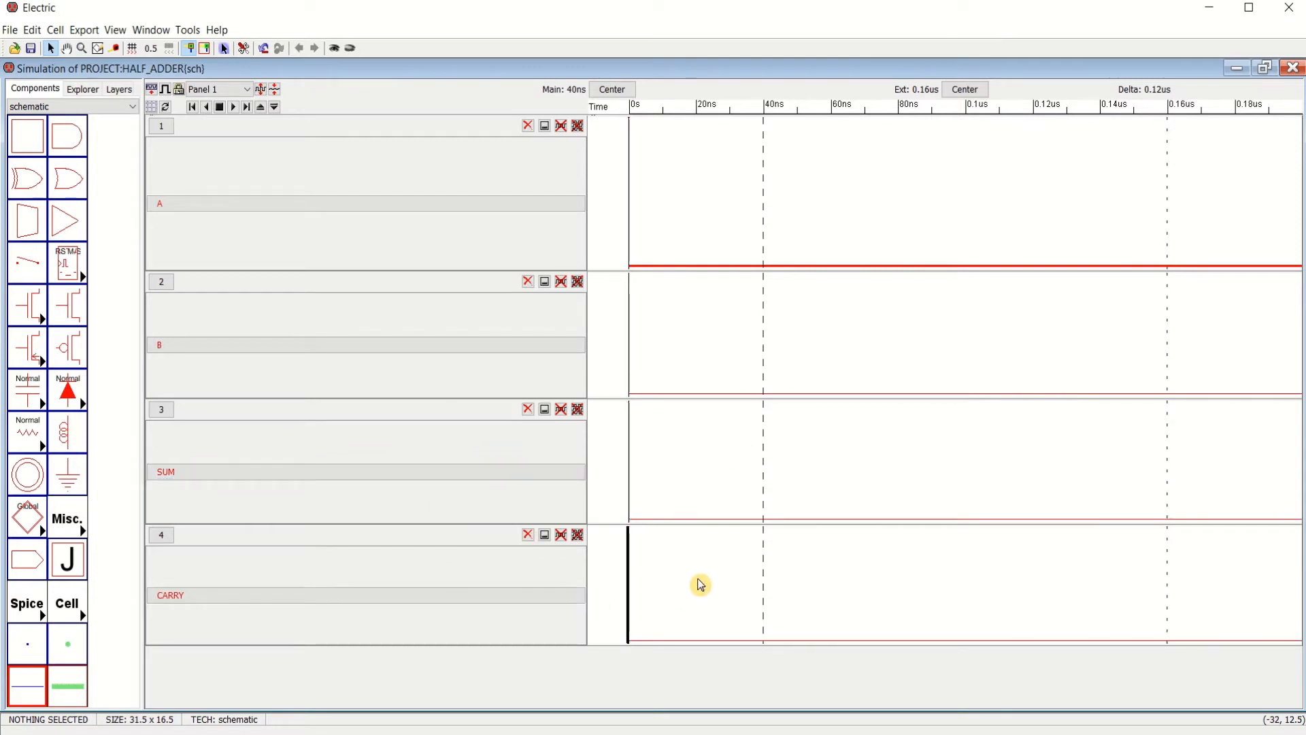
click(354, 206)
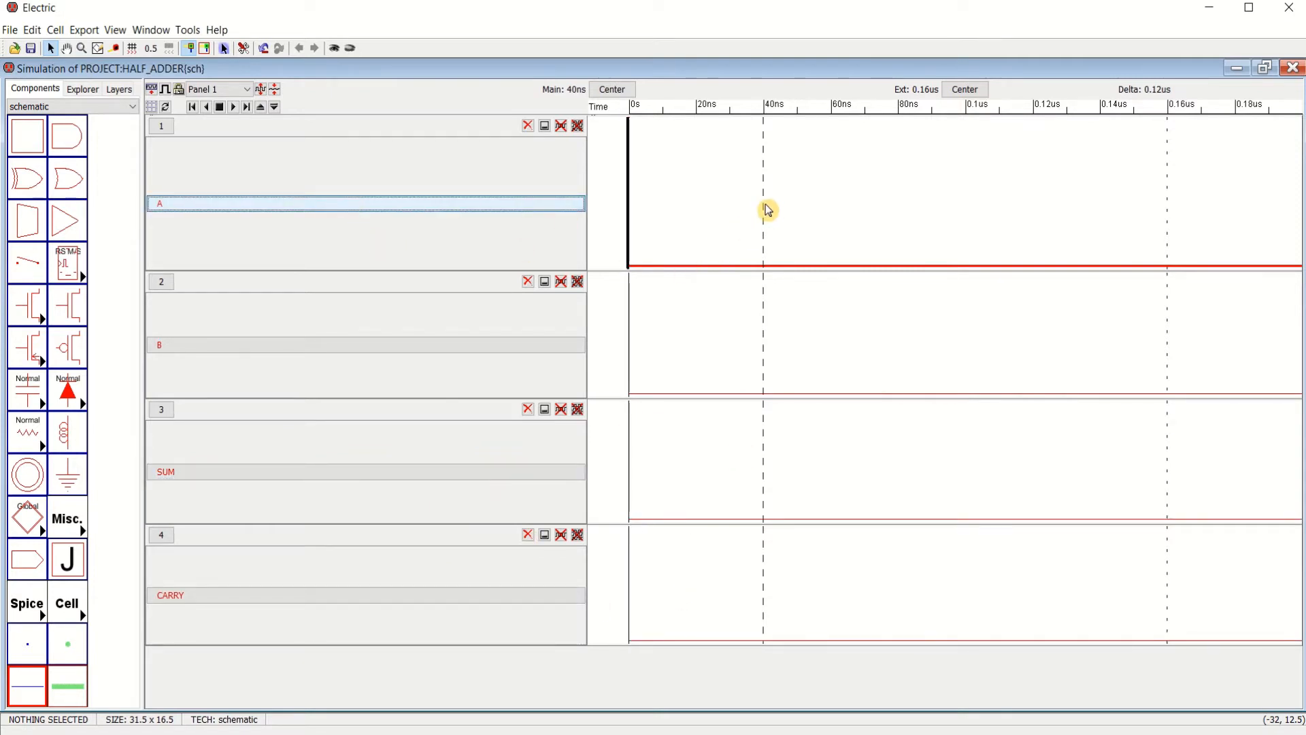
Drive signal A high at about 20 ns, low at about 60 ns, high at 0.1 µs and low at 0.14 µs using the main time cursor
drag(766, 209, 701, 208)
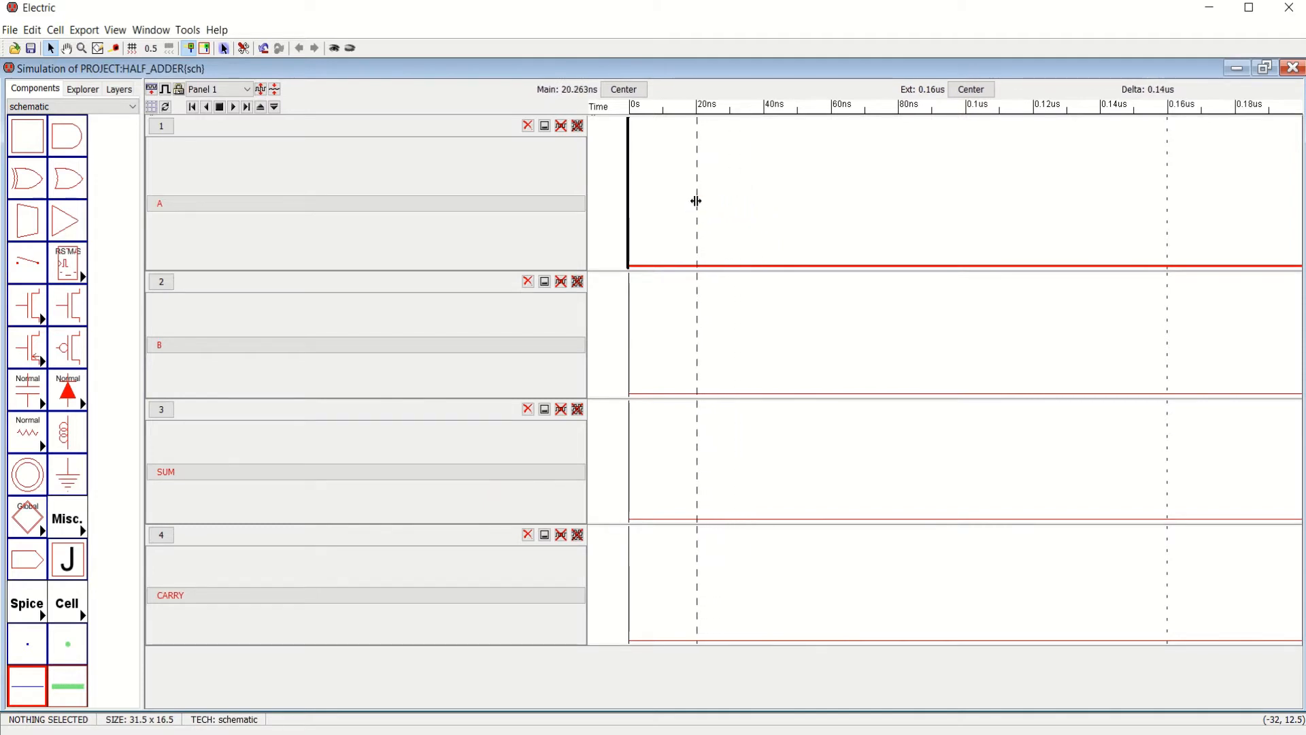
key(1)
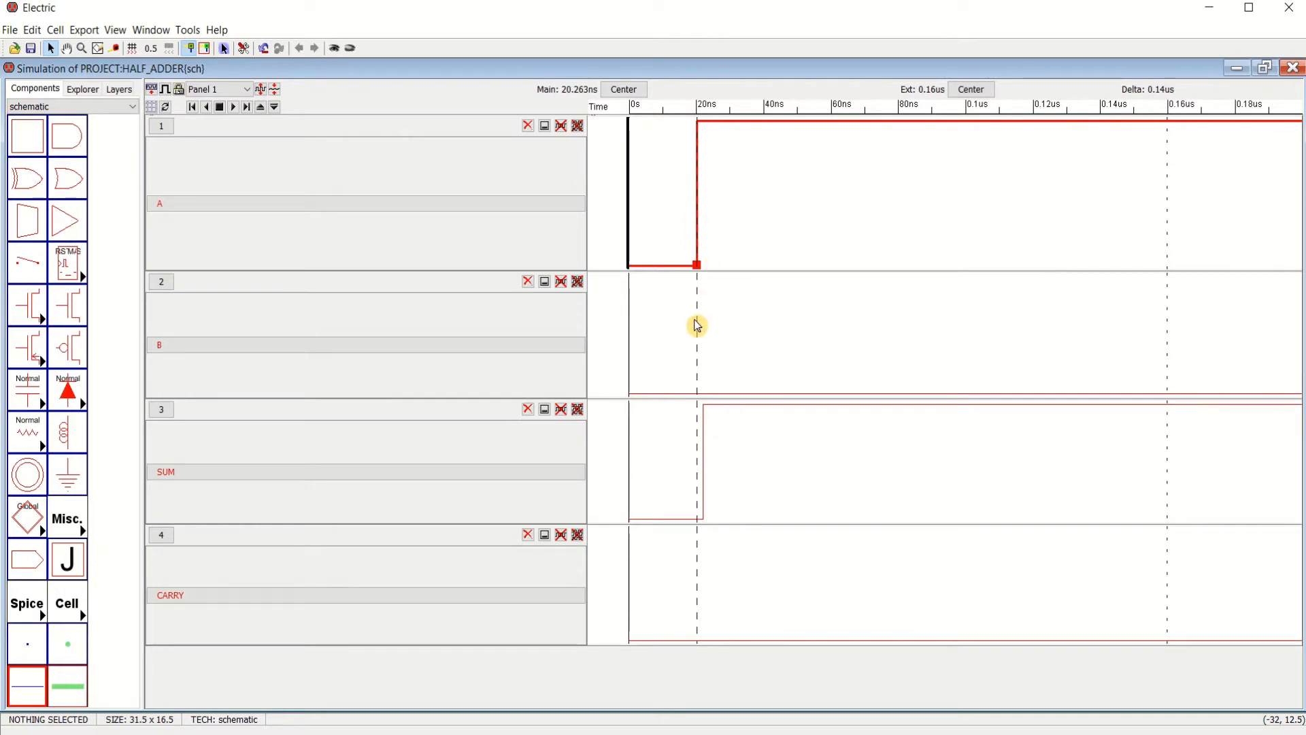
drag(700, 326, 834, 339)
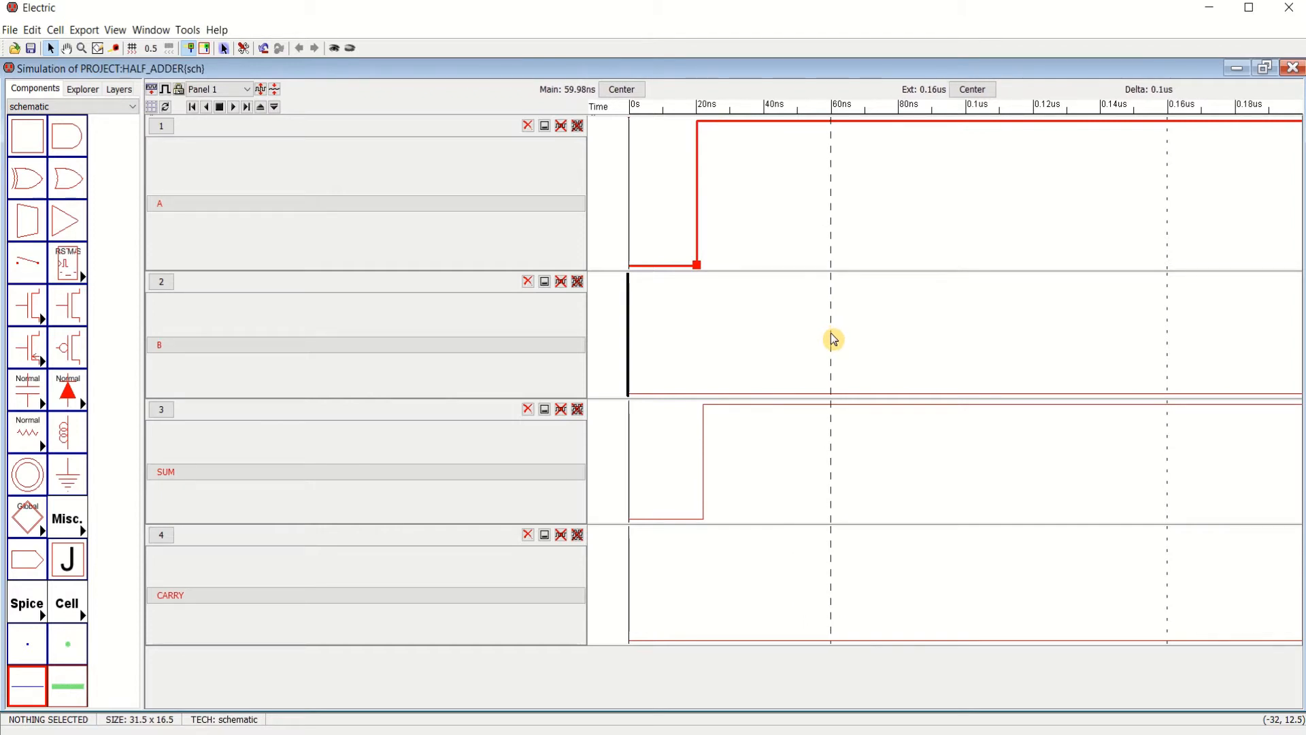
key(ctrl+v)
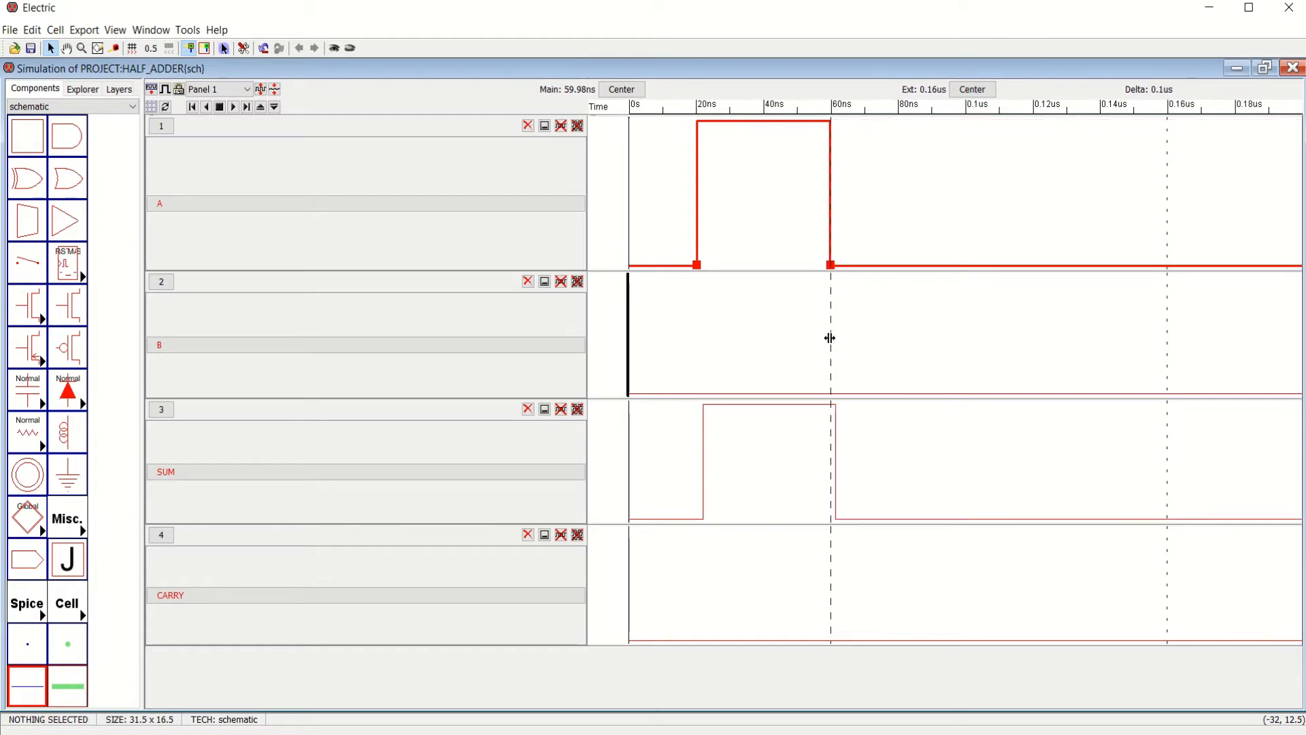
drag(830, 338, 966, 345)
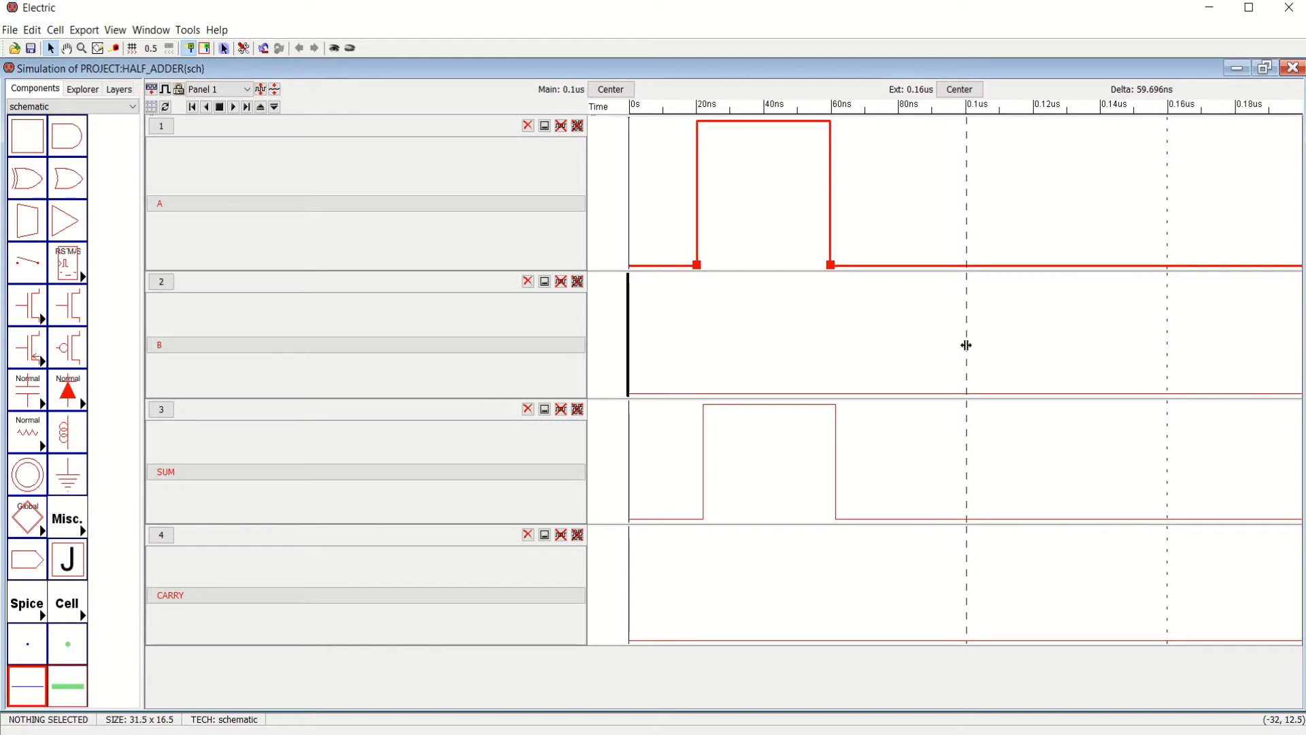
key(v)
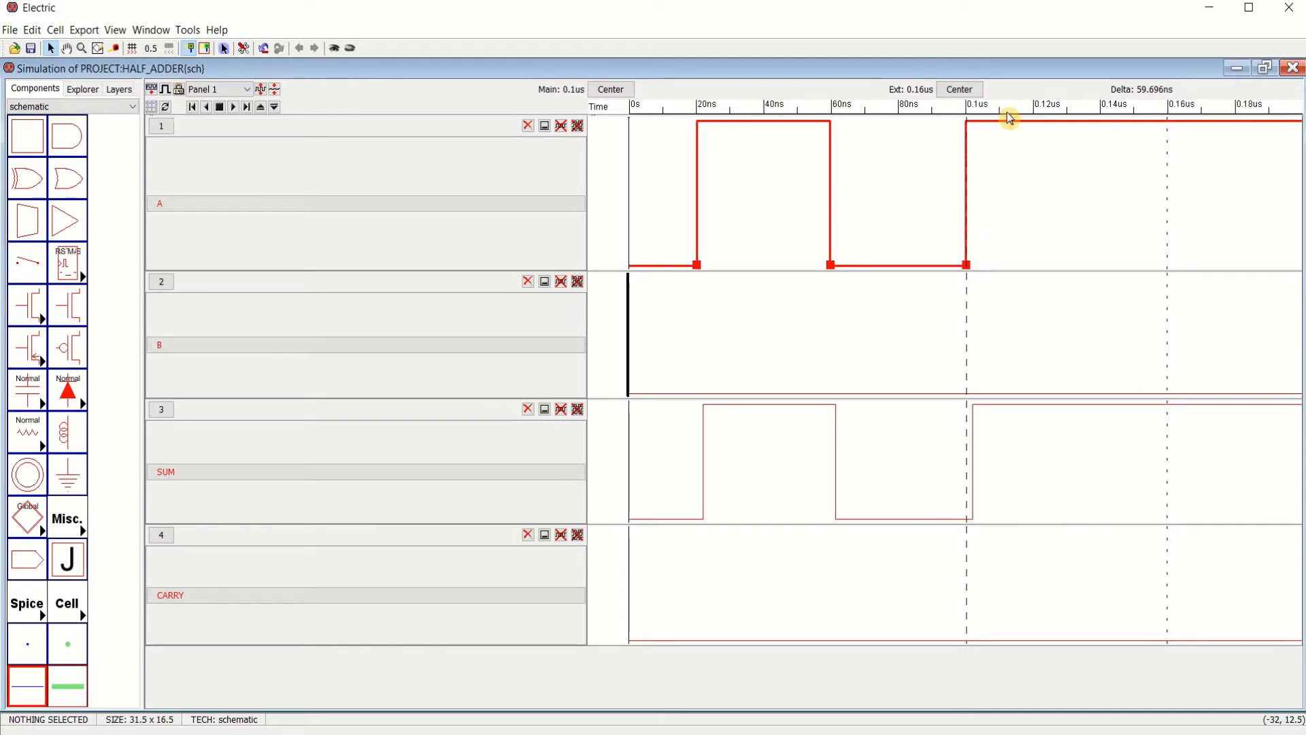
drag(968, 321, 1099, 324)
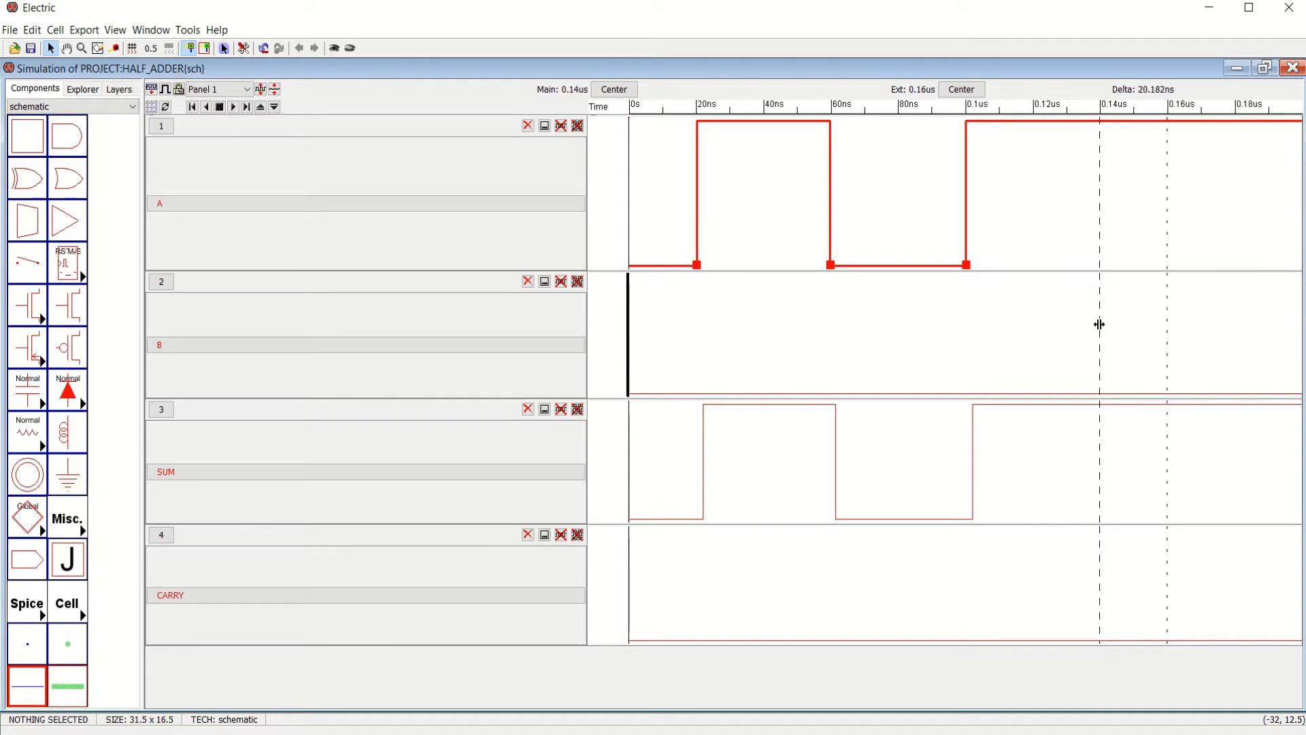
key(g)
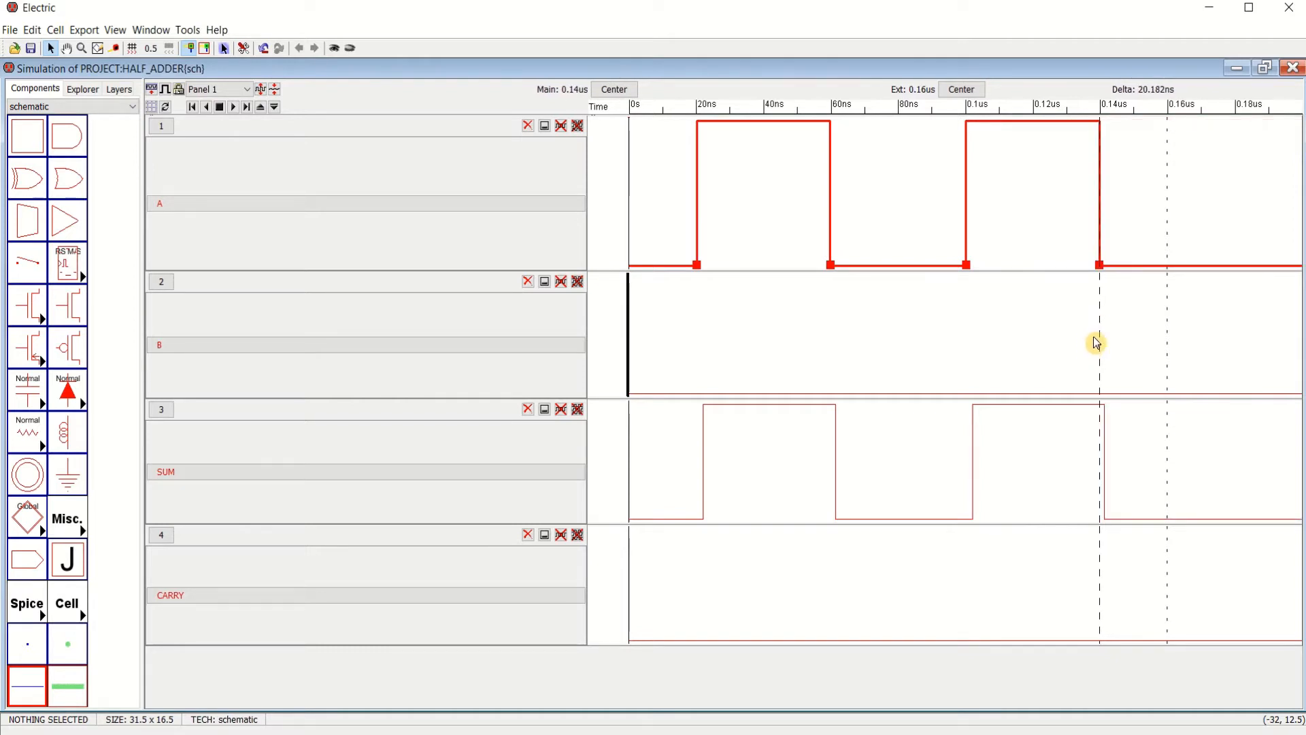
Select only signal B and drive it high at about 60 ns and low at 0.14 µs
click(284, 349)
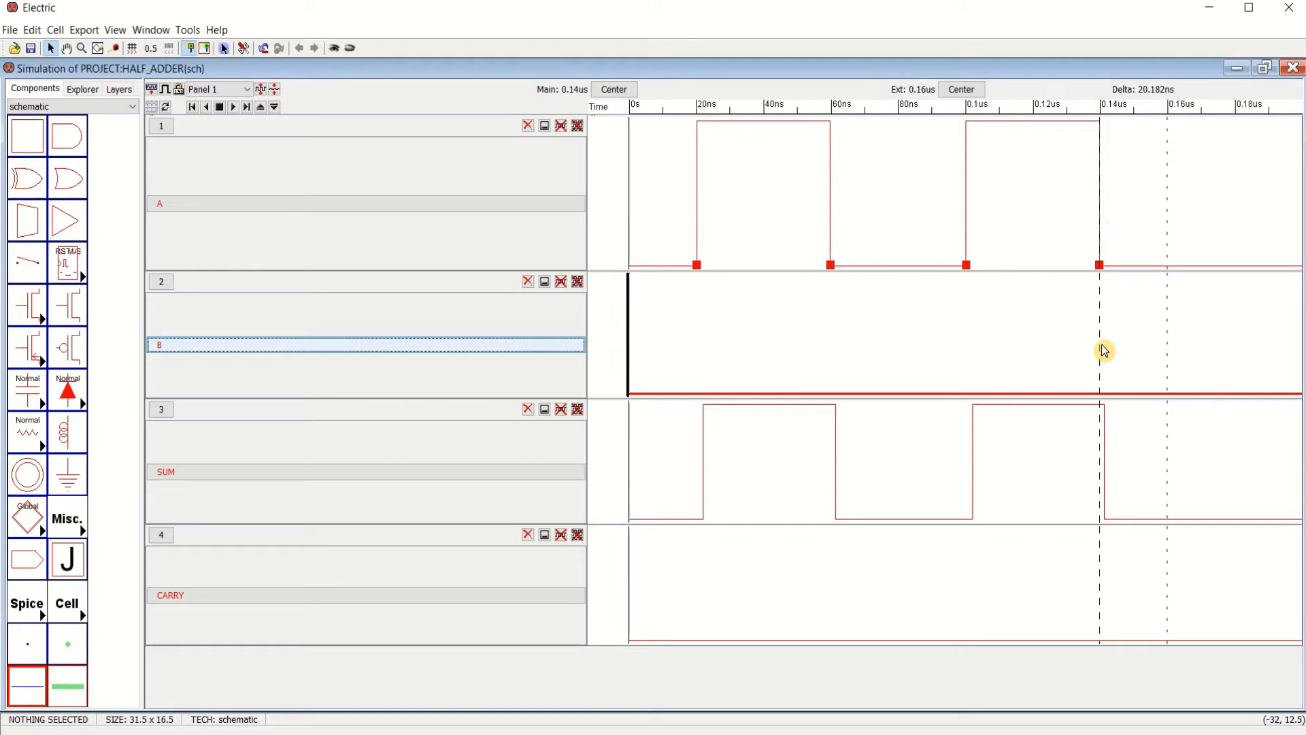
drag(1101, 353, 834, 356)
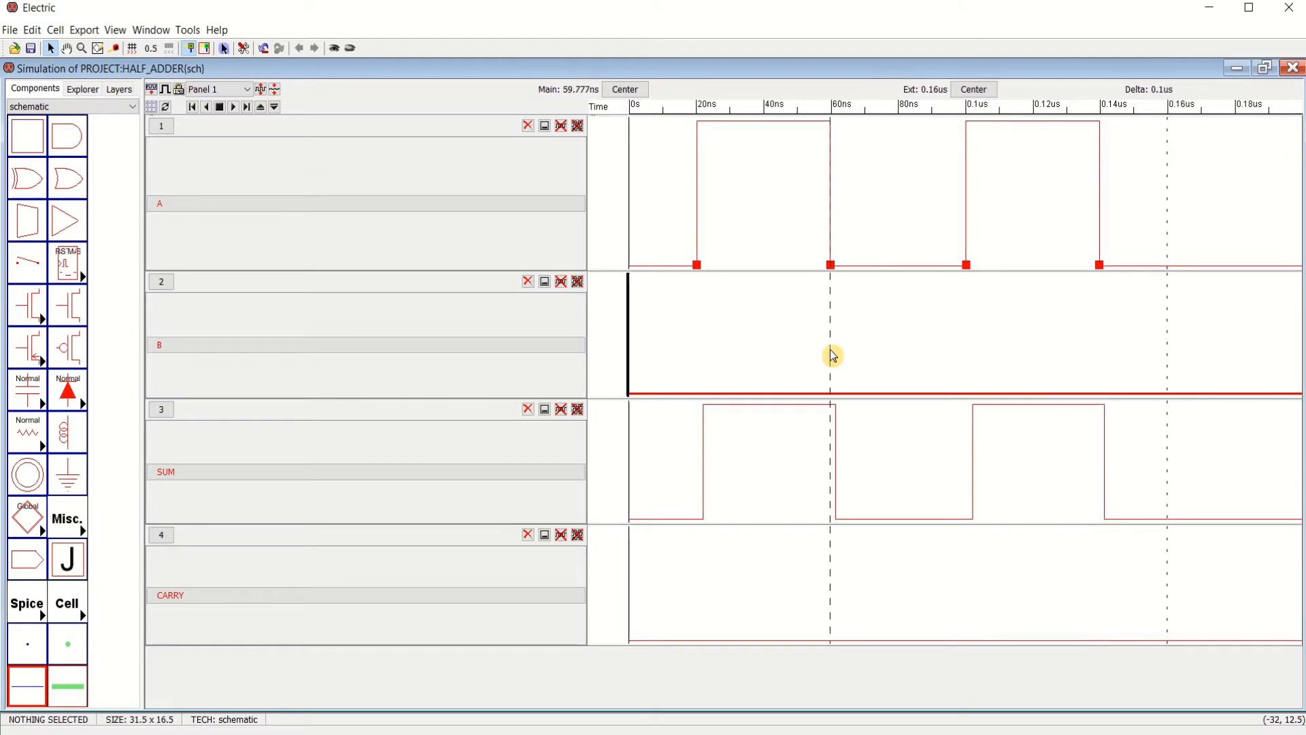
key(v)
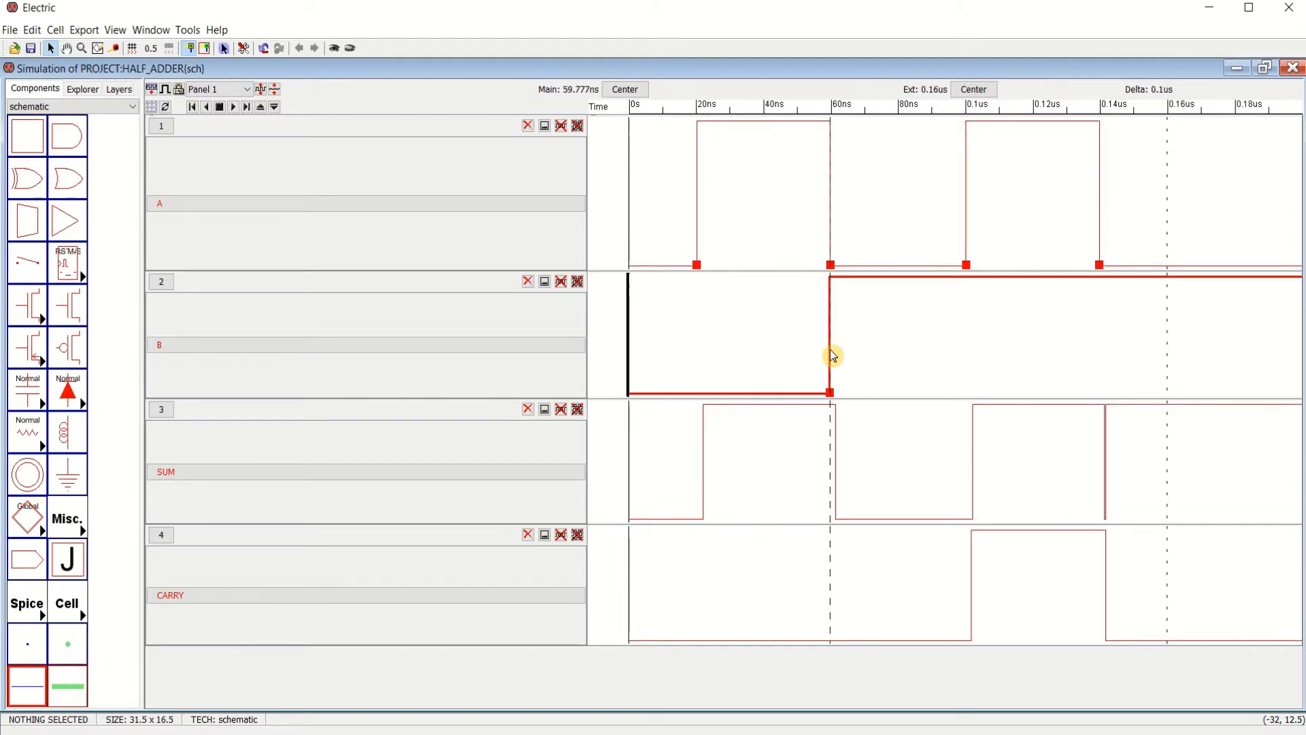
drag(828, 355, 1100, 374)
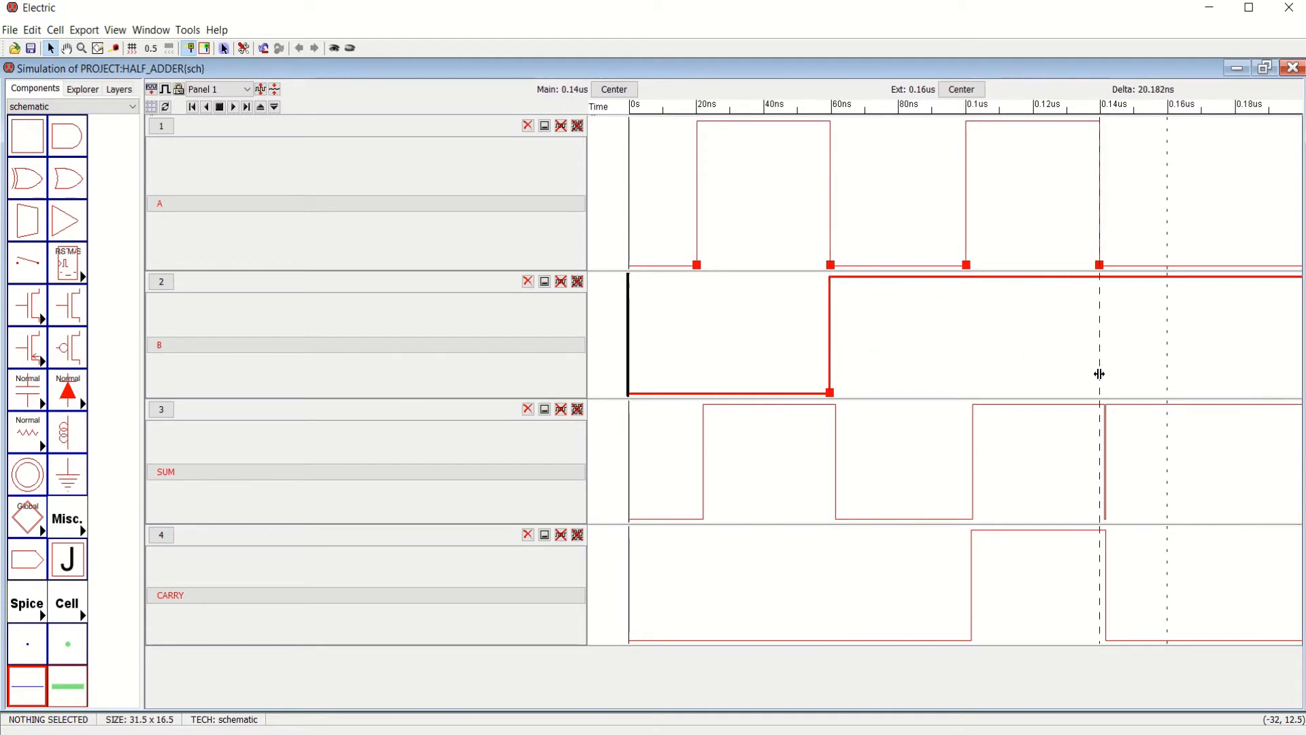
key(g)
click(982, 365)
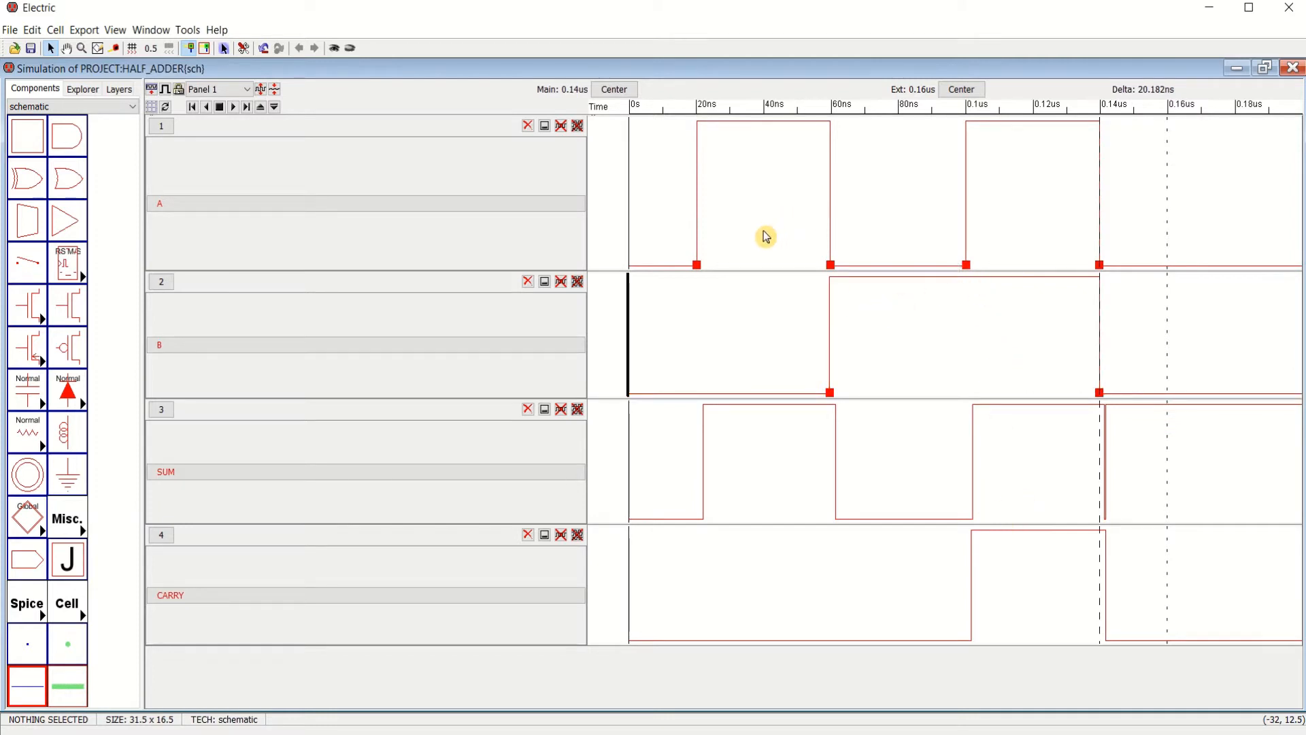
Highlight the A, B, SUM and CARRY waveforms together to compare the outputs with the inputs
click(283, 210)
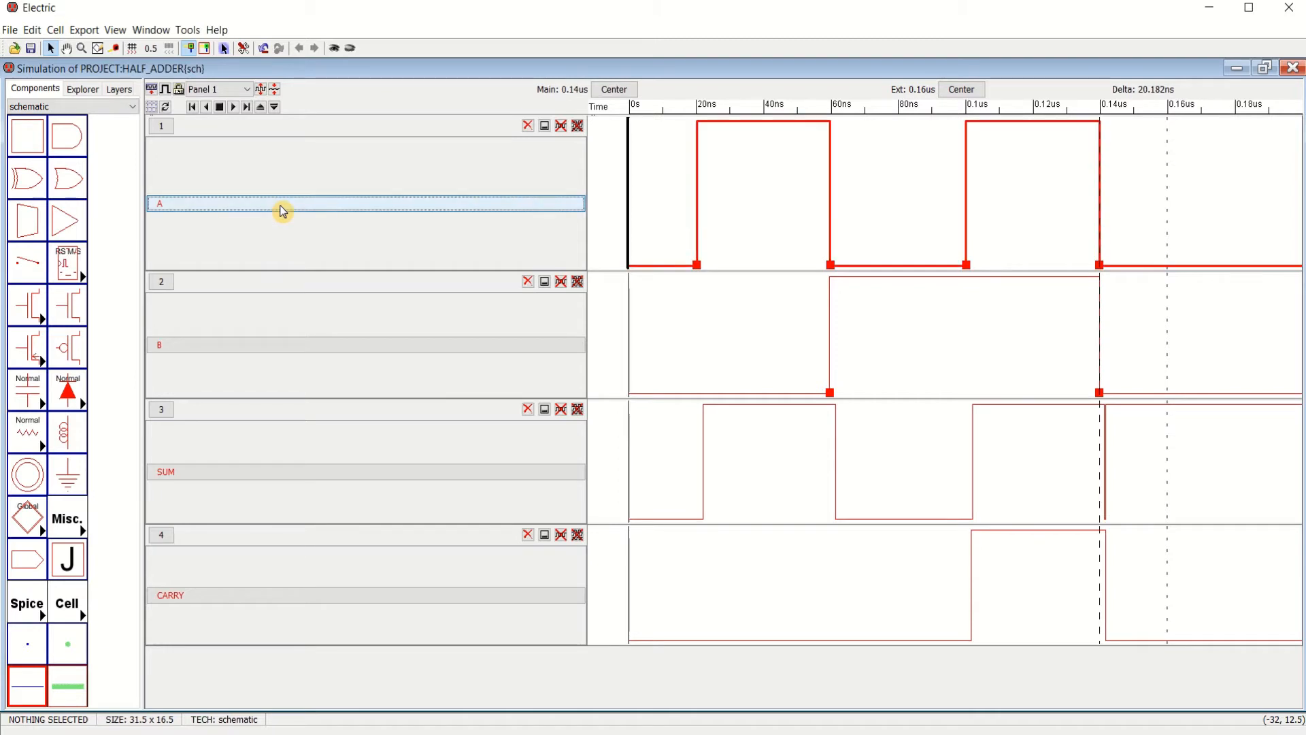
click(235, 345)
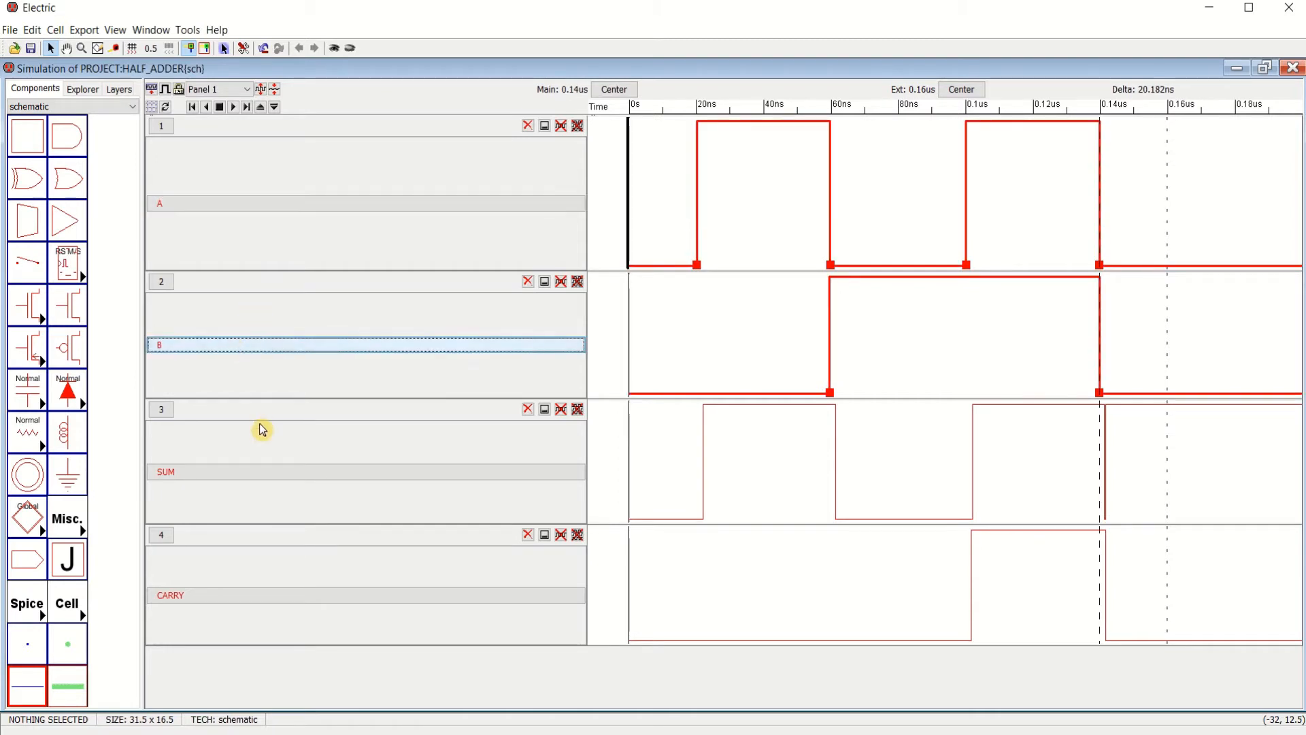
click(255, 470)
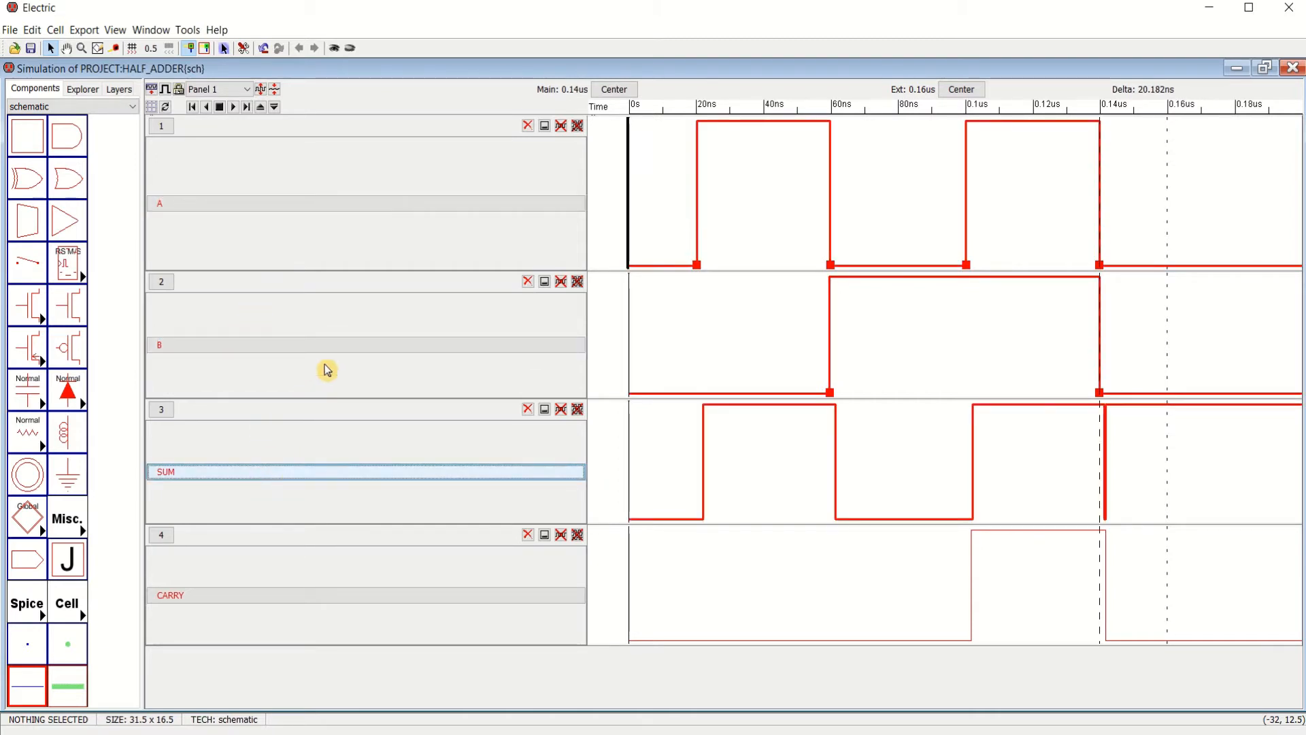
click(293, 596)
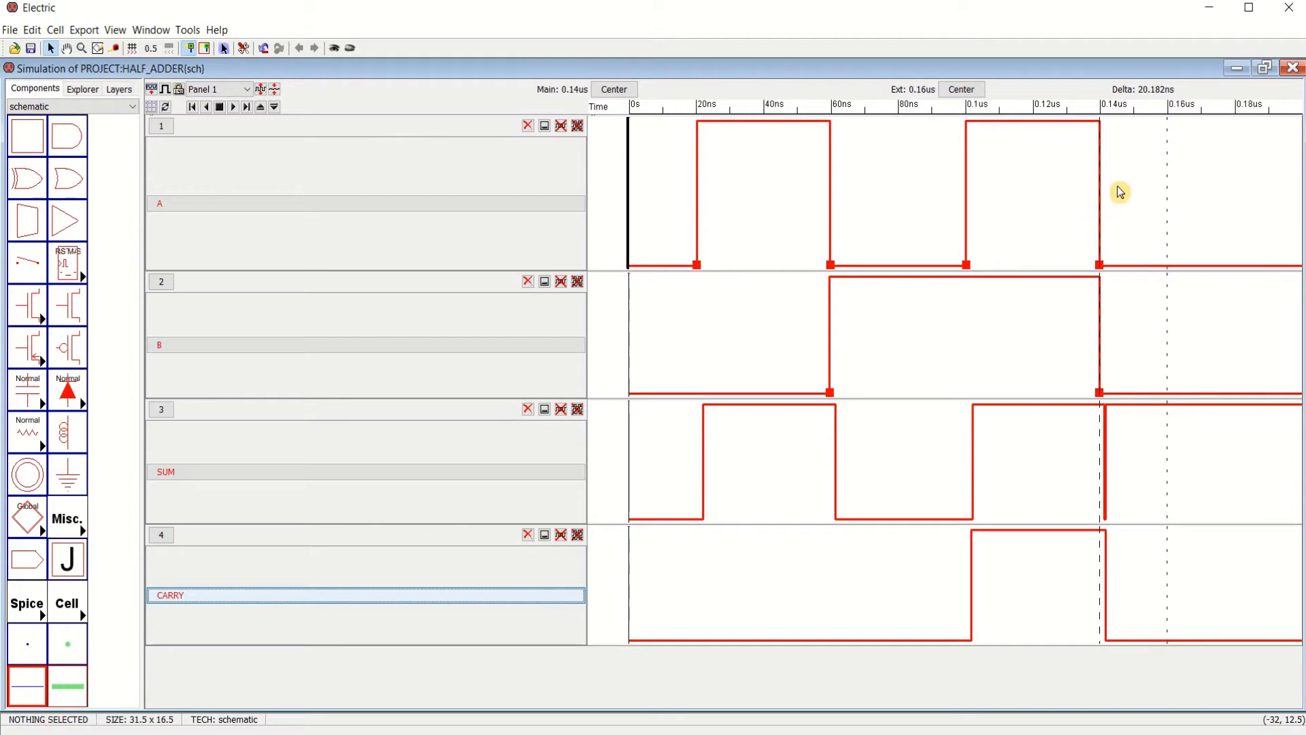
Close the simulation waveform window and open the generated VHDL view of the HALF_ADDER cell from the library tree
click(1292, 68)
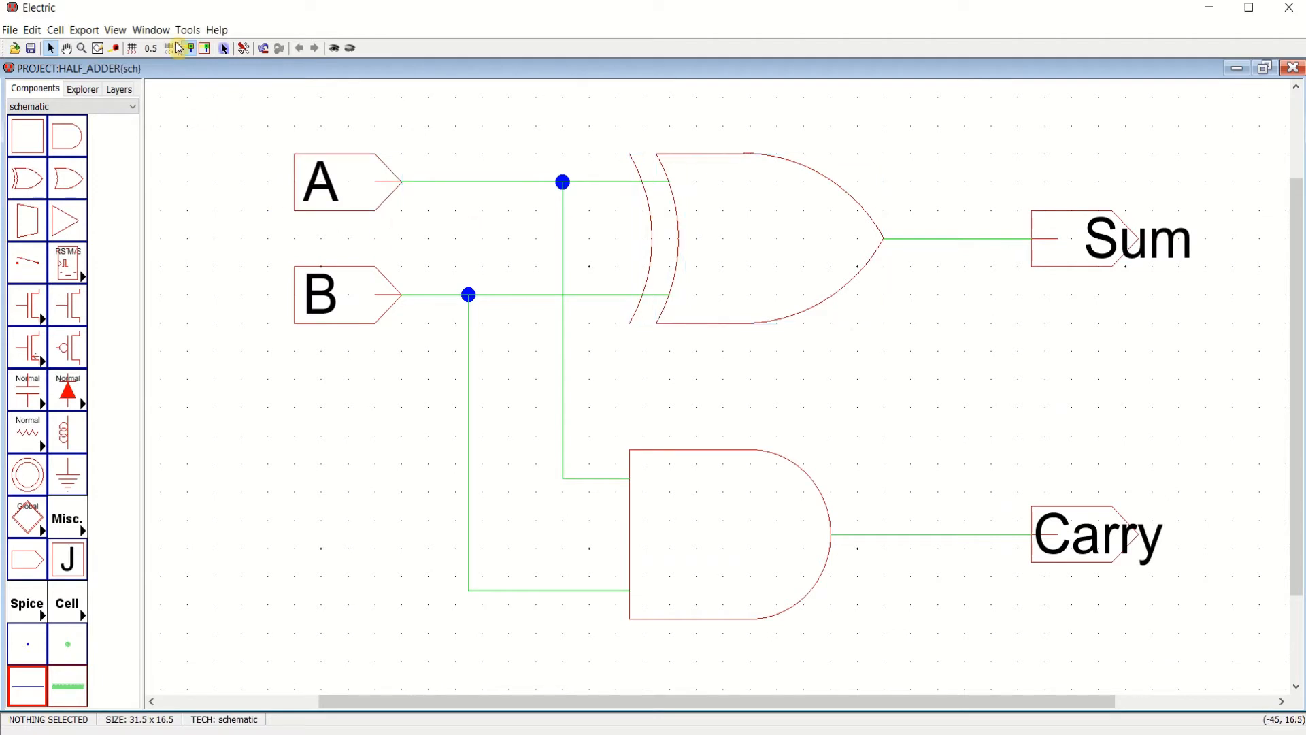
click(96, 92)
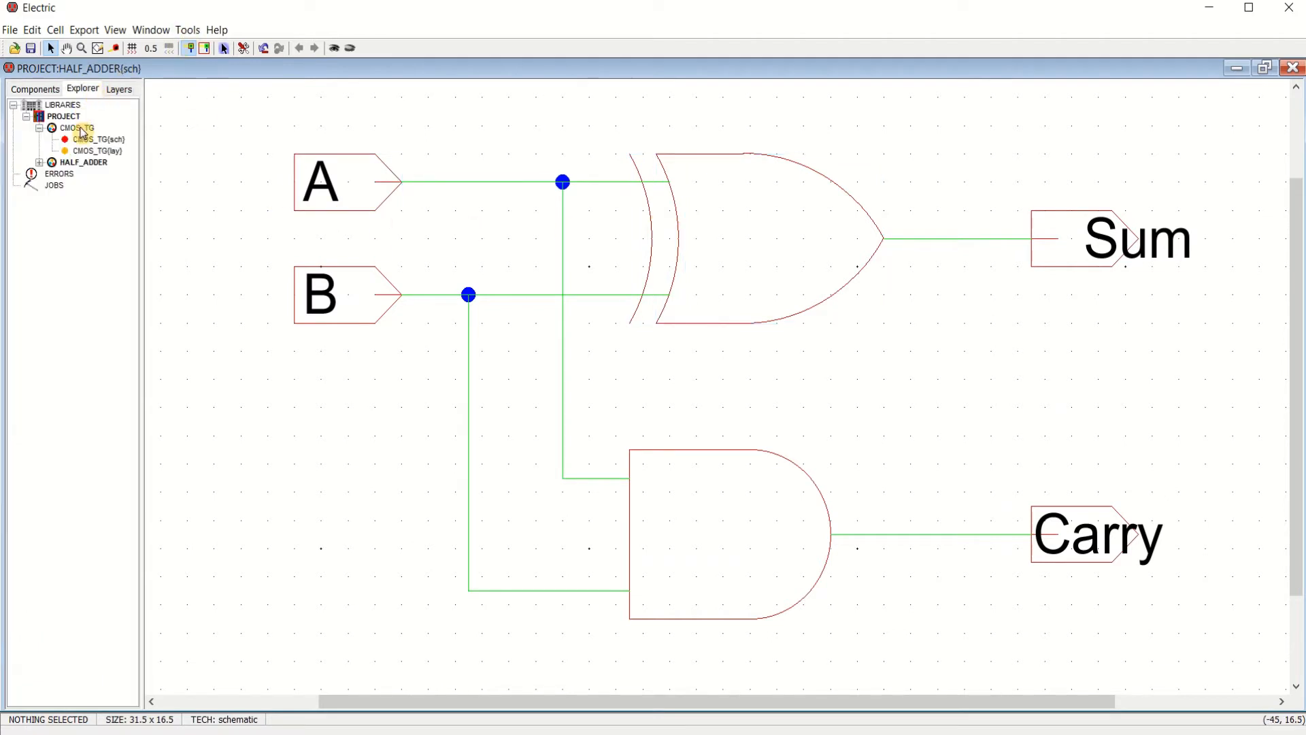
click(40, 163)
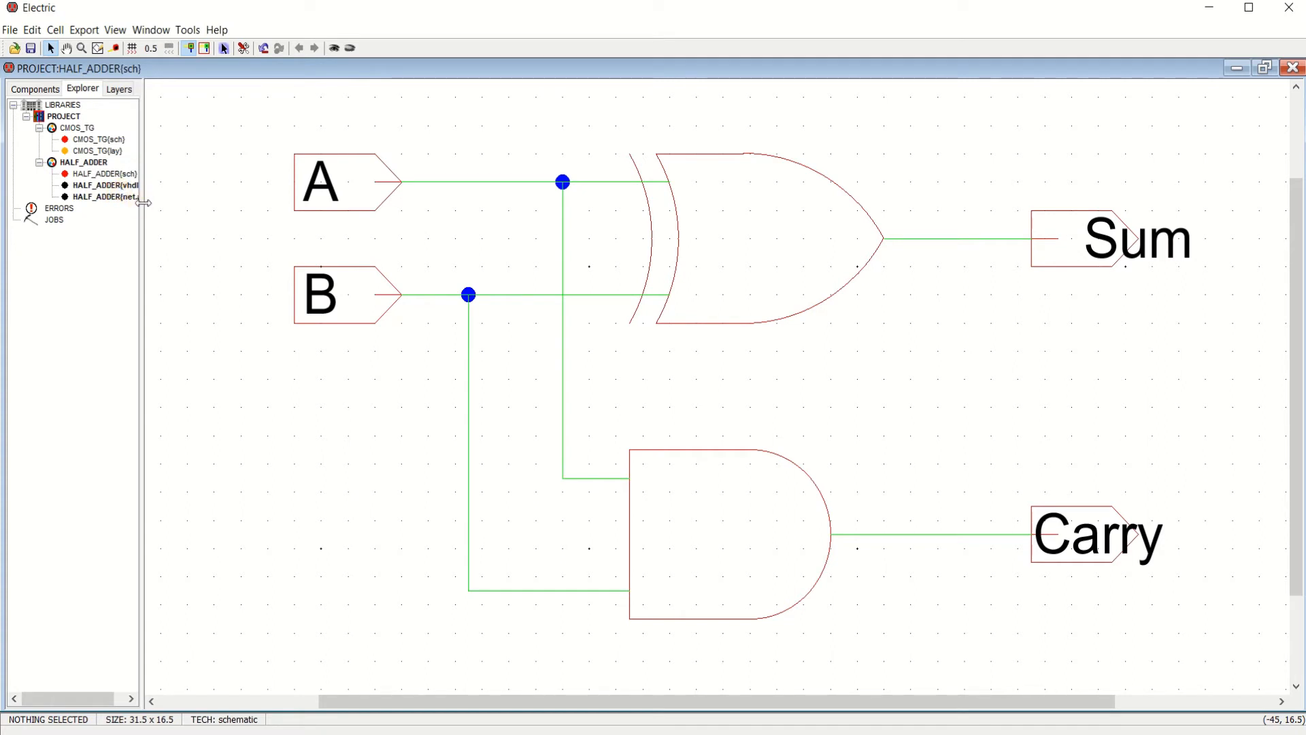
drag(144, 203, 169, 210)
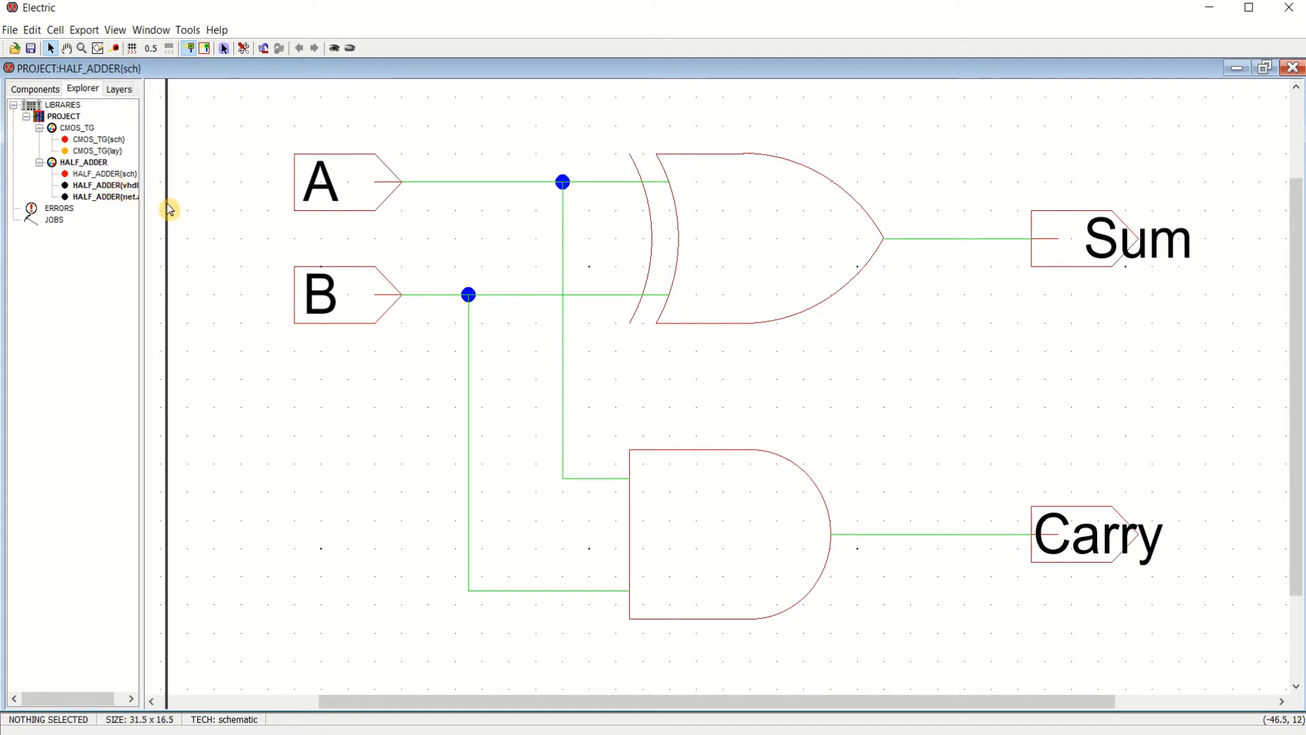
double_click(130, 186)
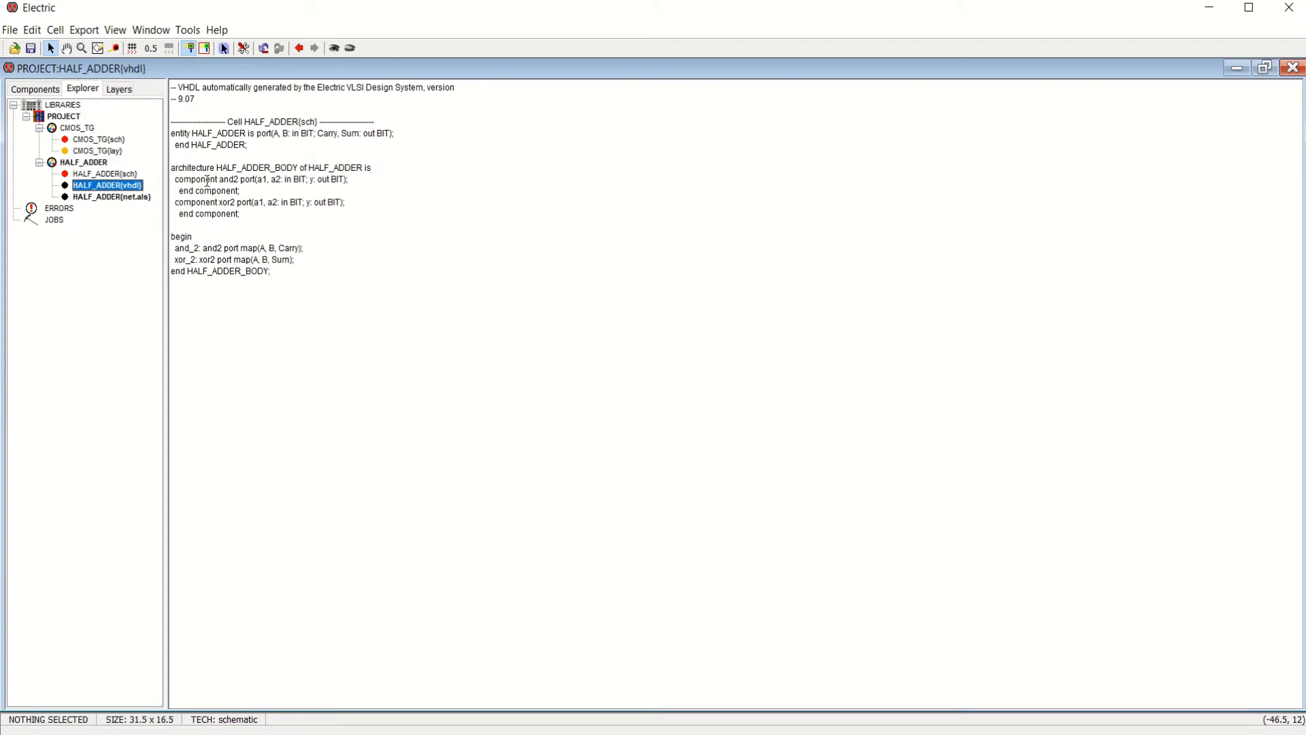
Examine the entity, architecture and port map sections of the half adder's VHDL code, and open its ALS netlist view
drag(173, 133, 265, 144)
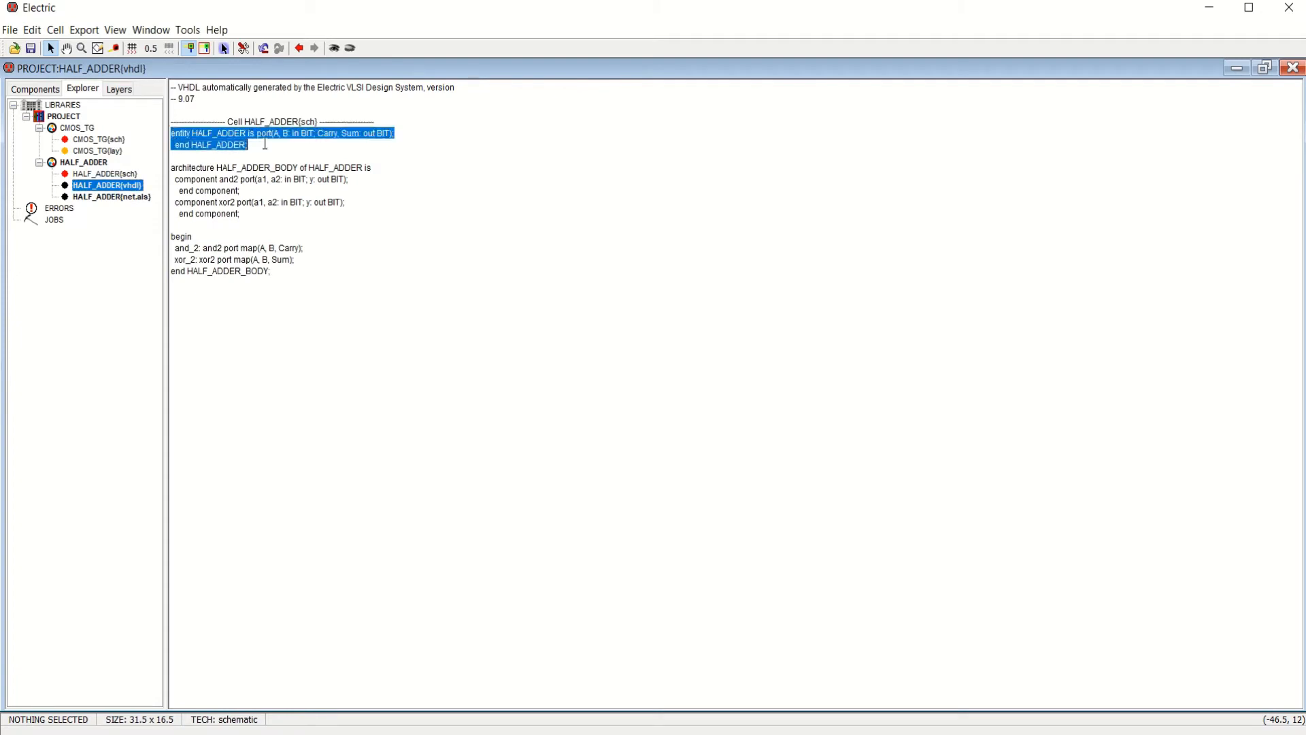
drag(175, 167, 292, 202)
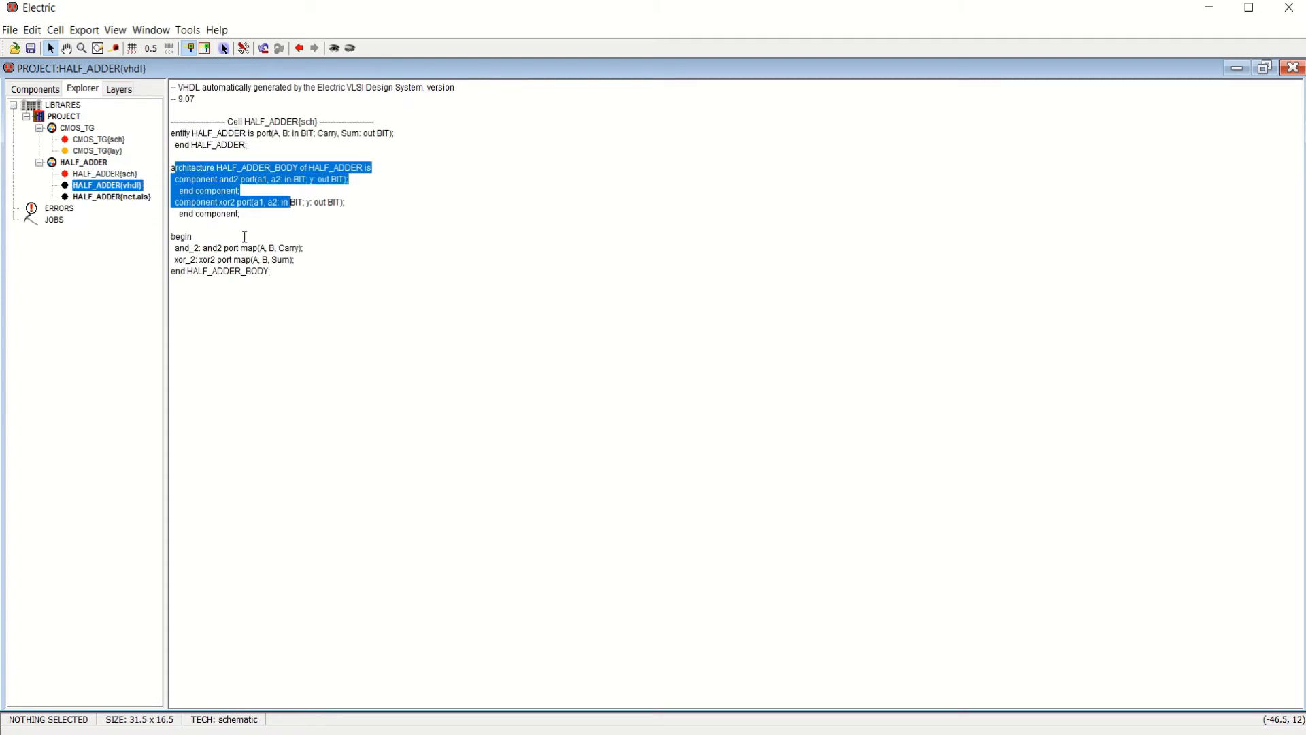
drag(173, 236, 296, 270)
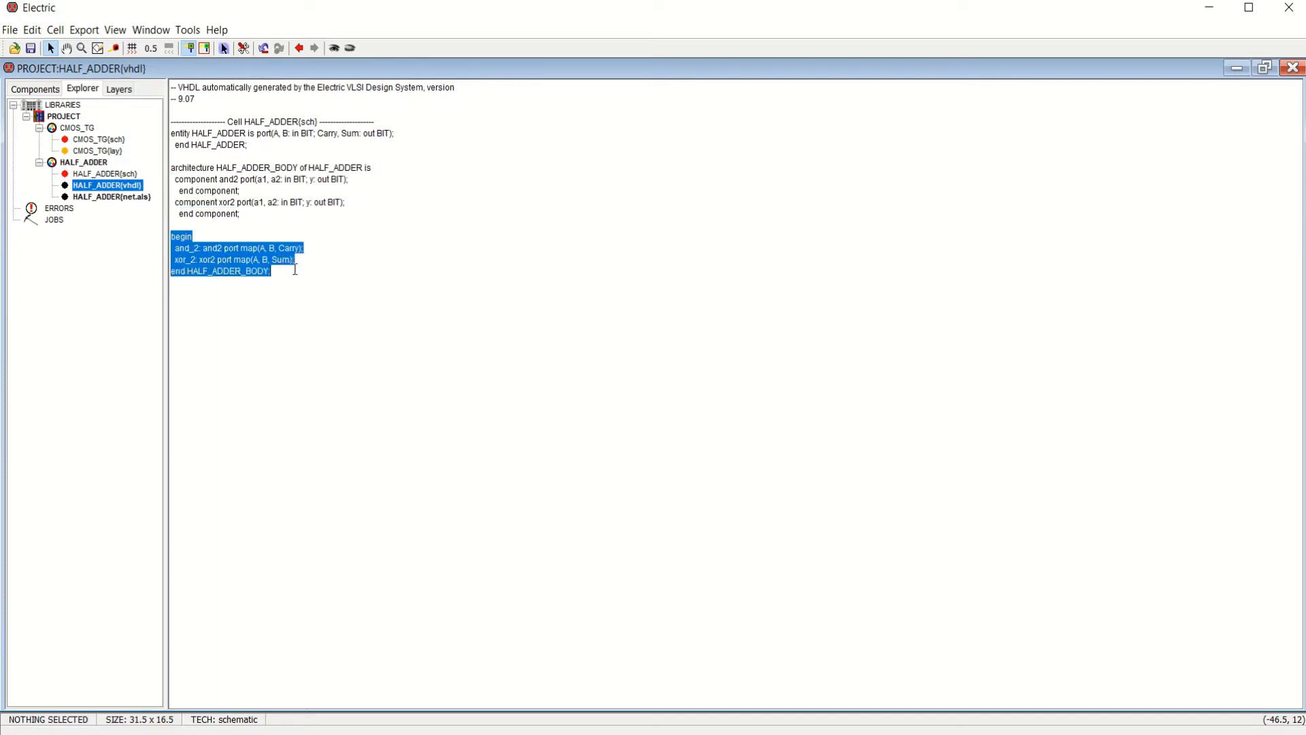
click(187, 248)
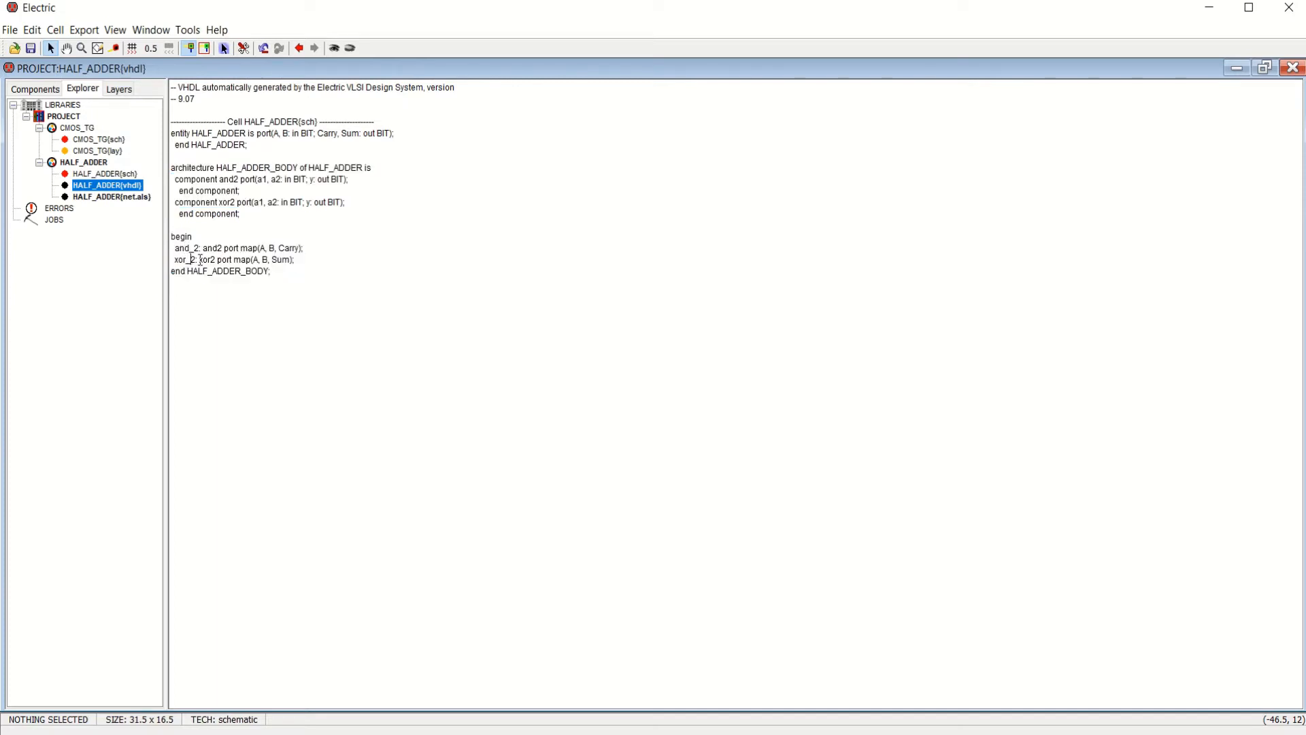
double_click(125, 198)
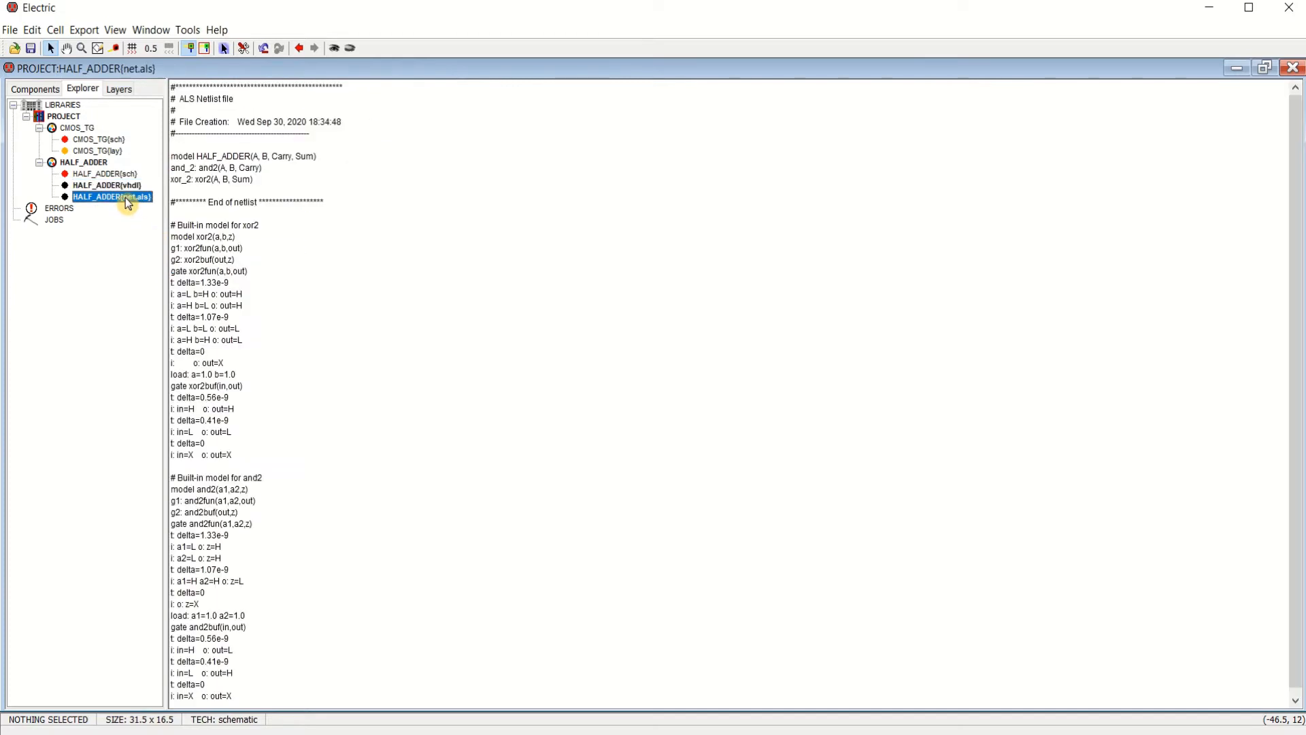
Write a Verilog deck of the HALF_ADDER ALS netlist view as HALF_ADDER.v in the desktop's DESIGN folder
click(188, 30)
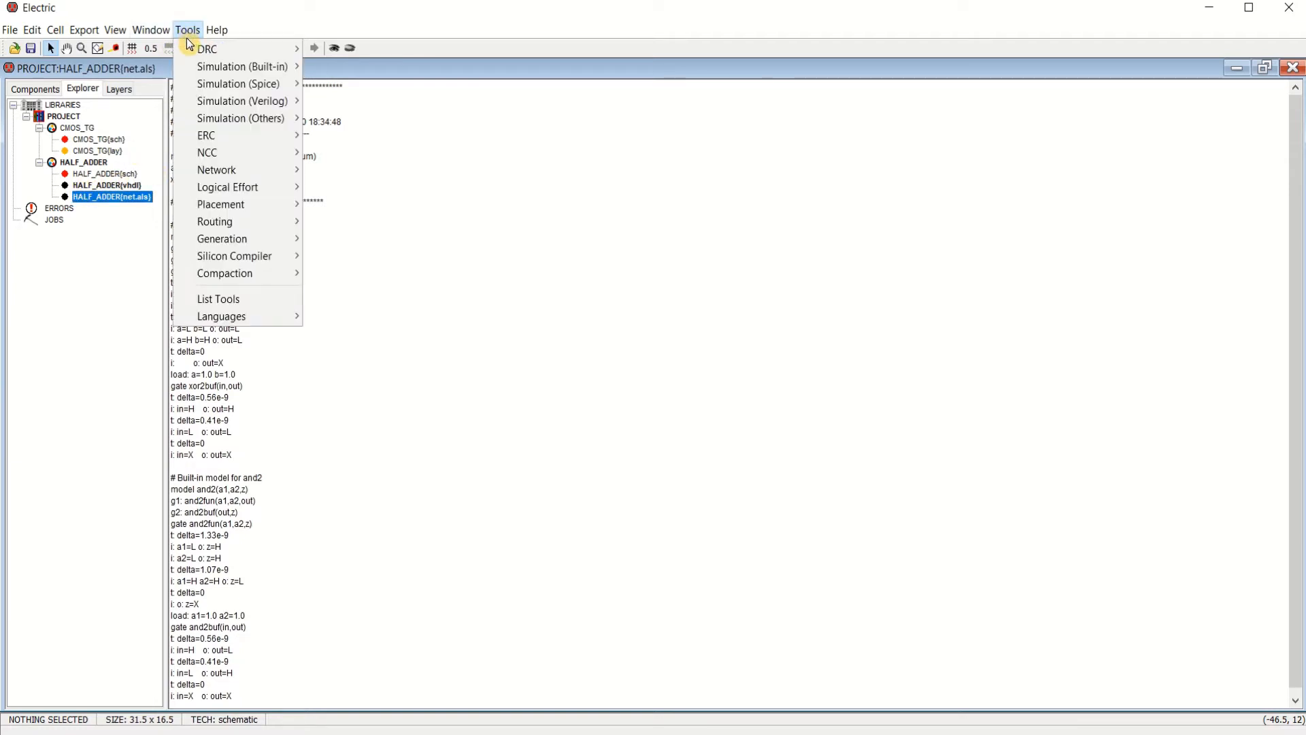
click(188, 31)
click(188, 31)
mouse_move(212, 107)
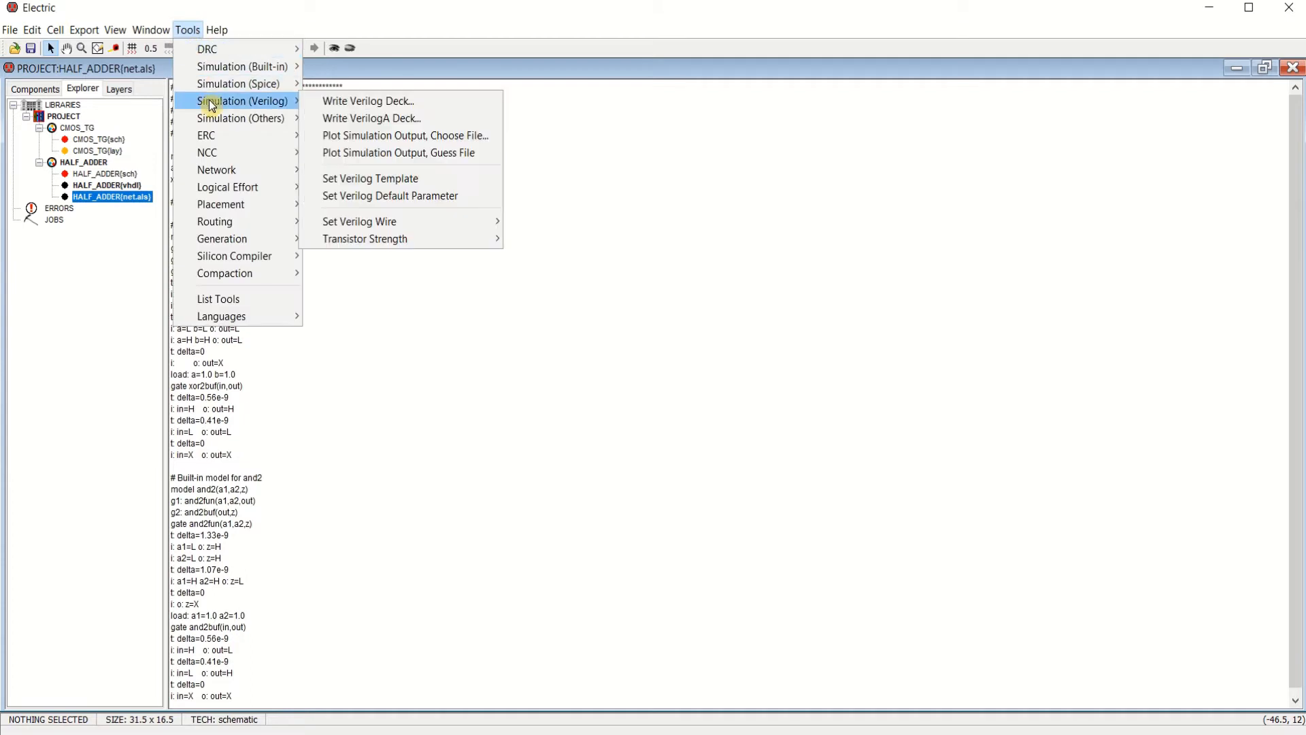
click(434, 105)
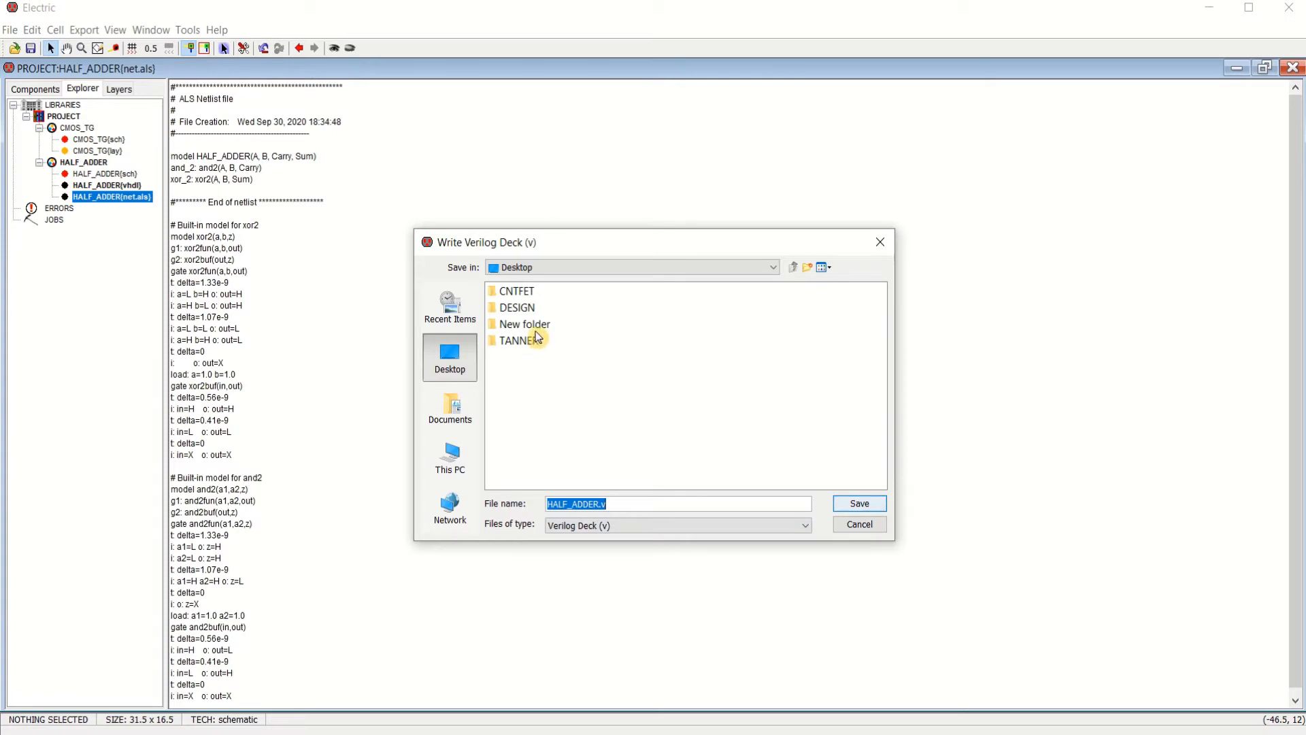
double_click(529, 309)
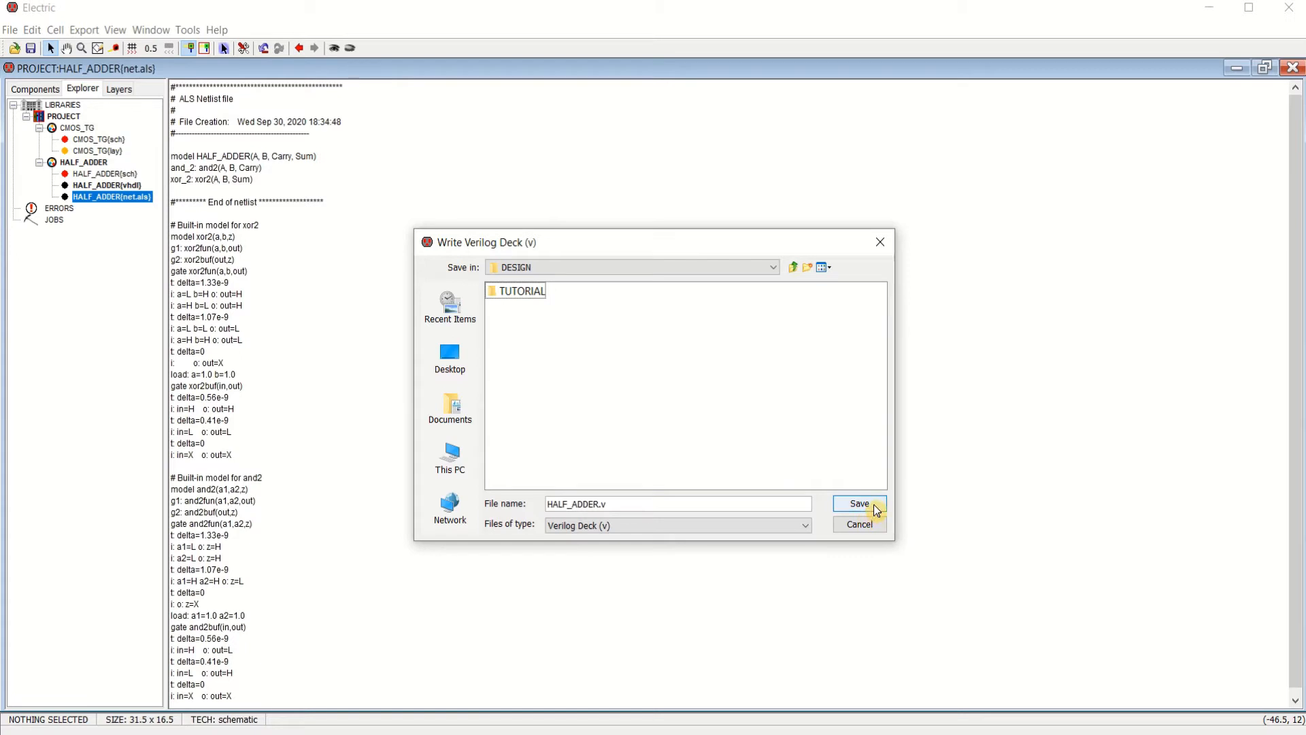
click(860, 503)
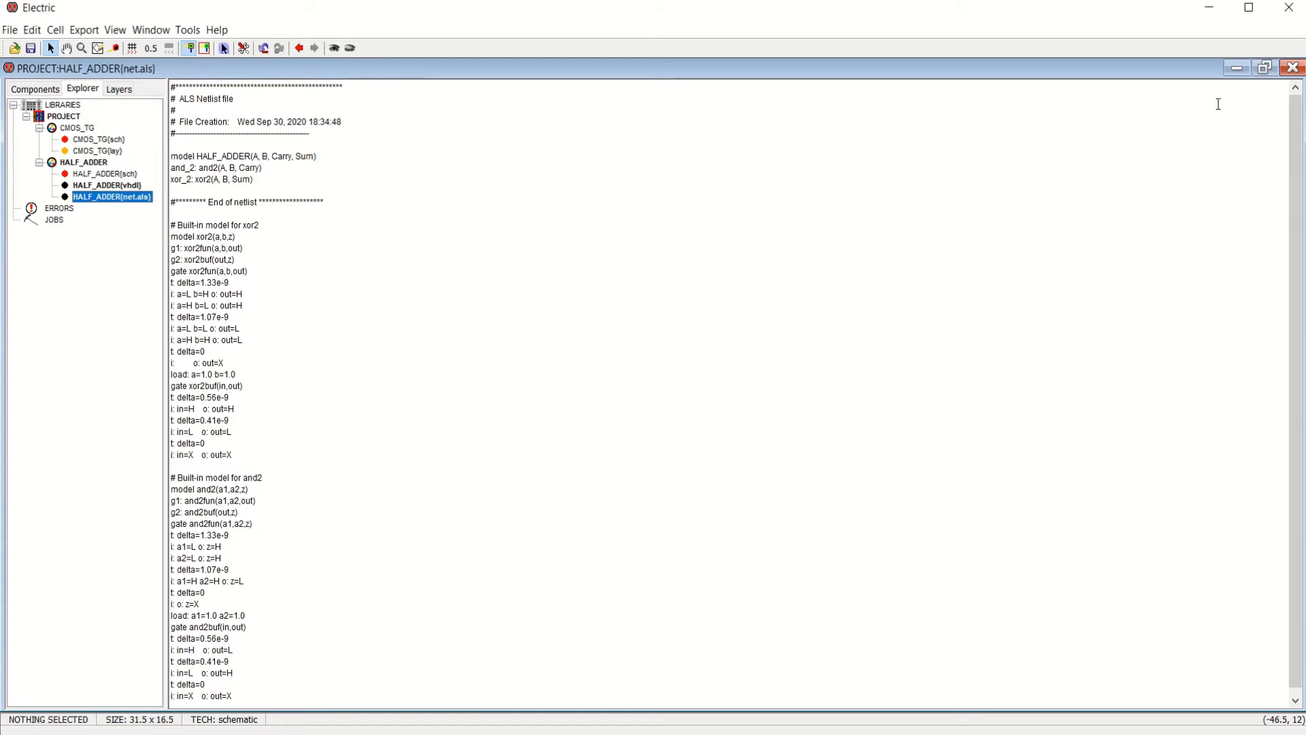
Check the desktop's DESIGN folder for the exported HALF_ADDER Verilog file, leaving the folder window minimized
click(1210, 7)
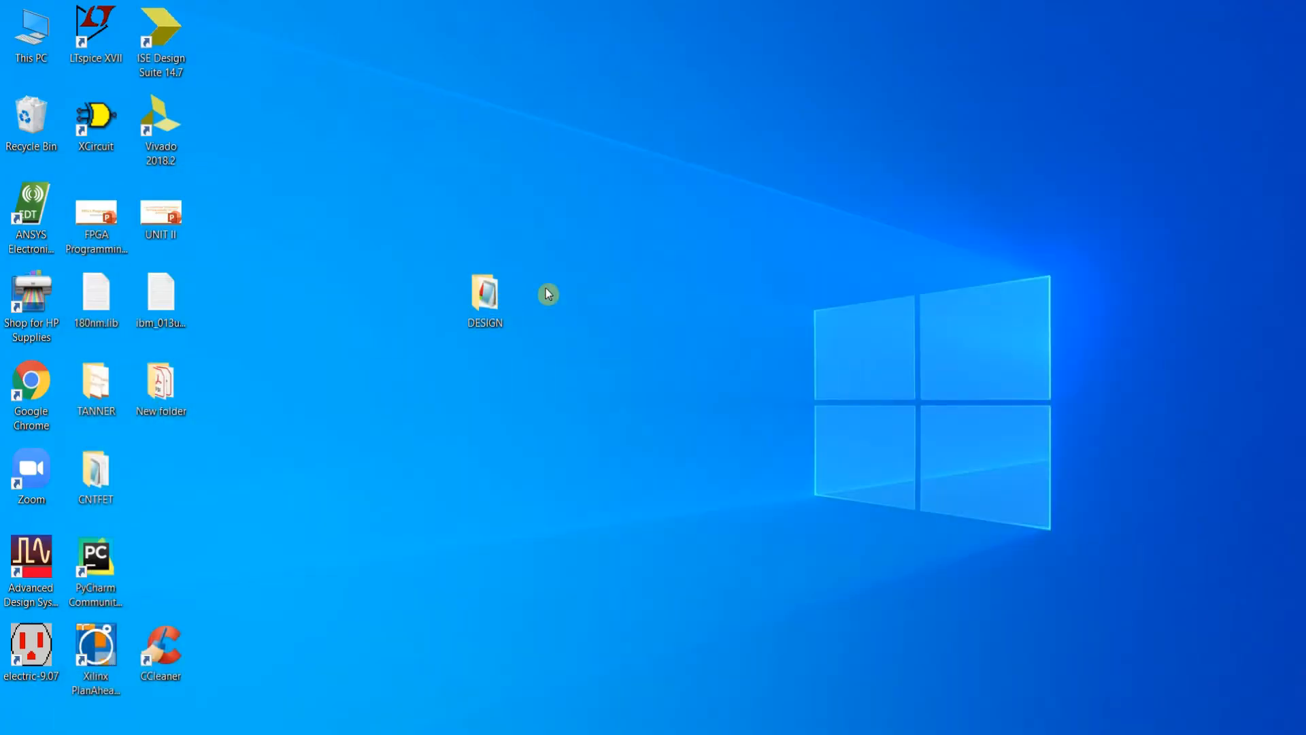
double_click(485, 296)
click(202, 139)
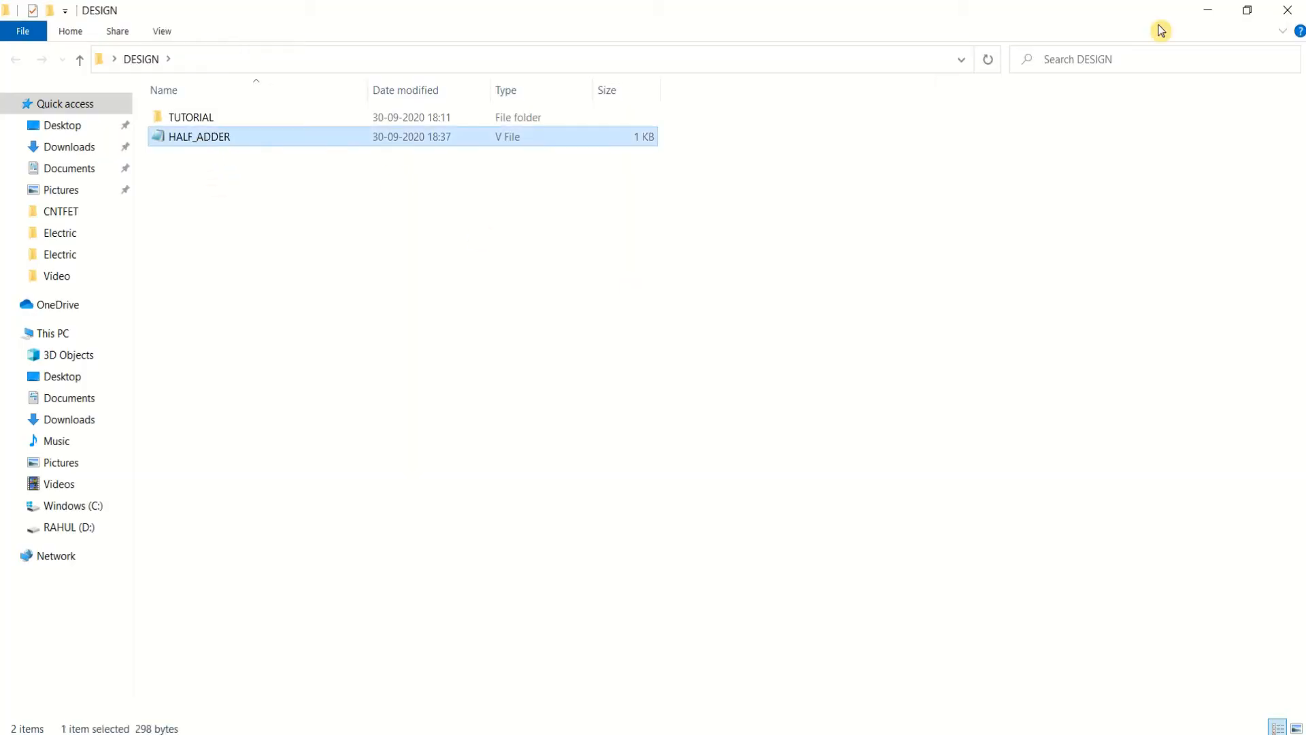
click(1211, 10)
Switch to ISE Project Navigator and add a new Verilog module named half_adder to the TUTORIAL project without defining ports
mouse_move(270, 727)
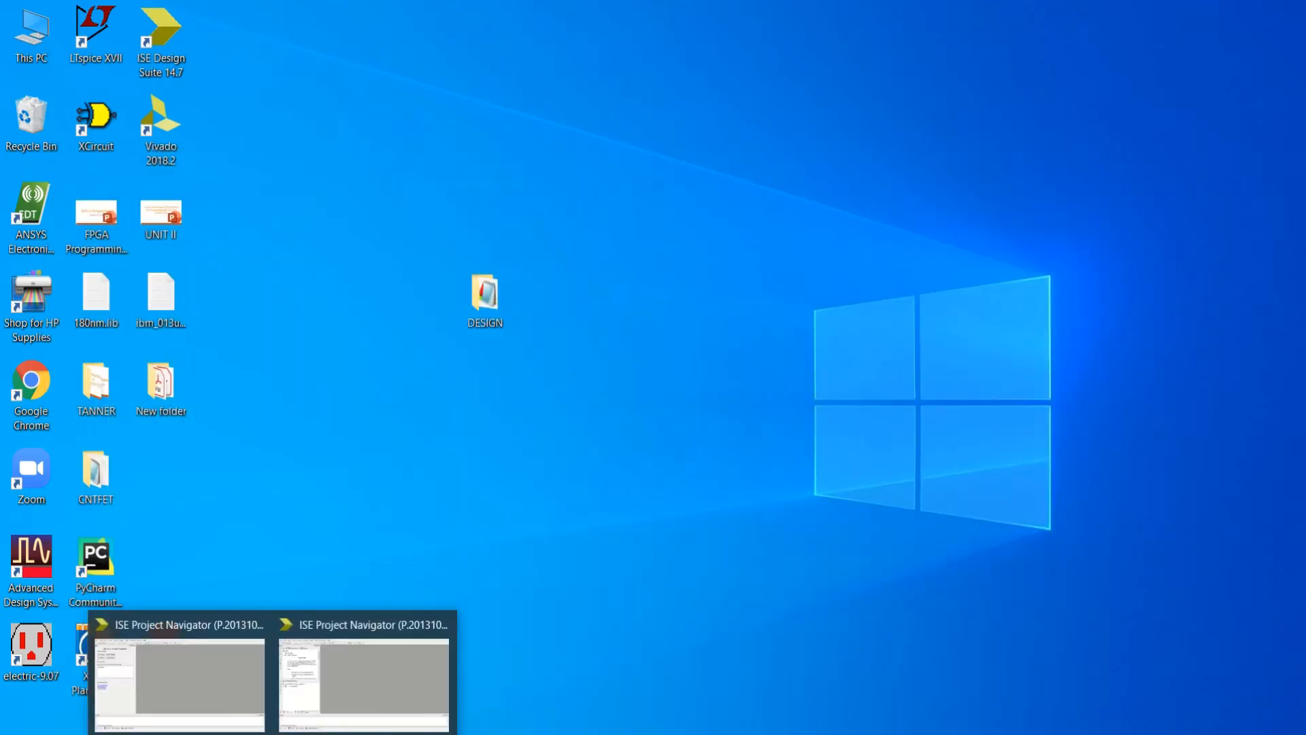
click(376, 629)
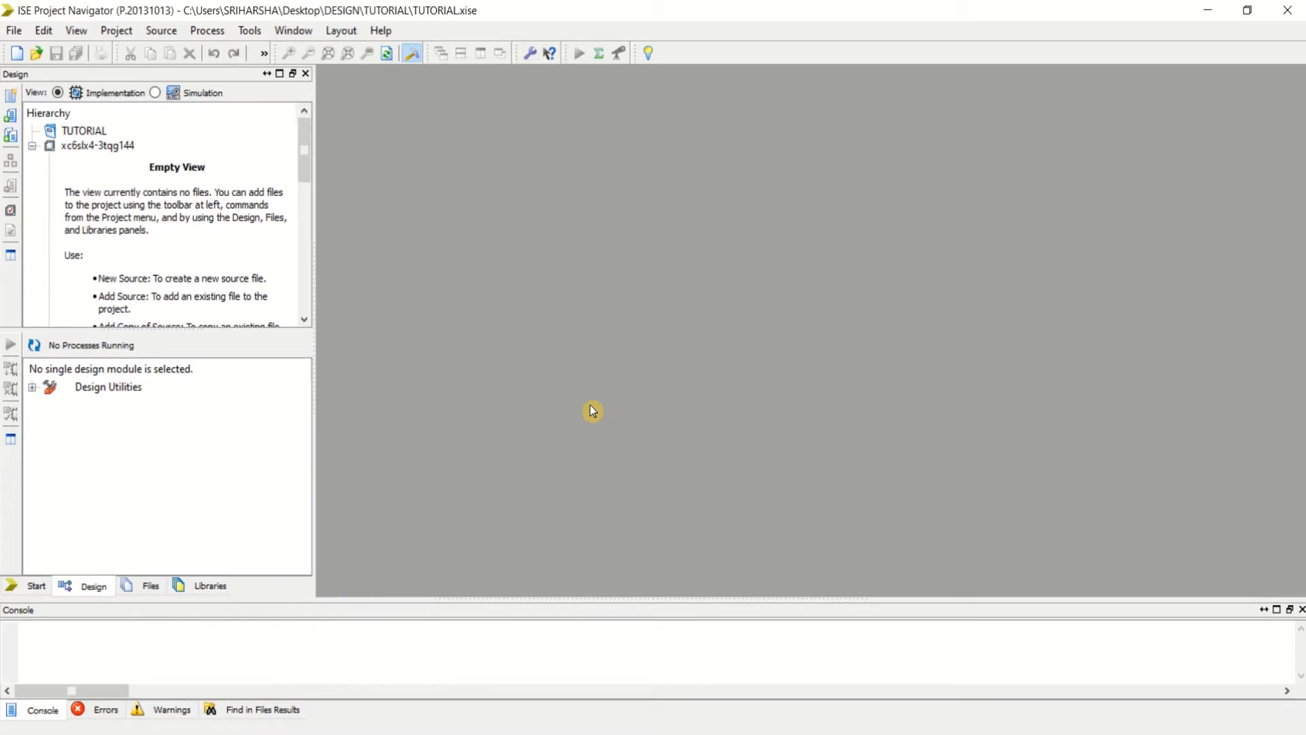
click(12, 99)
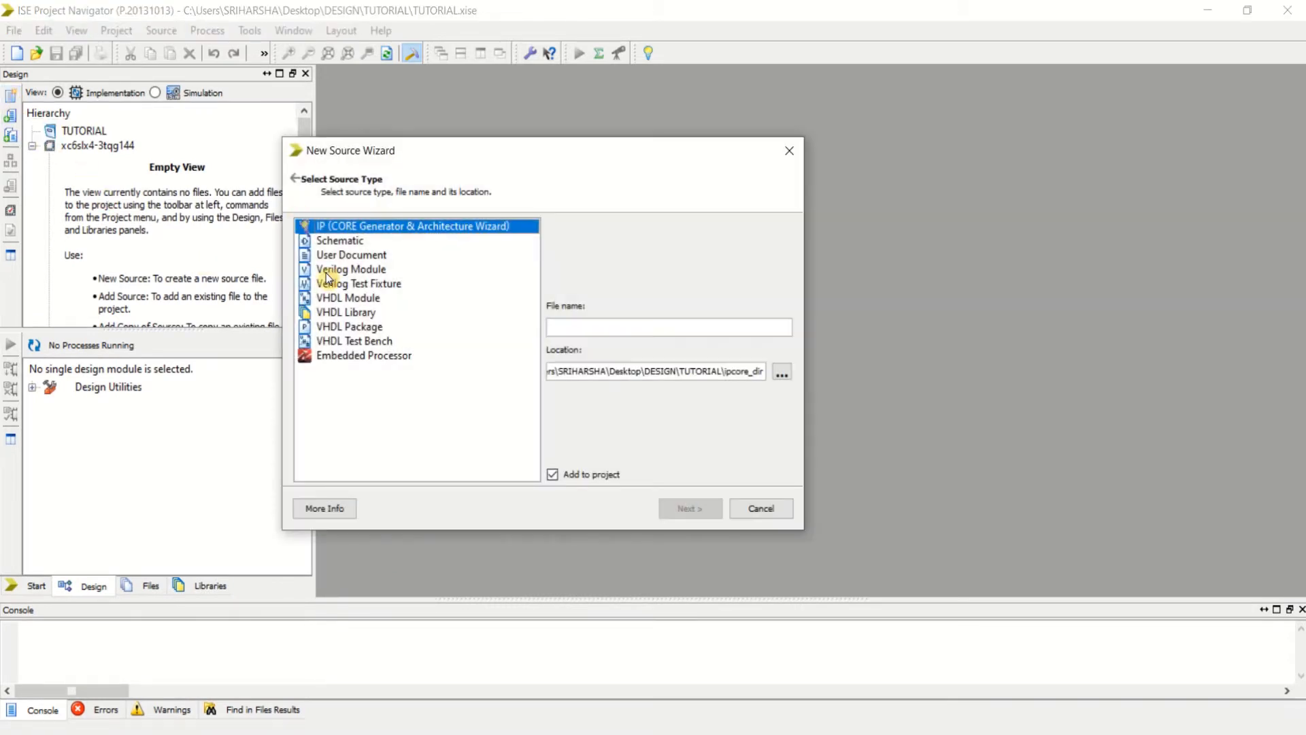
click(369, 272)
click(597, 323)
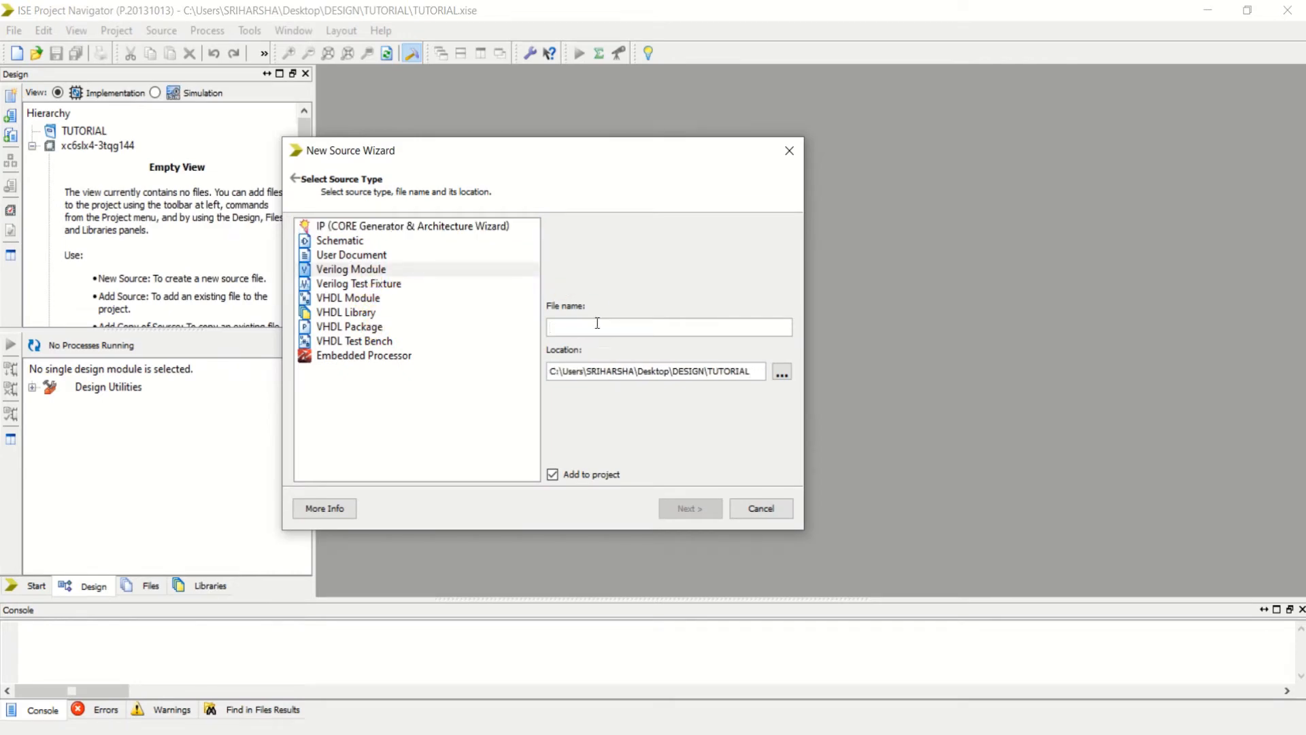
text(half_adder)
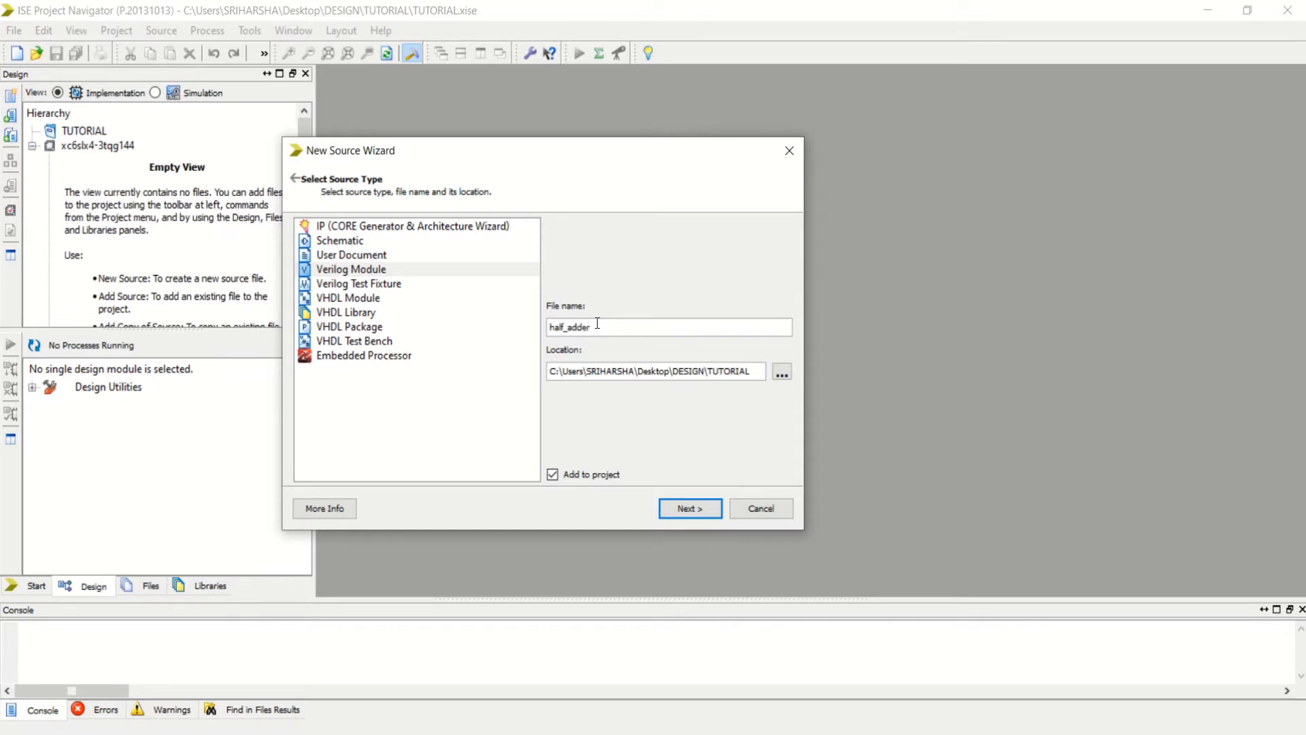
click(688, 510)
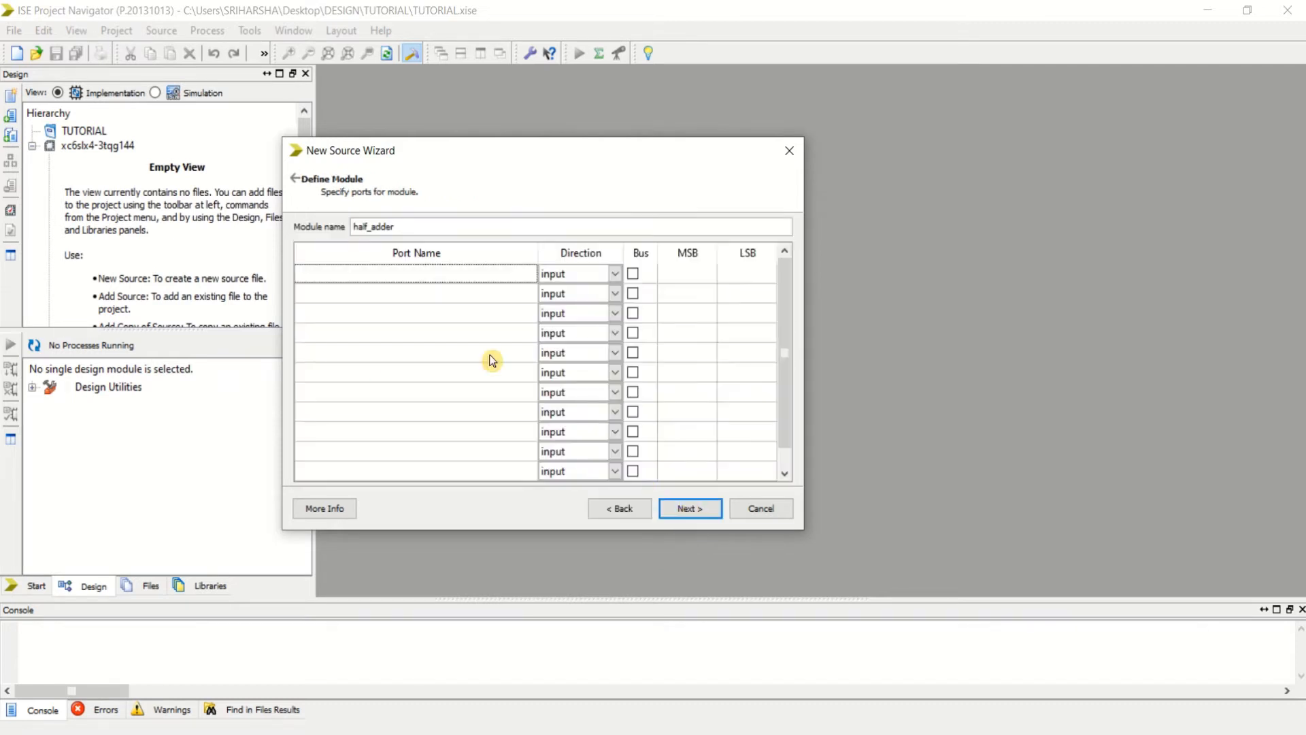
click(694, 509)
click(694, 508)
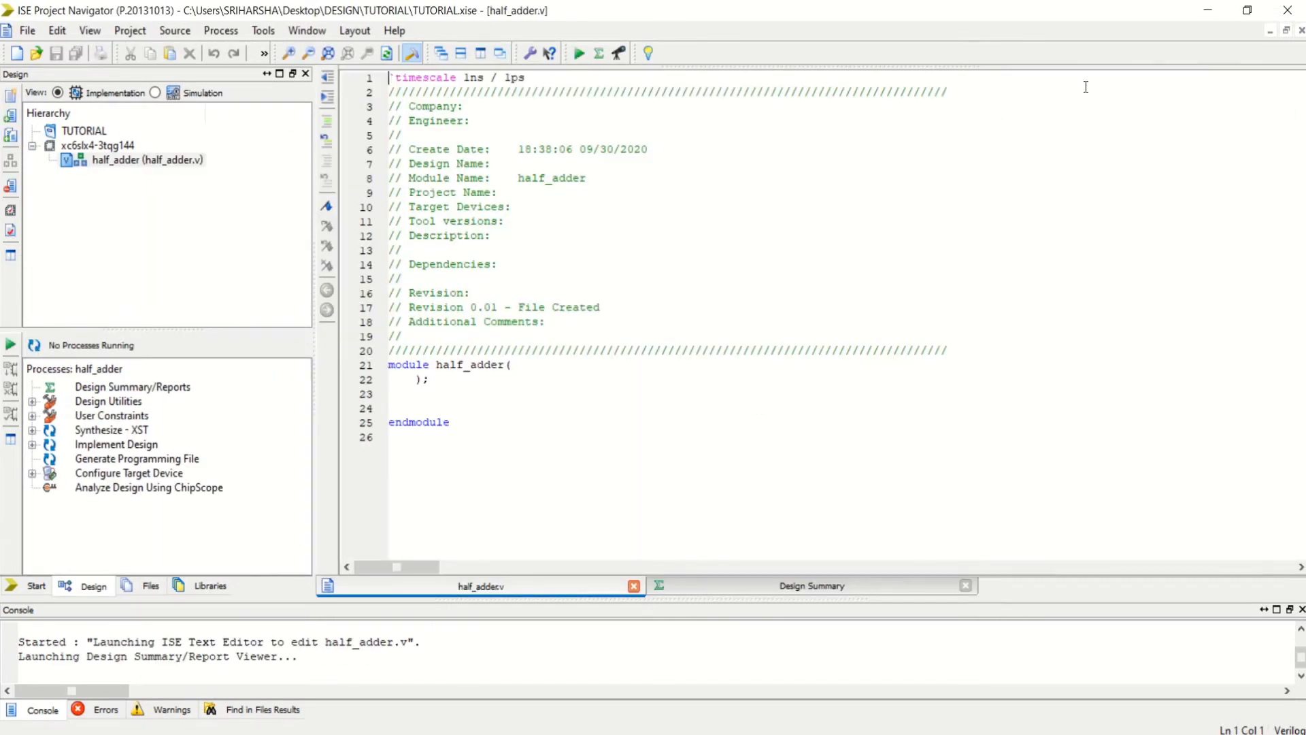
Open the exported HALF_ADDER file from the DESIGN folder in Notepad, inspect its Verilog code and close it
click(1209, 10)
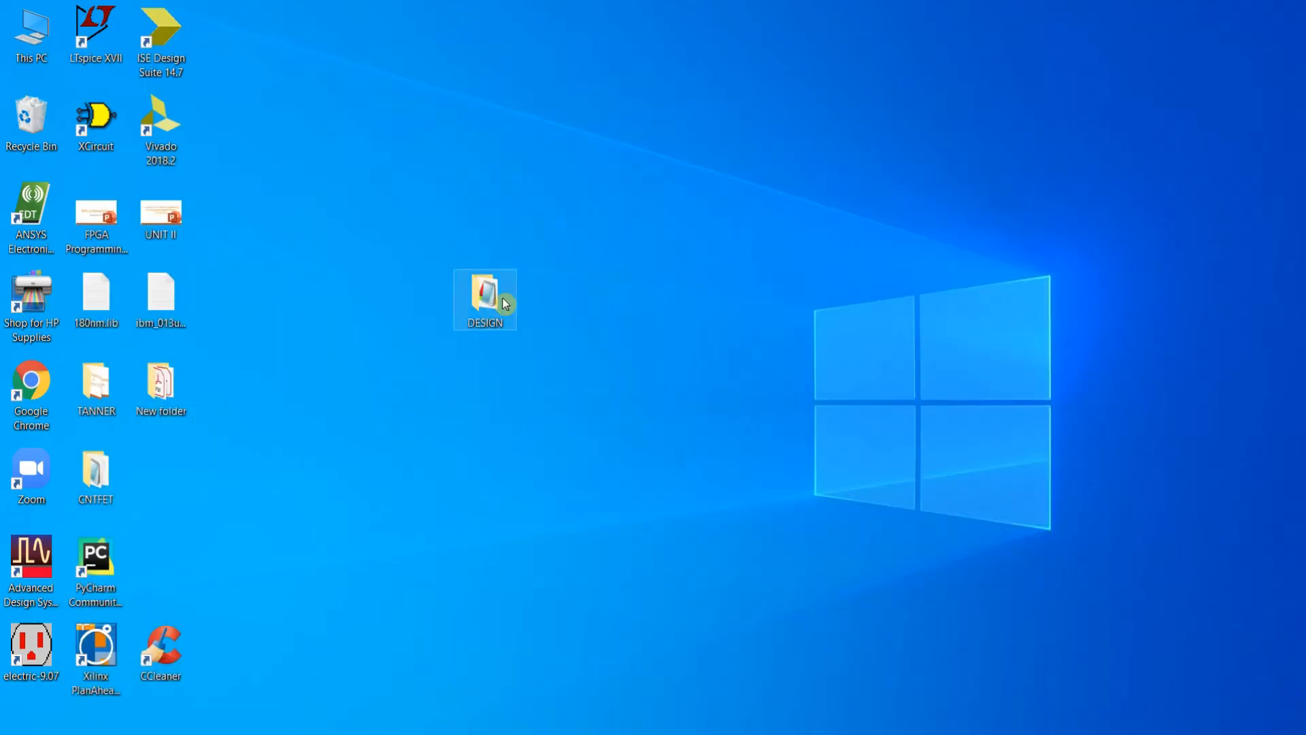
double_click(506, 304)
double_click(275, 216)
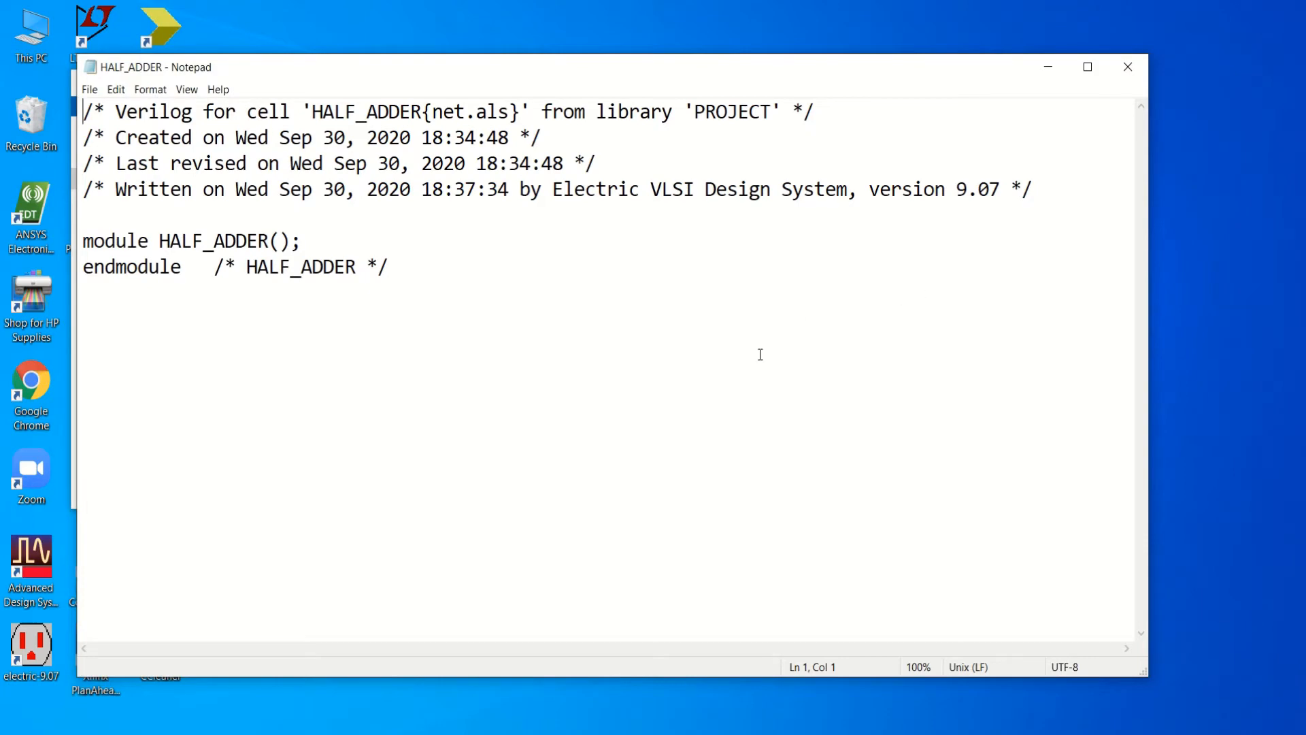
click(1128, 67)
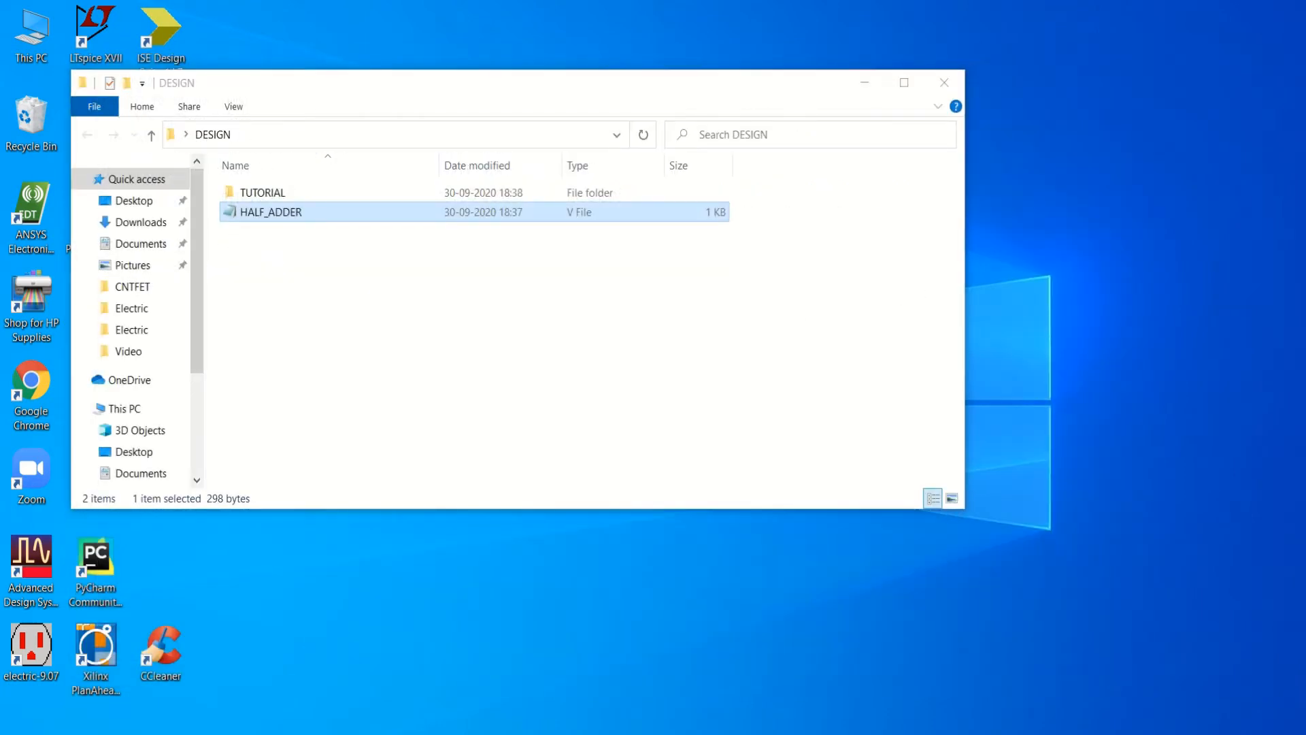
Switch back to Electric and open the schematic view of the HALF_ADDER cell
click(476, 734)
double_click(105, 186)
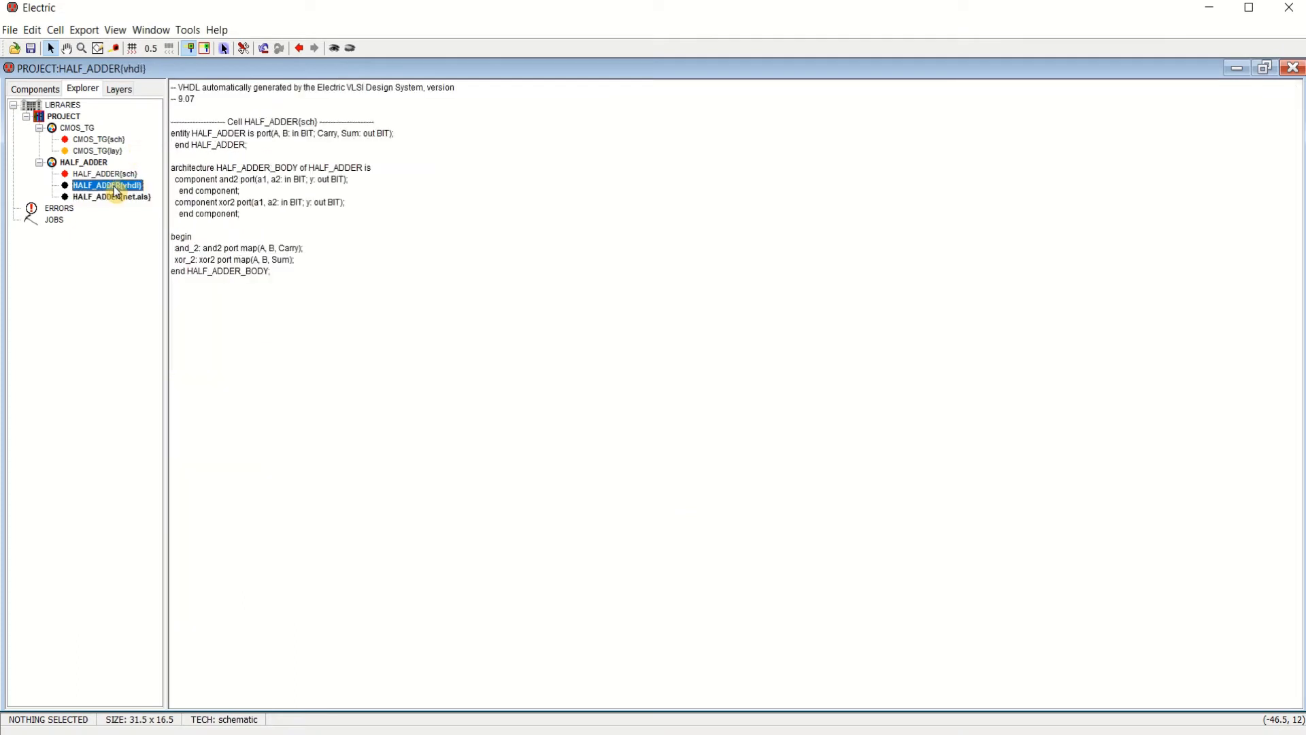
double_click(105, 174)
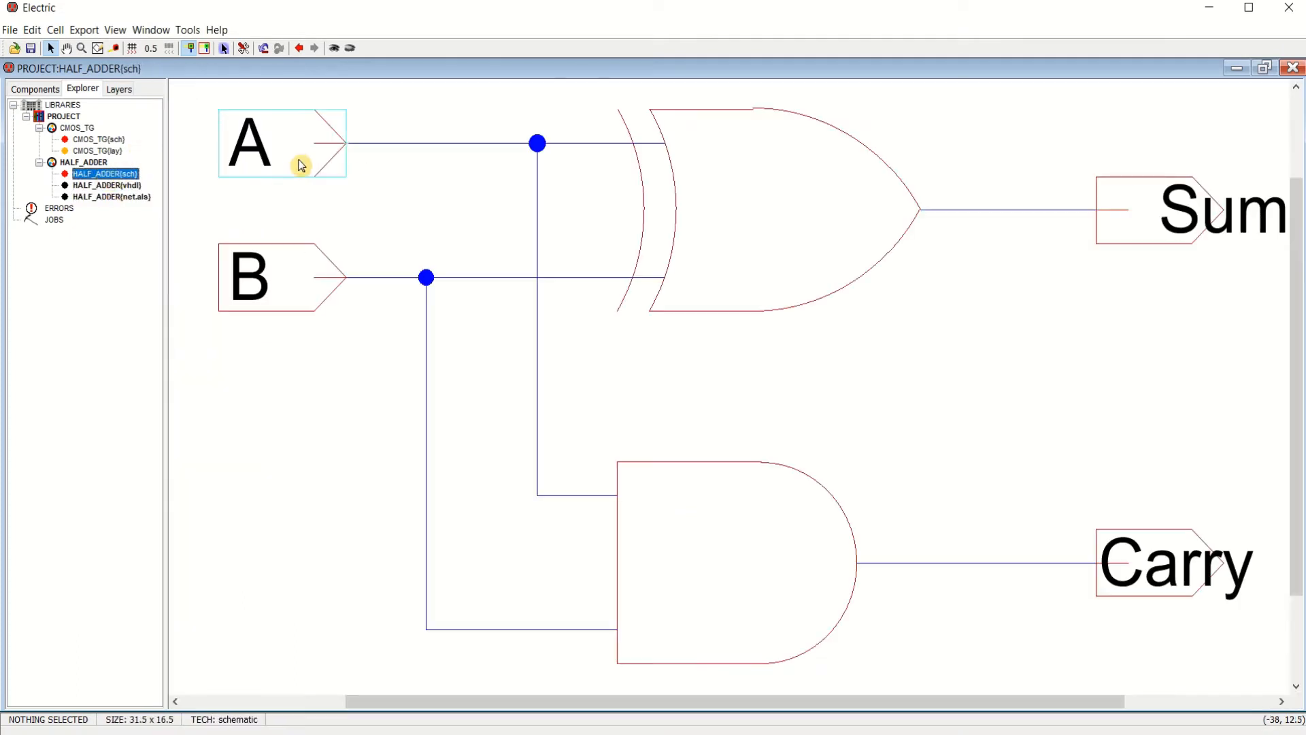
Write a Verilog deck from the half adder schematic, overwriting HALF_ADDER.v in the DESIGN folder
click(188, 29)
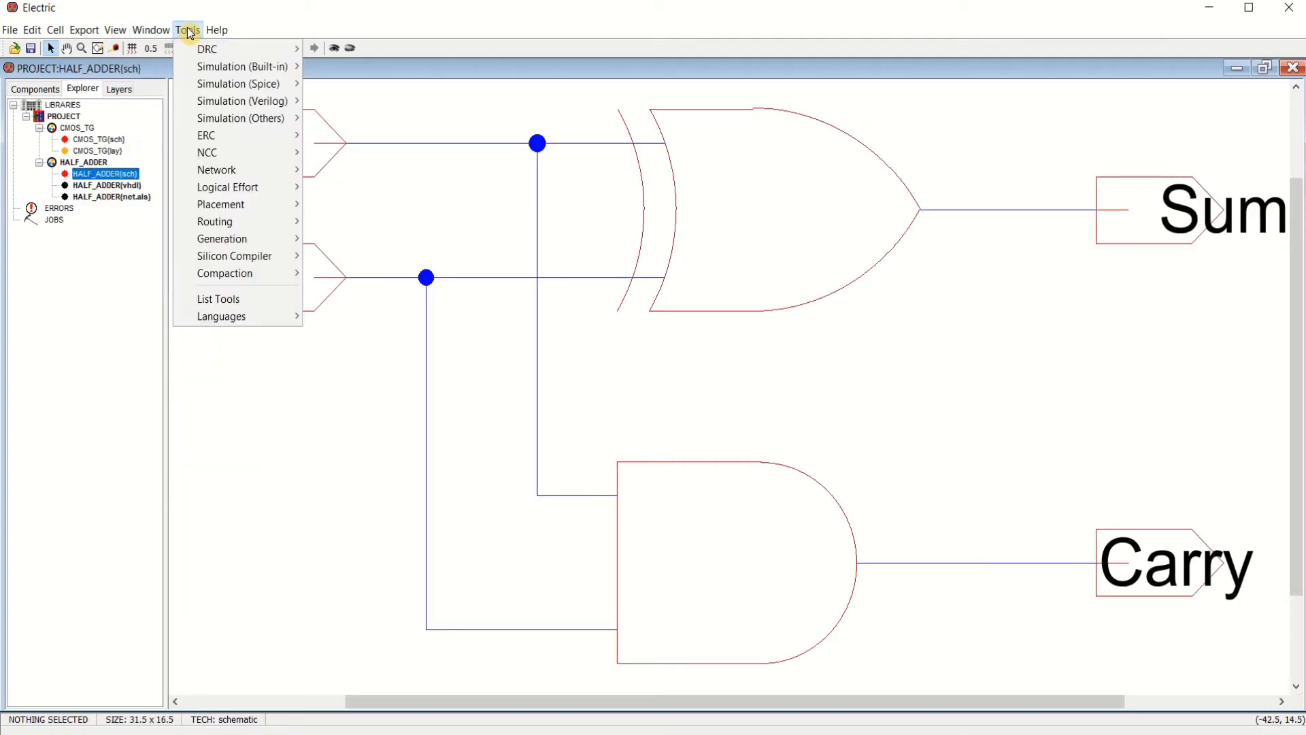
mouse_move(245, 88)
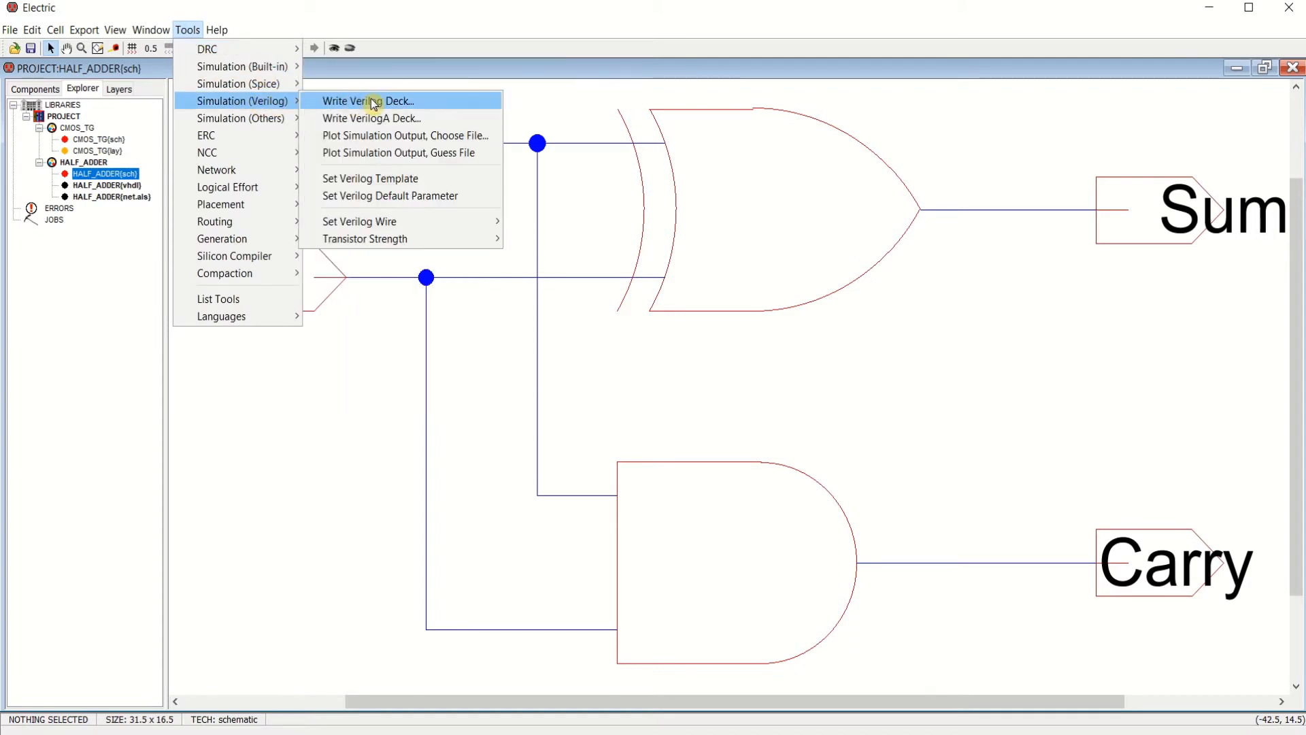
click(375, 100)
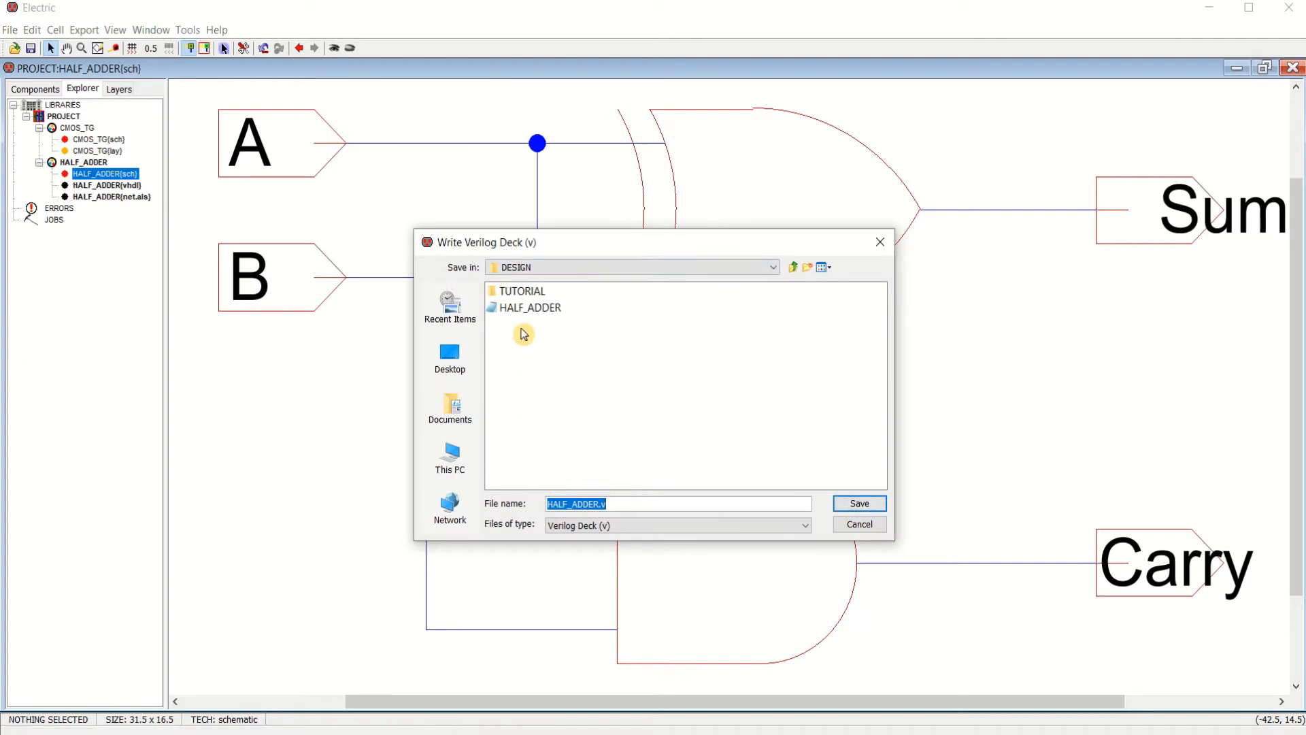
click(528, 310)
click(863, 505)
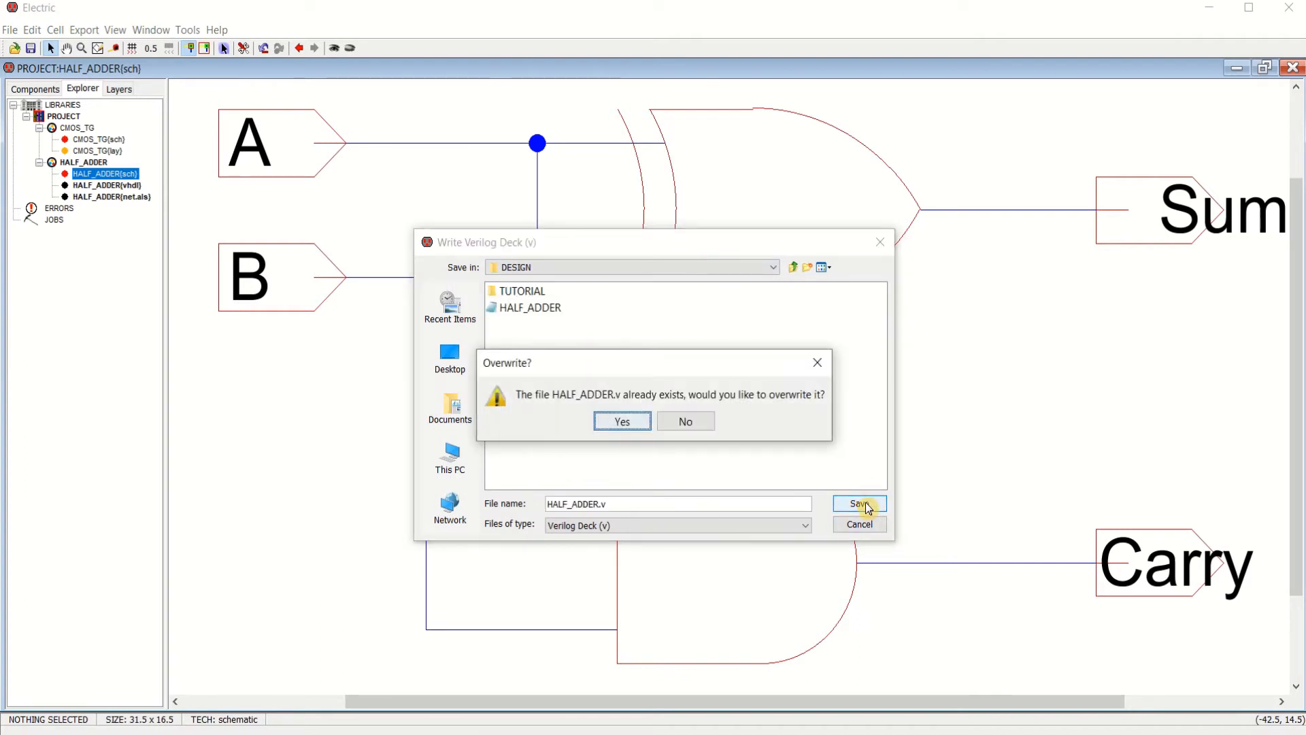
click(623, 422)
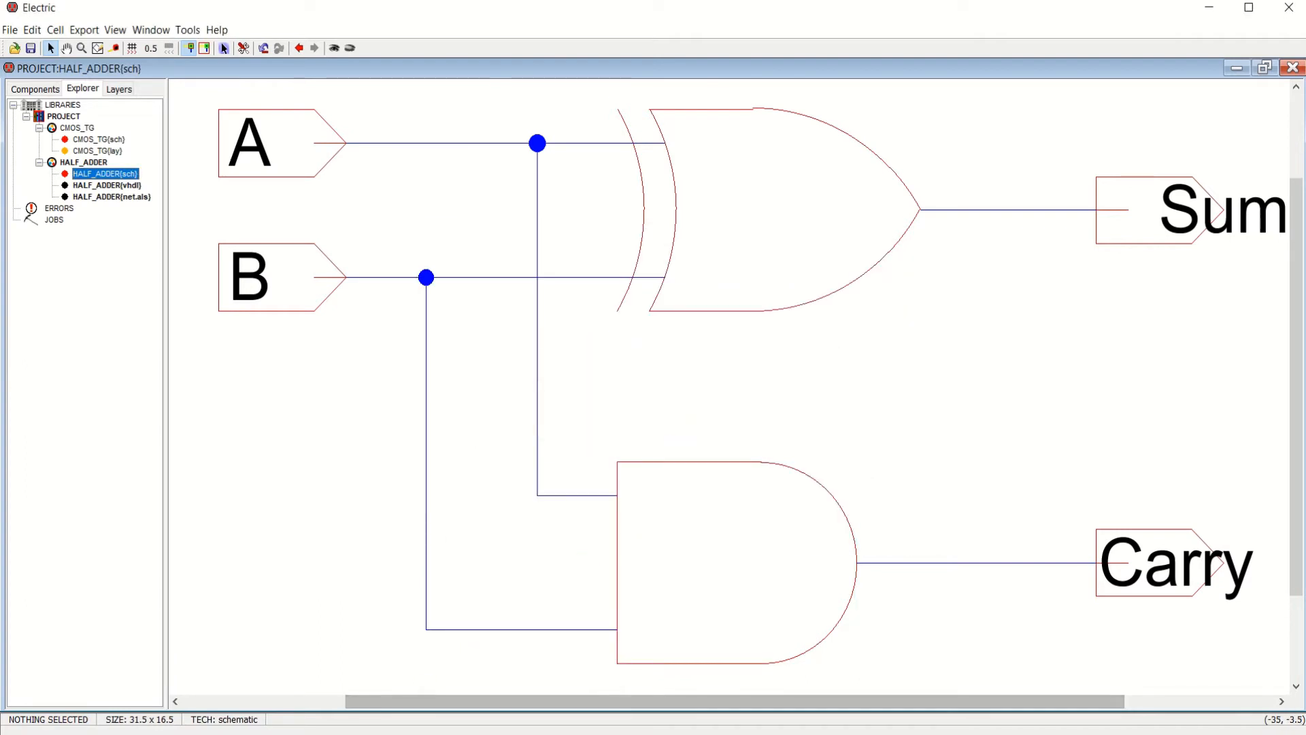
Open the re-exported HALF_ADDER file in Notepad, copy all of its Verilog code and minimize Notepad
click(242, 733)
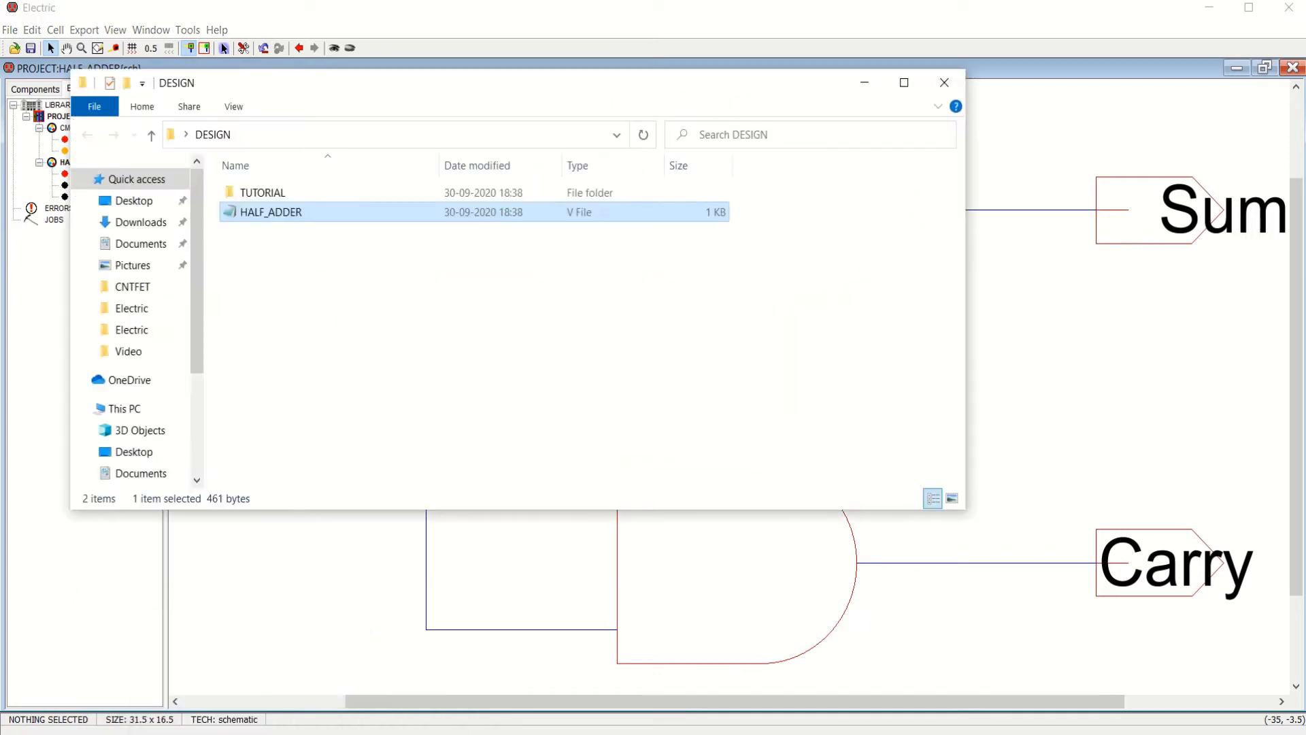
double_click(291, 216)
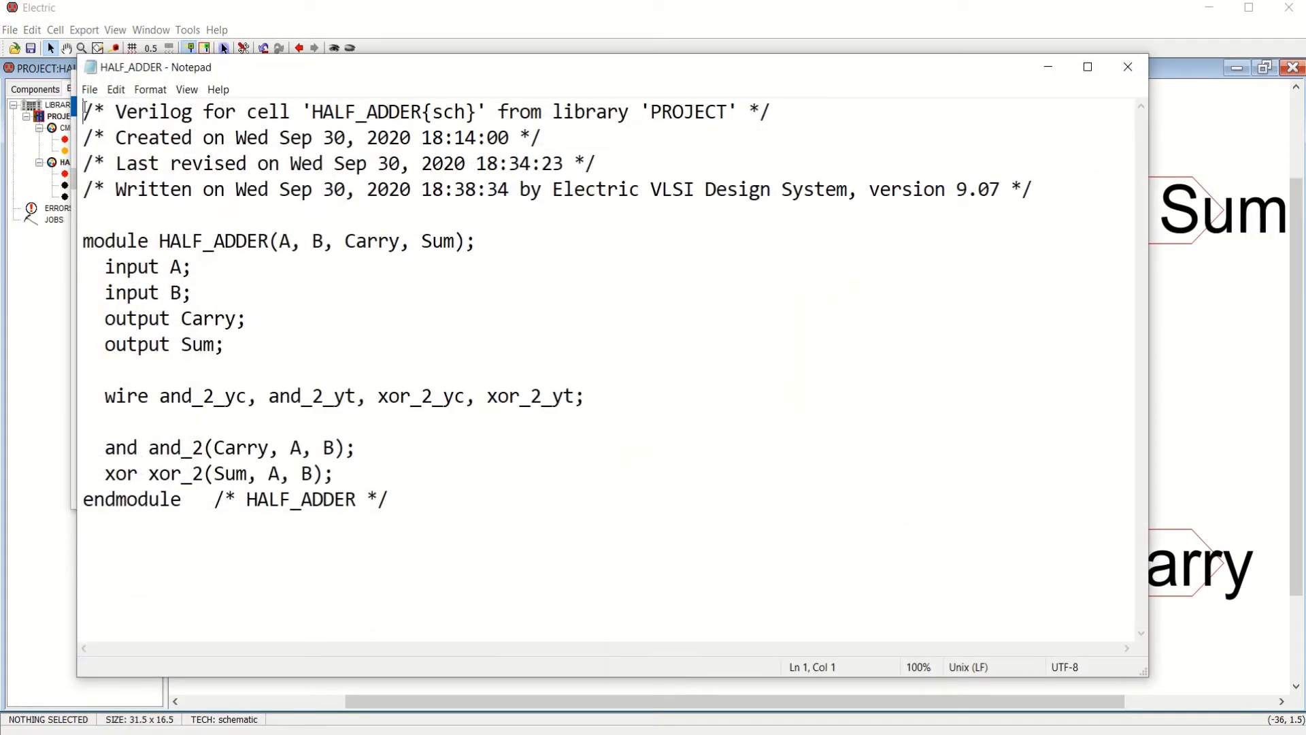
drag(84, 109, 400, 515)
key(ctrl+c)
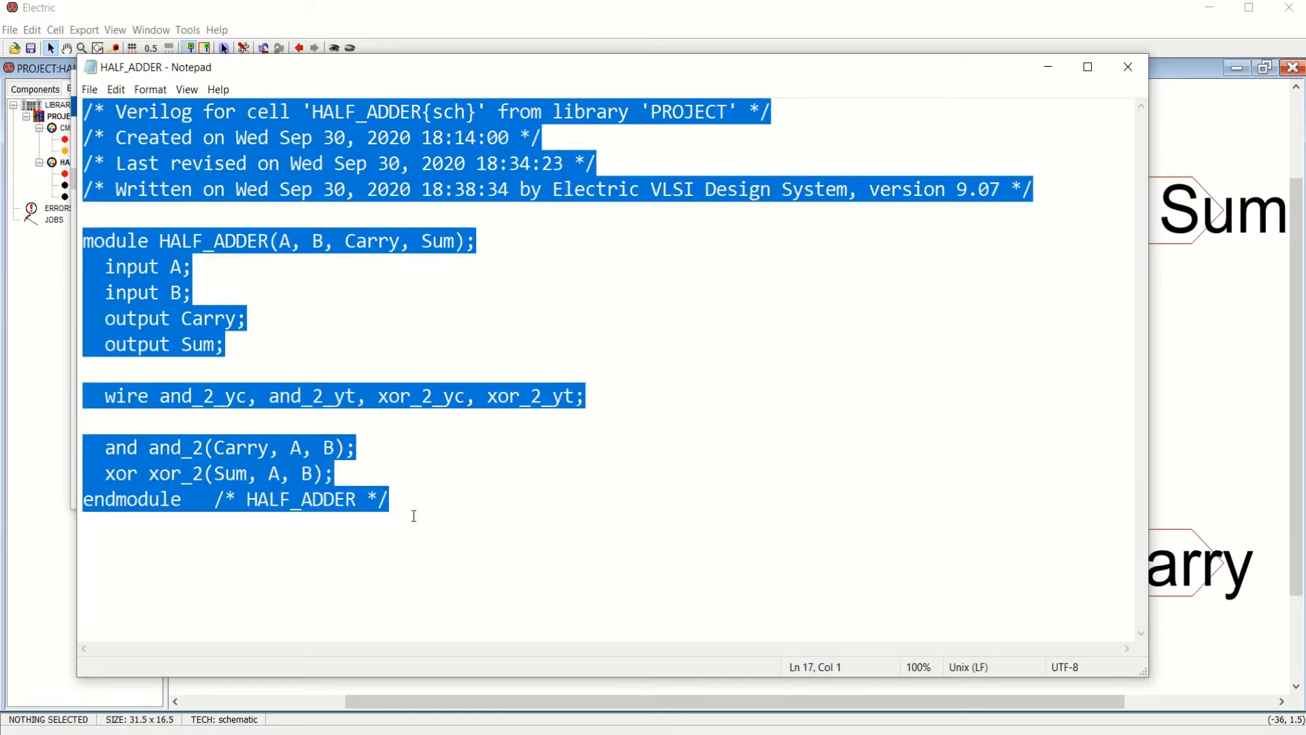
click(1048, 67)
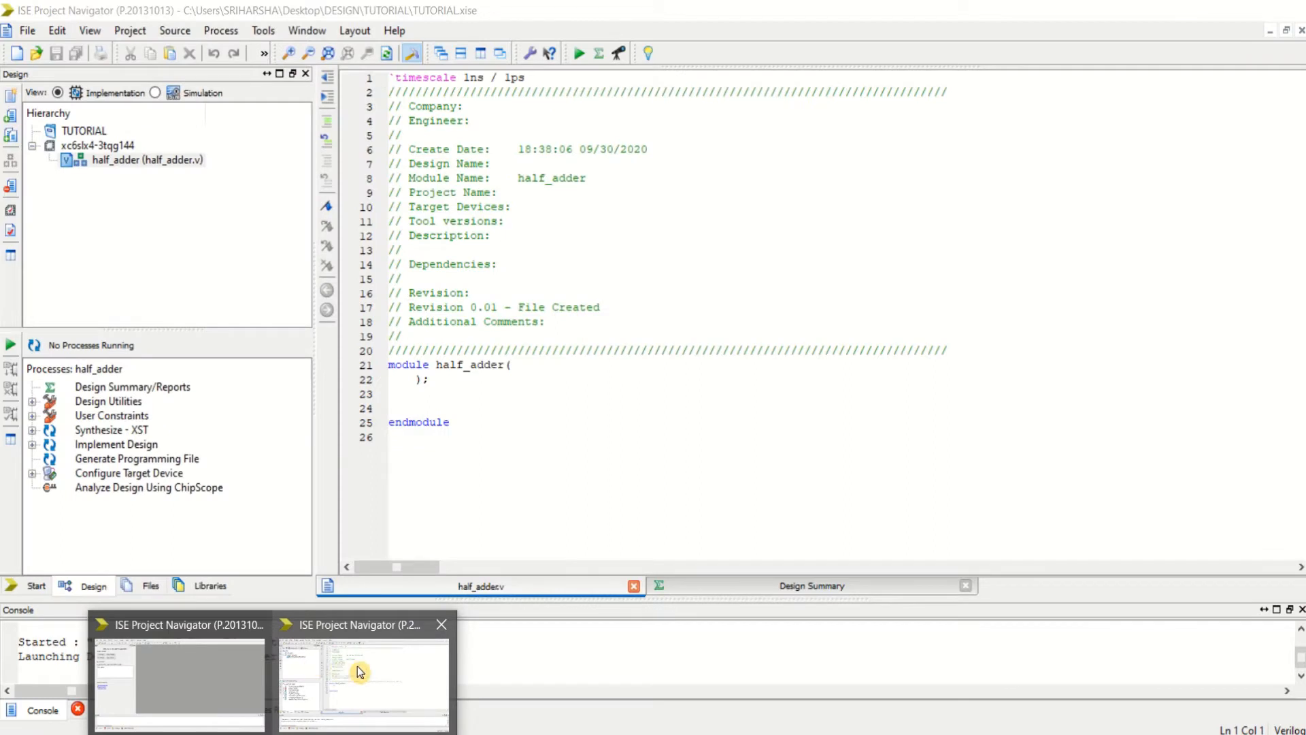
In ISE Project Navigator, replace the empty module template in half_adder.v with the copied Verilog code and save the file
click(354, 671)
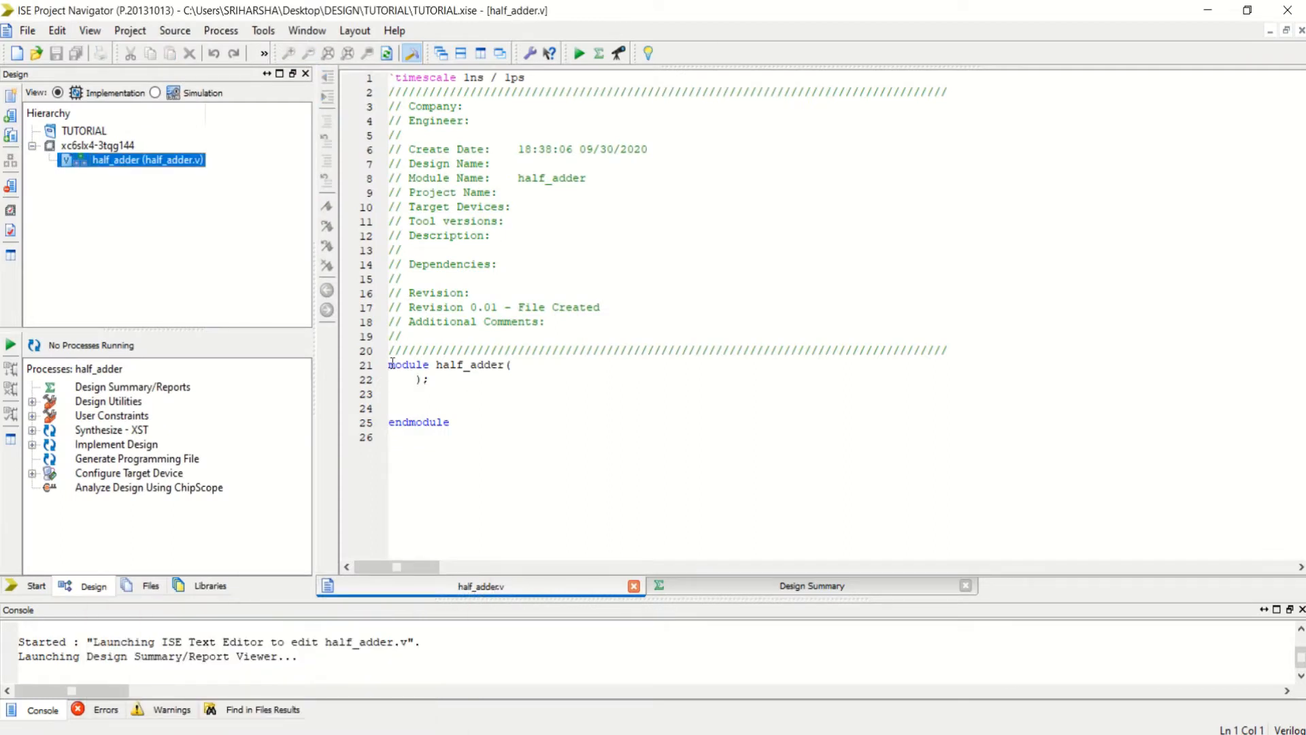
drag(389, 365, 474, 427)
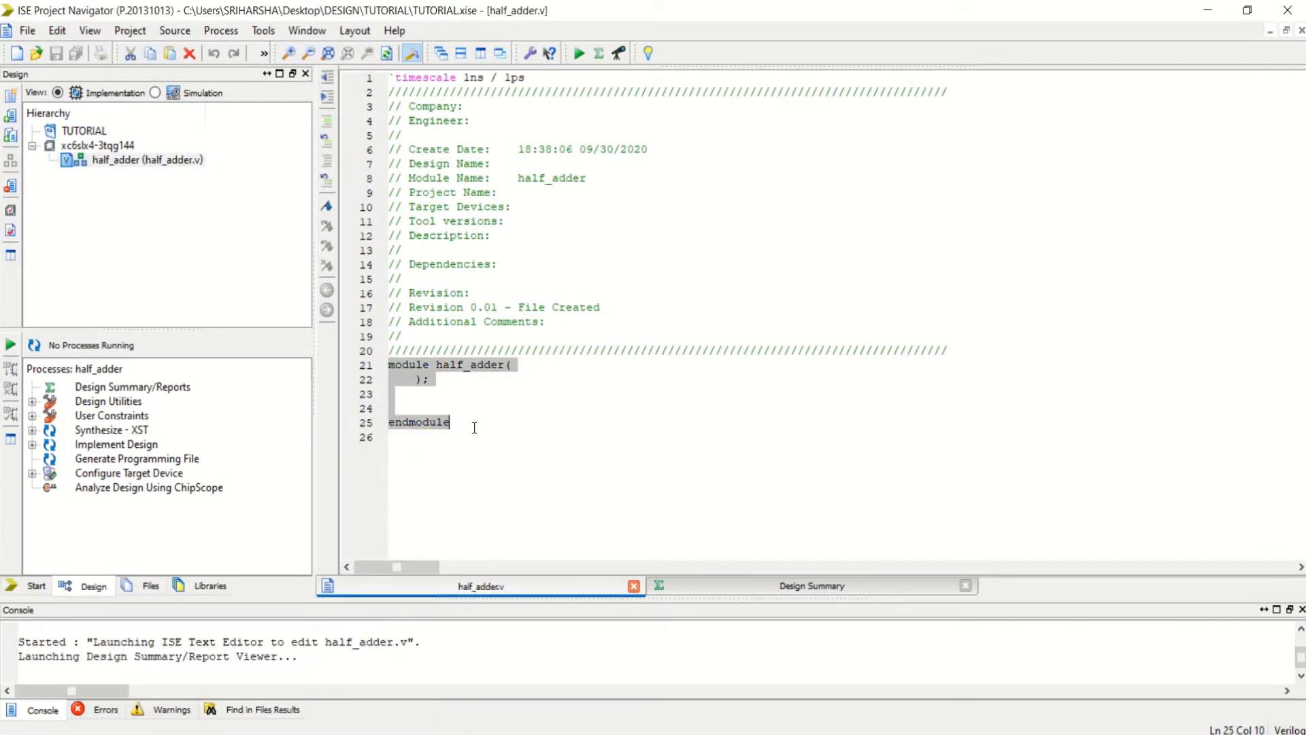
key(ctrl+v)
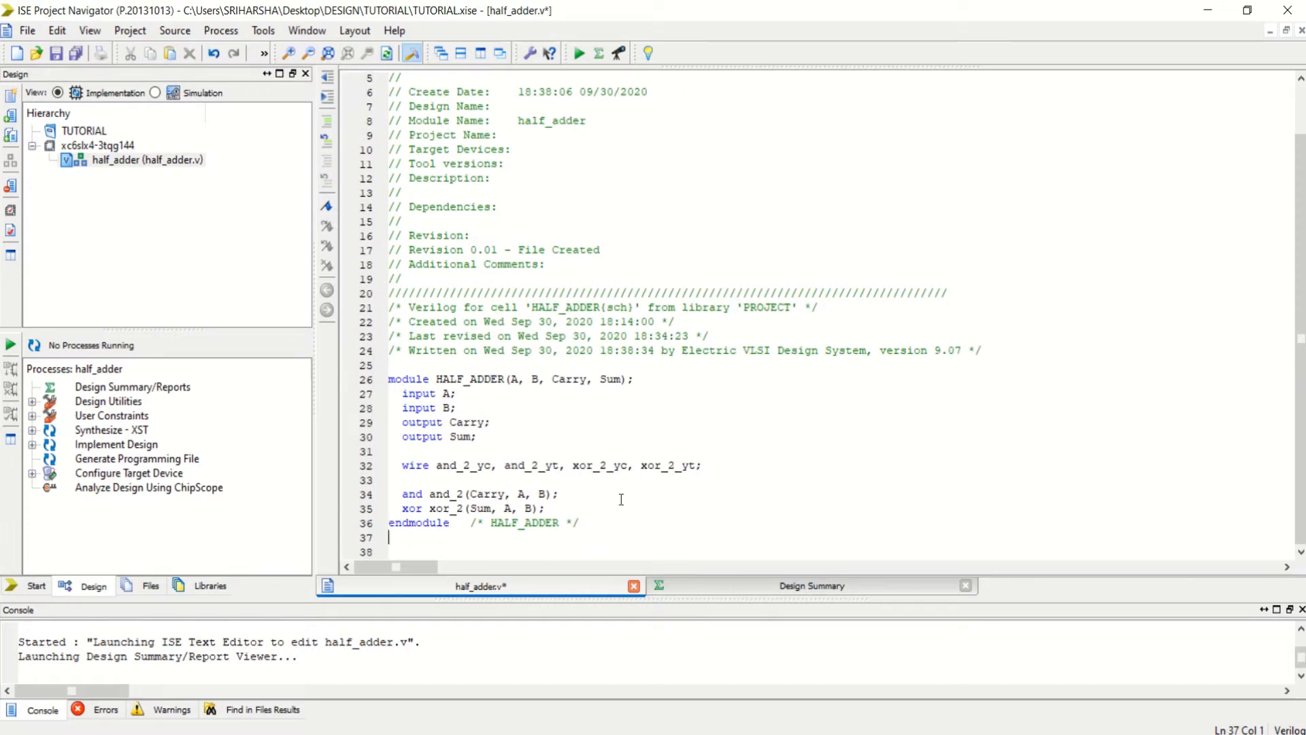
click(56, 54)
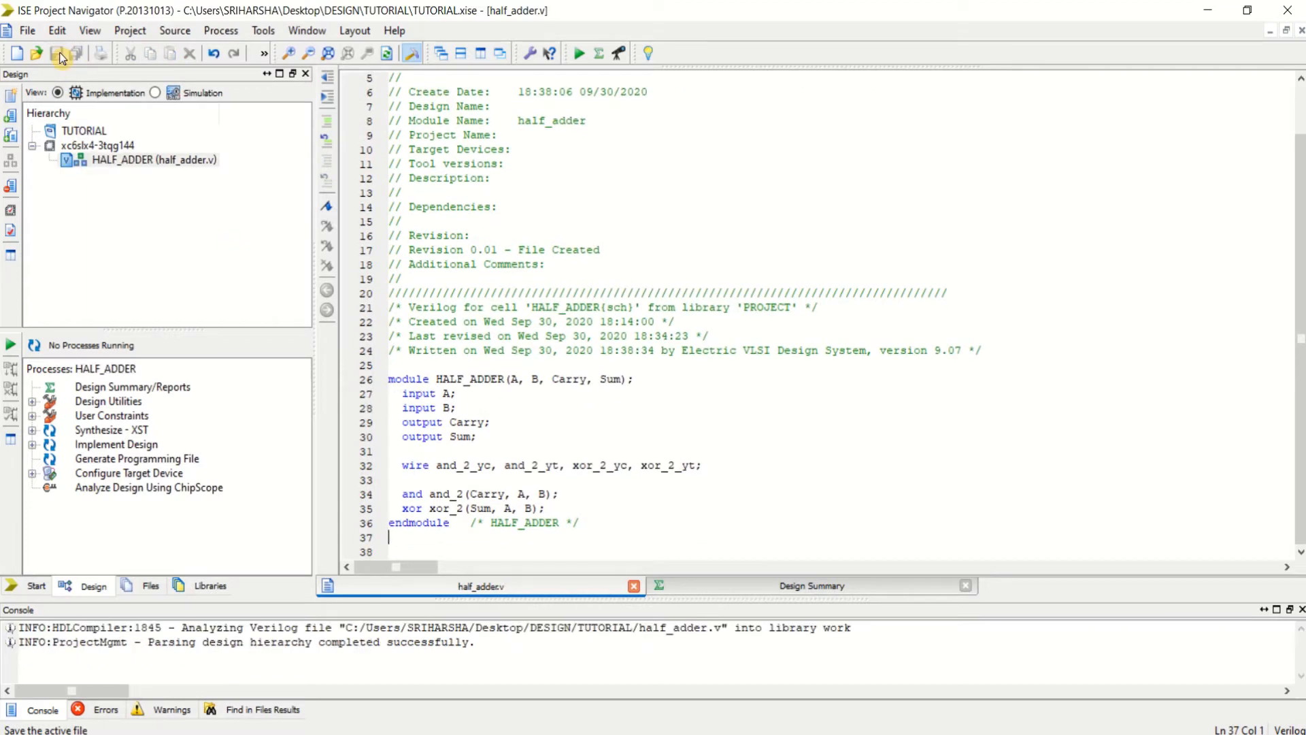
Run Check Syntax and then Synthesize - XST on the HALF_ADDER module
click(32, 430)
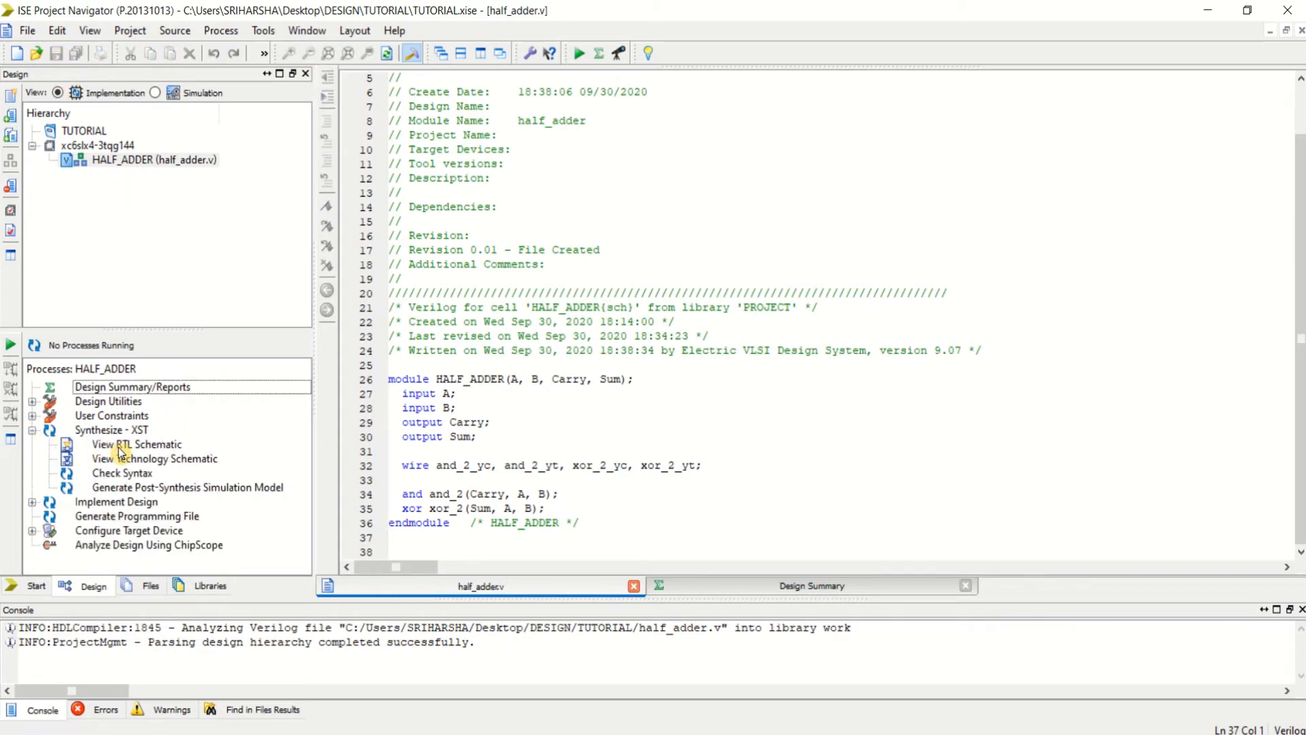
double_click(121, 474)
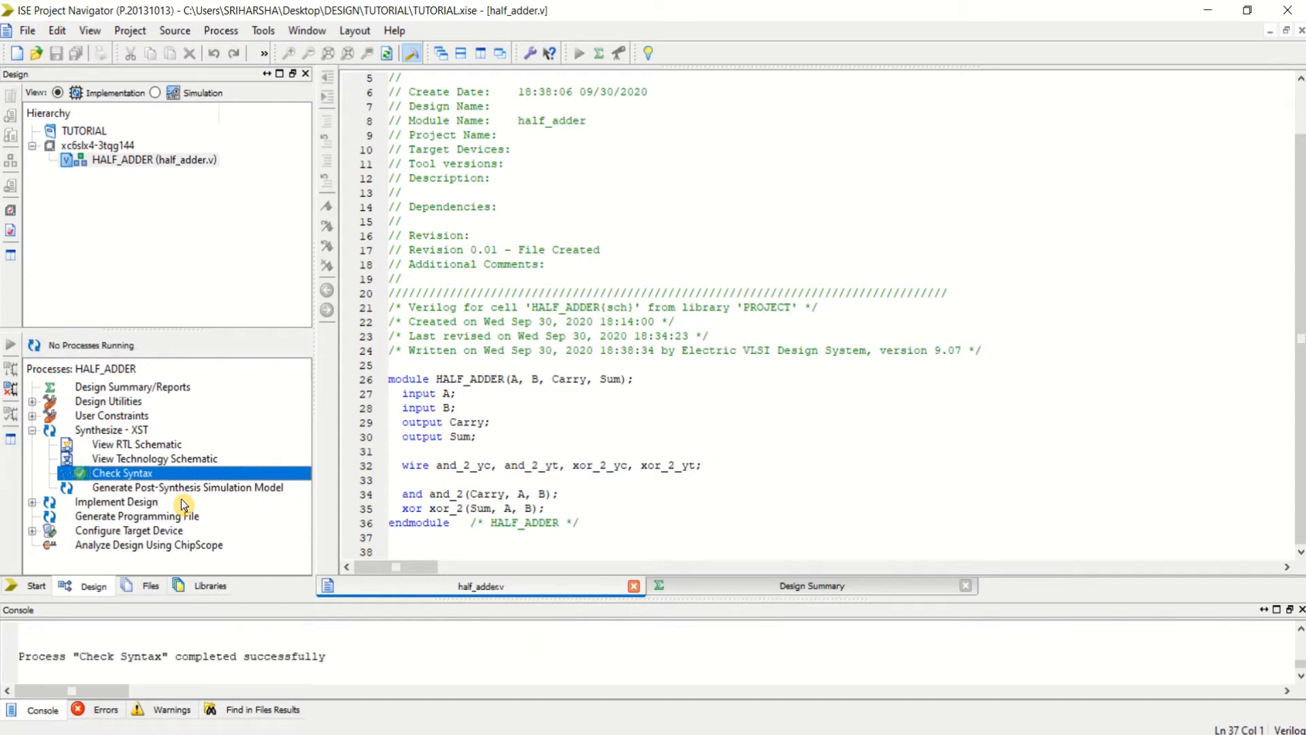
double_click(79, 430)
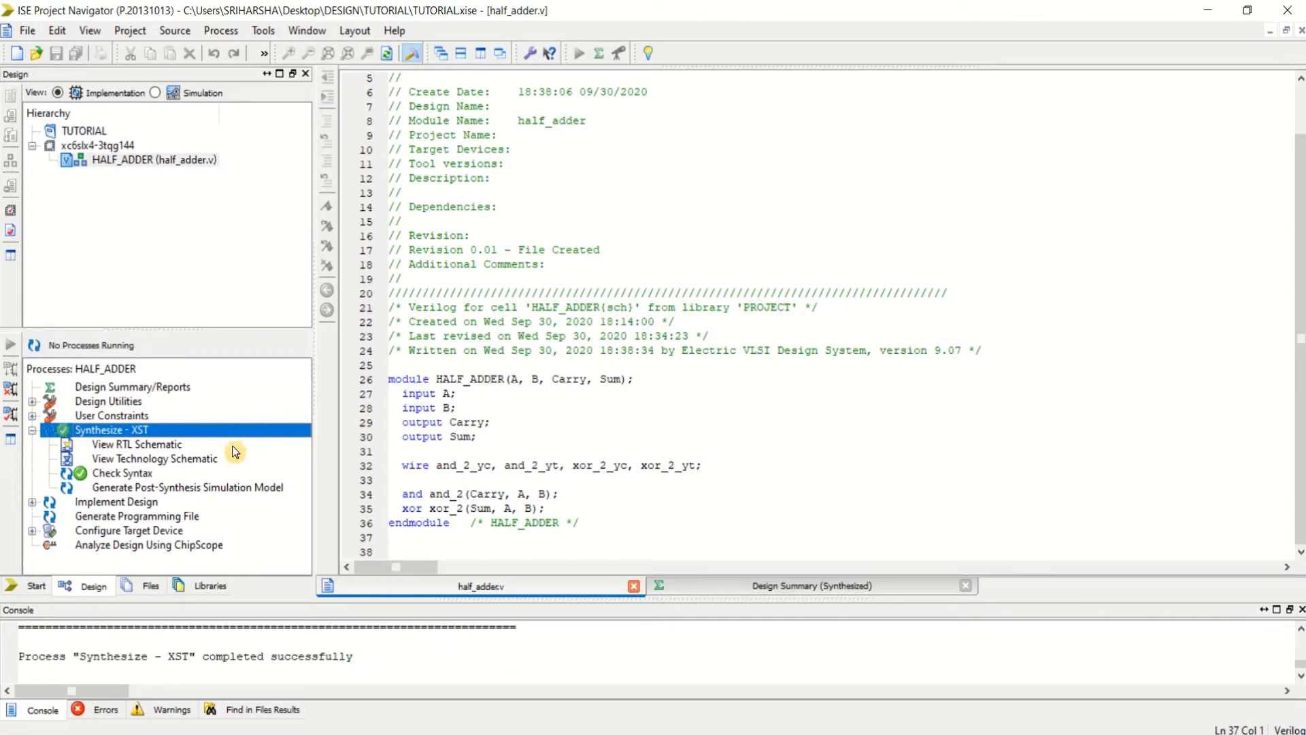
View the RTL schematic of HALF_ADDER, starting with the top-level block, and expand the block to examine its internal logic
double_click(143, 447)
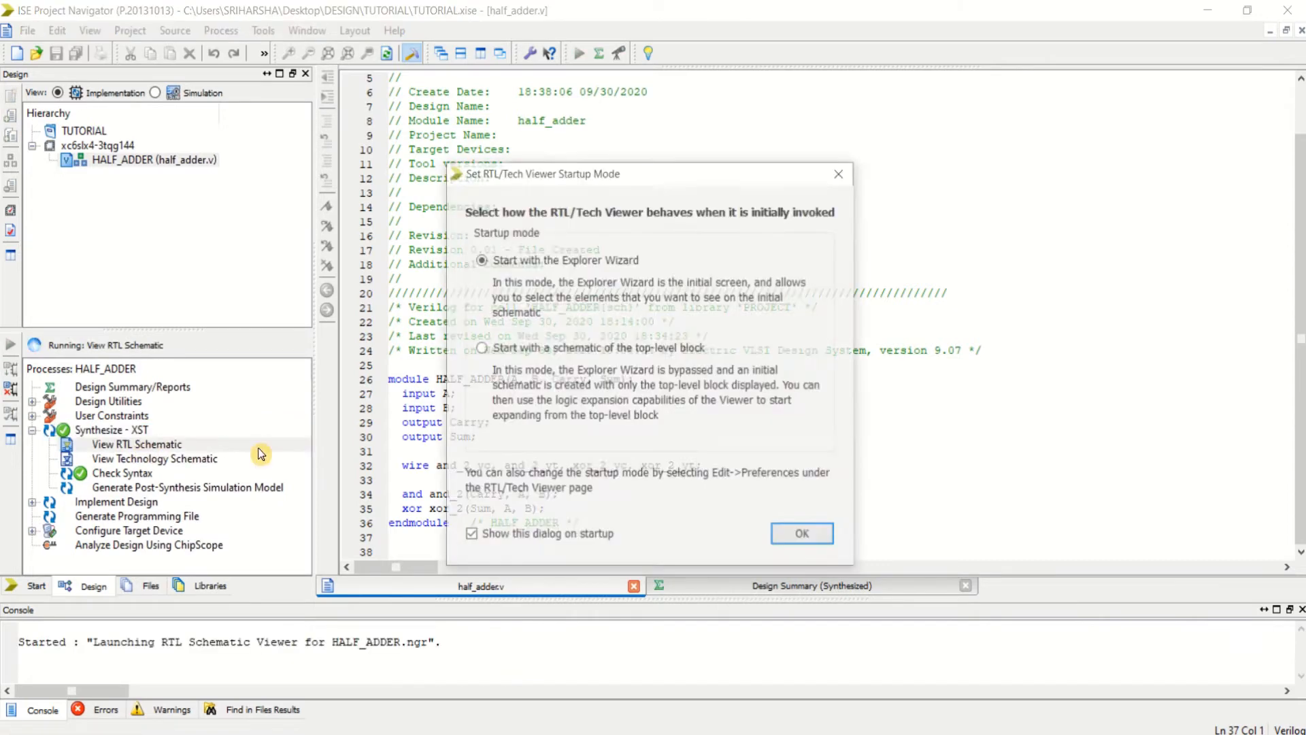
click(482, 348)
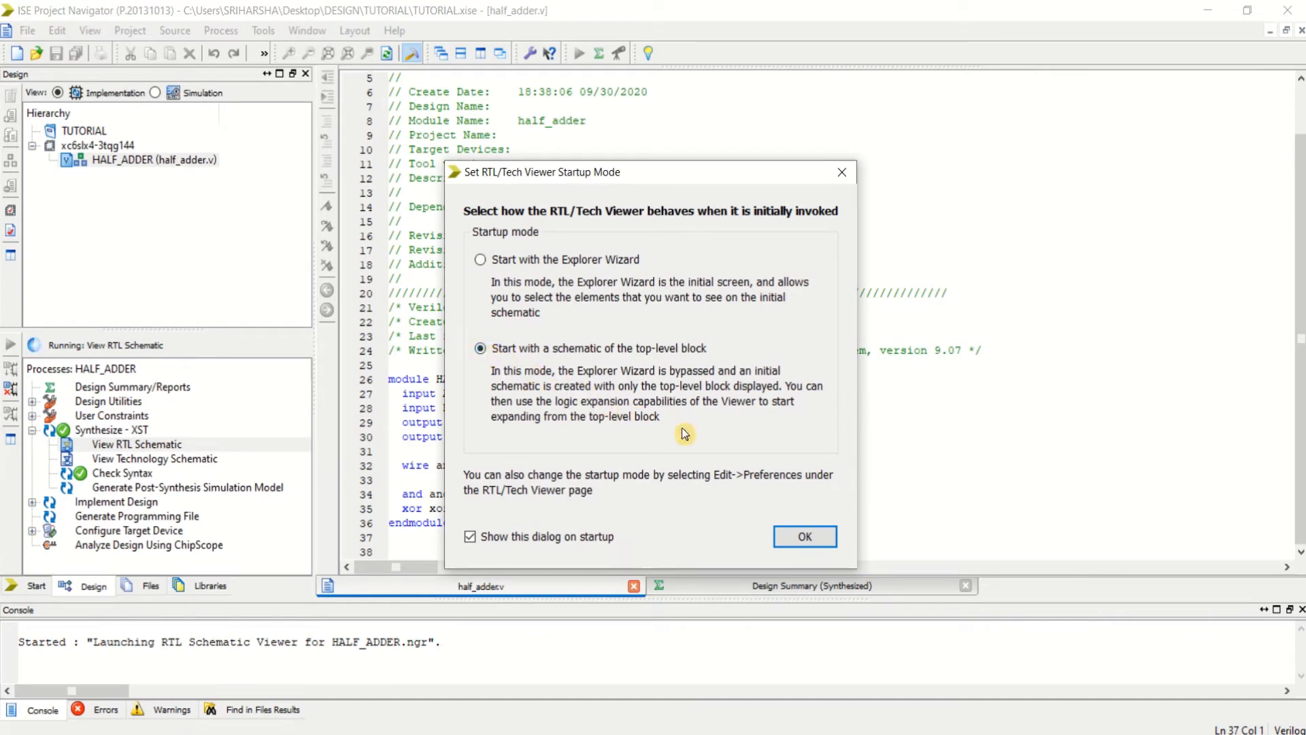
click(804, 539)
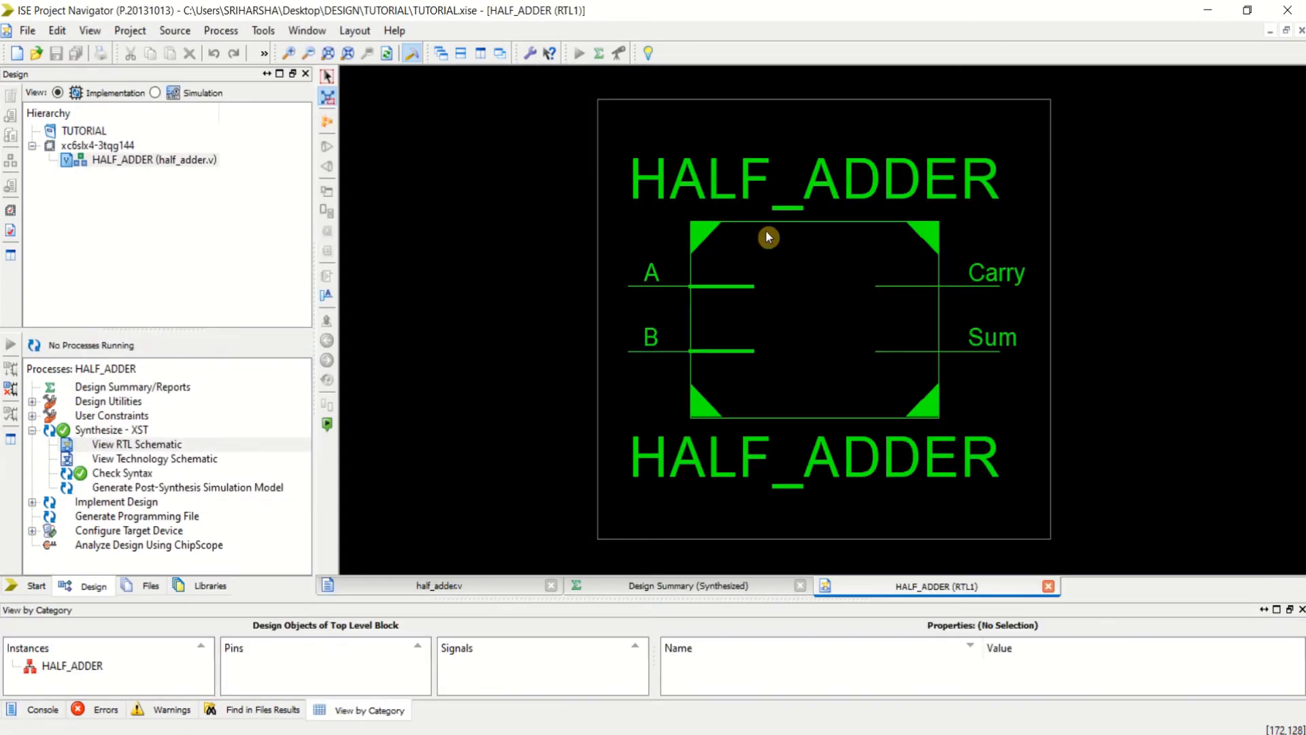
double_click(822, 328)
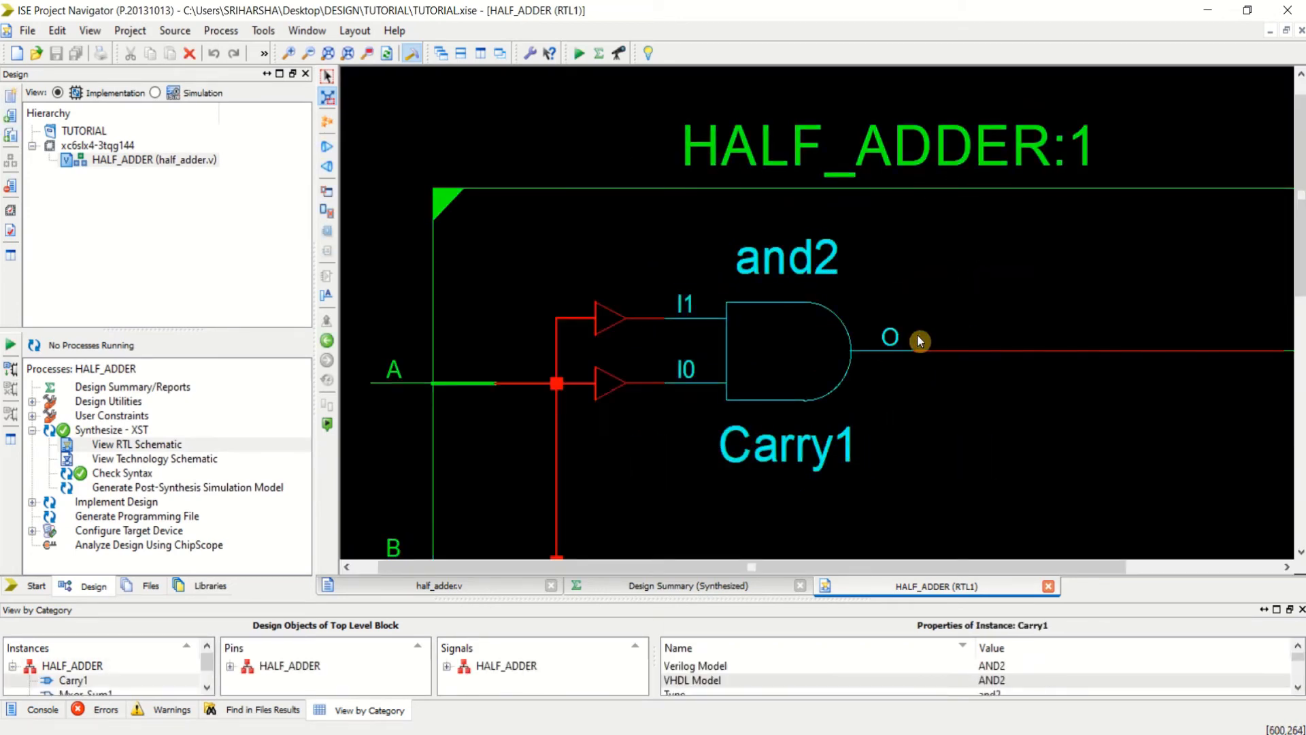
click(347, 53)
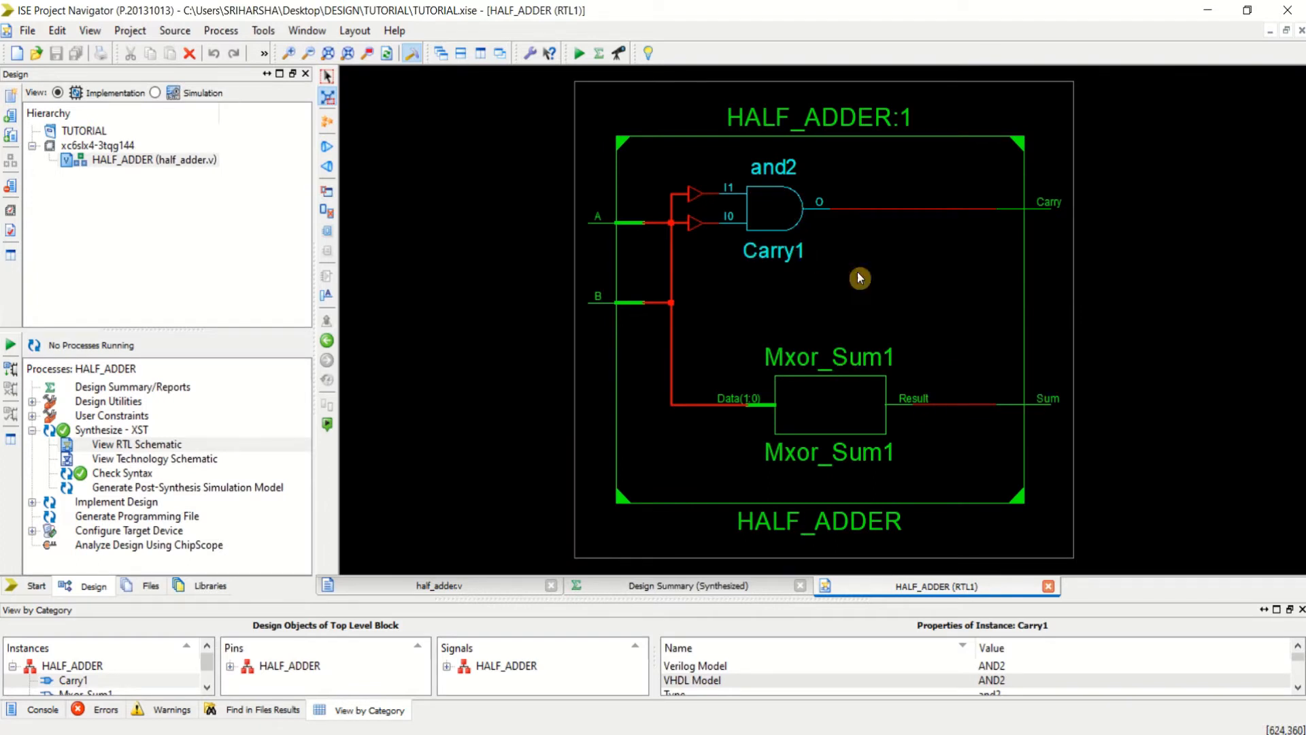
Create a technology schematic of the HALF_ADDER element through the Explorer Wizard and expand the block to examine its contents
double_click(125, 460)
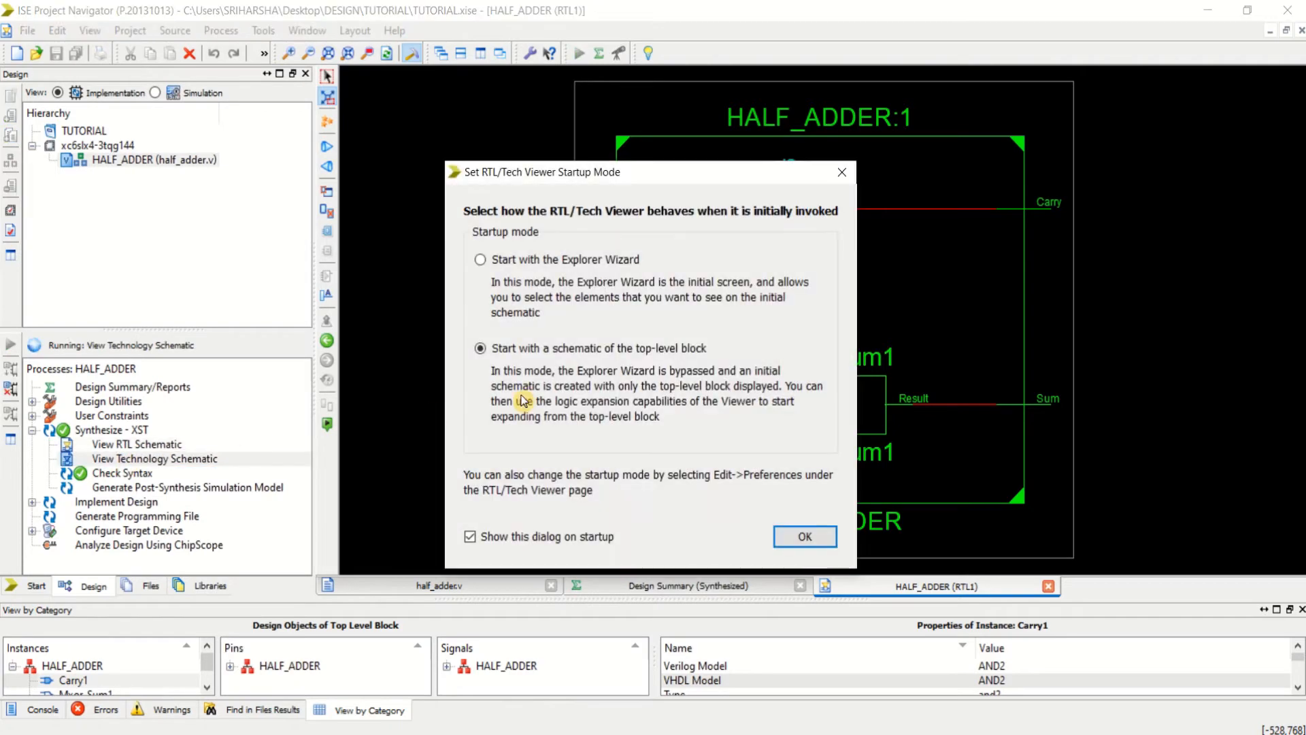
click(553, 259)
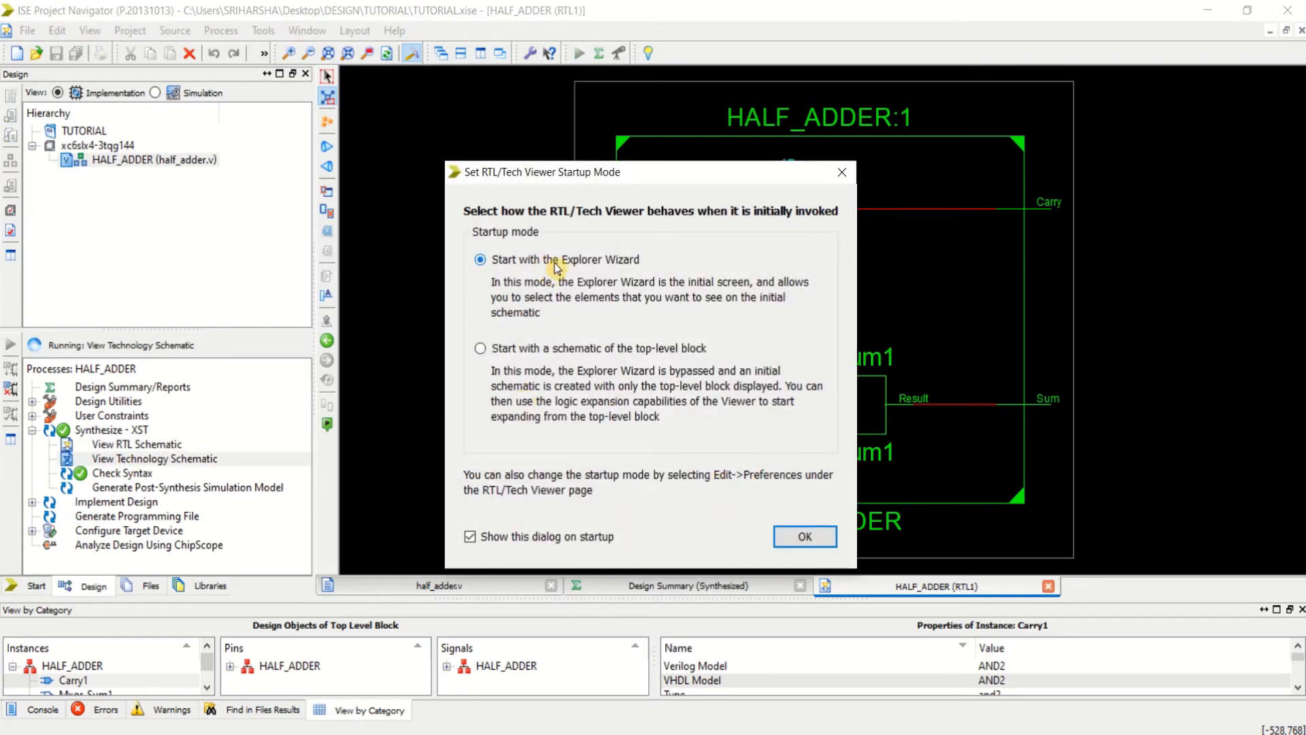
click(811, 540)
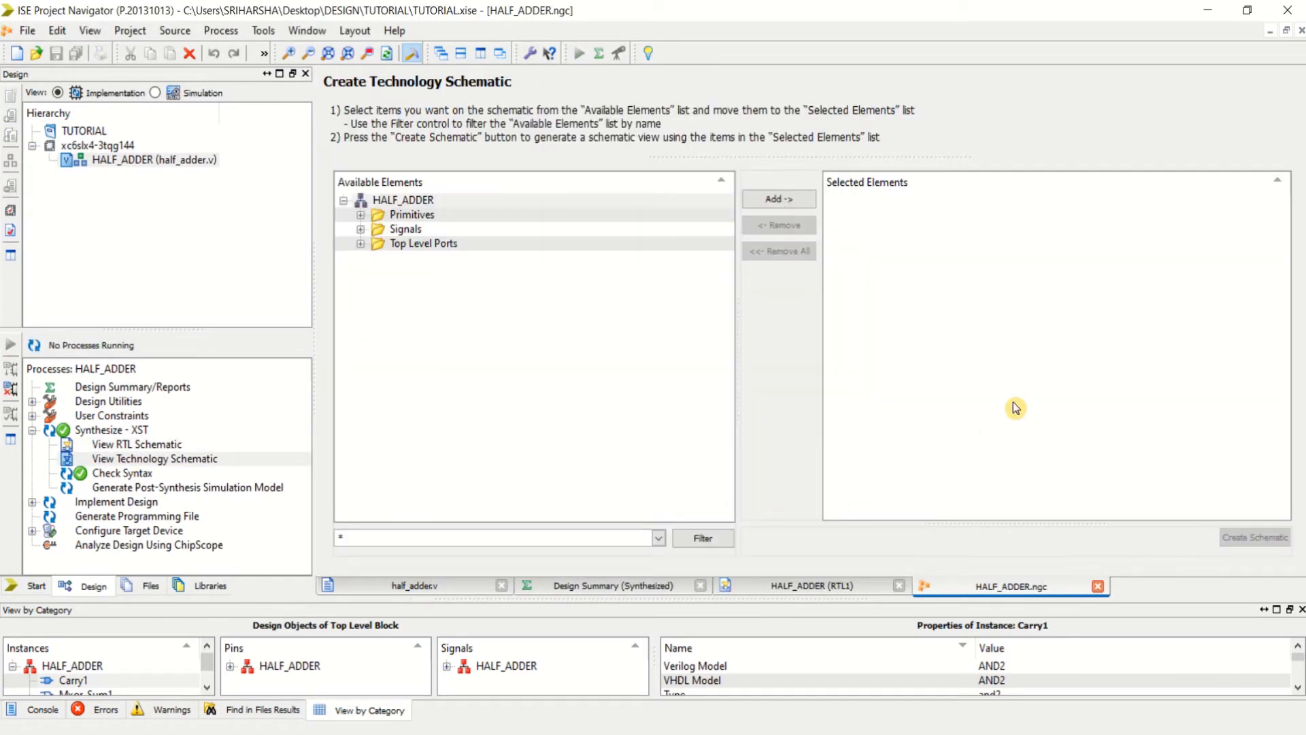
click(407, 200)
click(796, 203)
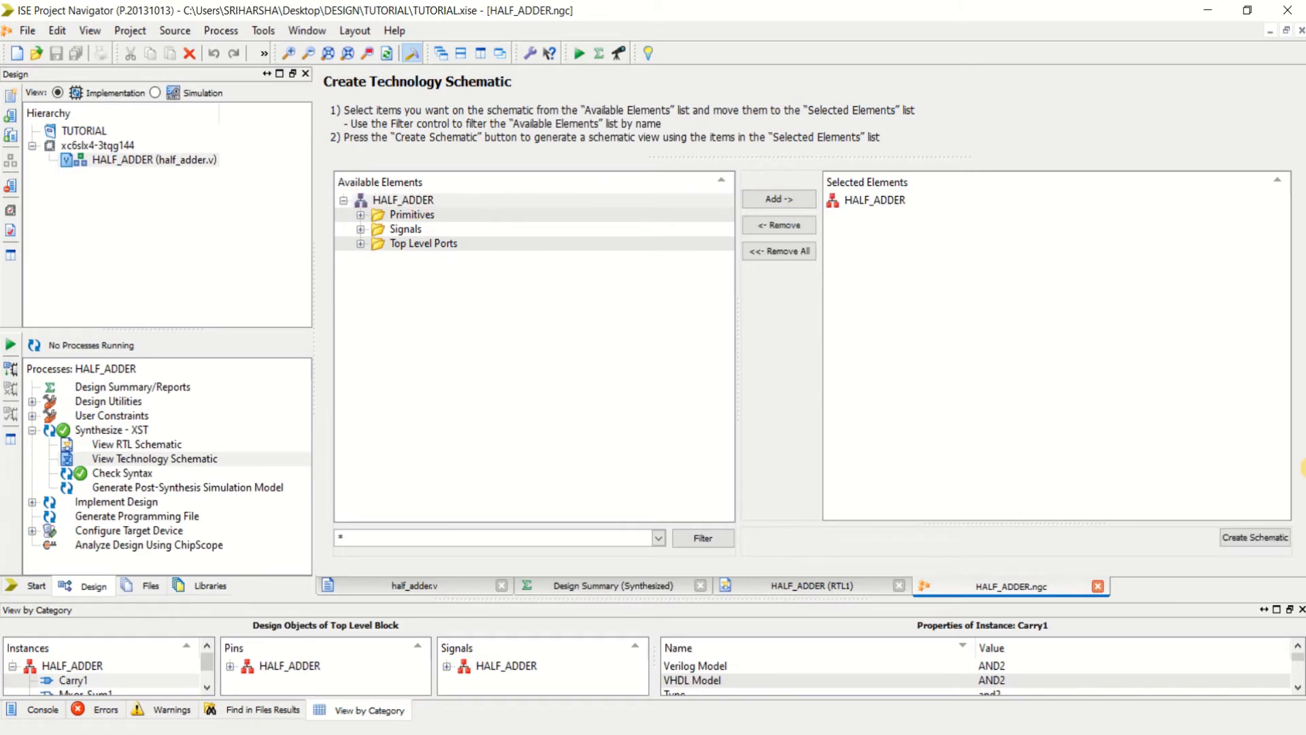
click(1268, 538)
double_click(825, 299)
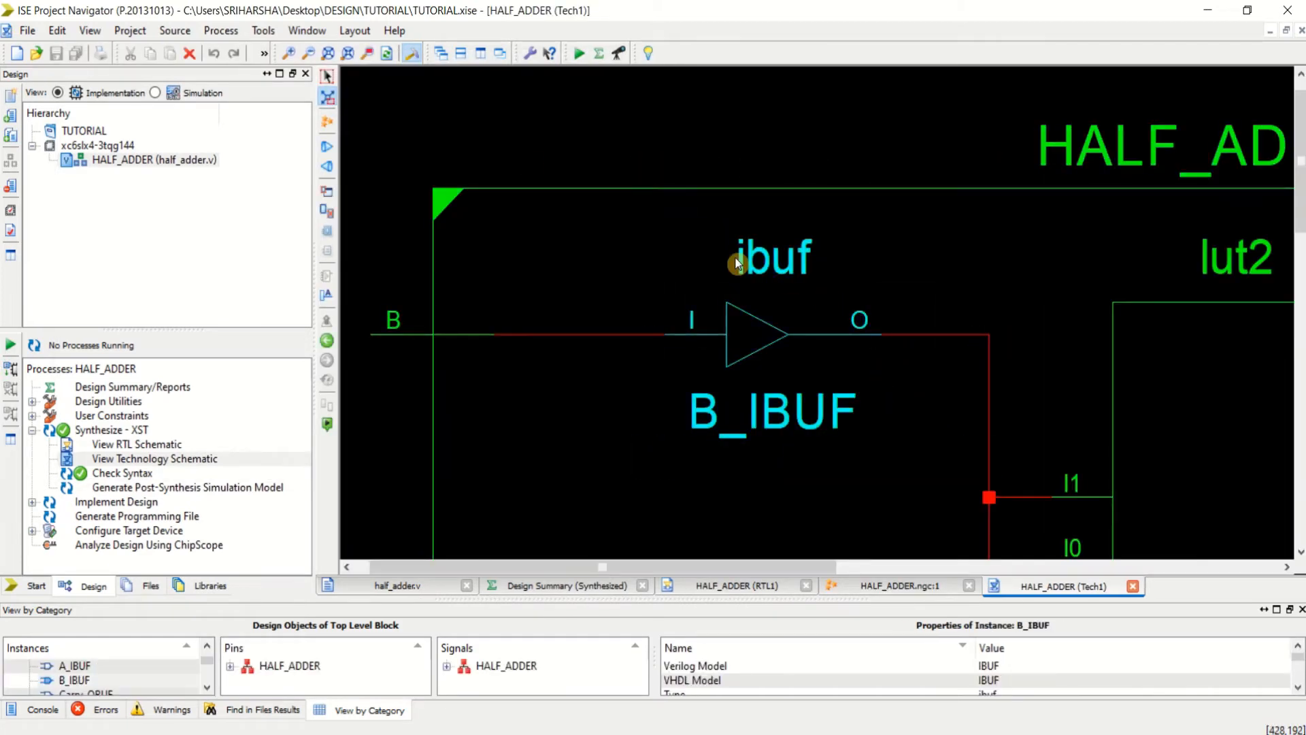
click(348, 54)
click(328, 53)
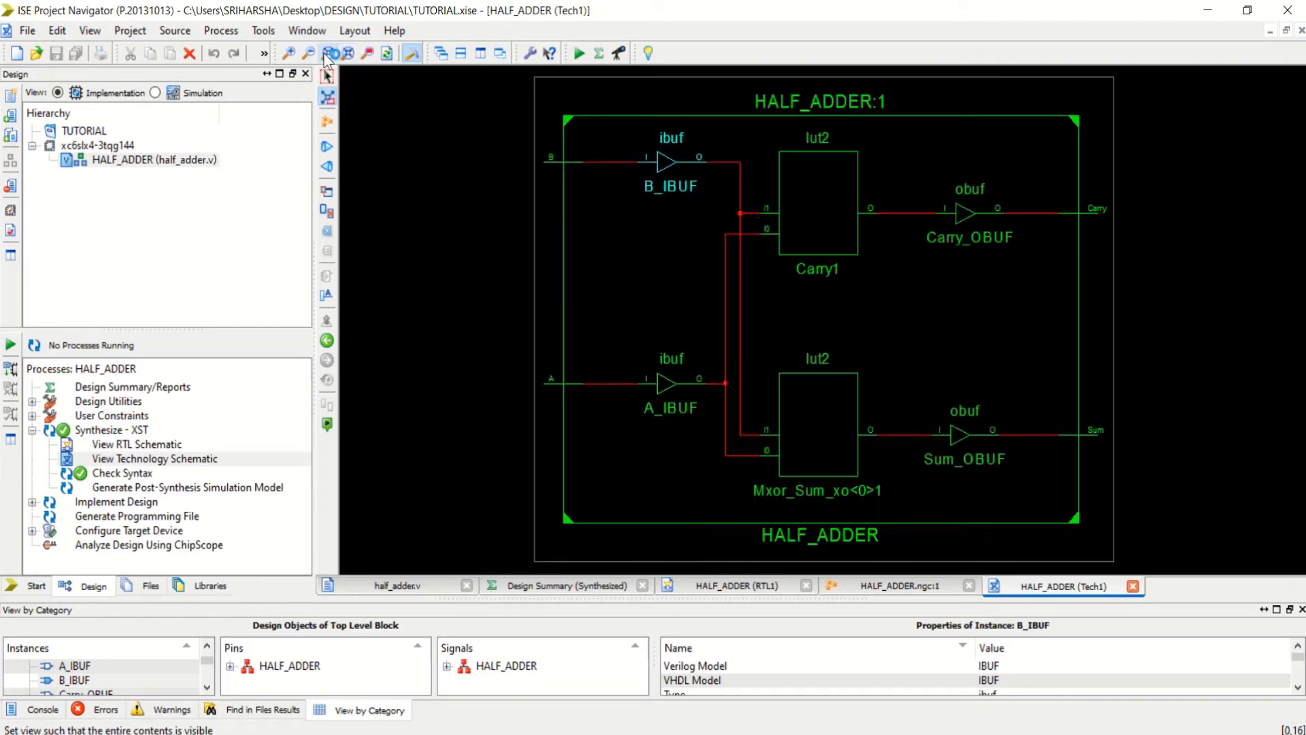
Examine the equation, truth table and Karnaugh map of the Carry1 LUT in the technology schematic
double_click(811, 212)
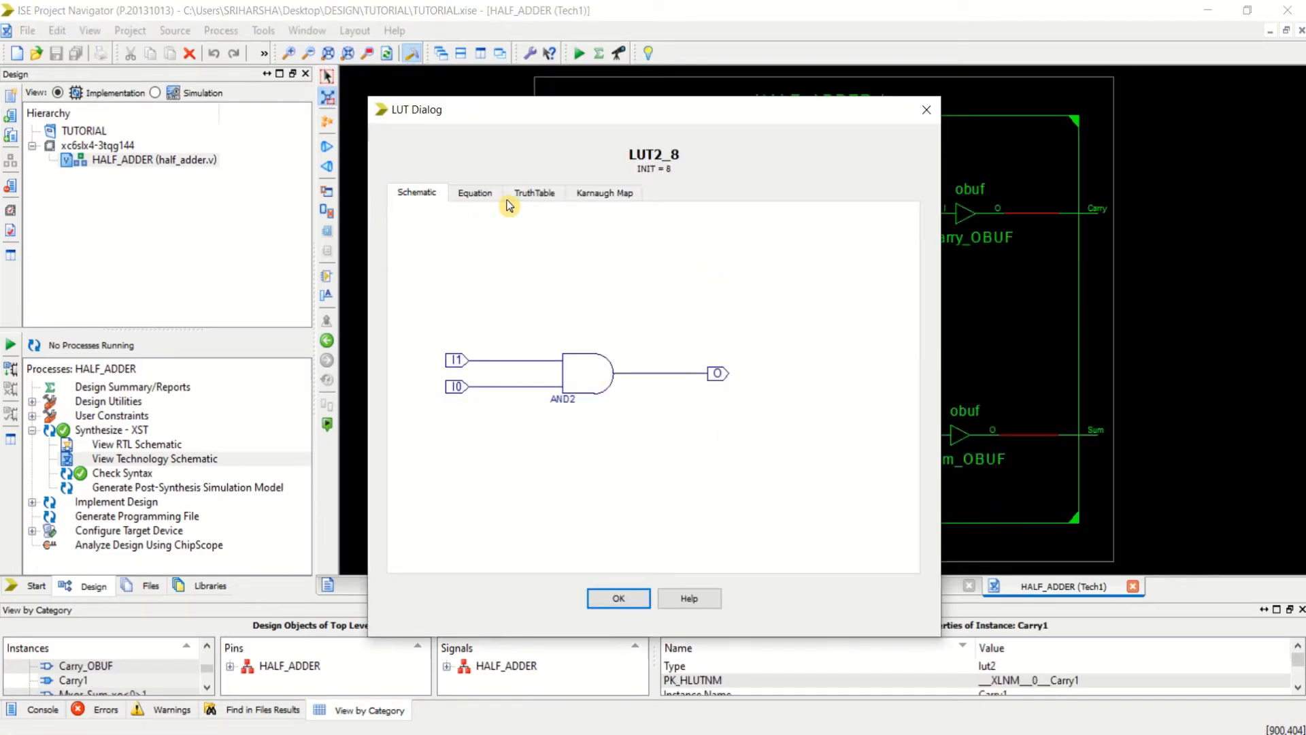
click(476, 194)
click(543, 195)
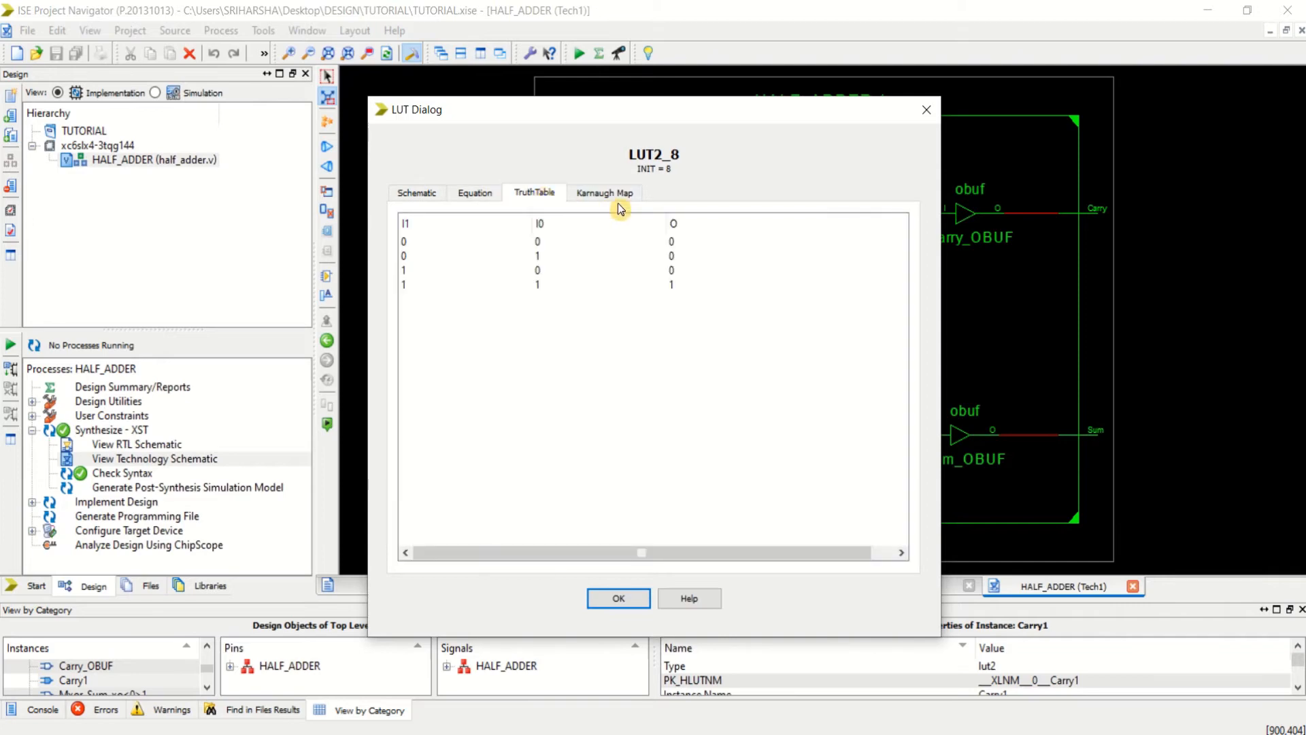
click(614, 194)
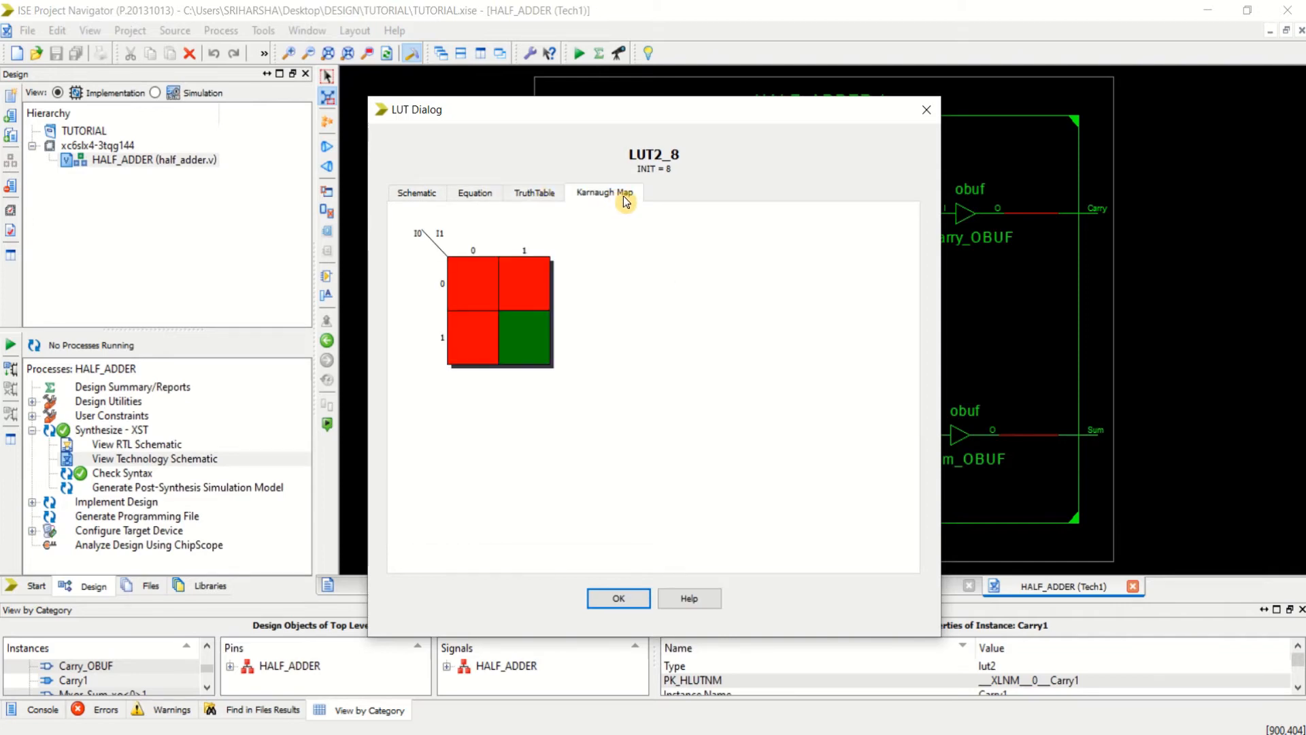
click(926, 110)
Examine the schematic, equation, truth table and Karnaugh map of the Mxor_Sum LUT, and close the View by Category panel
click(832, 396)
double_click(831, 394)
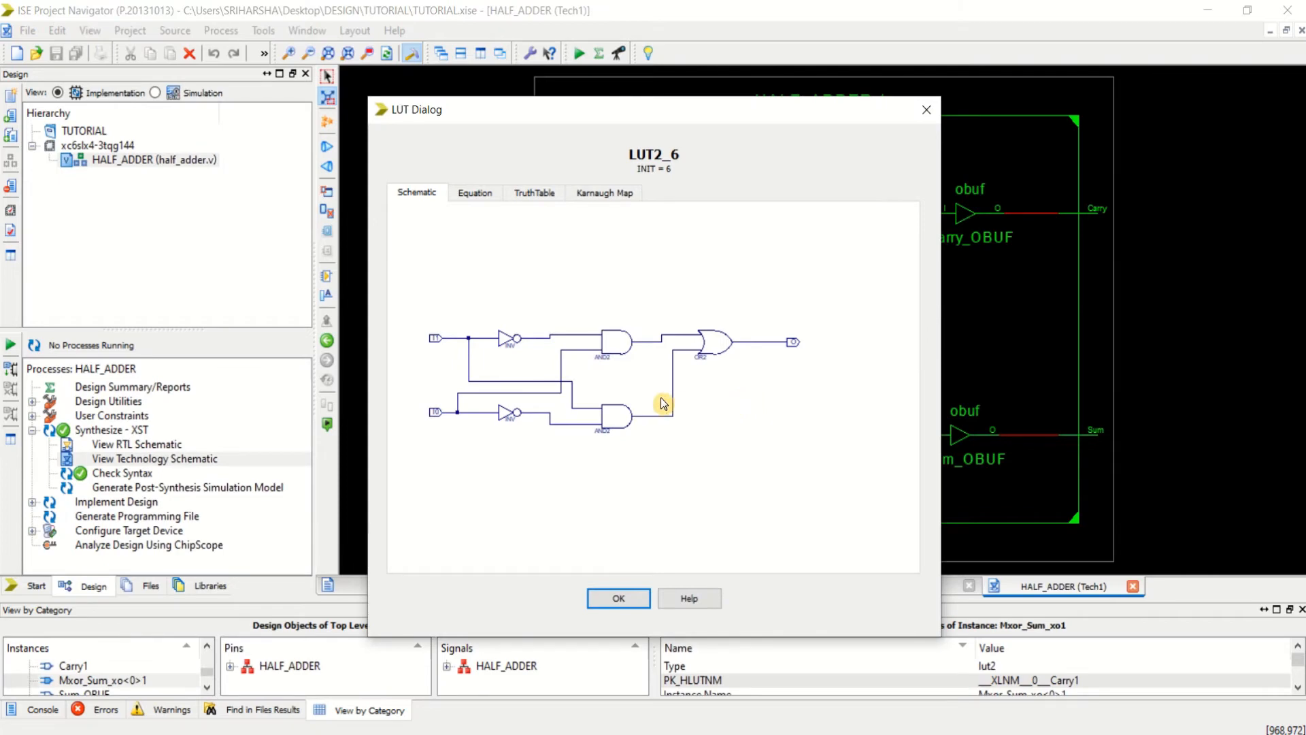
click(475, 194)
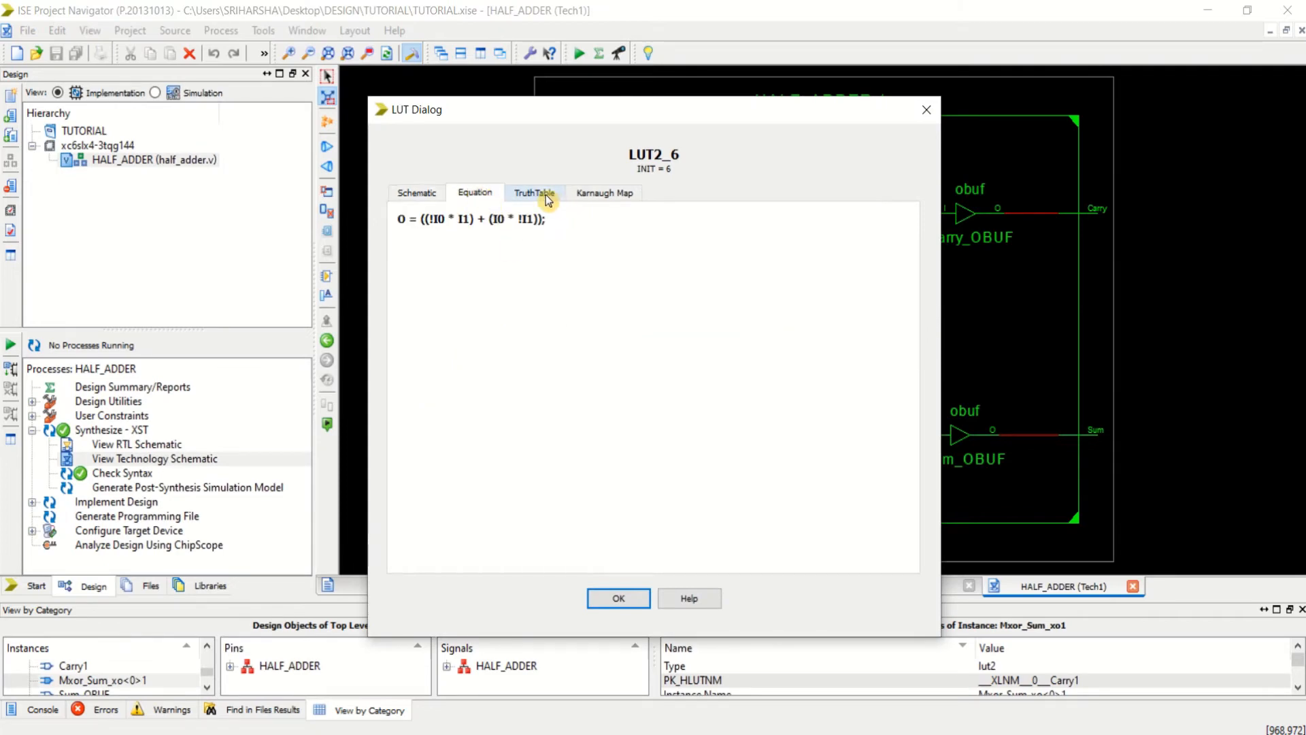
click(542, 196)
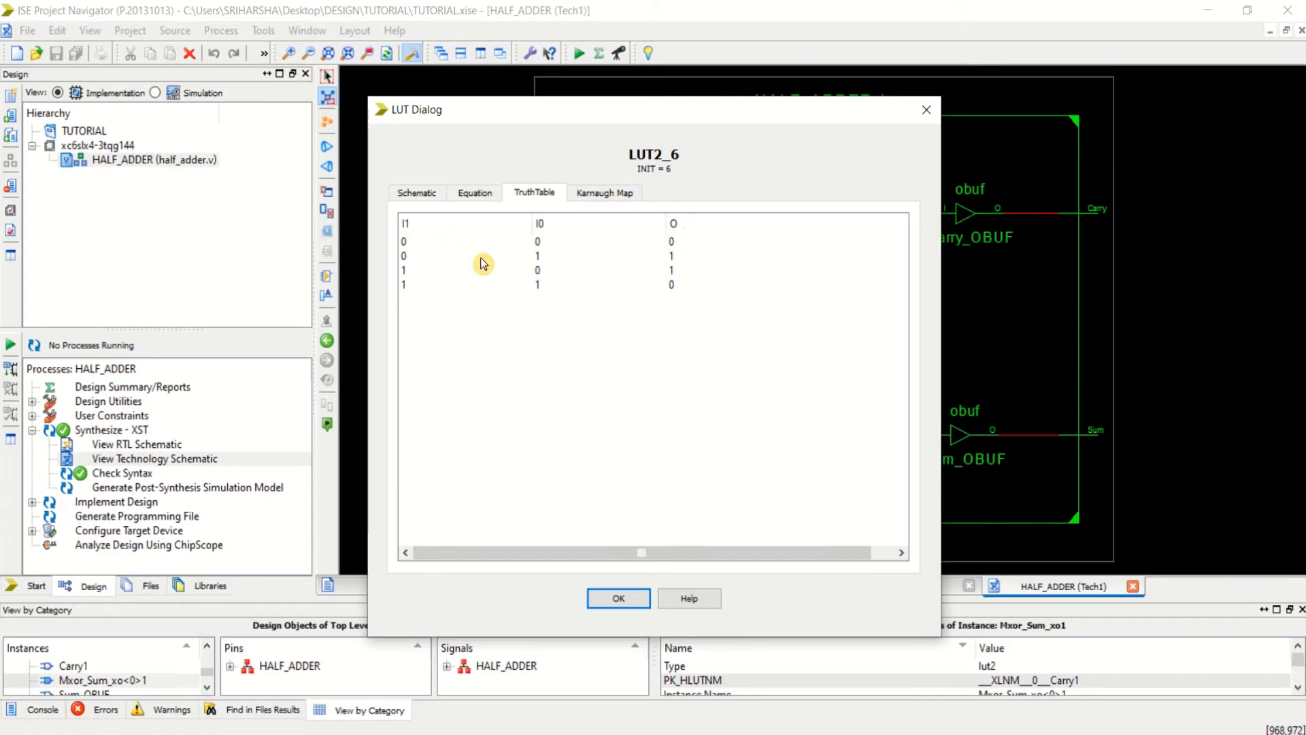
click(610, 195)
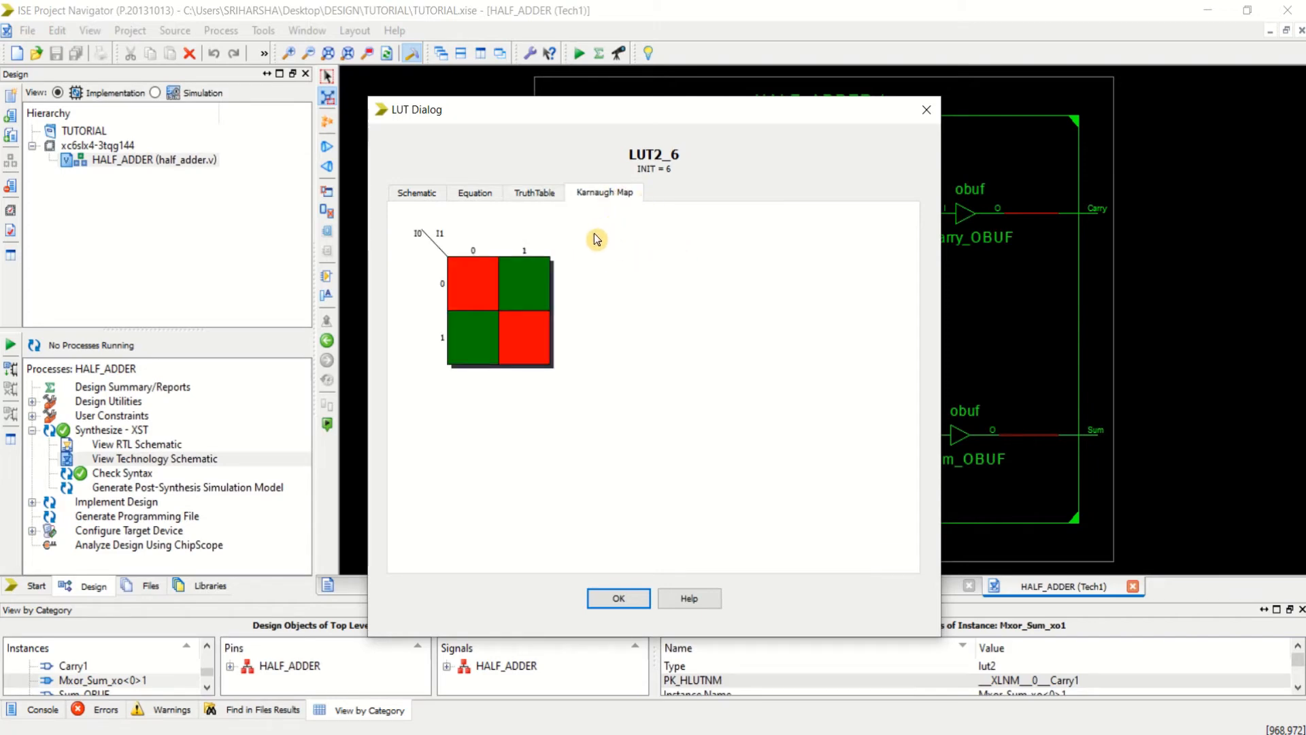
click(926, 109)
double_click(794, 419)
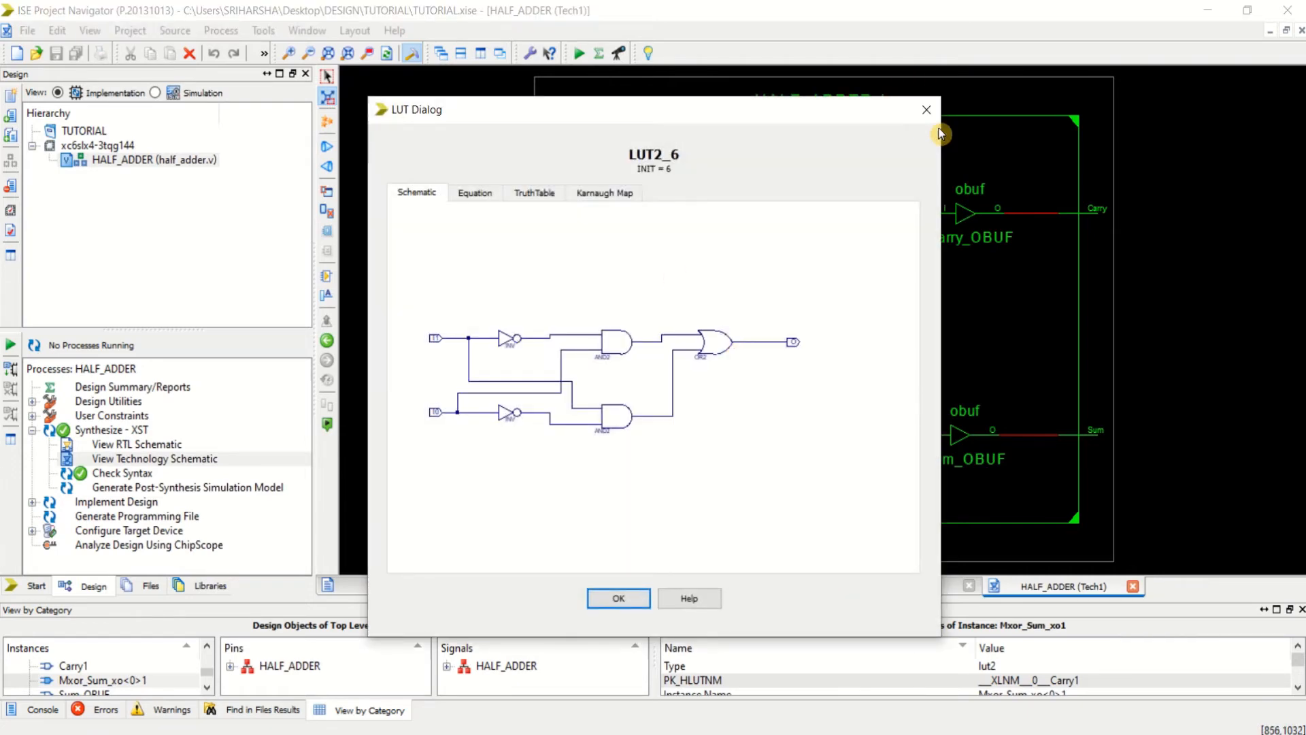
click(915, 114)
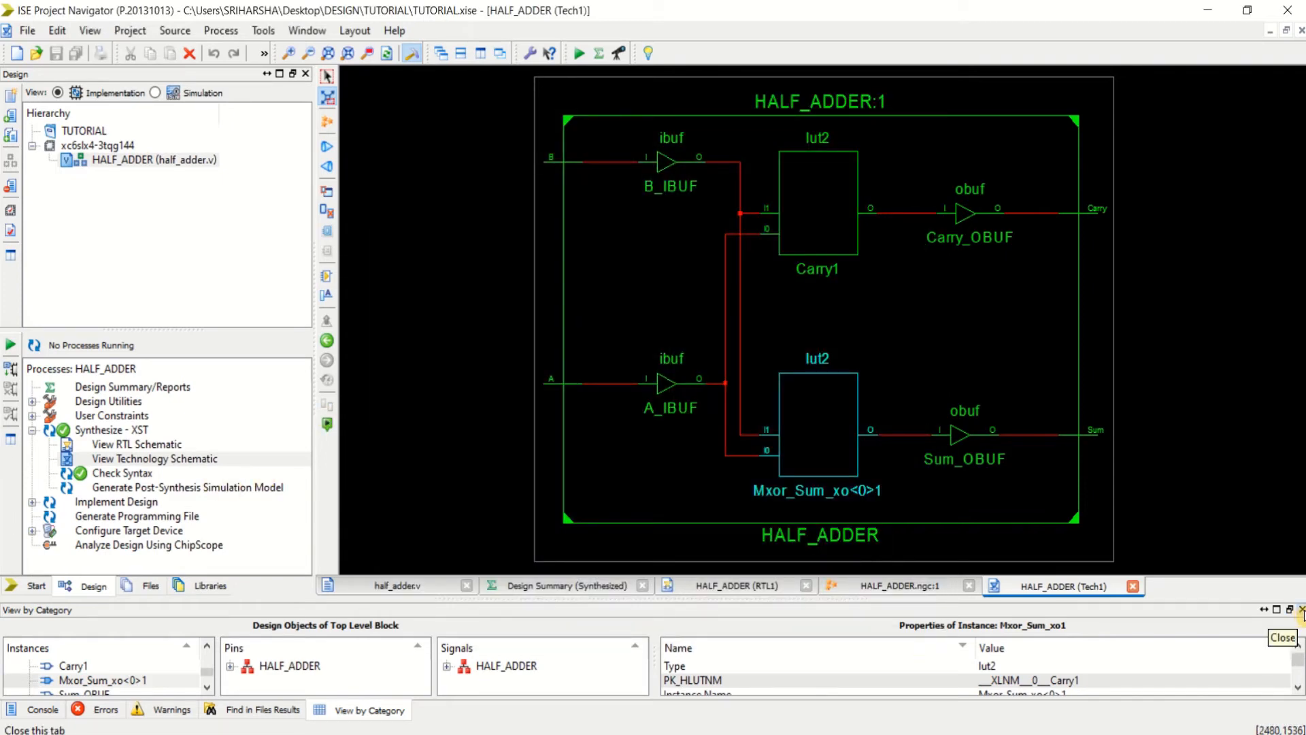
click(1301, 609)
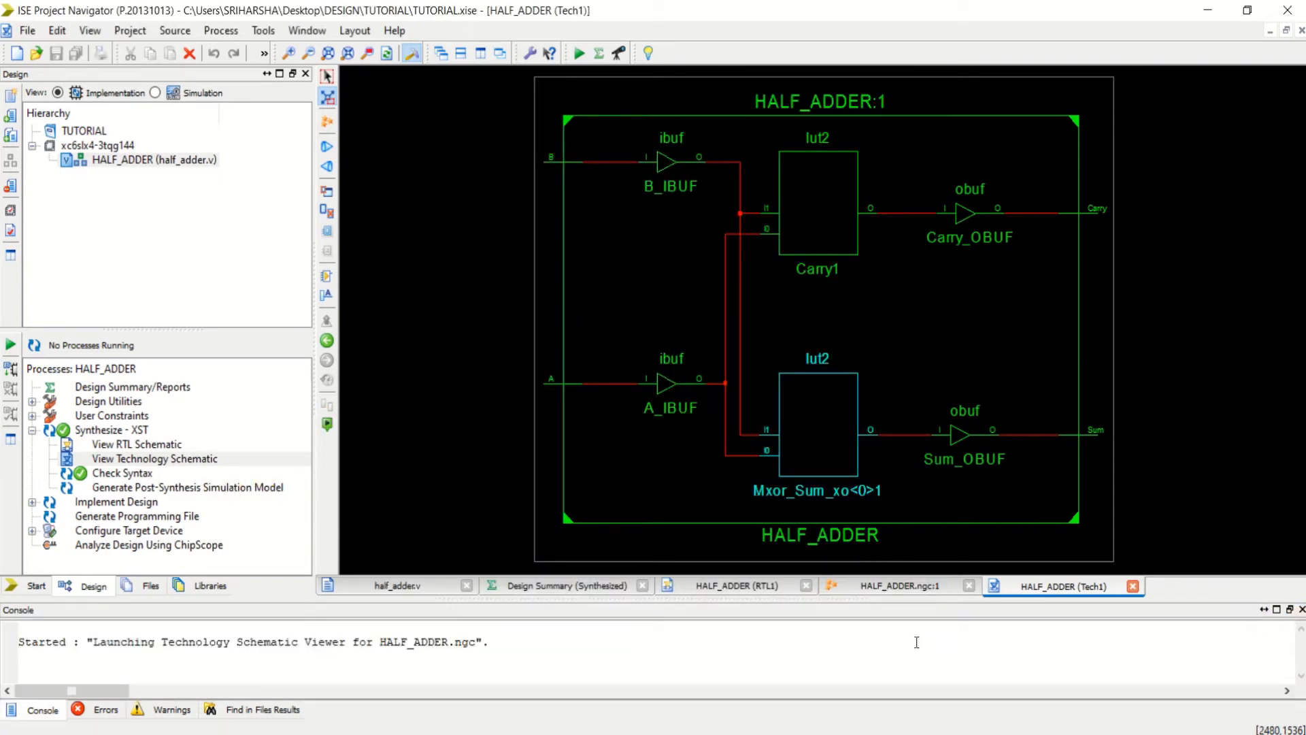
Add a new Verilog Test Fixture source named stimulus to the project, associated with HALF_ADDER
click(9, 100)
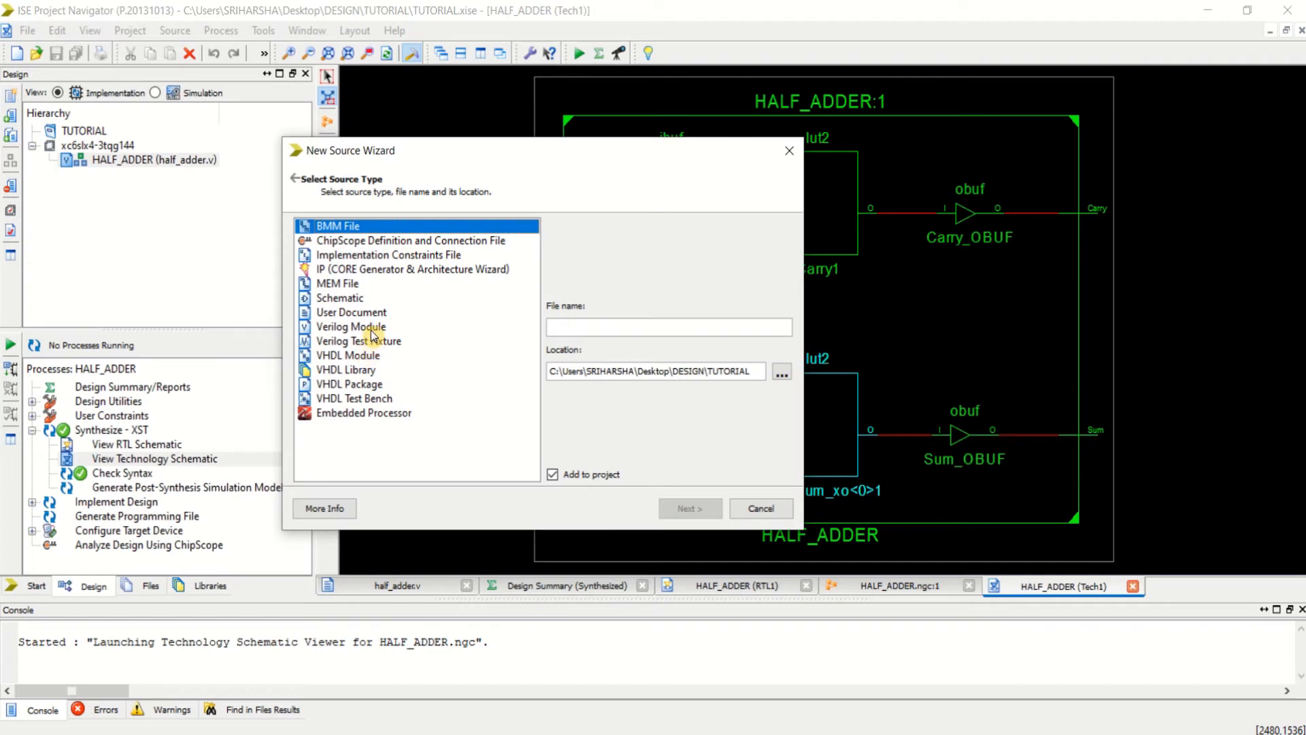
click(365, 342)
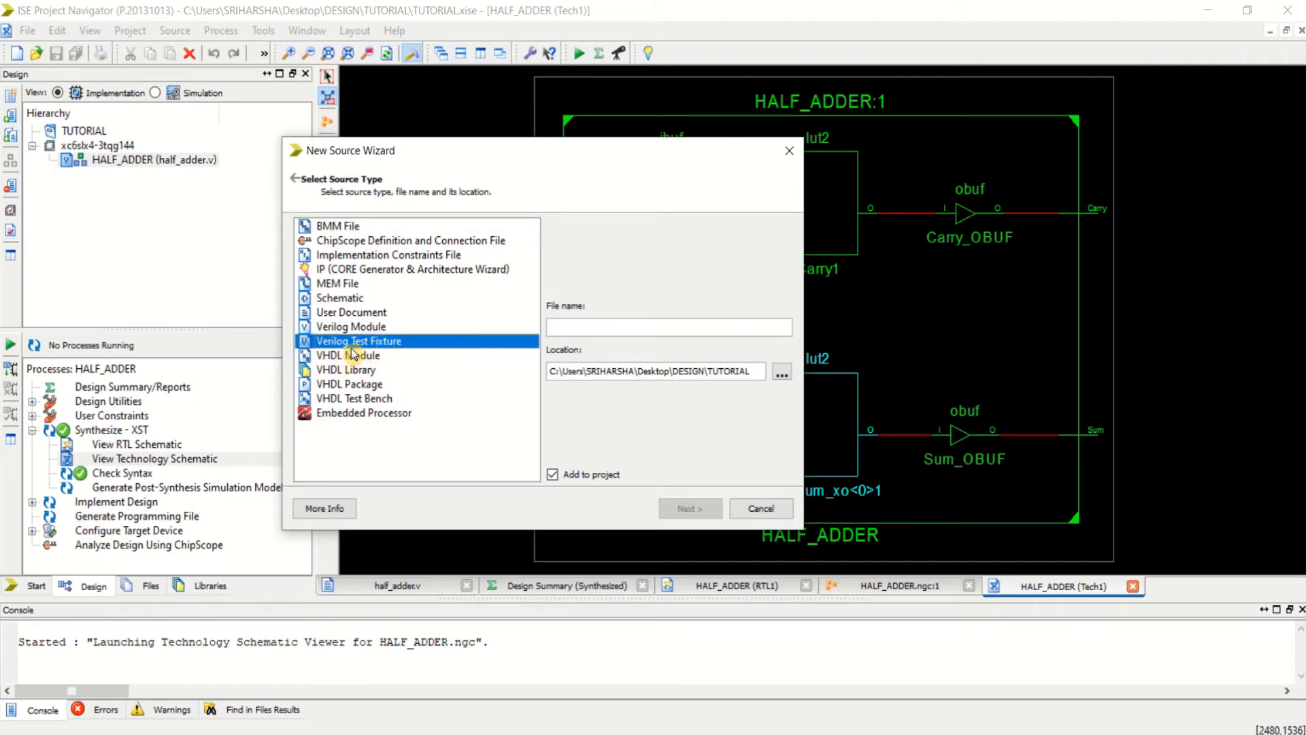
click(572, 330)
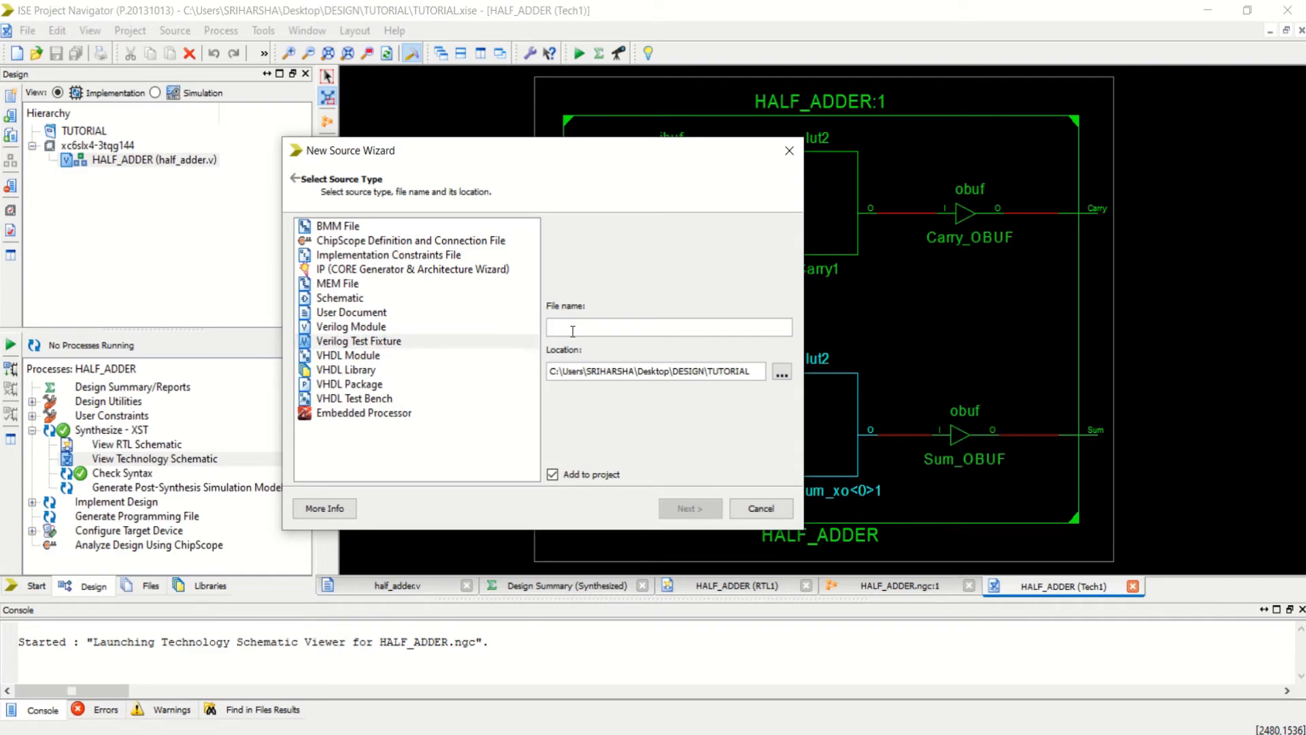
text(stimulus)
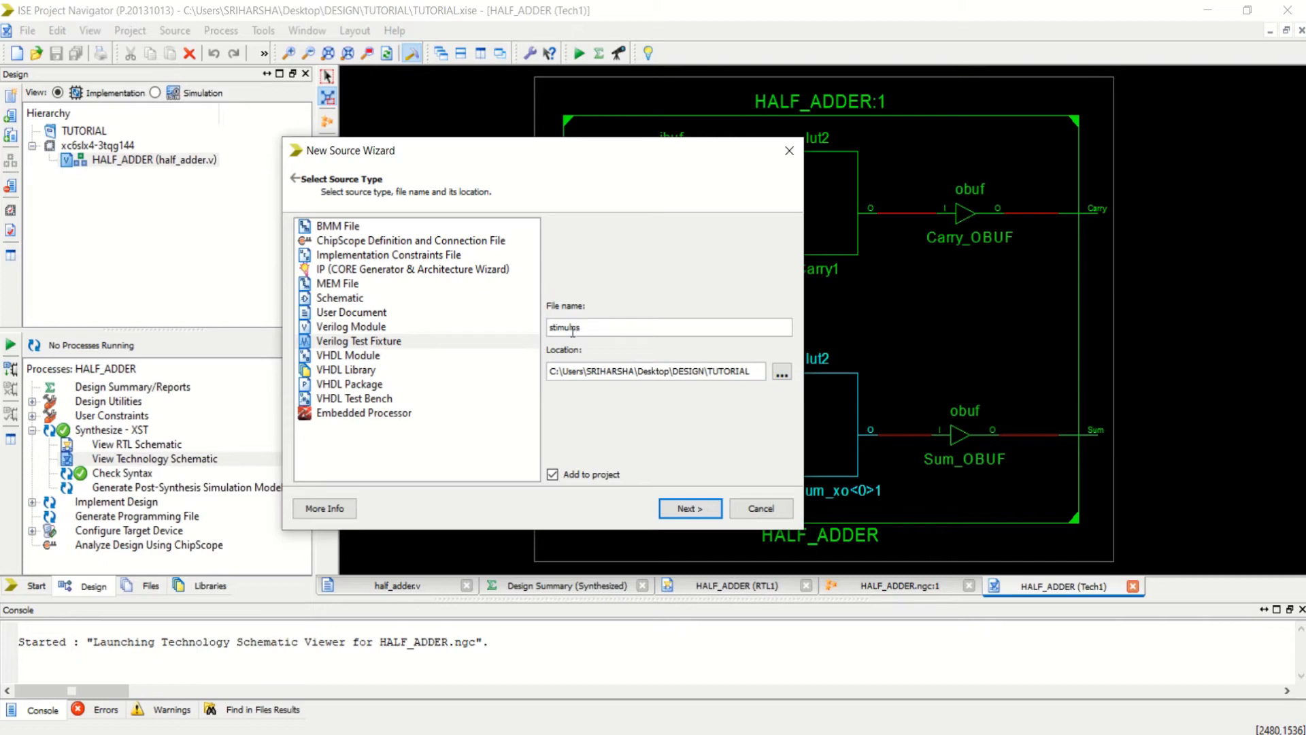
click(687, 506)
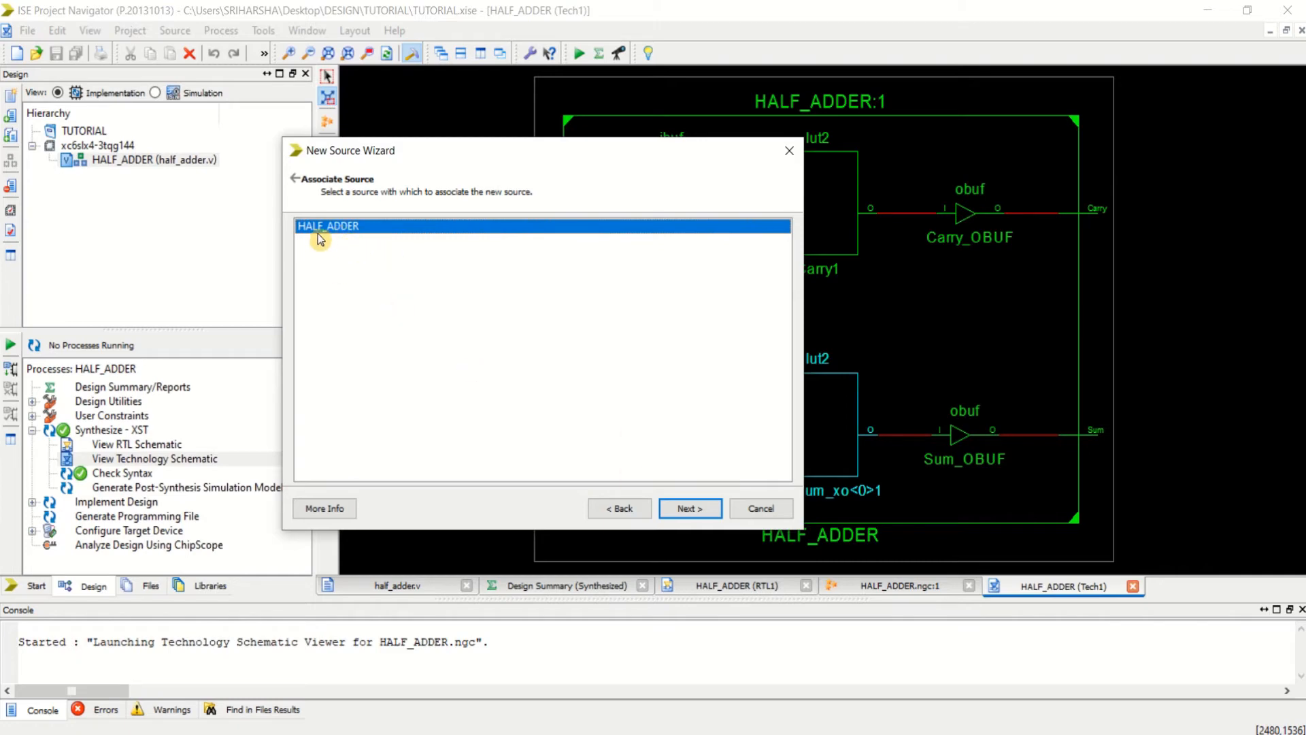
click(690, 510)
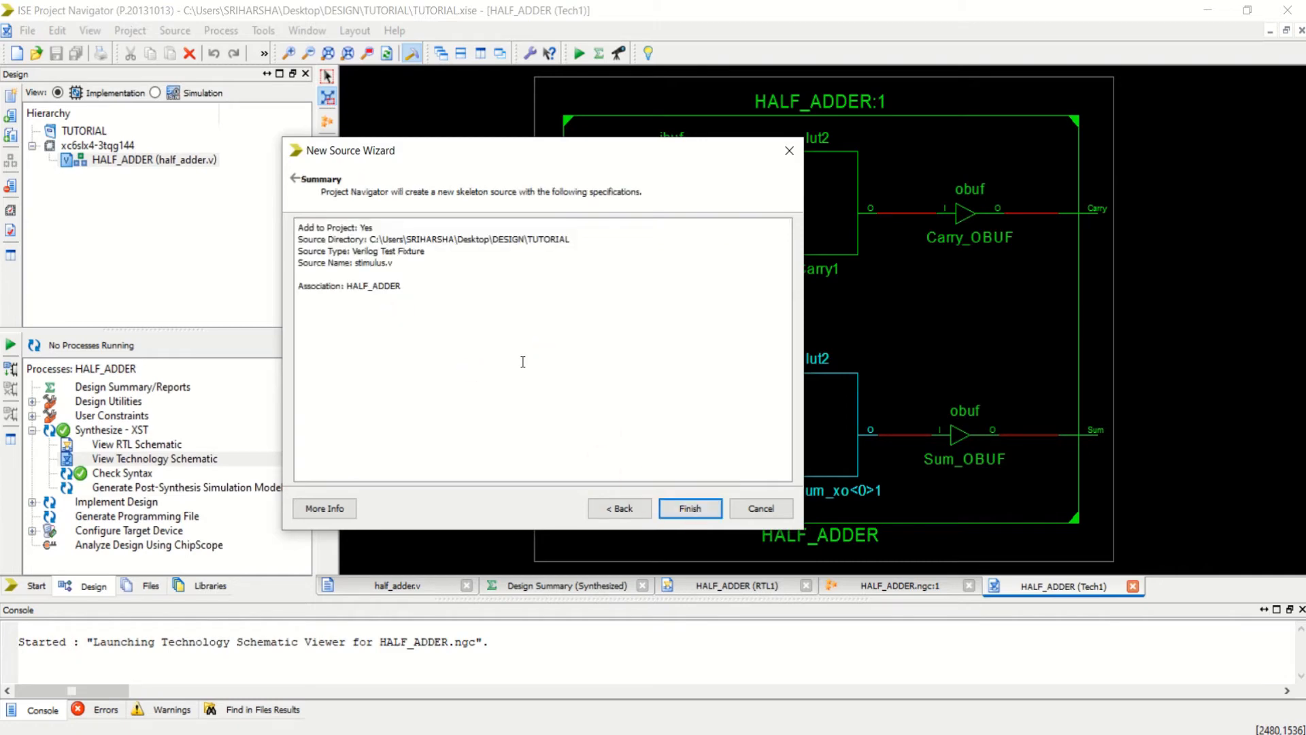
click(688, 506)
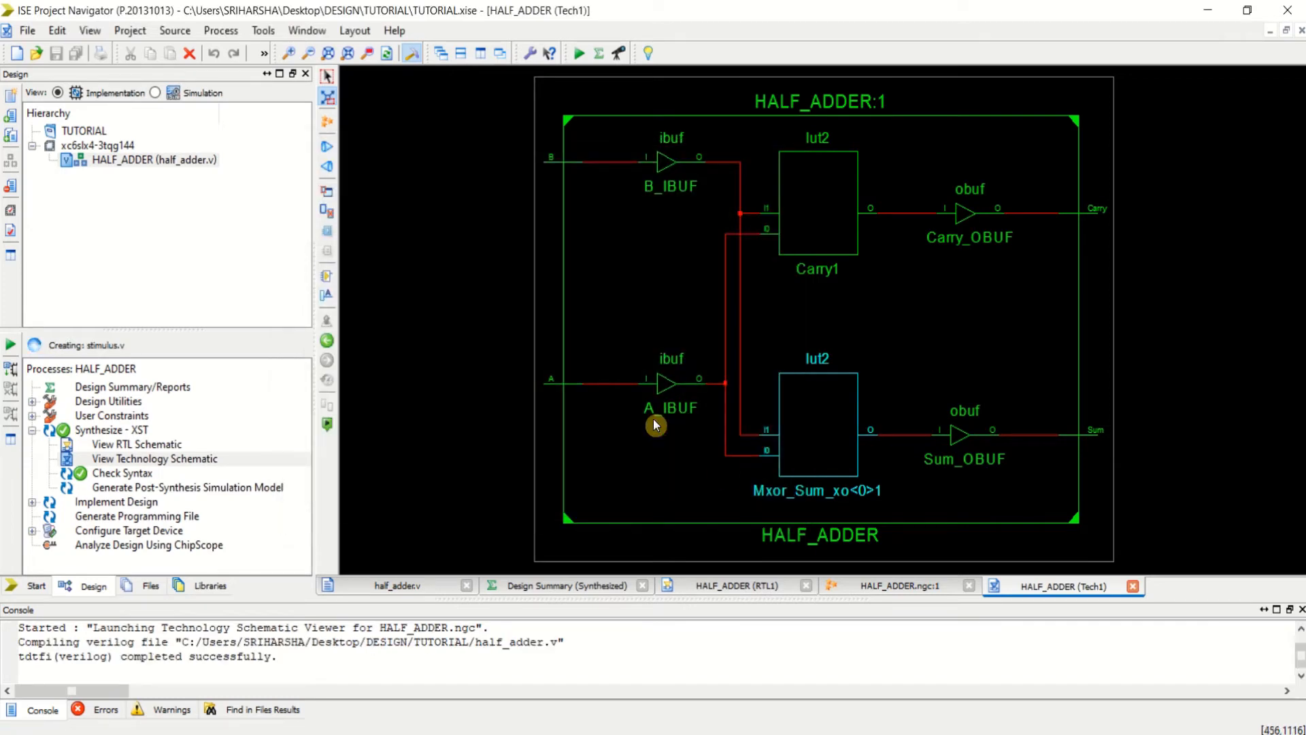
Join the A = 0; and B = 0; assignments onto one line in the initial block of stimulus.v
scroll(633, 381, down, 7)
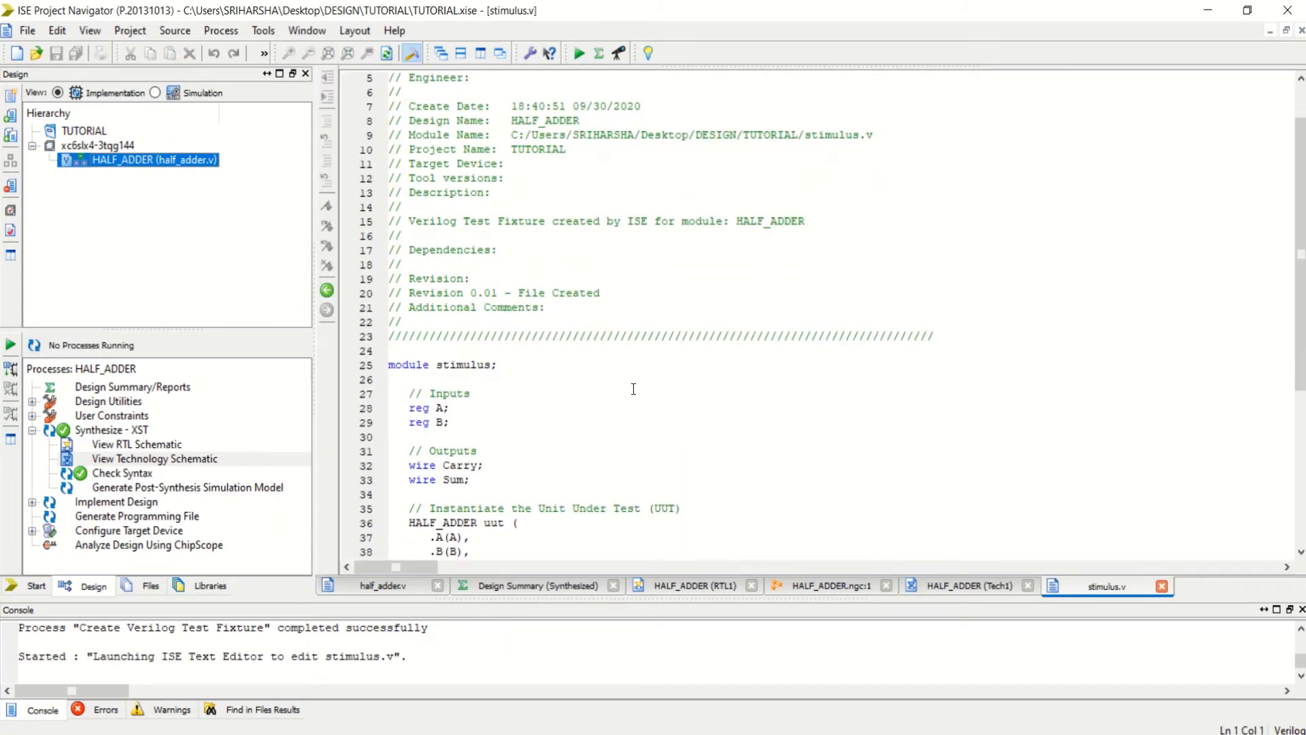
scroll(545, 414, down, 1)
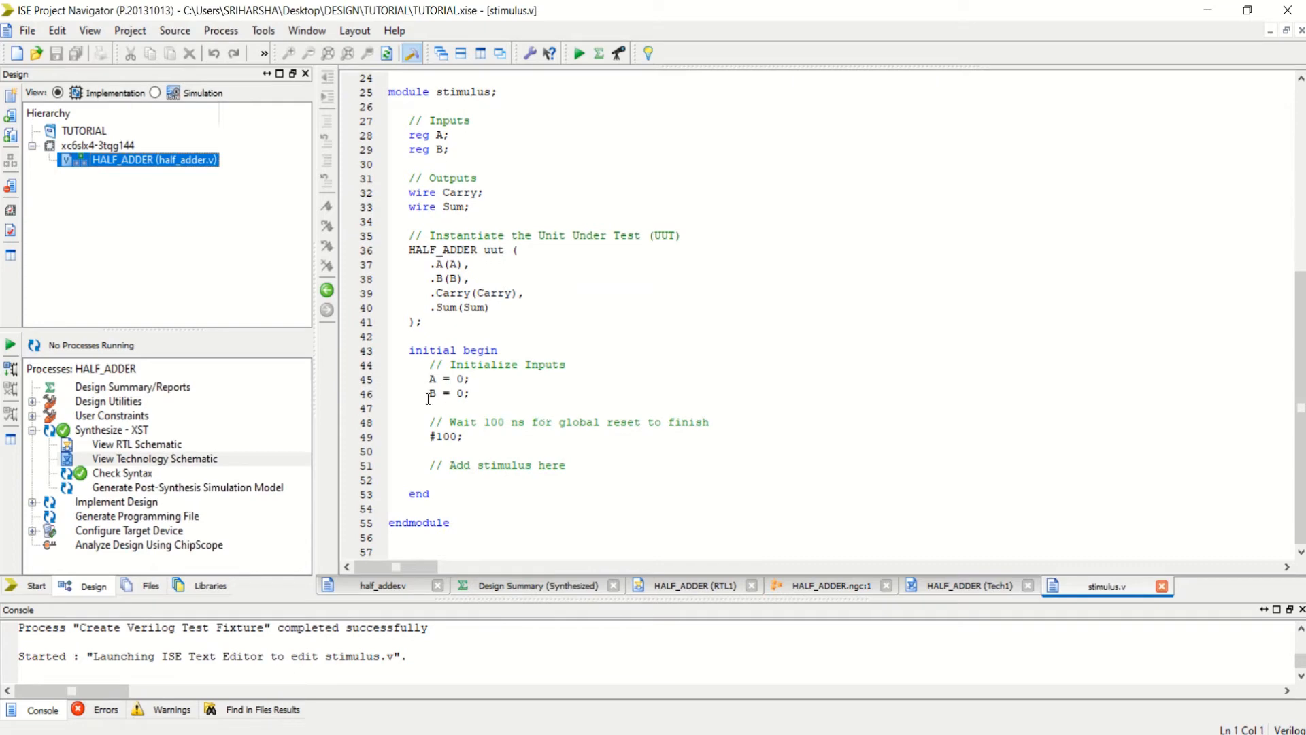
click(499, 383)
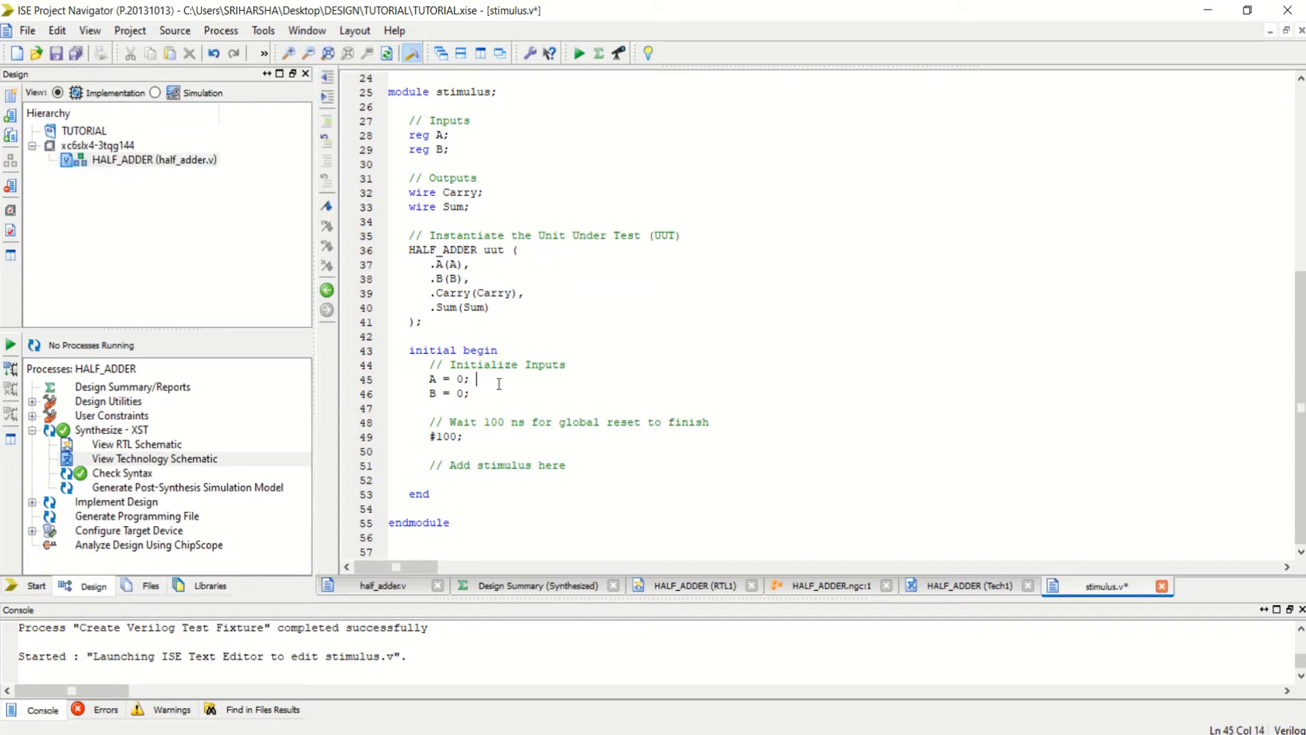
key(Delete)
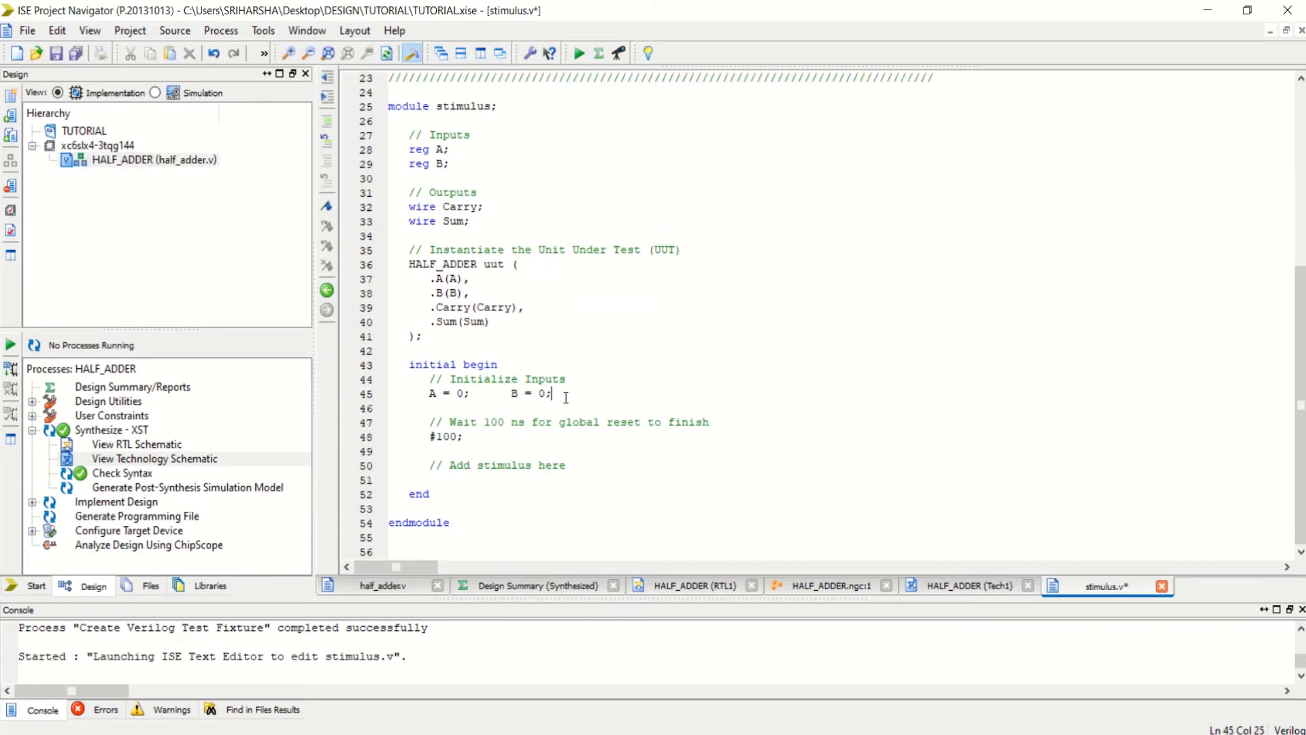
Add the line "#10 A = 0; B = 1;" below the A = 0; B = 0; assignments, reusing their text and aligning the columns
drag(565, 398, 420, 398)
key(ctrl+c)
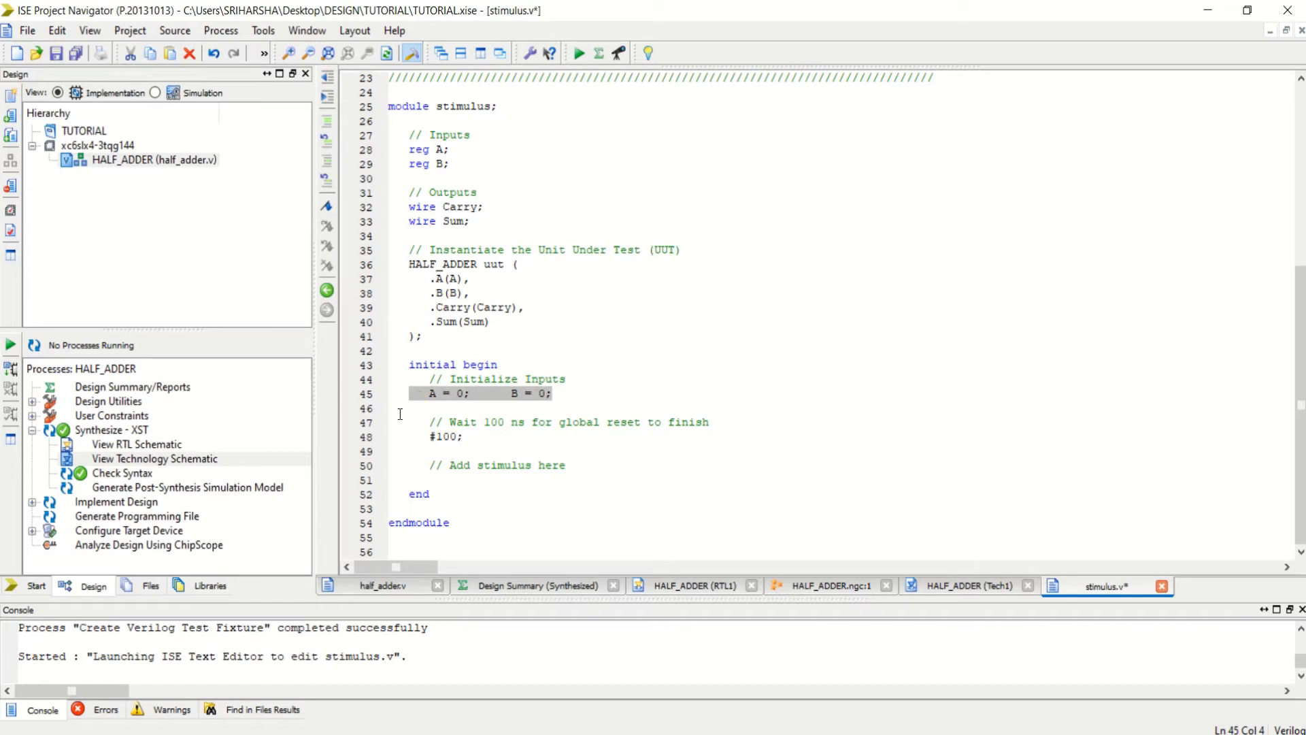
click(400, 412)
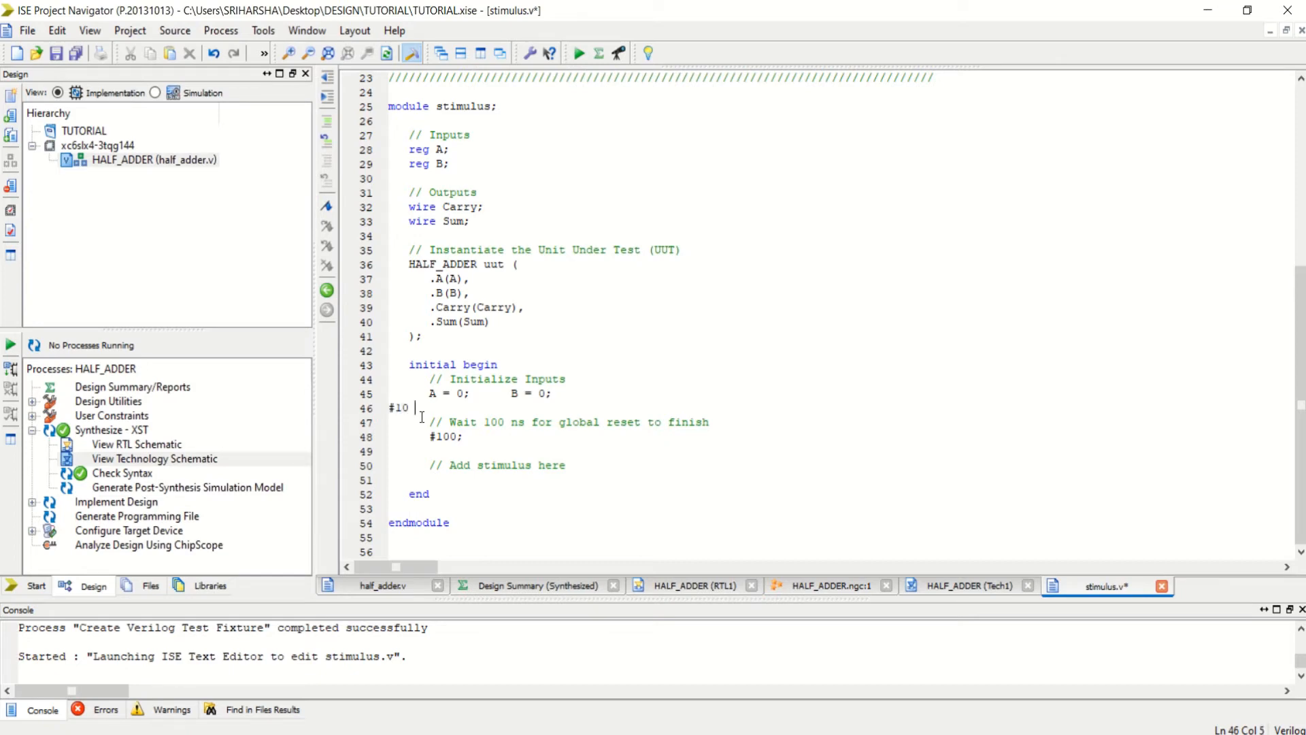
drag(430, 394, 534, 396)
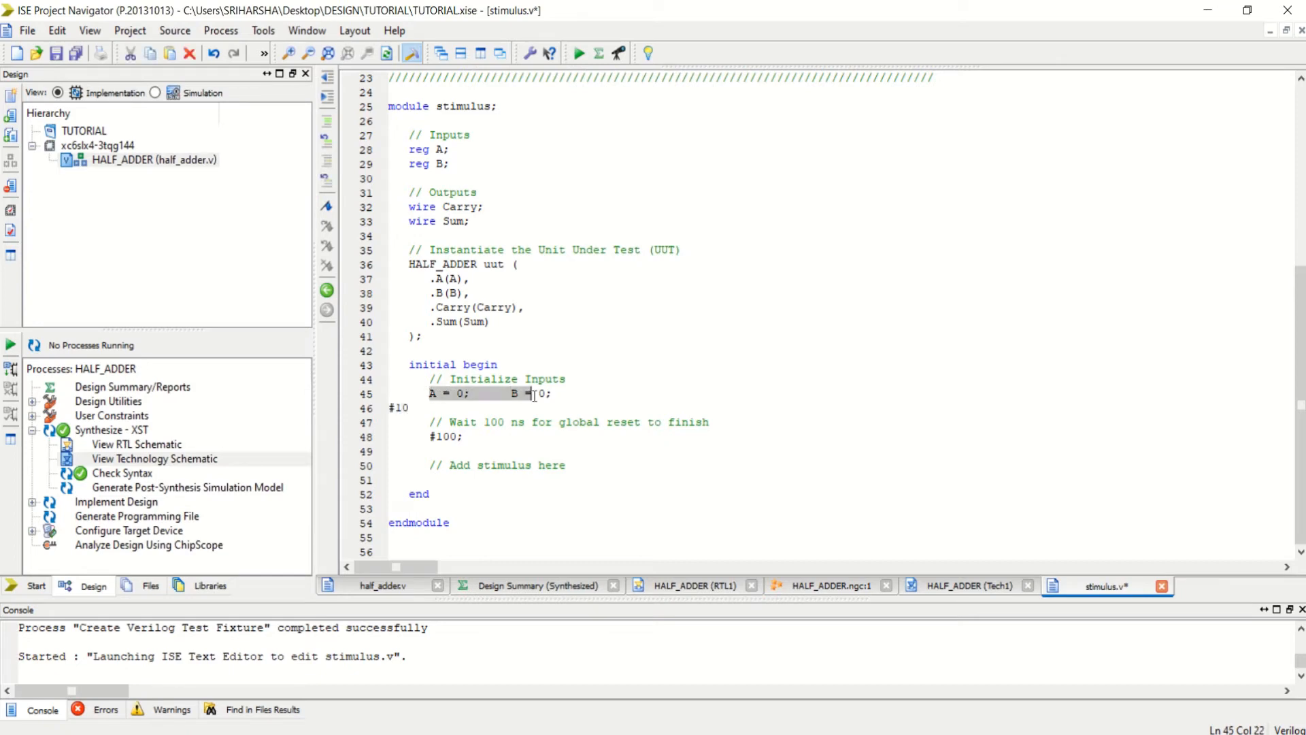
click(421, 407)
key(ctrl+v)
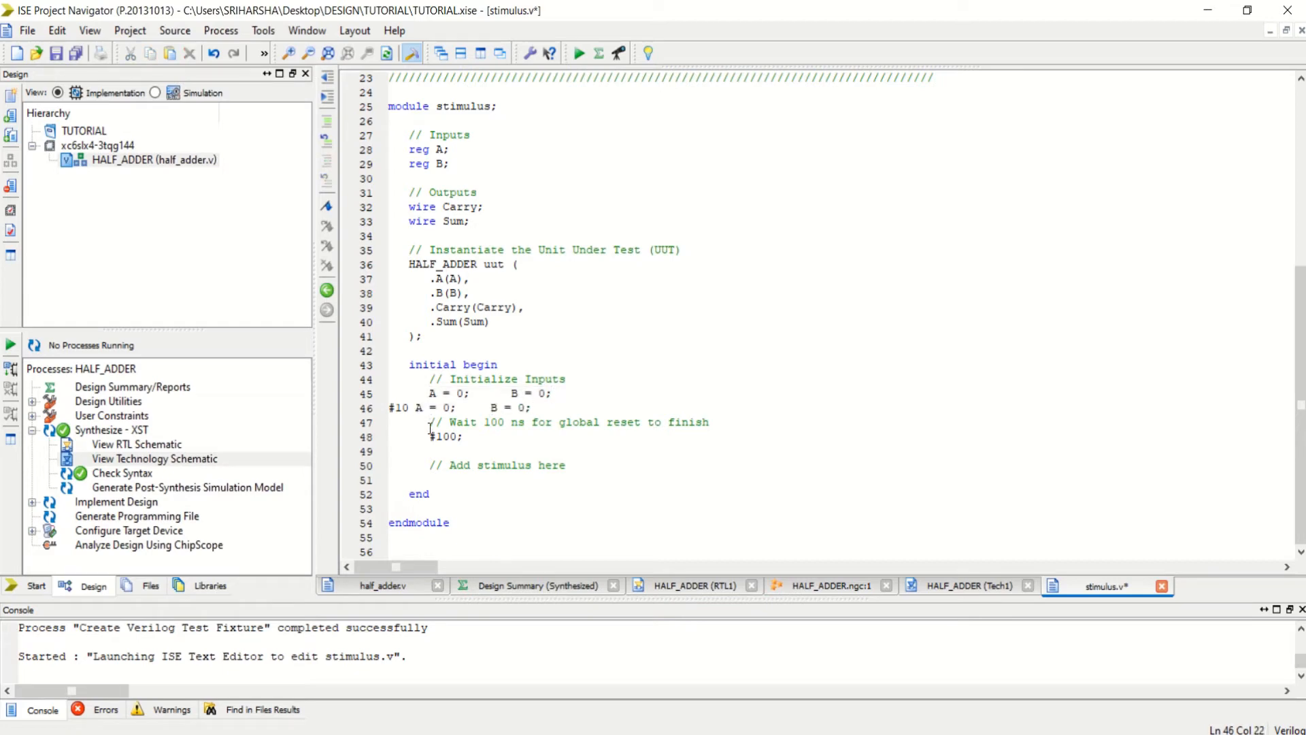
click(419, 411)
key(space)
key(space)
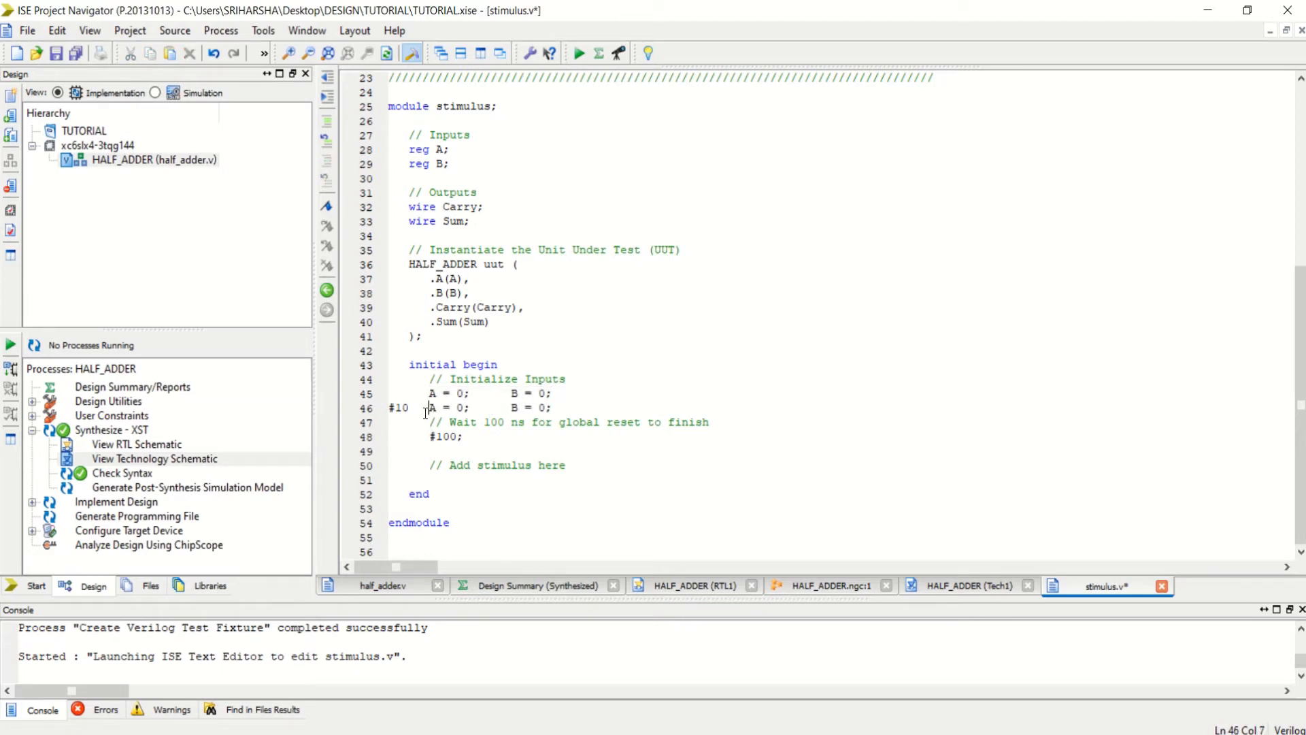
double_click(544, 407)
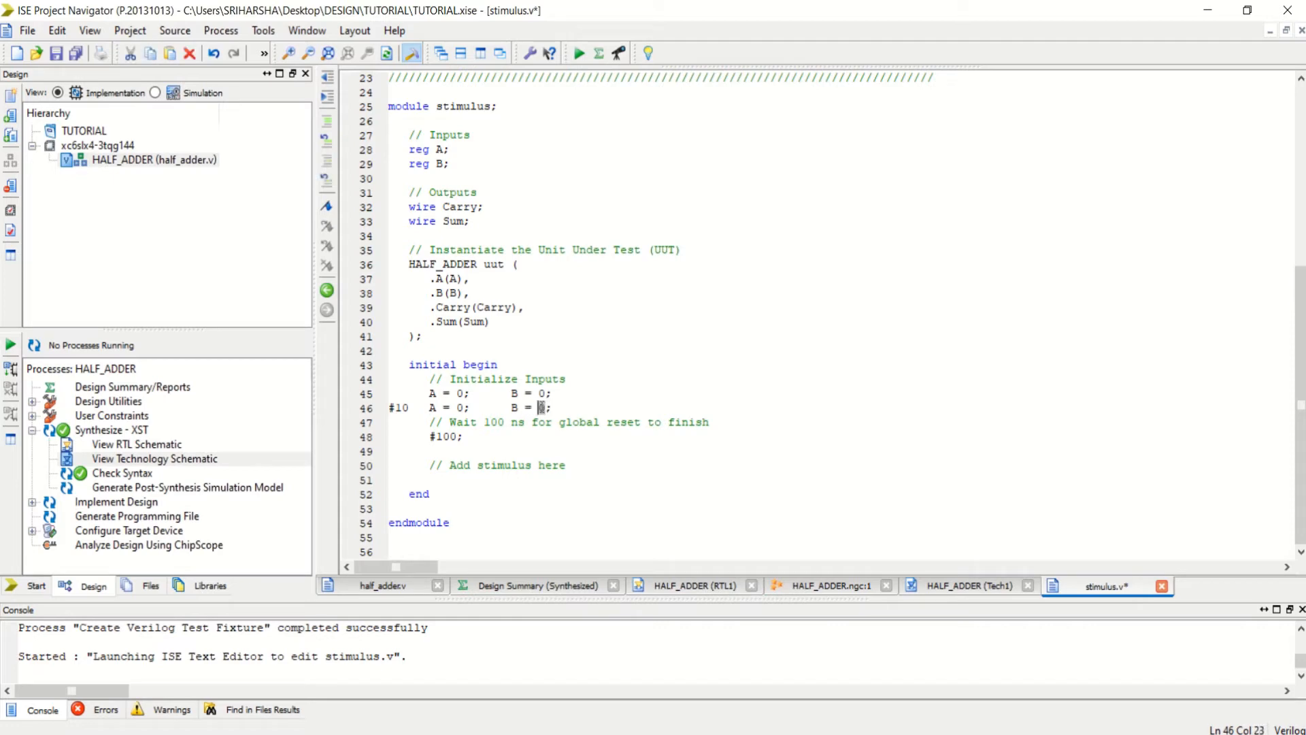
text(1)
Duplicate the #10 stimulus line below itself and change the copy to A = 1; B = 0;
drag(551, 408, 389, 415)
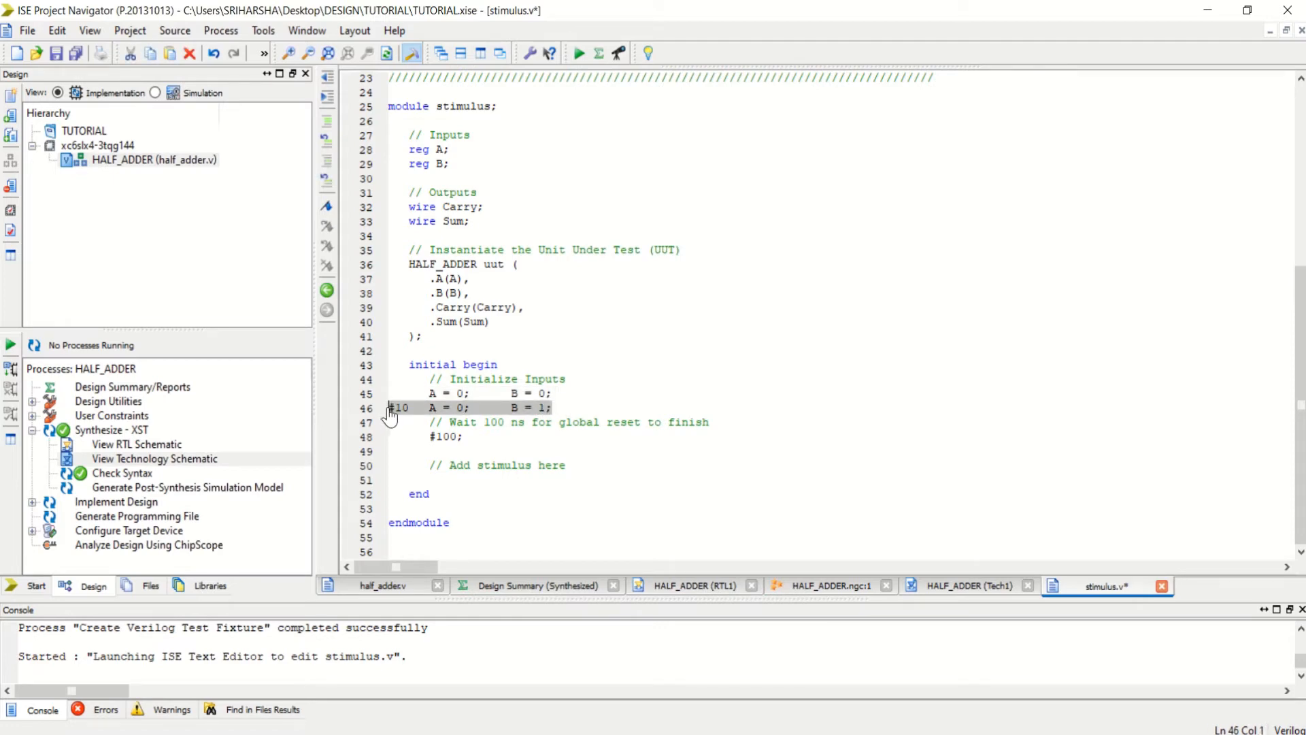
click(557, 408)
key(Return)
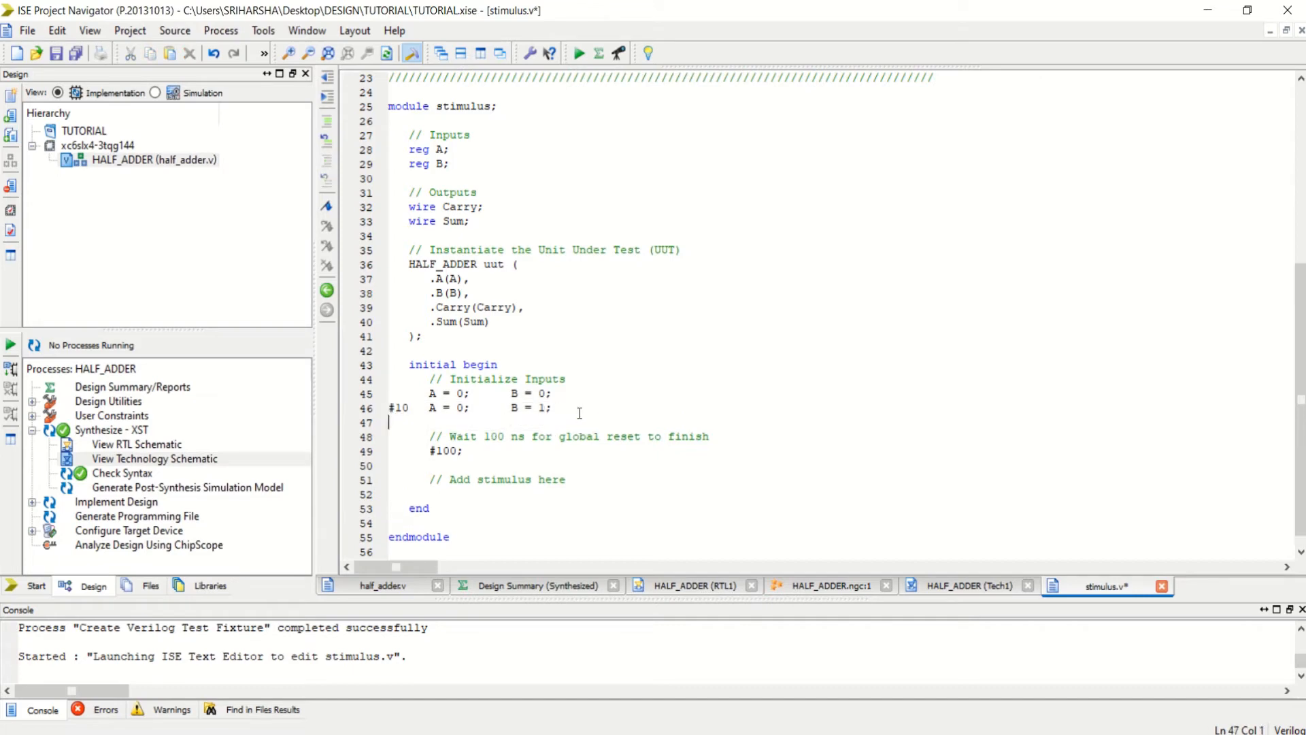
text(#10   A = 0;      B = 1;)
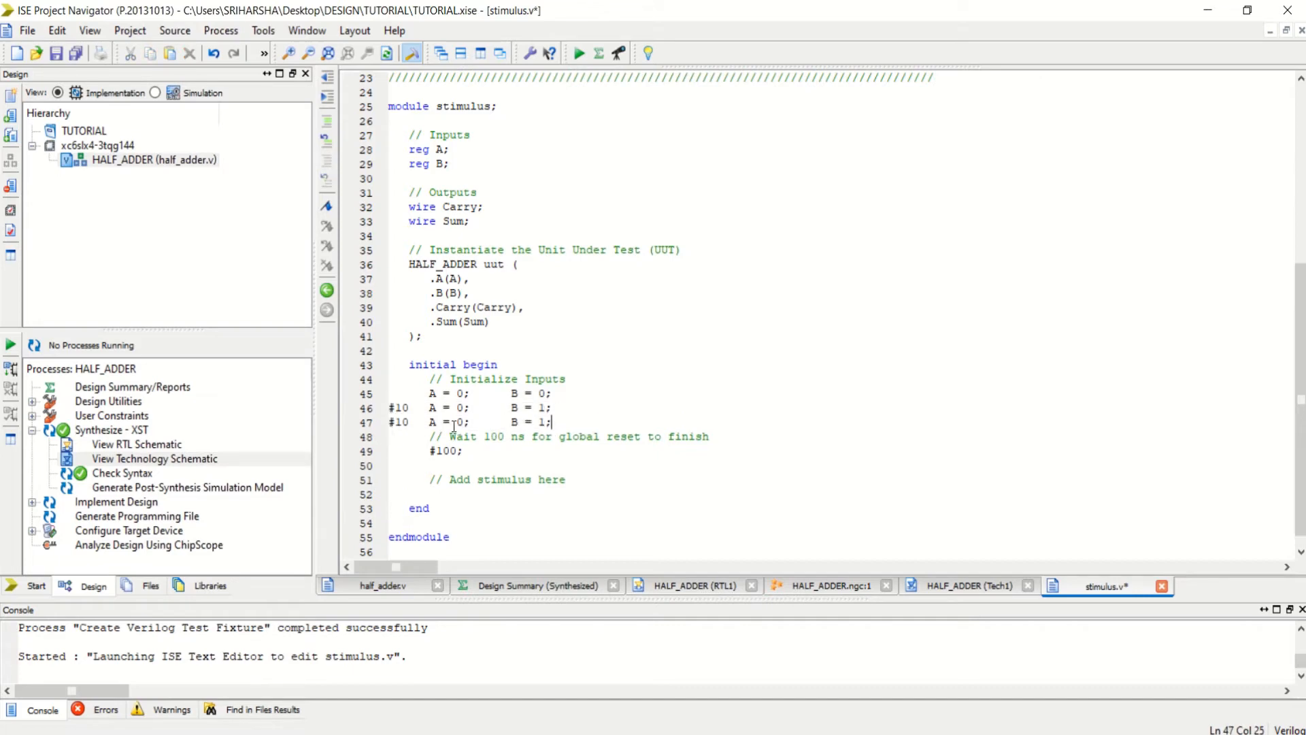
drag(457, 423, 463, 422)
text(1)
drag(545, 423, 538, 422)
text(0)
Add a further #10 stimulus line with A = 1; B = 1; below the A = 1; B = 0; line
key(Return)
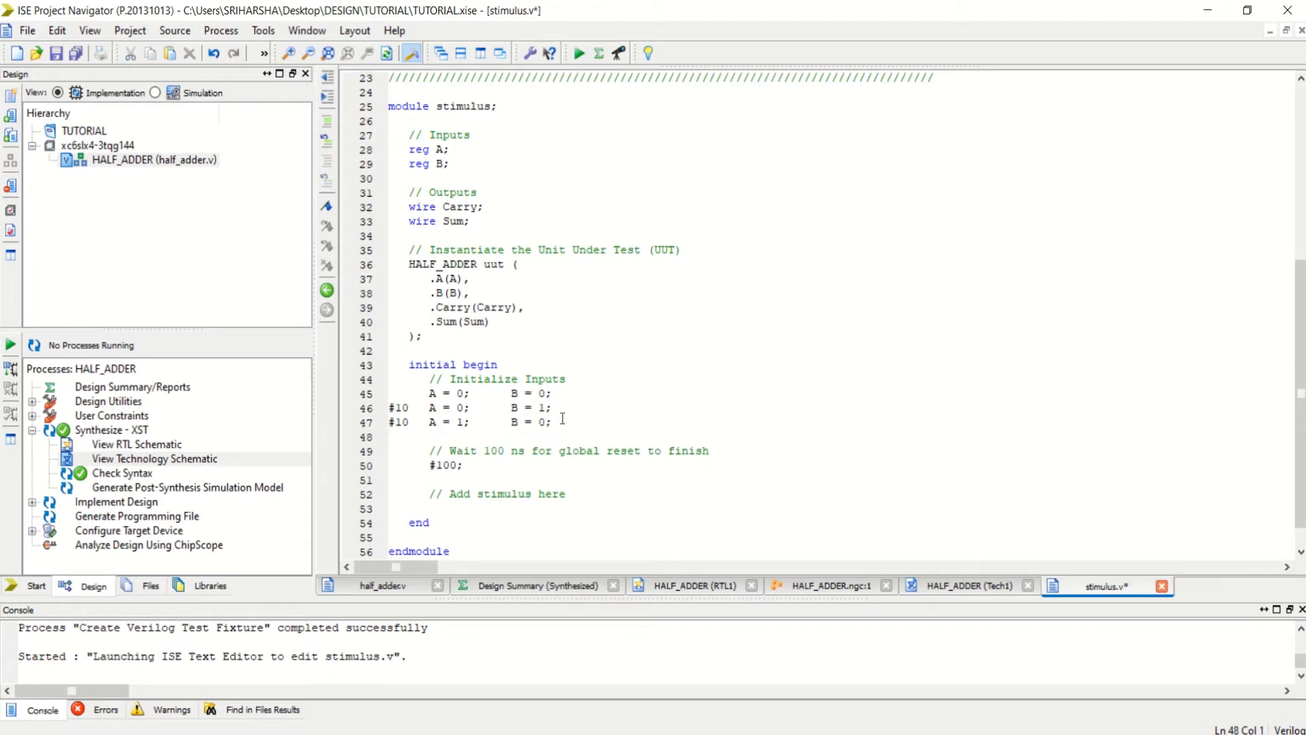
text(#10   A = 0;      B = 1;)
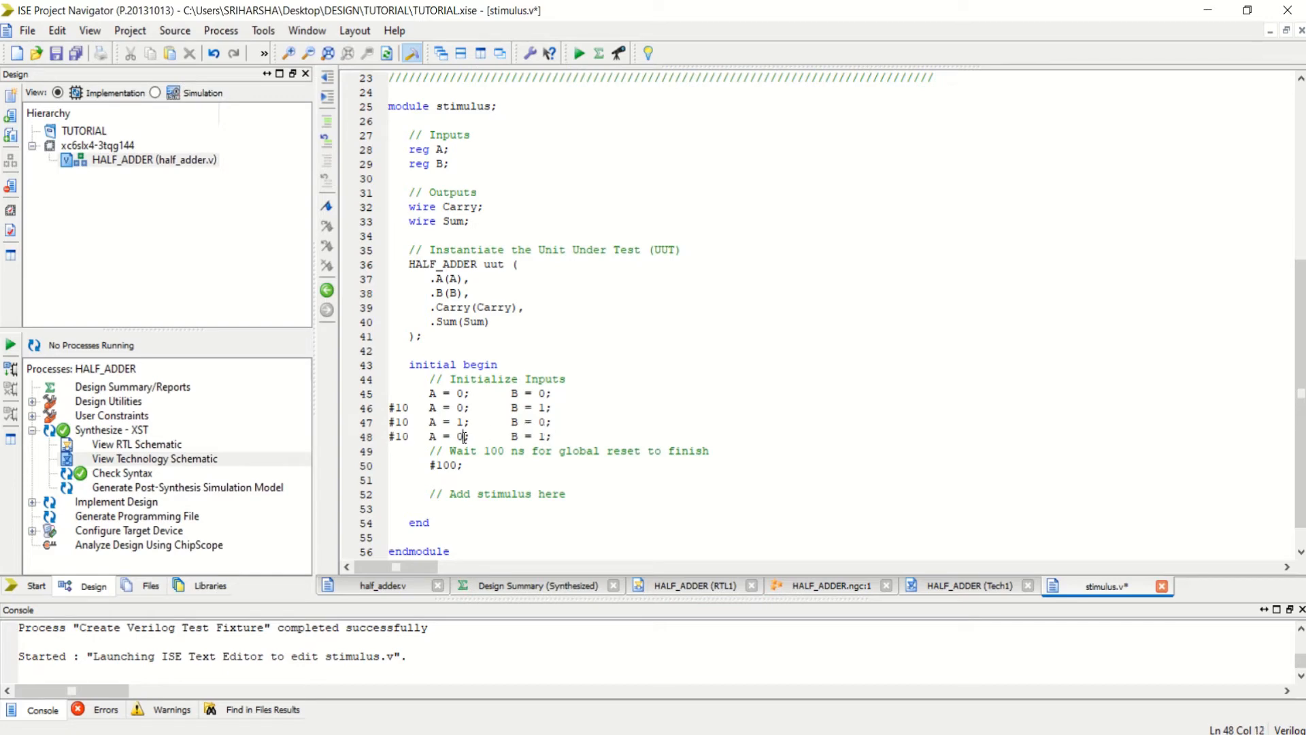
drag(464, 437, 458, 437)
text(1)
End the stimulus sequence with the line "#10 $finish;" and save stimulus.v
key(Return)
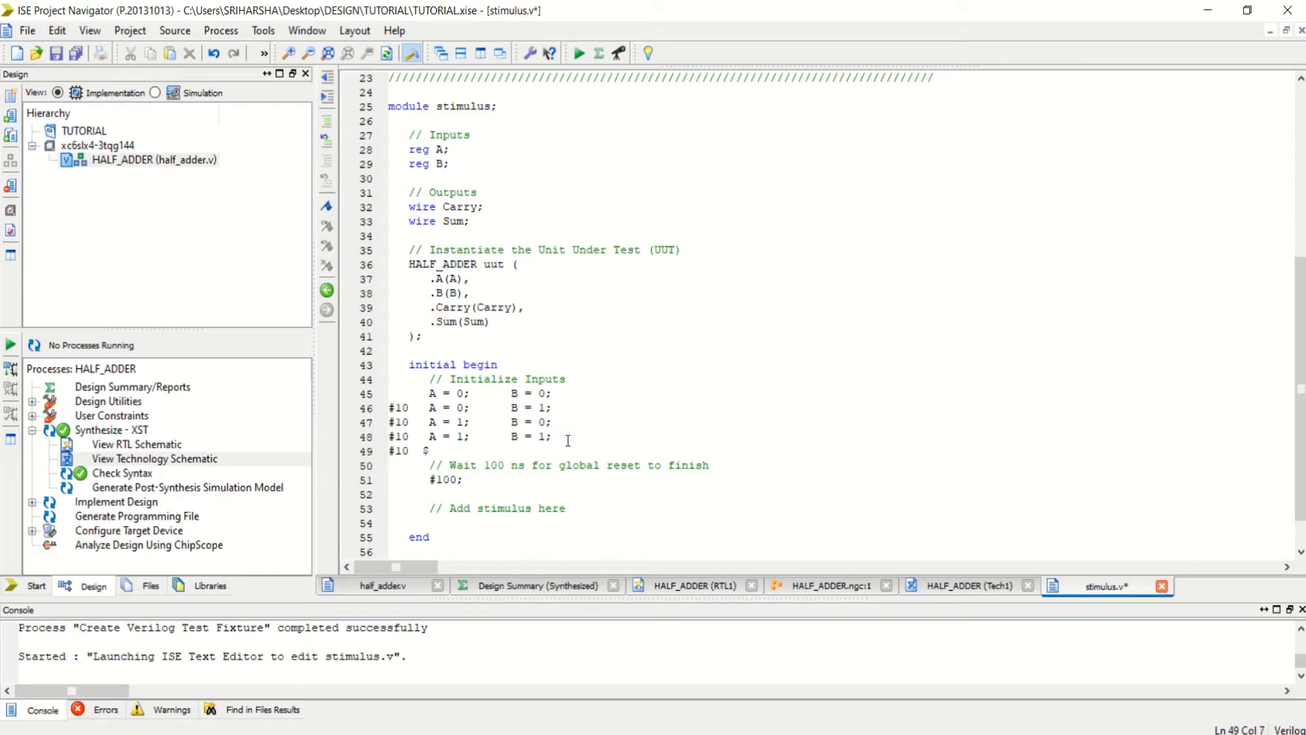
text(nish;)
scroll(396, 506, down, 1)
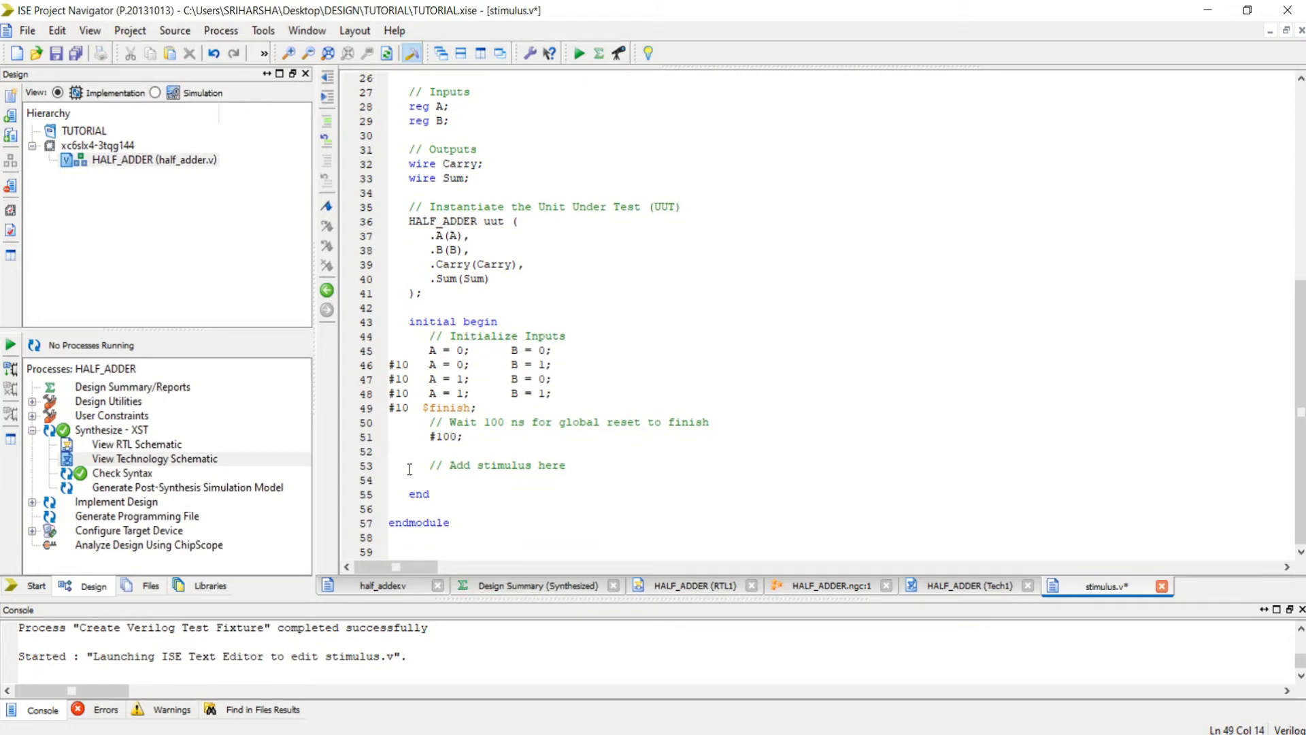
click(57, 58)
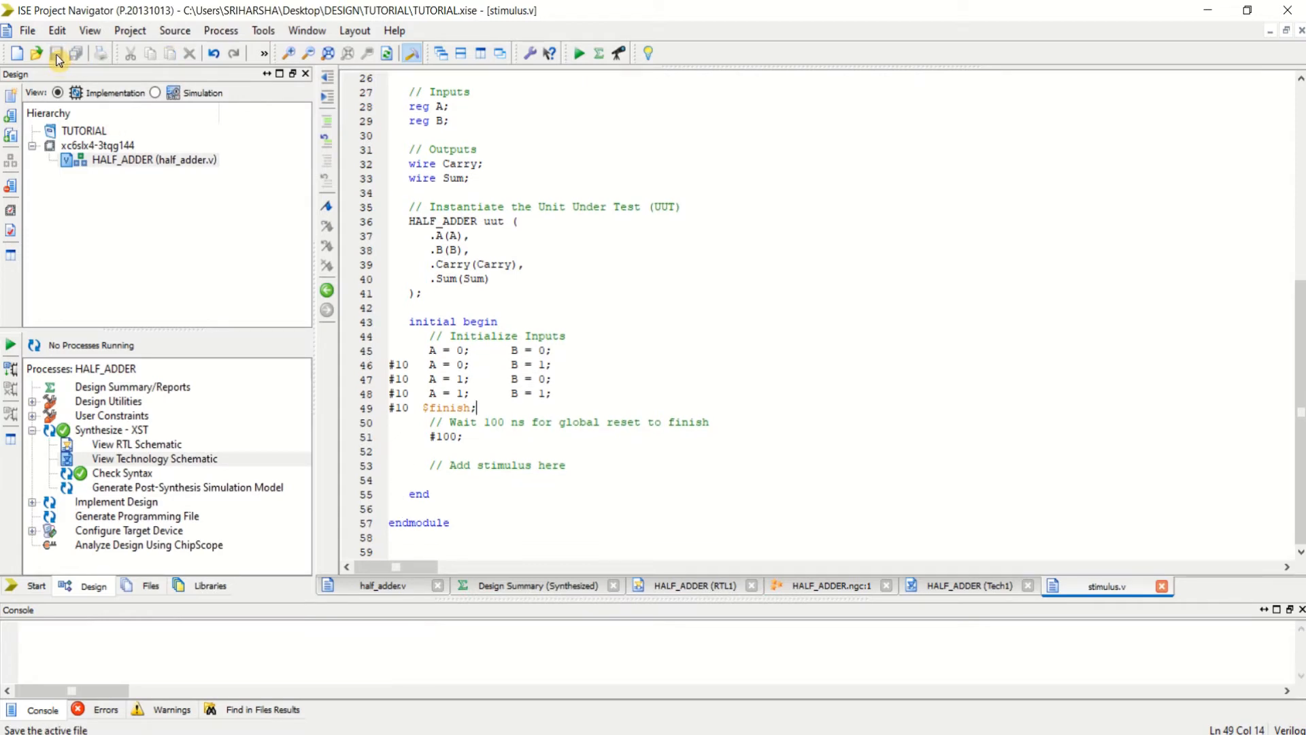
Switch the design view to Simulation and run Behavioral Check Syntax on stimulus (stimulus.v)
click(155, 93)
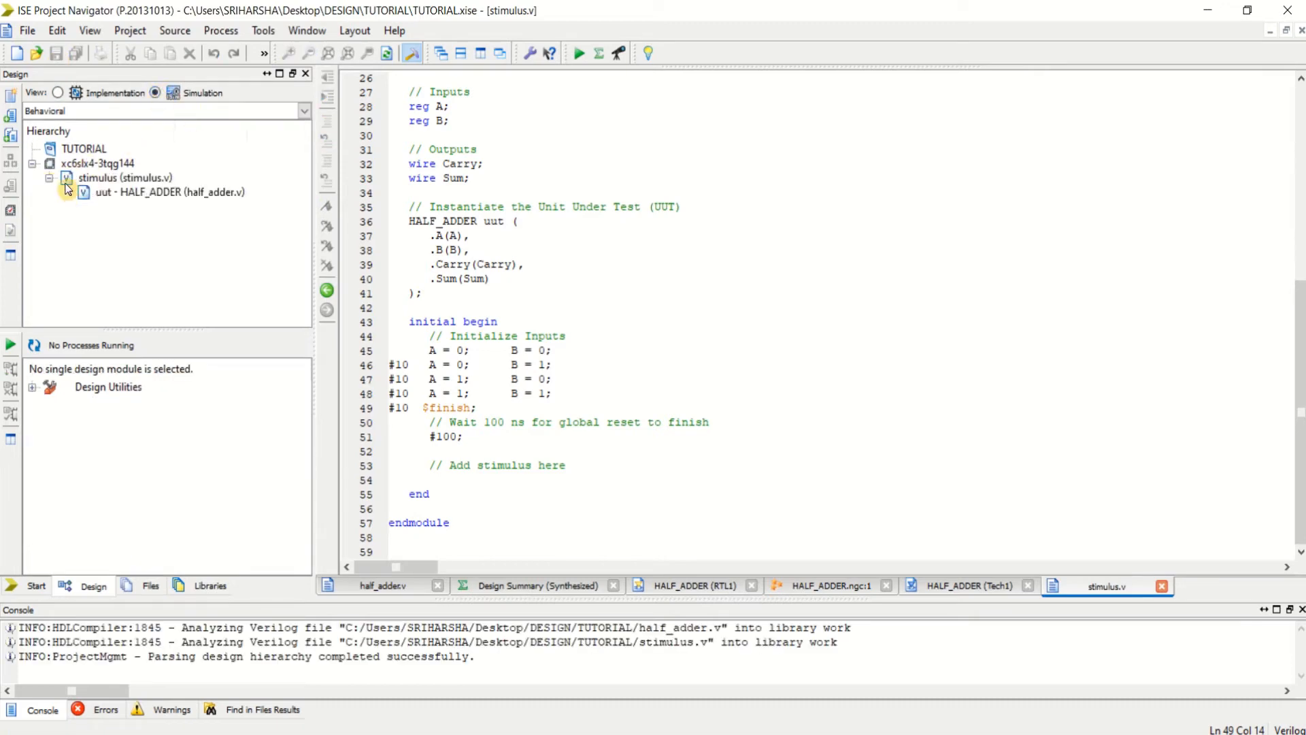
click(134, 179)
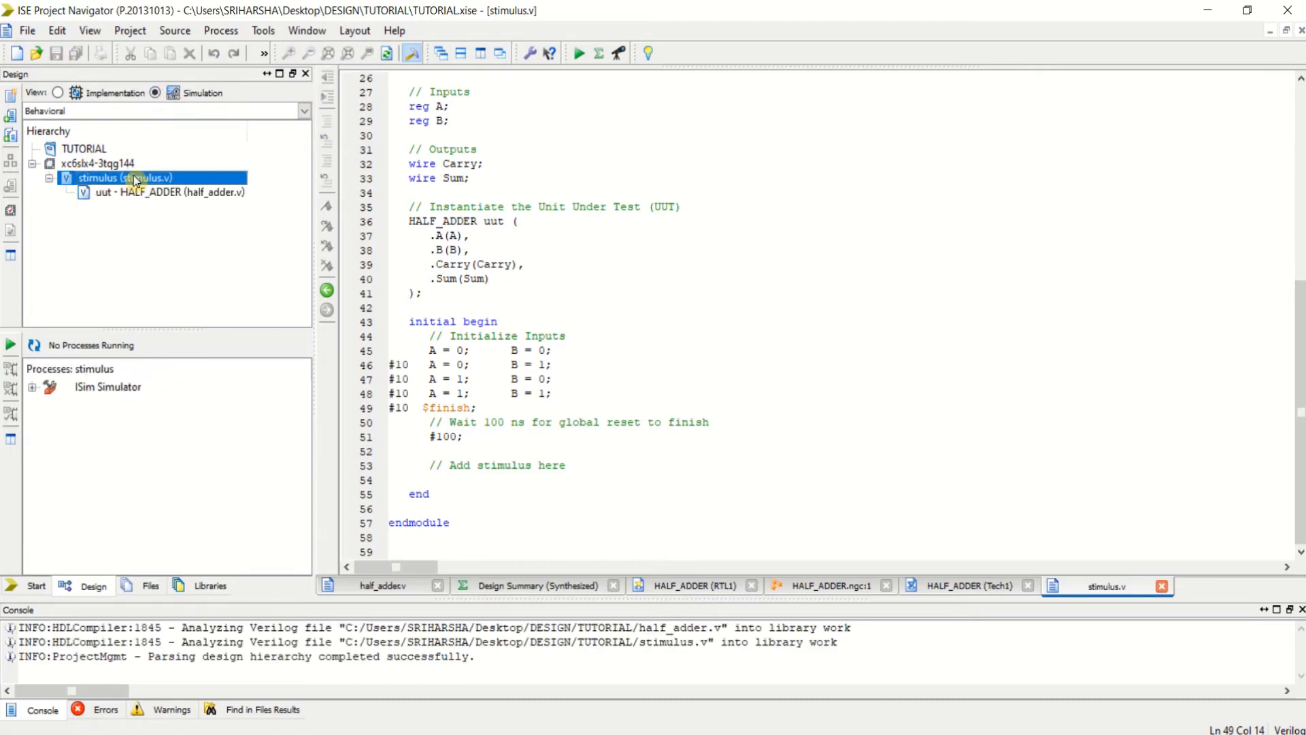
click(32, 388)
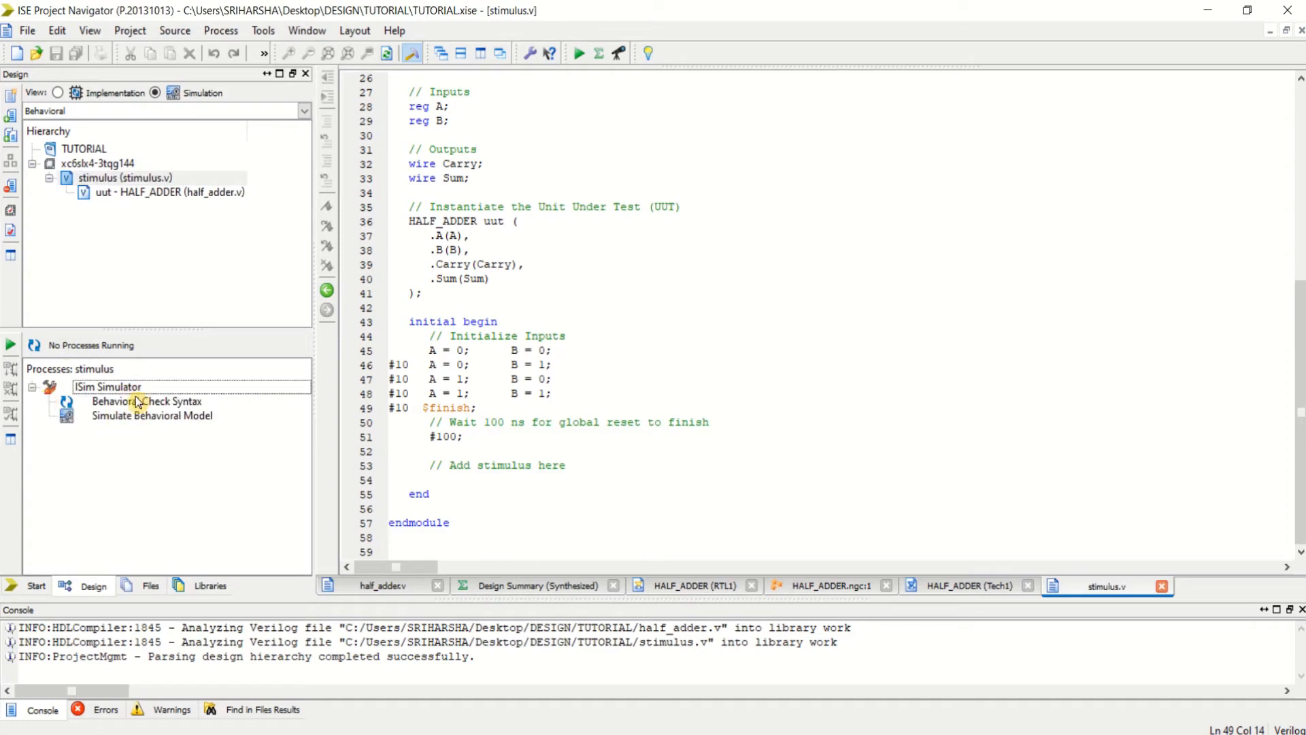
double_click(137, 402)
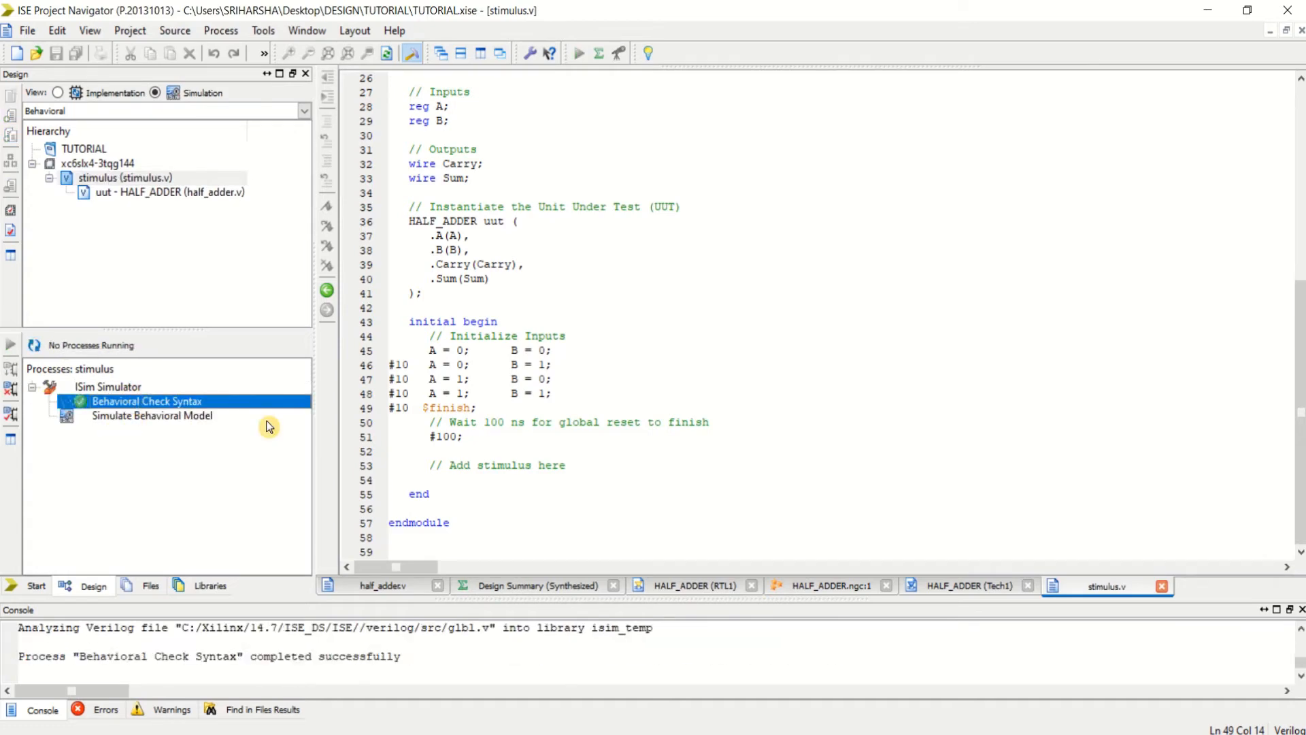
Simulate the behavioral model of stimulus and fit the whole run in the Default.wcfg waveform
double_click(148, 415)
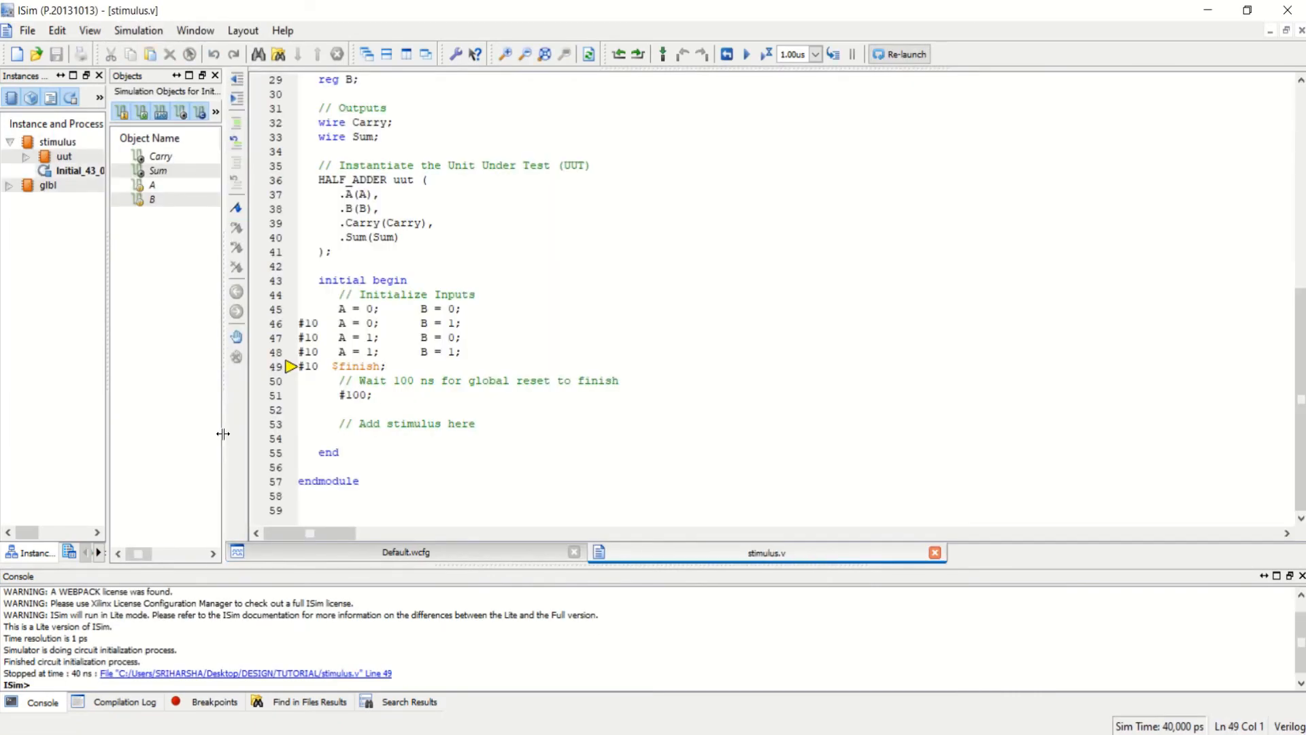
click(447, 554)
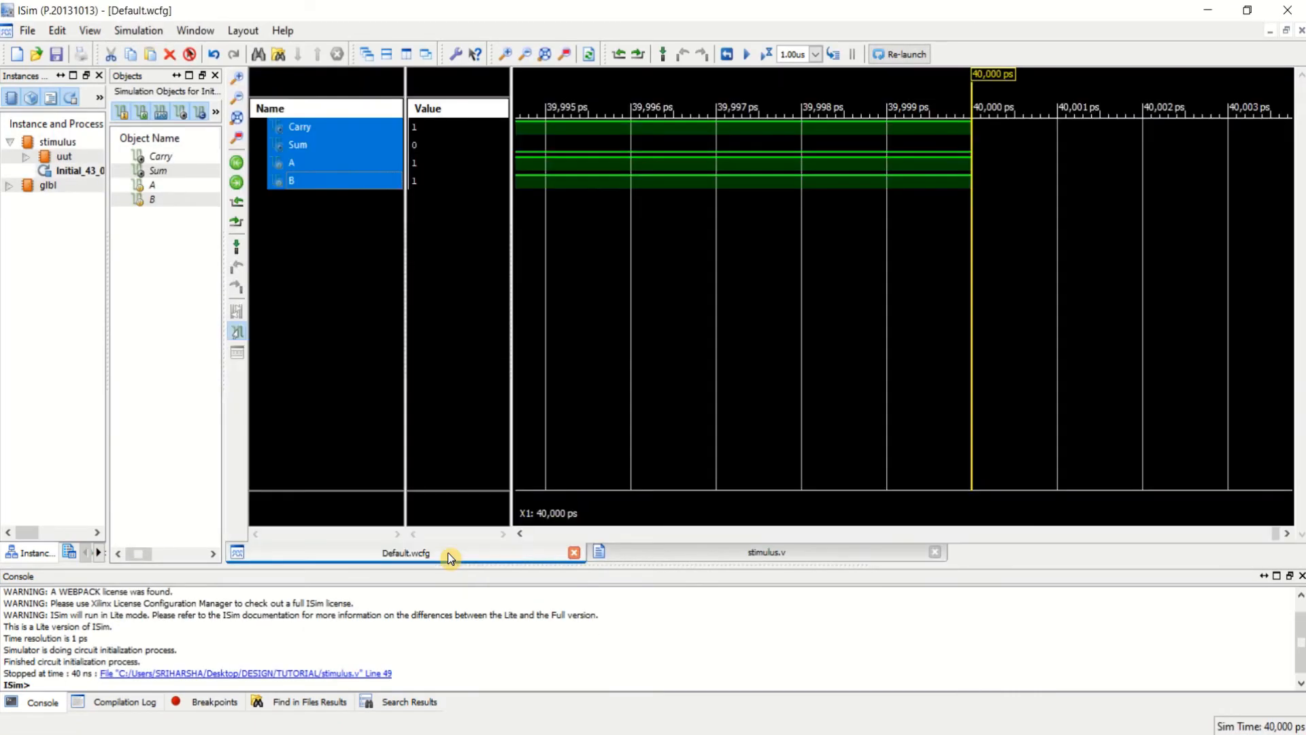
click(545, 54)
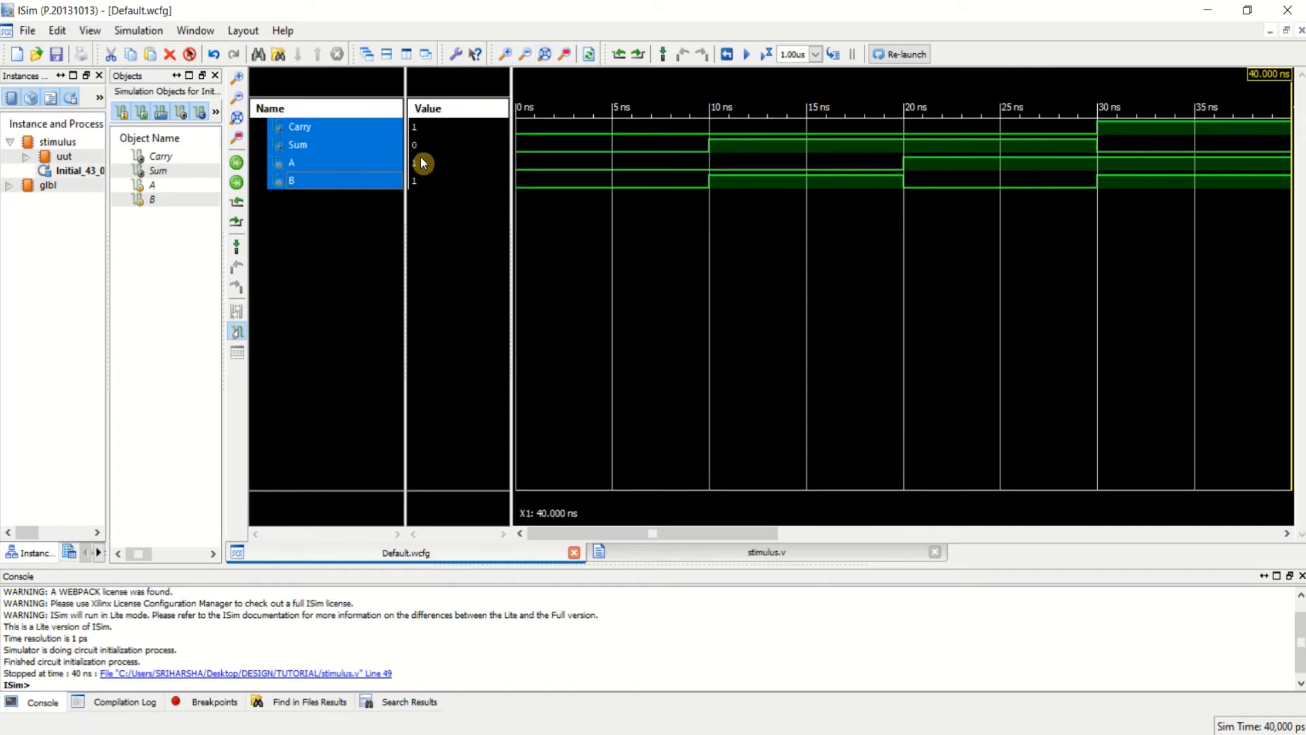
Check the values of A, B, Sum and Carry in each 10 ns interval of the waveform, and exit ISim
drag(1294, 163, 655, 198)
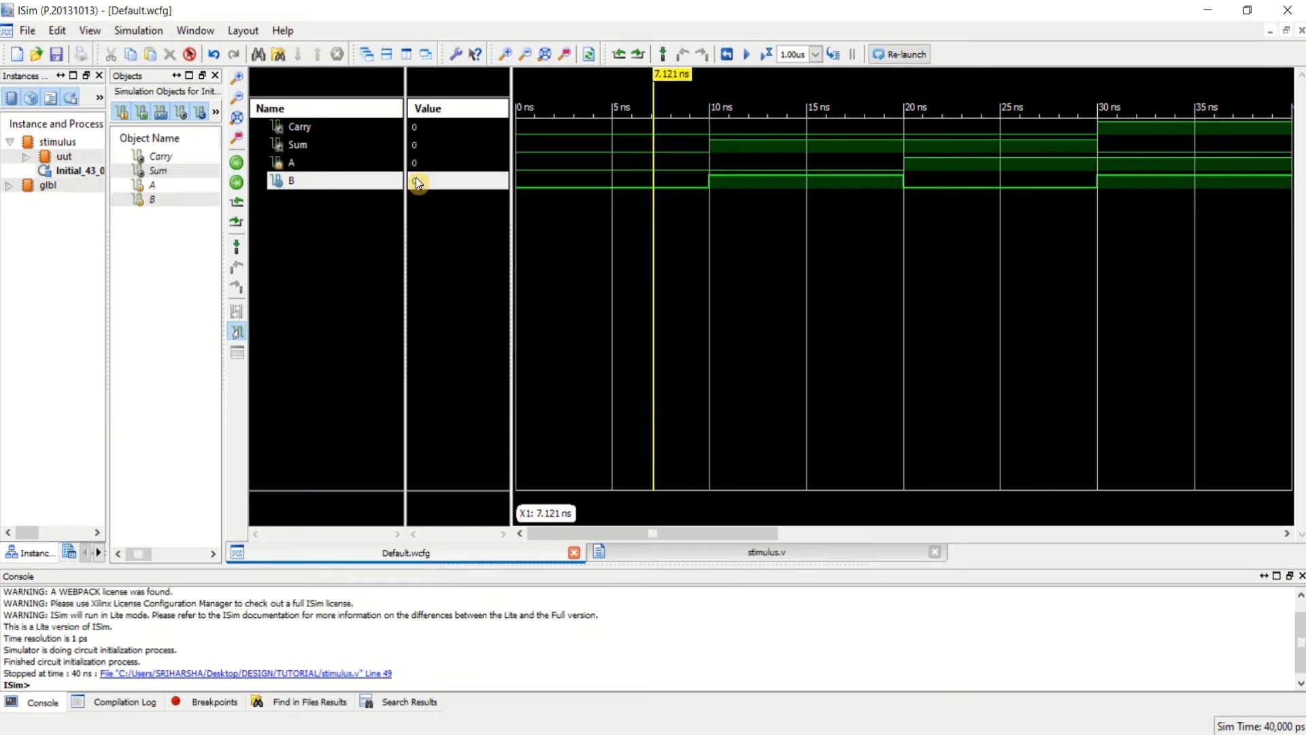
drag(609, 220, 783, 220)
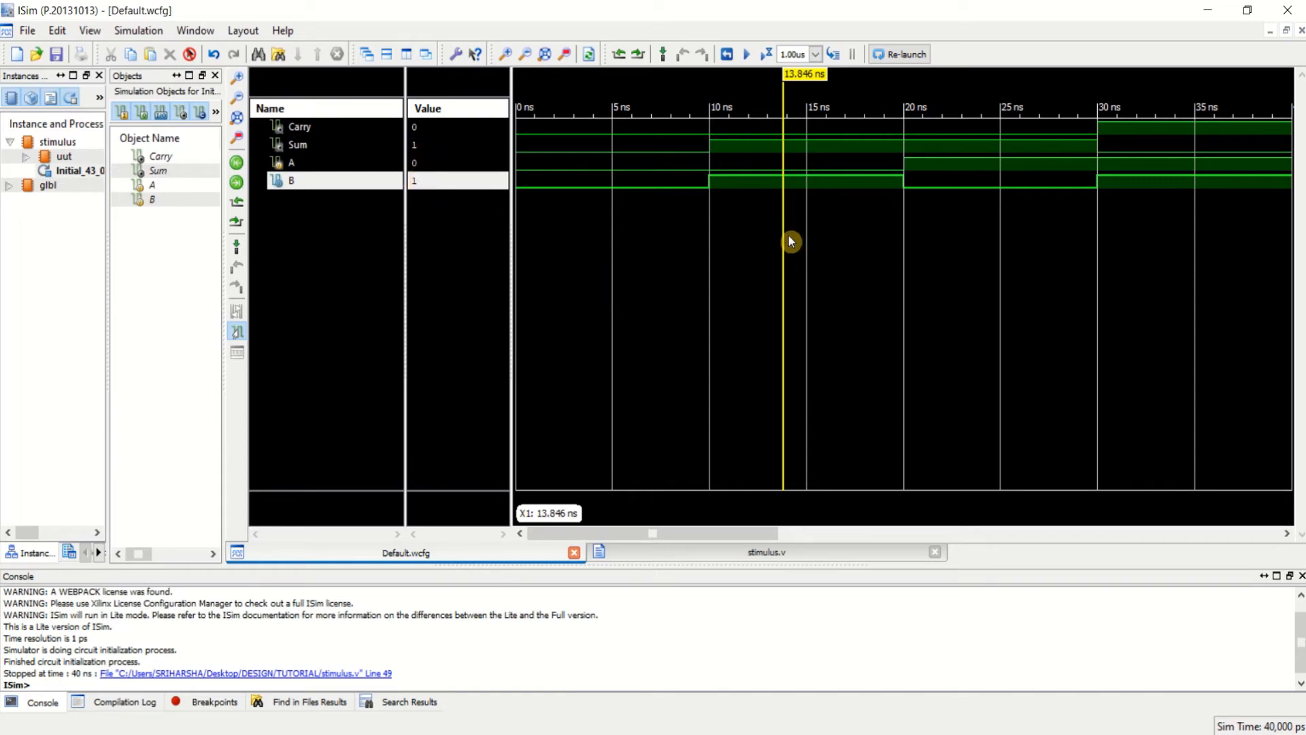
drag(782, 236, 968, 243)
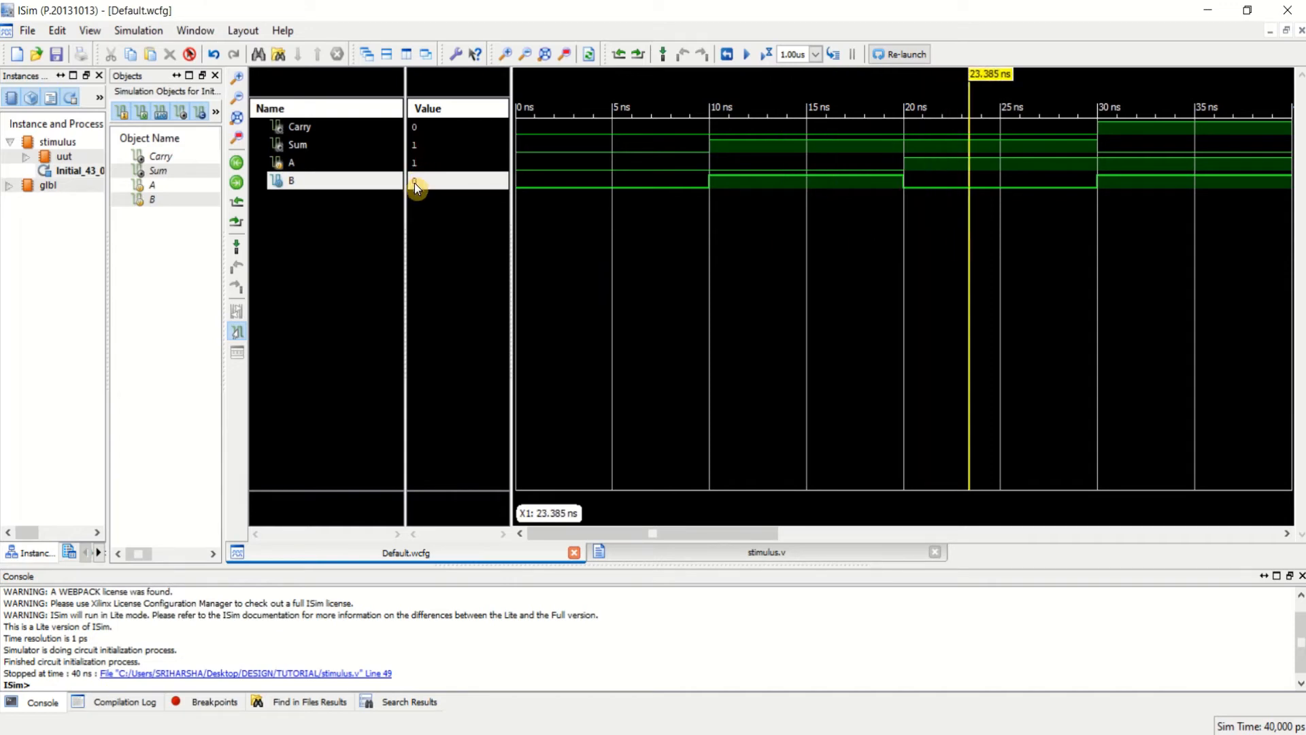
drag(971, 233, 1189, 217)
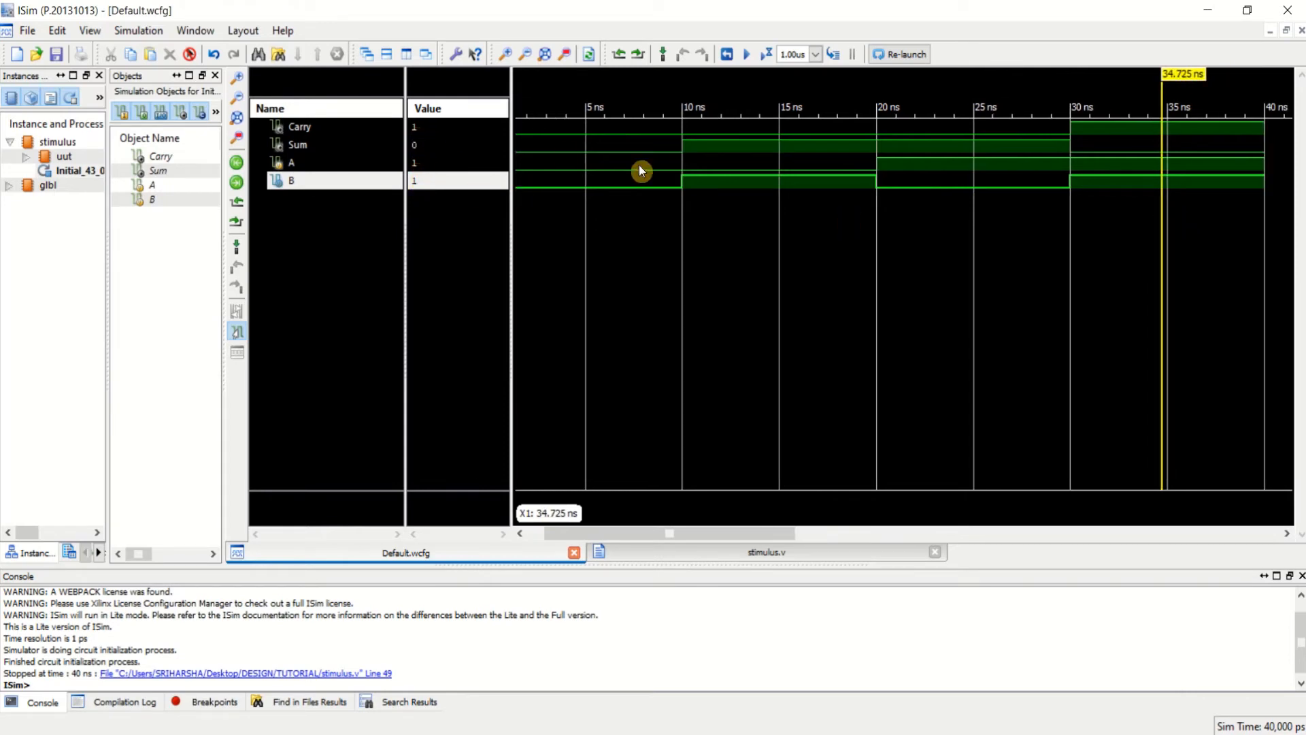
click(1288, 19)
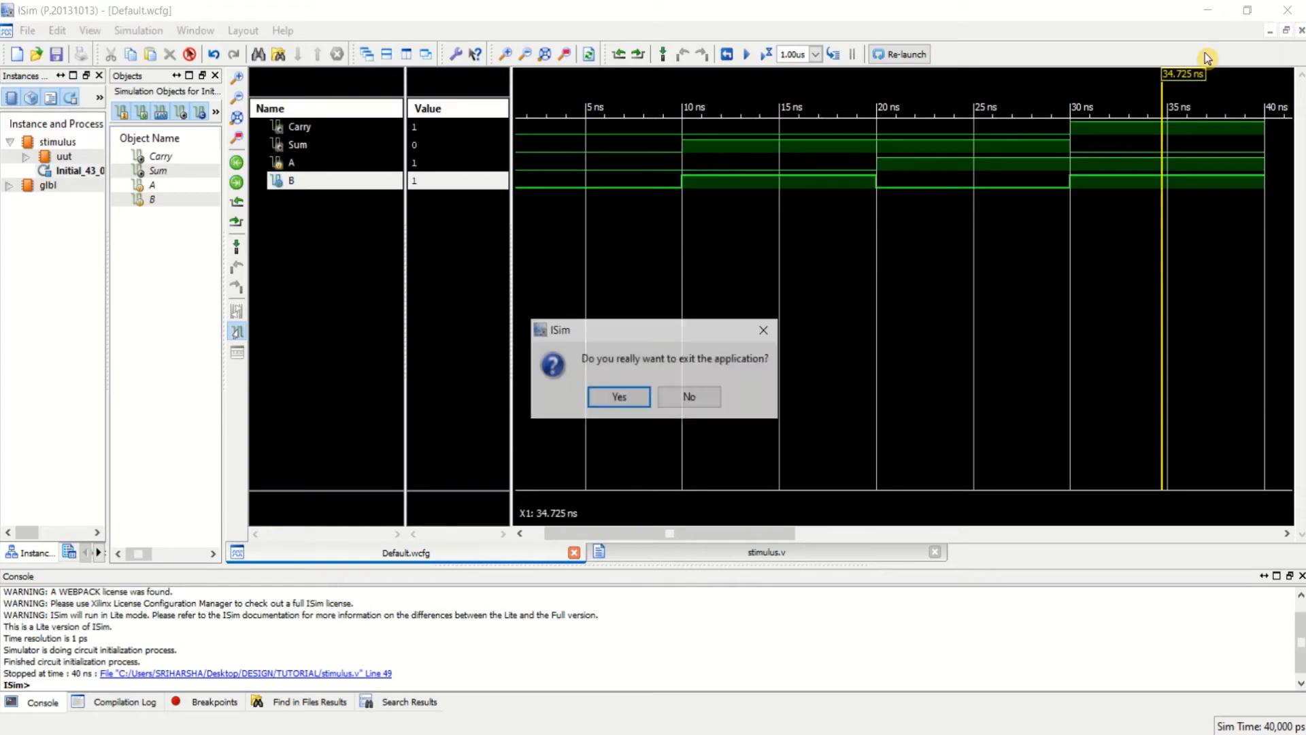
click(618, 399)
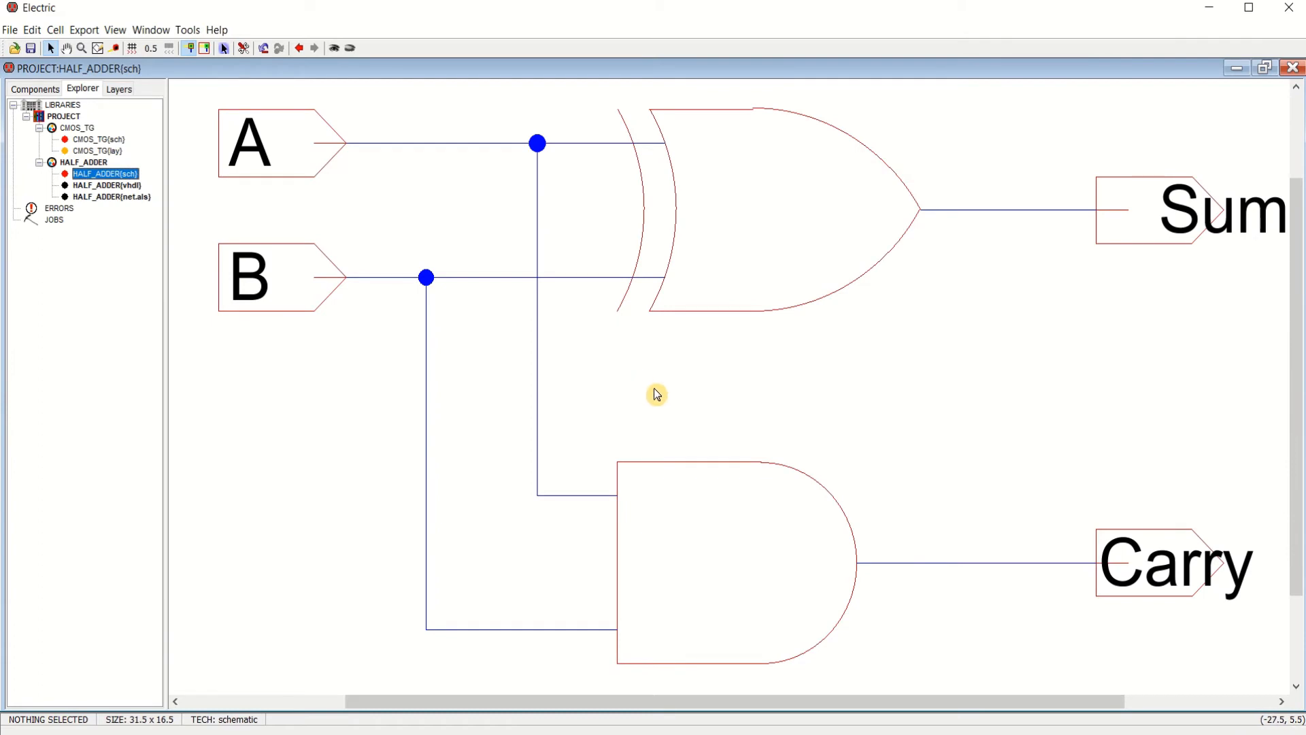
ctrl+scroll(655, 393, down, 6)
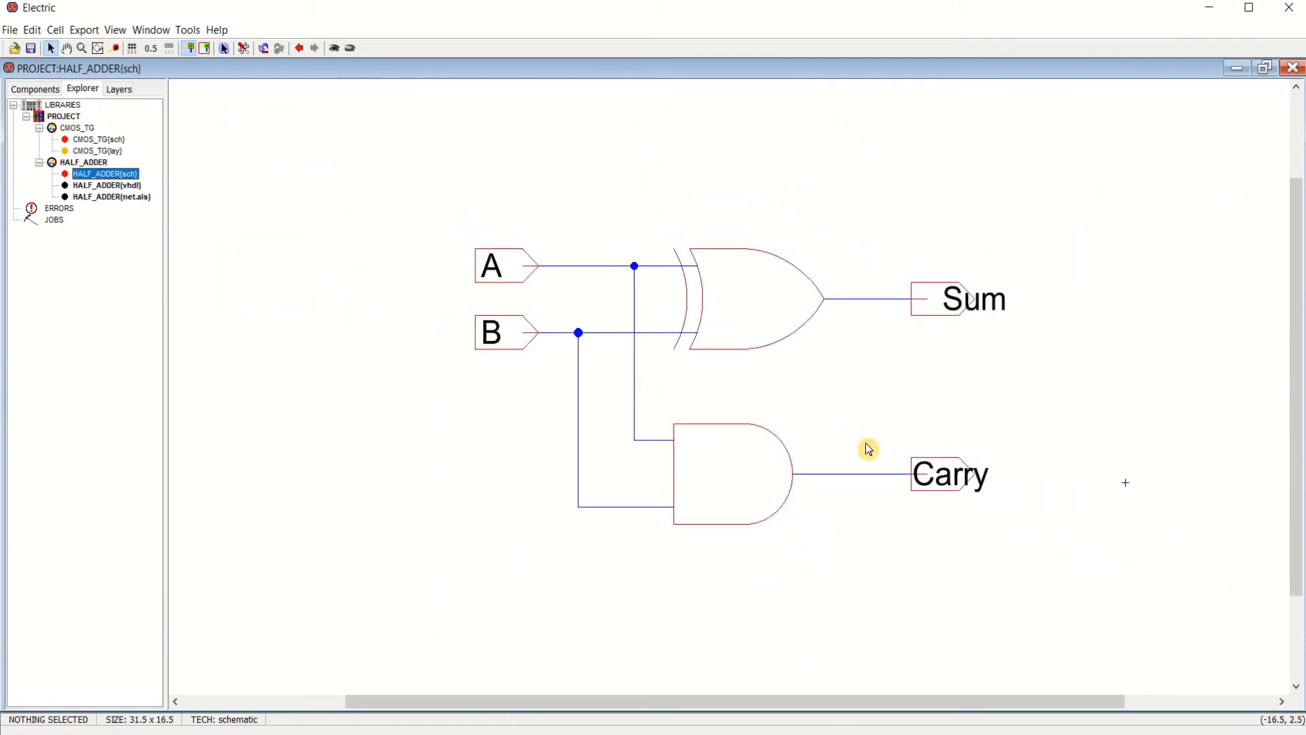
scroll(899, 437, down, 1)
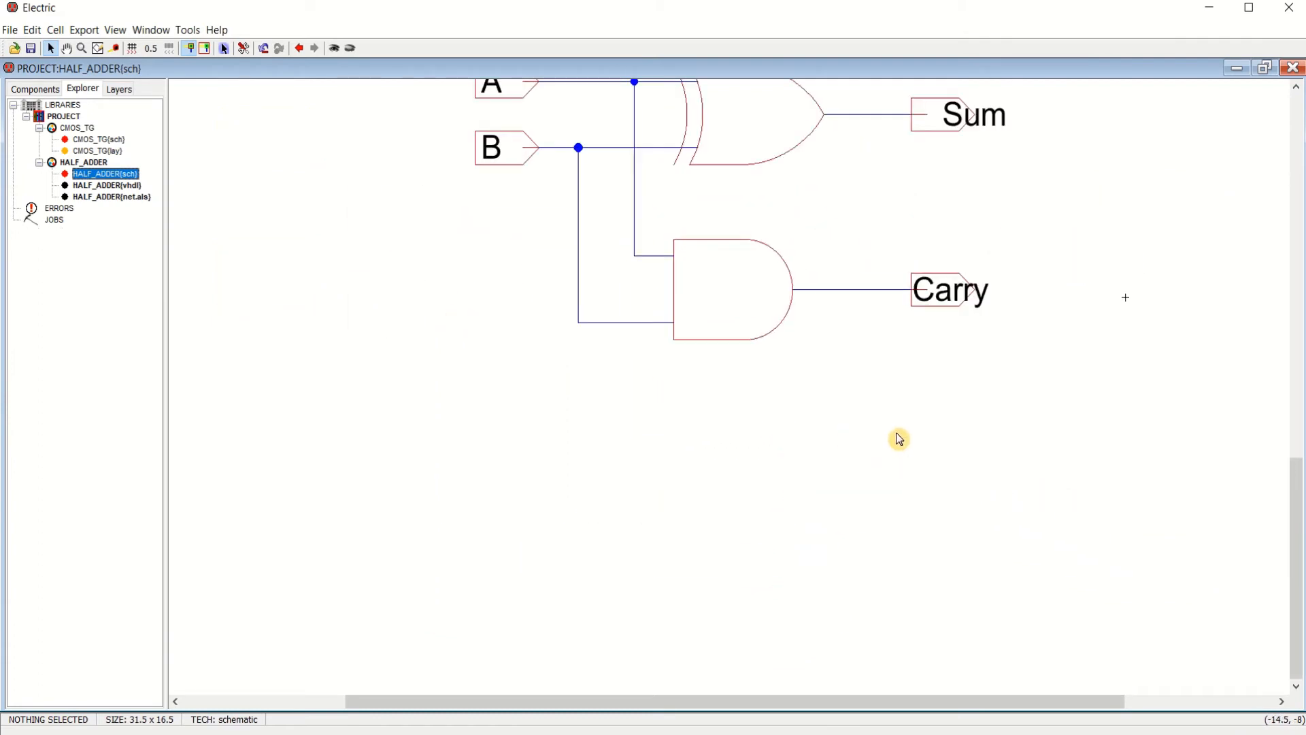
scroll(877, 425, up, 2)
scroll(611, 380, down, 1)
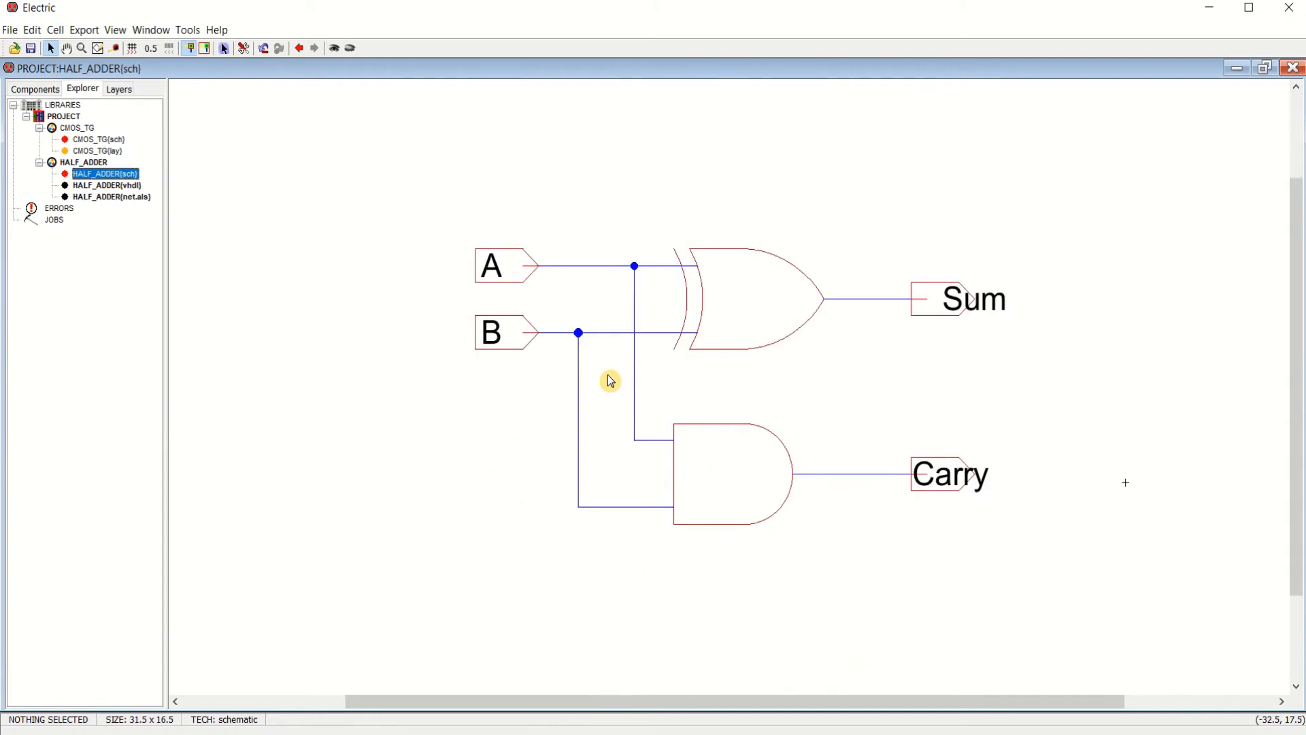
In Electric, create a new schematic cell named FULL_ADDER in the PROJECT library
click(57, 32)
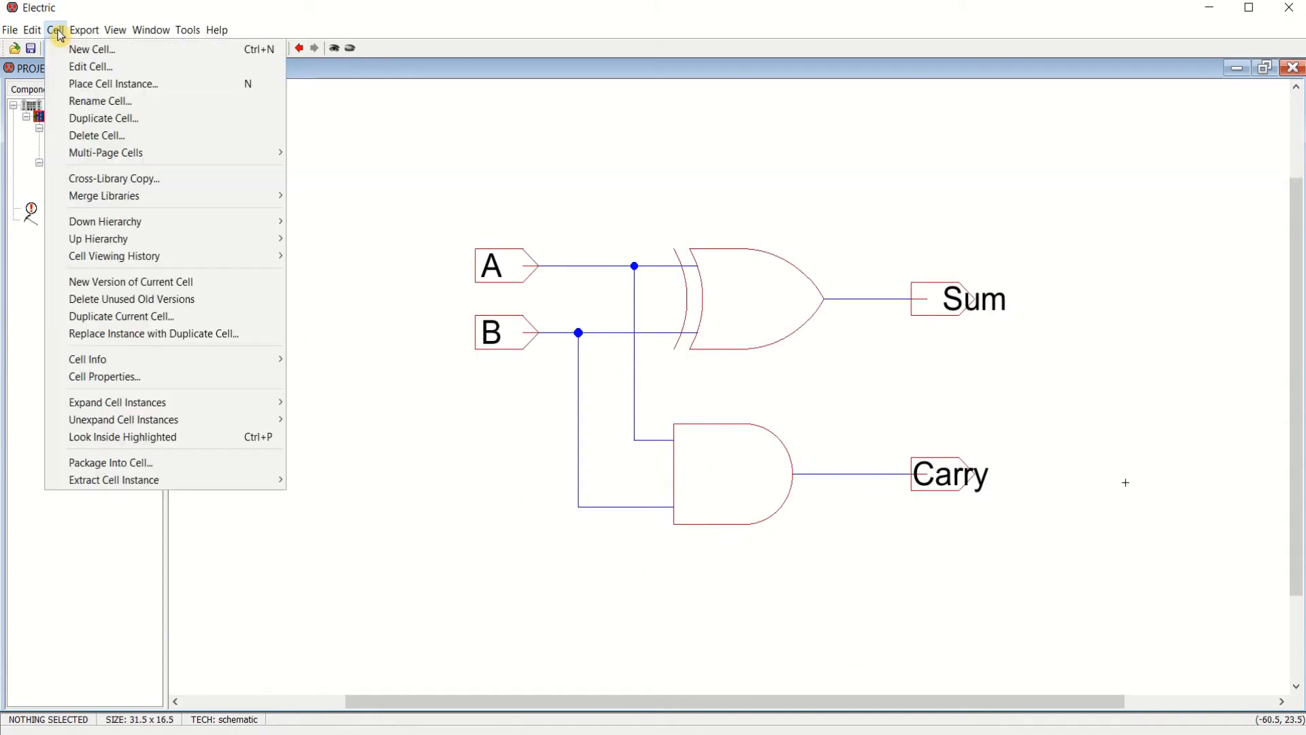
click(88, 49)
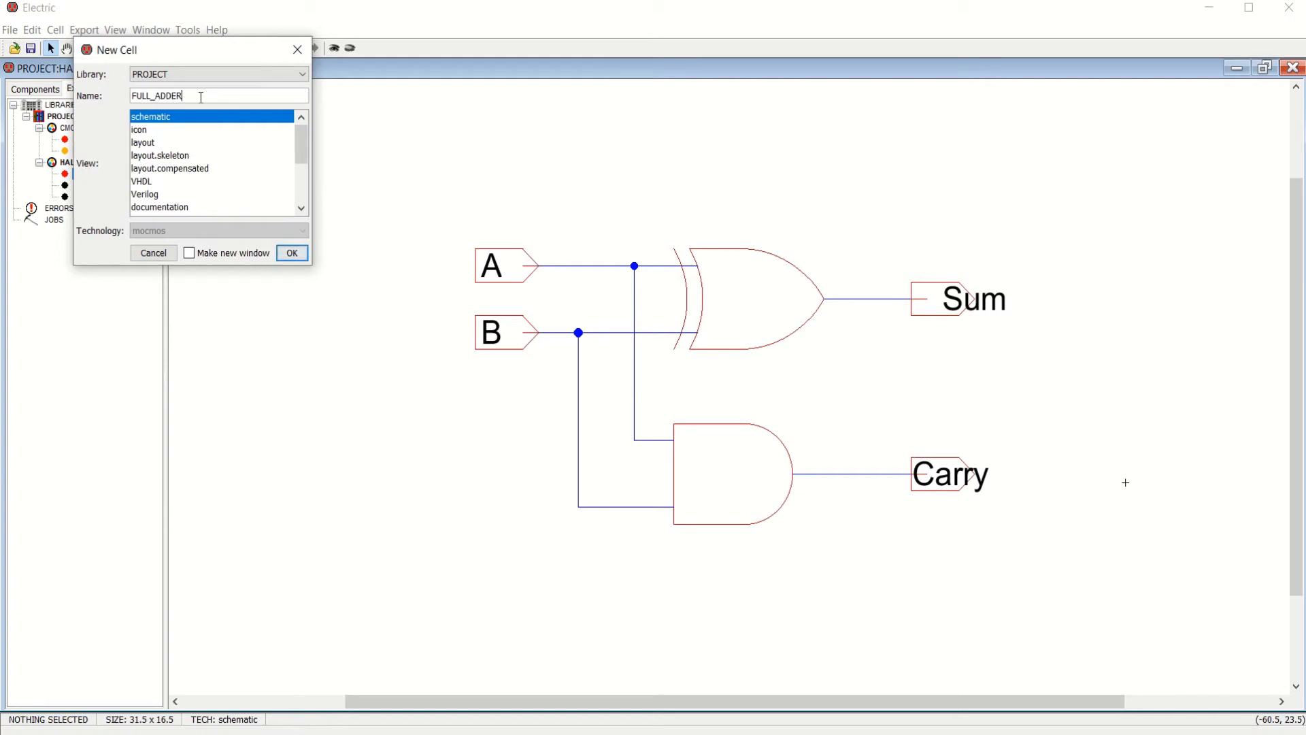
drag(181, 96, 114, 95)
click(293, 255)
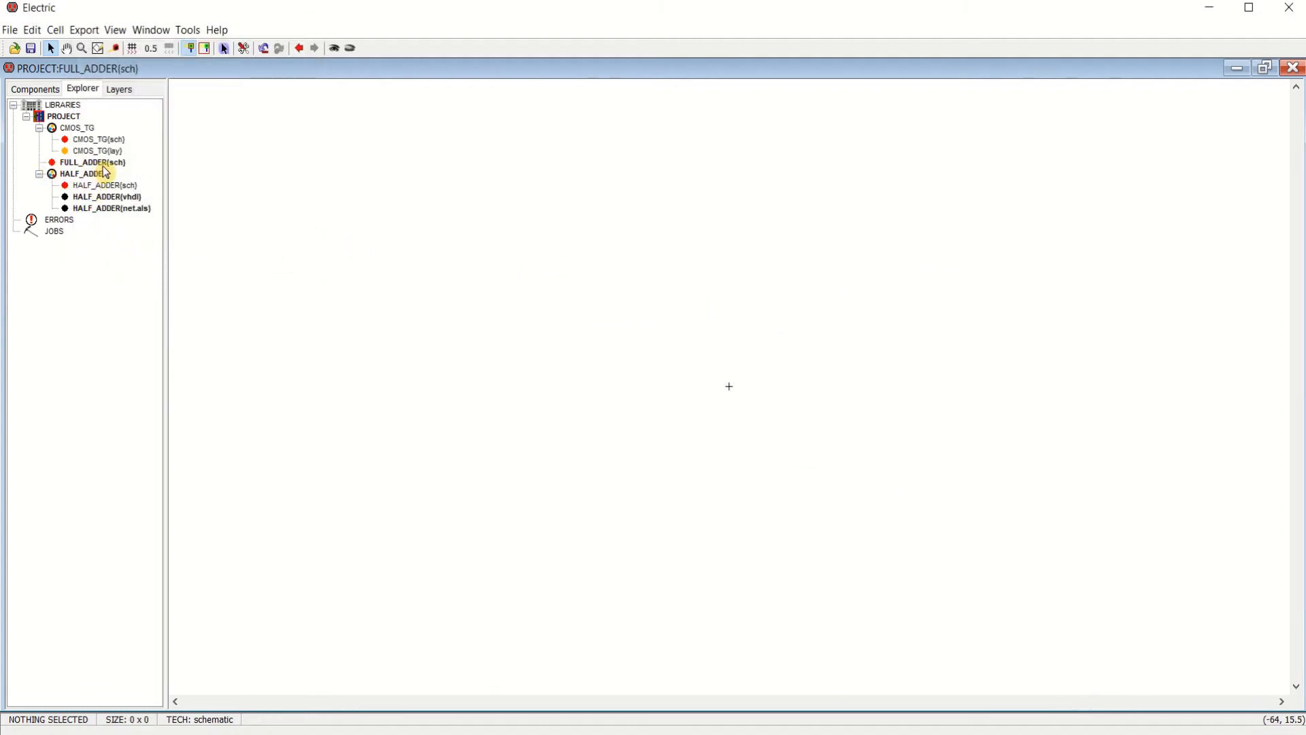
Place an XOR gate in the FULL_ADDER schematic, above and to the left of the cell origin
click(31, 89)
click(76, 226)
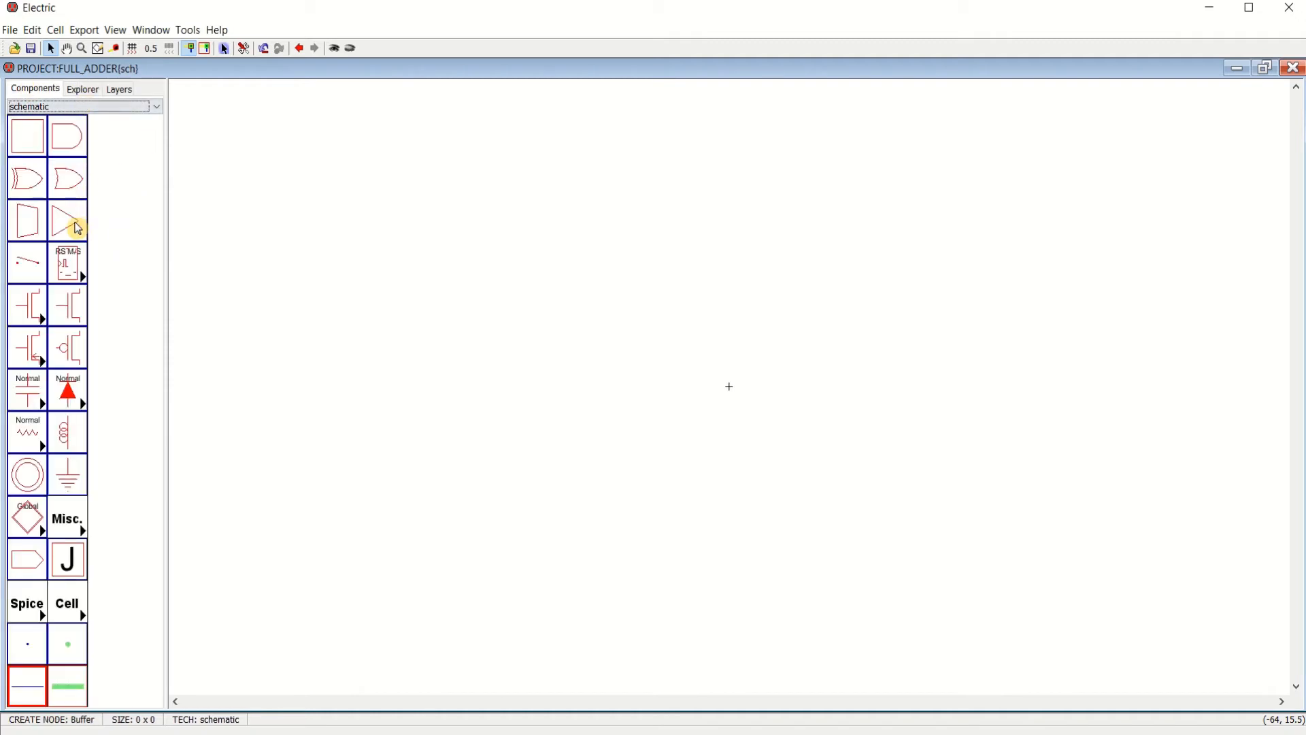
click(28, 181)
click(595, 263)
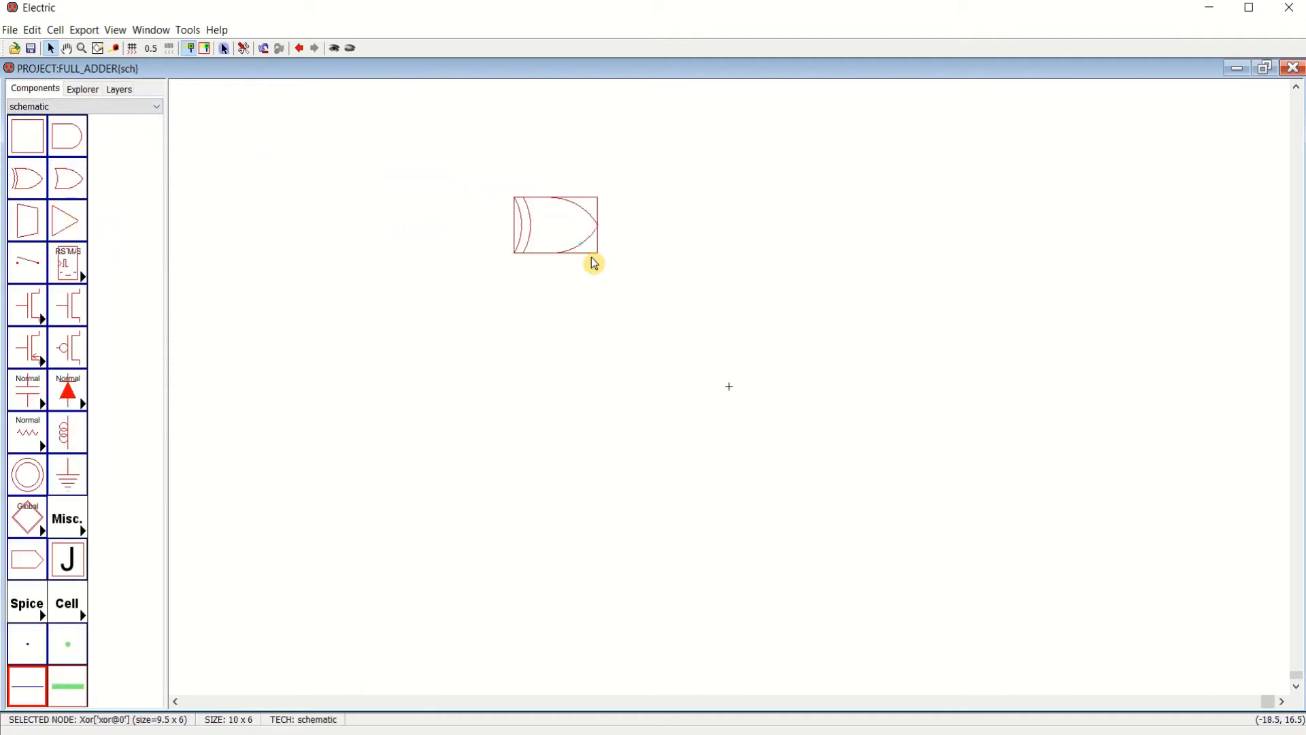
Place an AND gate below the XOR gate and draw a wire leftward from each of the XOR gate's two inputs
click(68, 139)
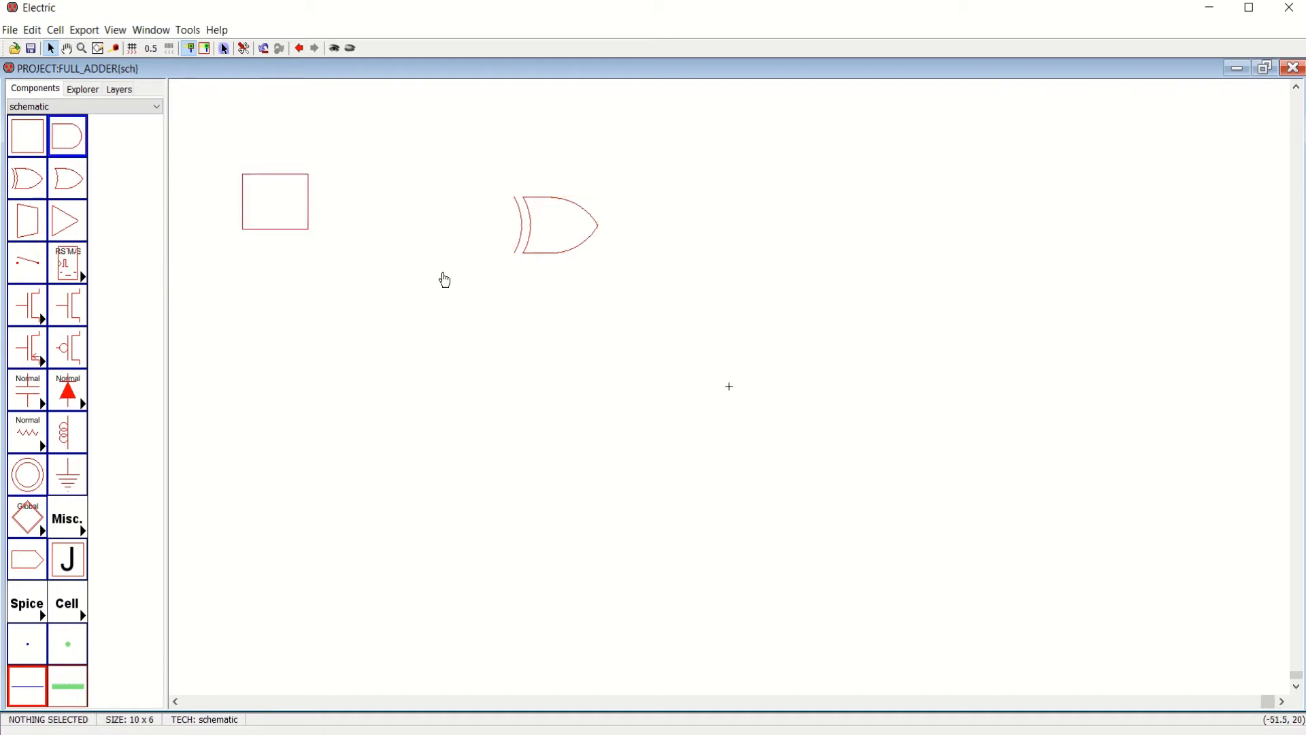
click(563, 328)
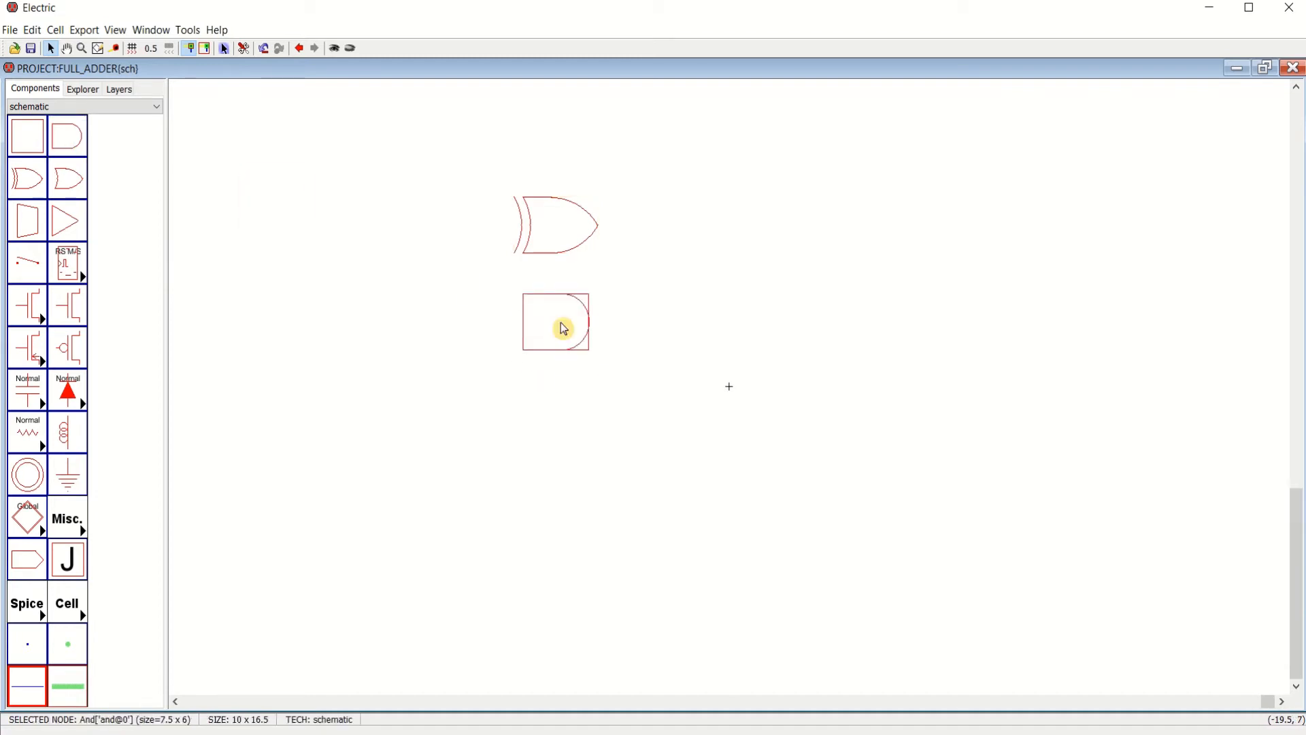
click(524, 216)
right_click(400, 206)
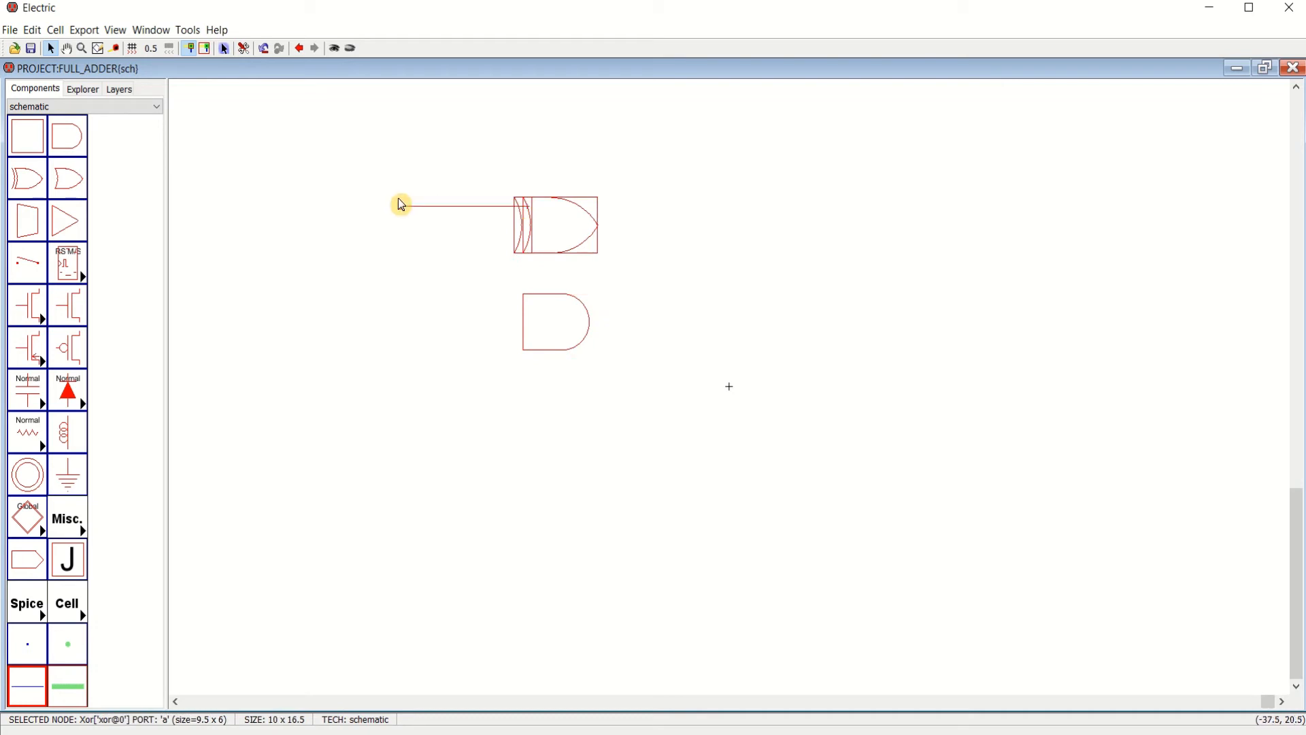
click(519, 251)
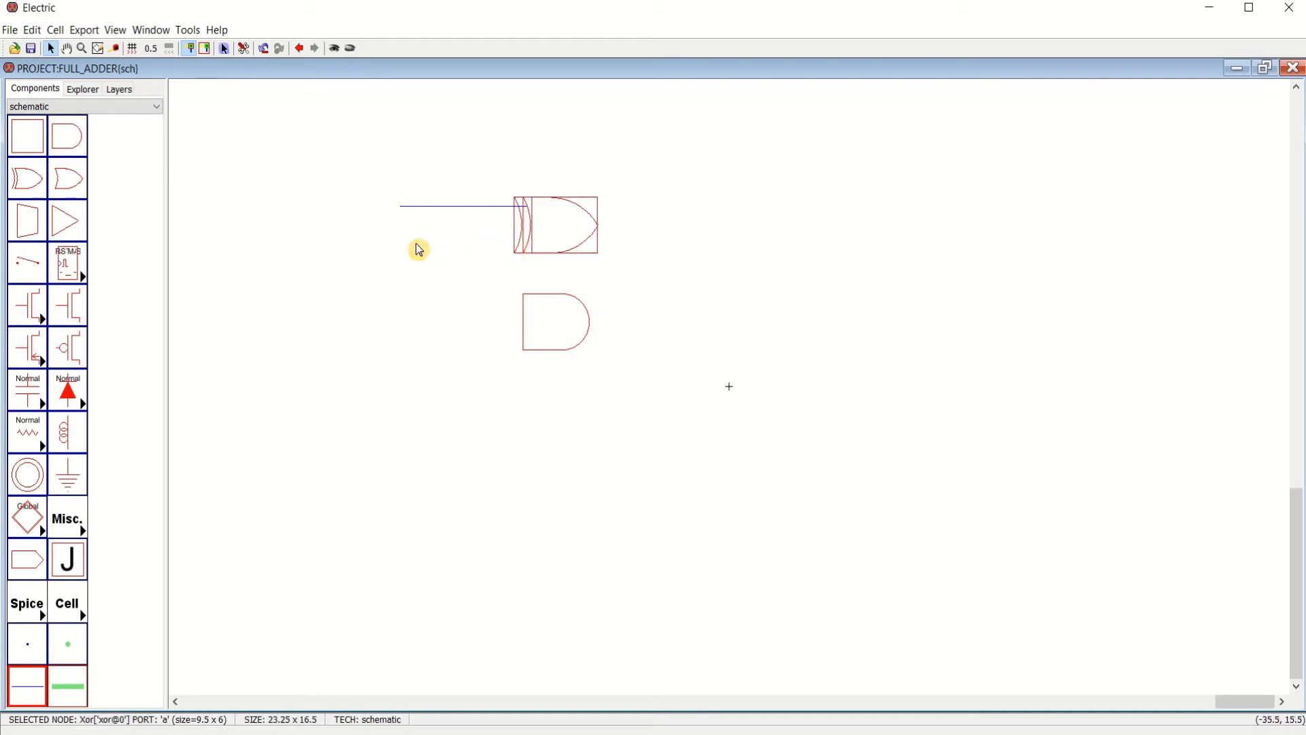
right_click(405, 245)
click(431, 309)
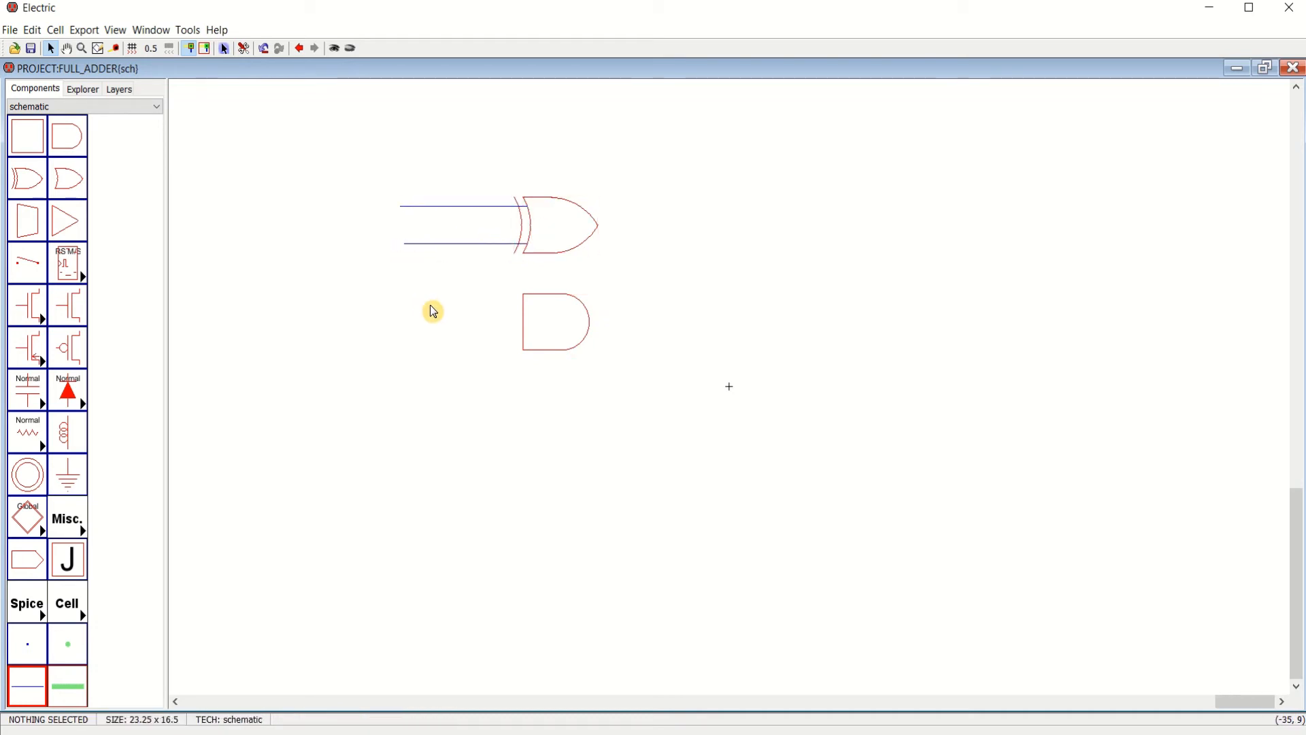
Wire the AND gate's upper input to the XOR's upper input wire and its lower input to the XOR's lower input wire
click(525, 314)
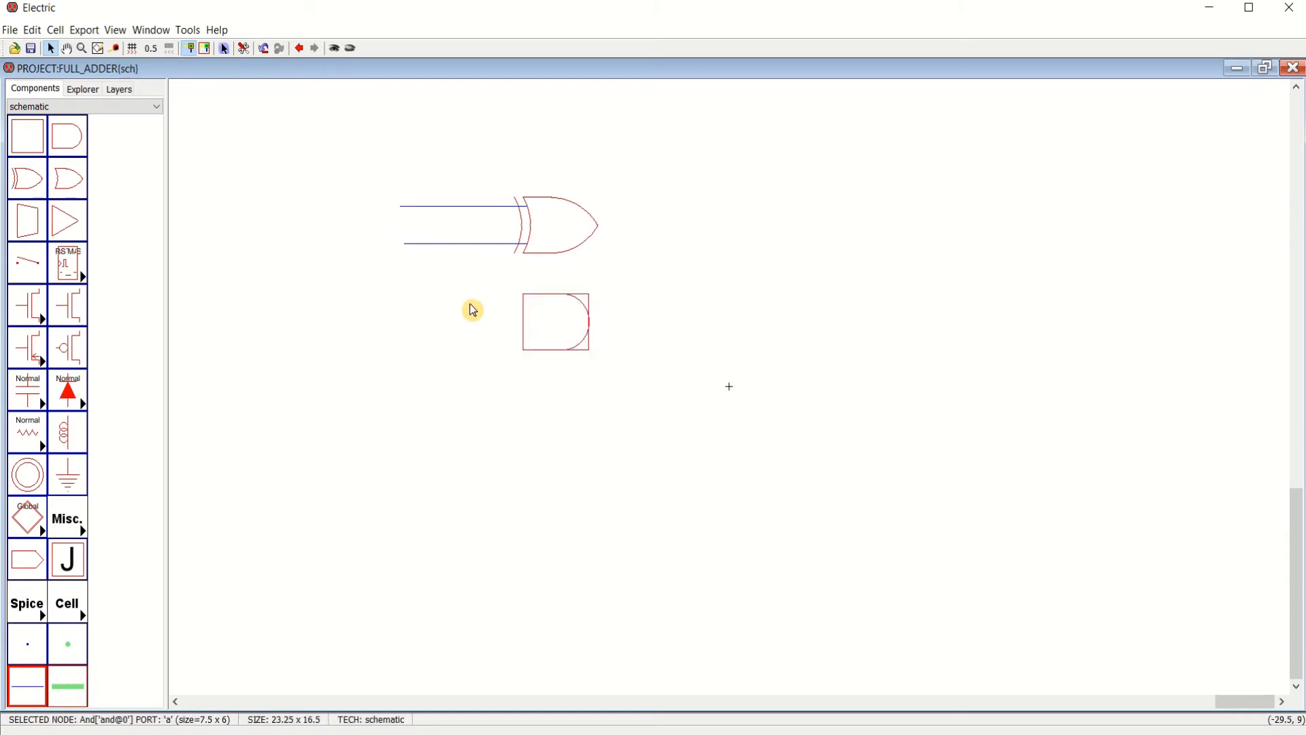
right_click(470, 304)
right_click(470, 215)
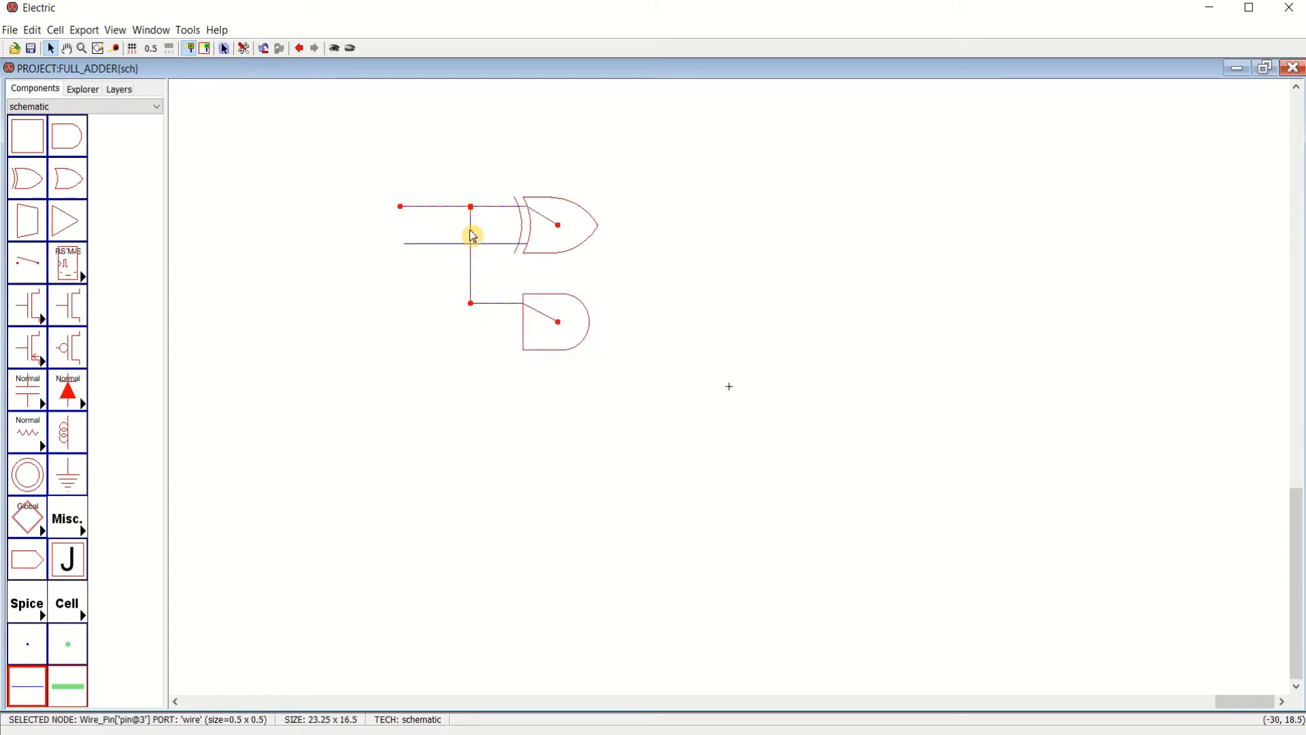
click(525, 347)
right_click(431, 340)
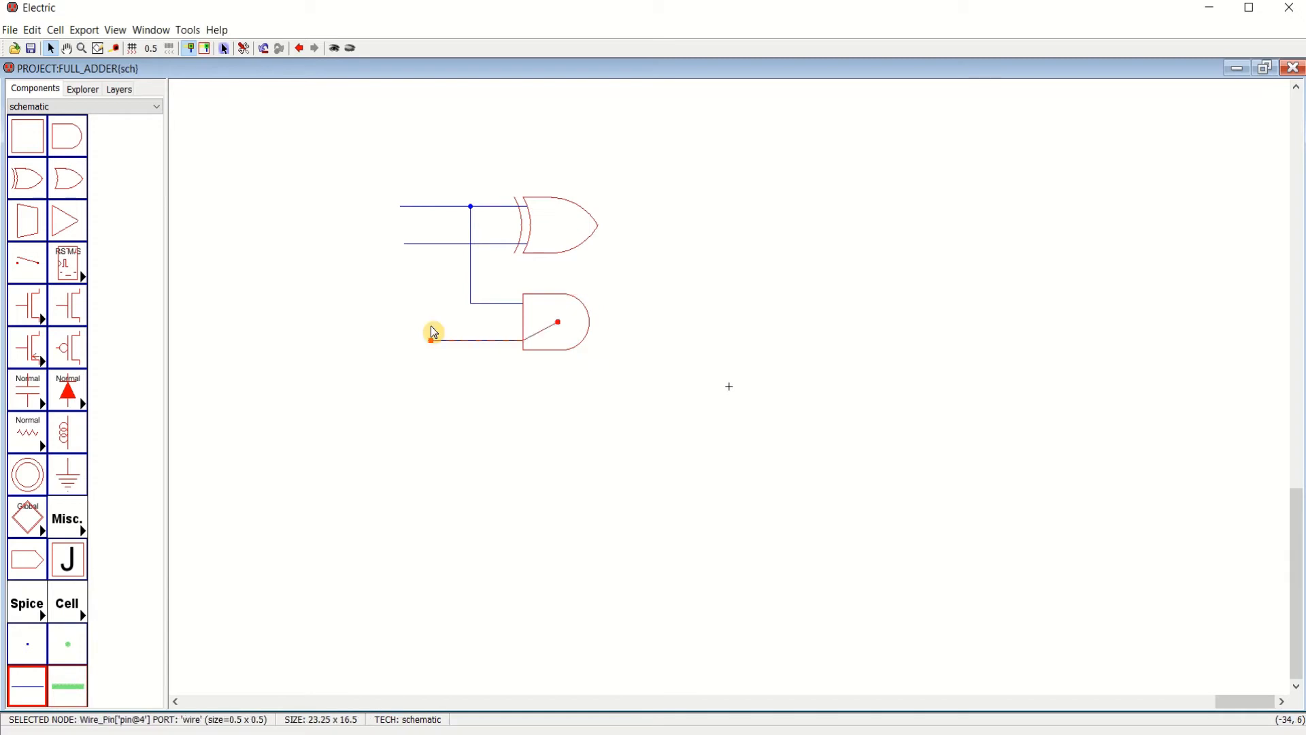
right_click(429, 245)
click(690, 295)
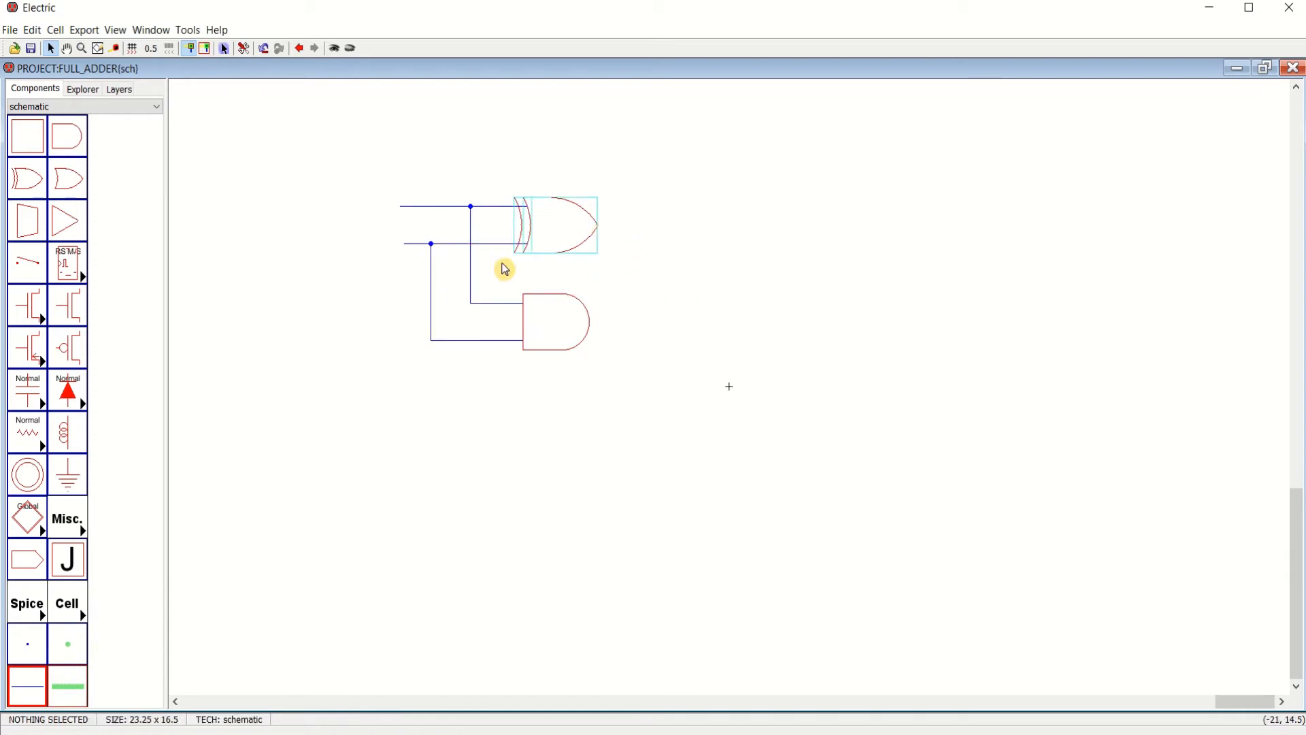
Place a second XOR gate to the right of the first one
click(76, 220)
click(27, 178)
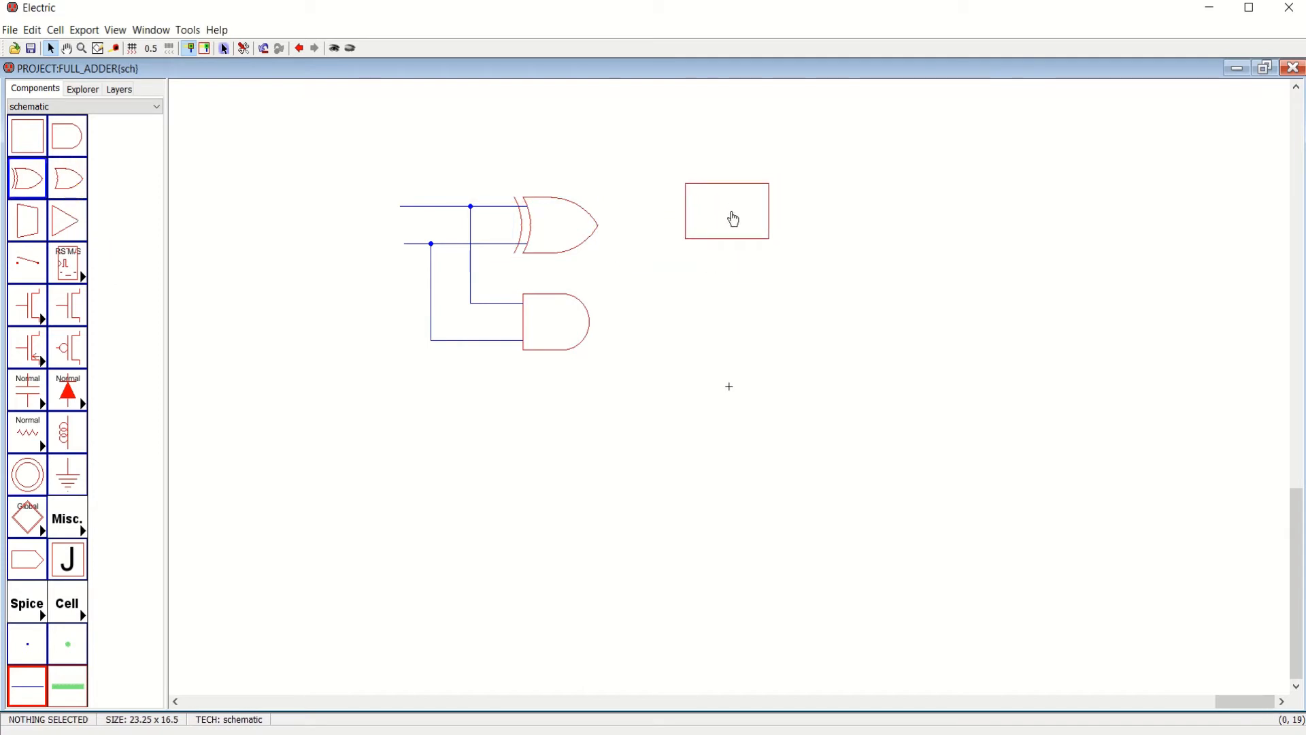
click(734, 215)
Try wiring the first XOR gate's output to the second XOR's lower input, and delete that connecting wire
right_drag(603, 232, 689, 231)
drag(718, 236, 724, 219)
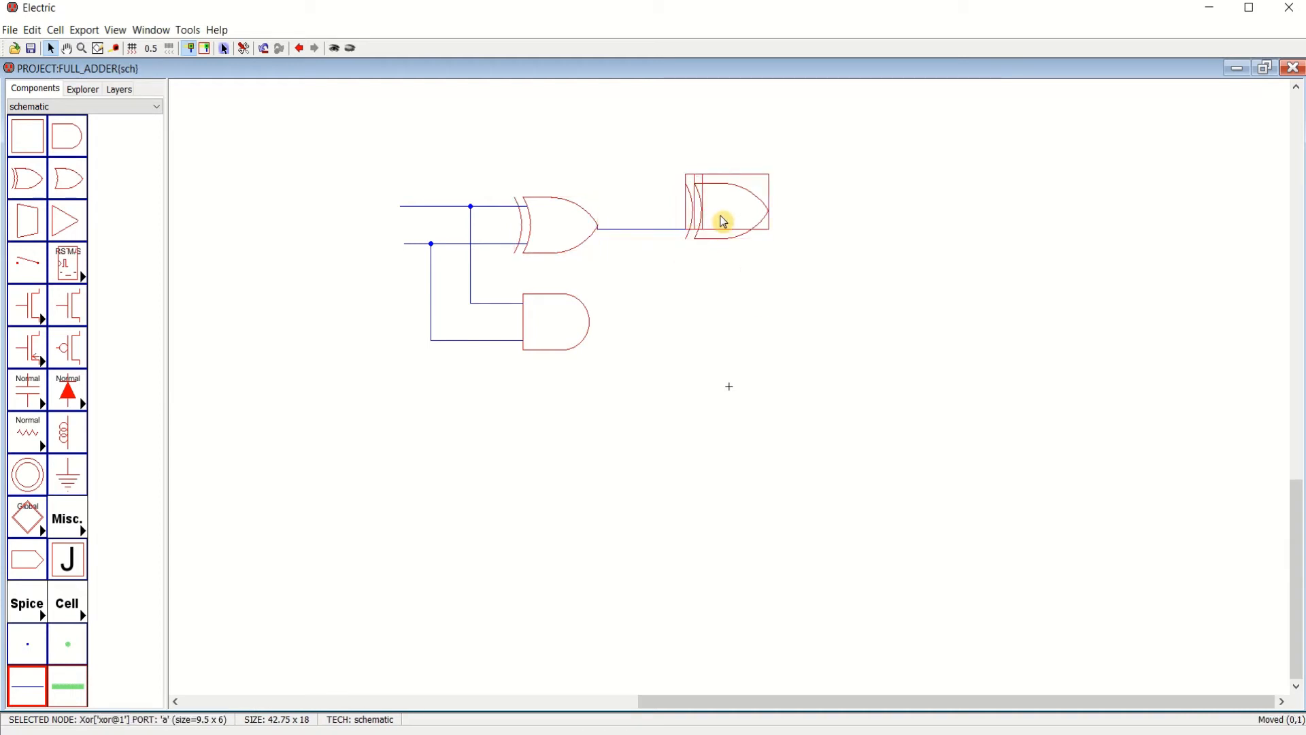
click(665, 250)
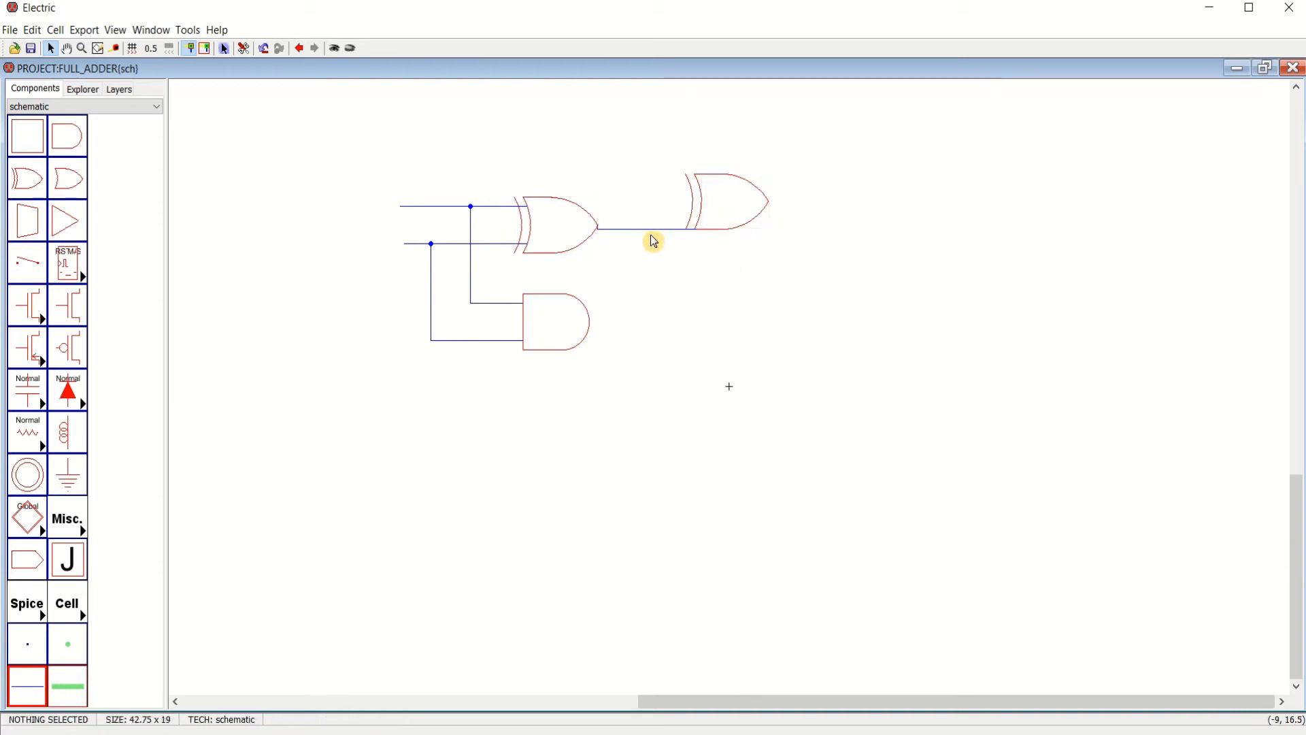
click(652, 234)
key(Delete)
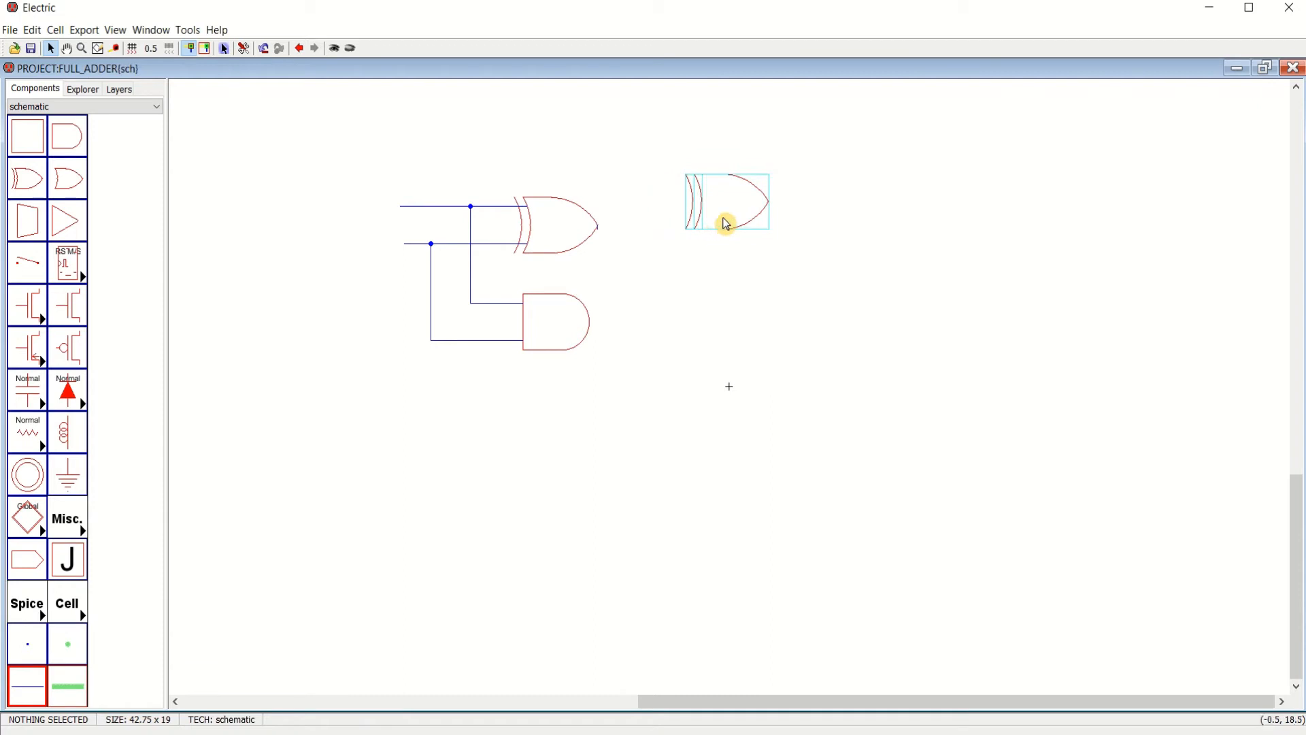
Delete the leftover wire stub at the first XOR gate's output
click(601, 233)
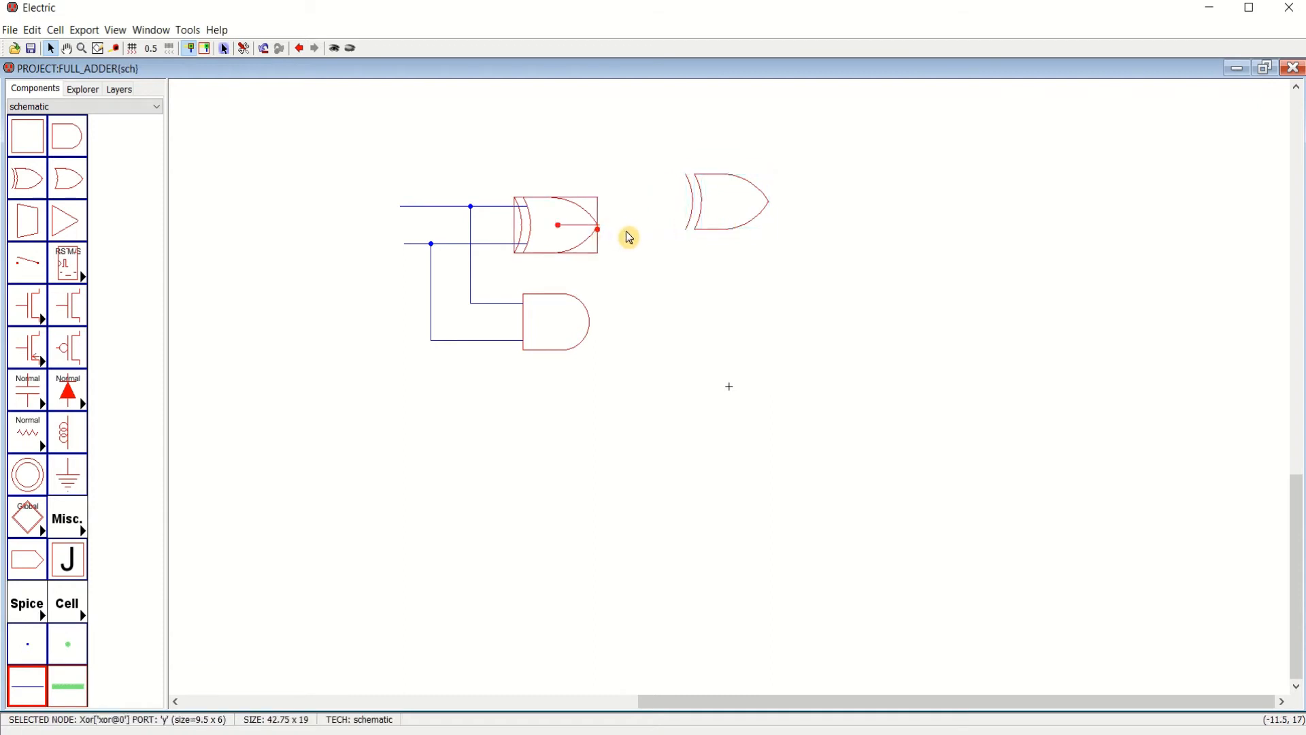
ctrl+scroll(629, 237, up, 4)
scroll(770, 388, up, 2)
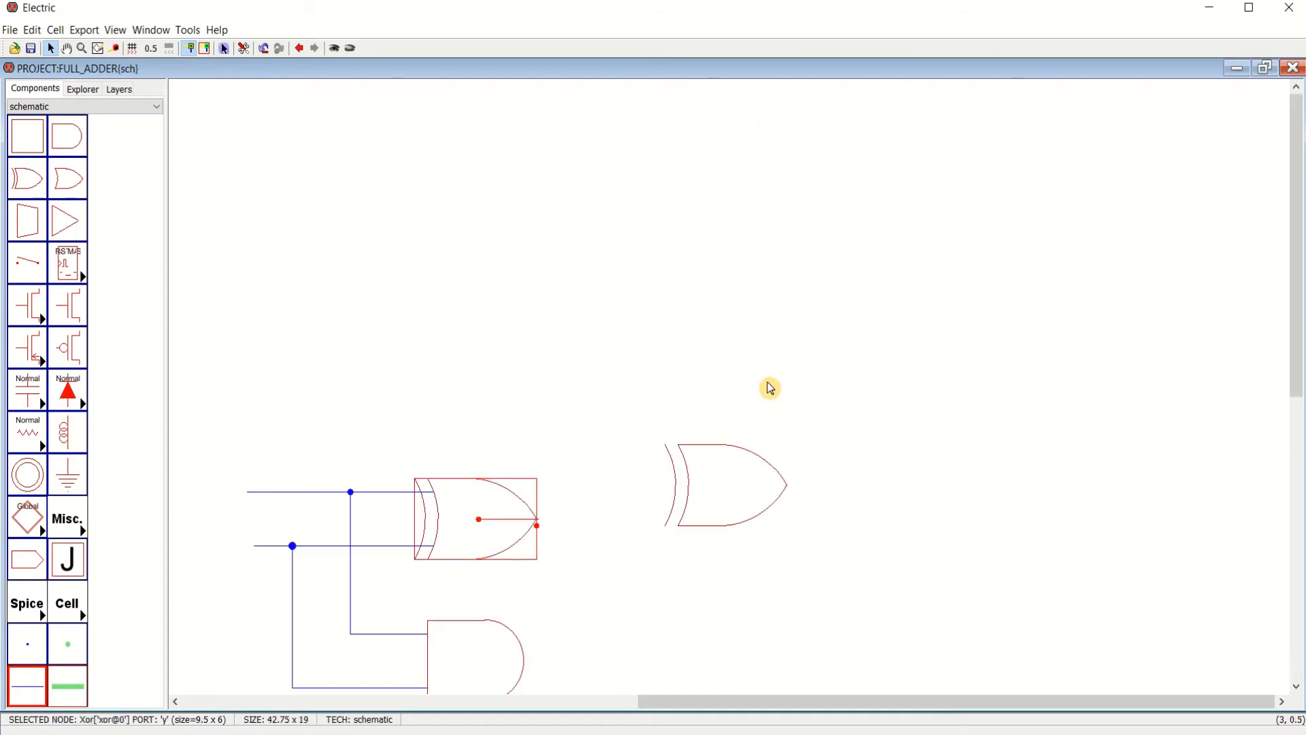
scroll(767, 389, down, 2)
scroll(768, 389, up, 2)
click(575, 370)
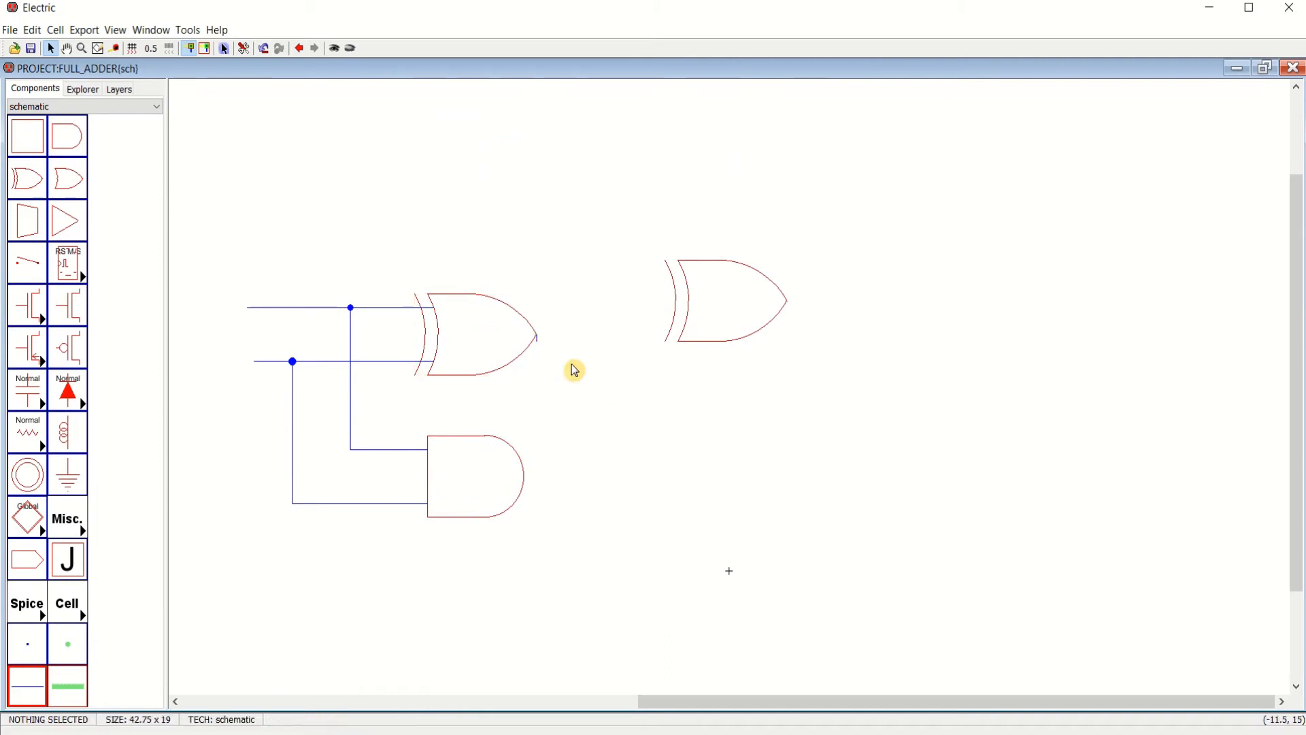
click(537, 343)
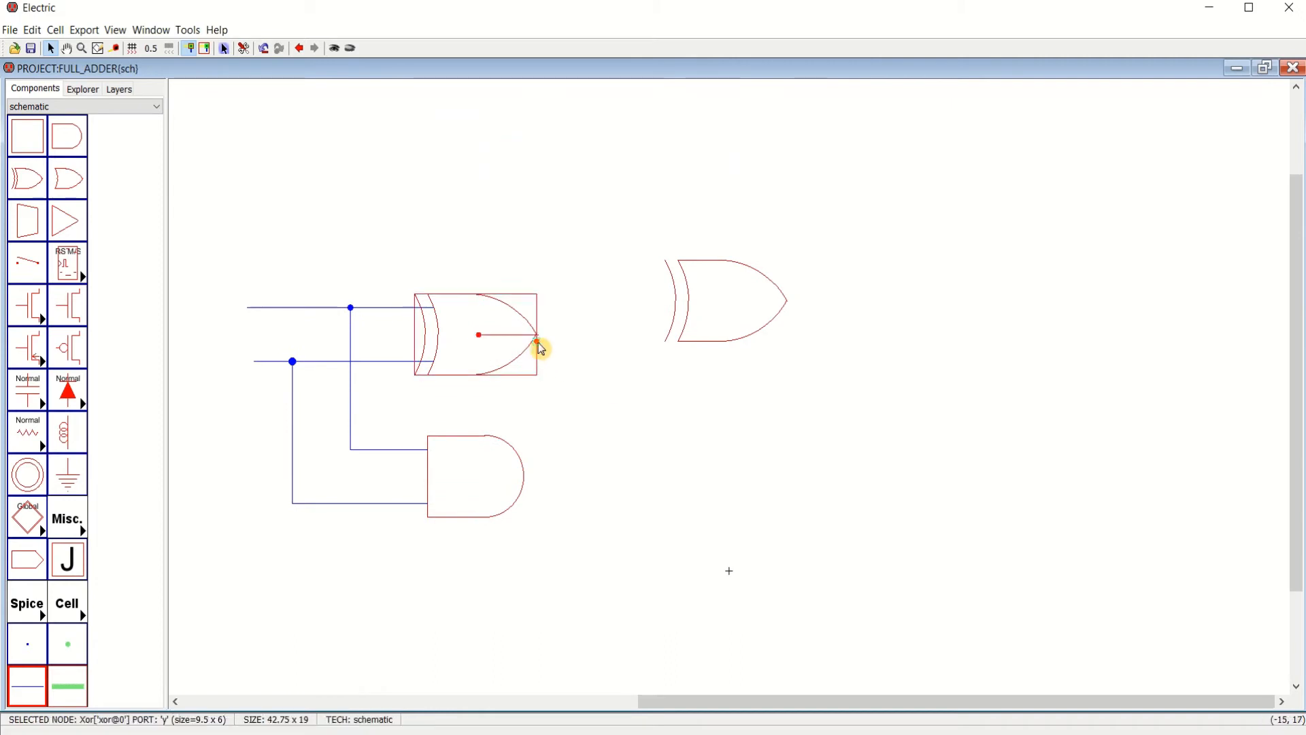
right_click(537, 341)
key(Delete)
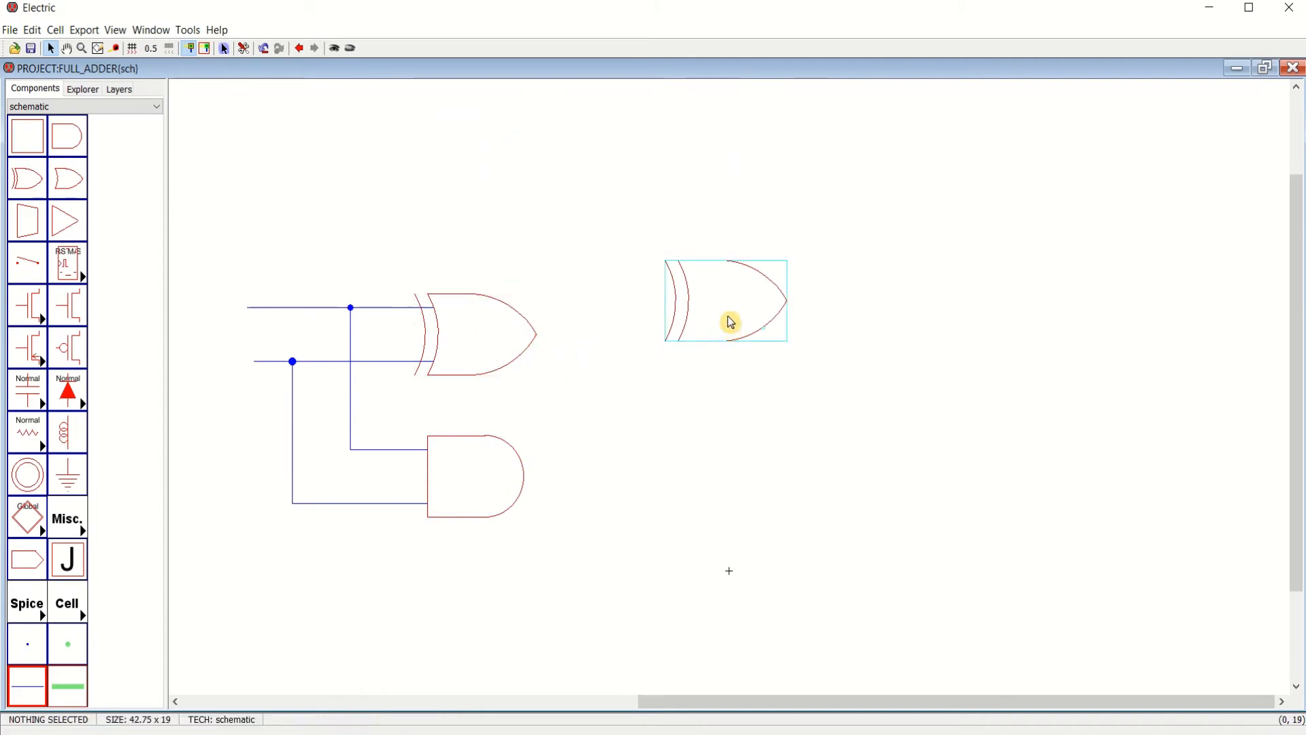
Lower the second XOR gate slightly and connect the first XOR's output to its lower input with a straight wire
drag(728, 319, 727, 335)
click(537, 336)
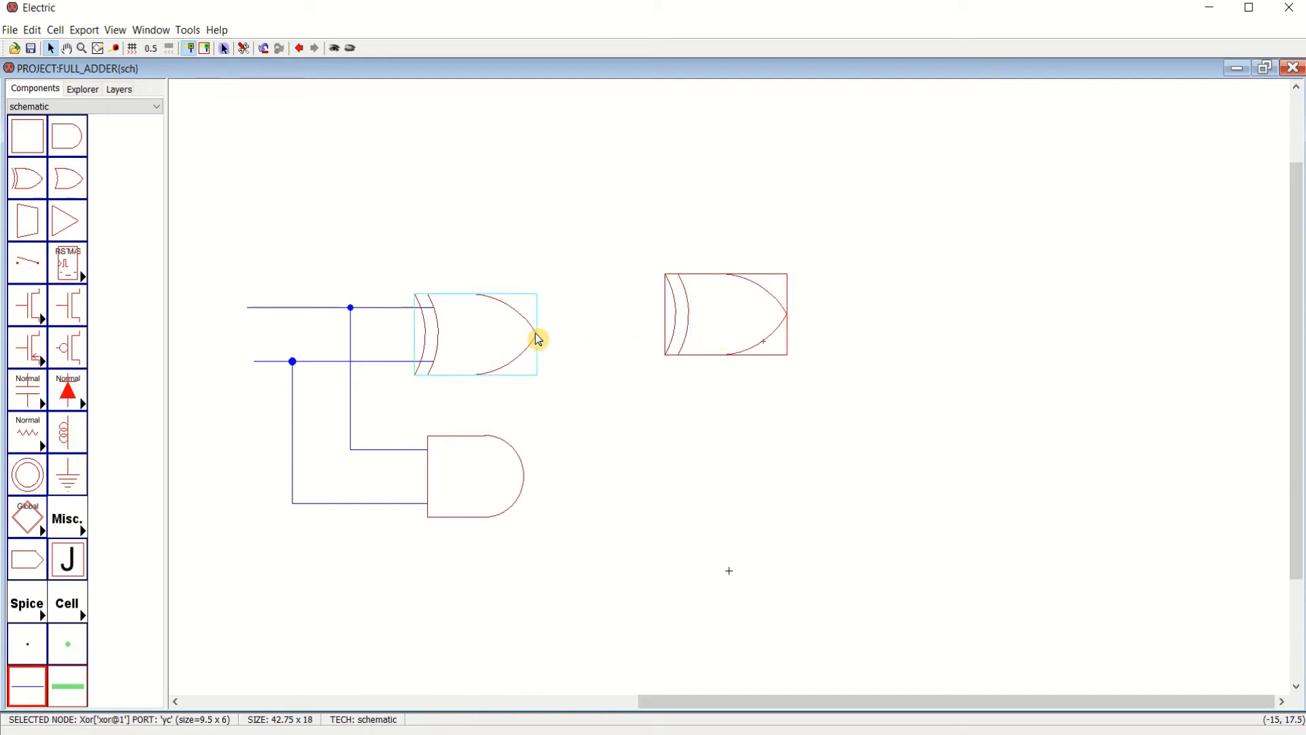
right_click(680, 347)
click(615, 344)
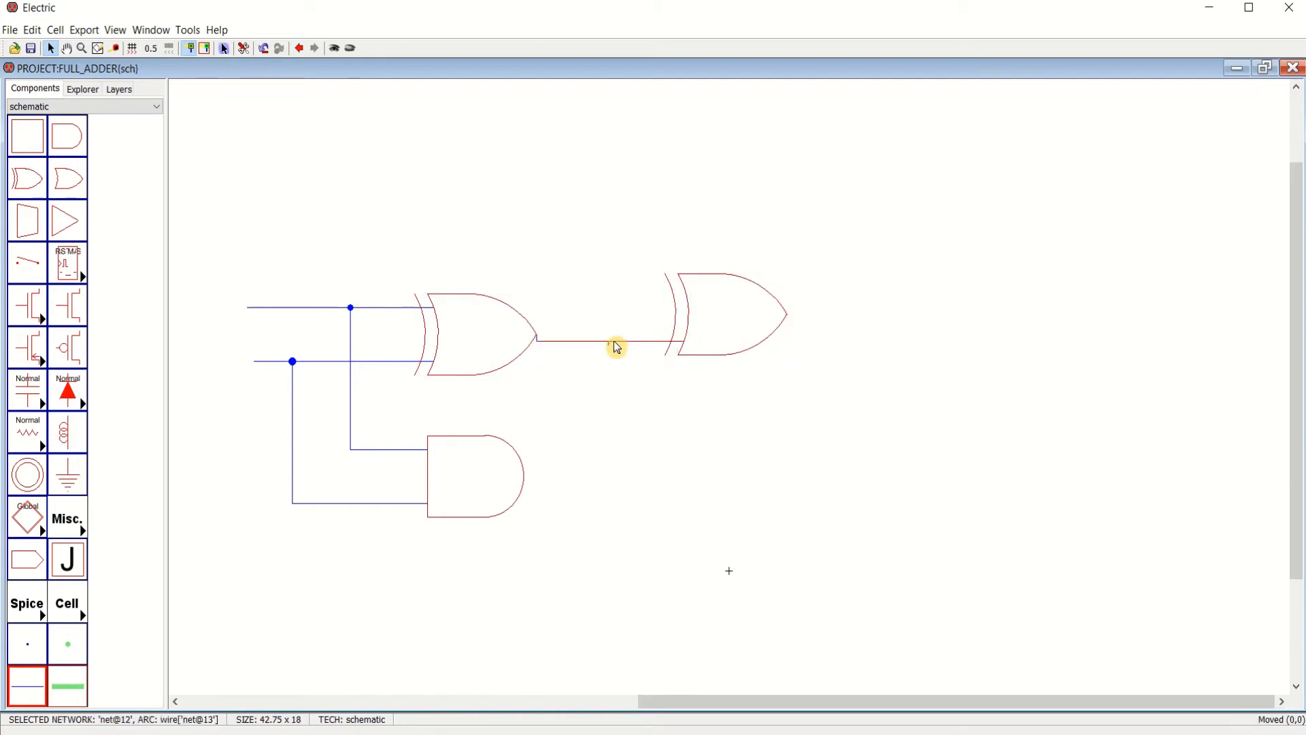
drag(615, 347, 615, 341)
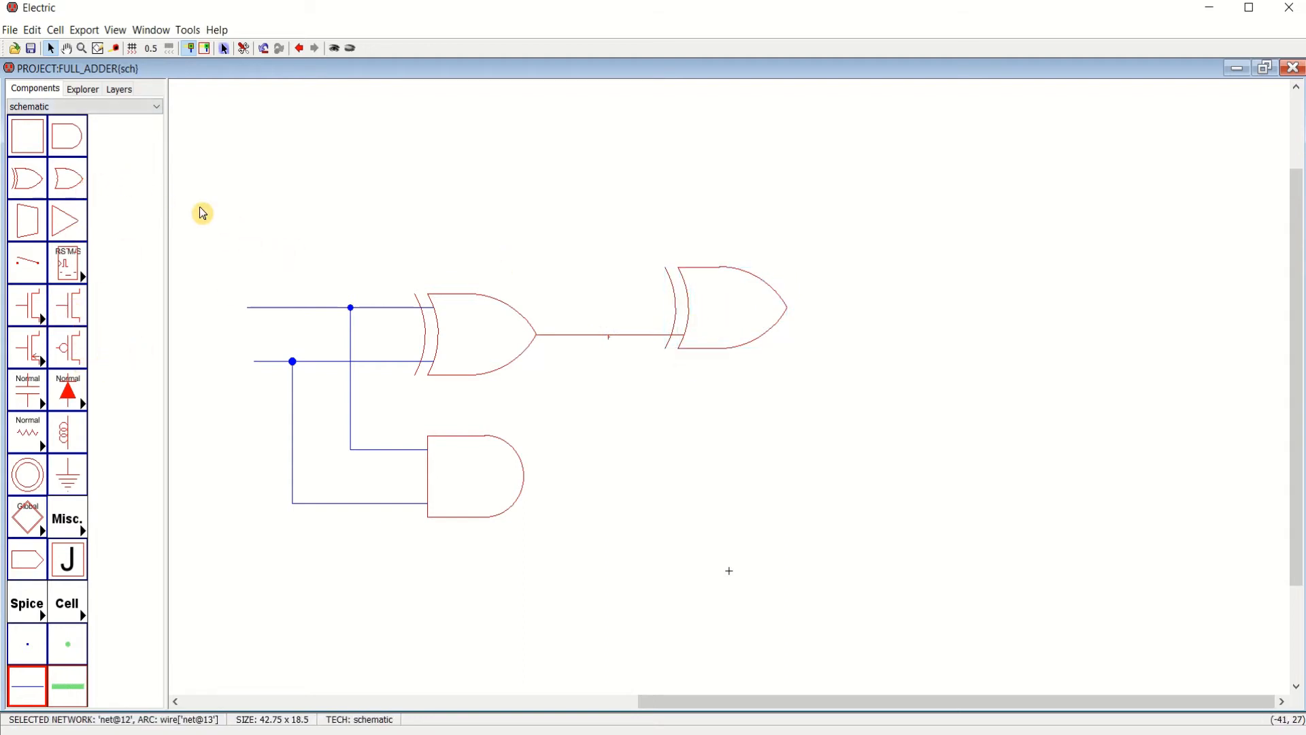
Draw a wire from the second XOR gate's upper input leftward until its end aligns with the first XOR's upper input wire
click(672, 286)
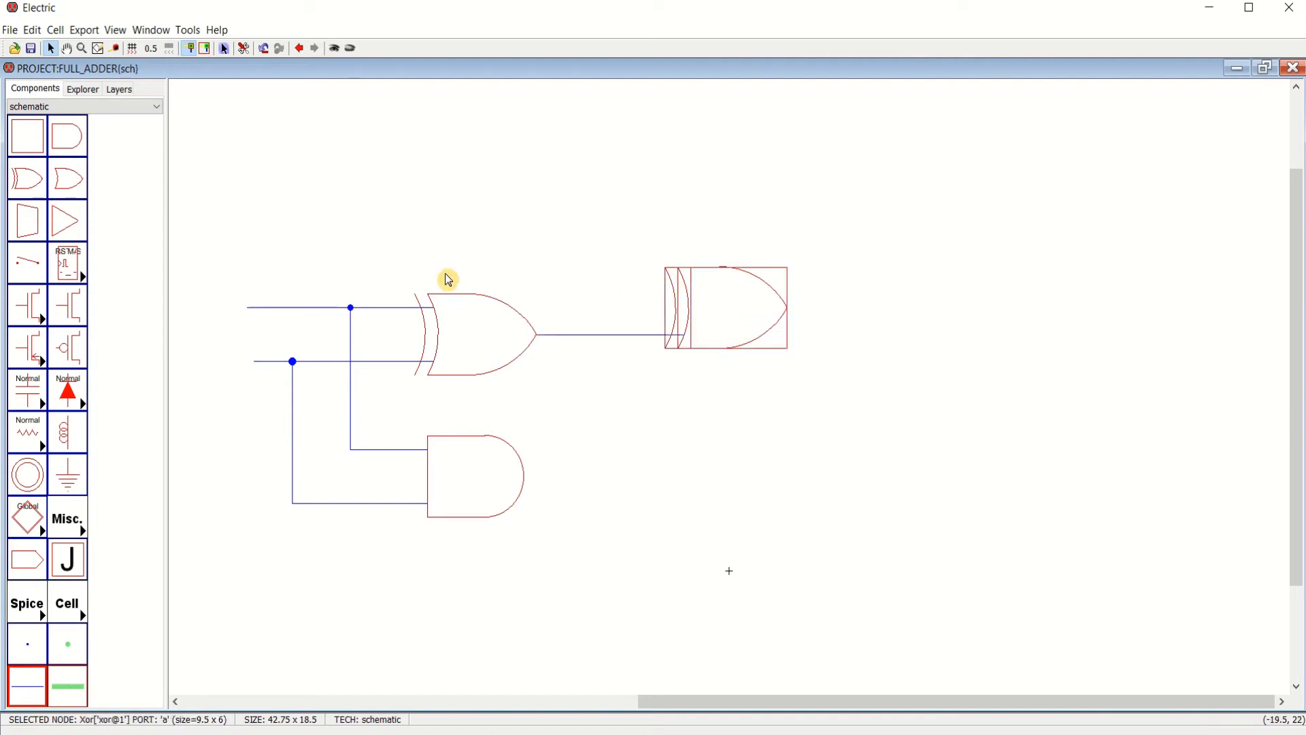
right_click(255, 276)
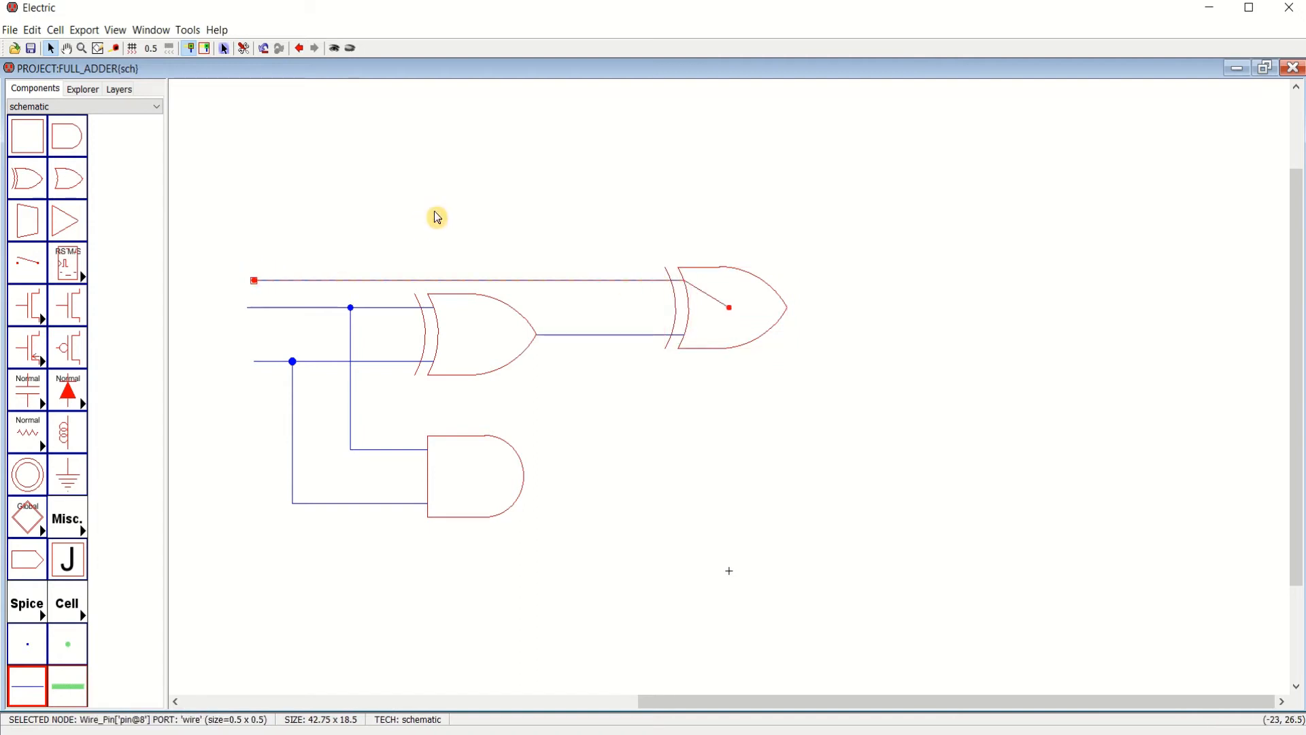
drag(254, 283, 253, 287)
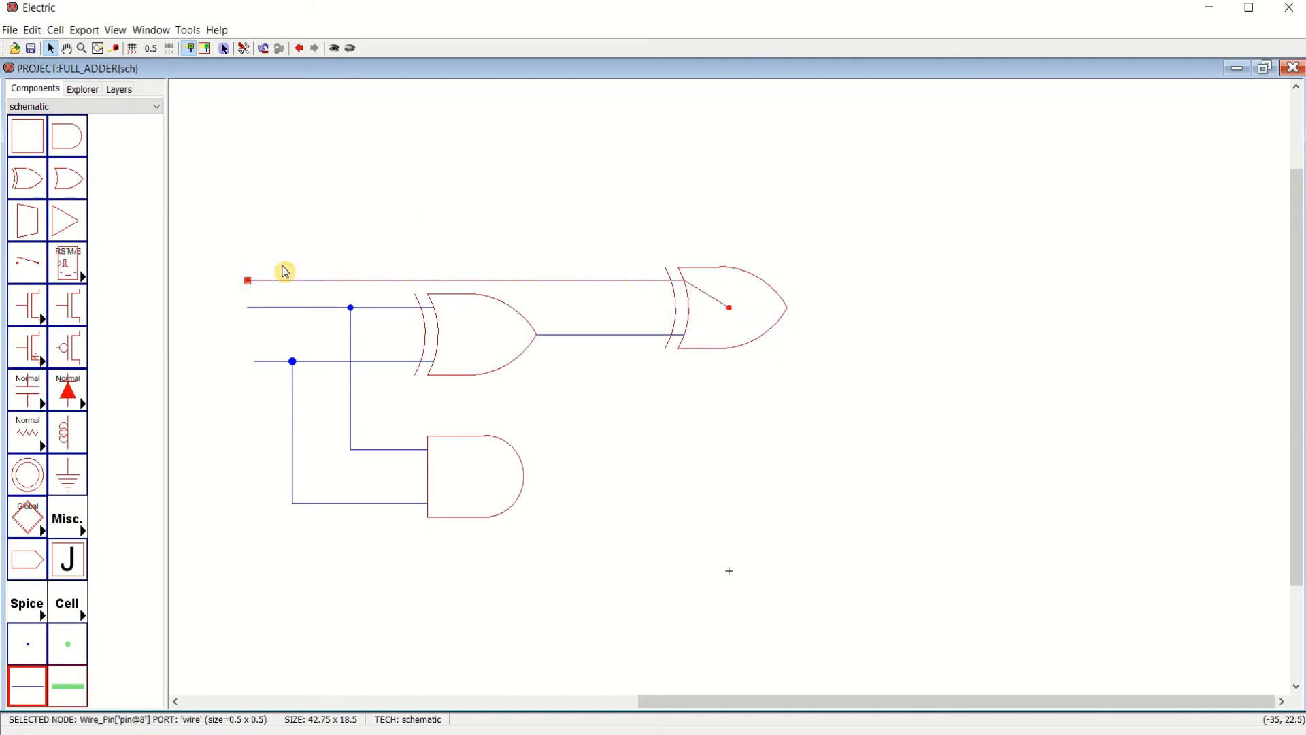
click(368, 248)
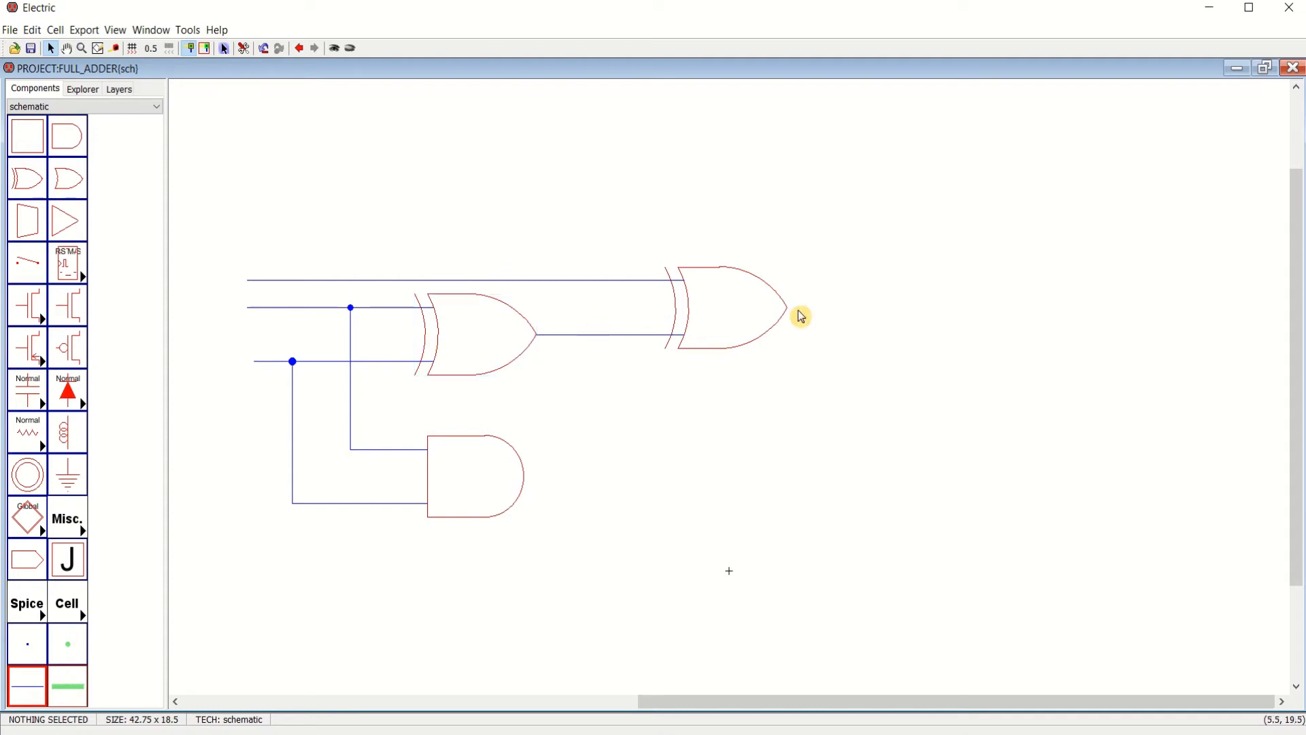
Shift the second XOR gate about 3 units to the right and place a second AND gate below it
drag(775, 324, 798, 329)
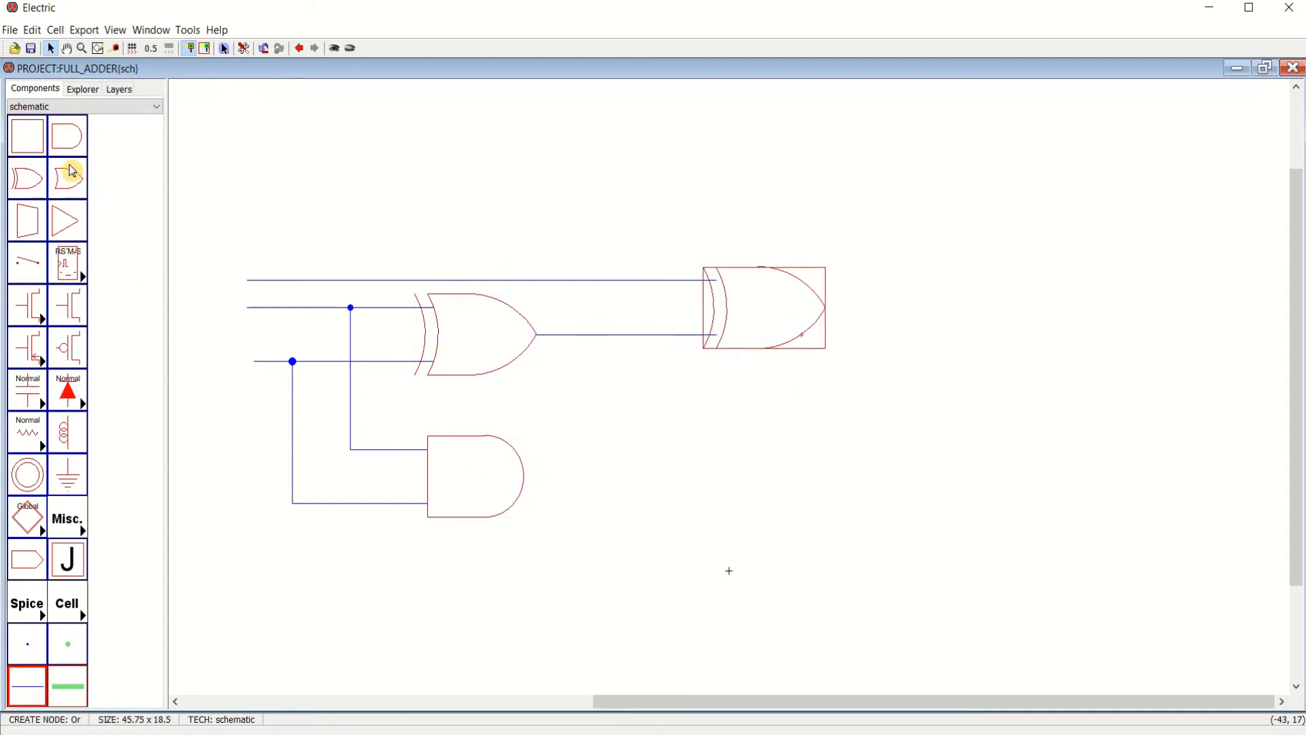
click(67, 136)
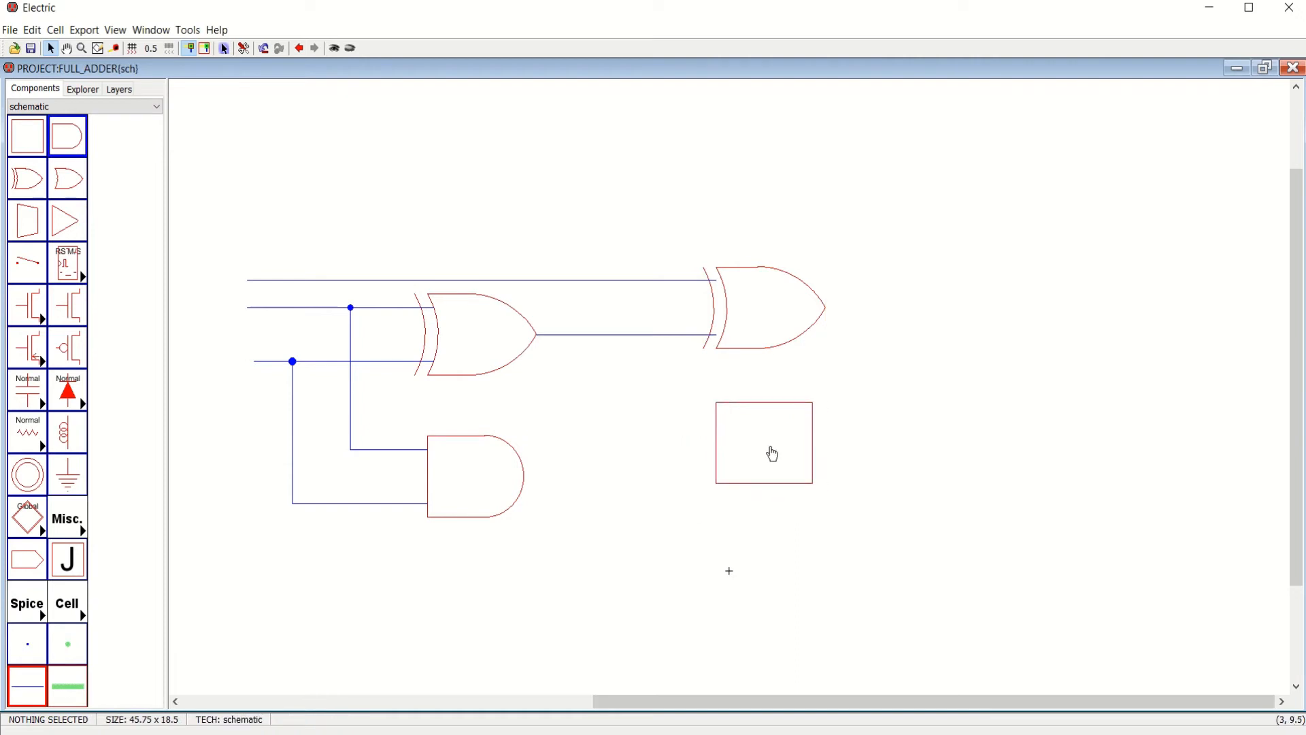
click(773, 453)
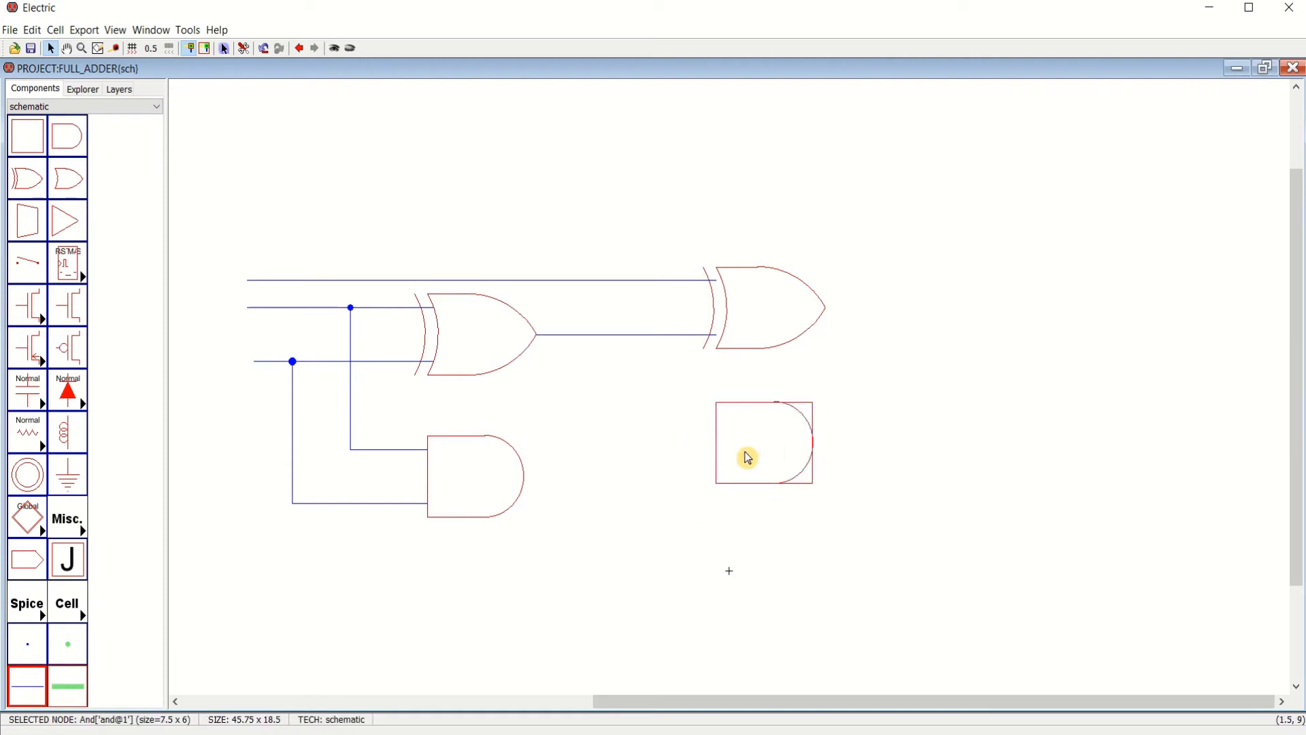
Wire the second AND gate's upper and lower inputs to the corresponding upper and lower input wires of the second XOR gate
click(718, 425)
right_click(665, 416)
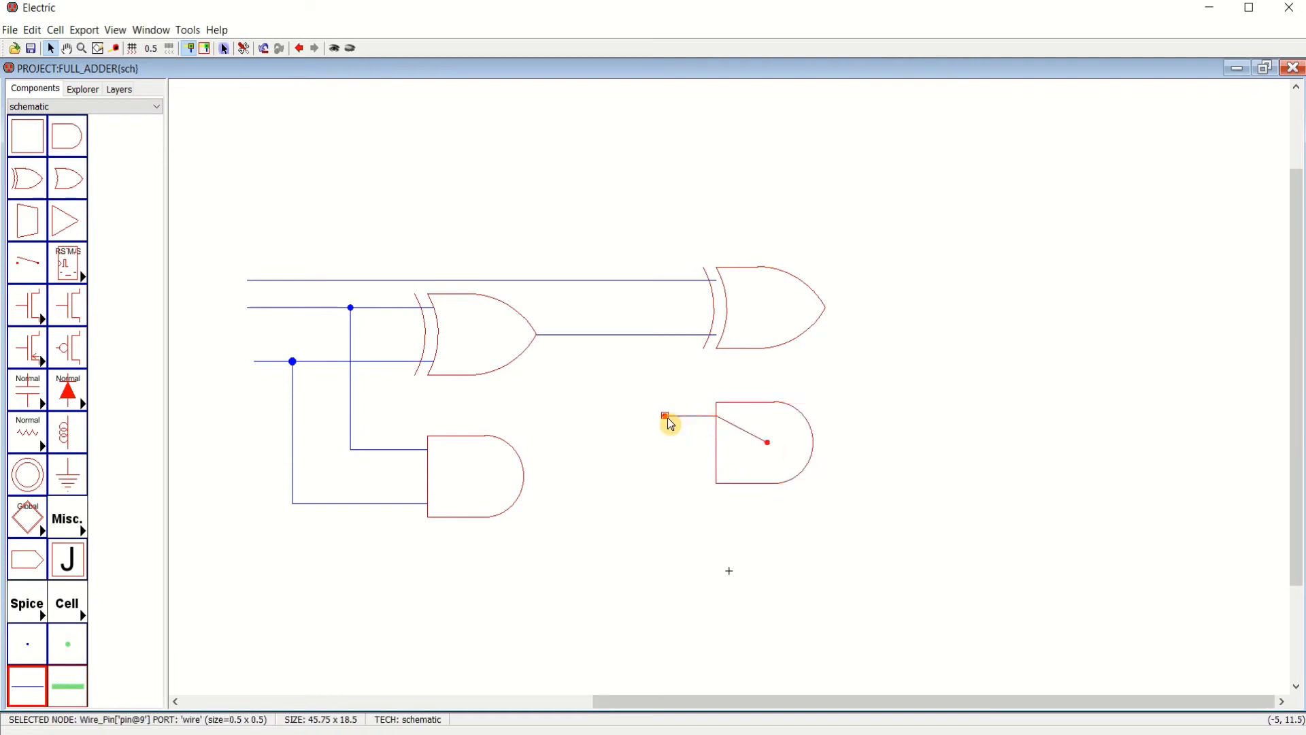
right_click(665, 281)
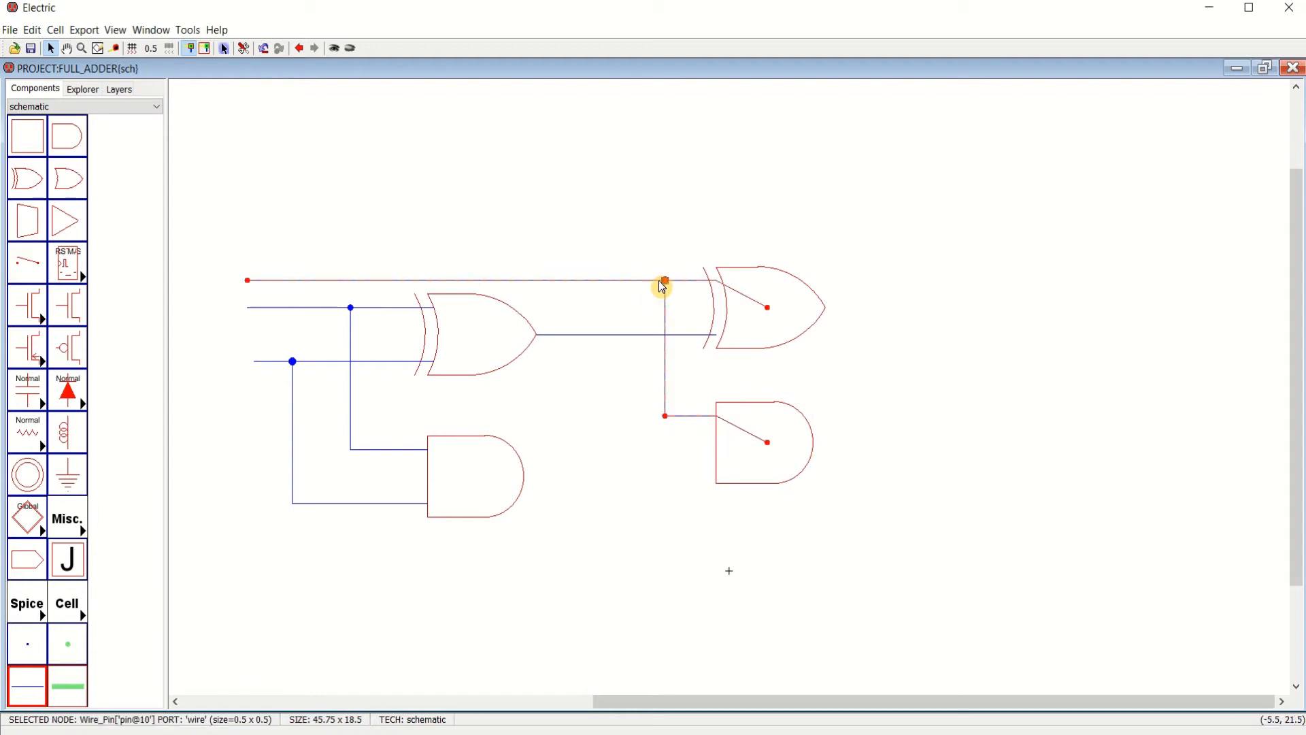
click(719, 471)
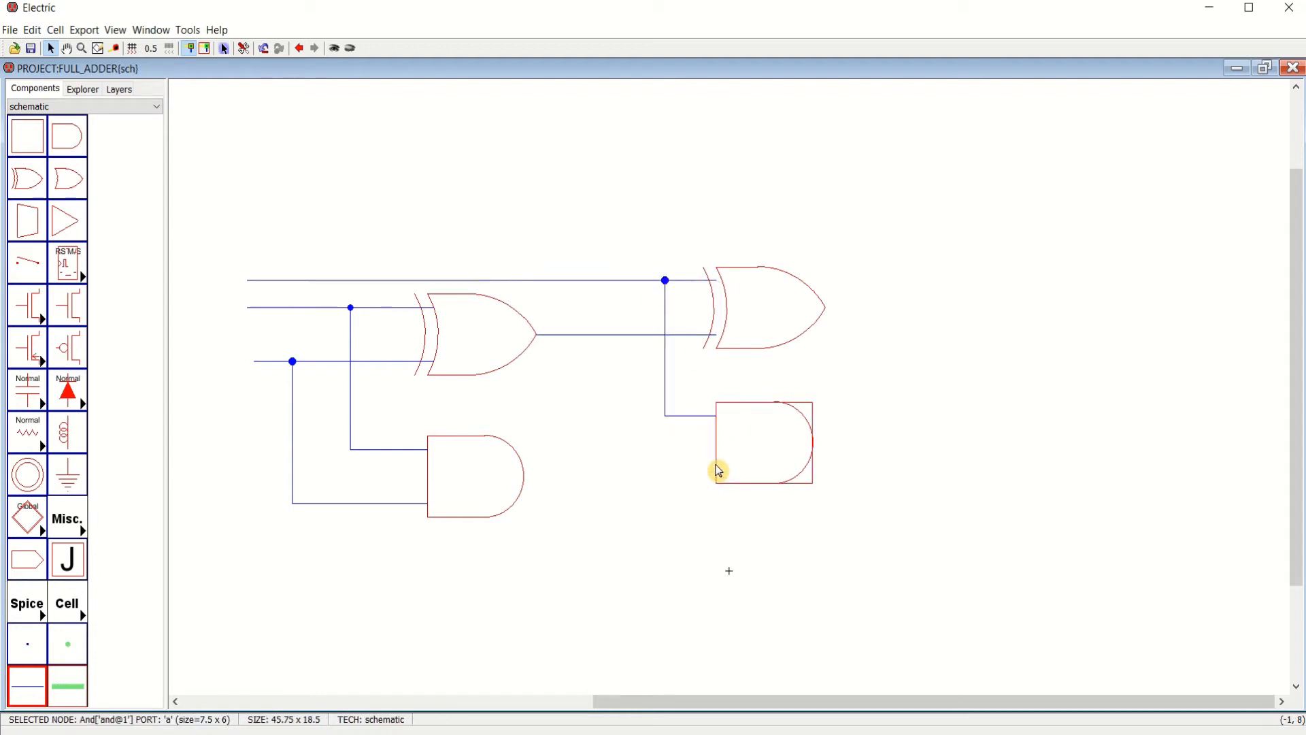
right_click(627, 469)
right_click(625, 336)
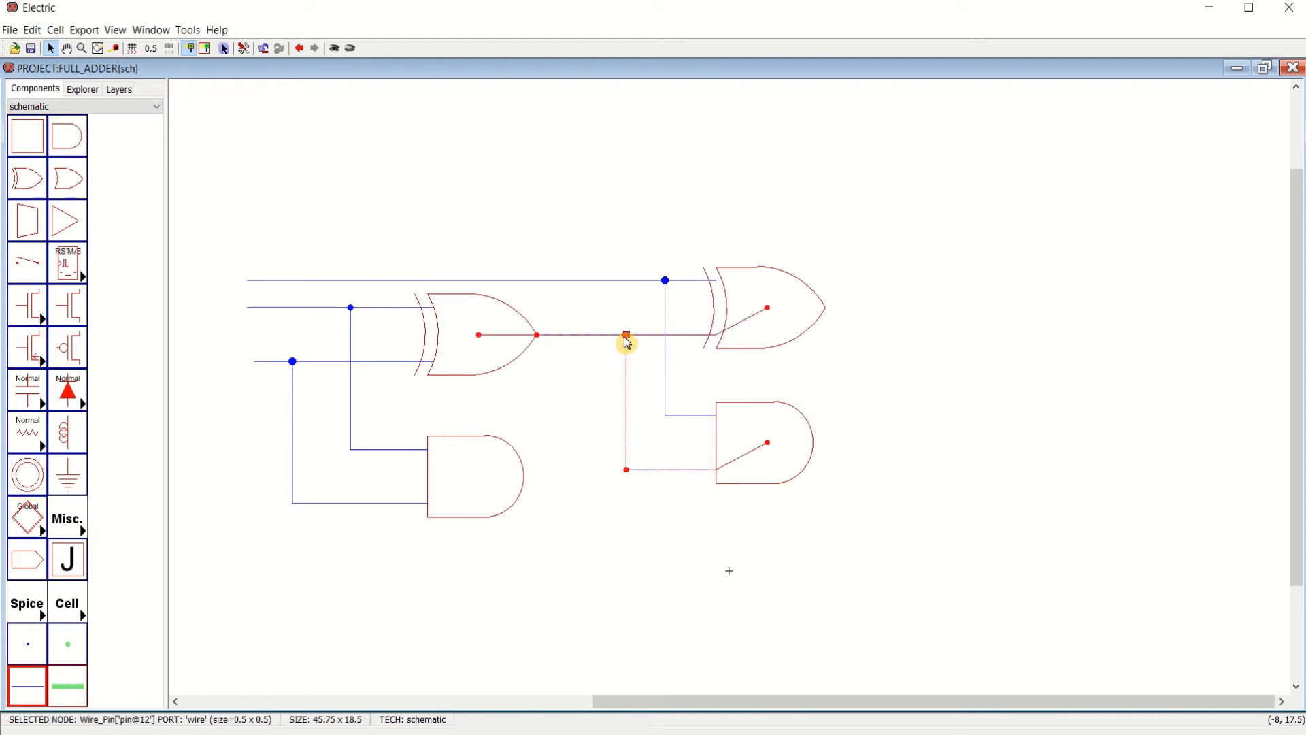
click(690, 507)
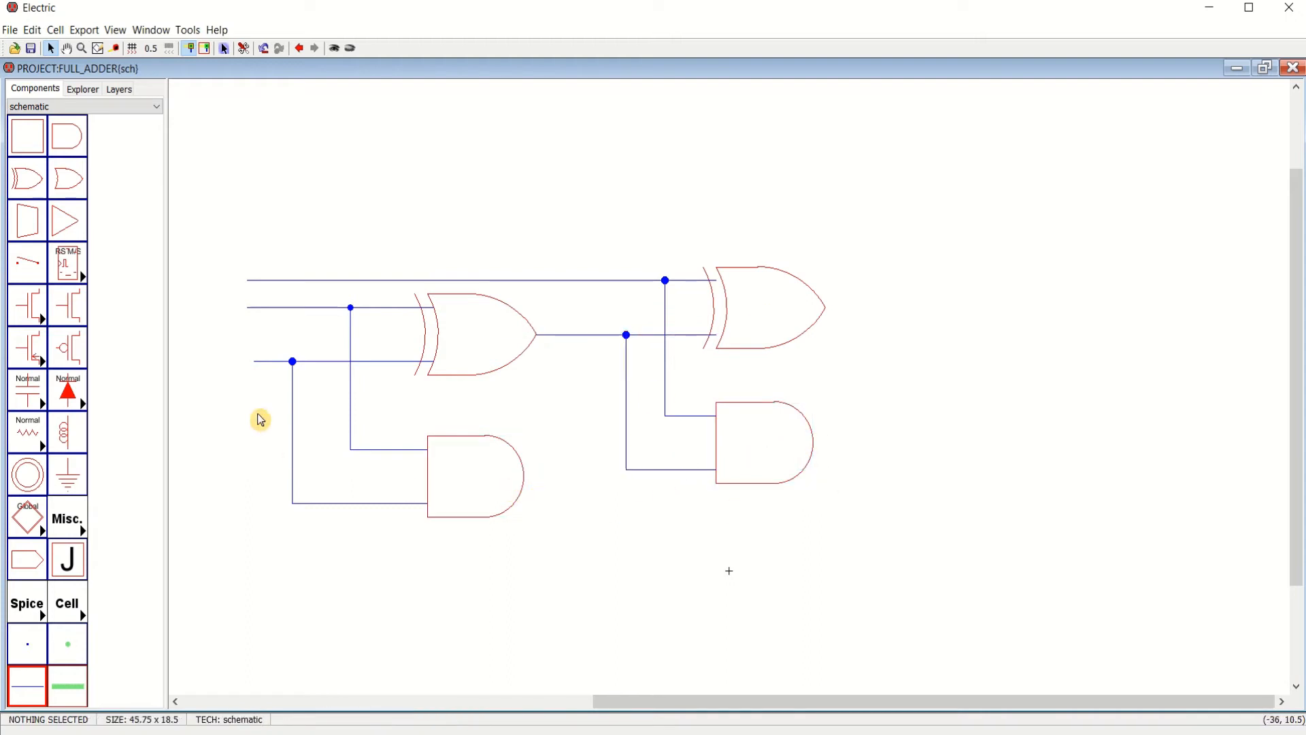
Place an OR gate to the lower right of the second AND gate
click(73, 188)
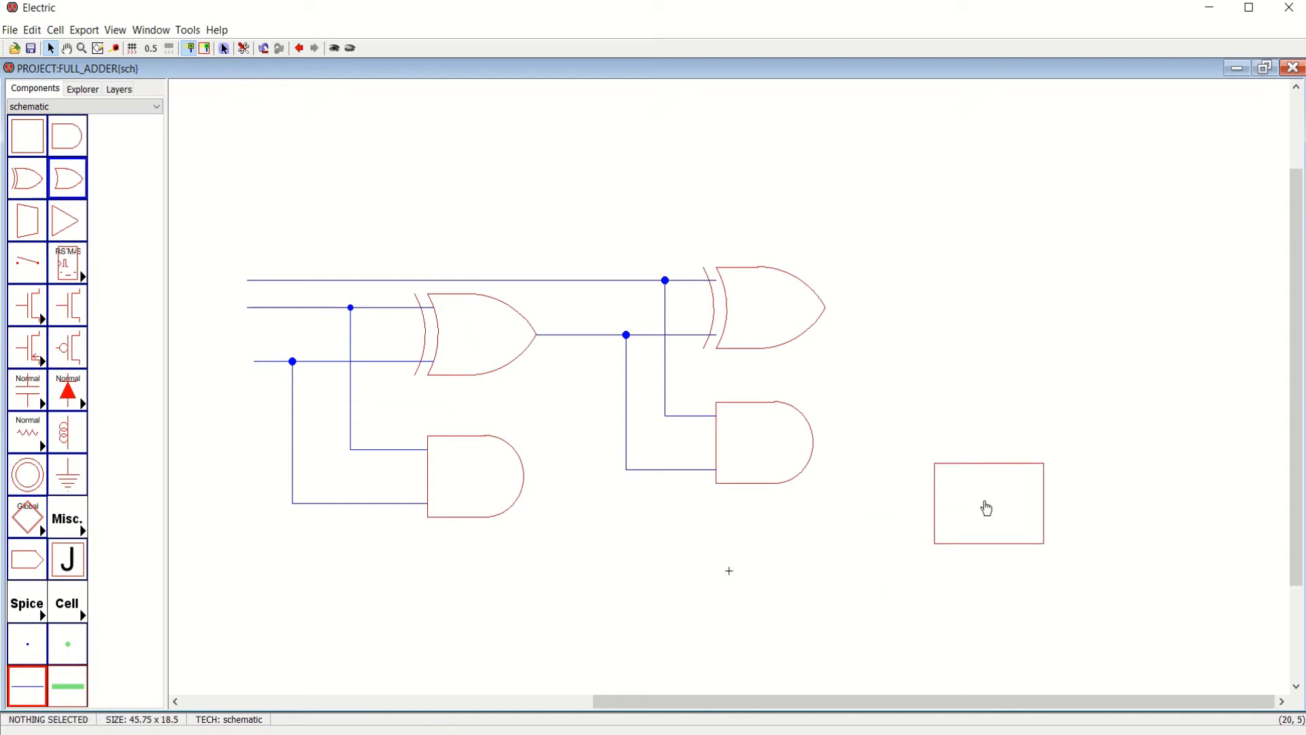
click(986, 506)
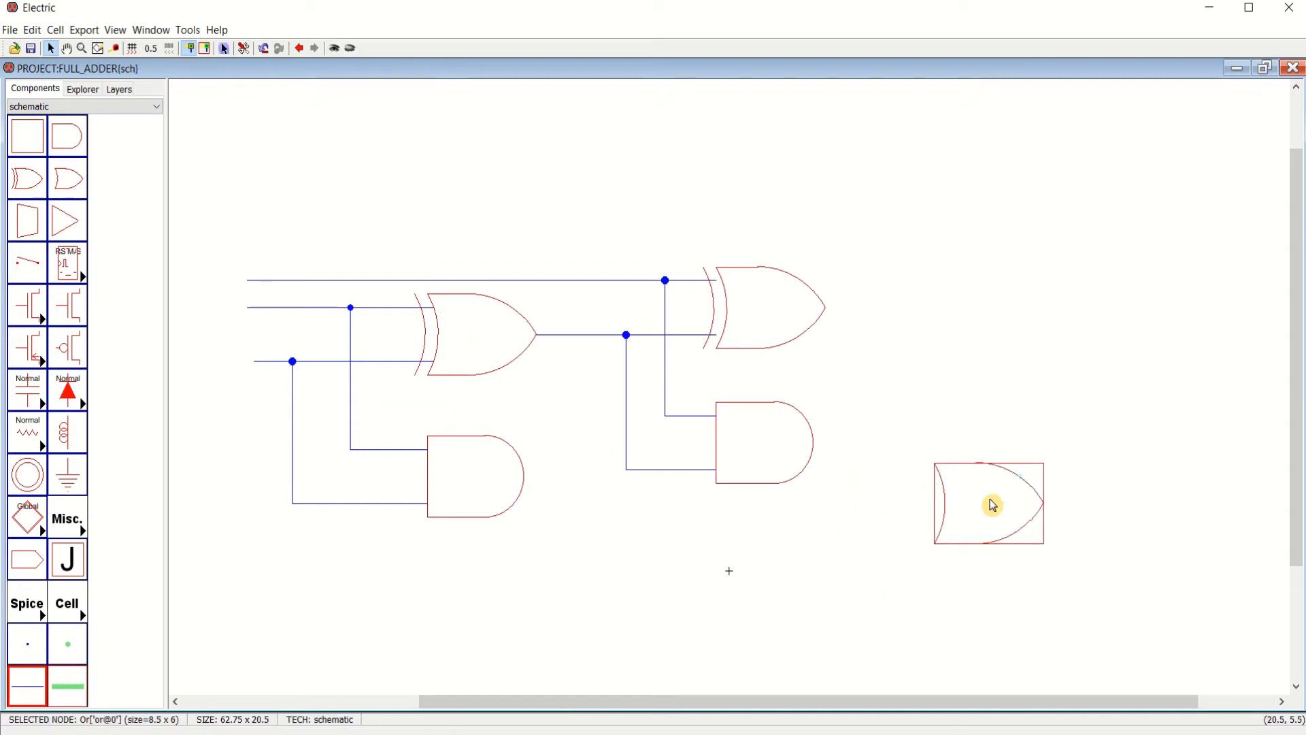
Raise the OR gate about 2.5 units overall and wire the second AND gate's output to its upper input
drag(992, 502, 965, 472)
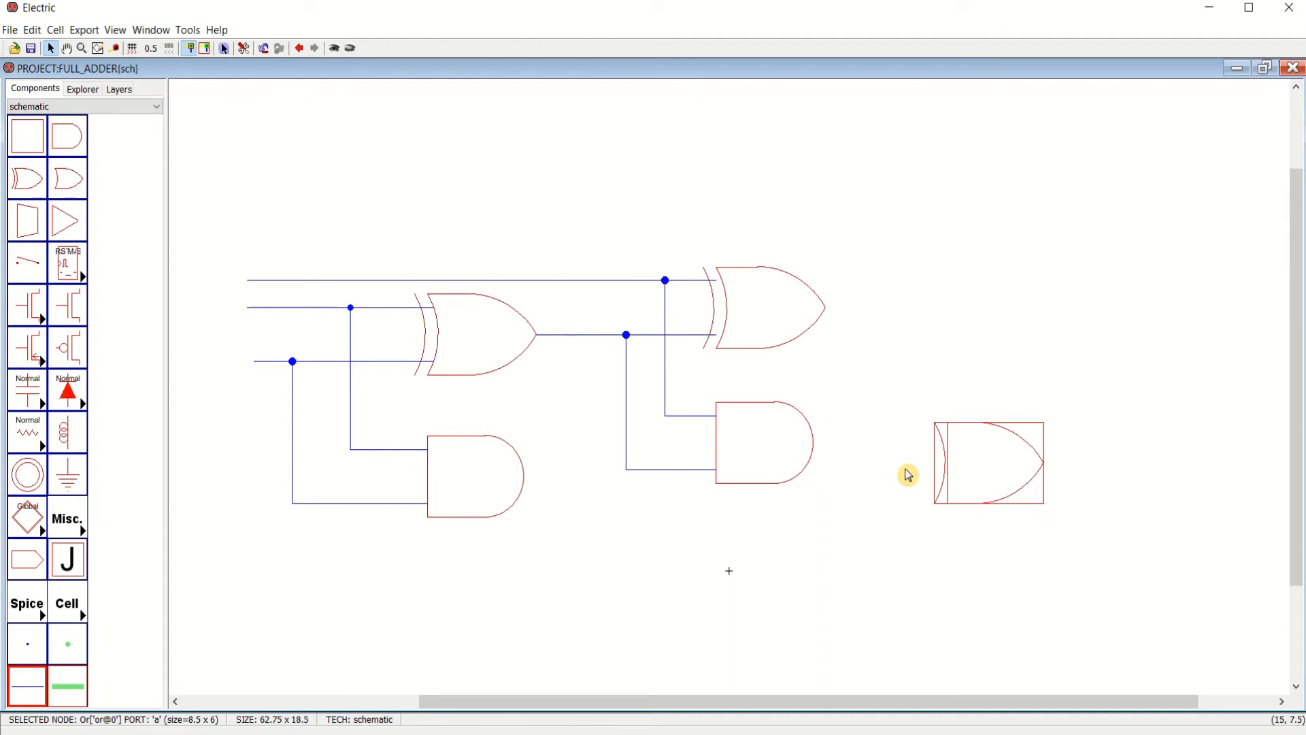
click(814, 441)
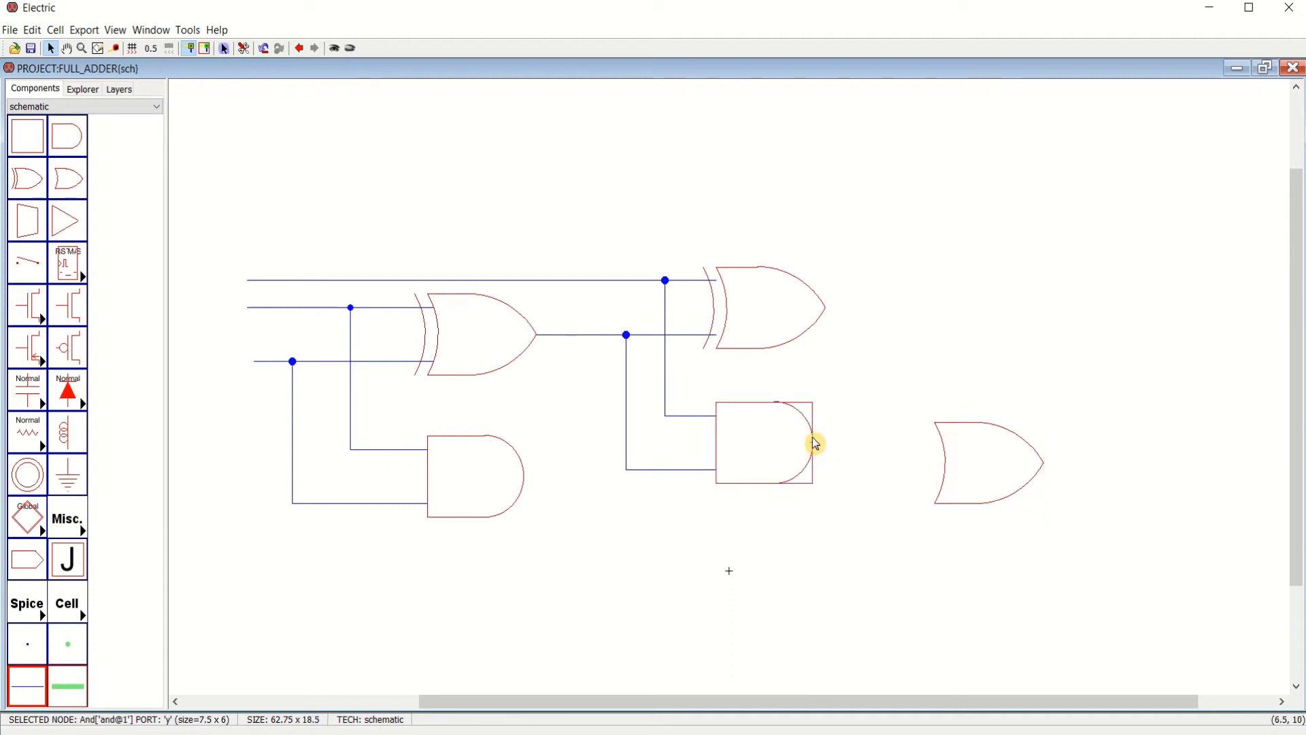
right_click(941, 442)
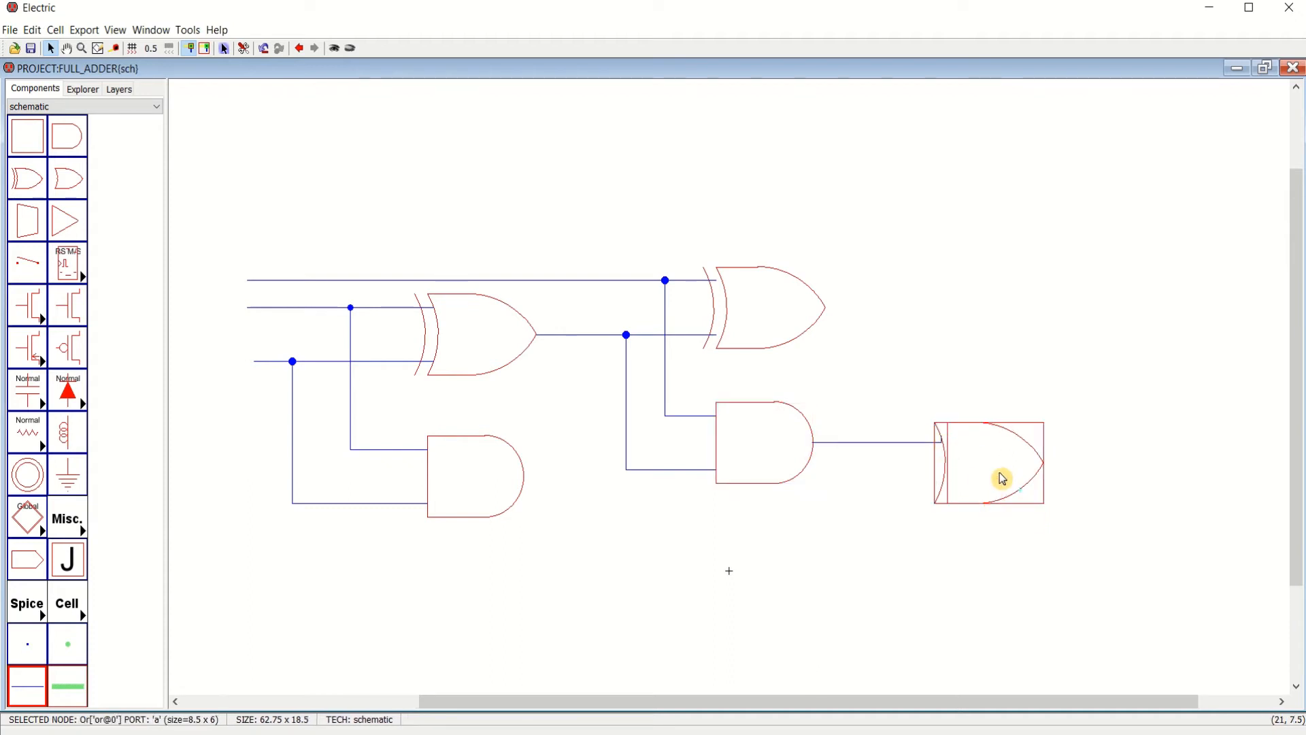
drag(999, 473, 1001, 479)
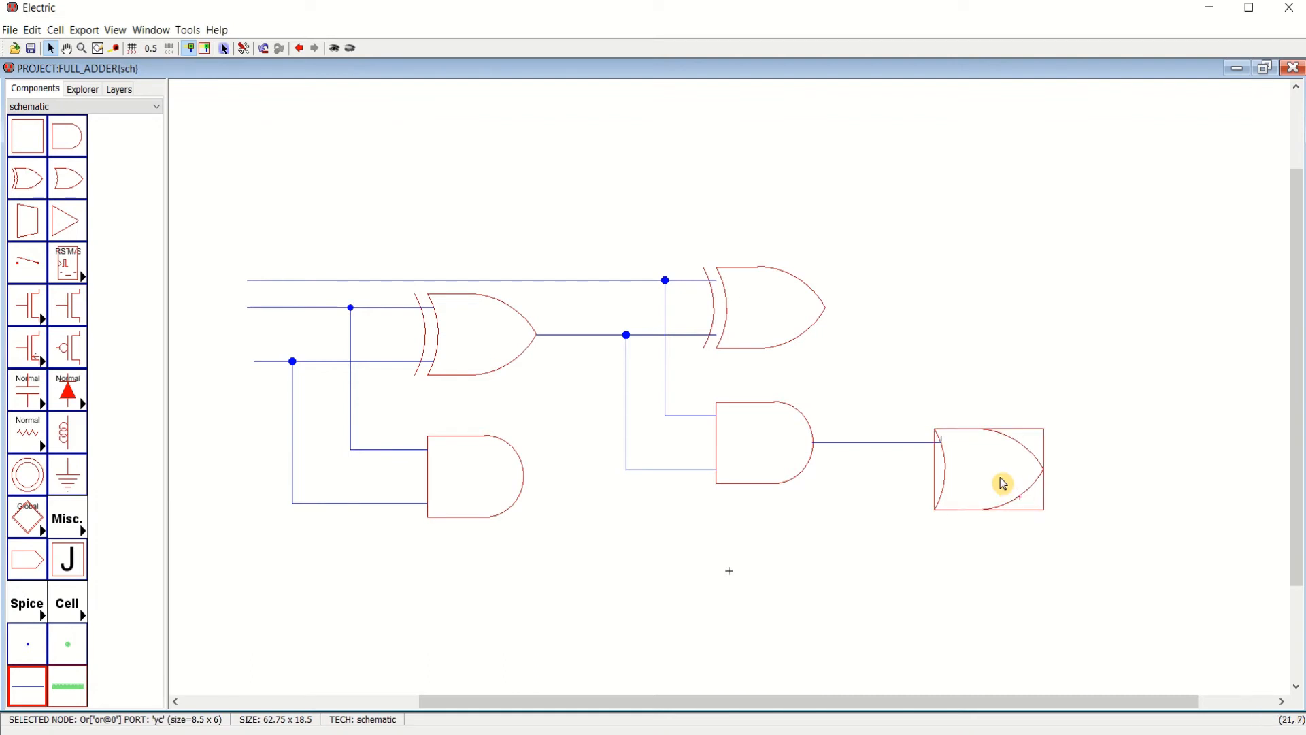
Delete the wire between the second AND gate and the OR gate, clear its leftover pin, and redraw it straight to the OR's upper input
click(922, 446)
key(Delete)
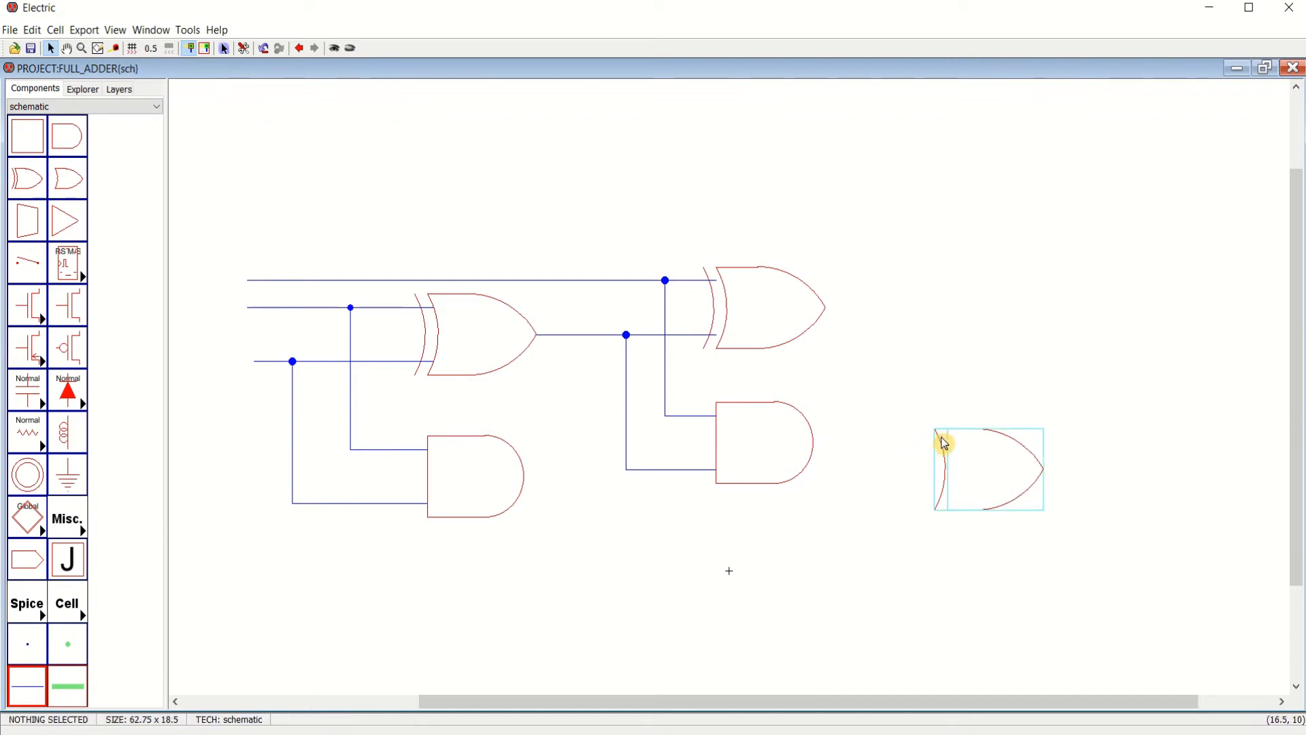
click(945, 443)
click(945, 444)
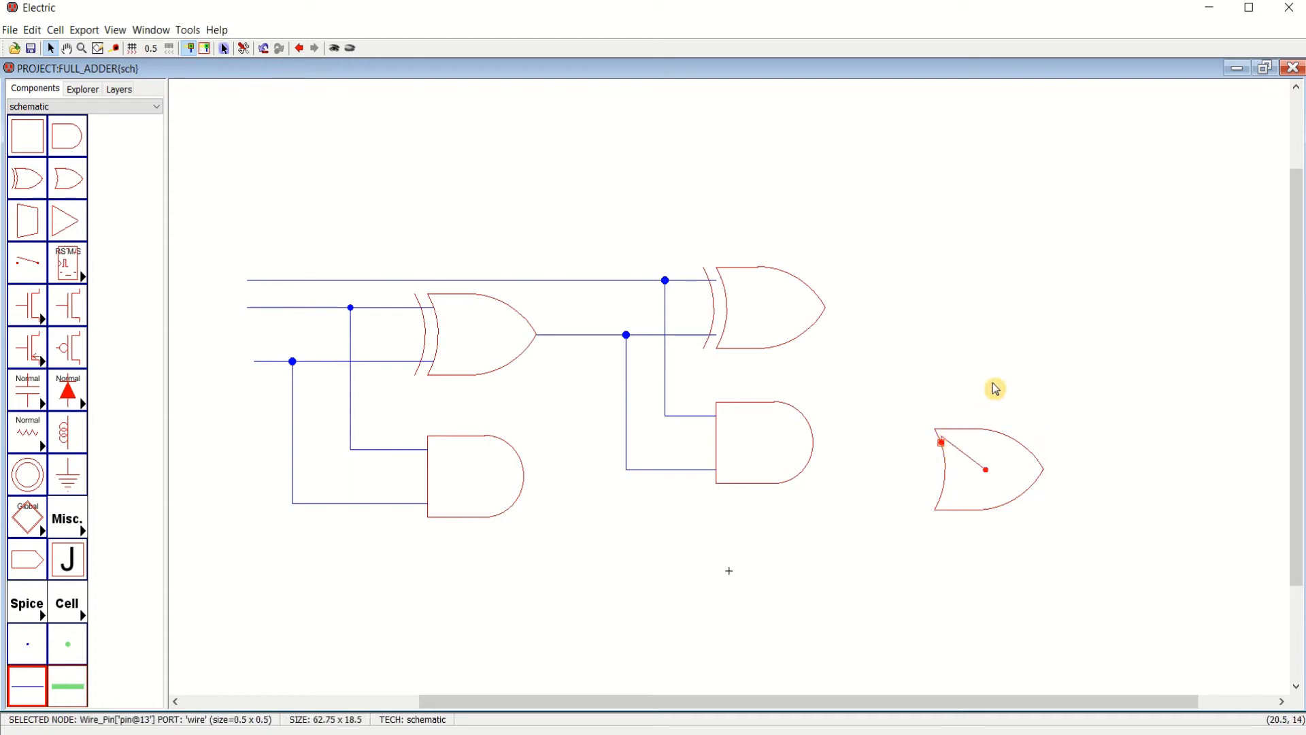
click(817, 445)
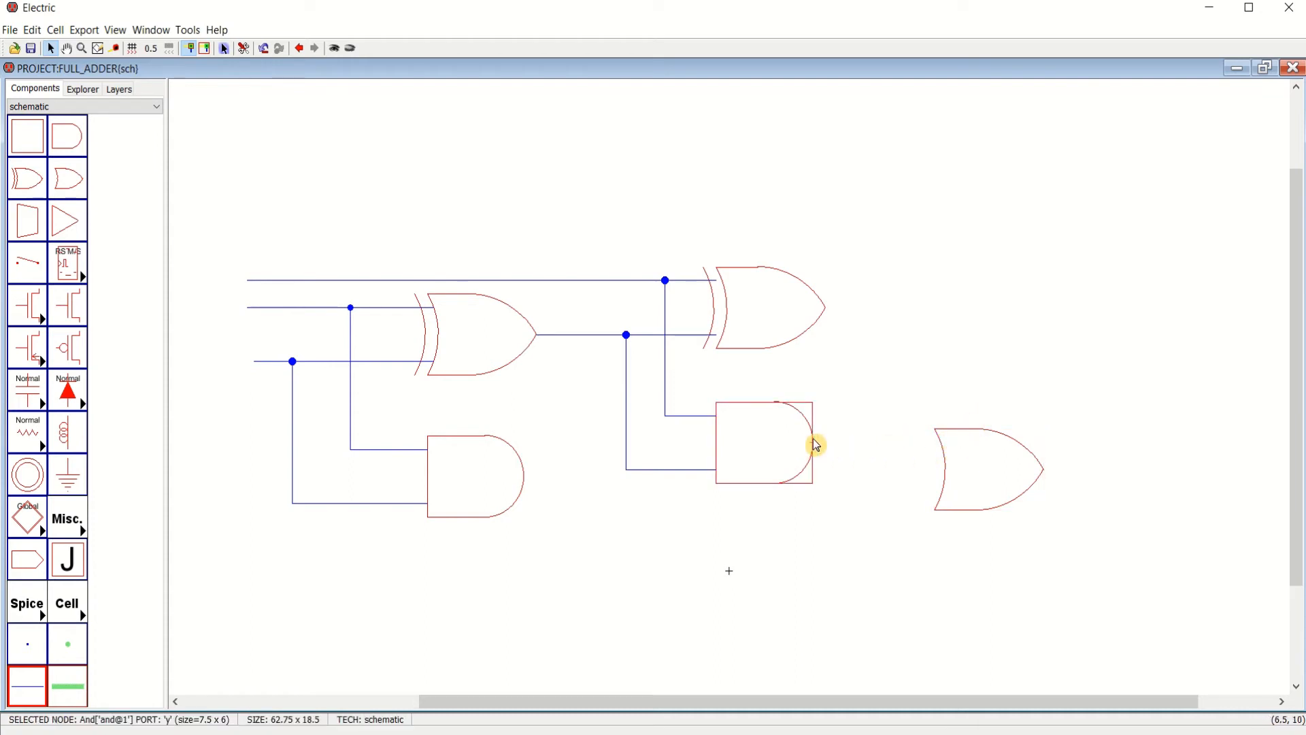
right_click(941, 447)
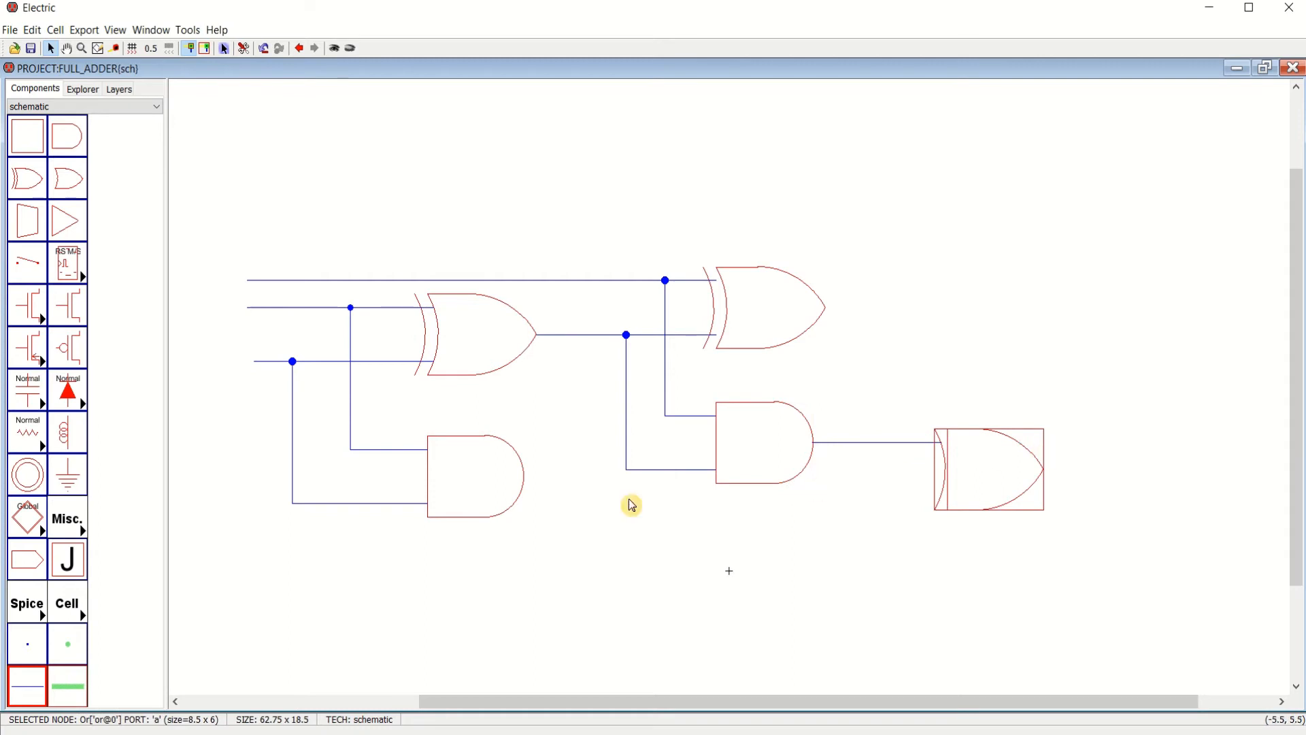
Wire the first AND gate's output to the OR gate's lower input, stepping the wire down below the second AND gate
click(527, 479)
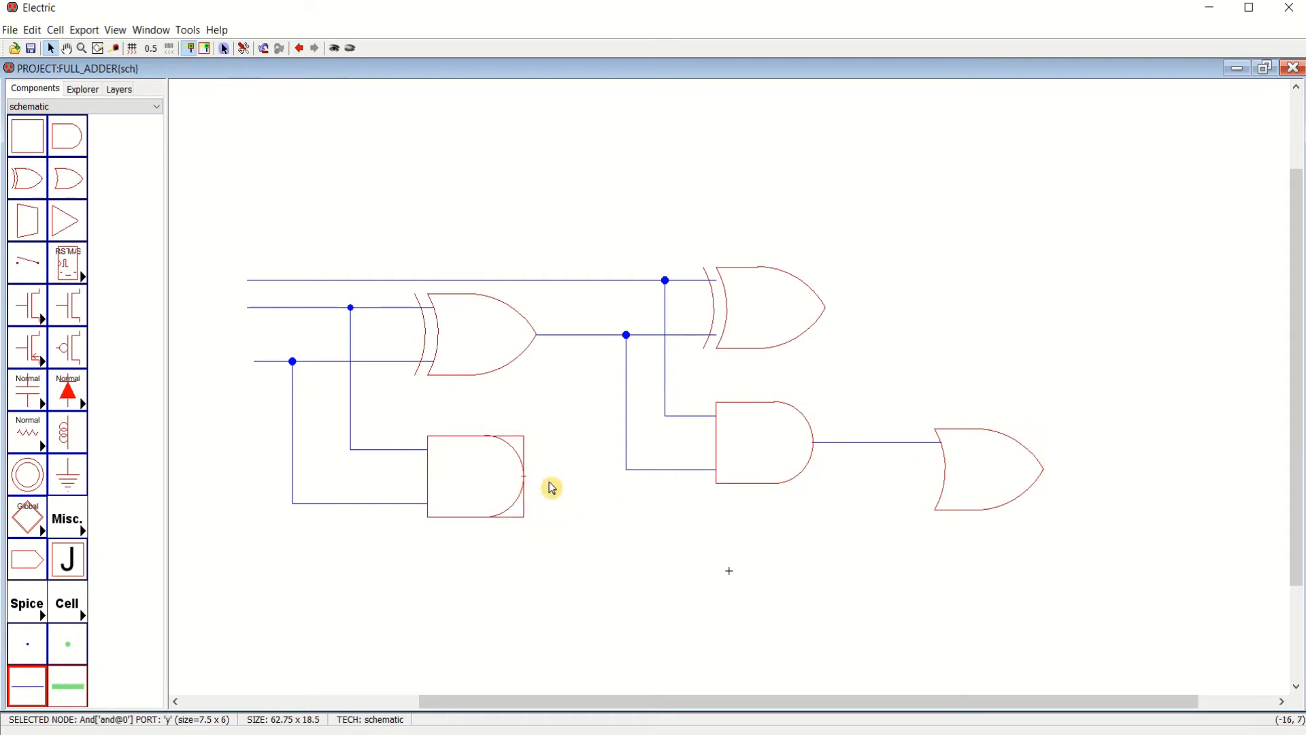
right_click(589, 487)
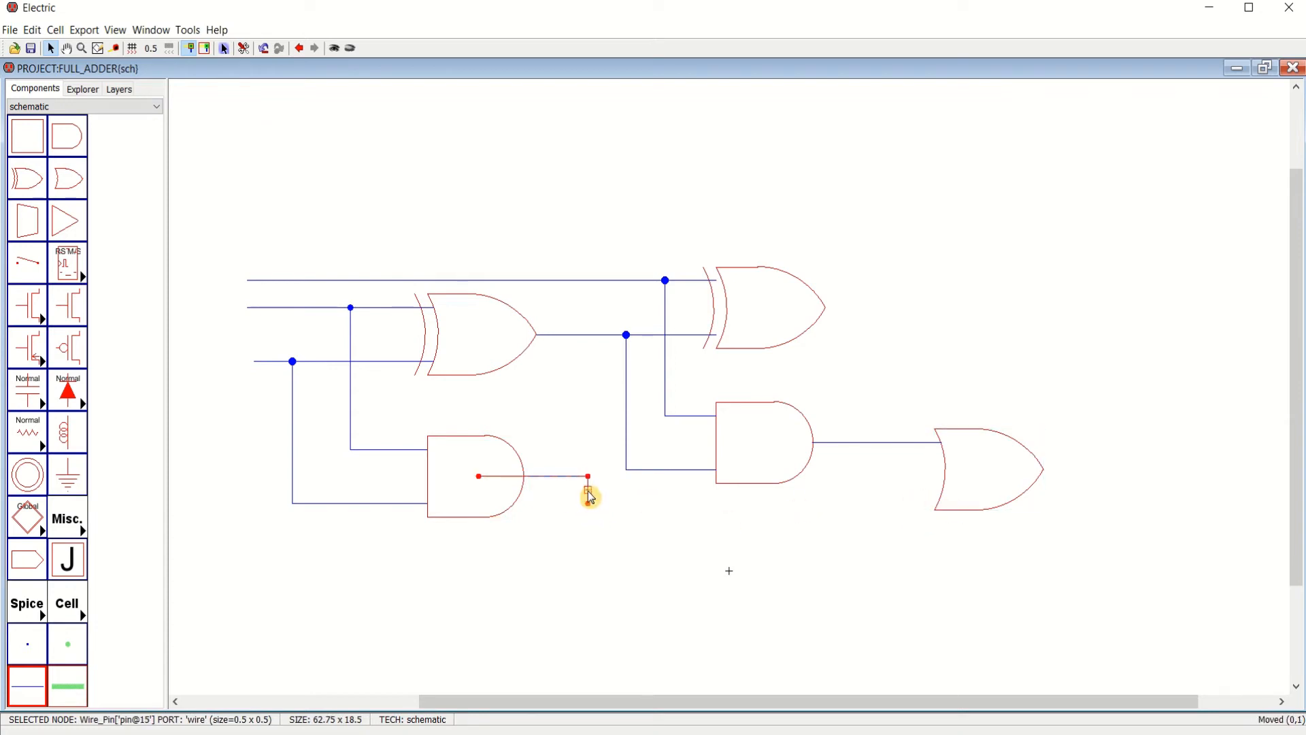
right_click(943, 503)
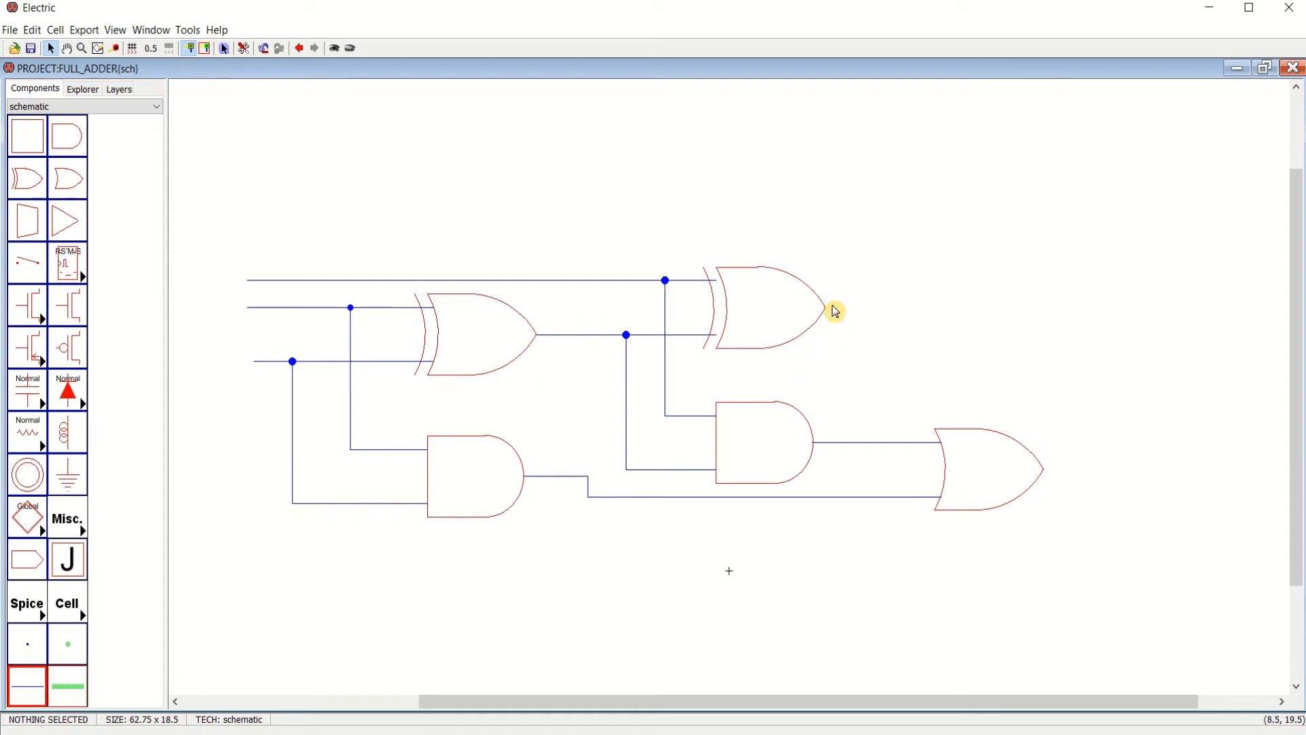
Place an off-page connector to the right of the second XOR gate and wire it to that gate's output
click(27, 559)
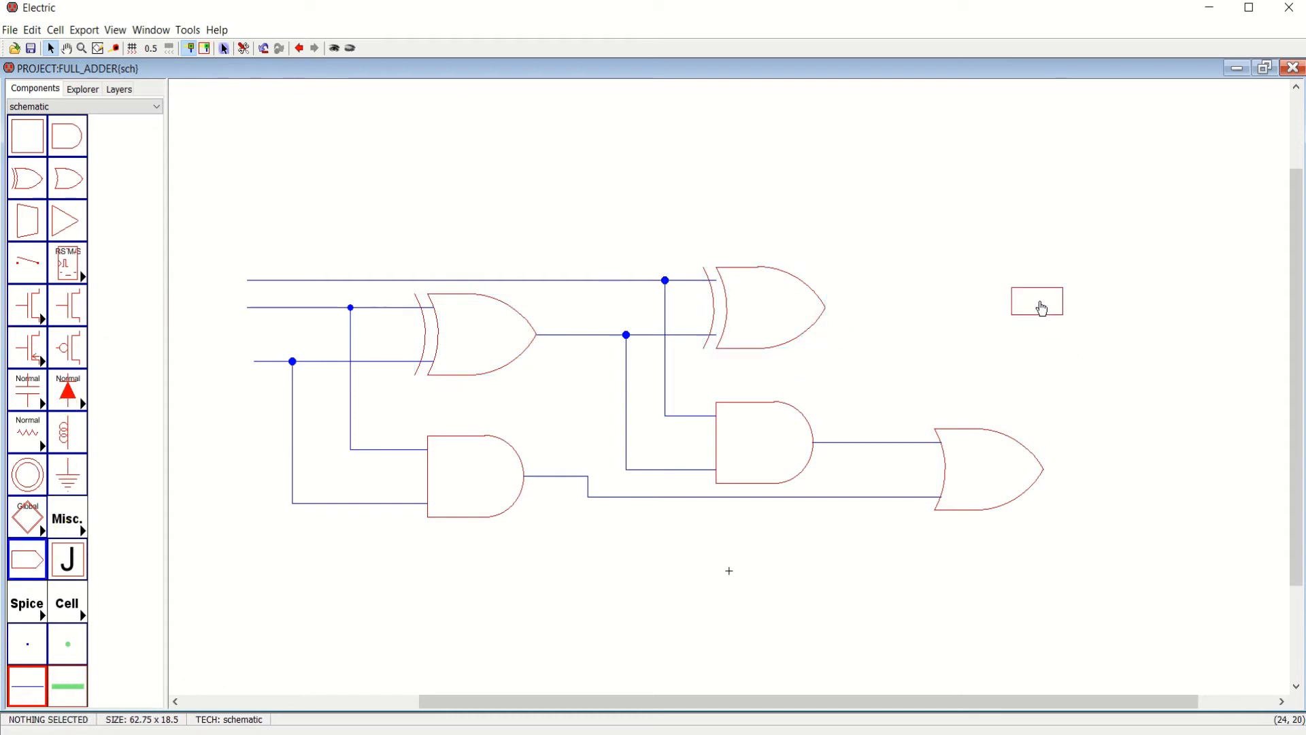
click(1039, 307)
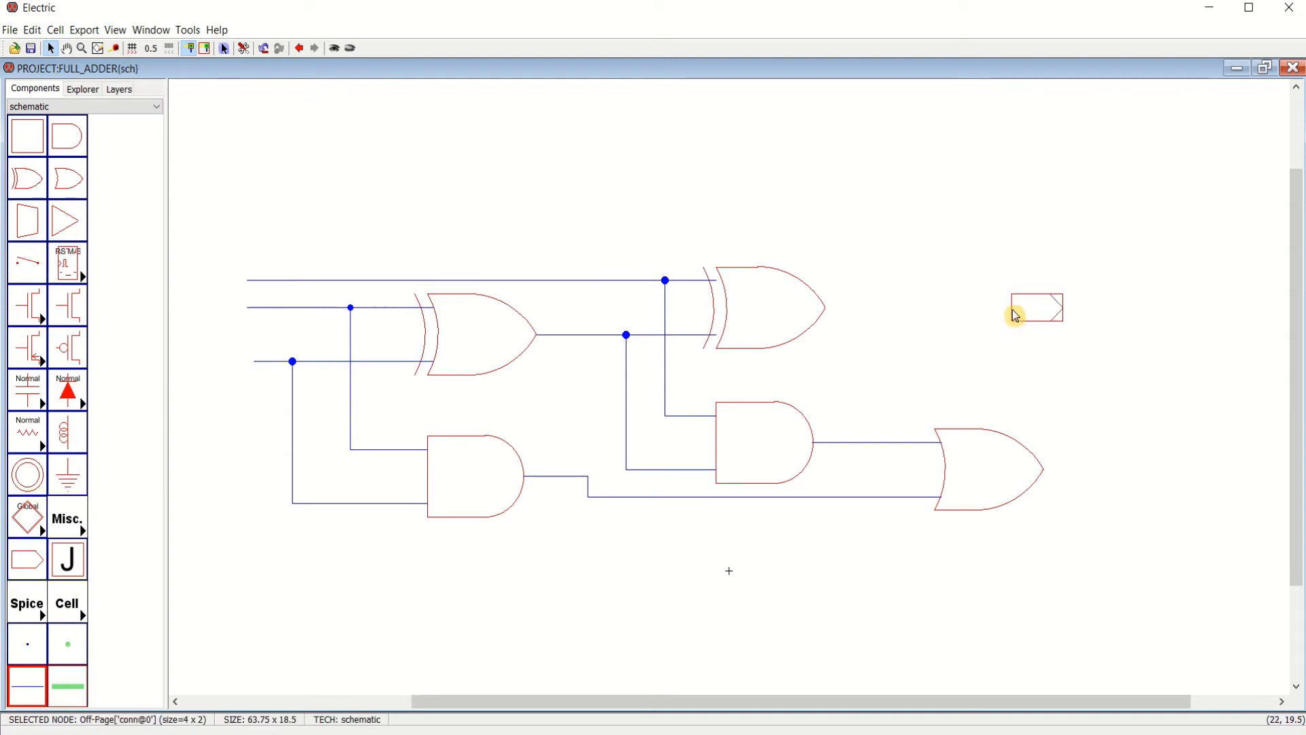
right_click(827, 307)
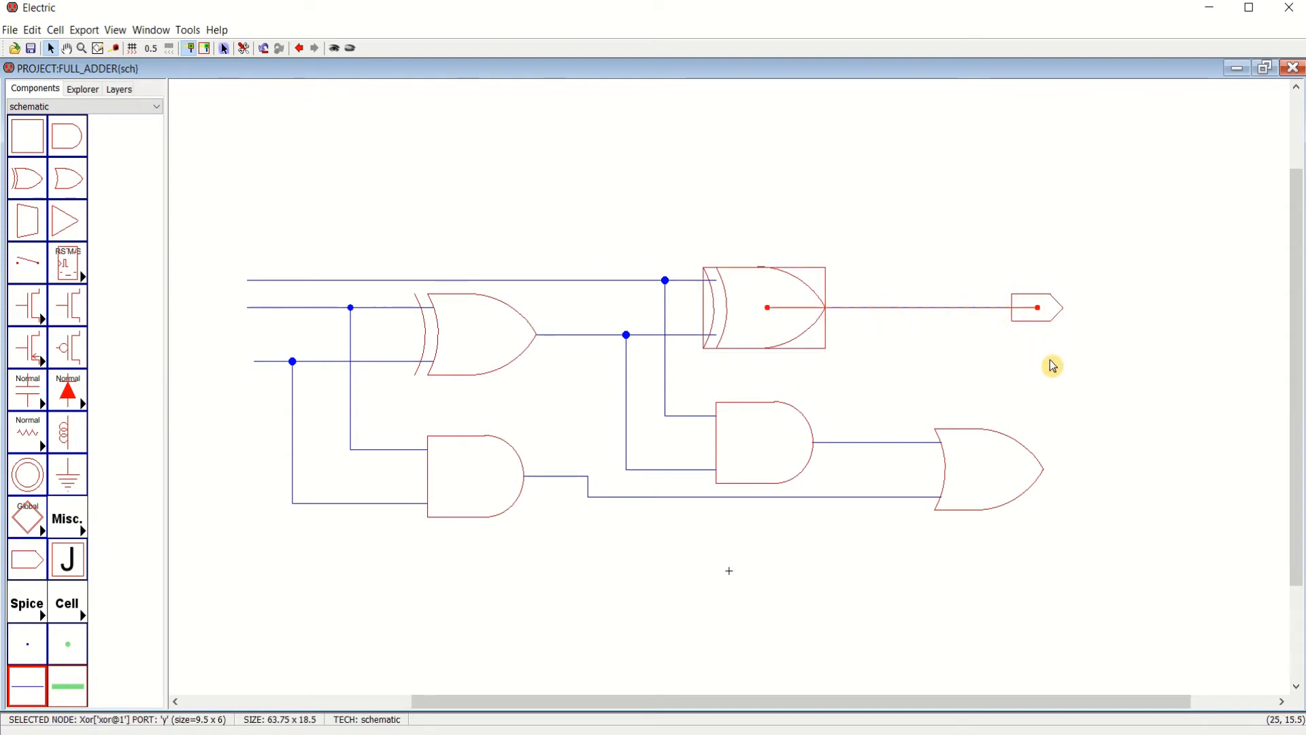
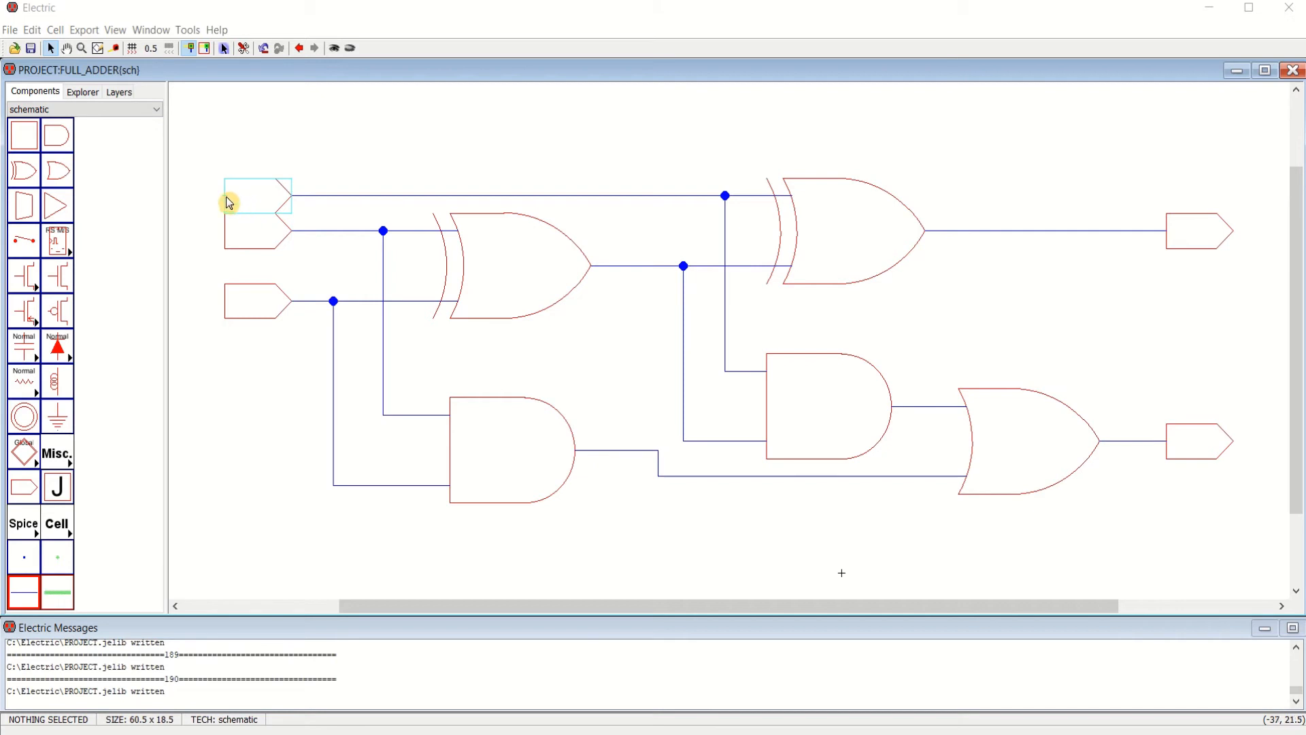
Create an export named Cin with output characteristics on the uppermost input connector
click(246, 202)
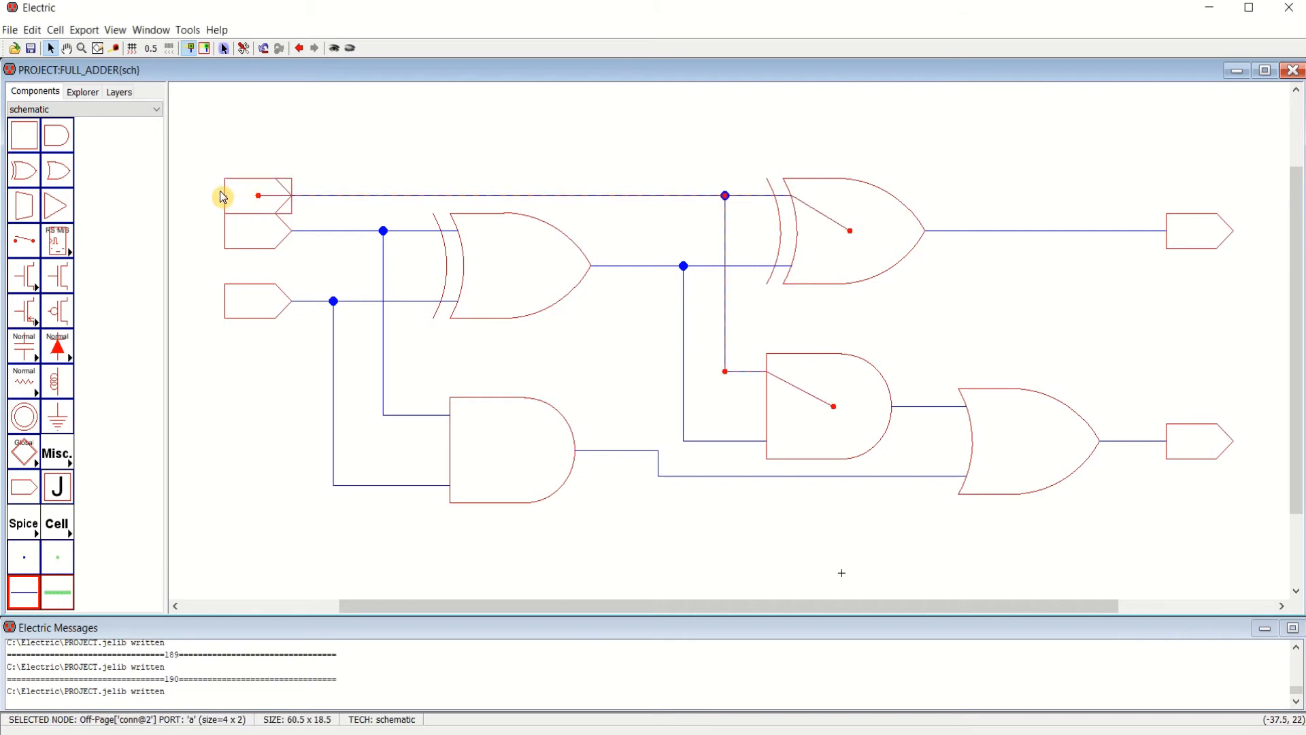
click(85, 30)
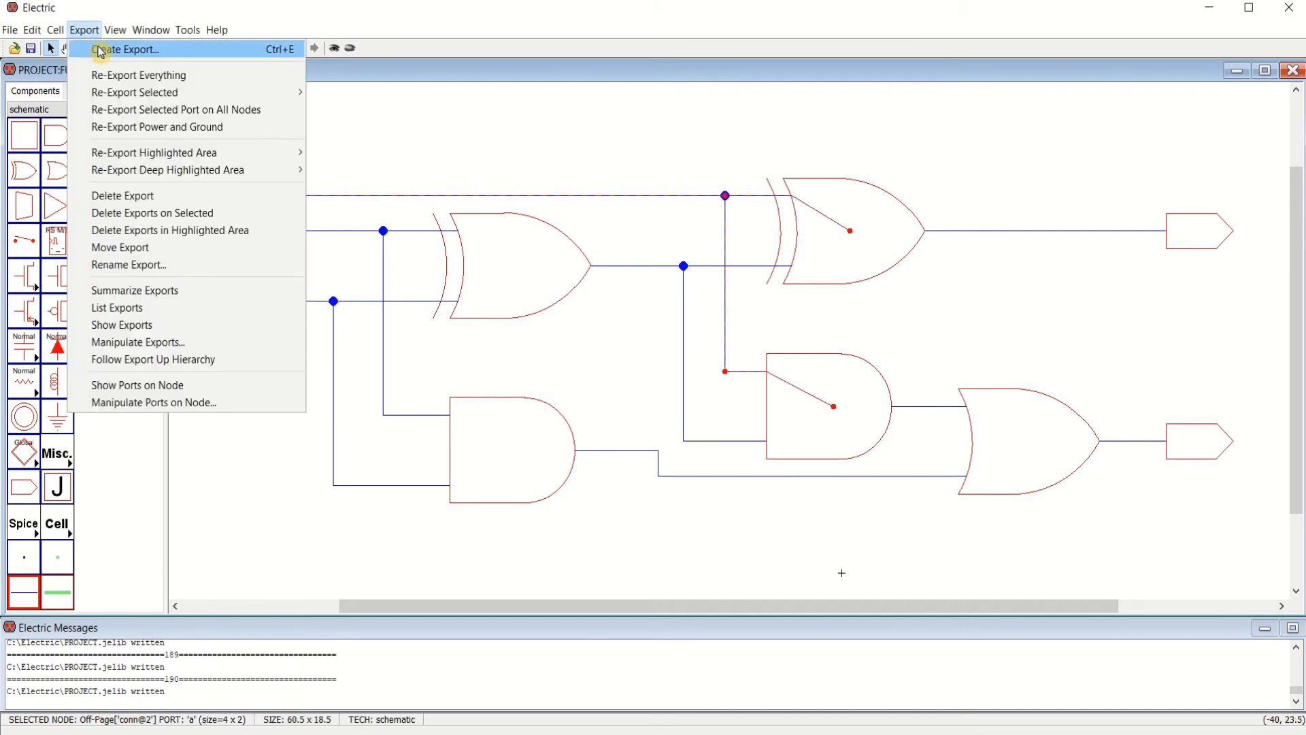
click(96, 47)
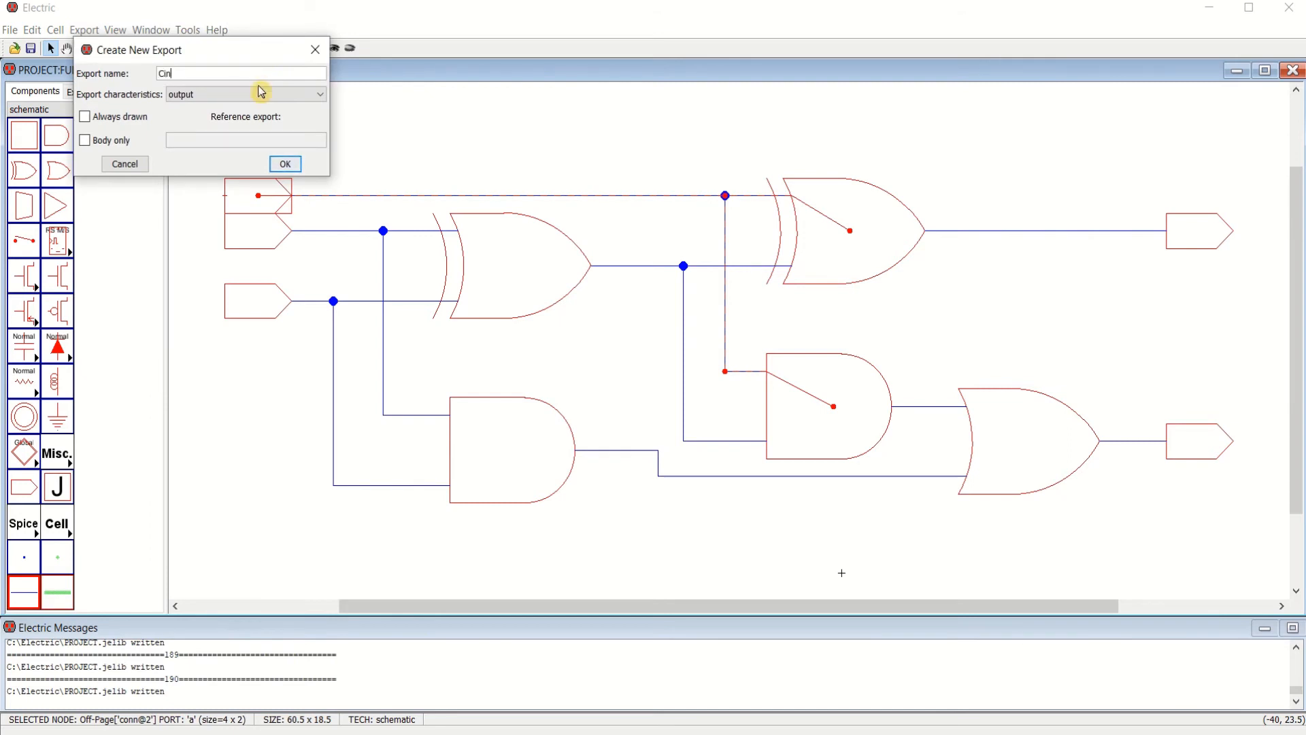
click(285, 163)
Create an export named A with input characteristics on the connector feeding the first XOR gate's upper input
click(257, 241)
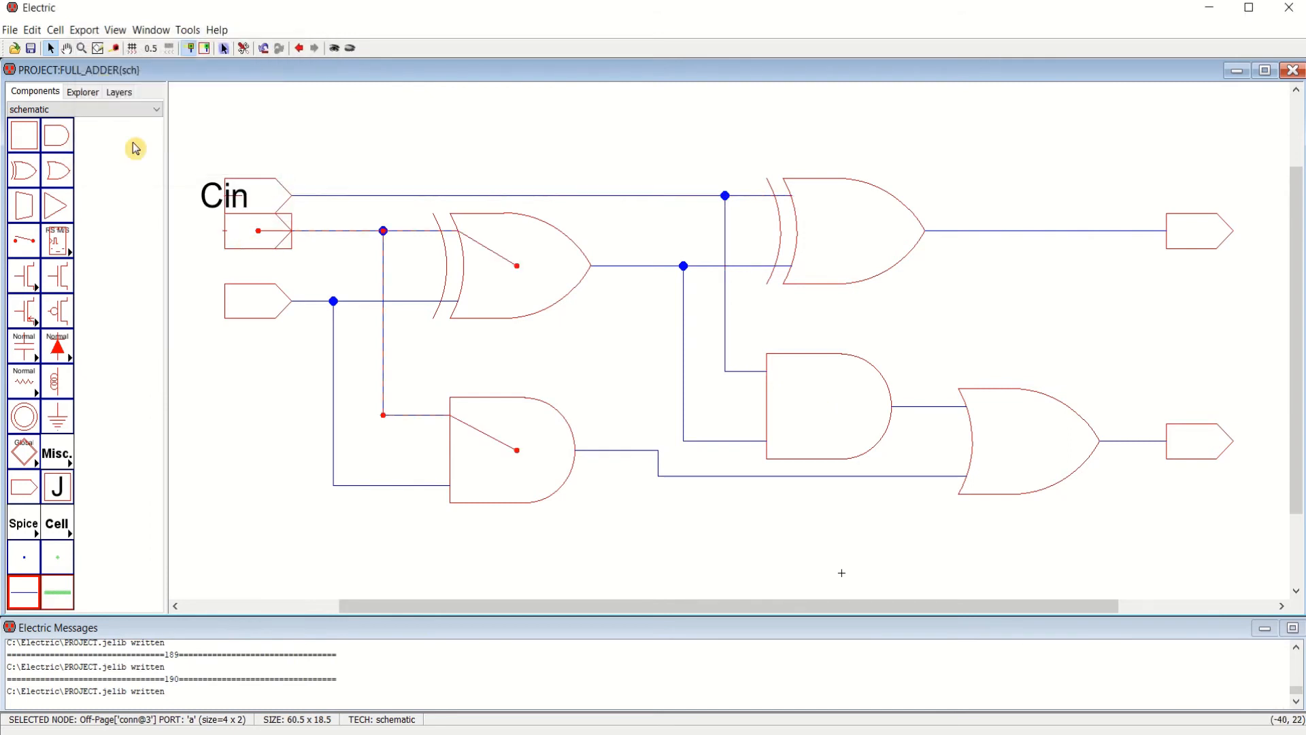
click(84, 30)
click(102, 48)
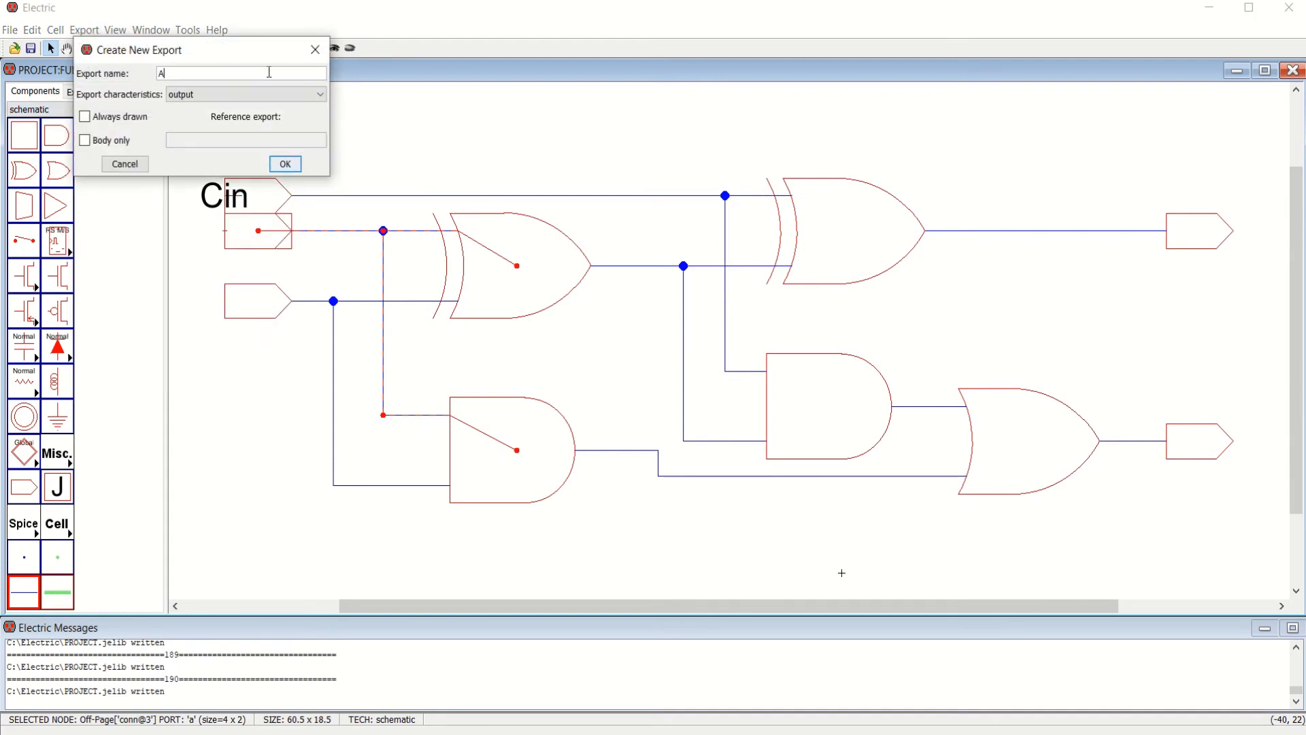
click(272, 93)
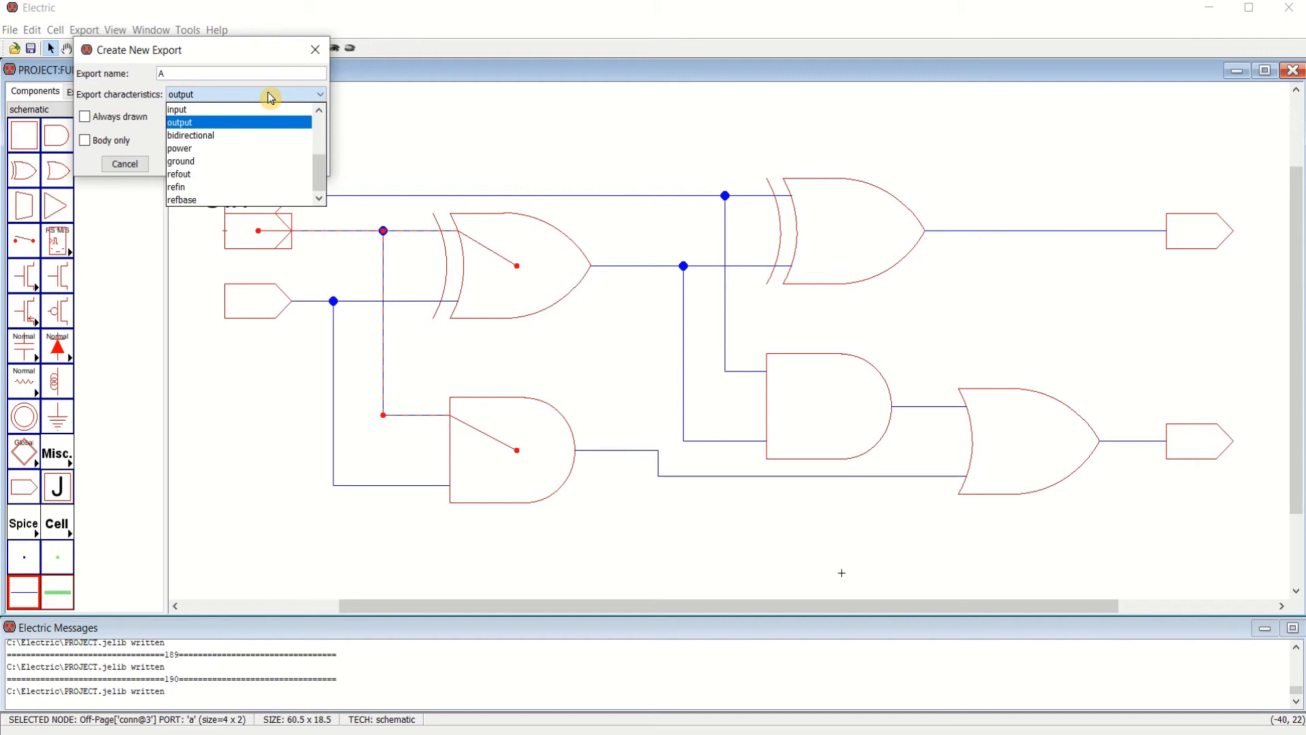
click(233, 108)
click(285, 164)
click(251, 384)
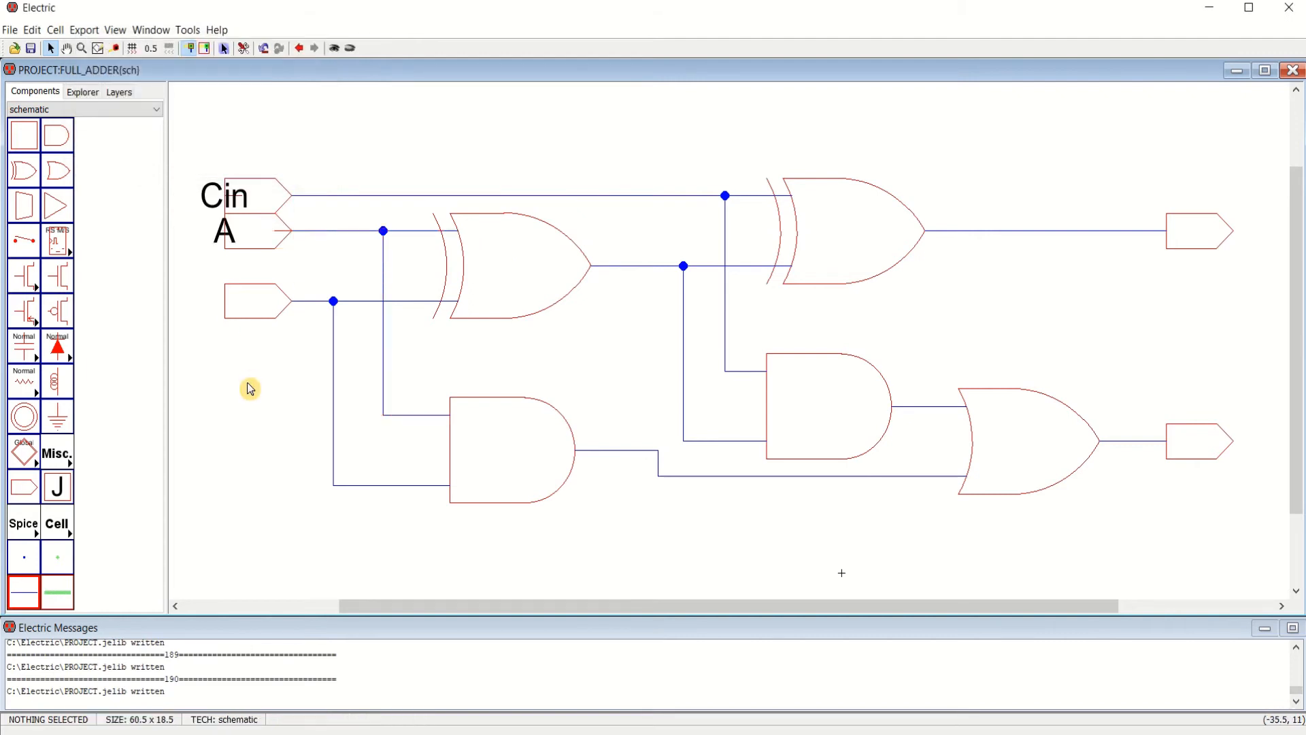
Delete the Cin export and recreate it on the same connector with input characteristics
click(213, 204)
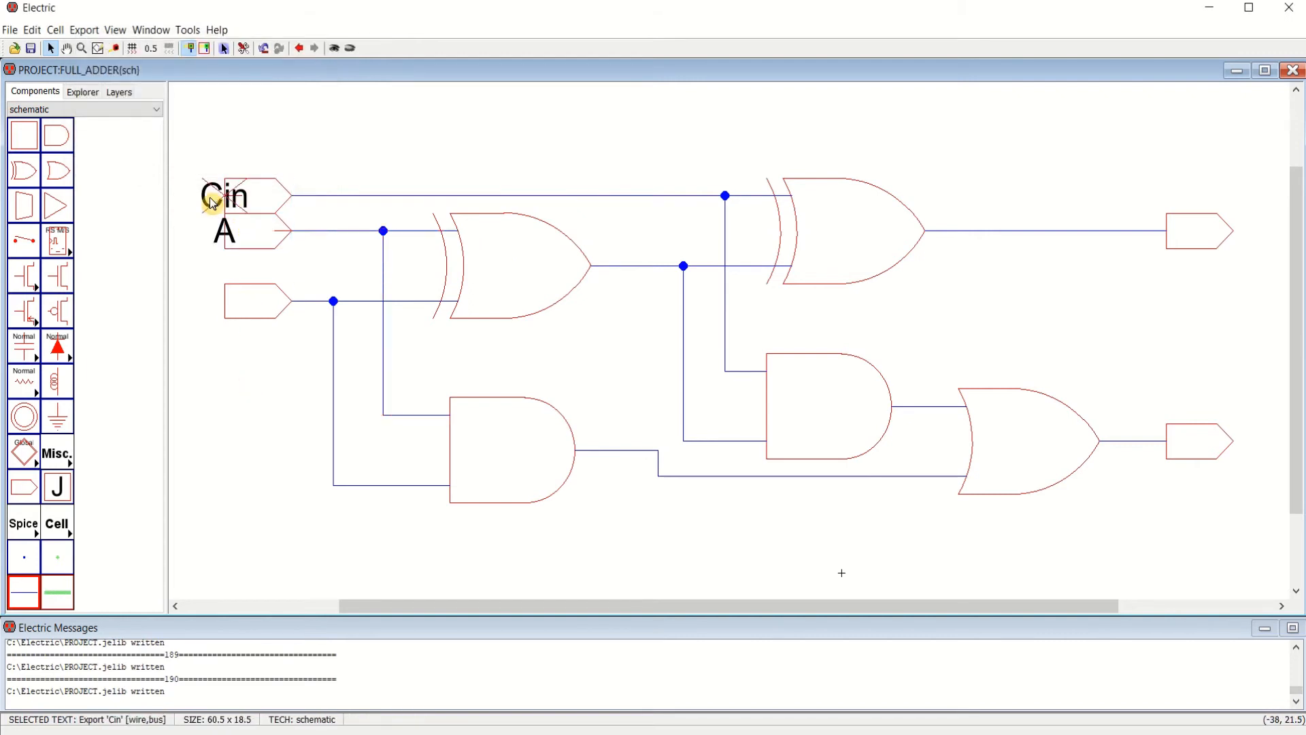
key(Delete)
click(253, 196)
click(84, 29)
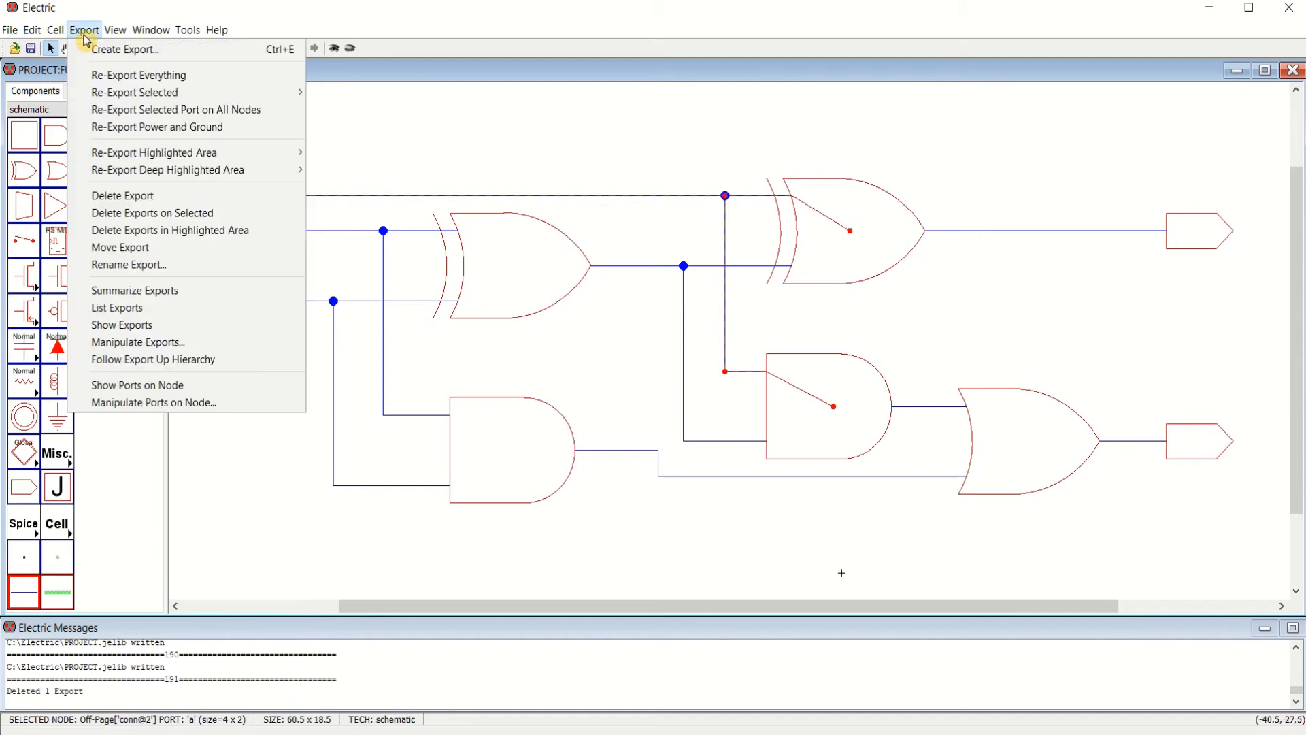
click(112, 49)
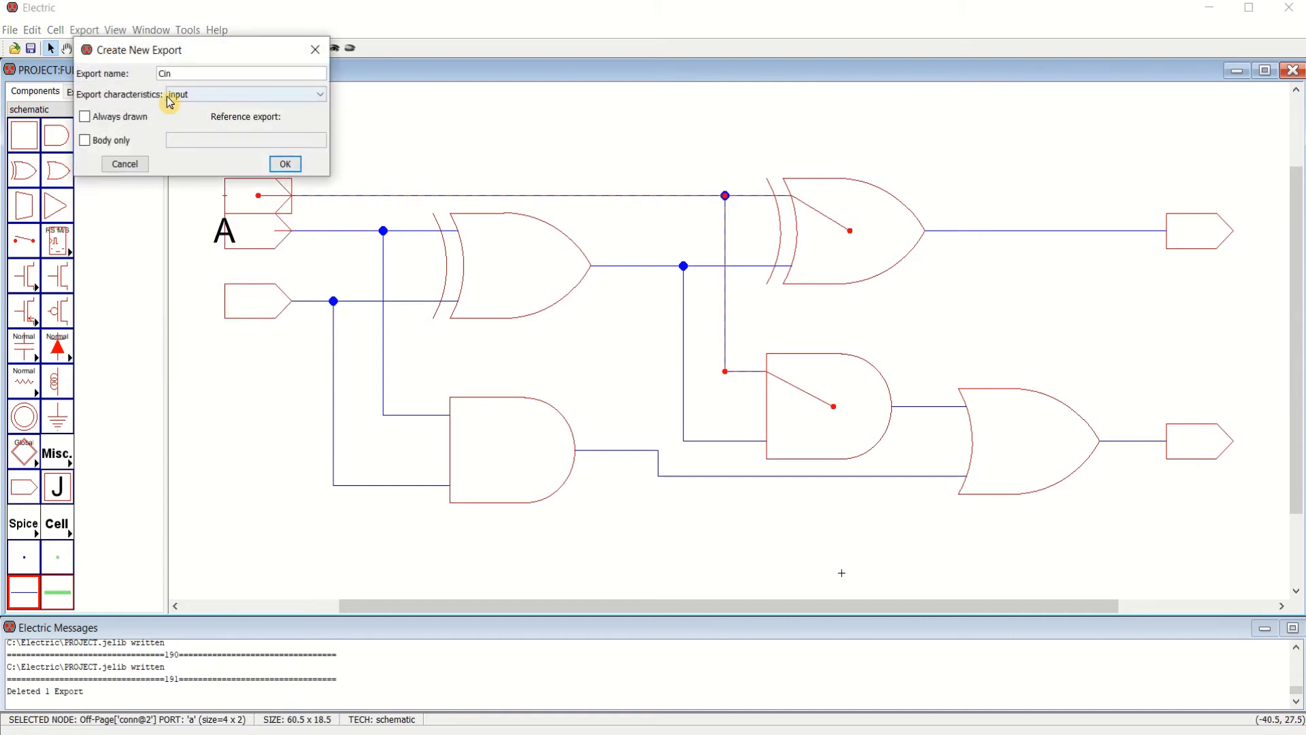
click(286, 164)
Create an export named B with input characteristics on the connector feeding the first XOR gate's lower input
click(257, 300)
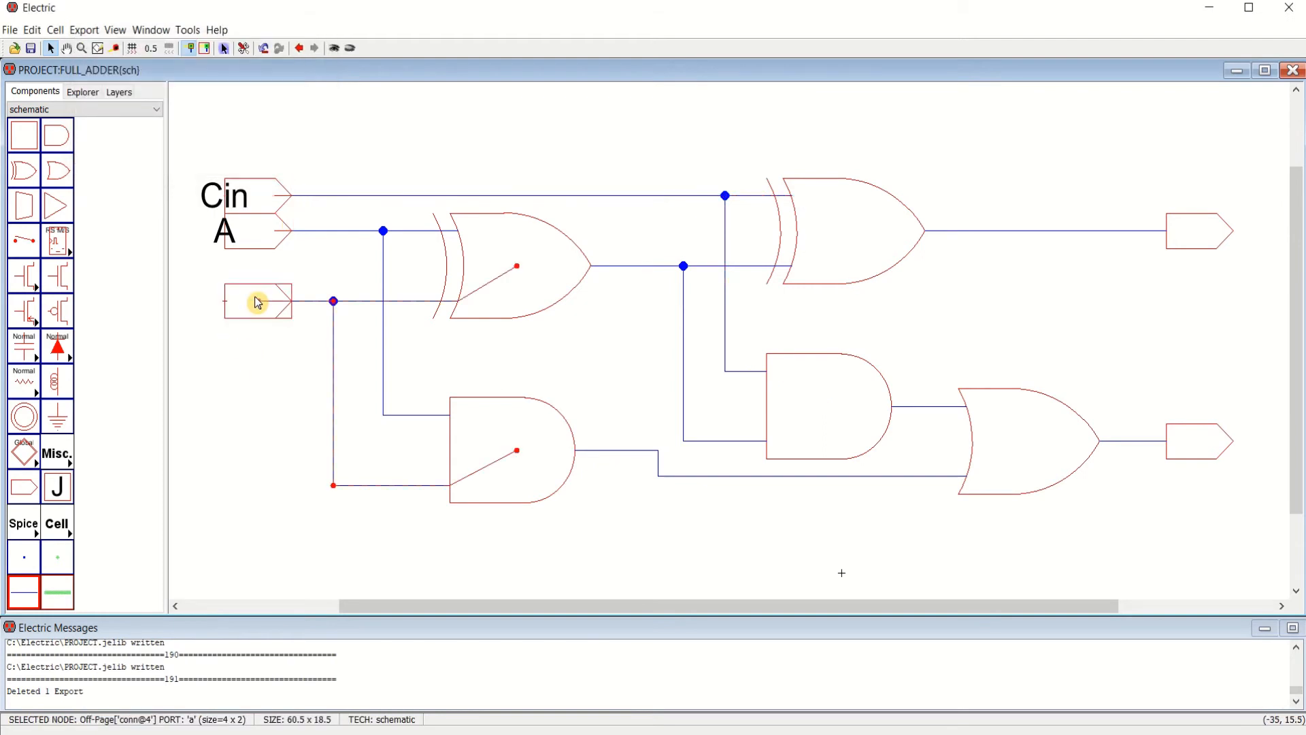
click(84, 30)
click(112, 49)
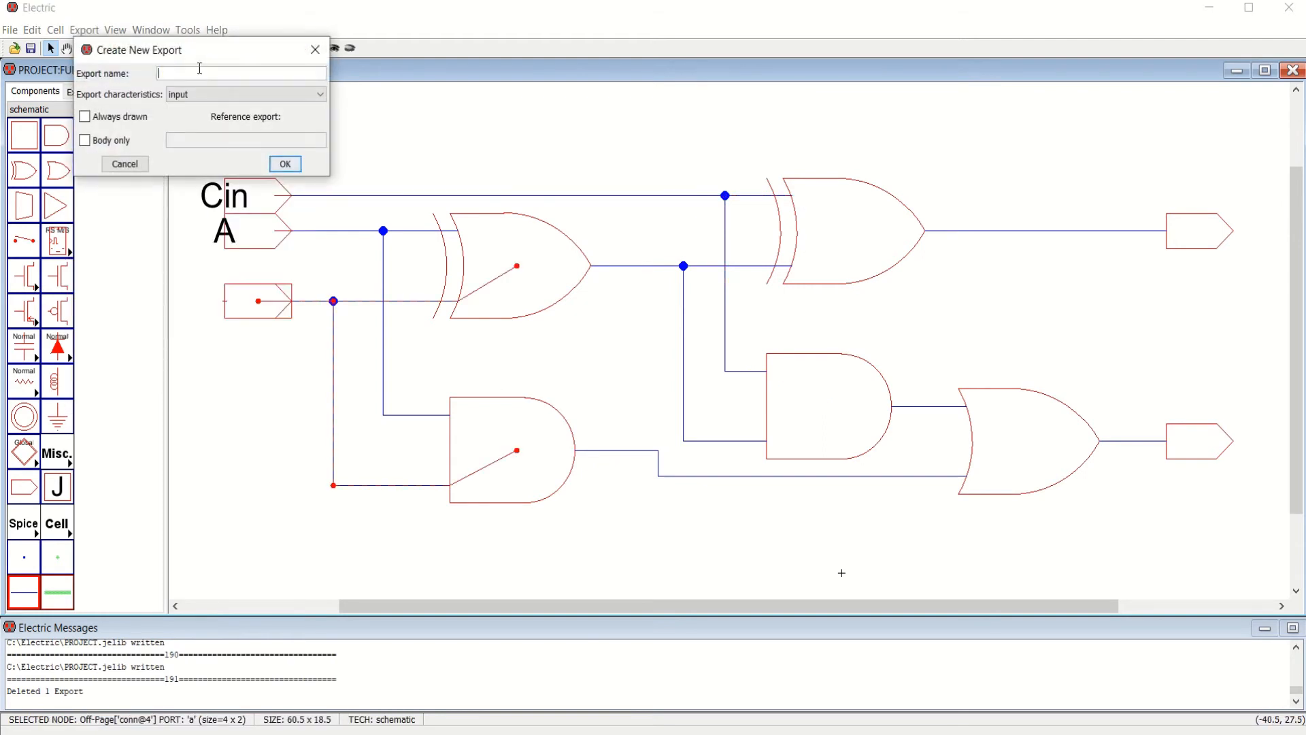
click(285, 164)
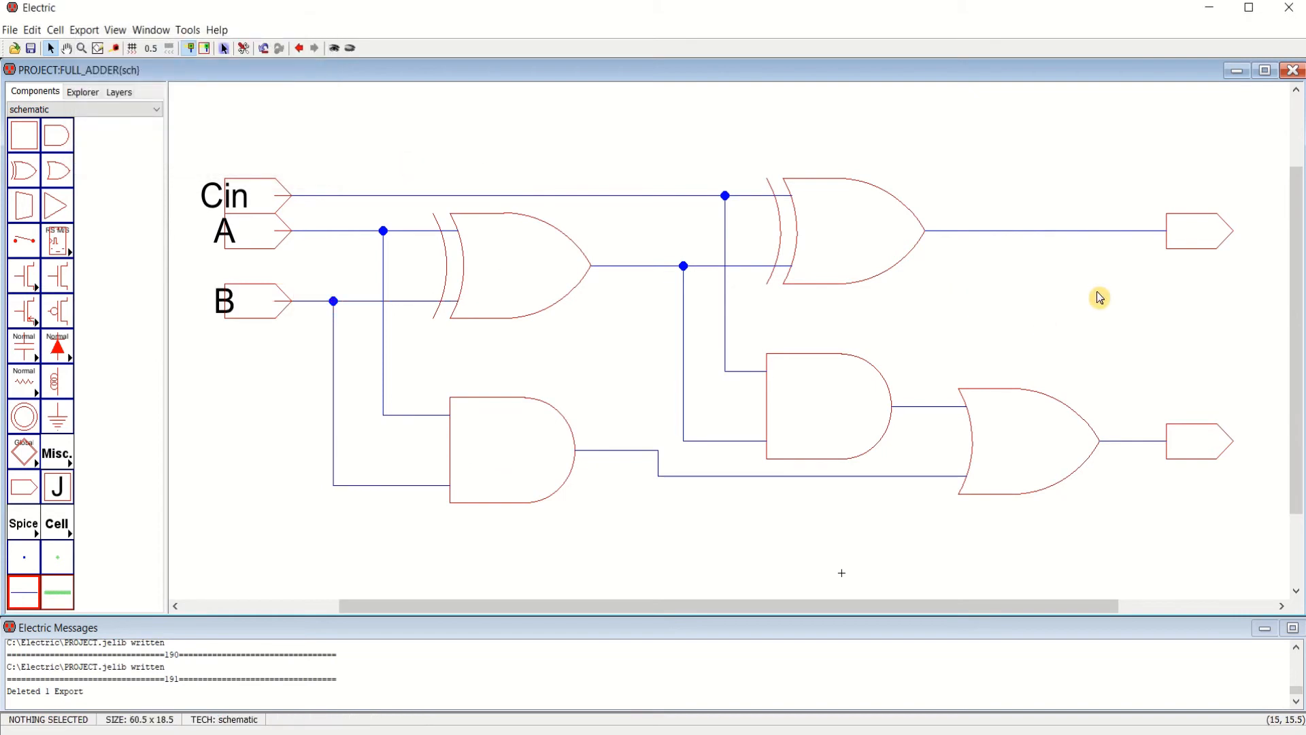
Create an export named Sum with output characteristics on the connector at the second XOR gate's output
click(1212, 228)
click(84, 29)
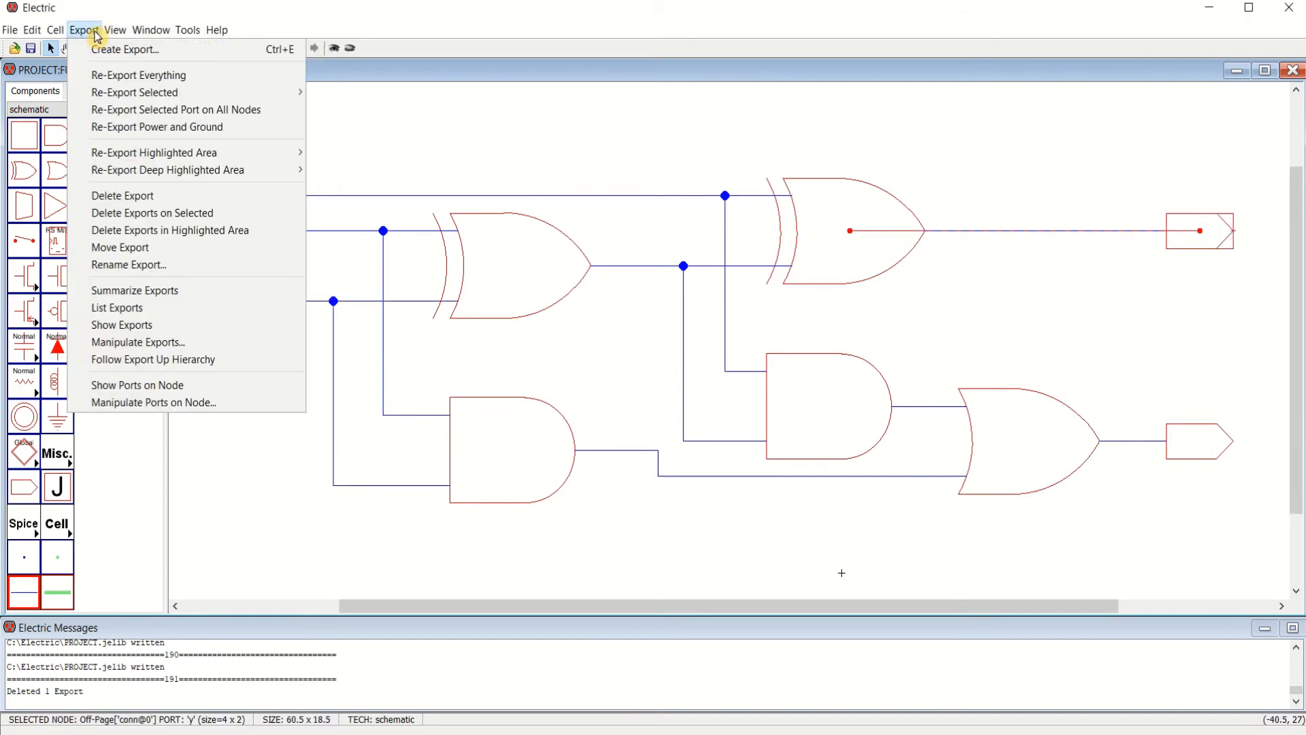
click(112, 49)
click(201, 99)
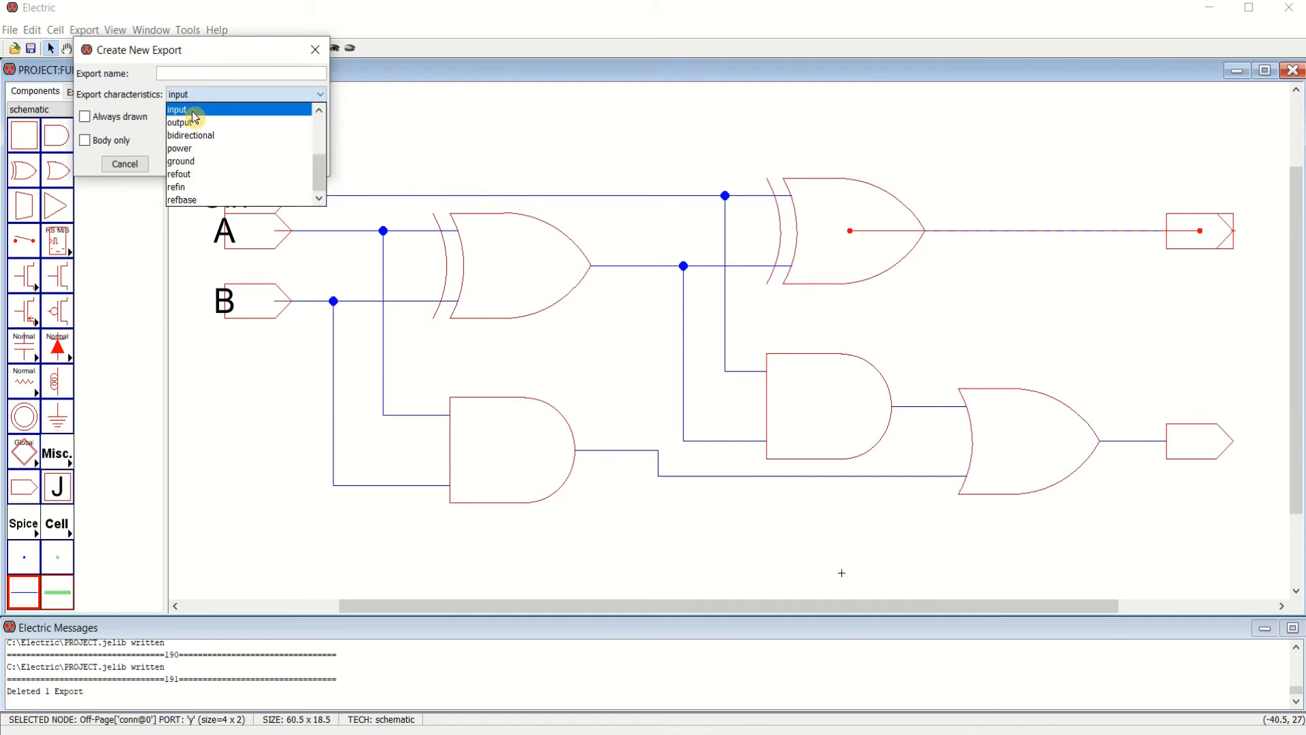
click(193, 117)
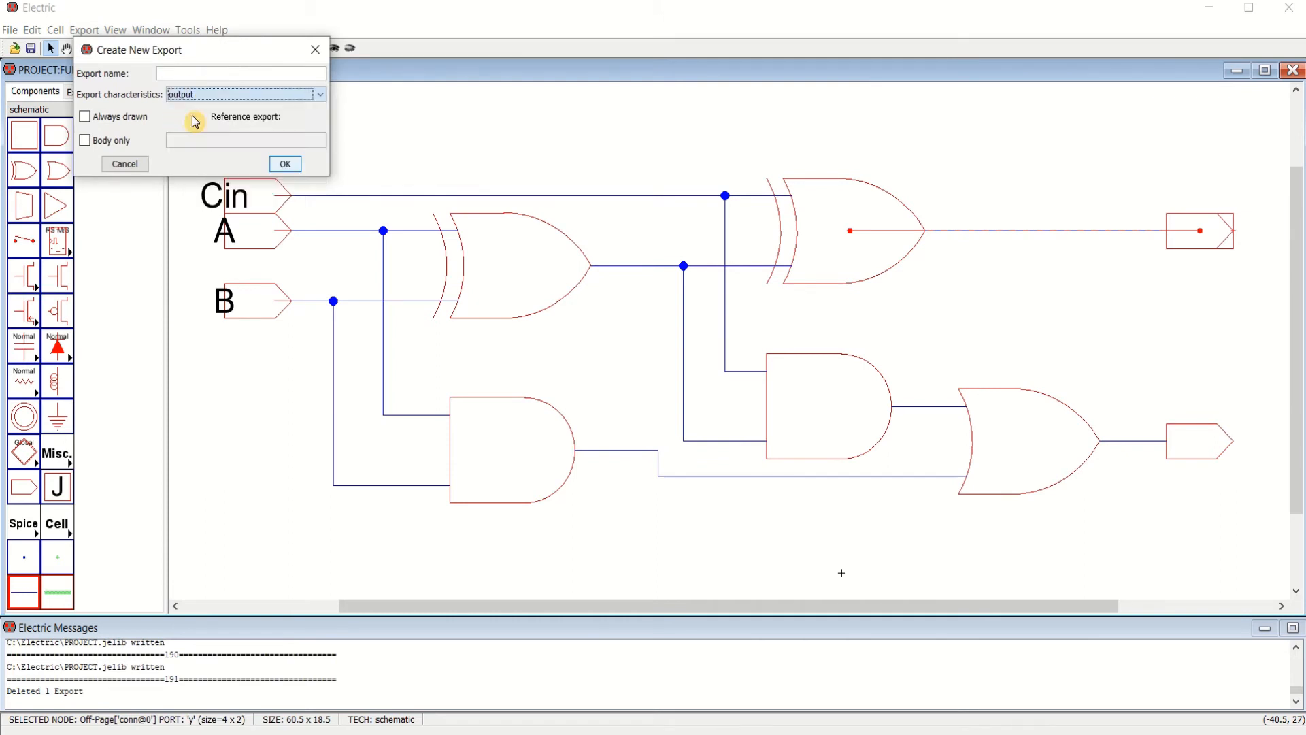
click(202, 72)
text(Sum)
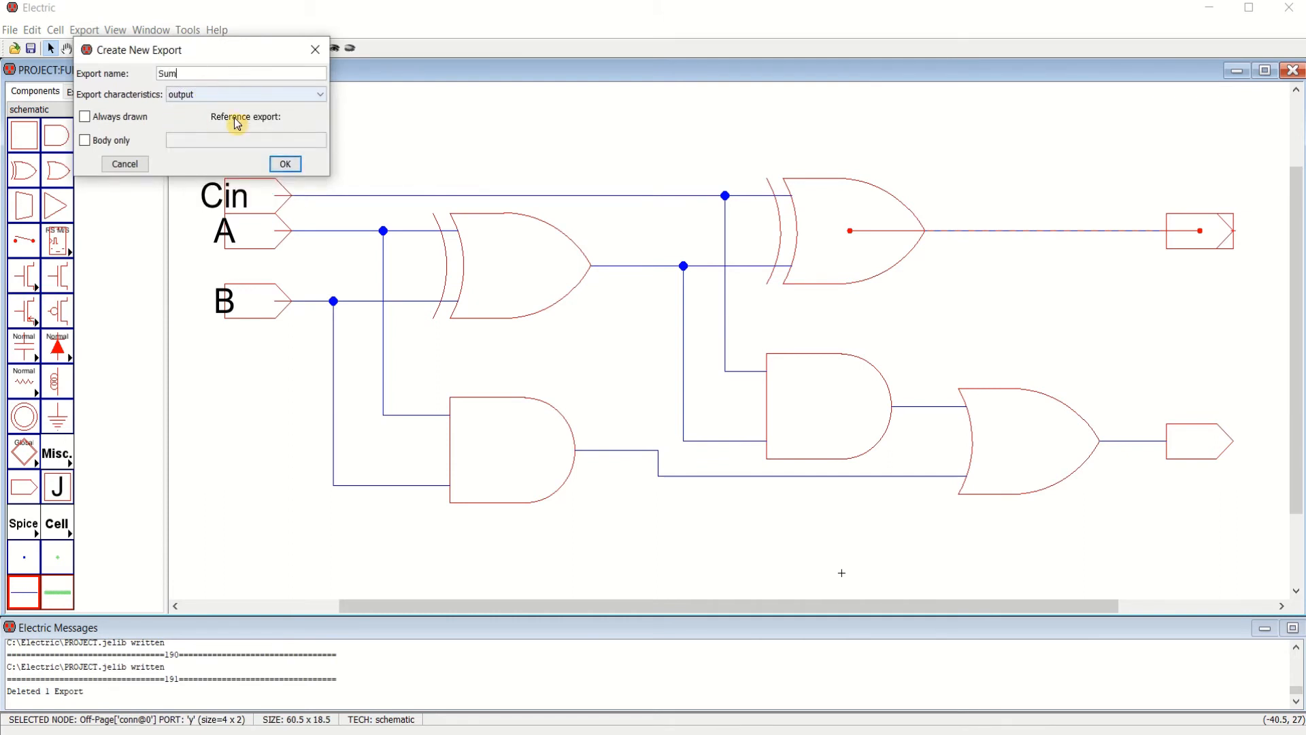
click(283, 164)
Create an export named Carry with output characteristics on the connector at the OR gate's output
click(1208, 448)
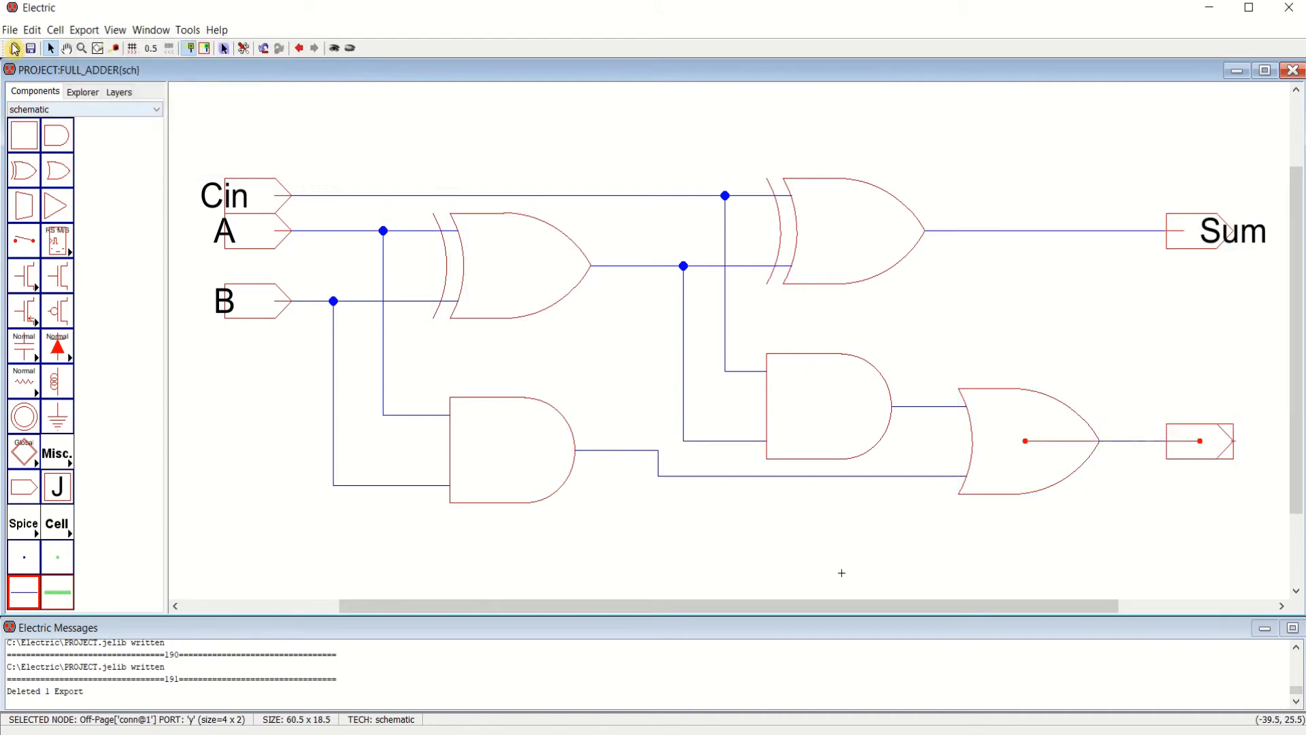
click(83, 30)
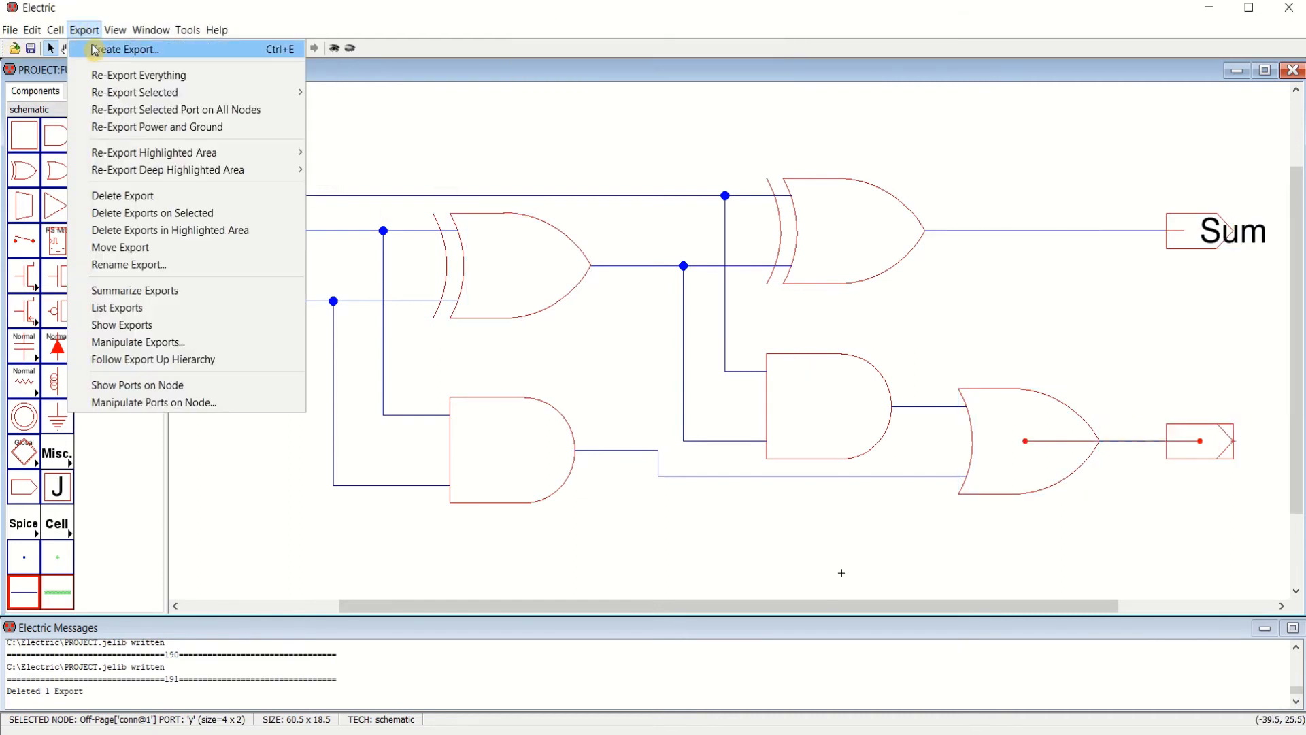
click(95, 49)
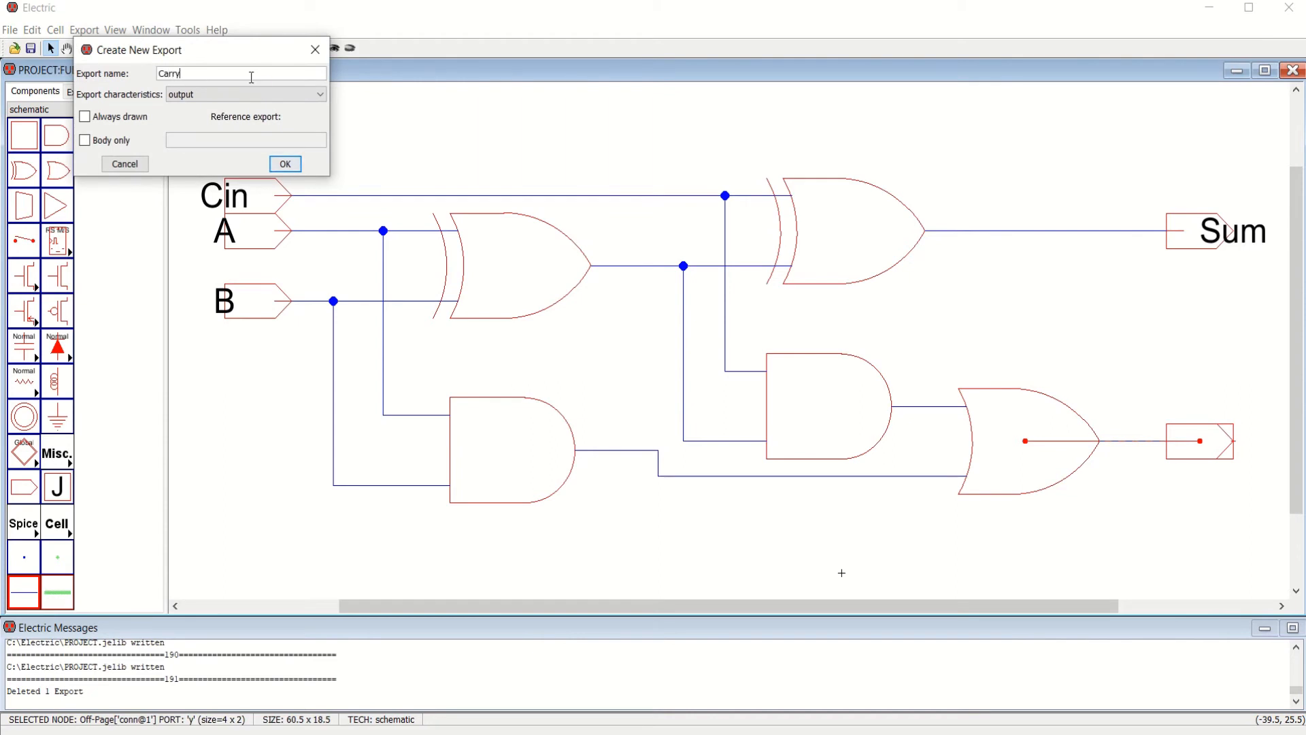
click(279, 165)
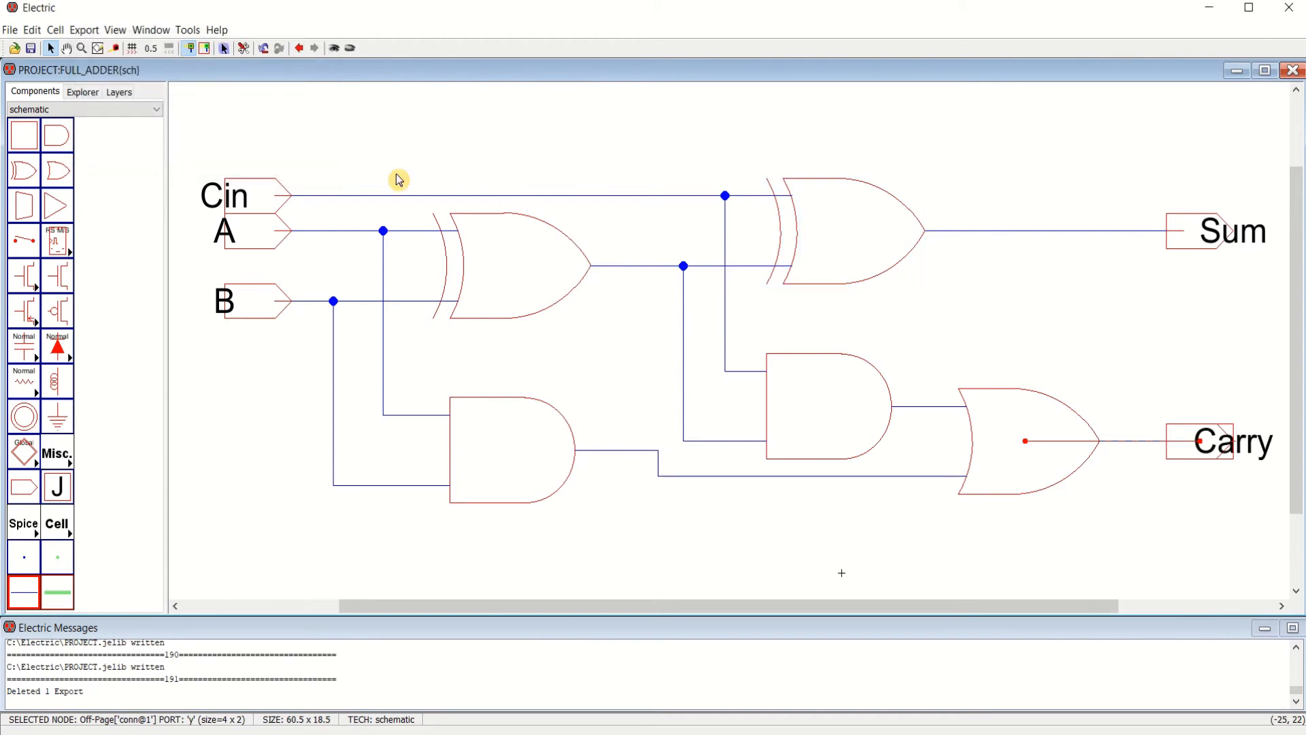
Run a hierarchical DRC check on the full adder schematic and save the library
click(151, 30)
click(162, 51)
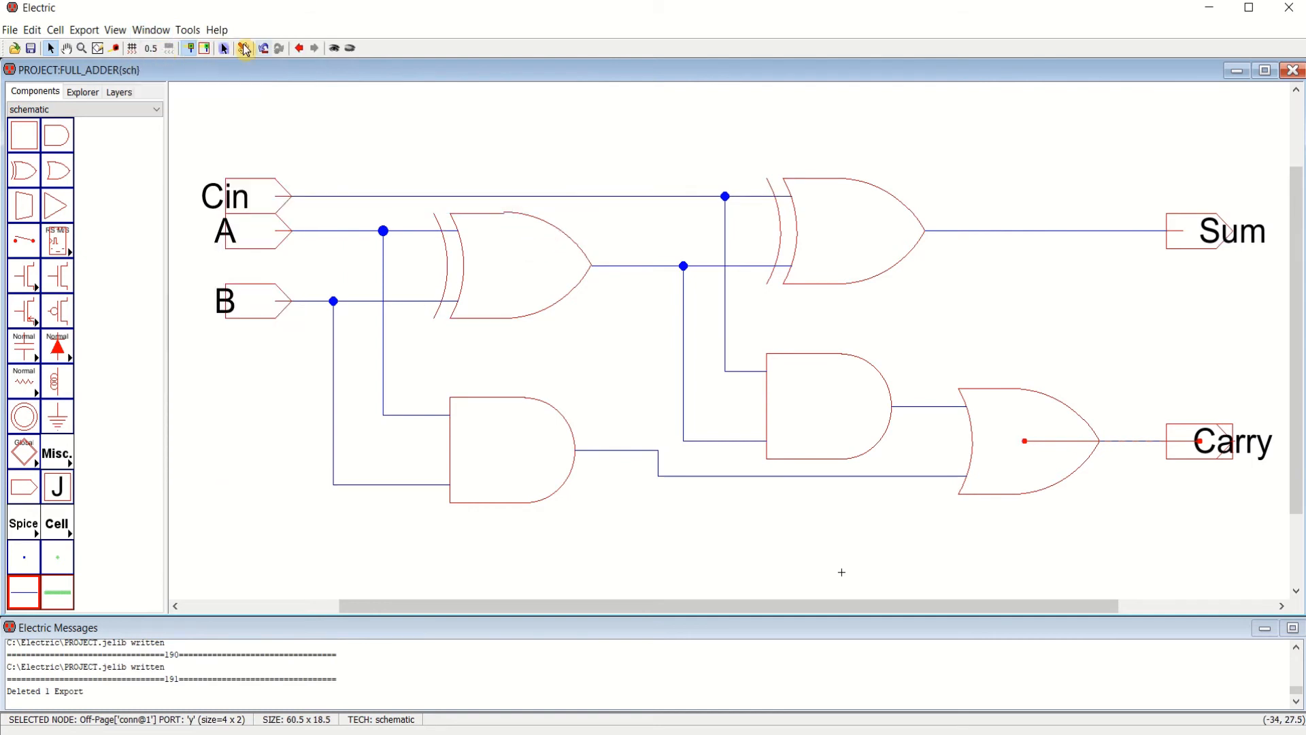
click(187, 32)
mouse_move(195, 53)
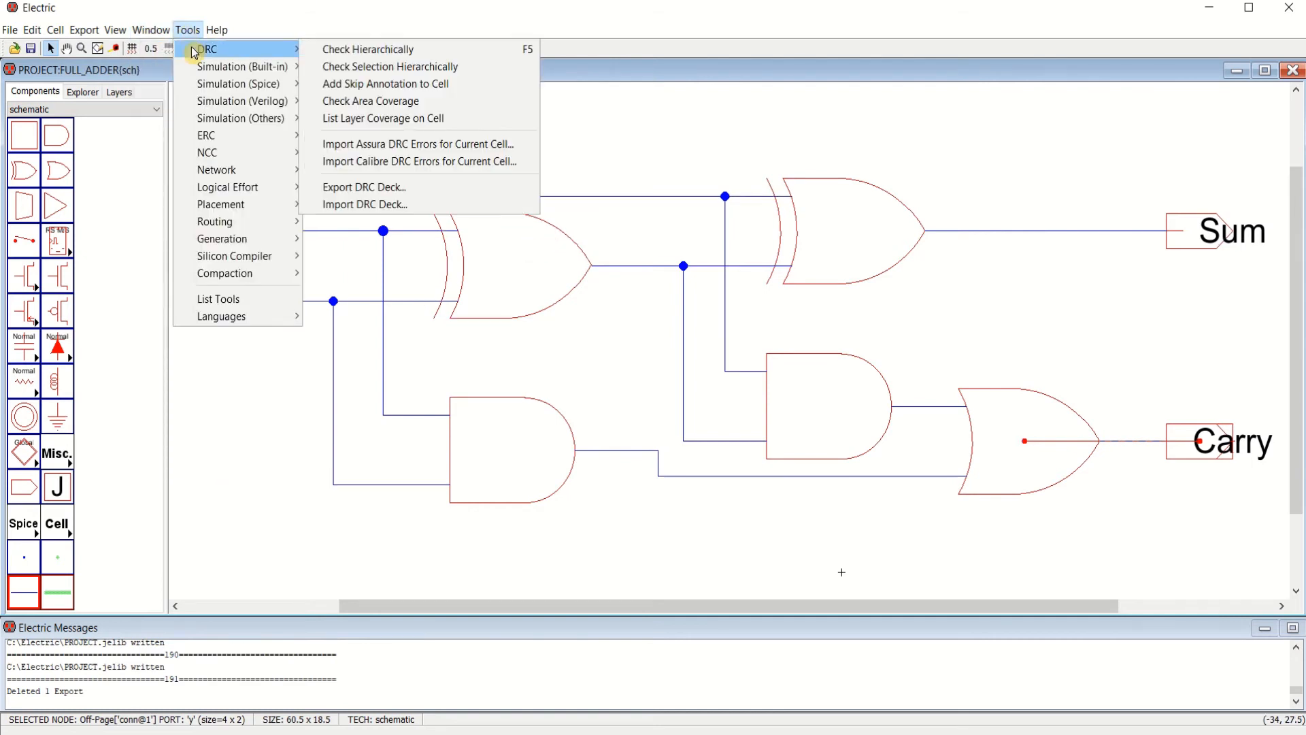
click(370, 50)
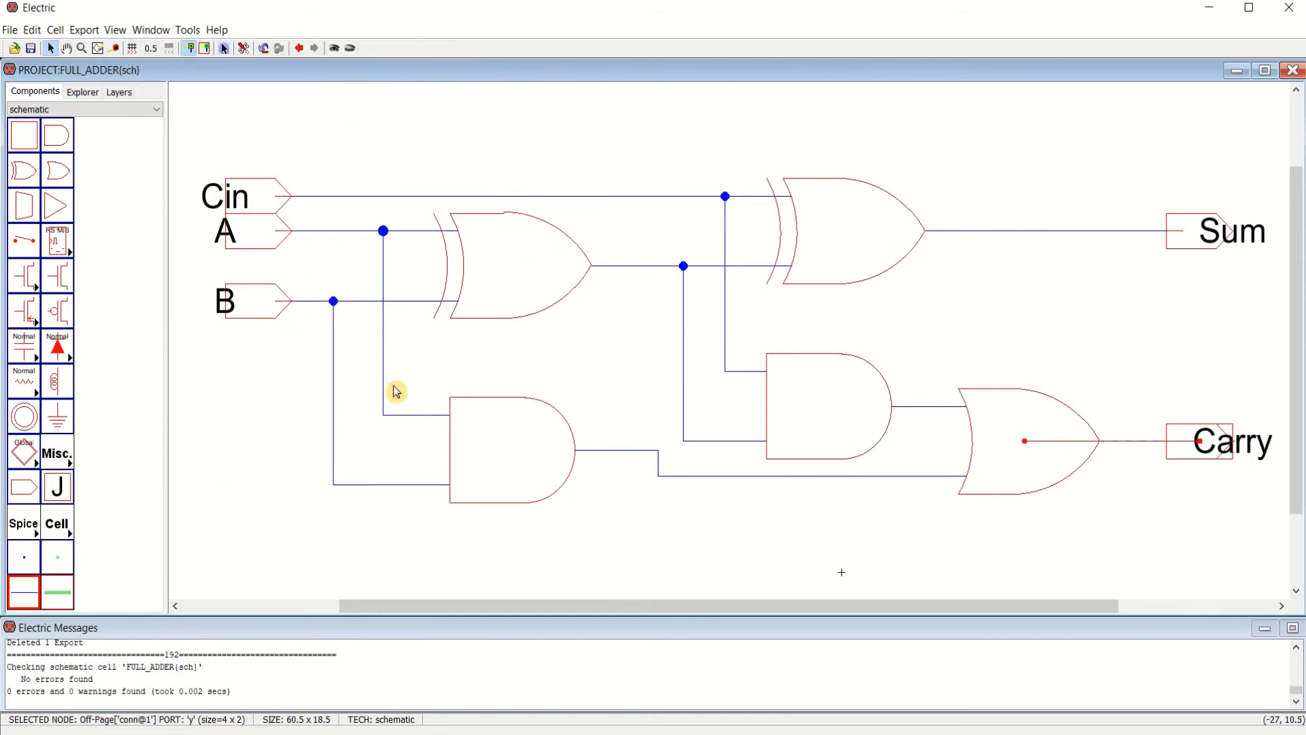
drag(281, 692, 6, 697)
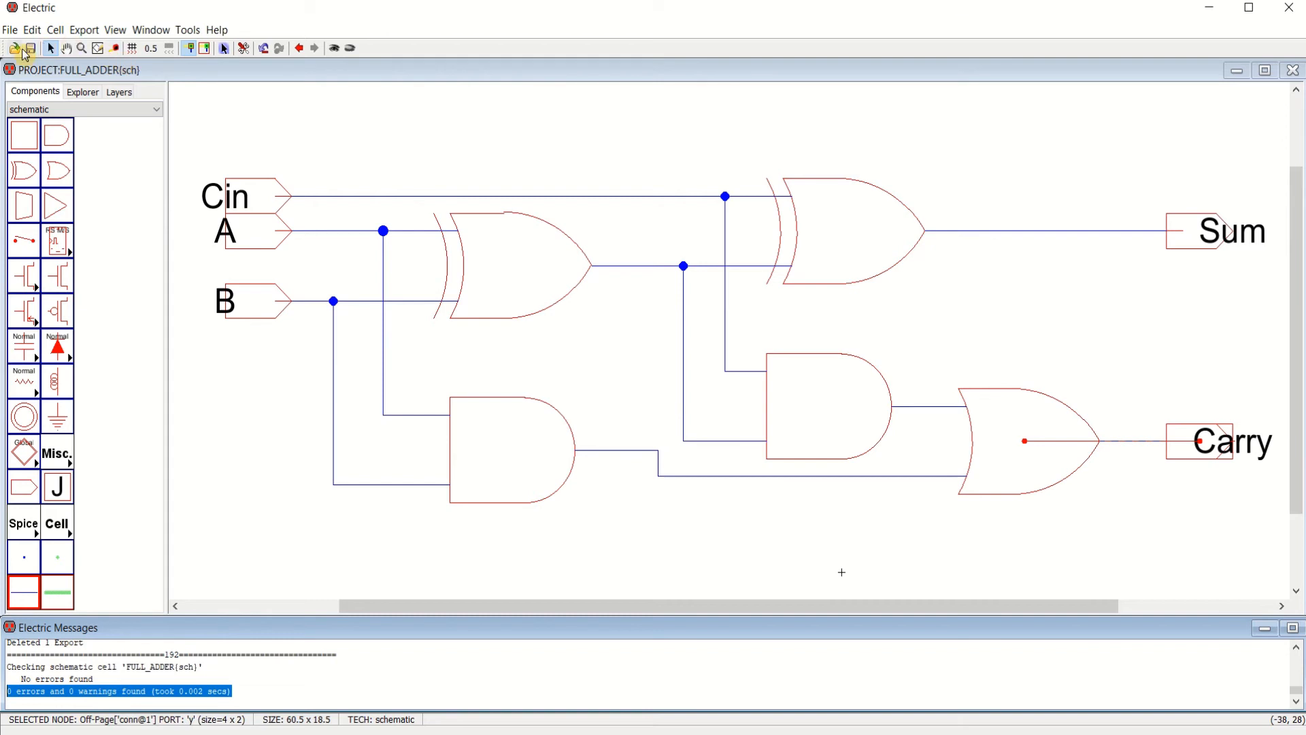
click(31, 49)
click(333, 117)
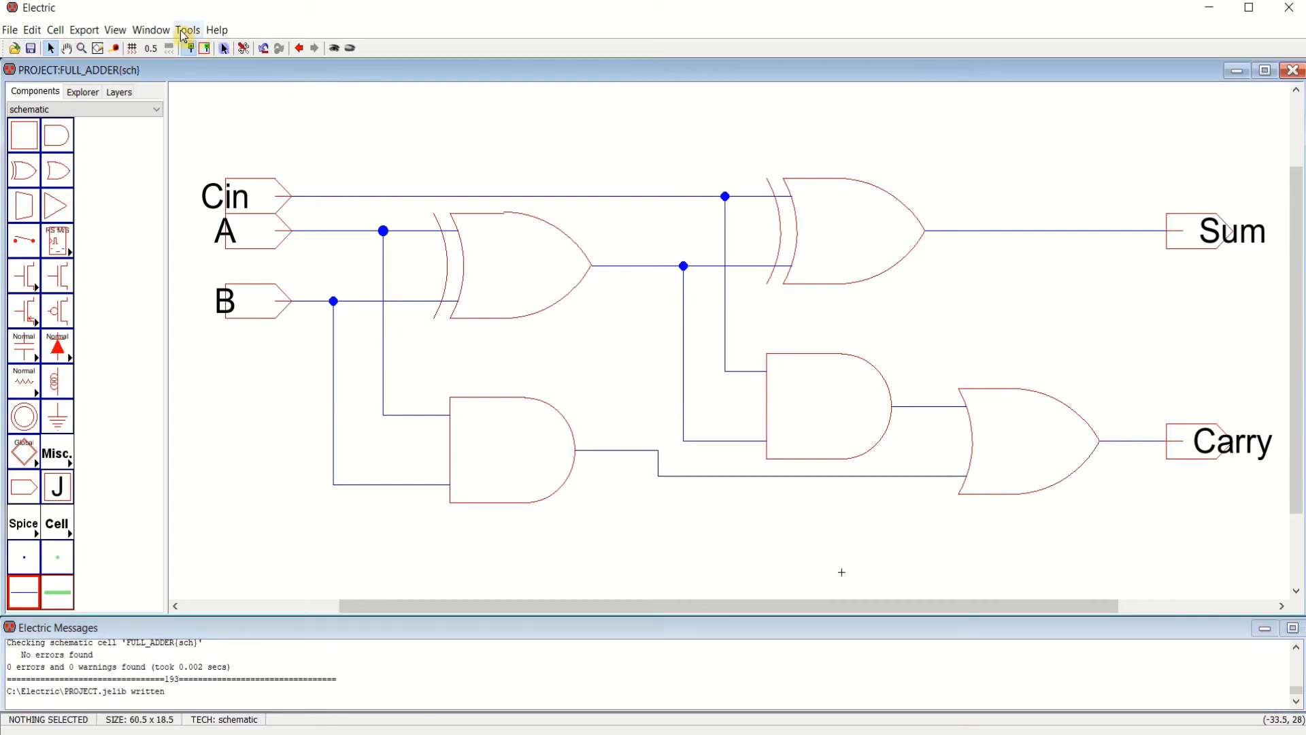
Simulate the current cell with the built-in ALS simulator and maximize the waveform window
click(185, 31)
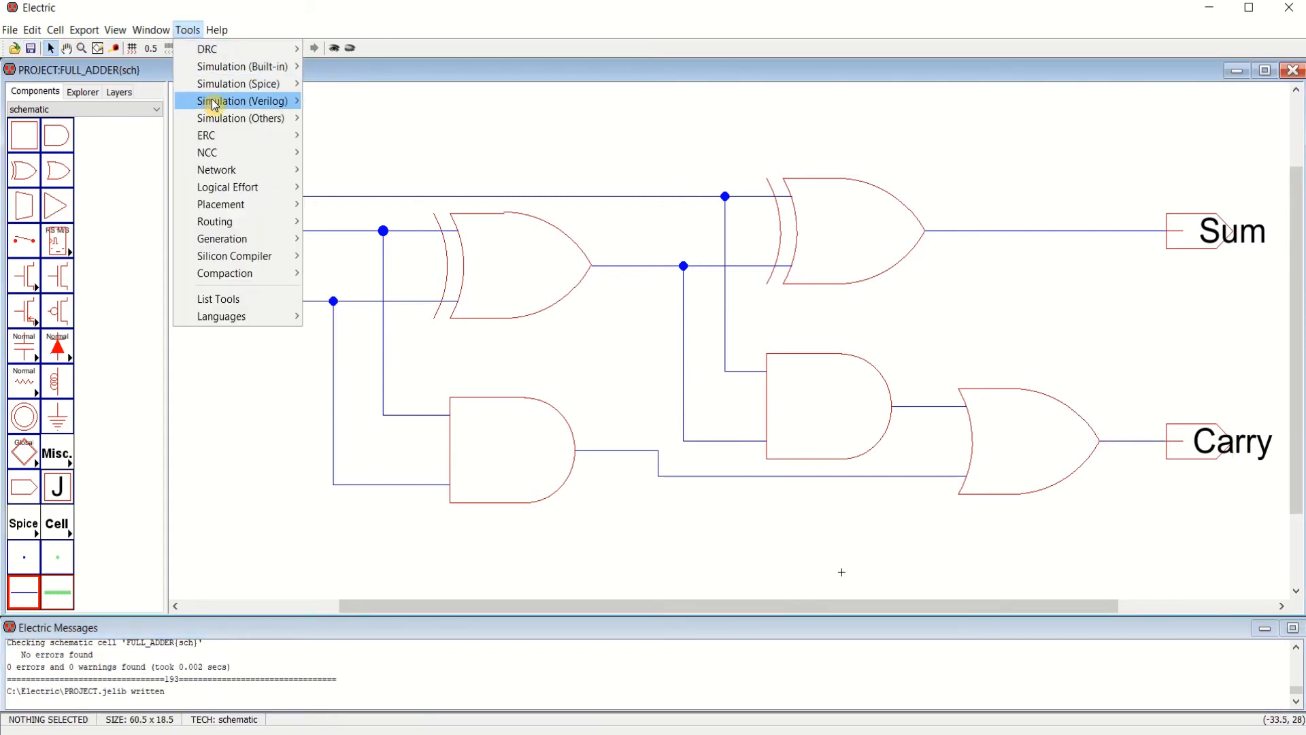
mouse_move(233, 73)
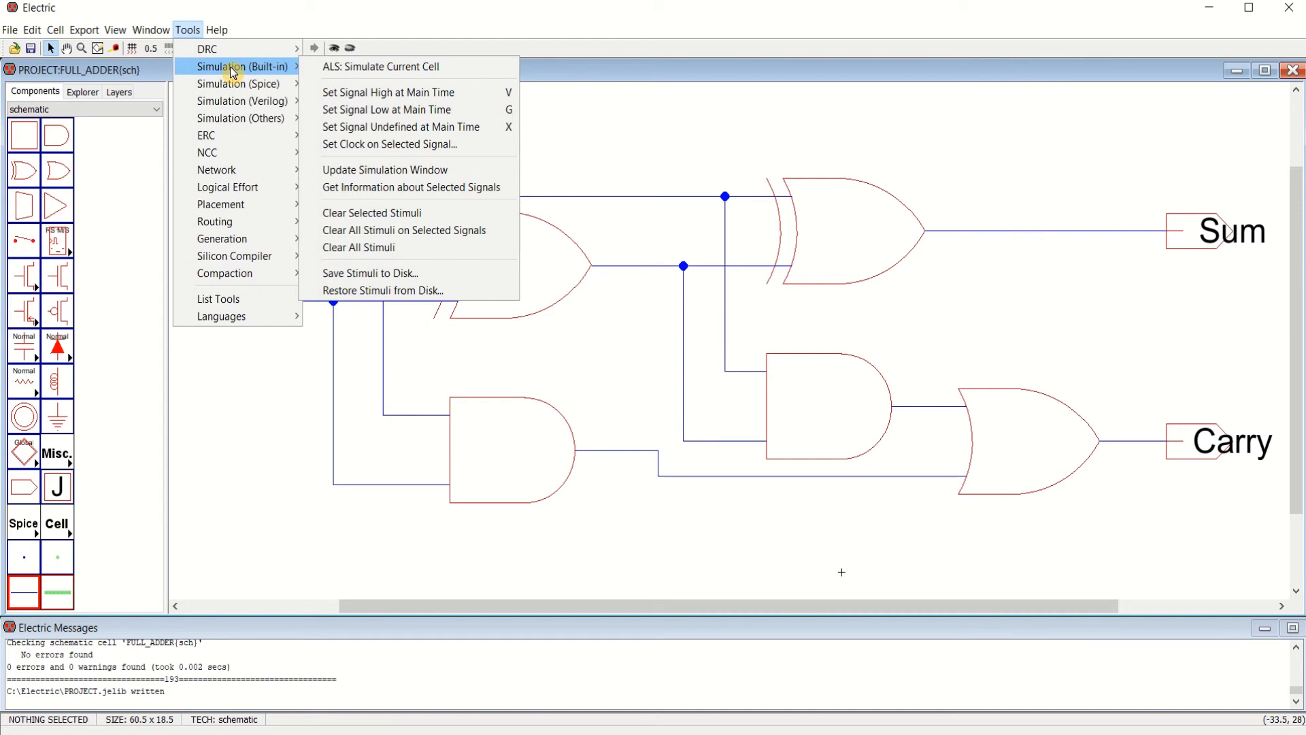
click(354, 68)
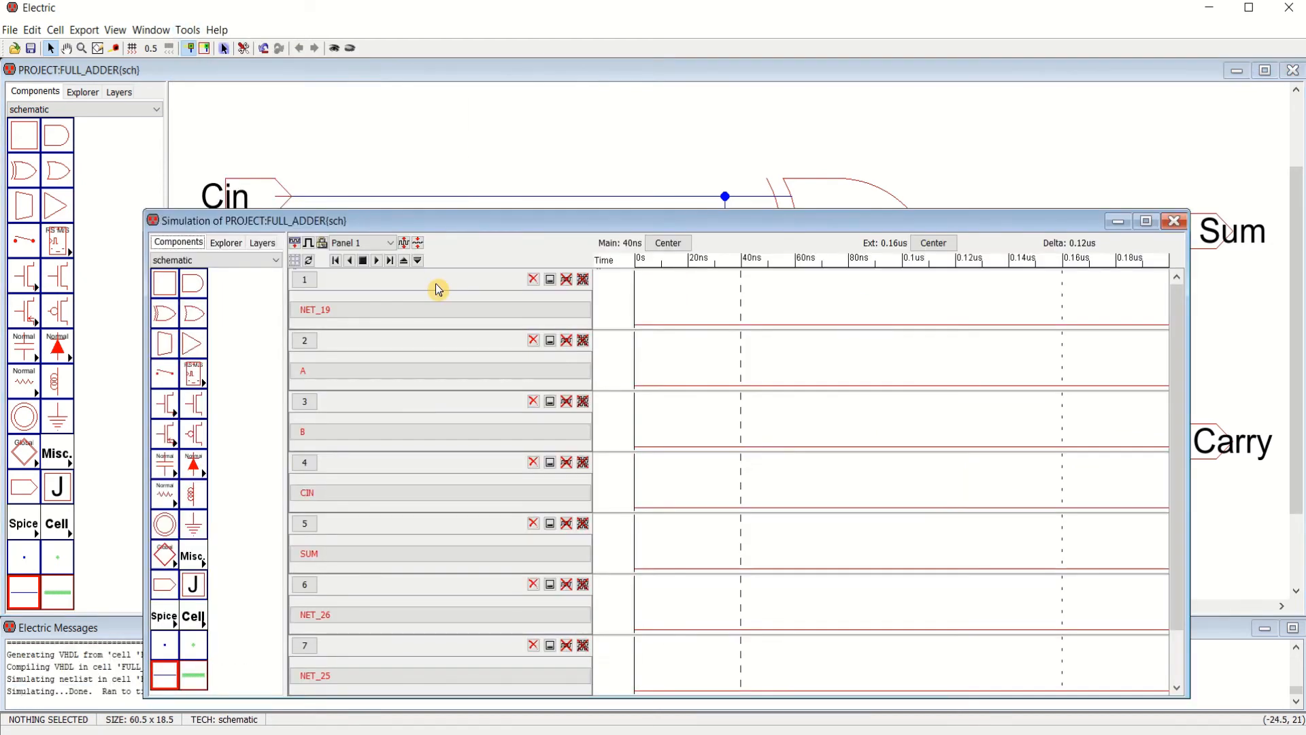
click(1146, 221)
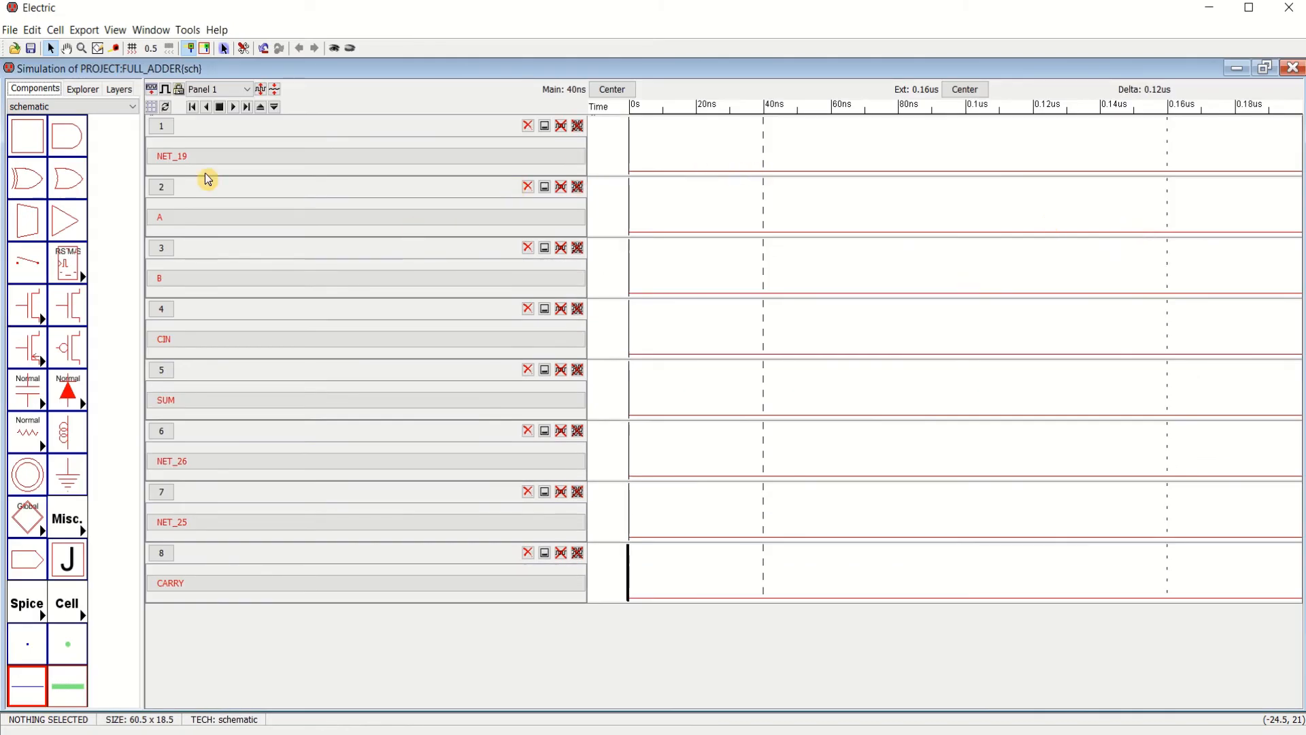
Remove the waveform panels of the internal nets NET_19, NET_26 and NET_25
click(283, 160)
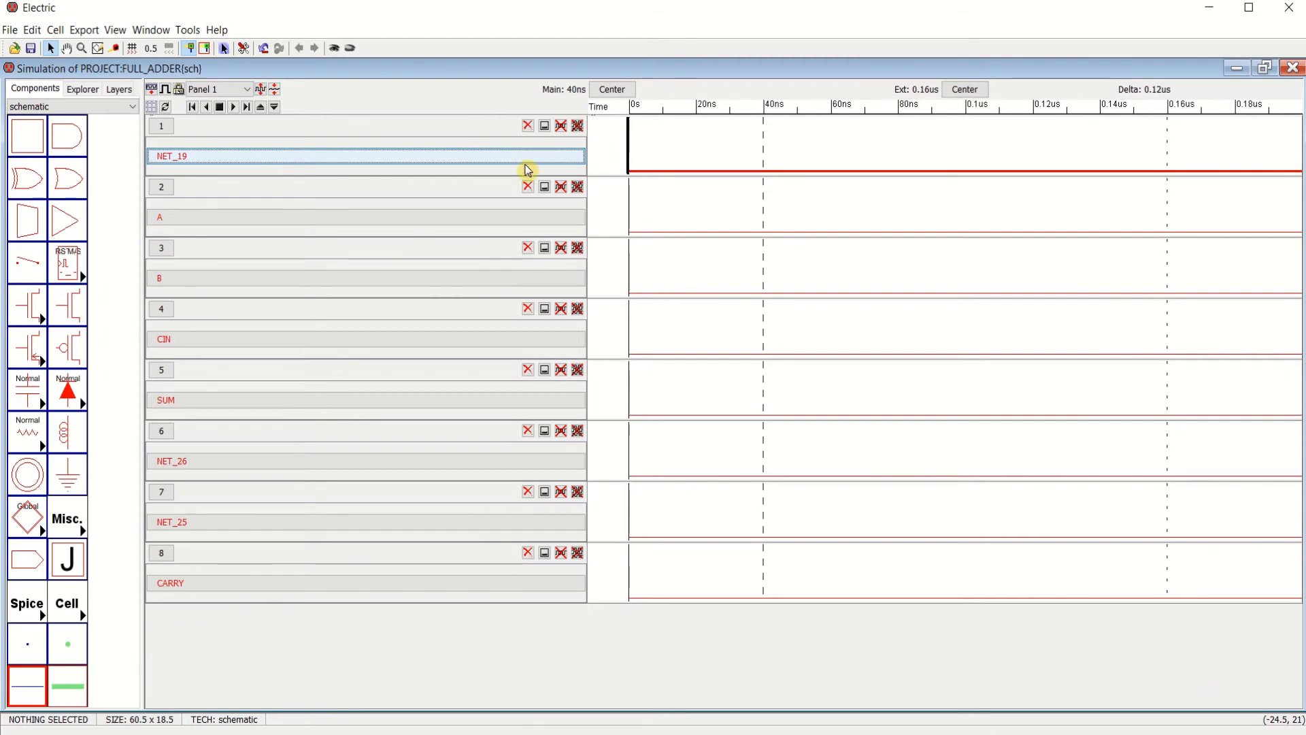
click(528, 125)
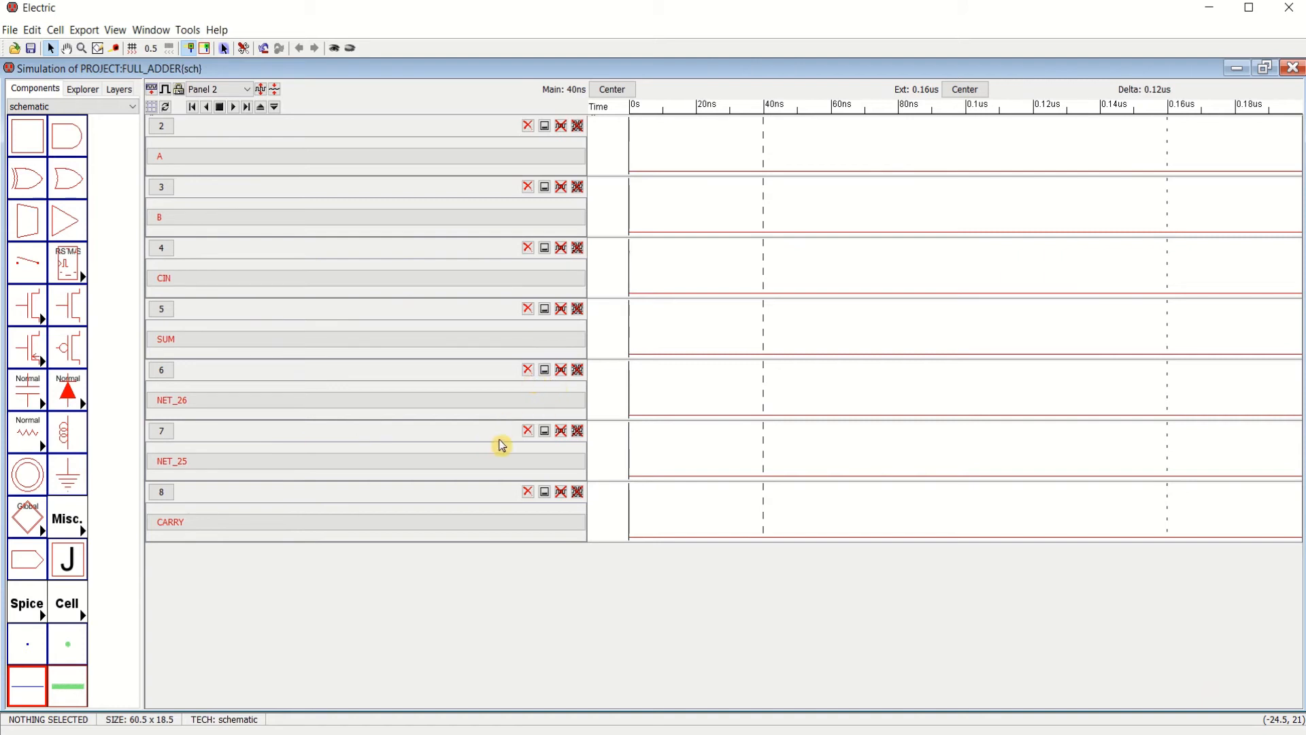
click(527, 370)
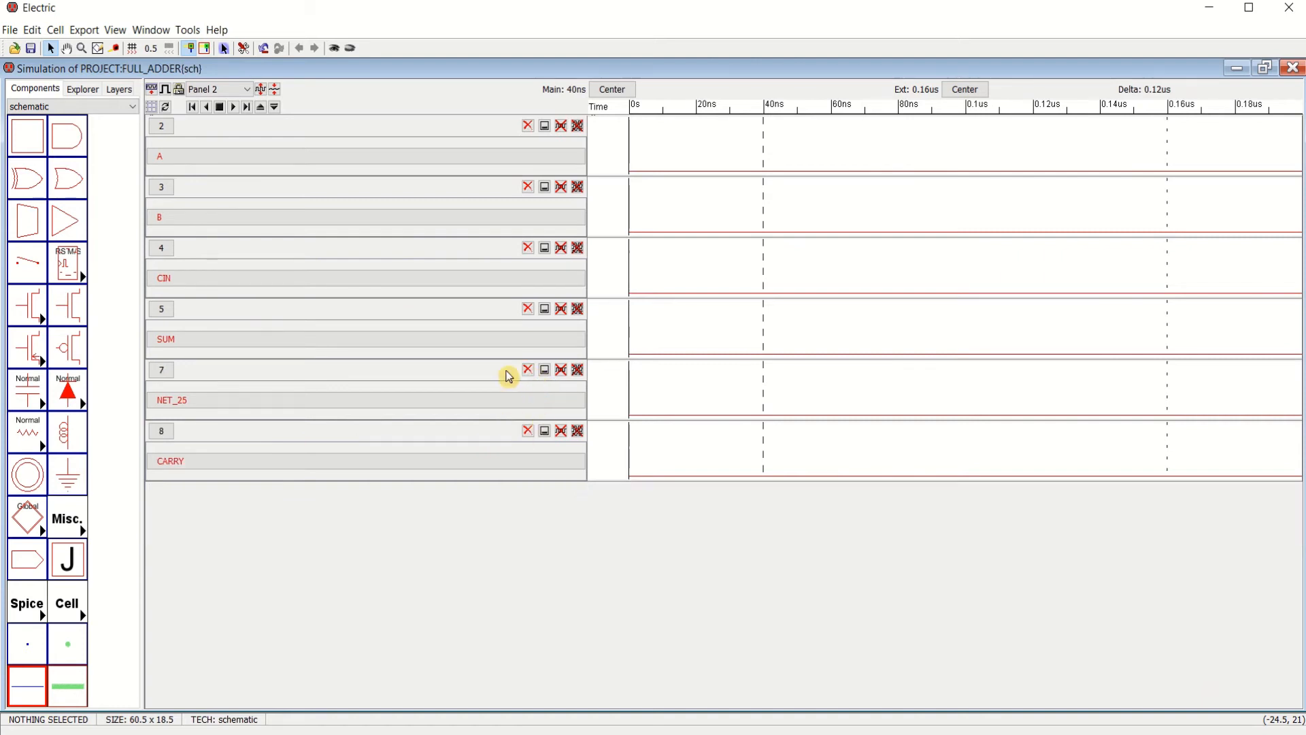
click(528, 371)
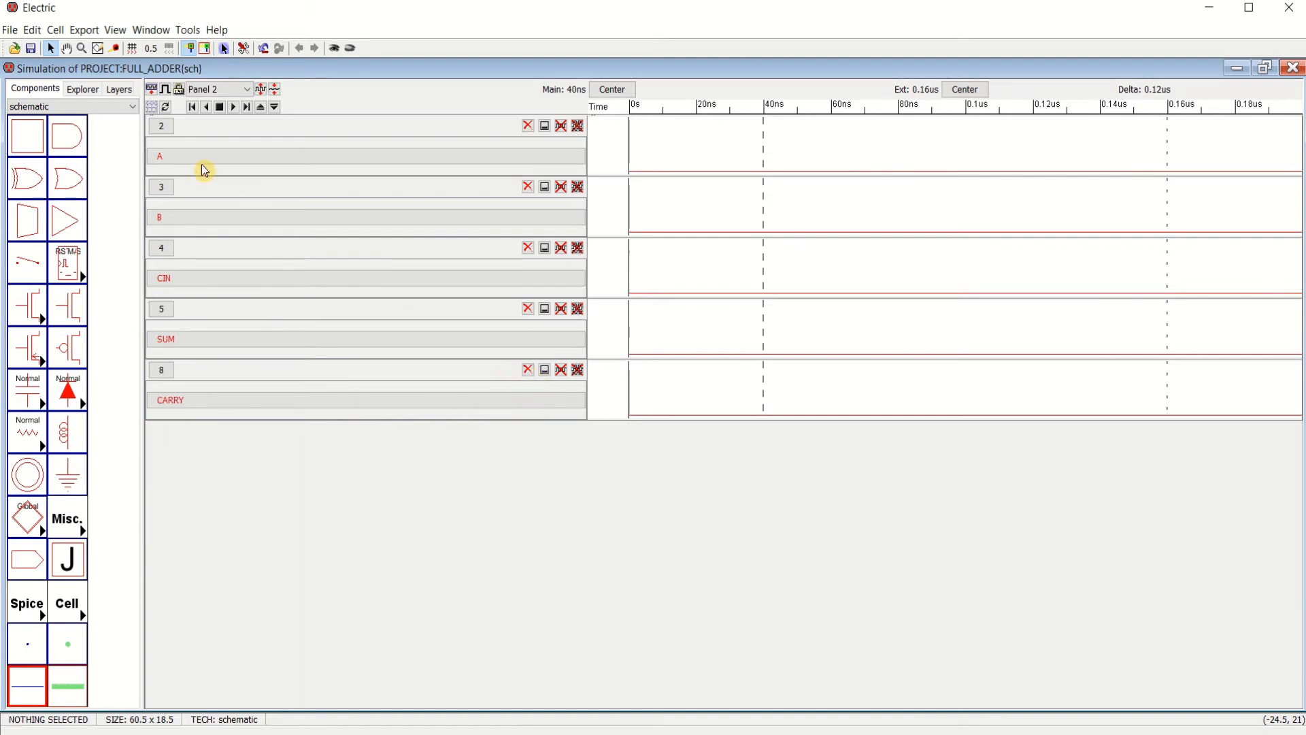
click(224, 157)
click(205, 217)
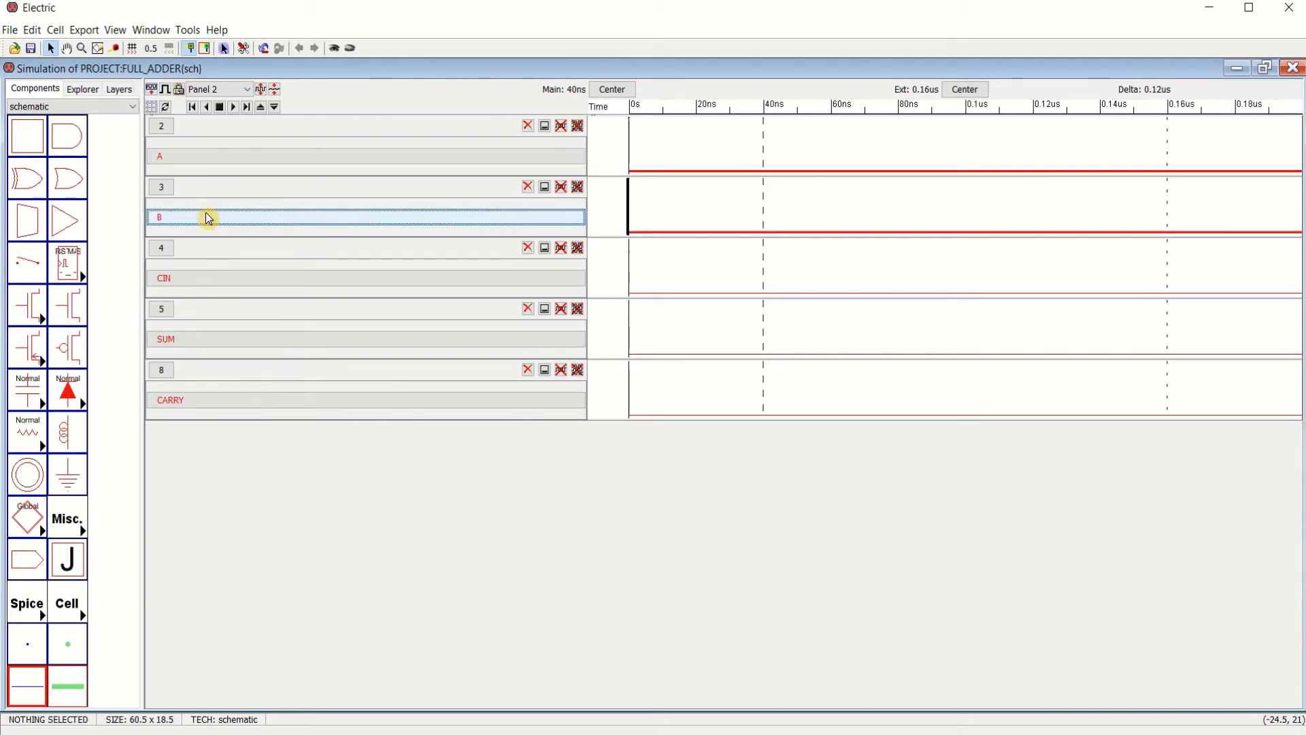
click(202, 285)
click(214, 338)
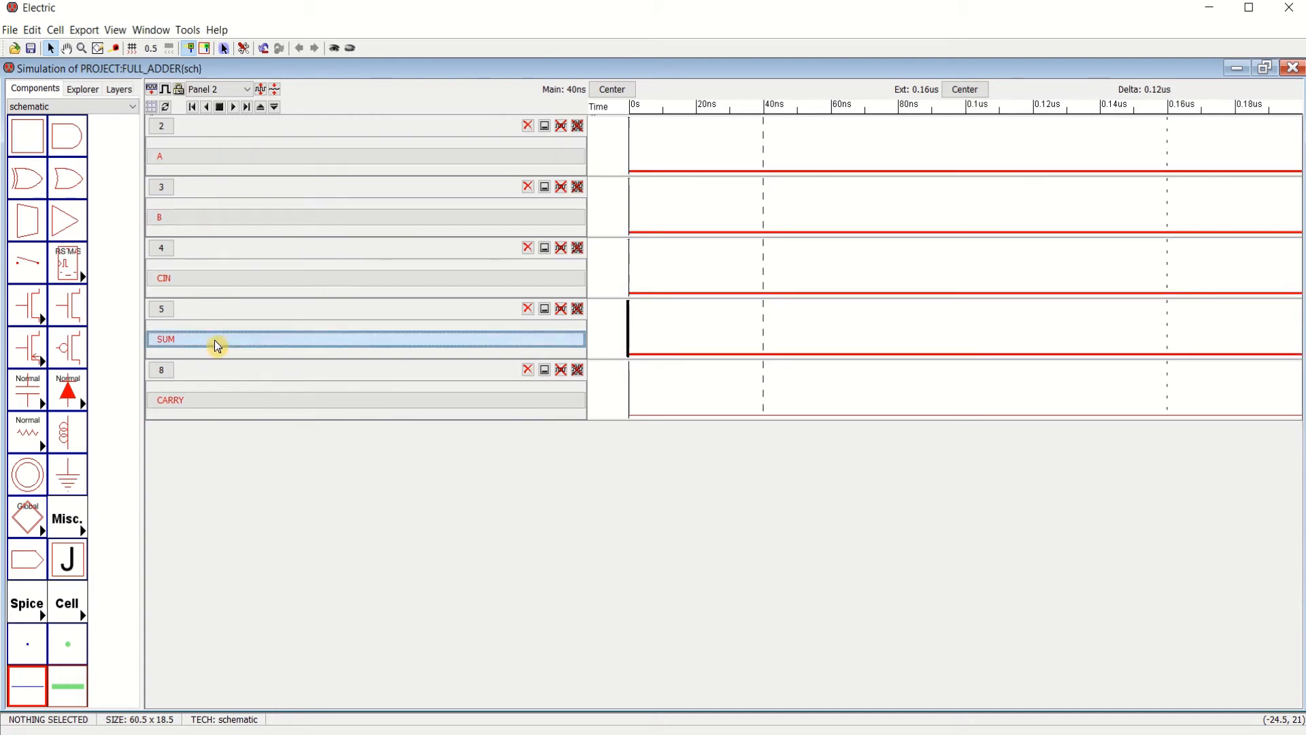
click(224, 404)
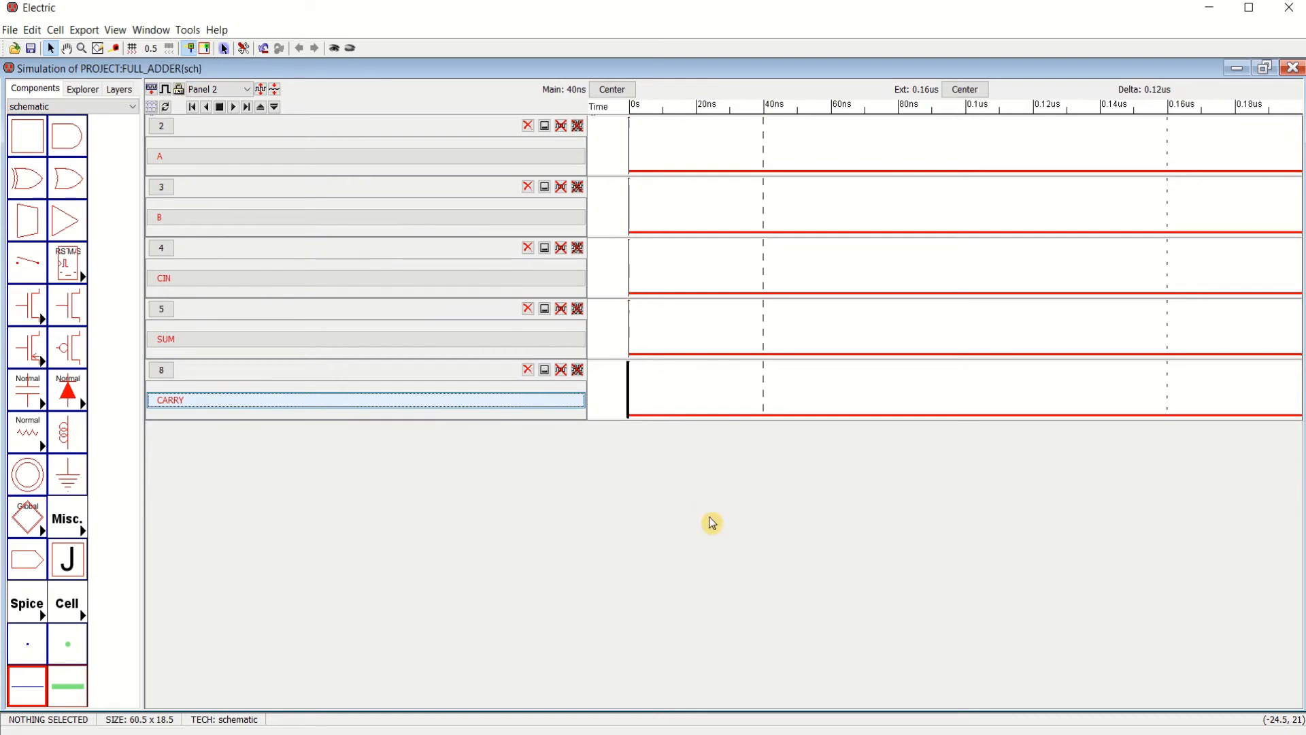
click(698, 158)
click(691, 220)
click(690, 272)
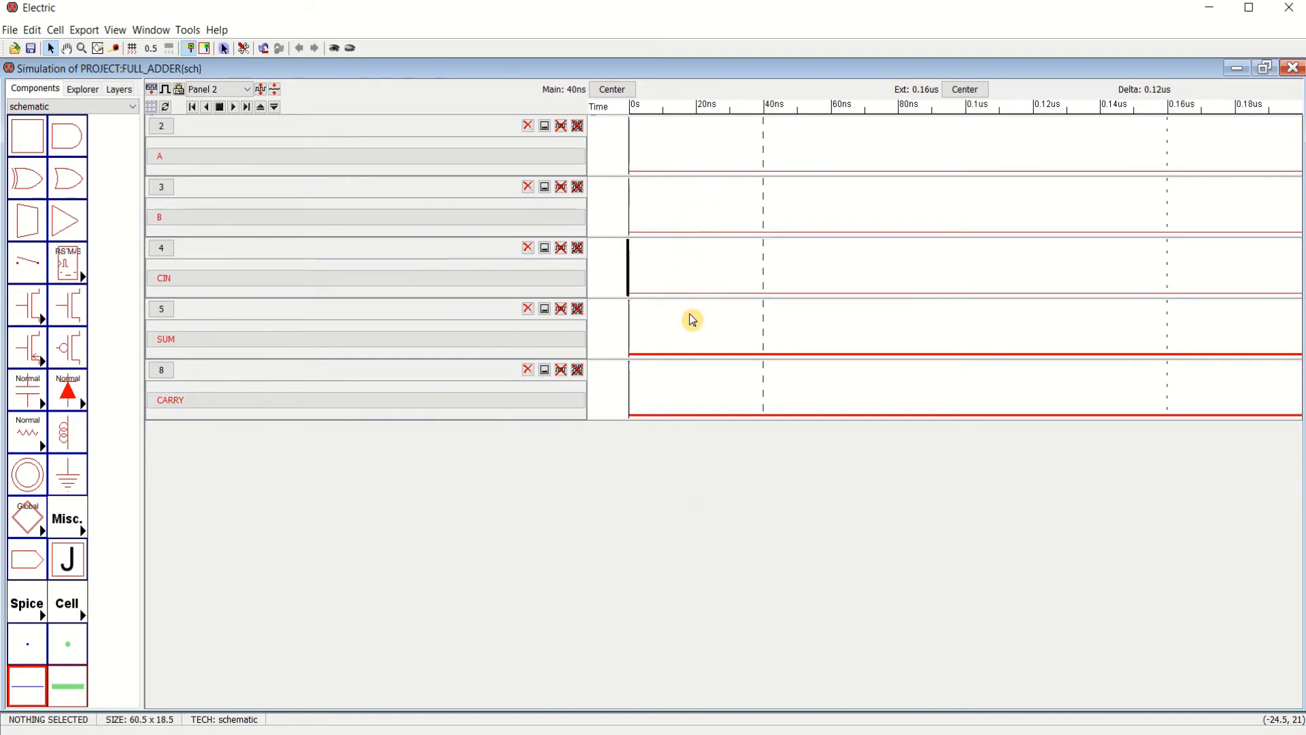
click(690, 318)
click(694, 378)
Set signal A high at about 20 ns, low at 50 ns, high at 80 ns, low at 110 ns and high at 140 ns
click(213, 157)
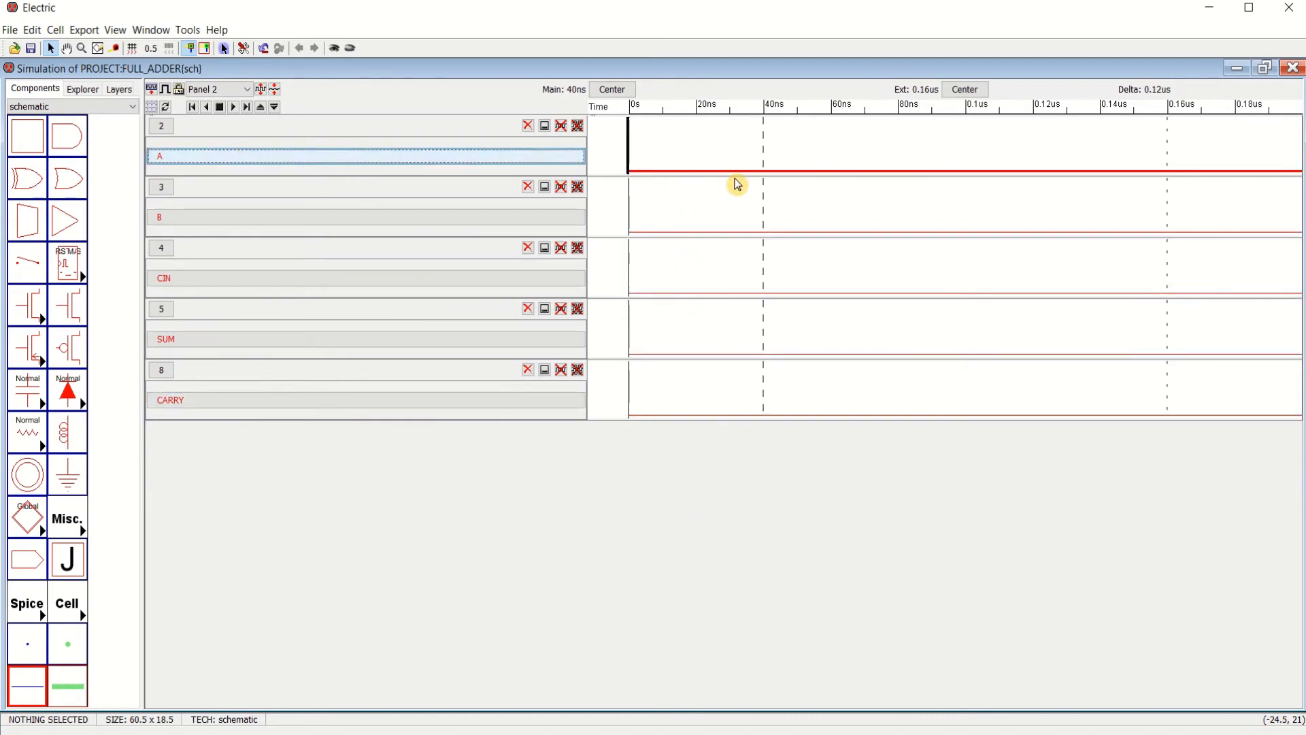
drag(767, 158, 701, 160)
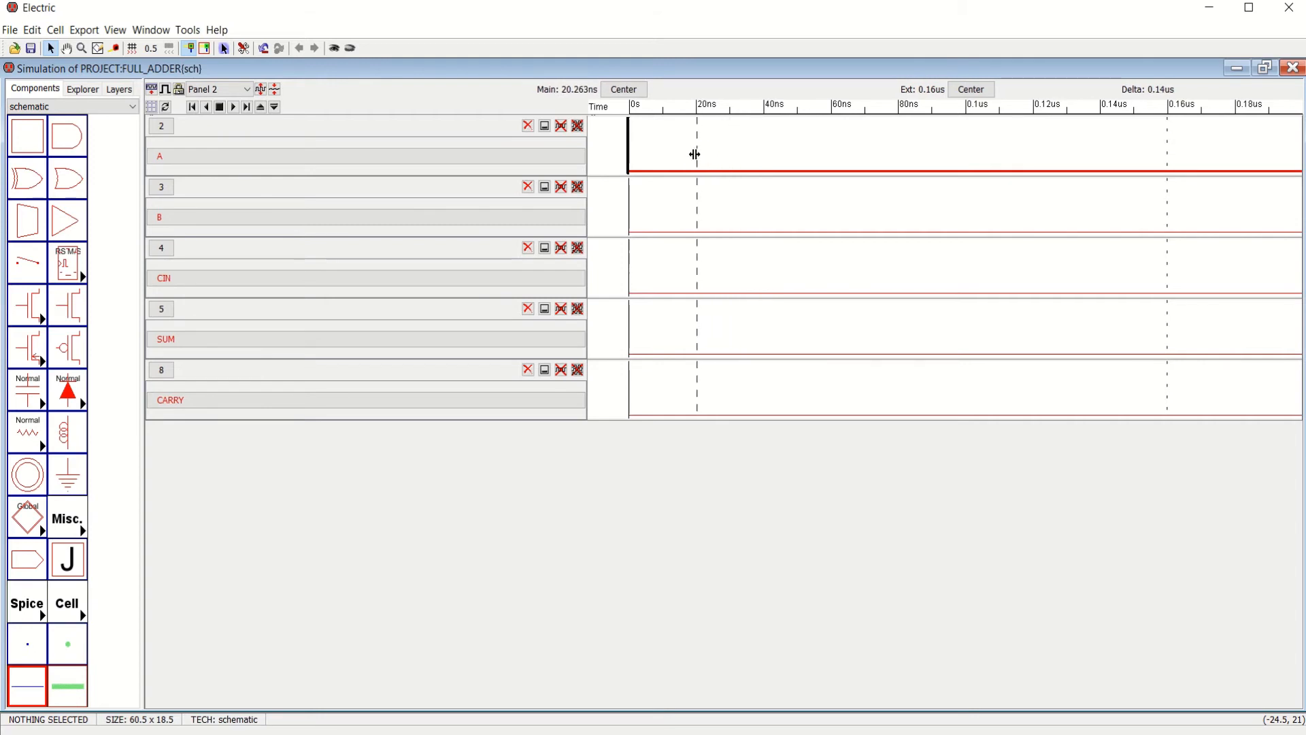
key(v)
drag(701, 222, 883, 216)
key(g)
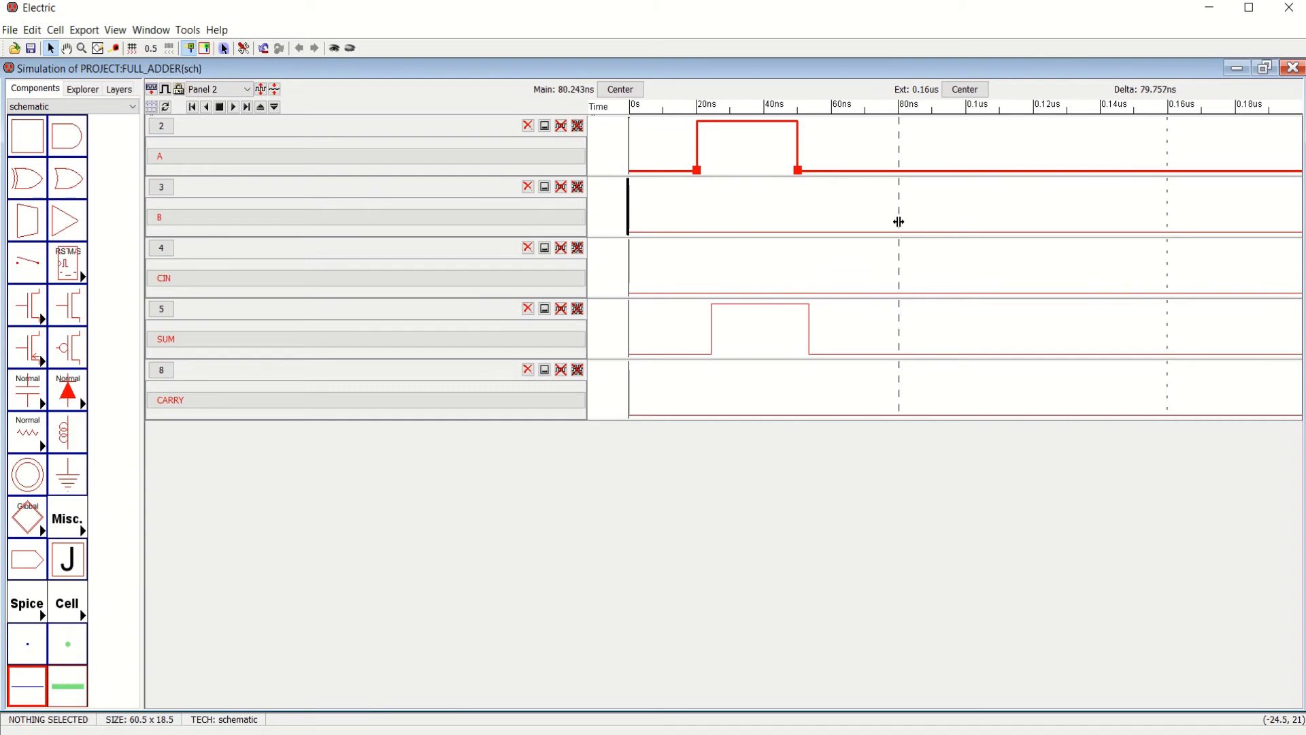
key(v)
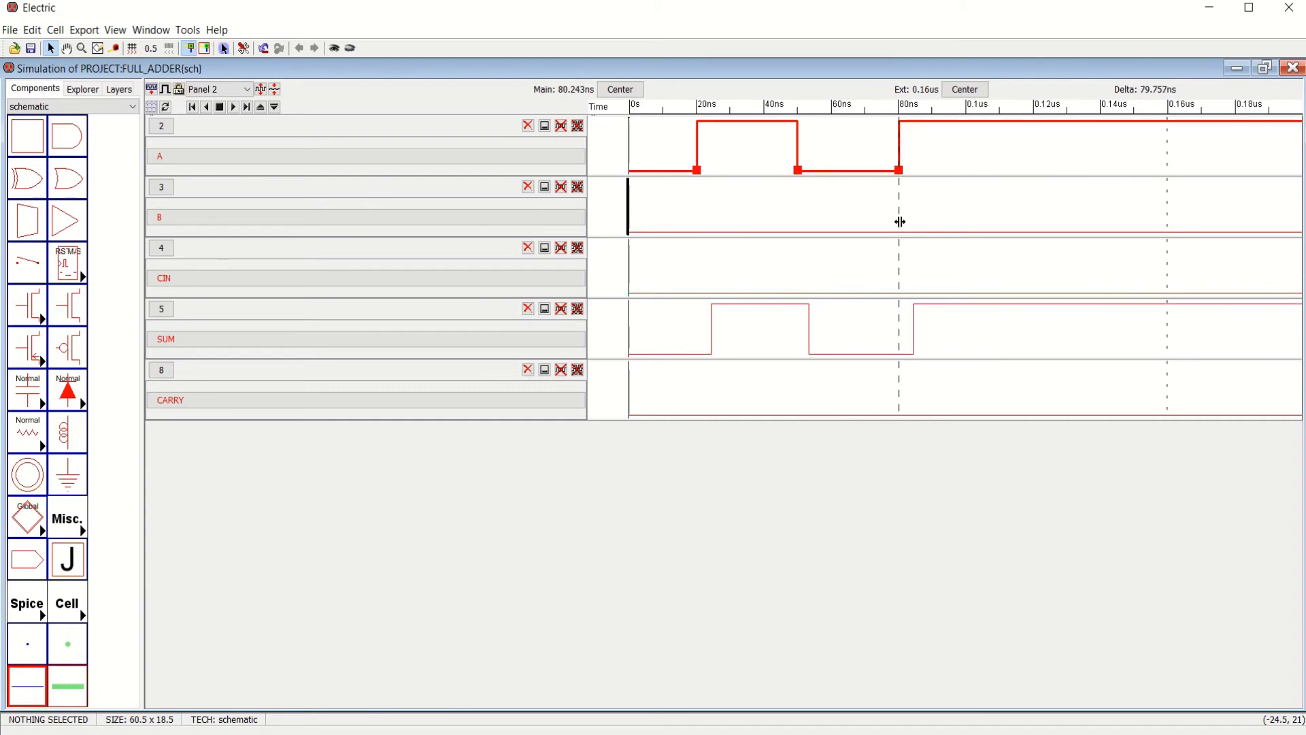
drag(900, 222, 1101, 233)
key(g)
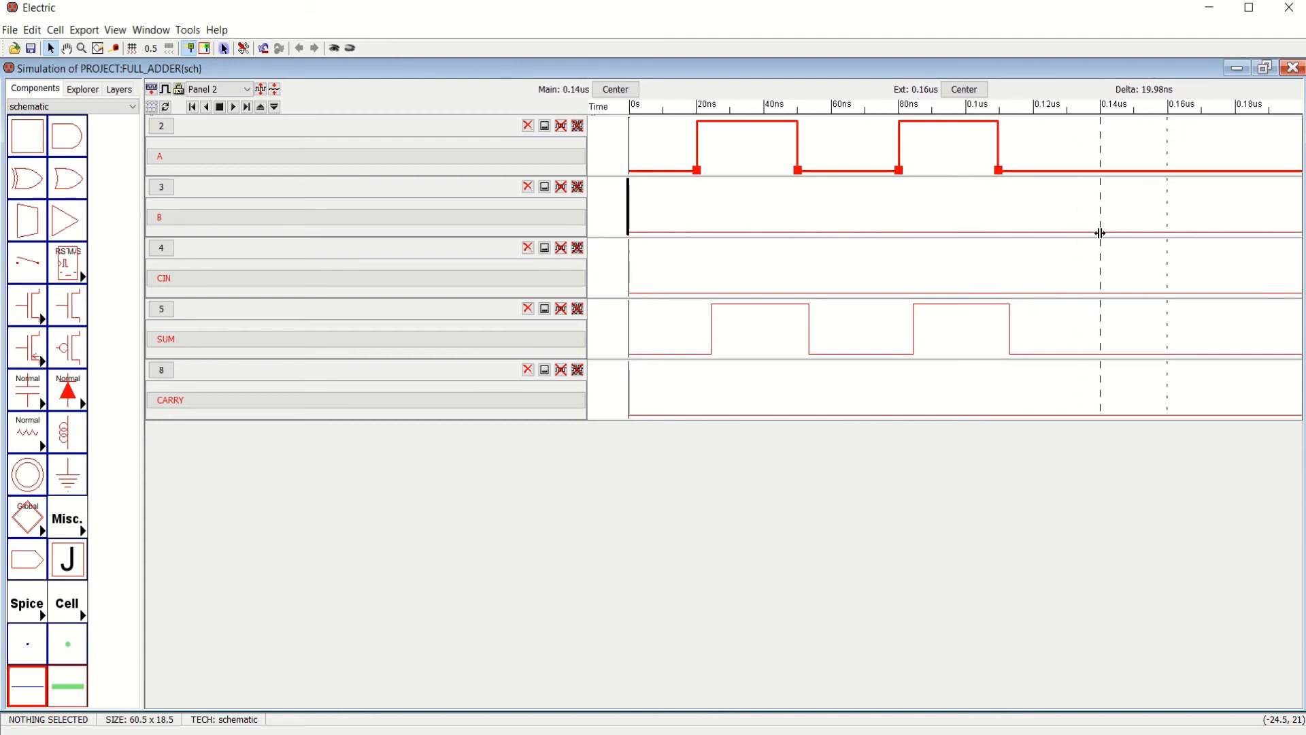
key(v)
click(1038, 159)
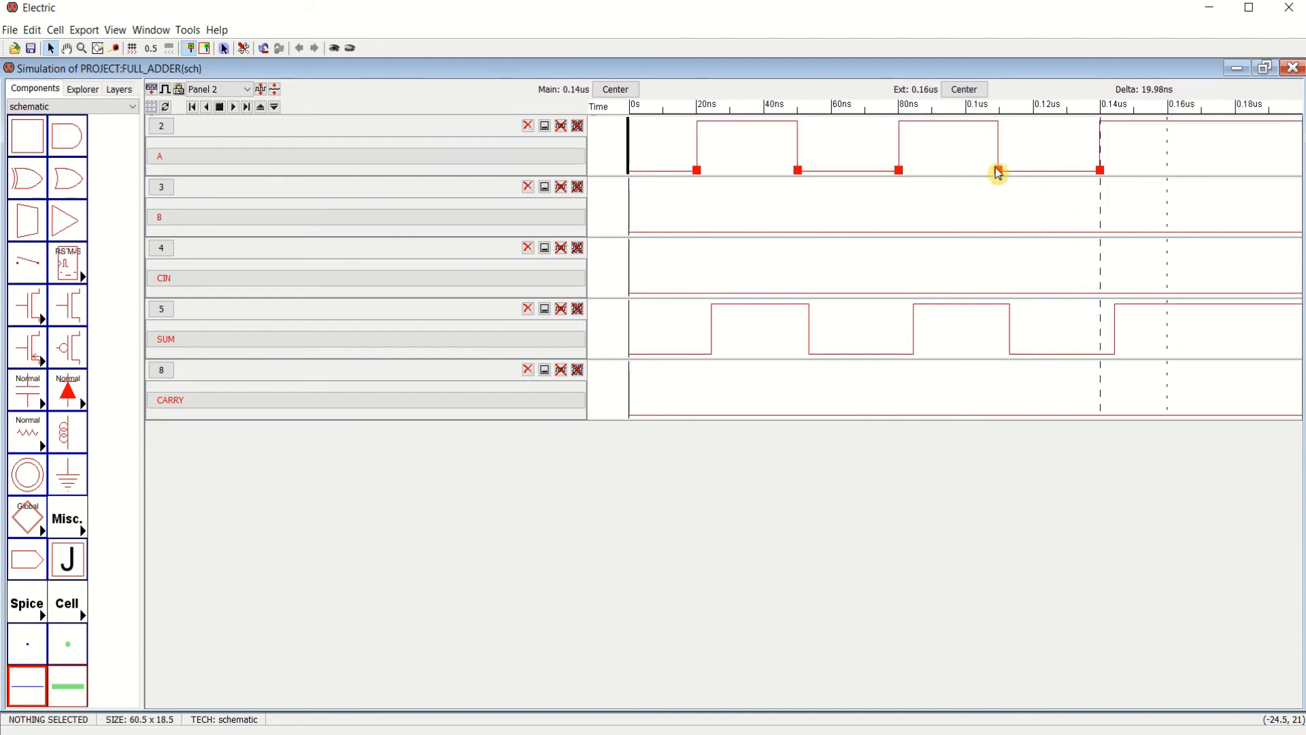
Set signal B high at about 50 ns, low at about 109 ns and high at about 160 ns
click(224, 224)
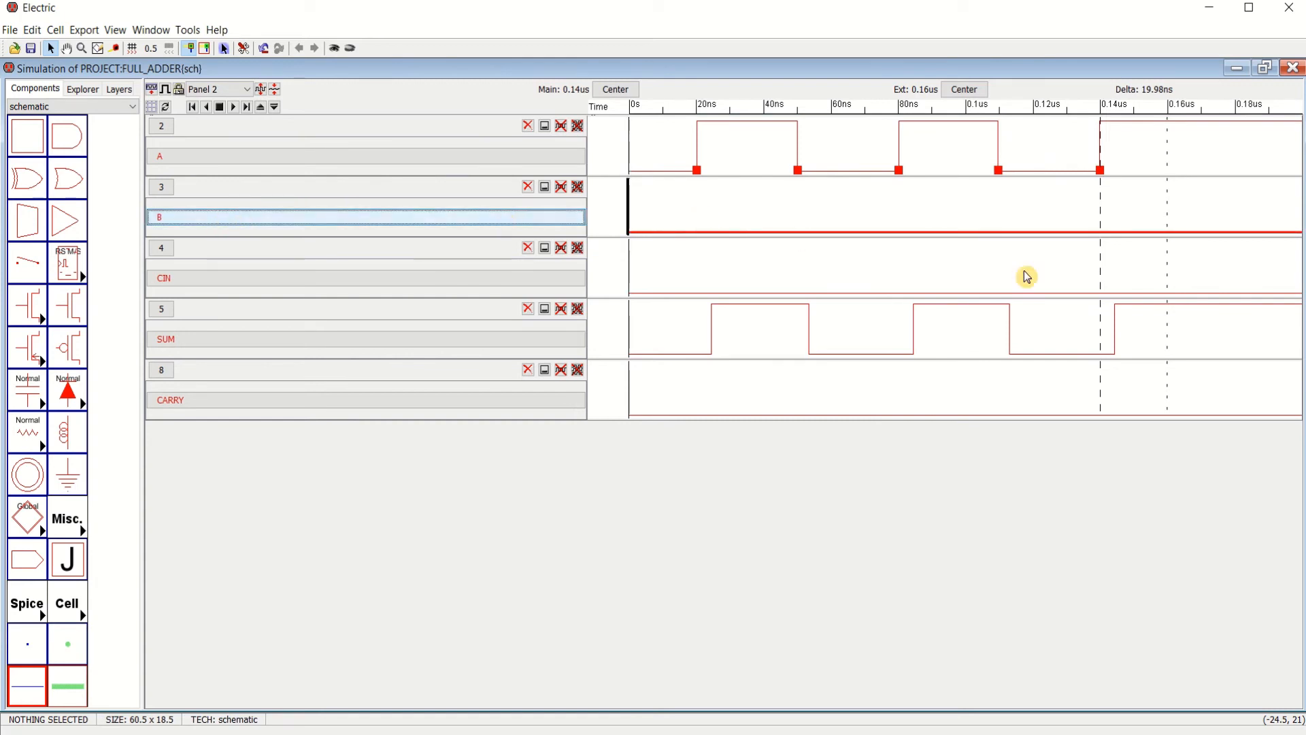
drag(1102, 264, 799, 266)
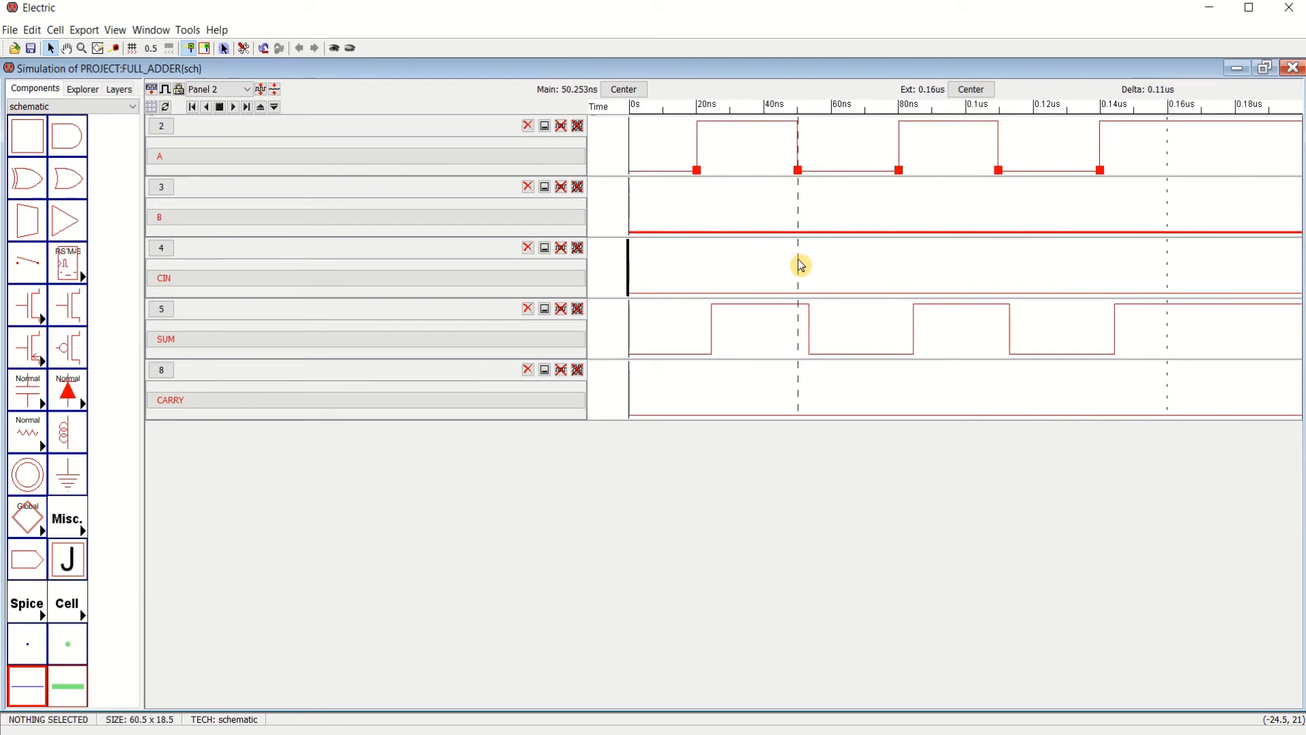
key(v)
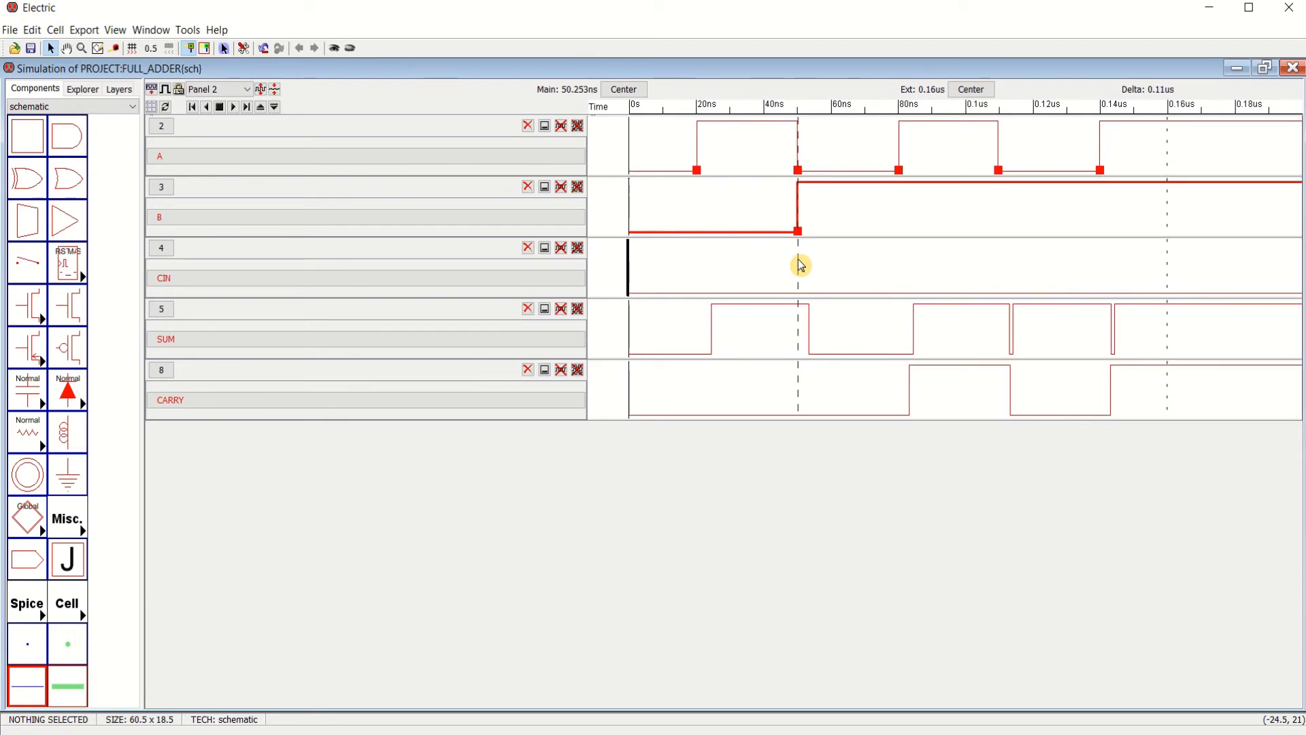
drag(797, 259, 997, 280)
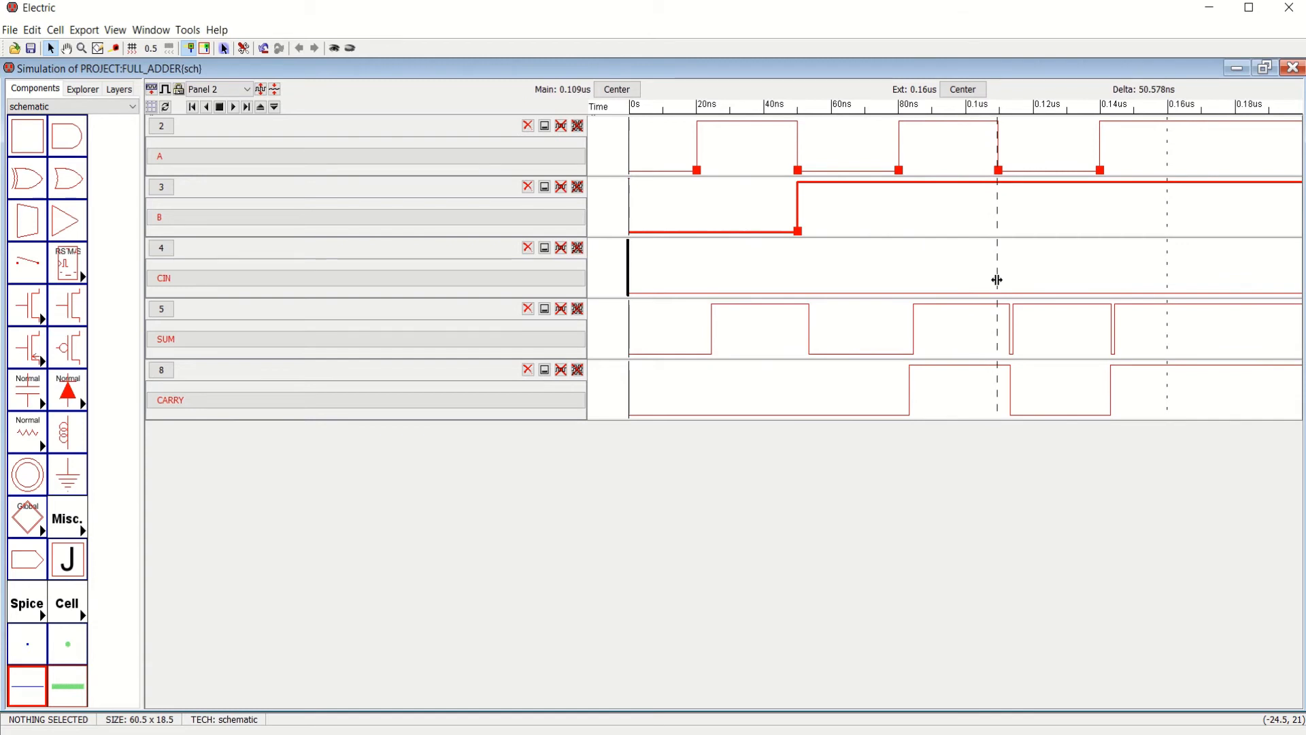
key(g)
drag(1159, 281, 1168, 283)
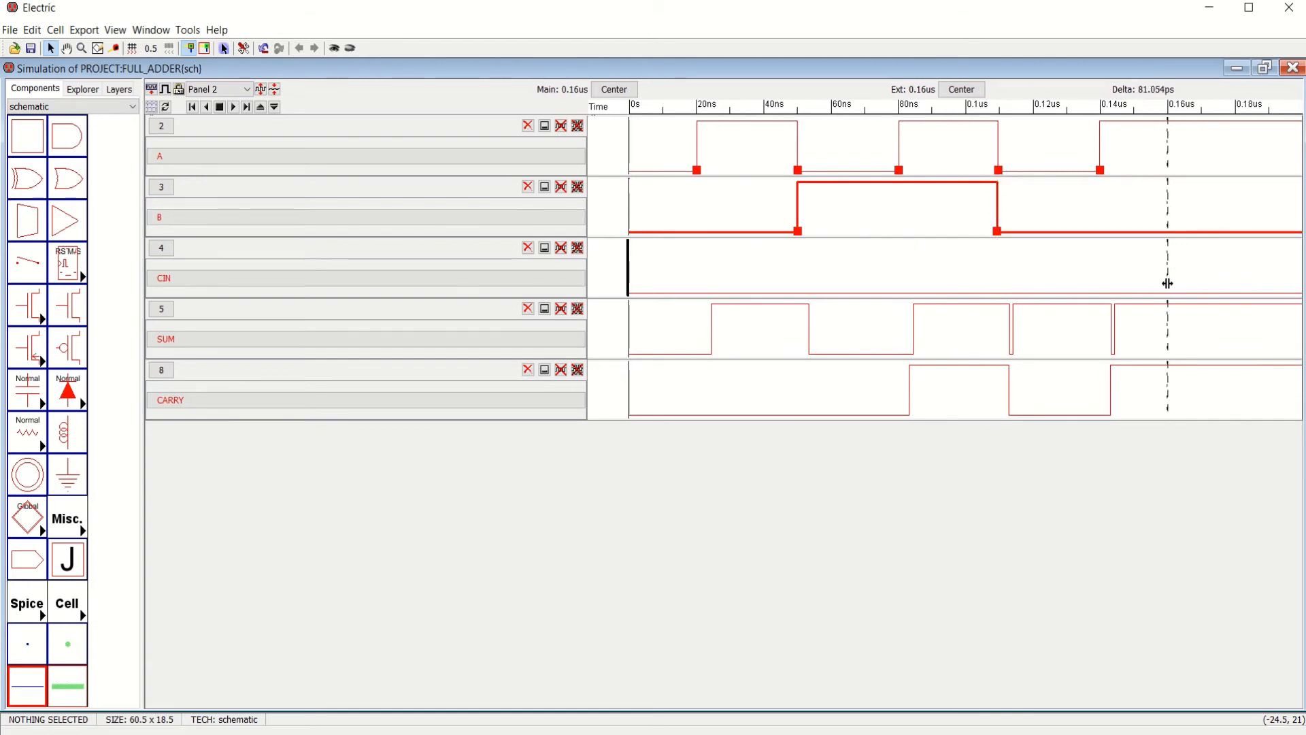
key(v)
click(1097, 210)
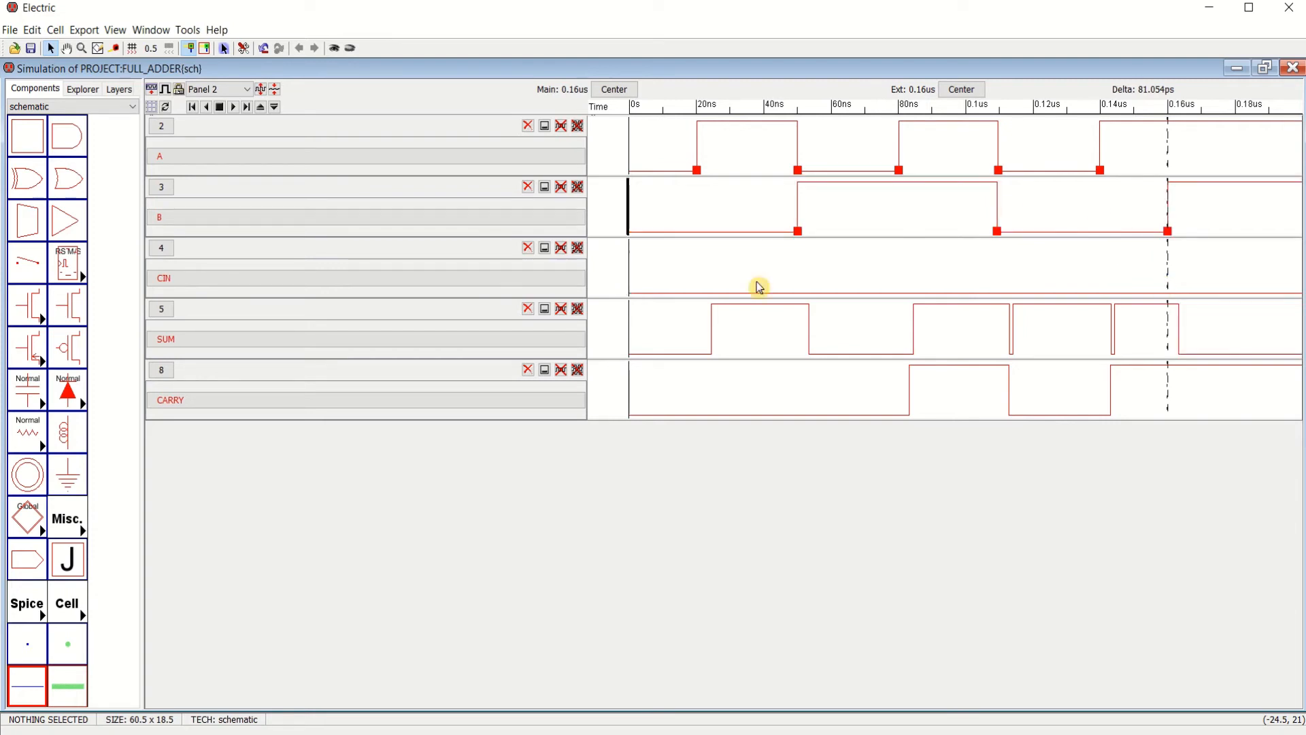
Set signal CIN high at about 109 ns and low at about 160 ns, and close the waveform window
click(196, 281)
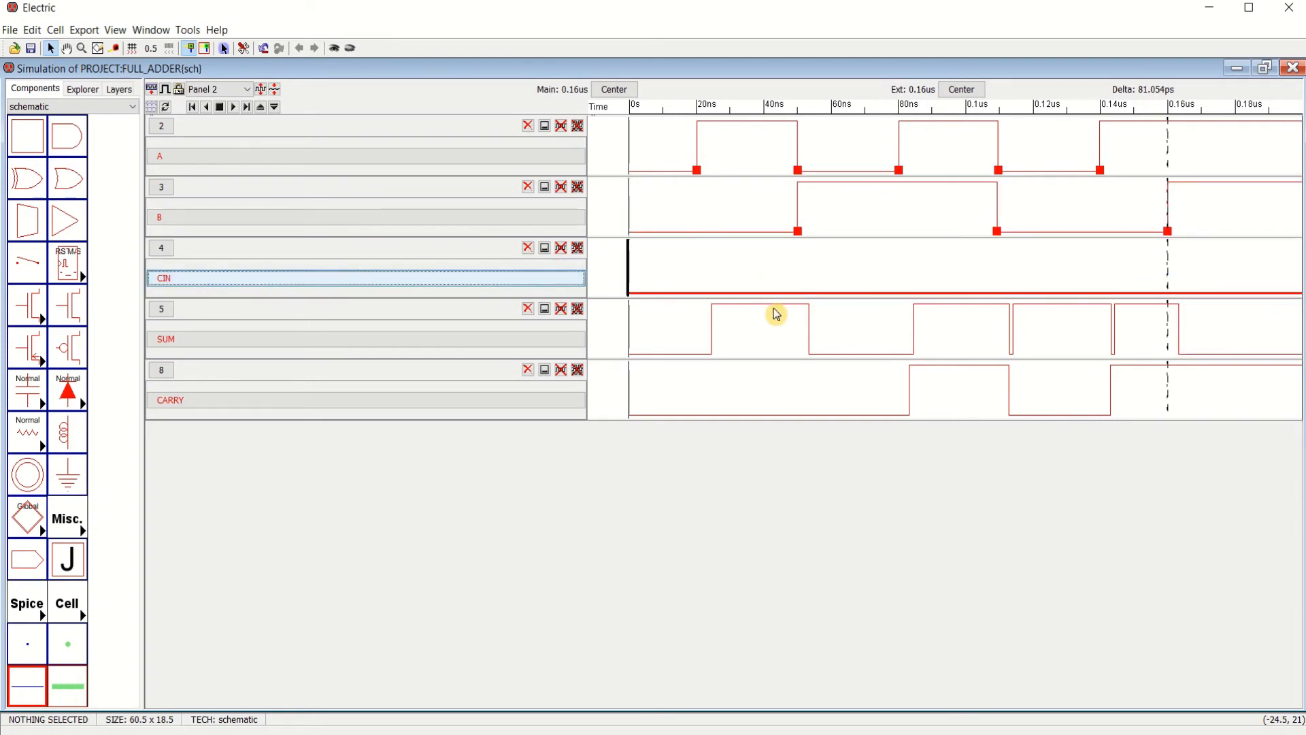
drag(1173, 275, 1000, 319)
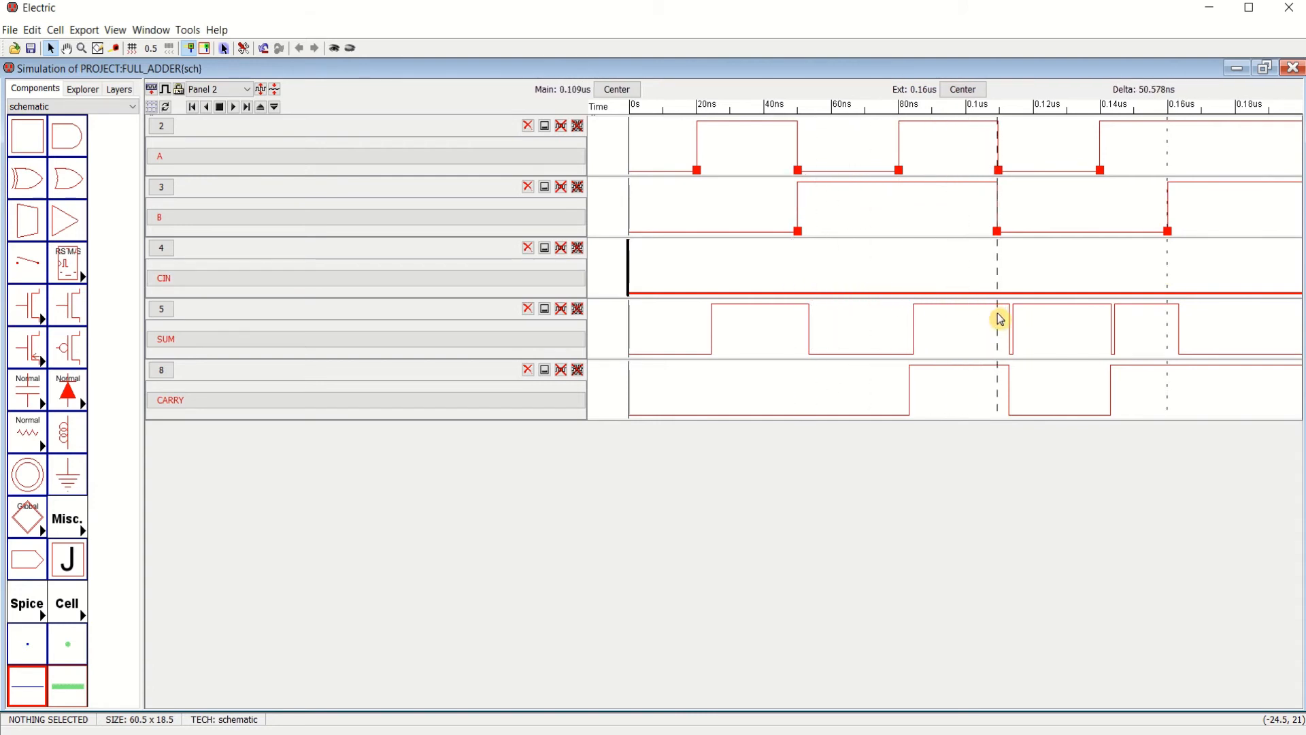
key(v)
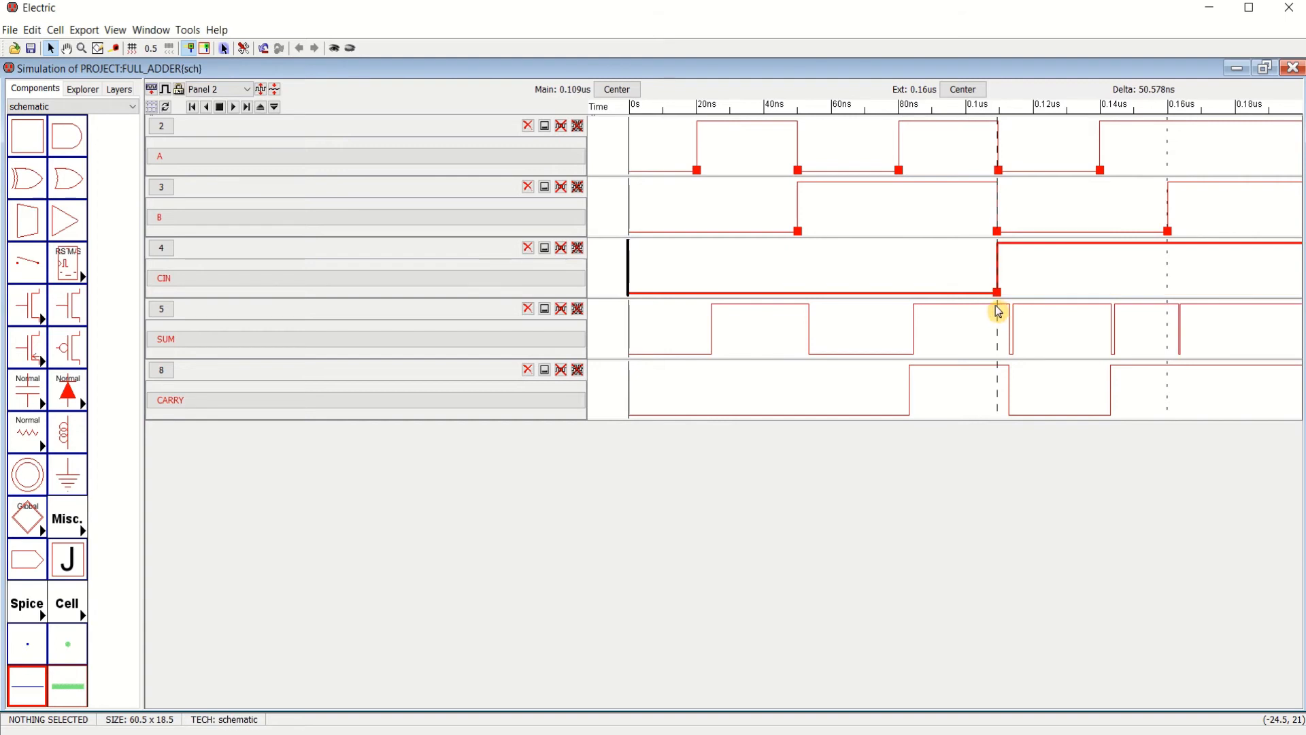
drag(1001, 319, 1169, 355)
key(g)
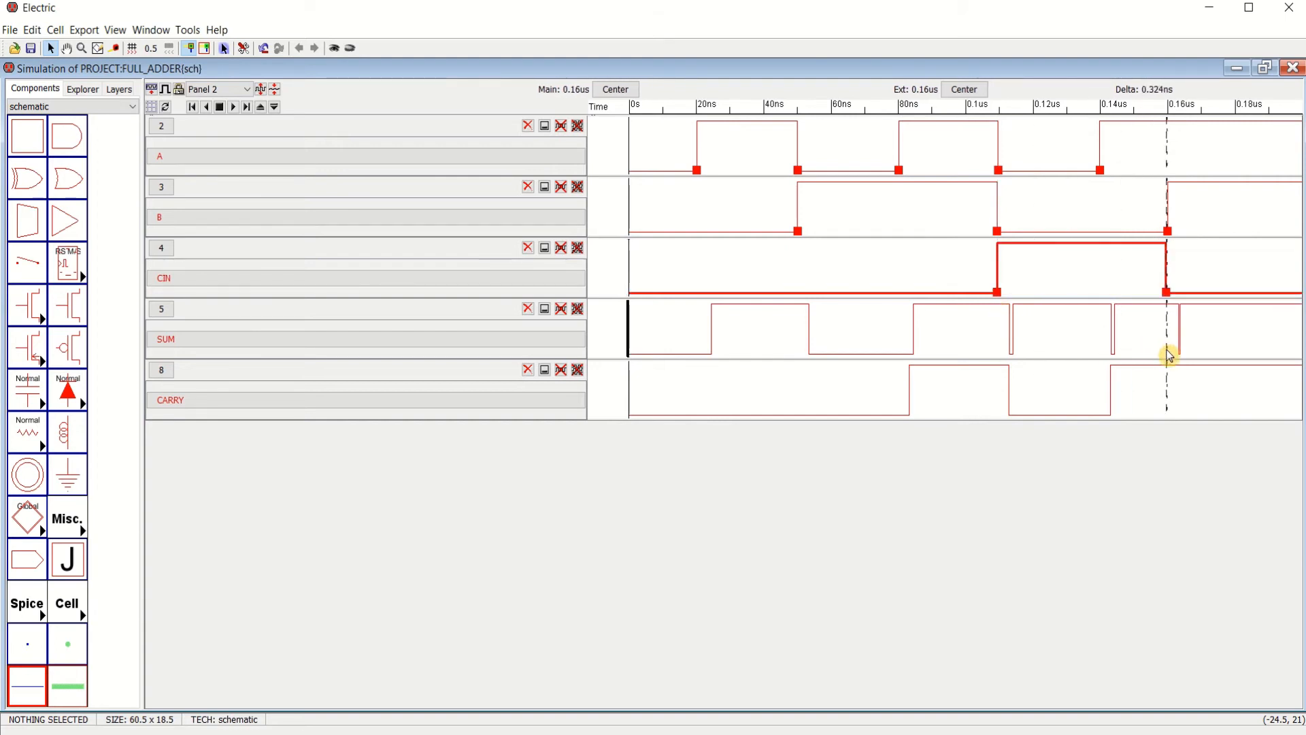
click(908, 276)
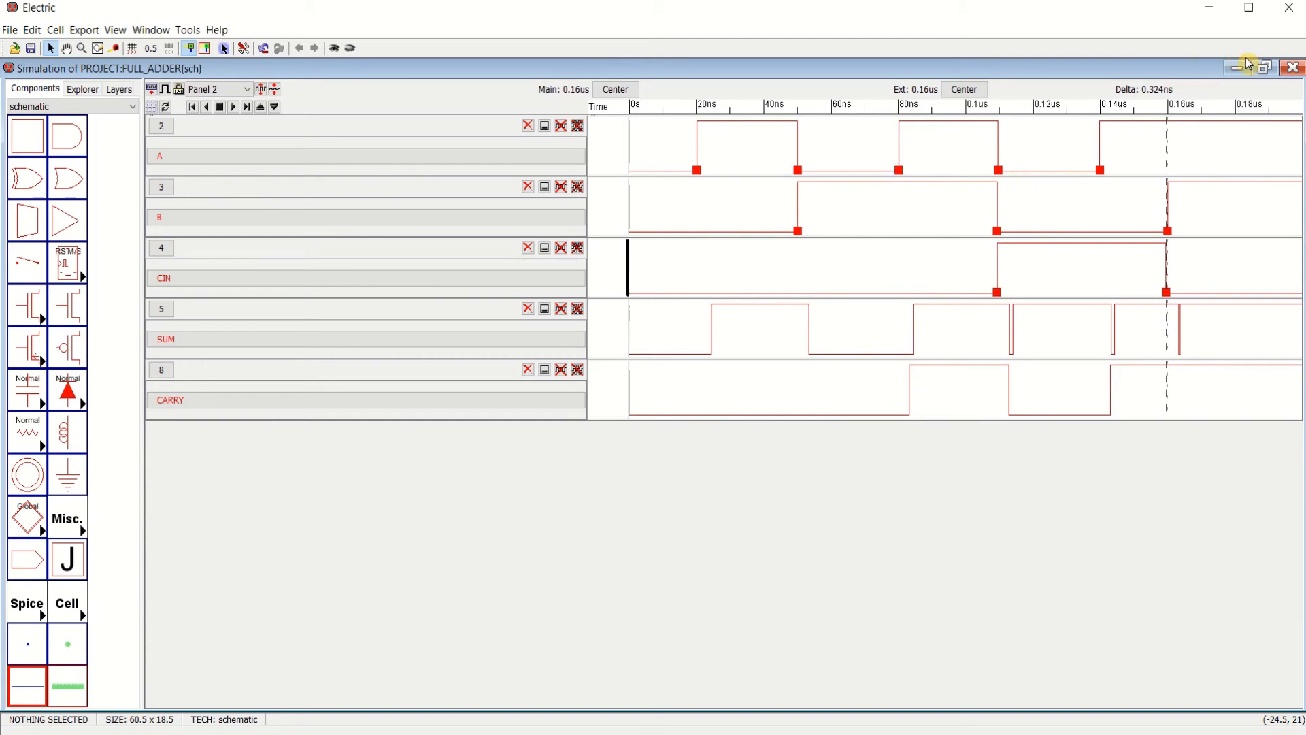
click(1293, 70)
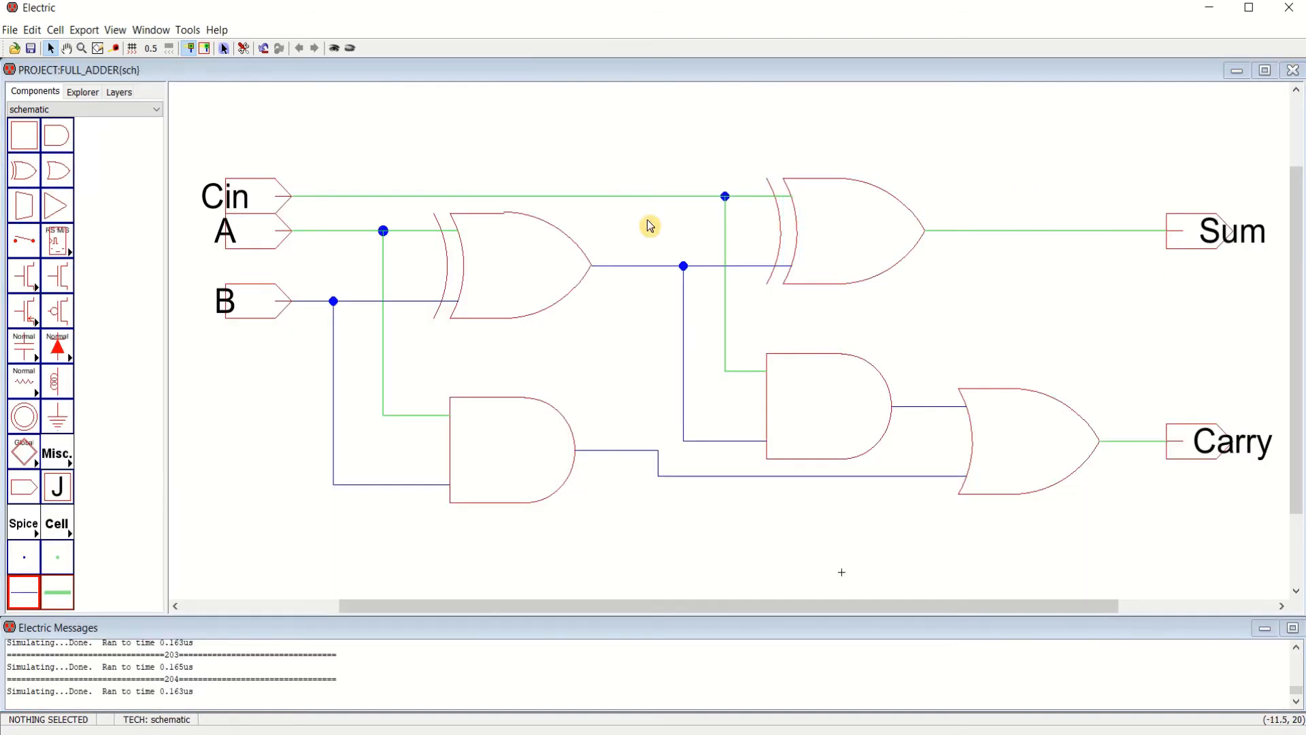
Examine the generated VHDL view of the FULL_ADDER cell and return to its schematic view
click(83, 91)
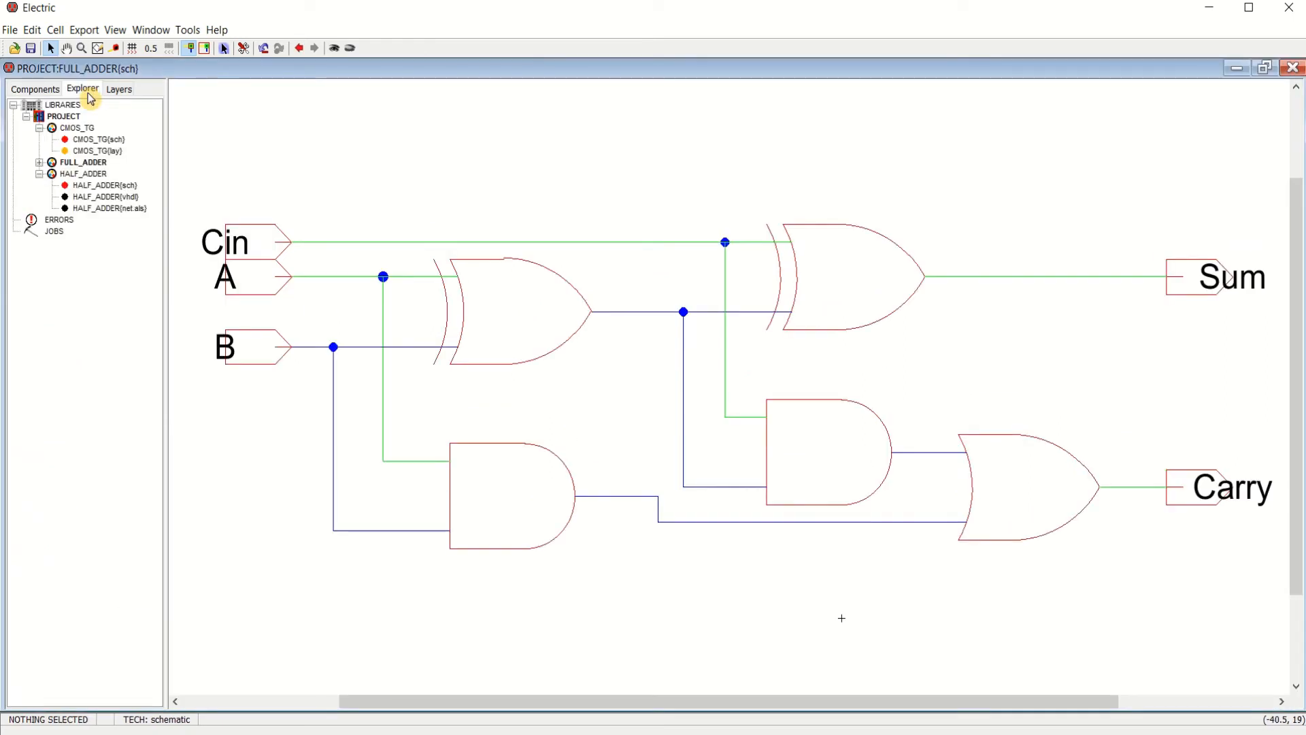
click(39, 163)
double_click(109, 185)
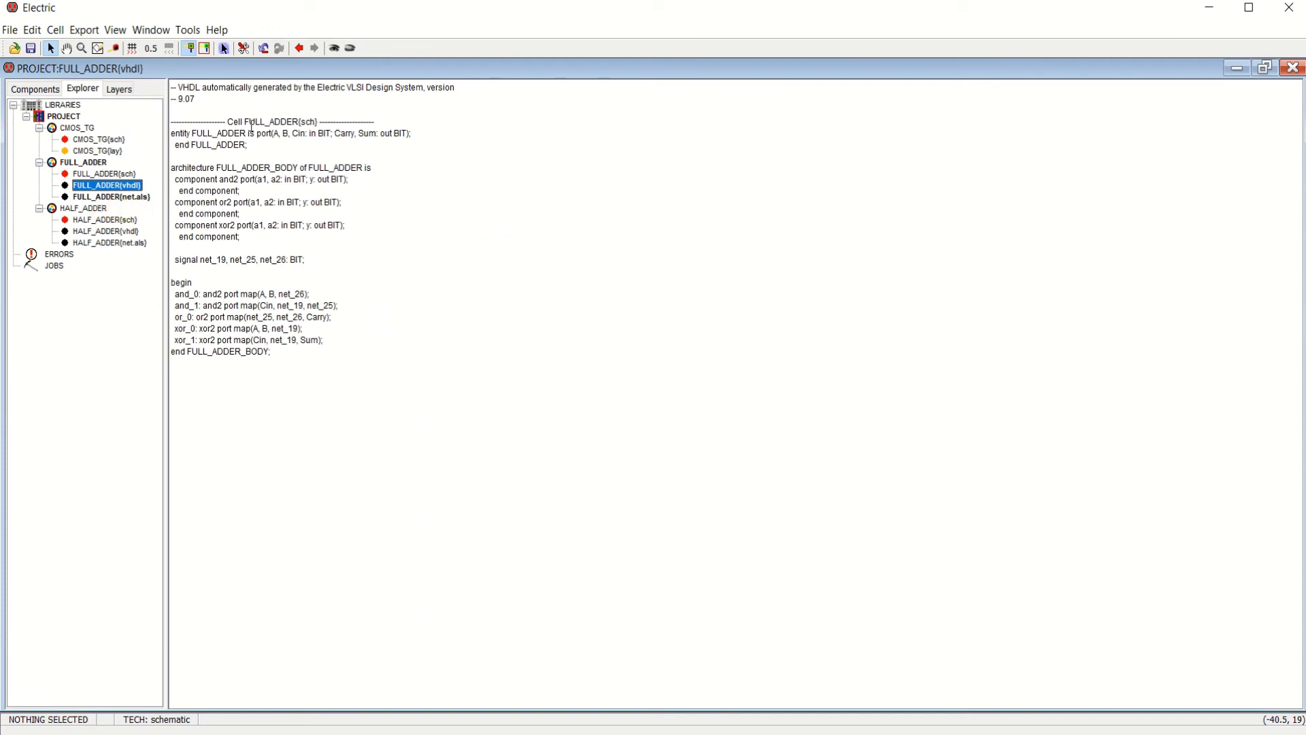
double_click(88, 175)
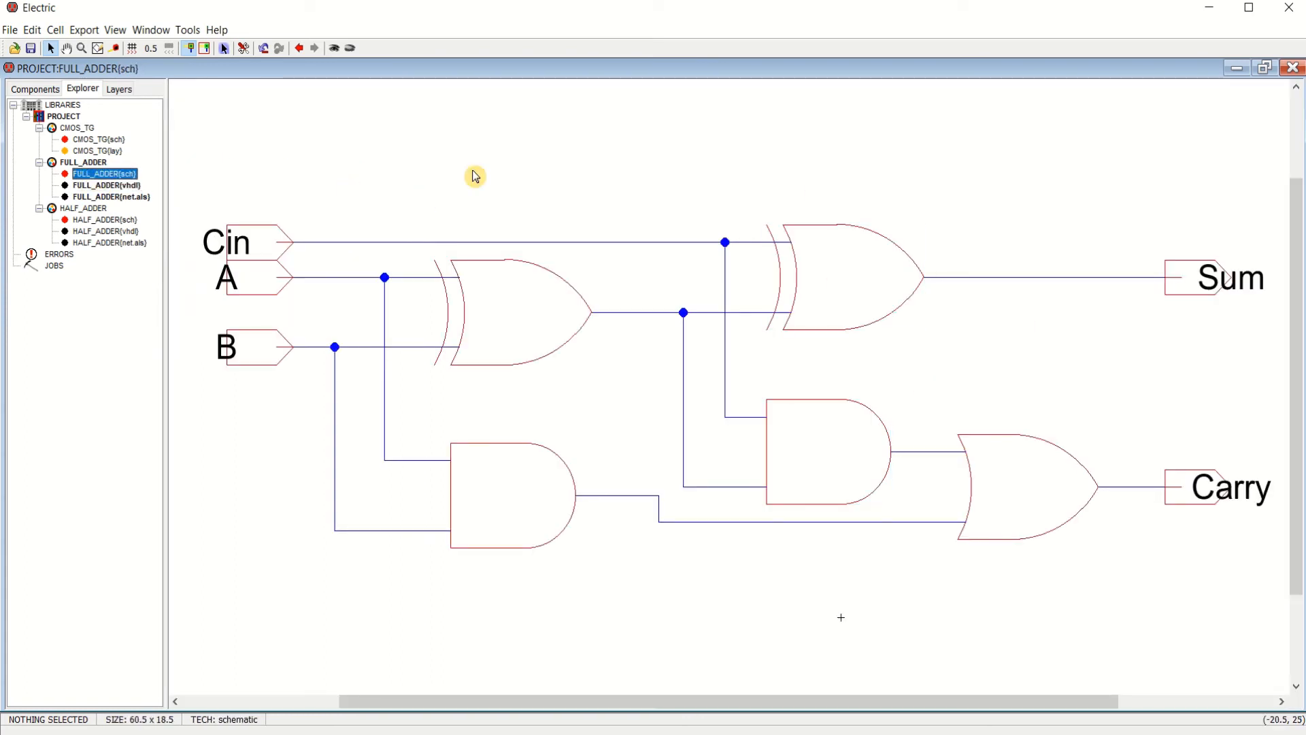
Save the library and write the FULL_ADDER schematic as the Verilog deck FULL_ADDER.v in the DESIGN folder
click(32, 55)
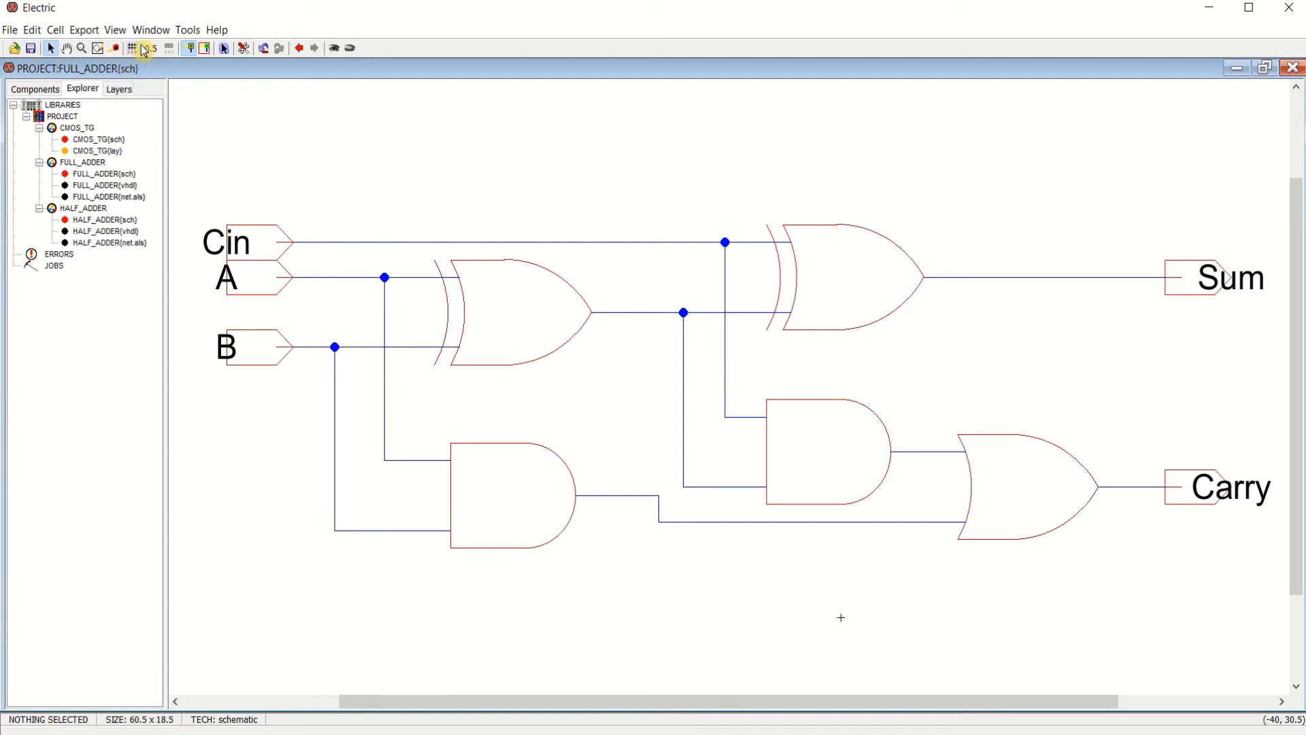
click(188, 30)
mouse_move(216, 90)
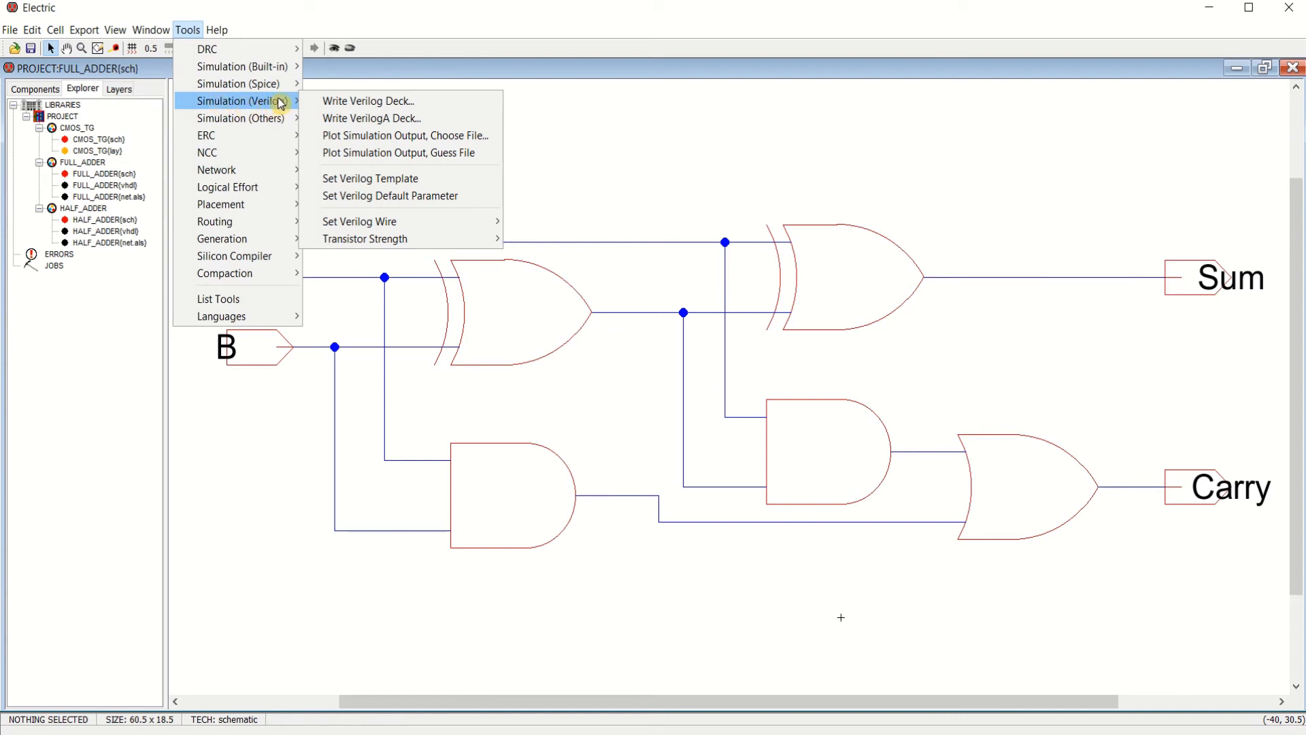
click(436, 102)
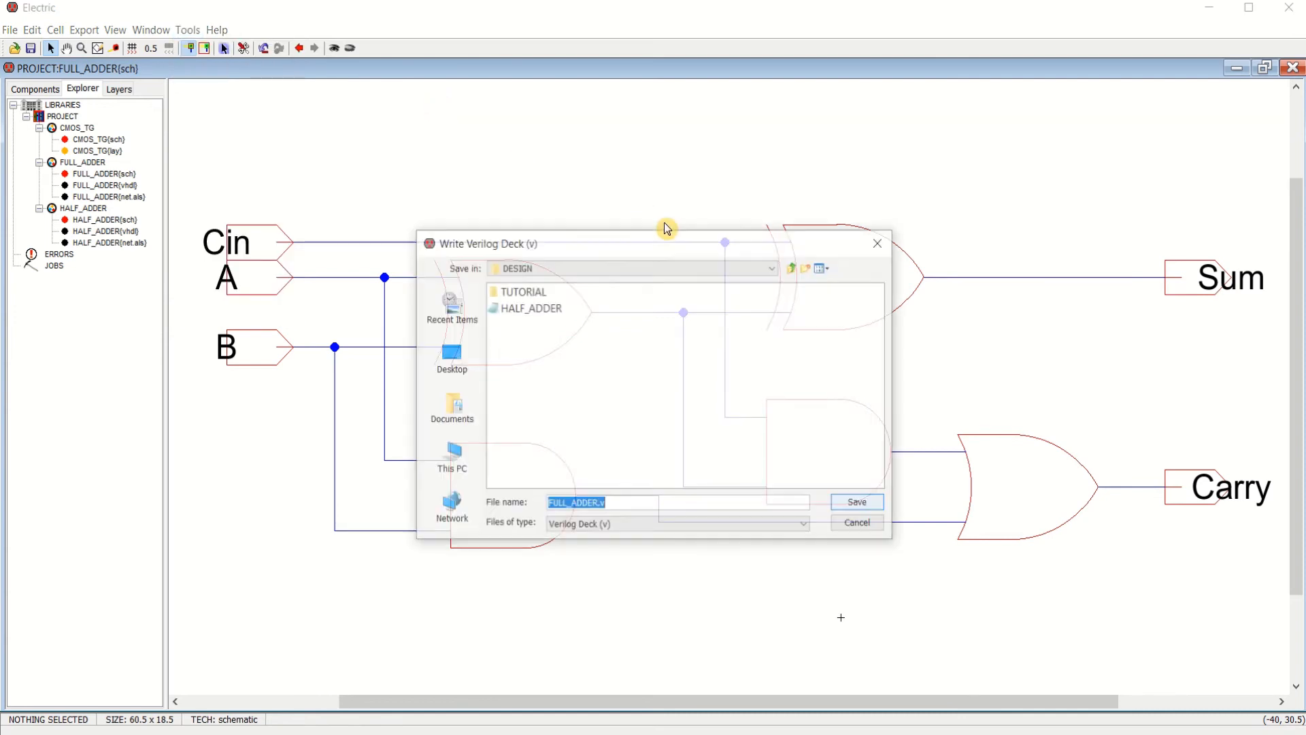
click(860, 505)
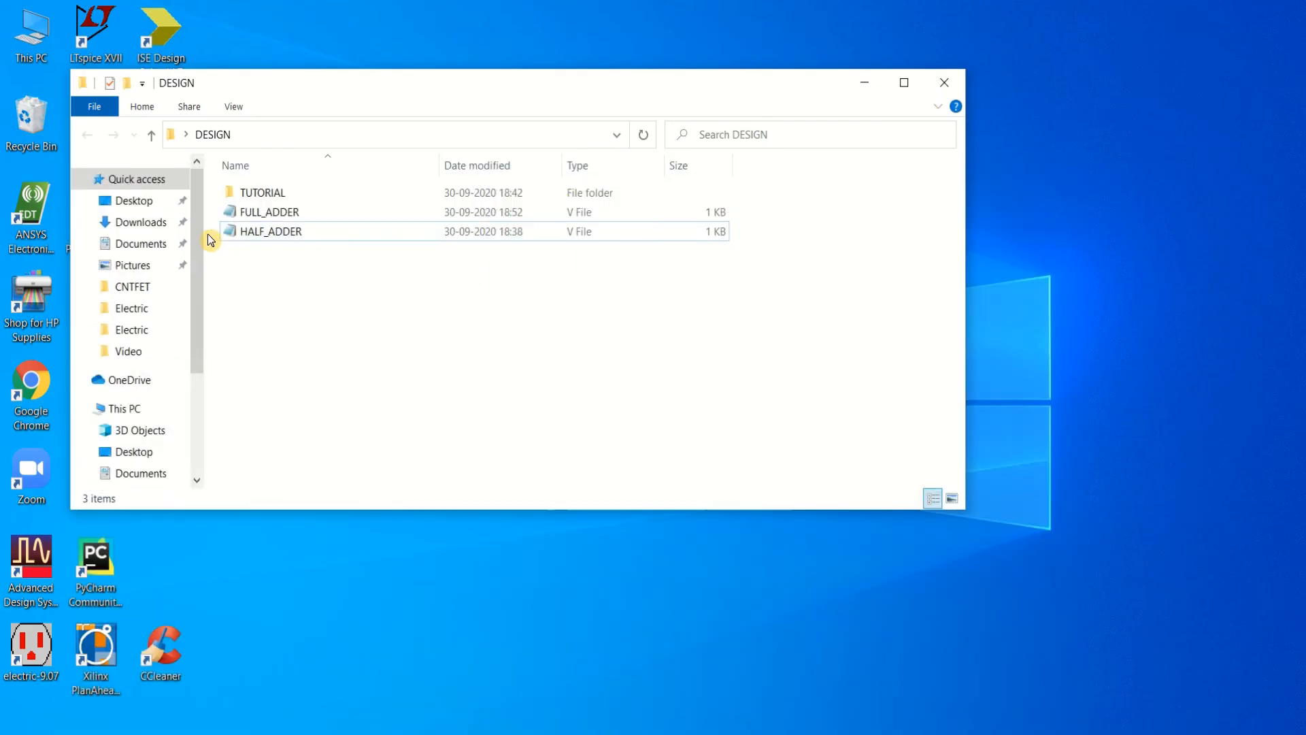
Open the exported HALF_ADDER and FULL_ADDER Verilog files and examine the full adder's module header, port declarations, wires and gate instances
double_click(293, 233)
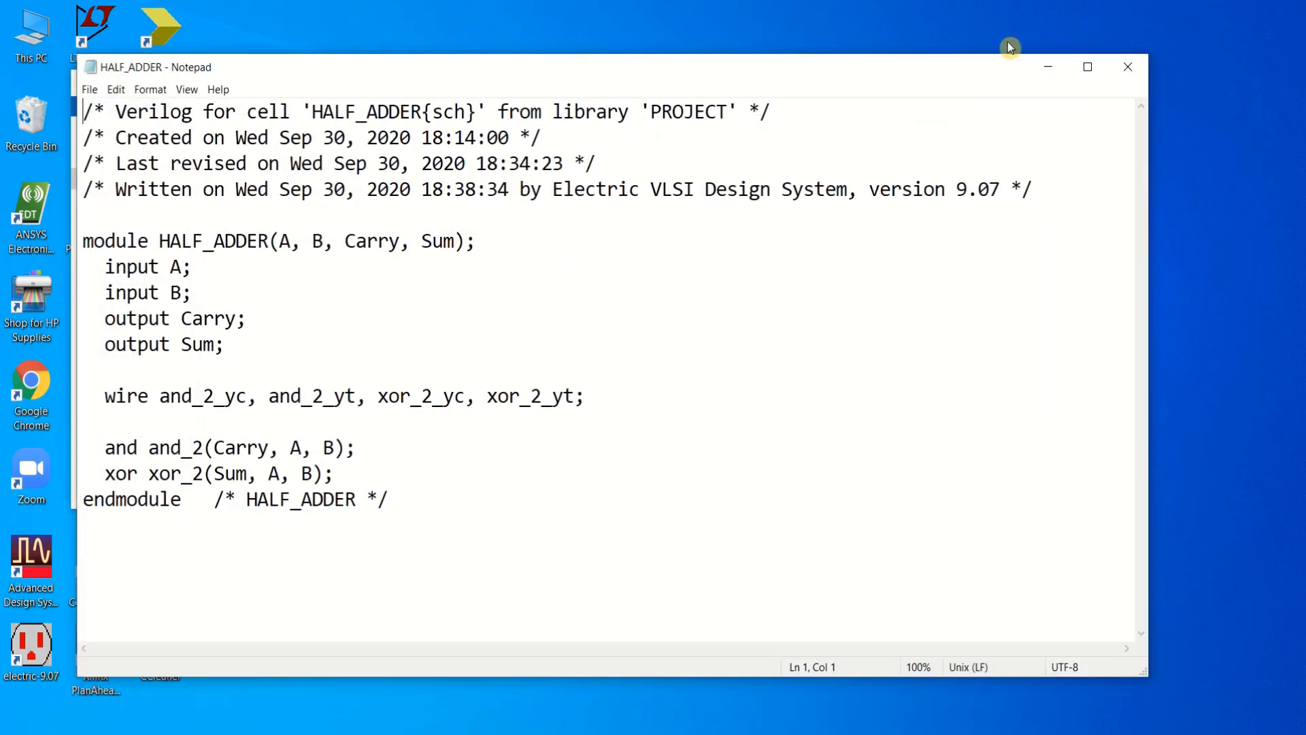
click(1128, 67)
double_click(316, 212)
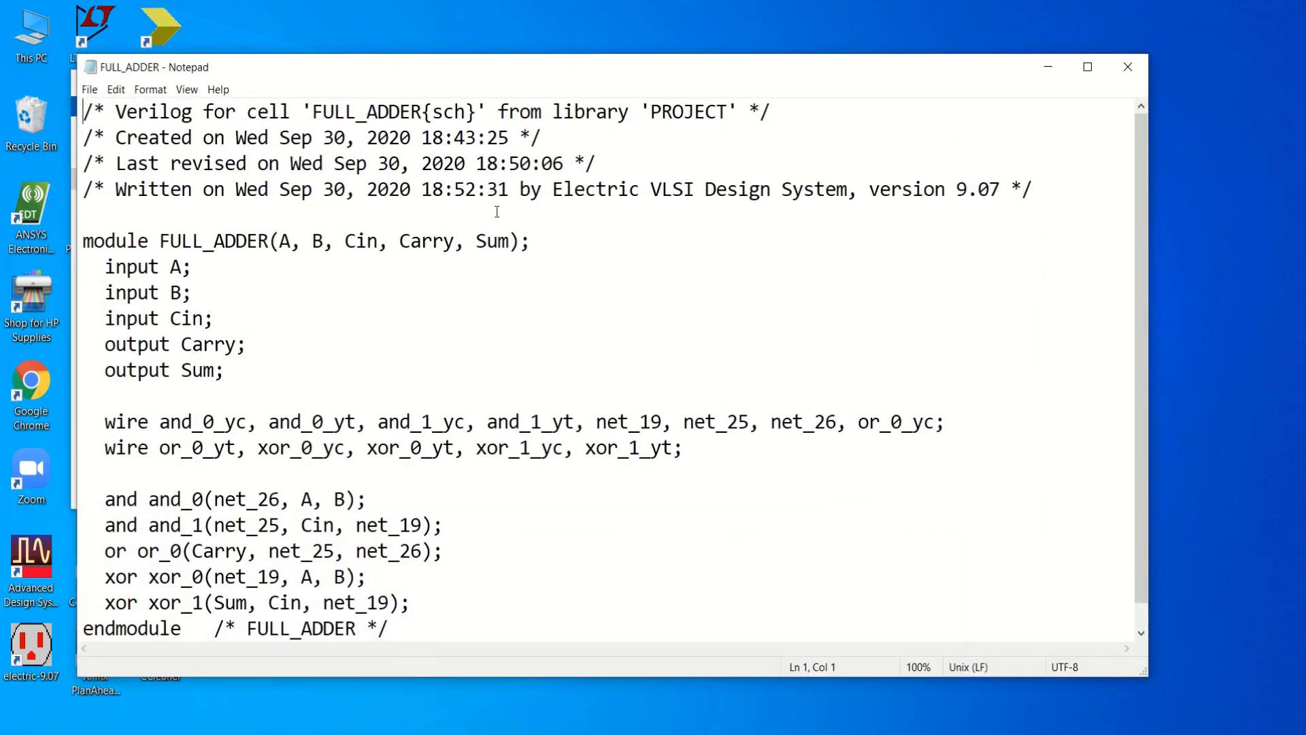
scroll(136, 306, down, 1)
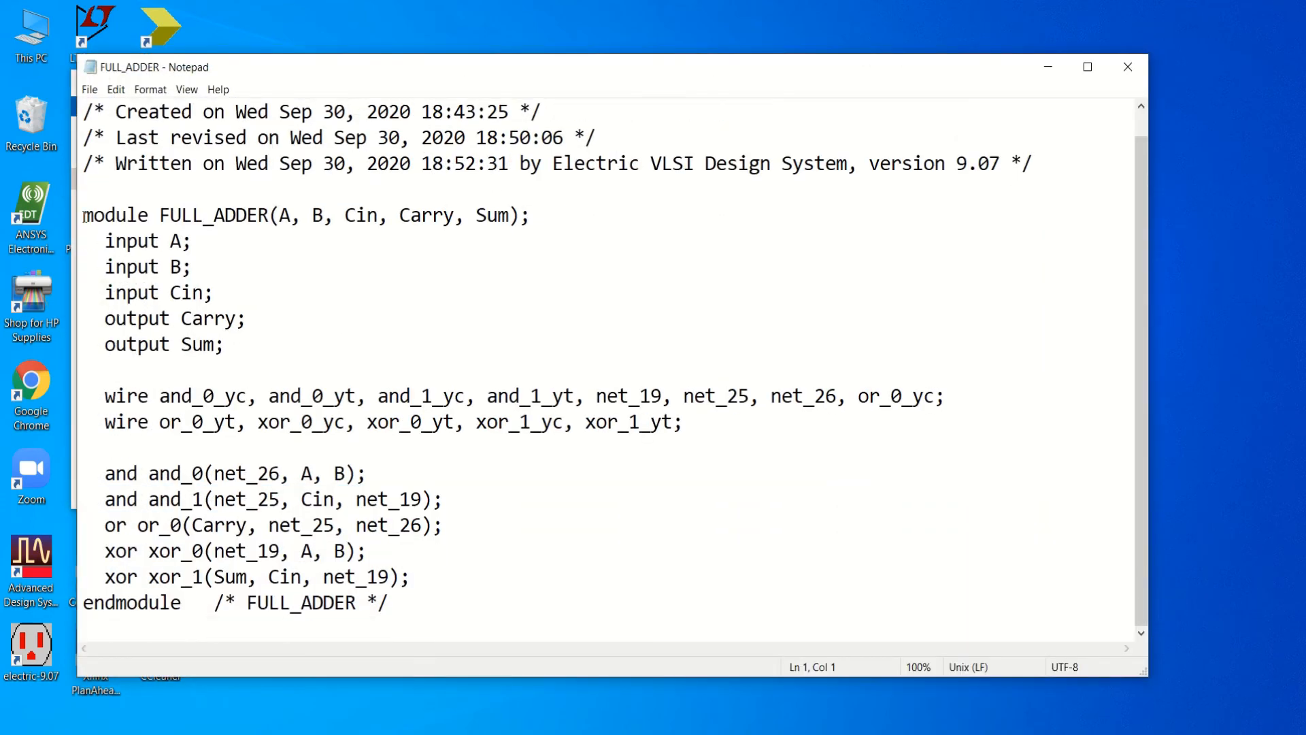
drag(84, 216, 515, 216)
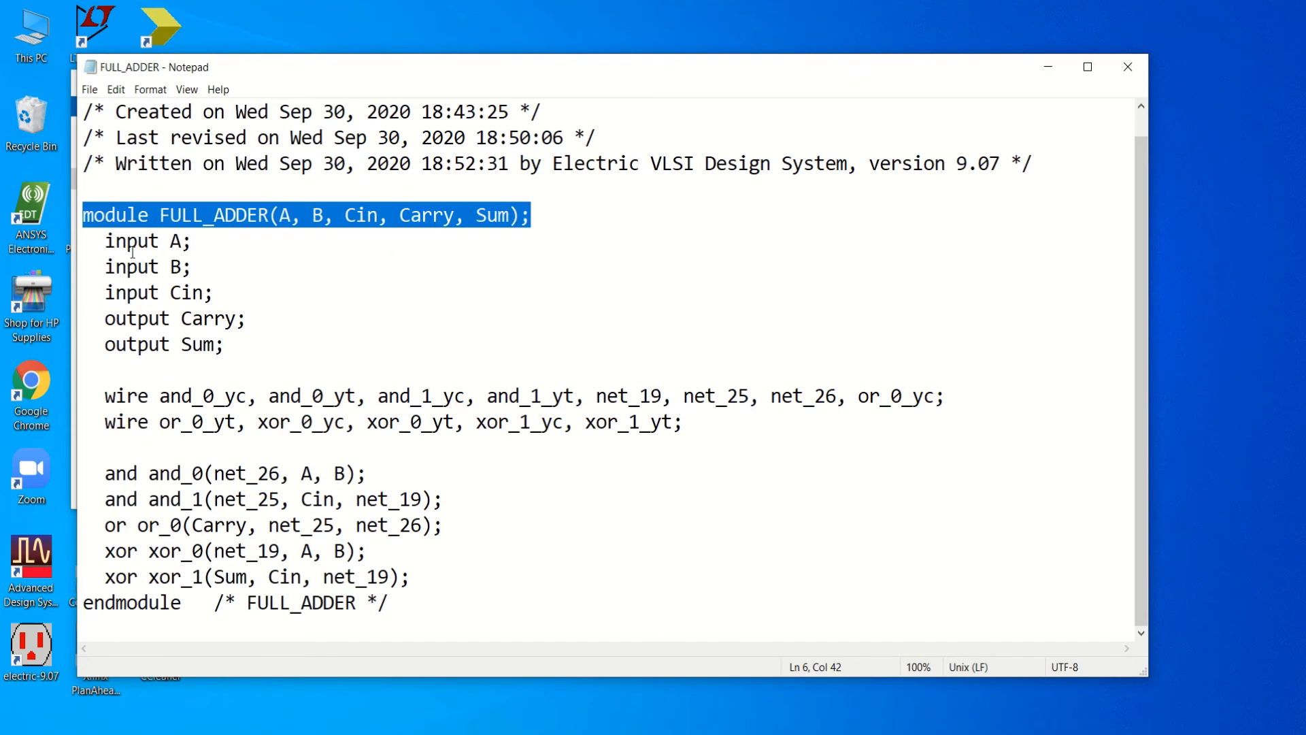
drag(117, 244, 217, 342)
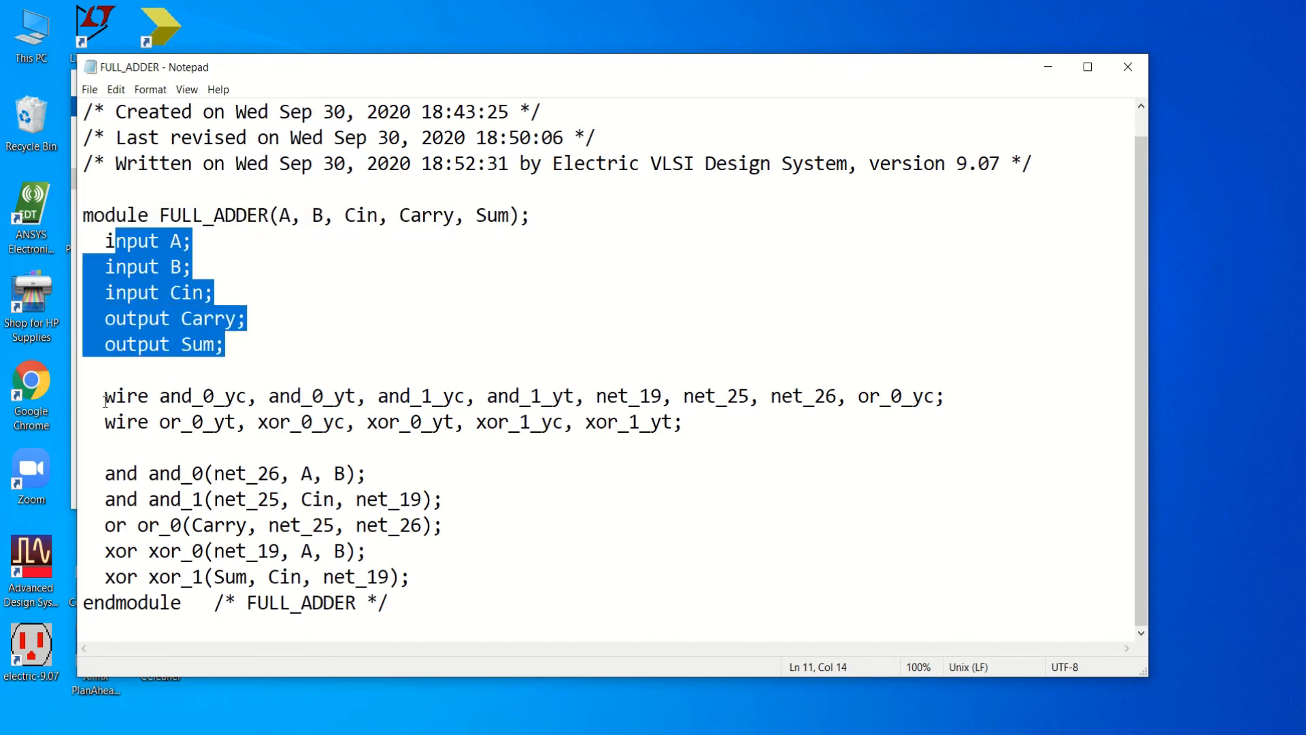
drag(104, 397, 698, 439)
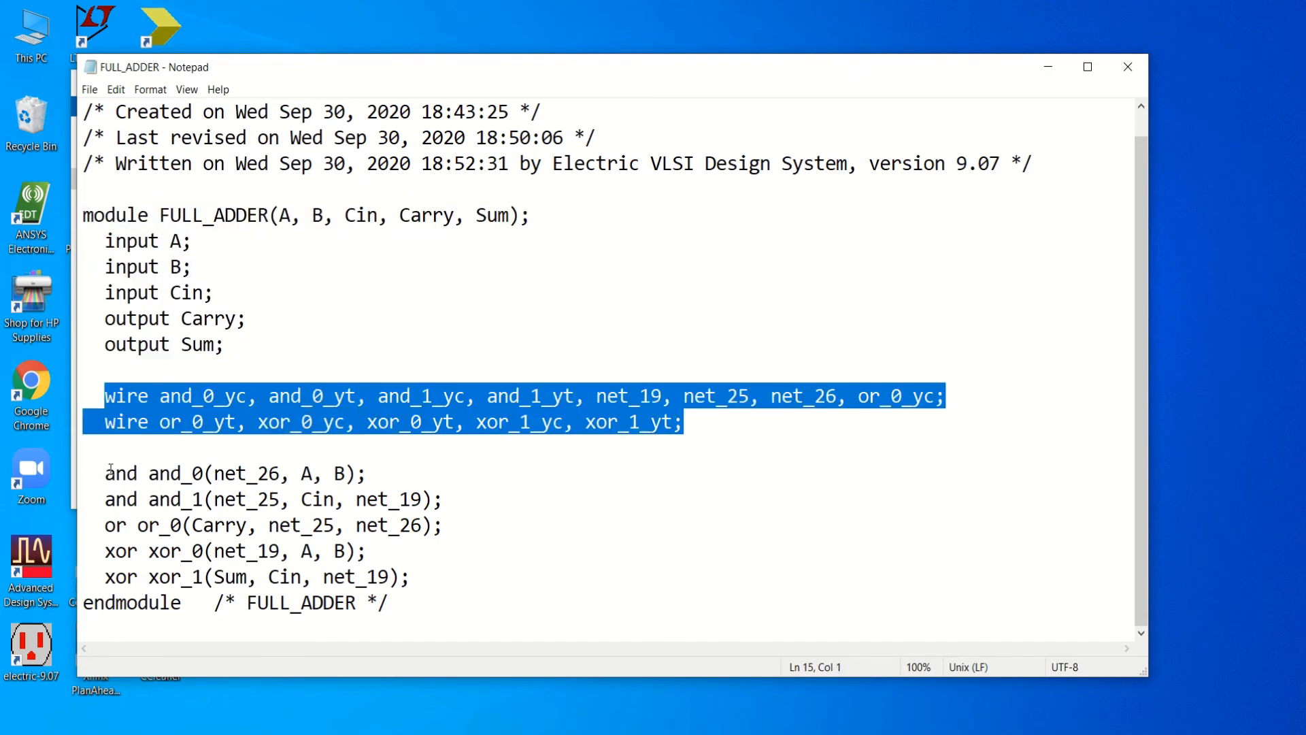
drag(105, 473, 425, 574)
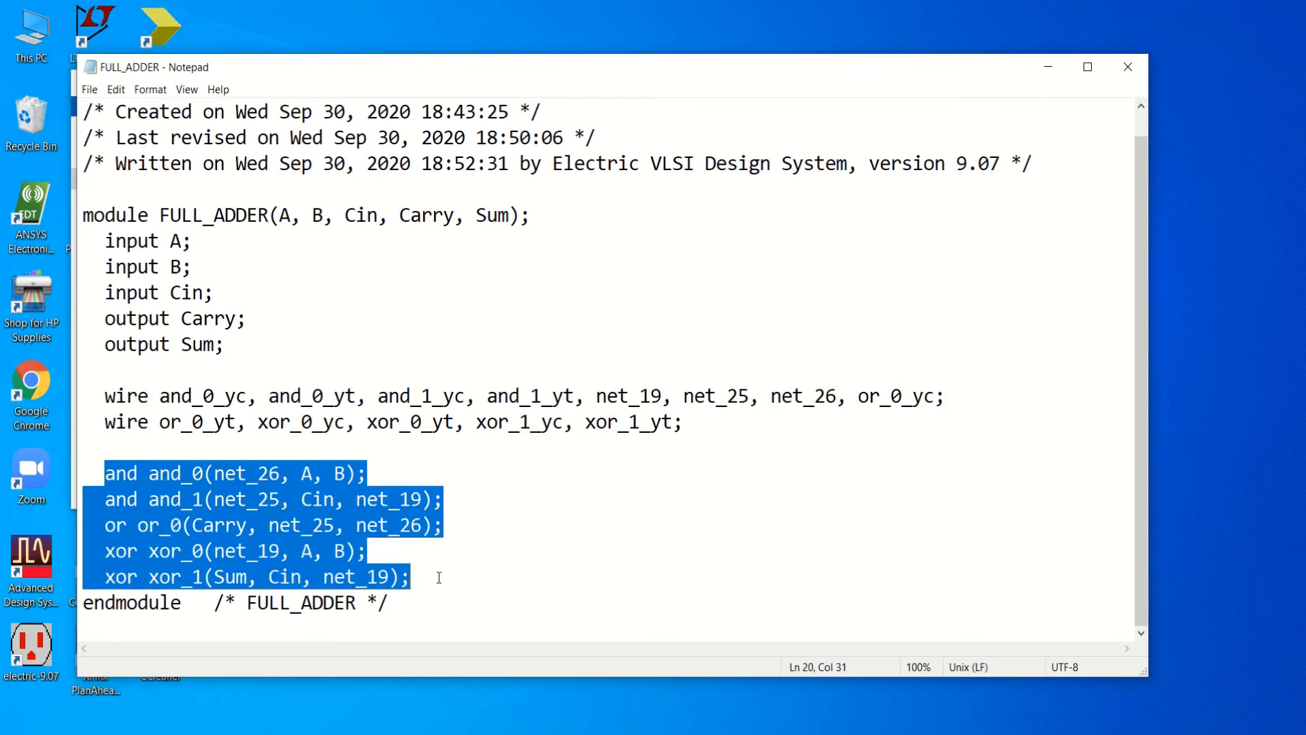
click(1124, 69)
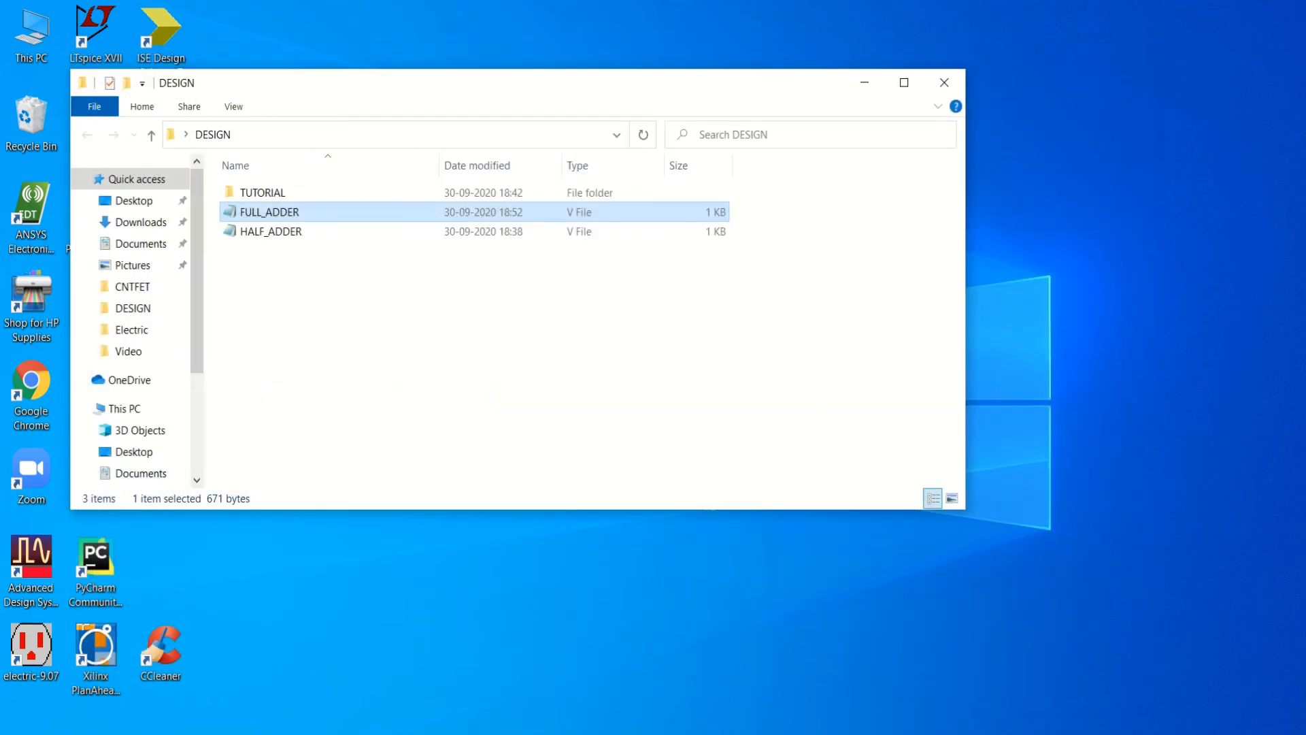
In ISE Project Navigator, switch to the Implementation view and add a new Verilog Module named FULL_ADDER without defining ports
mouse_move(298, 716)
click(354, 636)
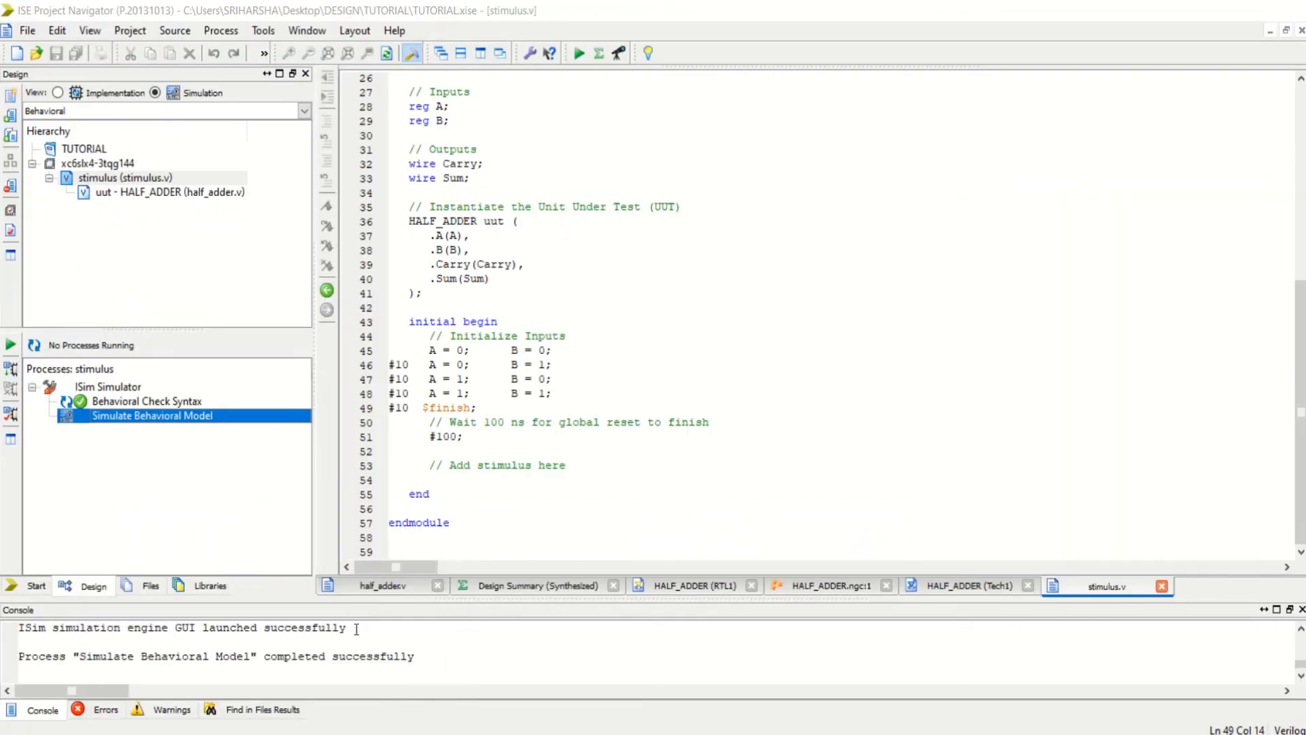
click(58, 93)
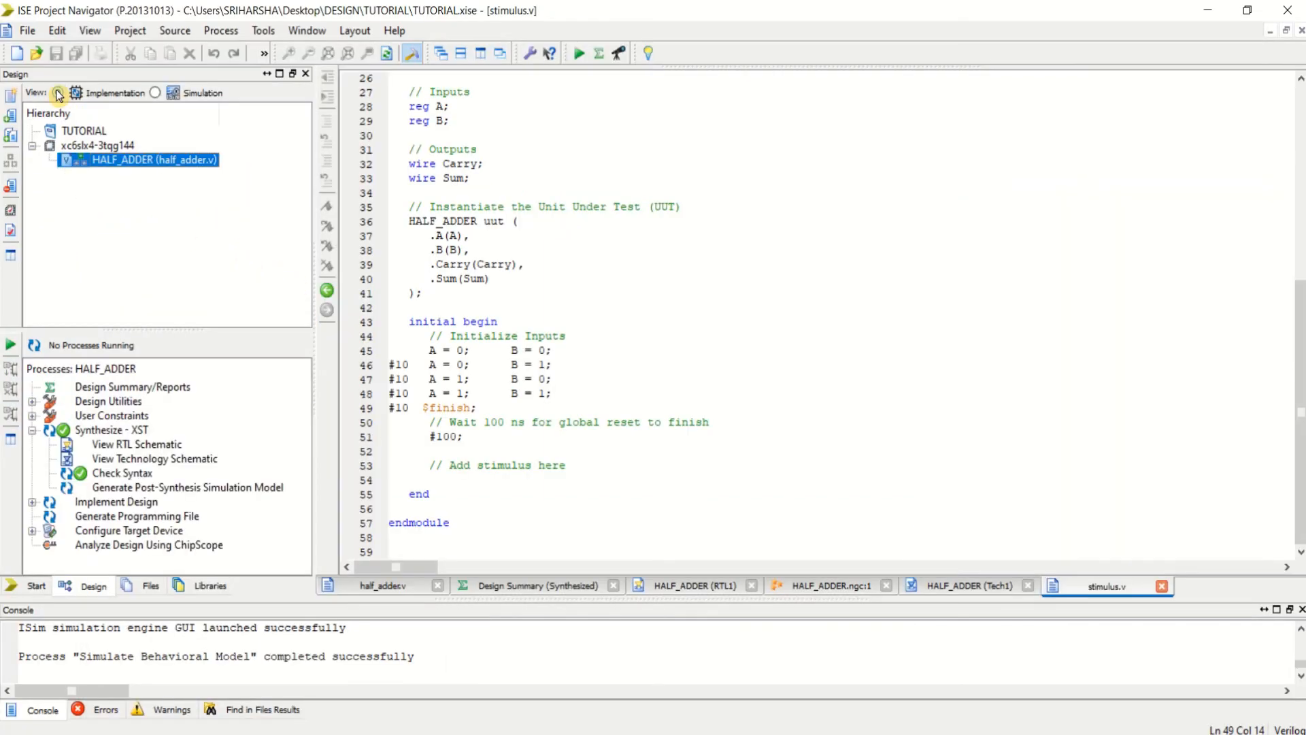
click(12, 98)
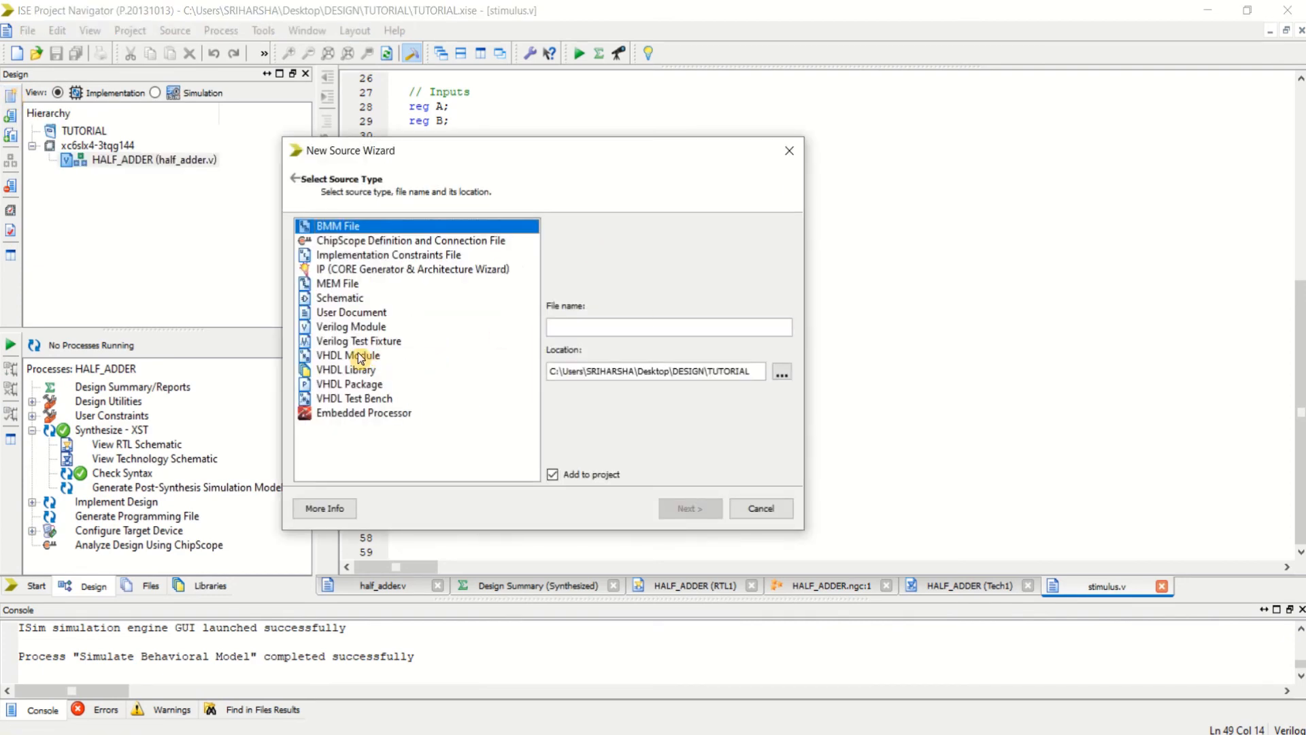
click(367, 328)
click(566, 328)
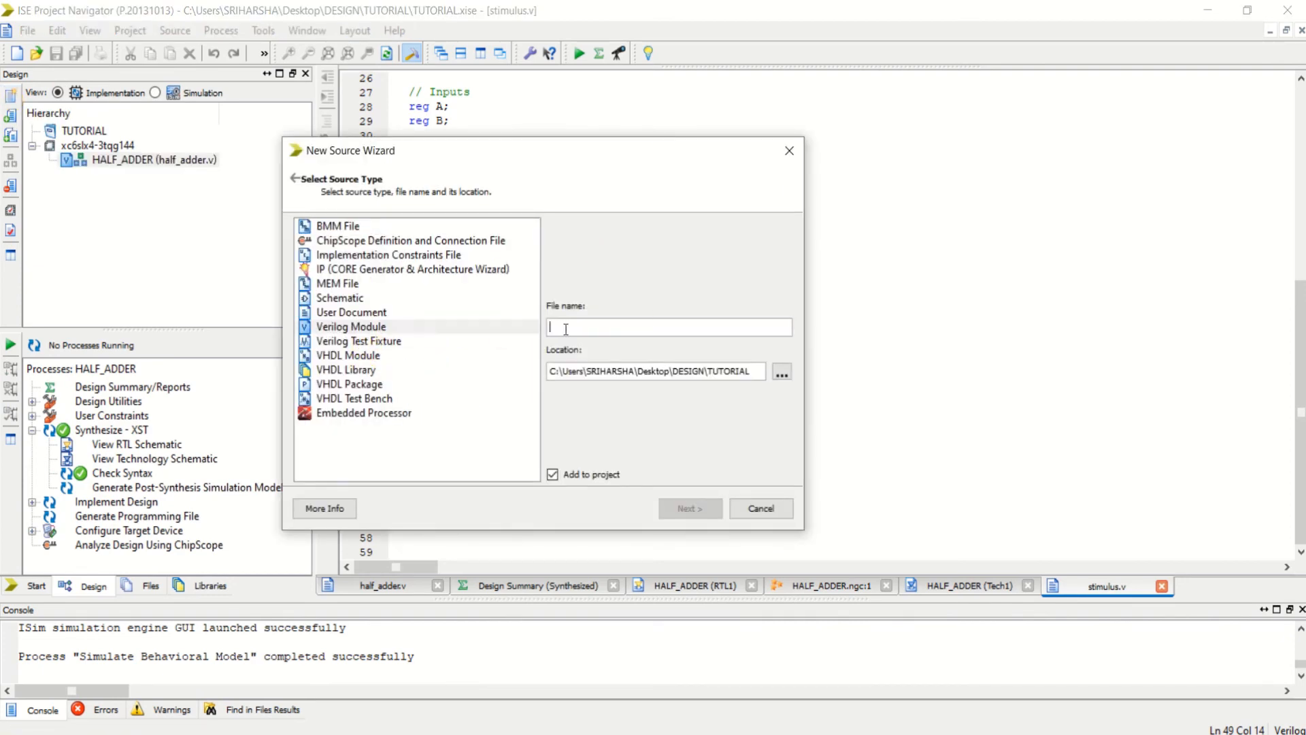
text(FULL_ADDER)
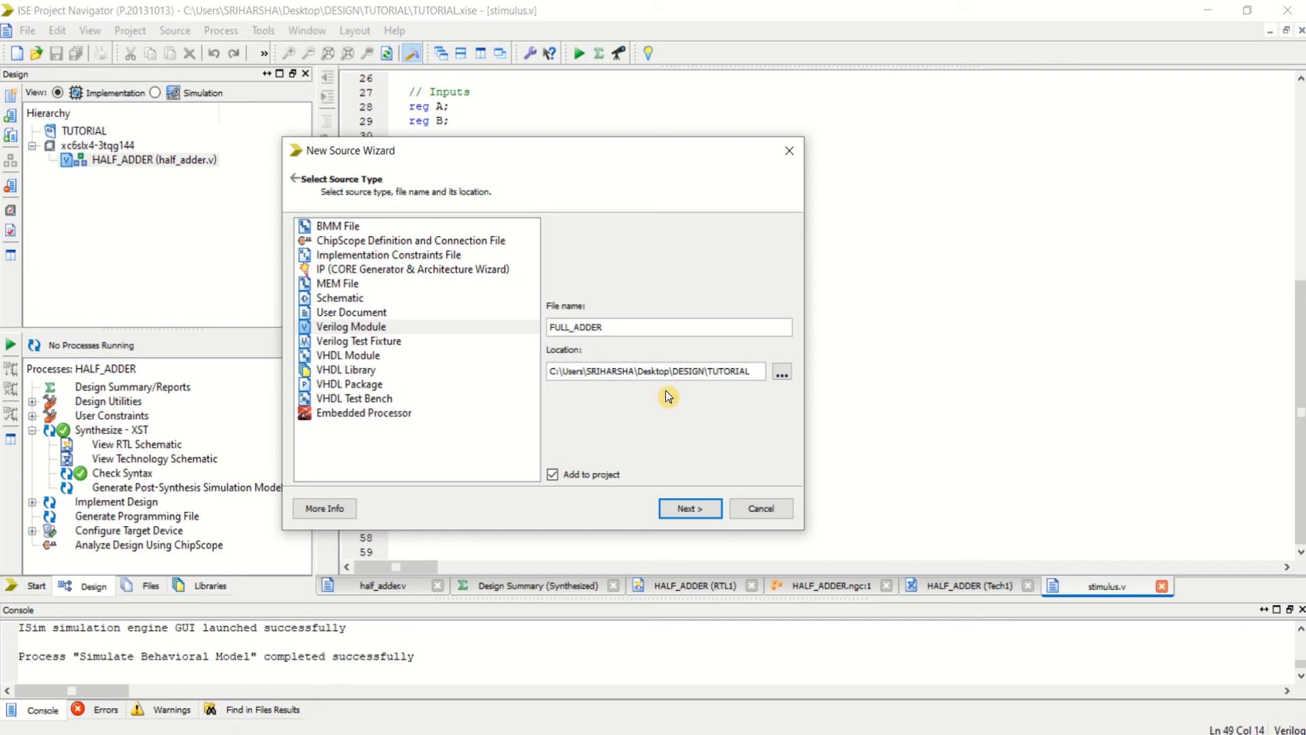
click(699, 508)
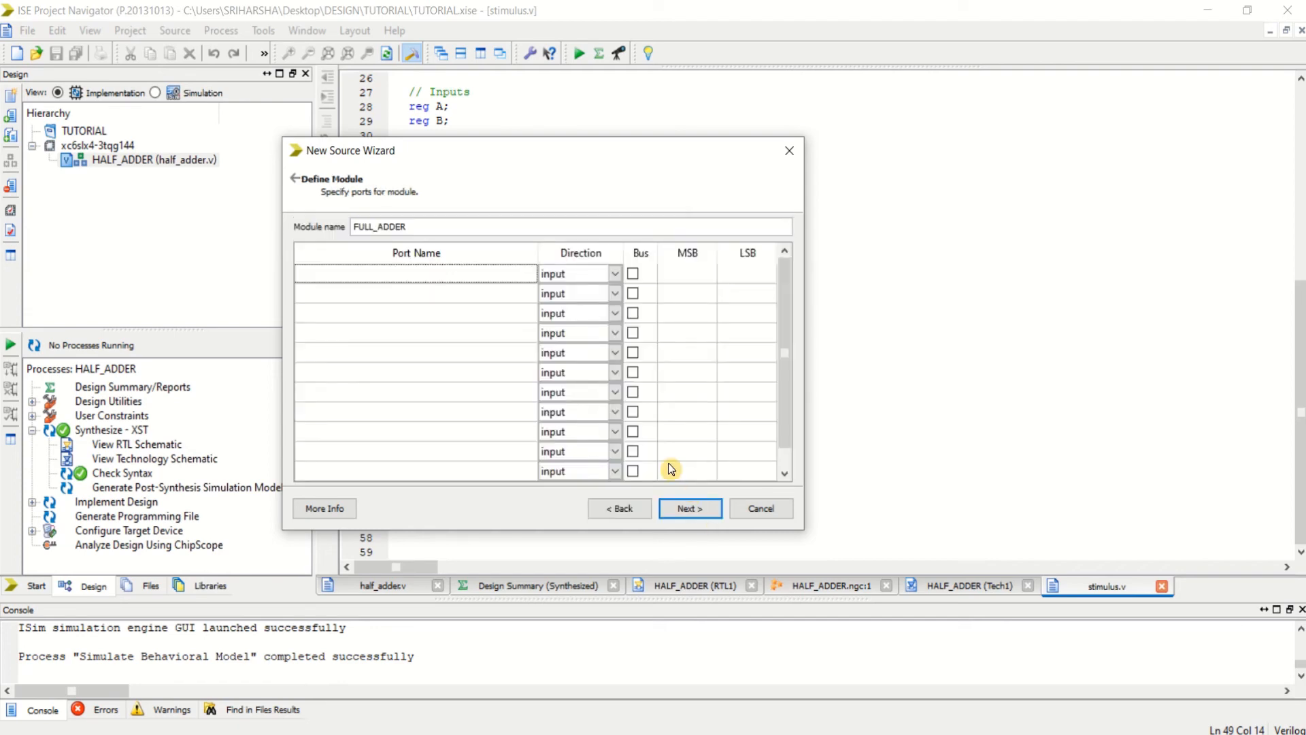
click(692, 509)
click(691, 508)
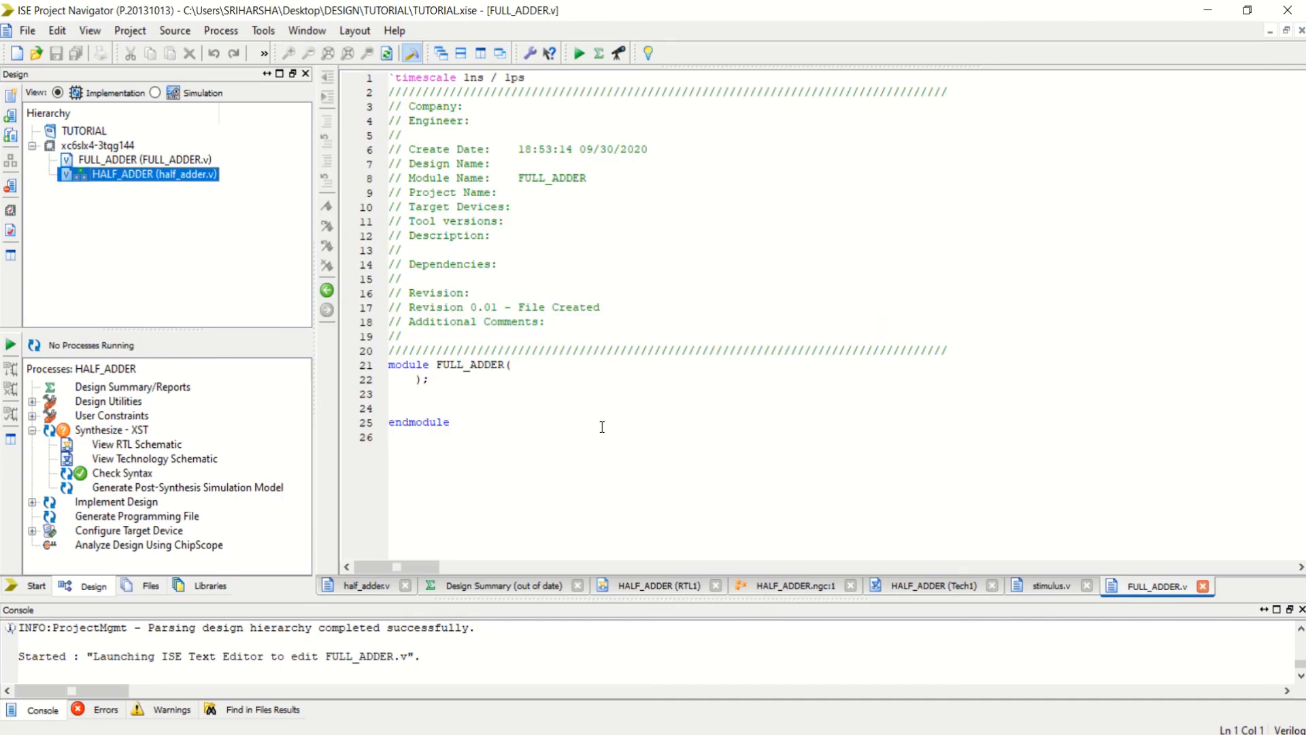
Close the HALF_ADDER text file, copy the entire FULL_ADDER Verilog code from the DESIGN folder, and return to ISE Project Navigator
key(alt+Tab)
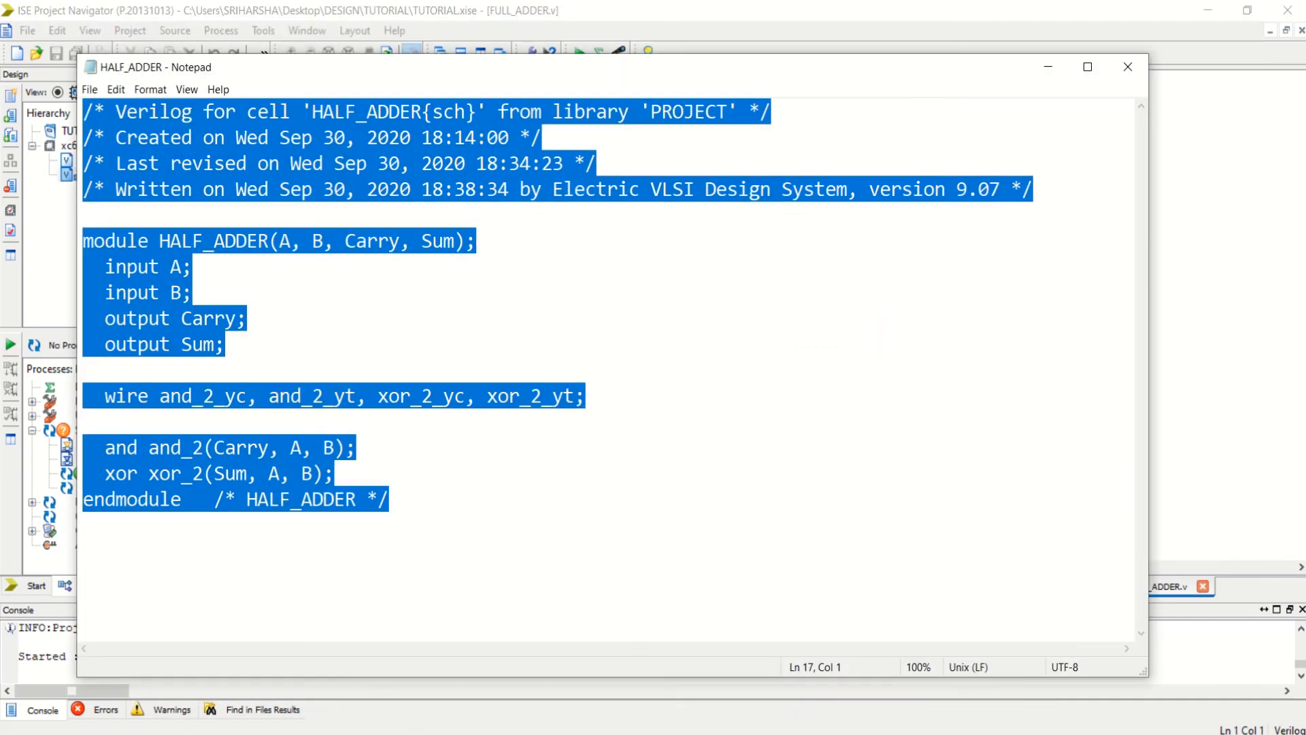
click(1128, 67)
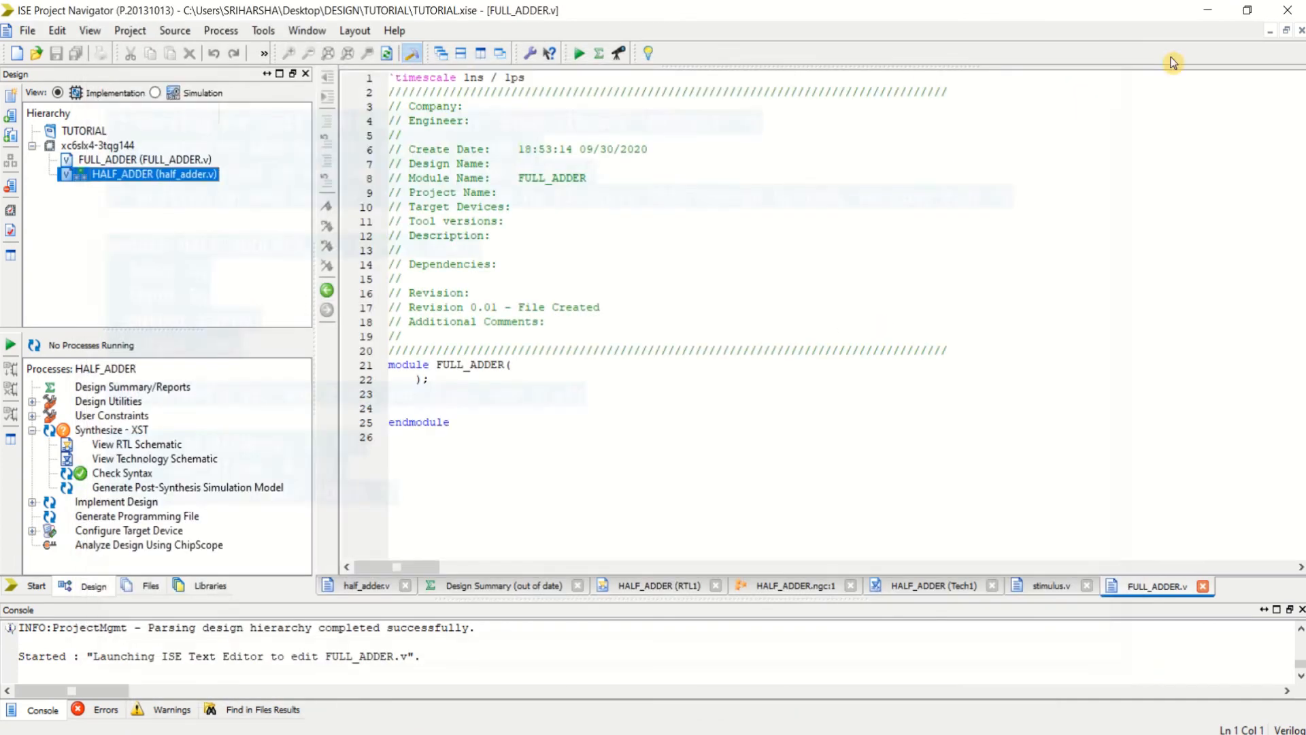
click(1208, 10)
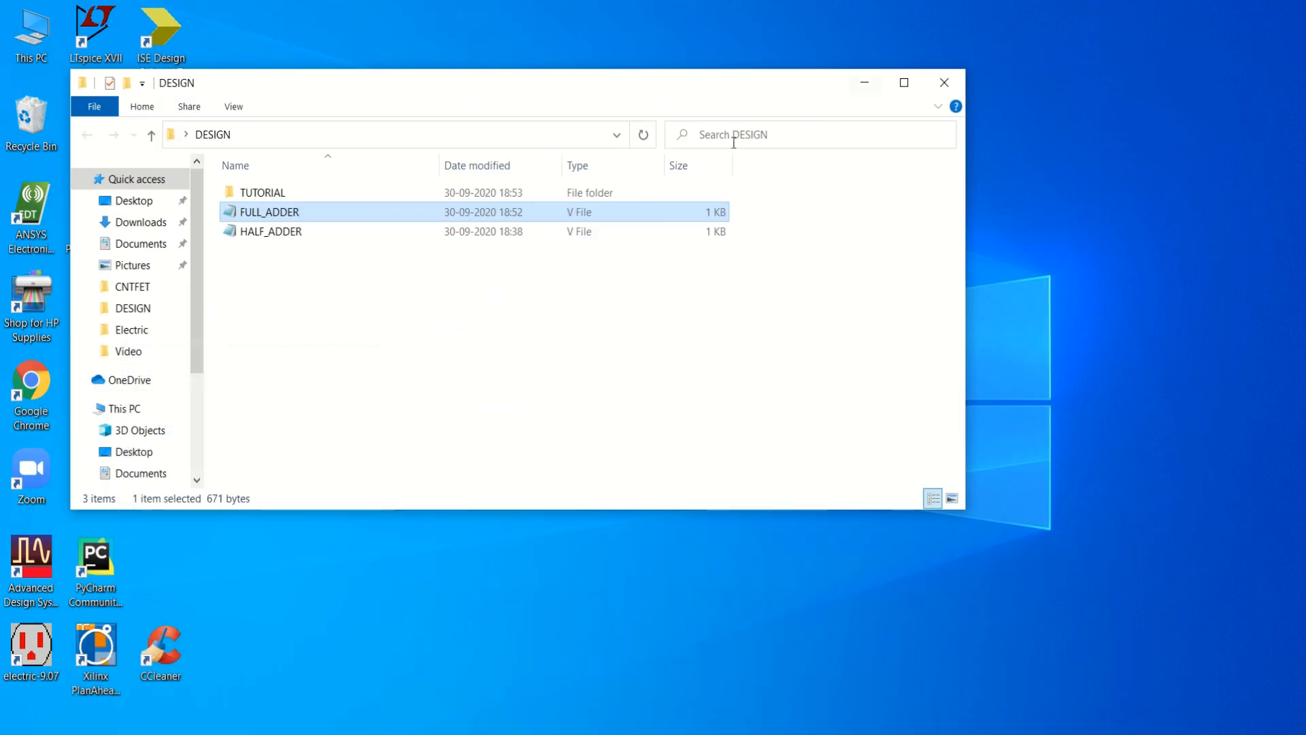
double_click(289, 213)
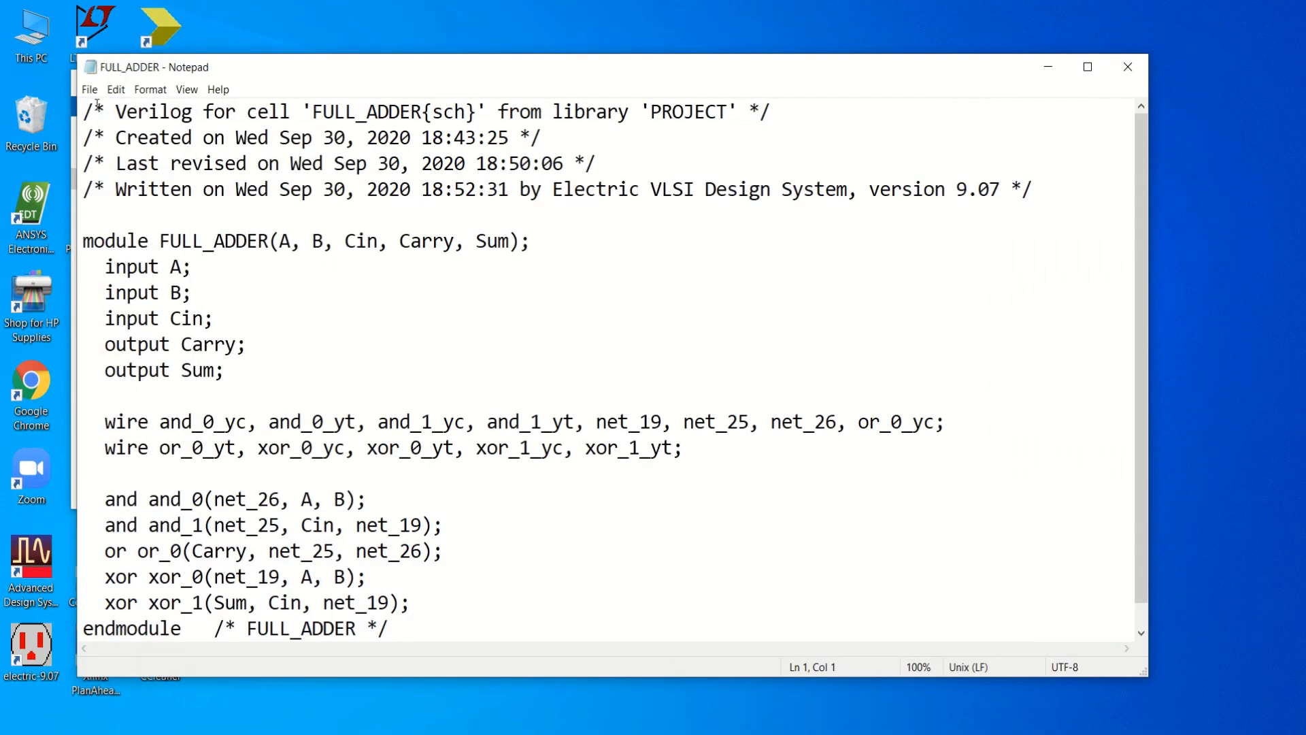
key(ctrl+a)
key(ctrl+c)
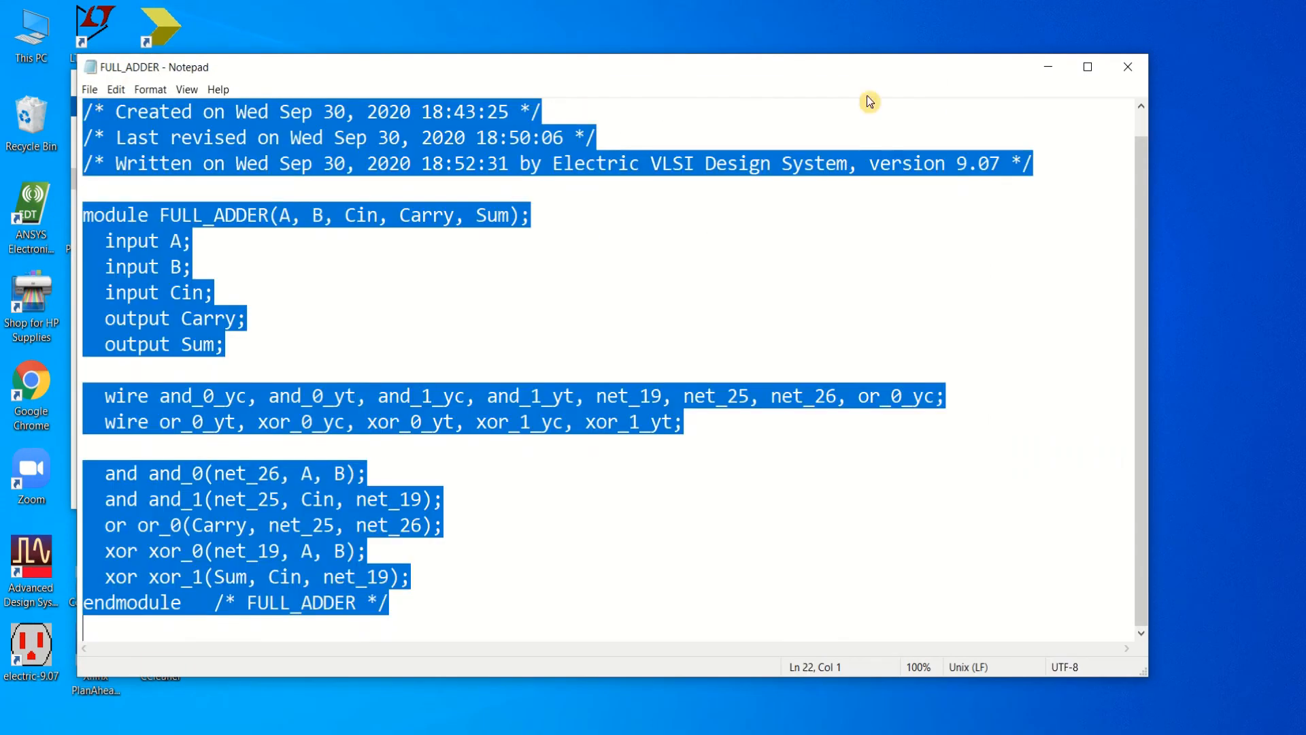
click(1128, 66)
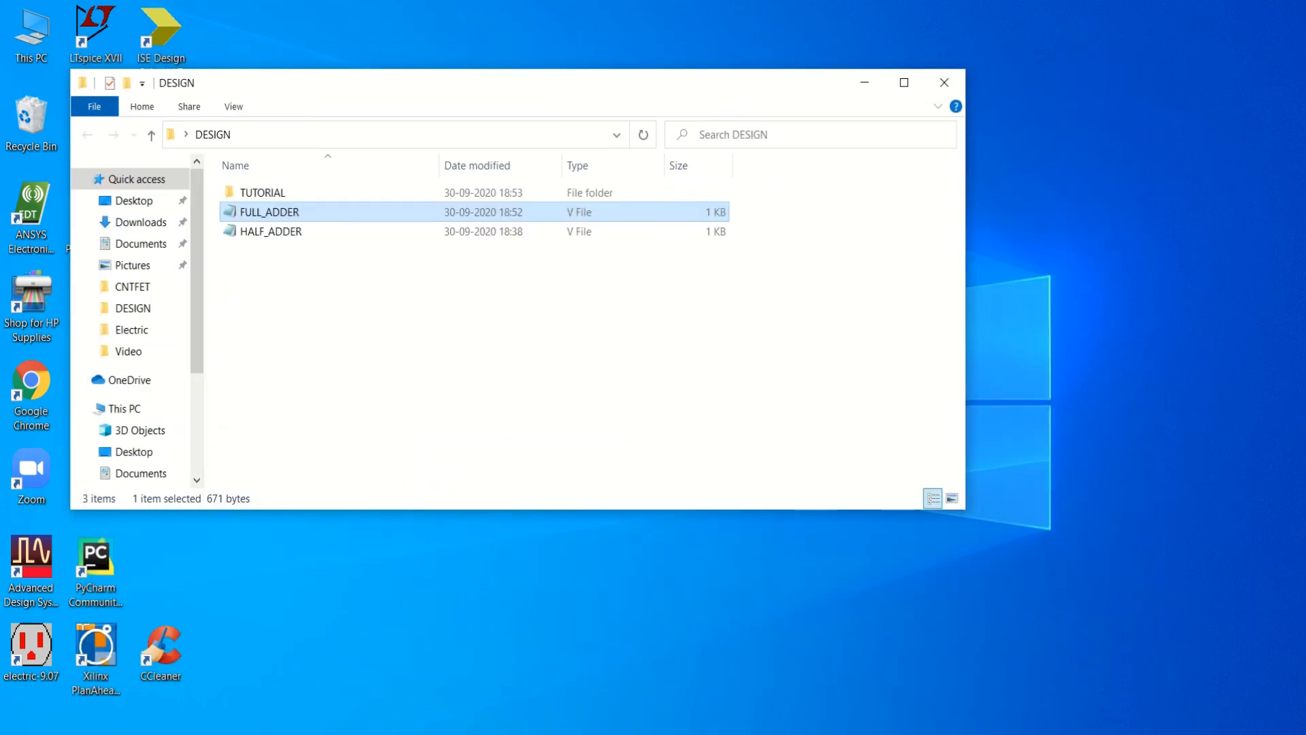
click(361, 677)
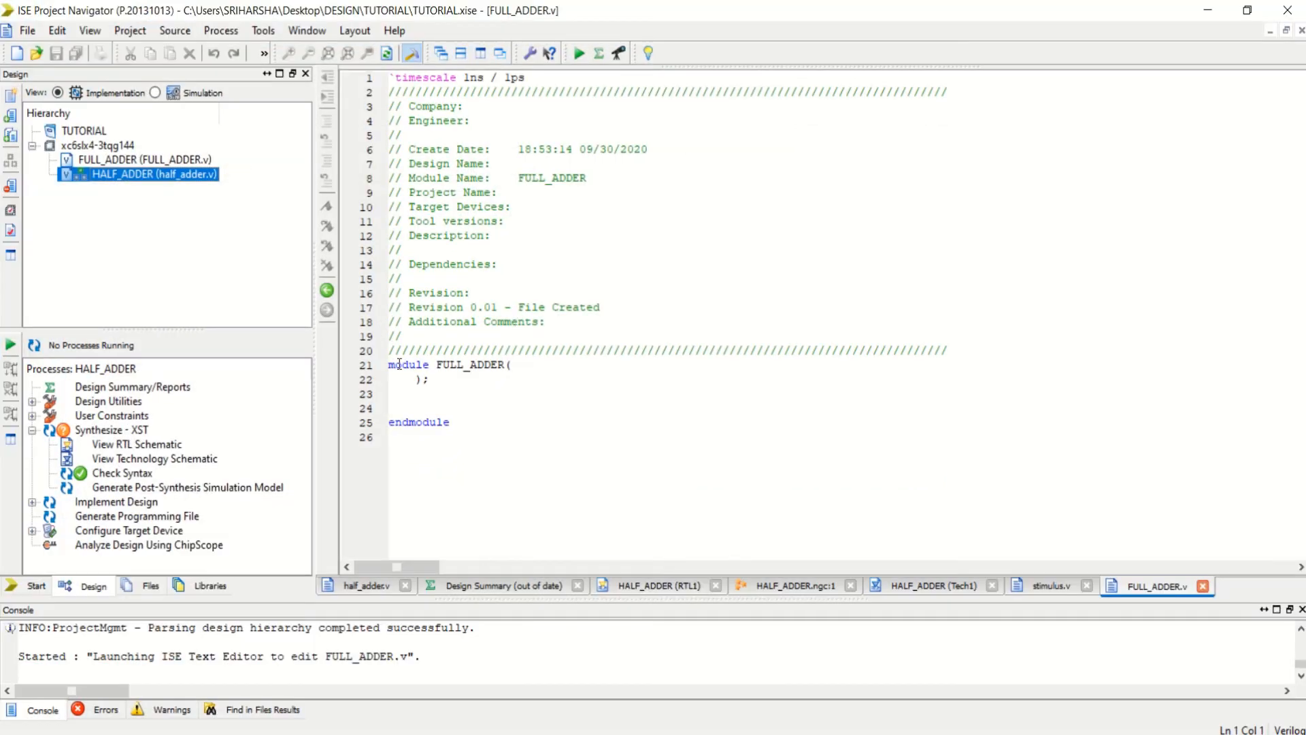
Replace the empty FULL_ADDER module skeleton in FULL_ADDER.v with the copied Verilog code and save the file
drag(392, 365, 514, 438)
key(ctrl+v)
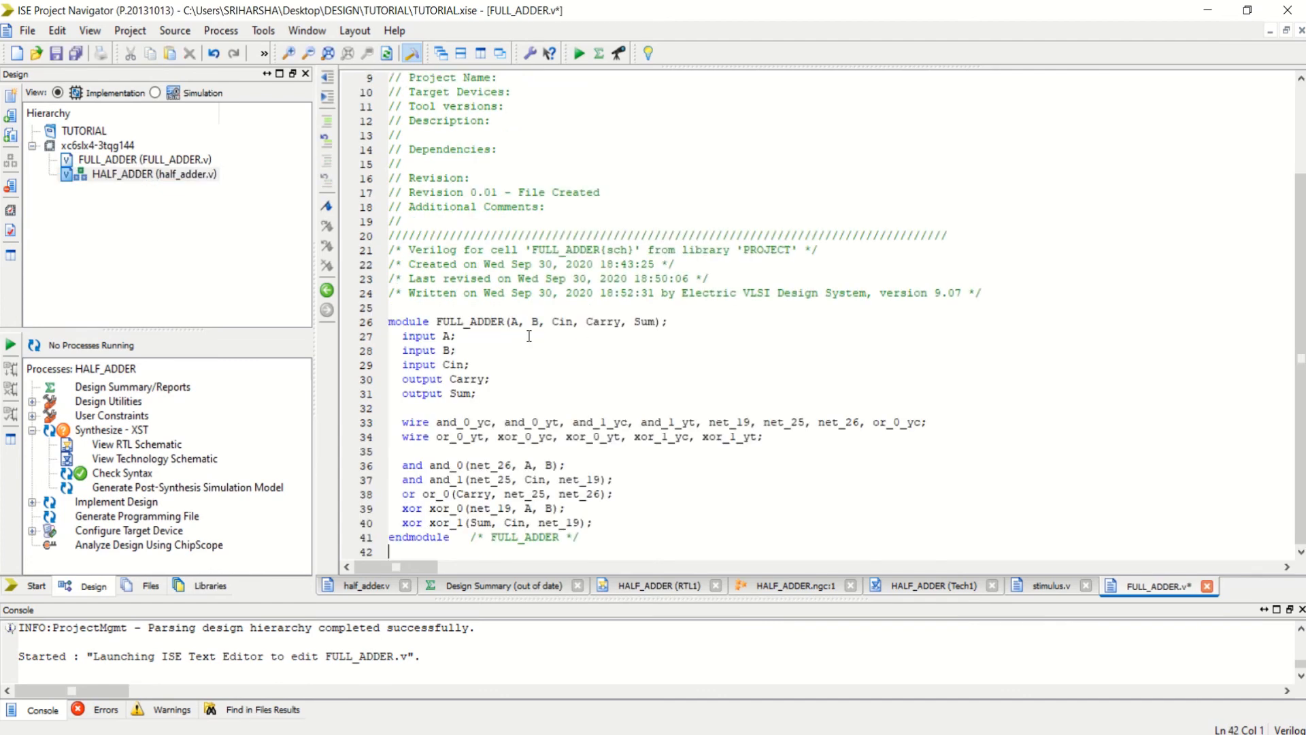
click(57, 52)
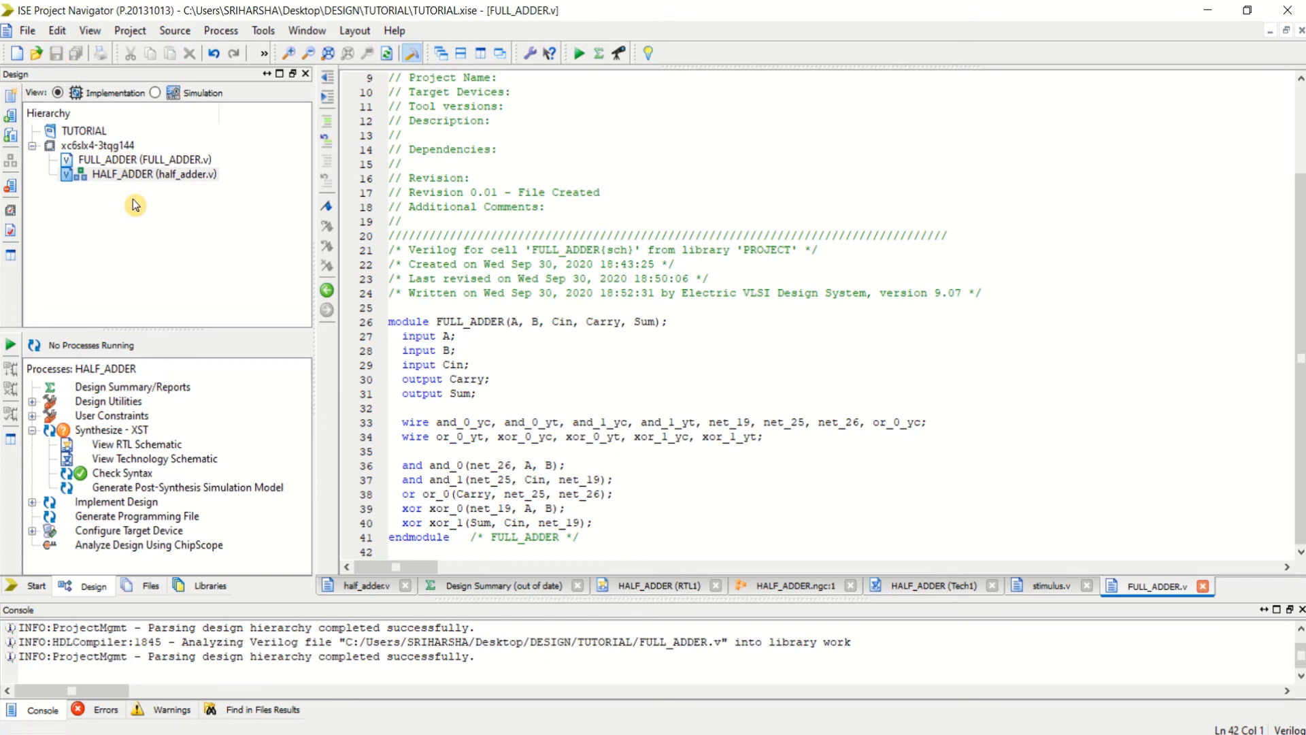
Set the FULL_ADDER module as the top module of the design and confirm the change
click(101, 162)
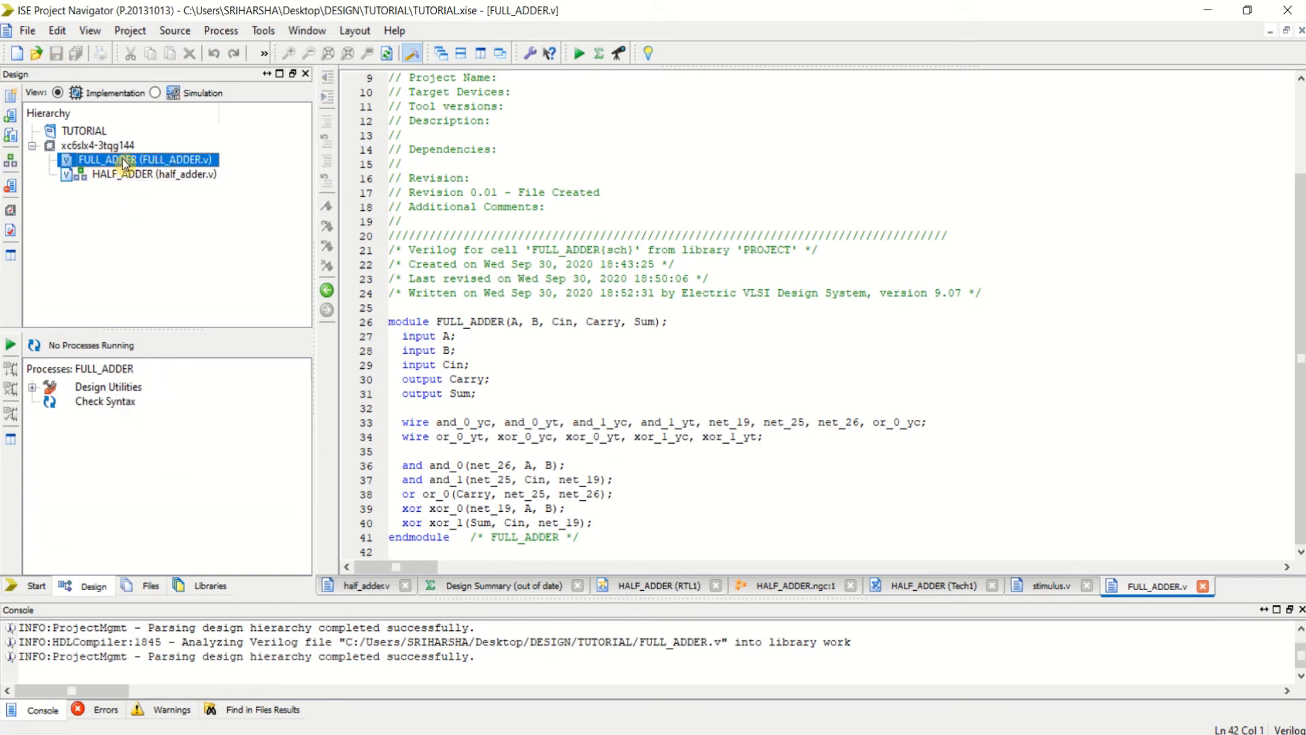
right_click(123, 159)
click(195, 306)
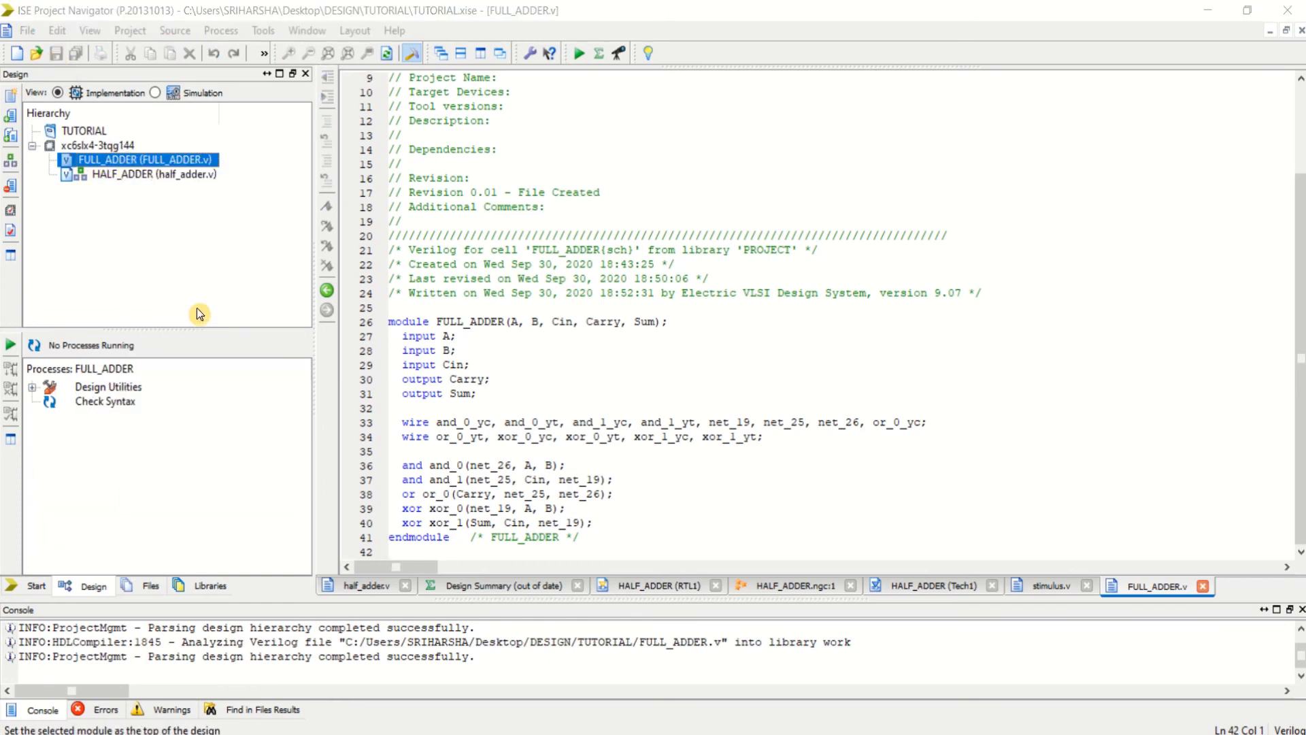
click(622, 421)
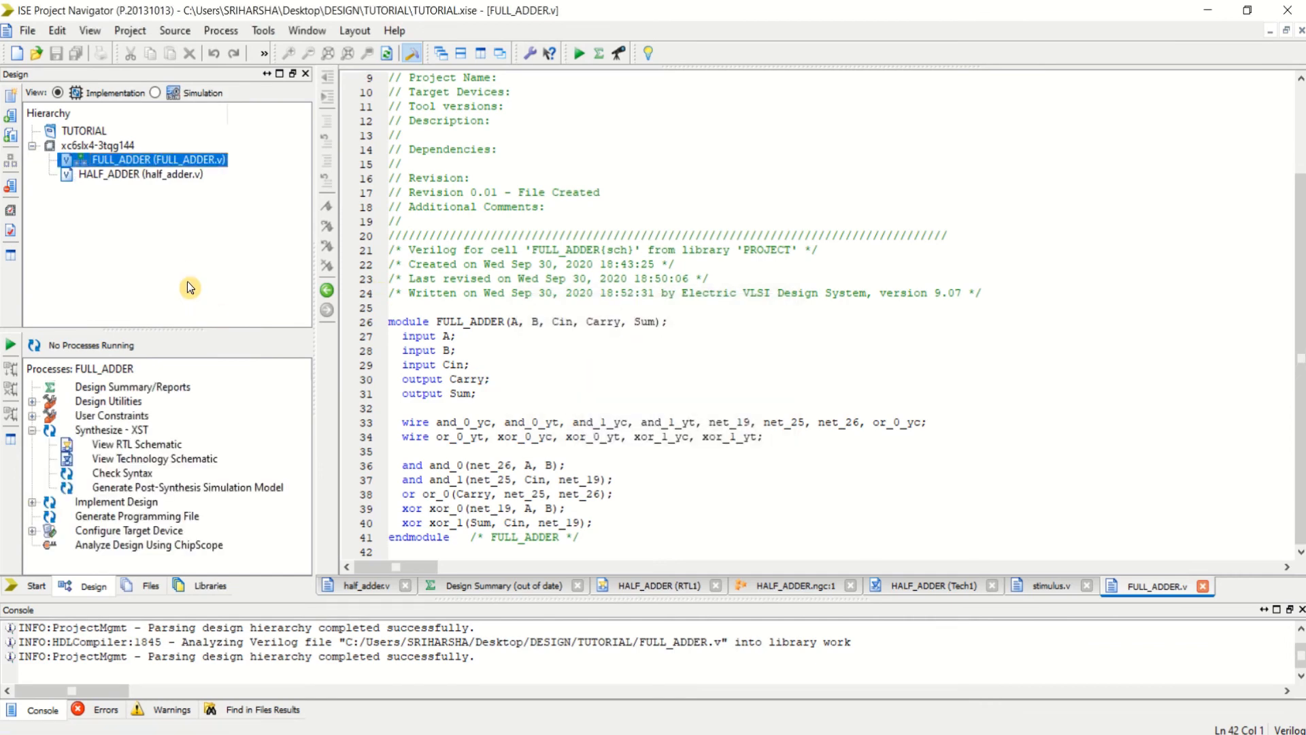
click(204, 239)
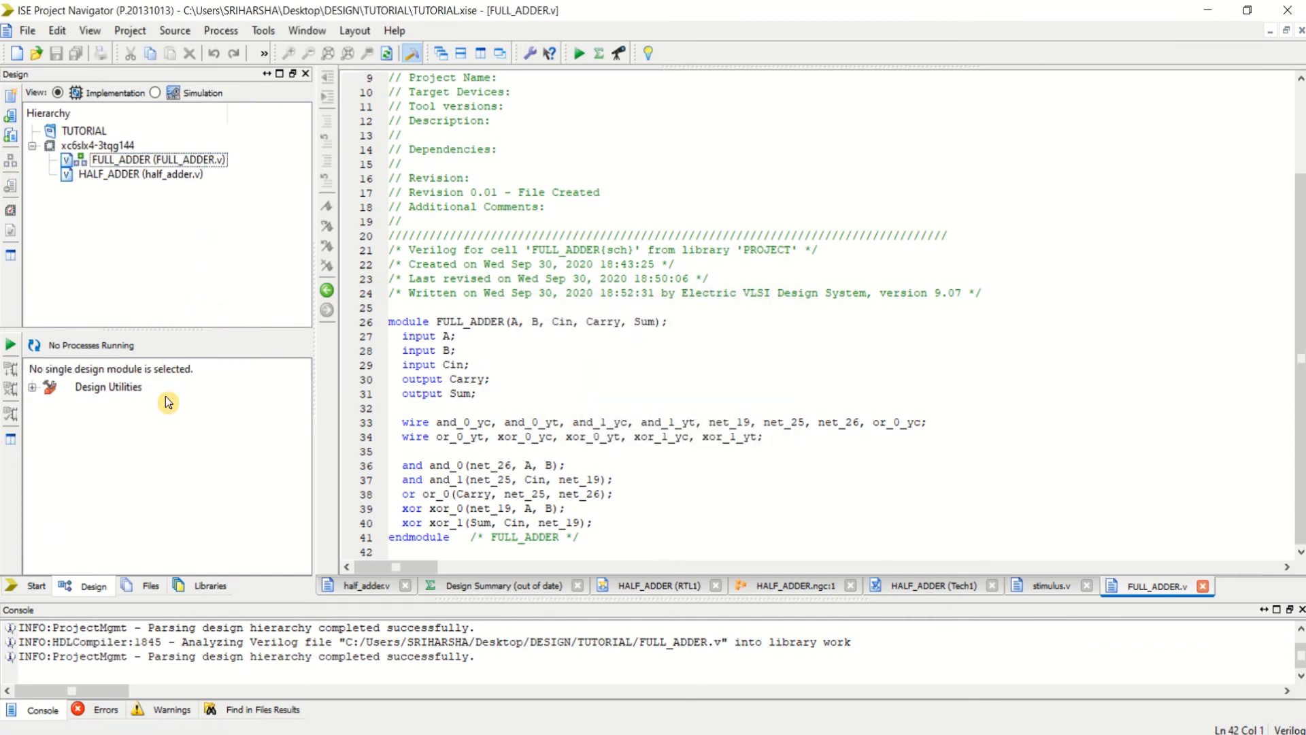
Check the syntax of the FULL_ADDER module and synthesize it with XST
click(134, 162)
double_click(126, 475)
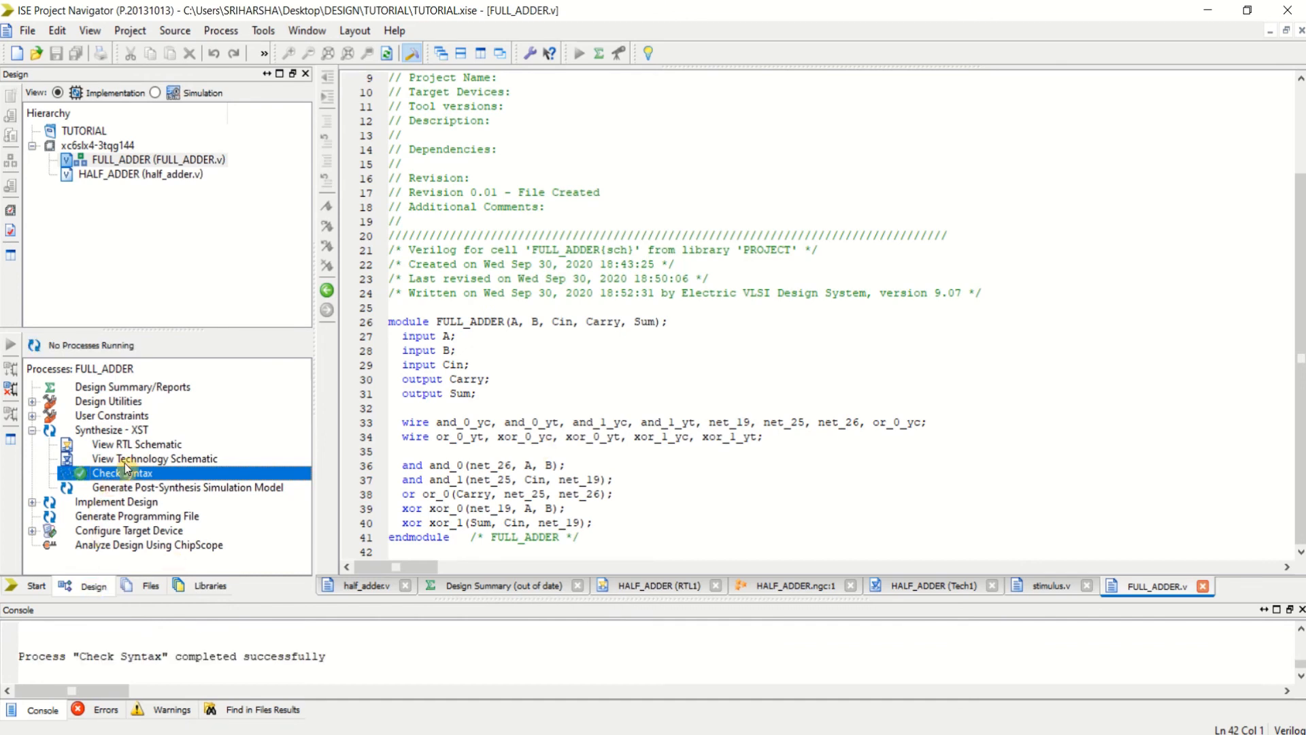
double_click(114, 432)
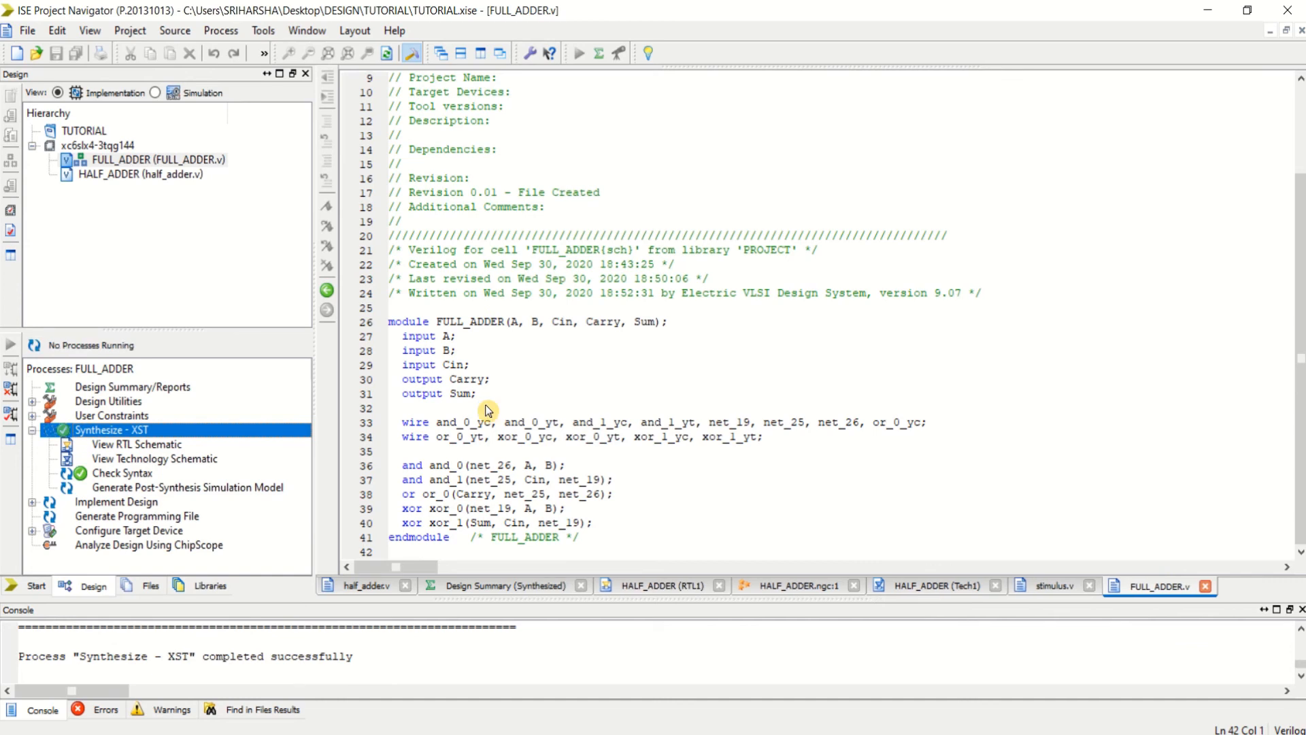
View the RTL schematic starting from the top-level block, expand FULL_ADDER to examine its internal gates, and close the schematic
double_click(156, 449)
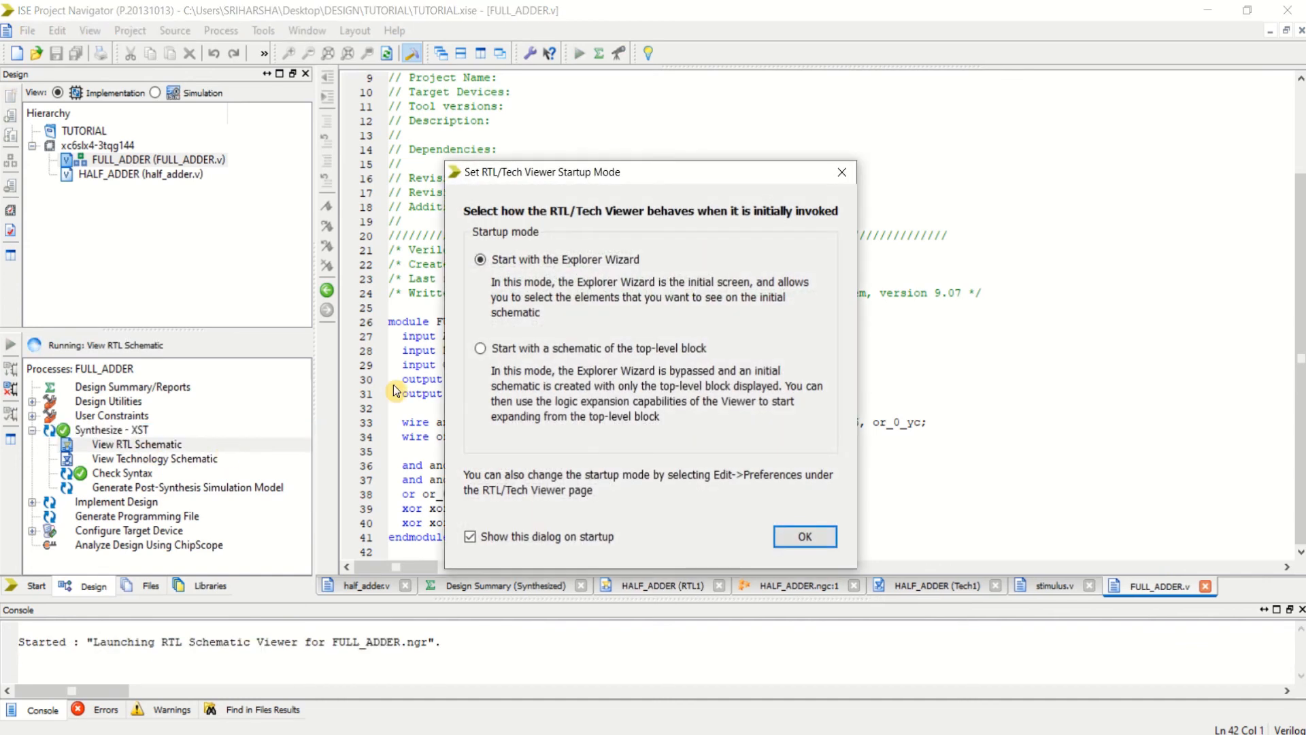
click(521, 349)
click(803, 536)
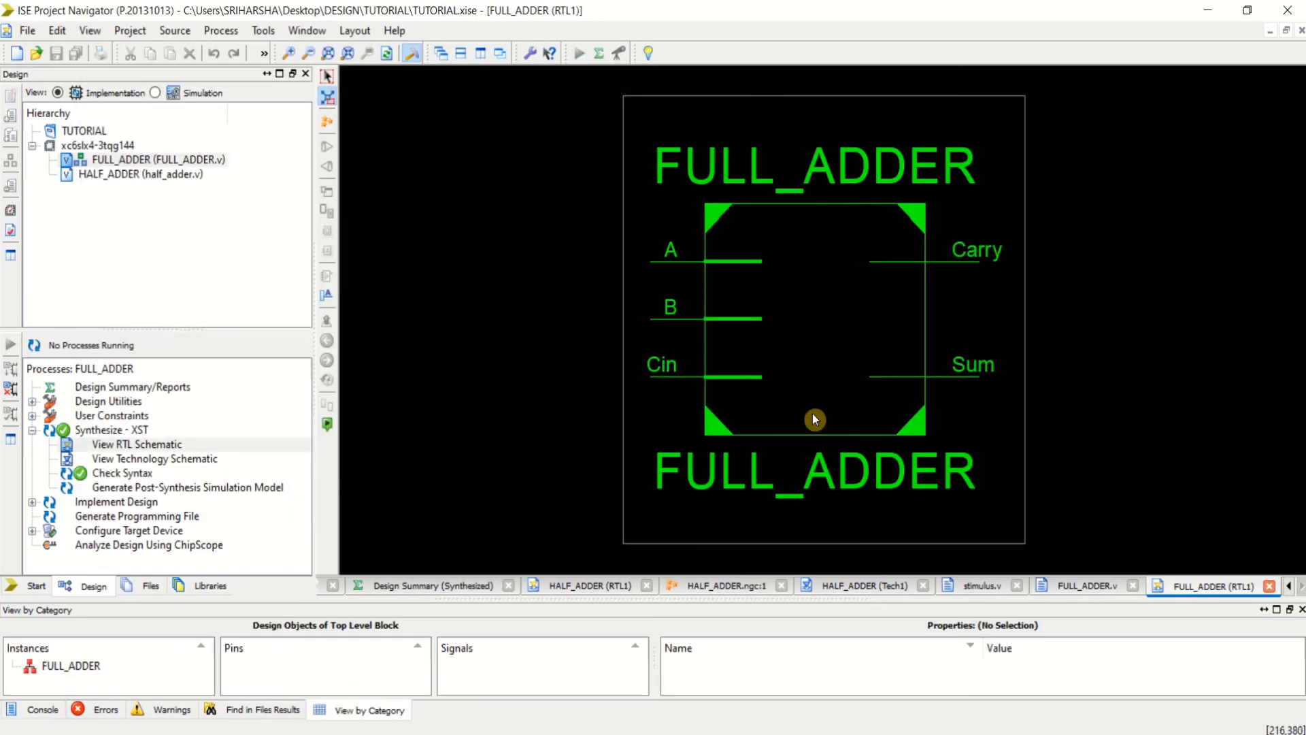
double_click(805, 334)
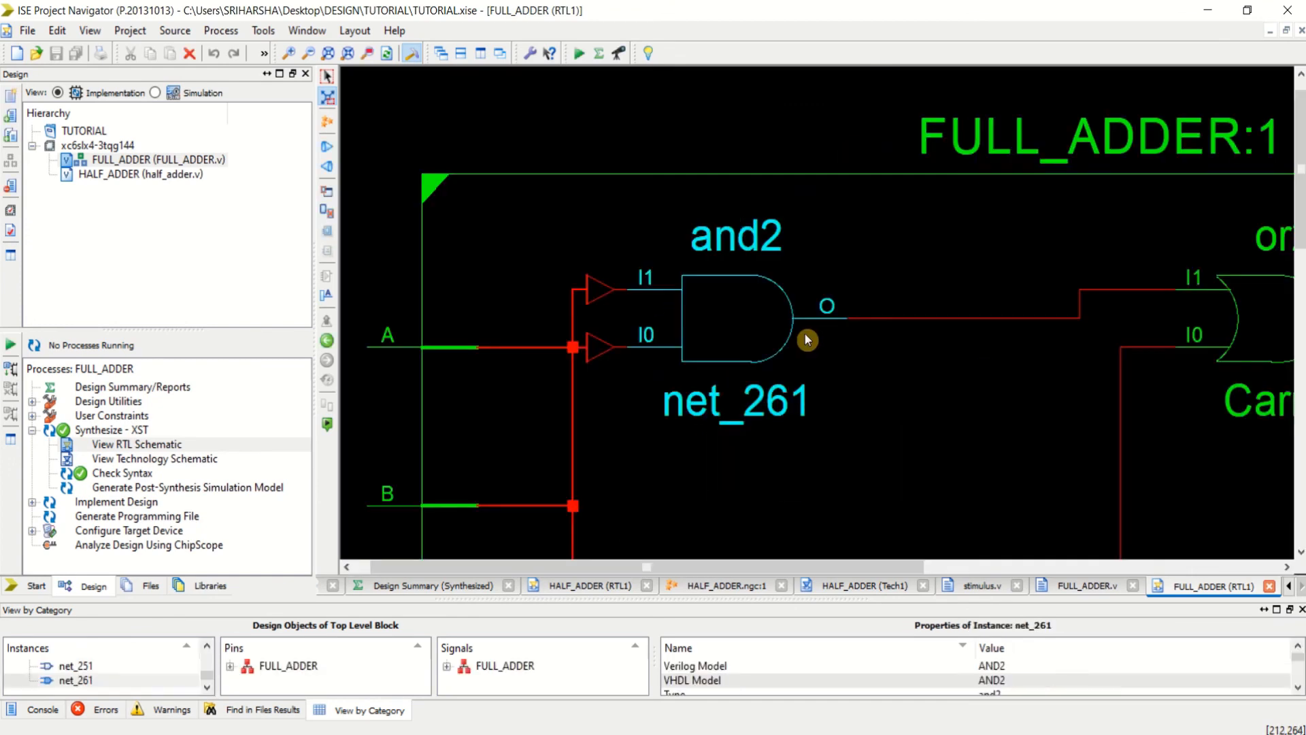
click(328, 53)
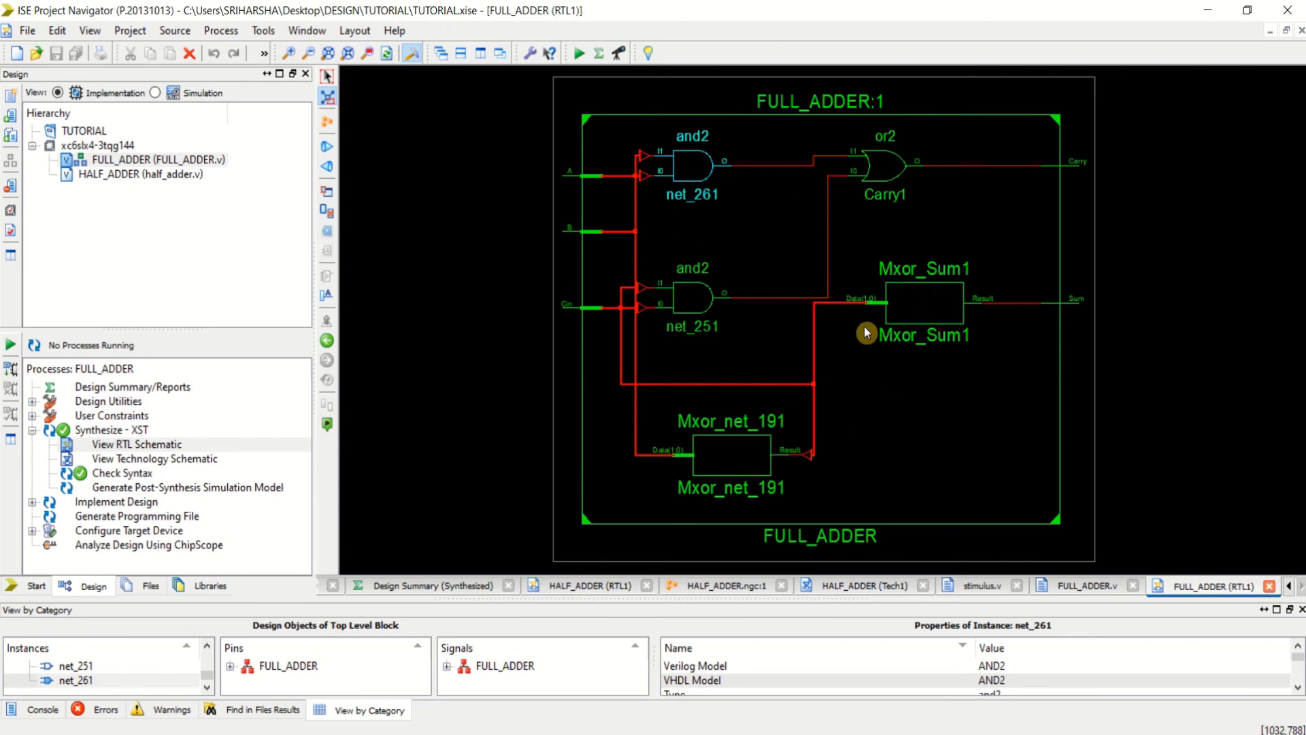
click(1269, 586)
Start the Technology Schematic viewer with the Explorer Wizard and create a schematic from the FULL_ADDER element
click(157, 465)
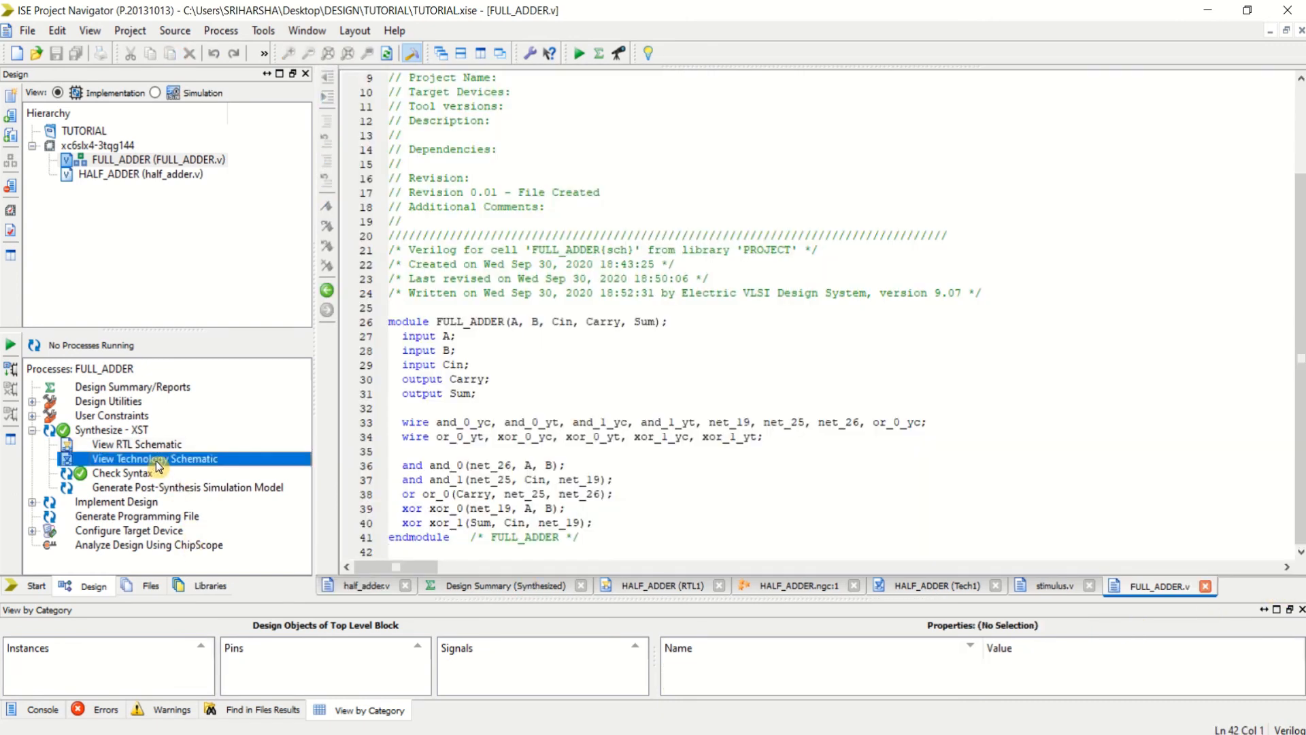
double_click(158, 465)
click(495, 259)
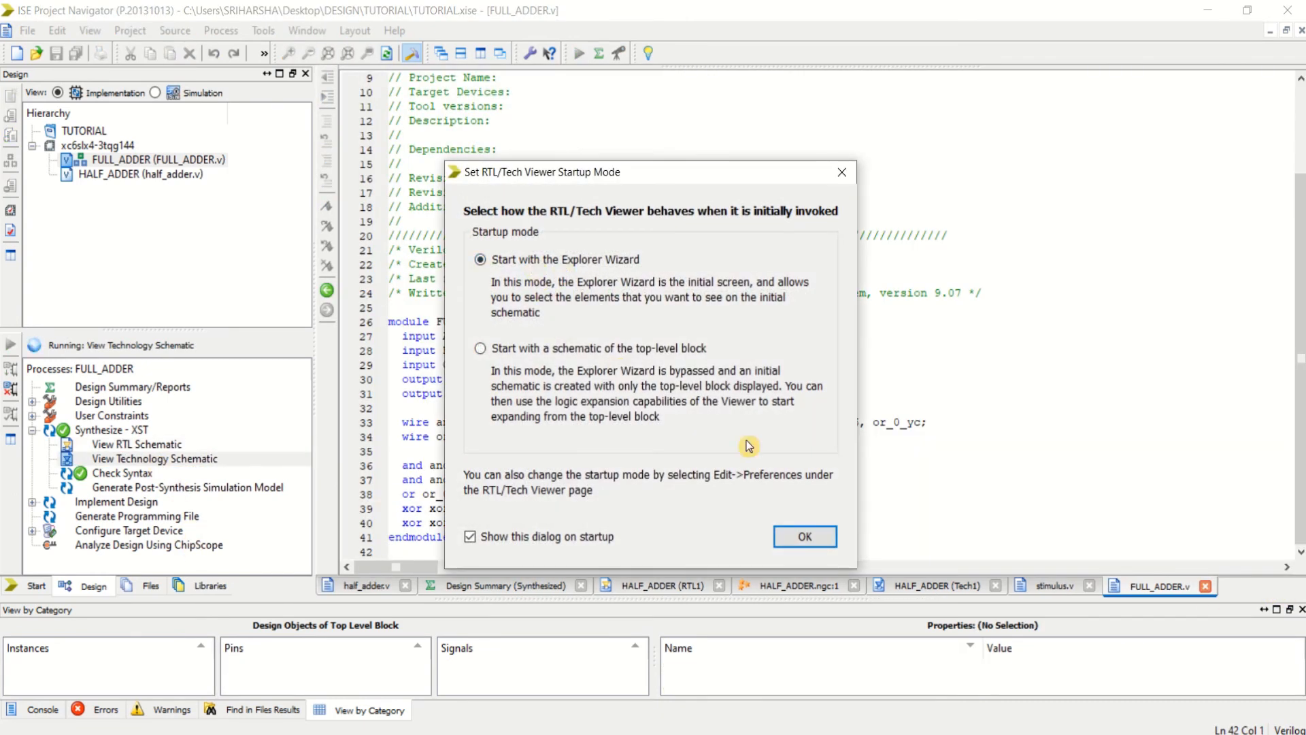
click(792, 536)
click(670, 203)
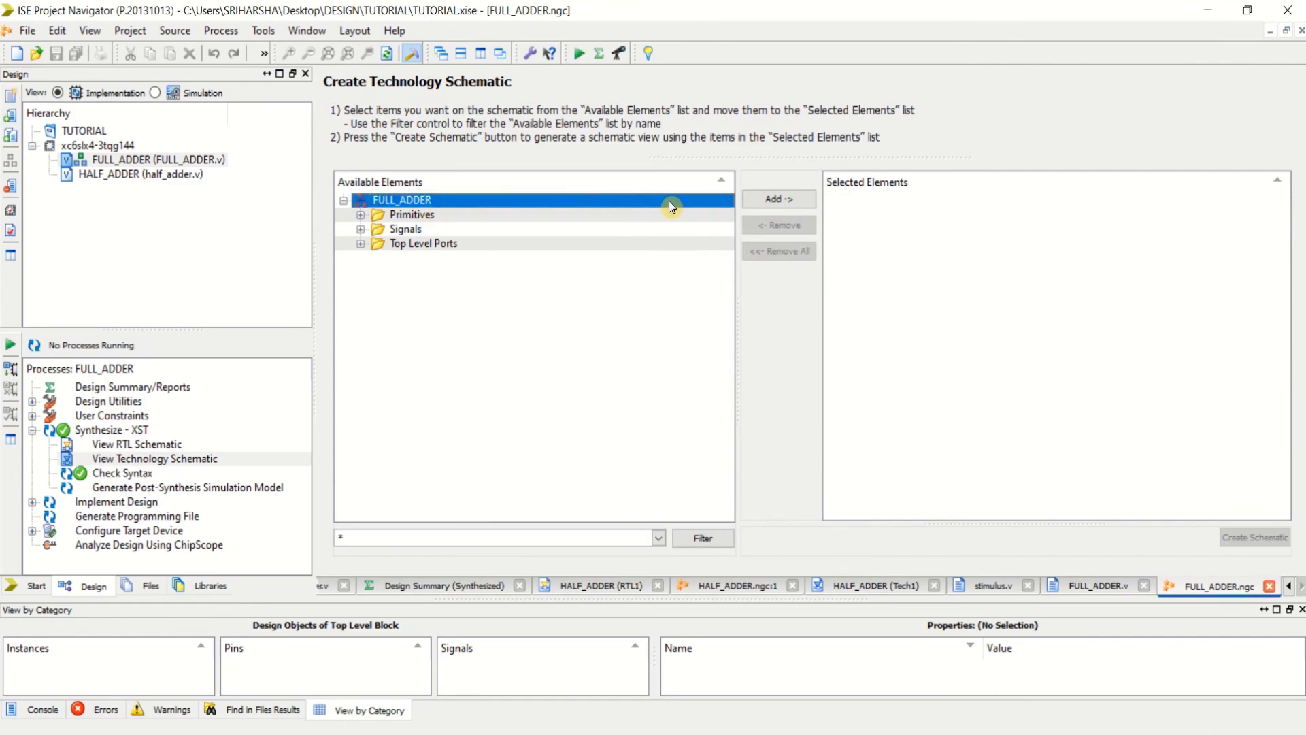
click(807, 198)
click(1255, 538)
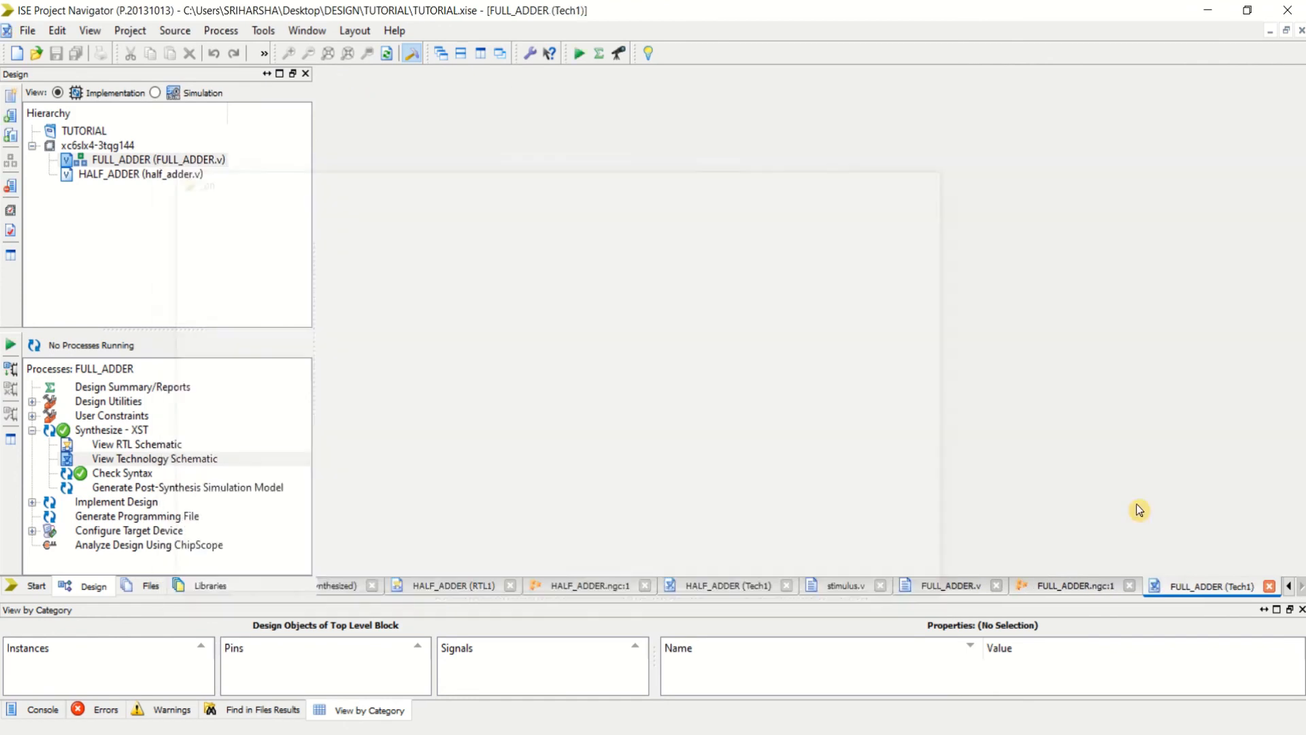
Expand the FULL_ADDER technology schematic, examine the Sum1 and Carry1 LUT logic, and close the technology views
double_click(790, 317)
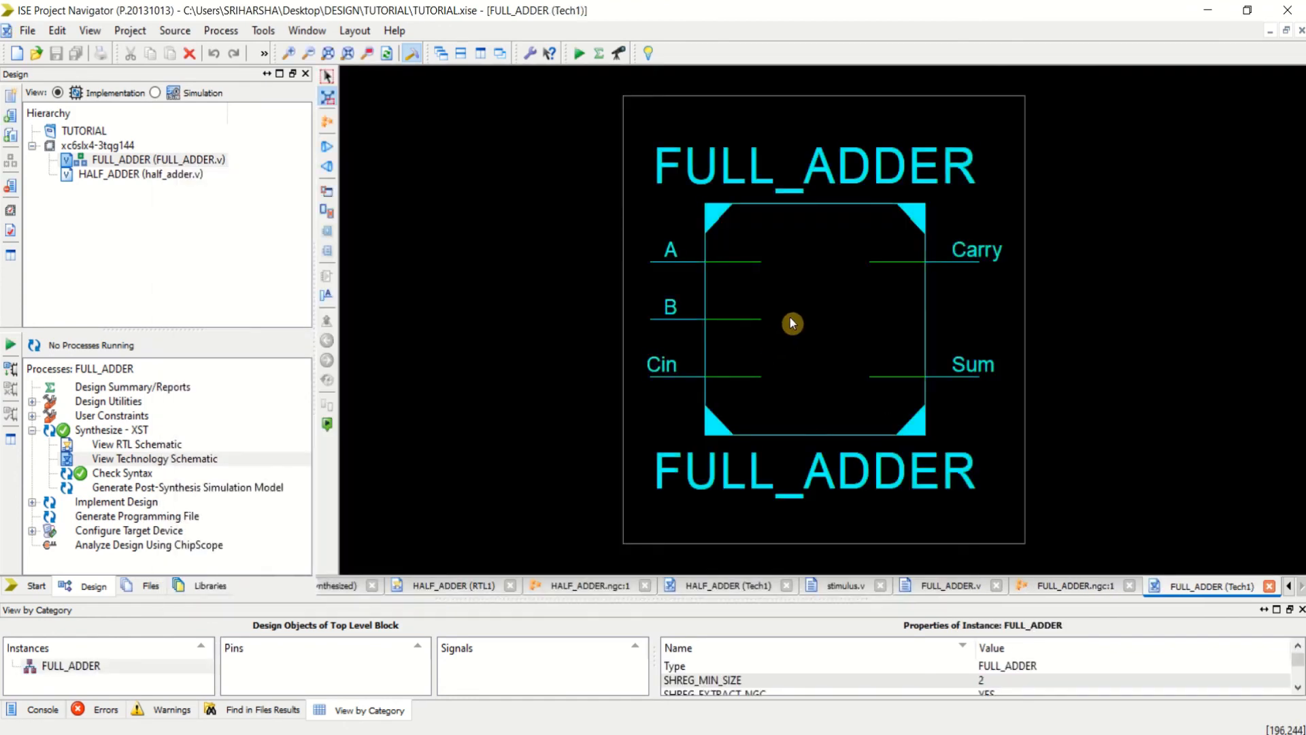
click(328, 53)
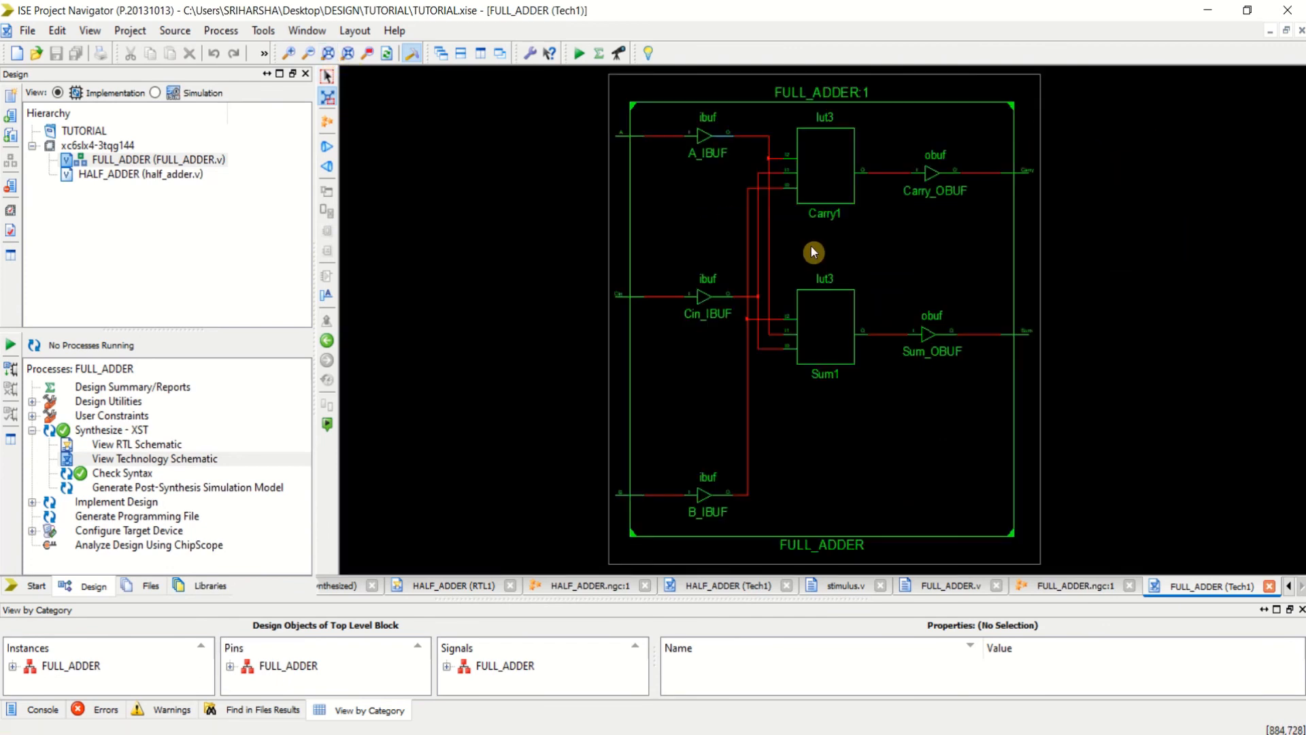
double_click(814, 322)
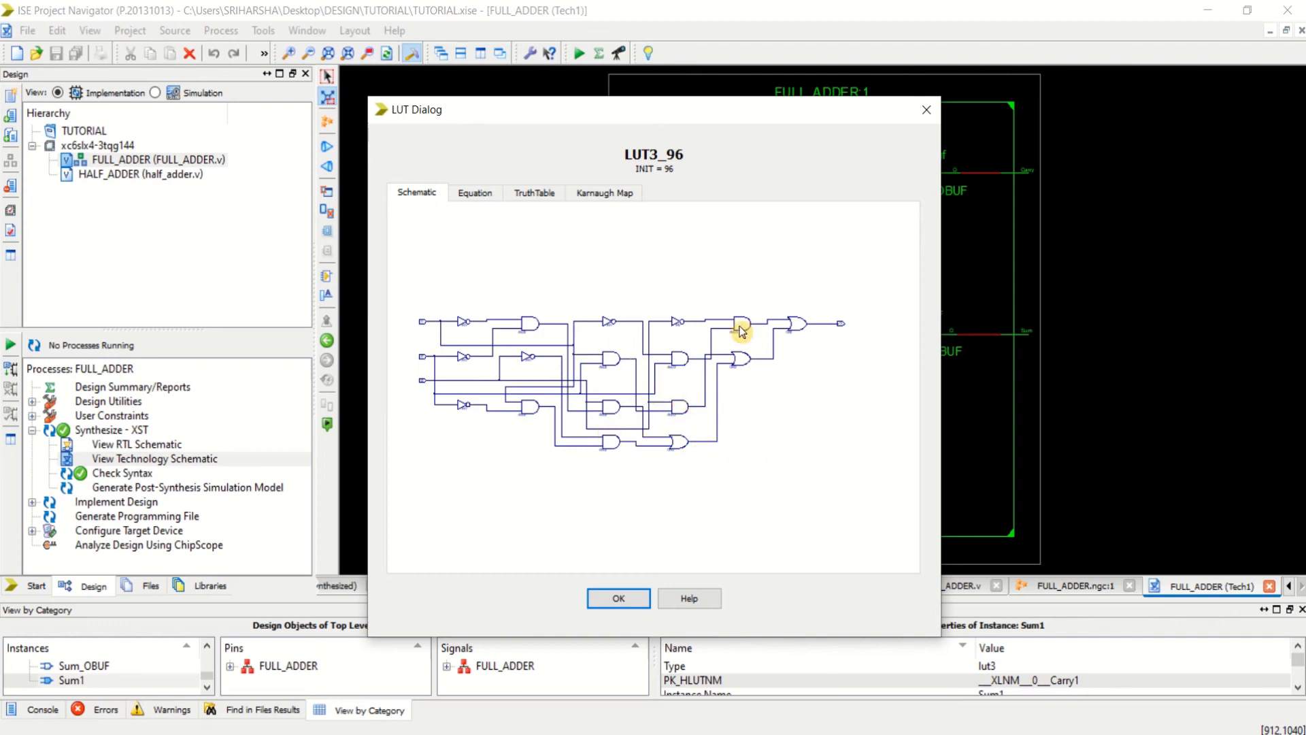
click(924, 111)
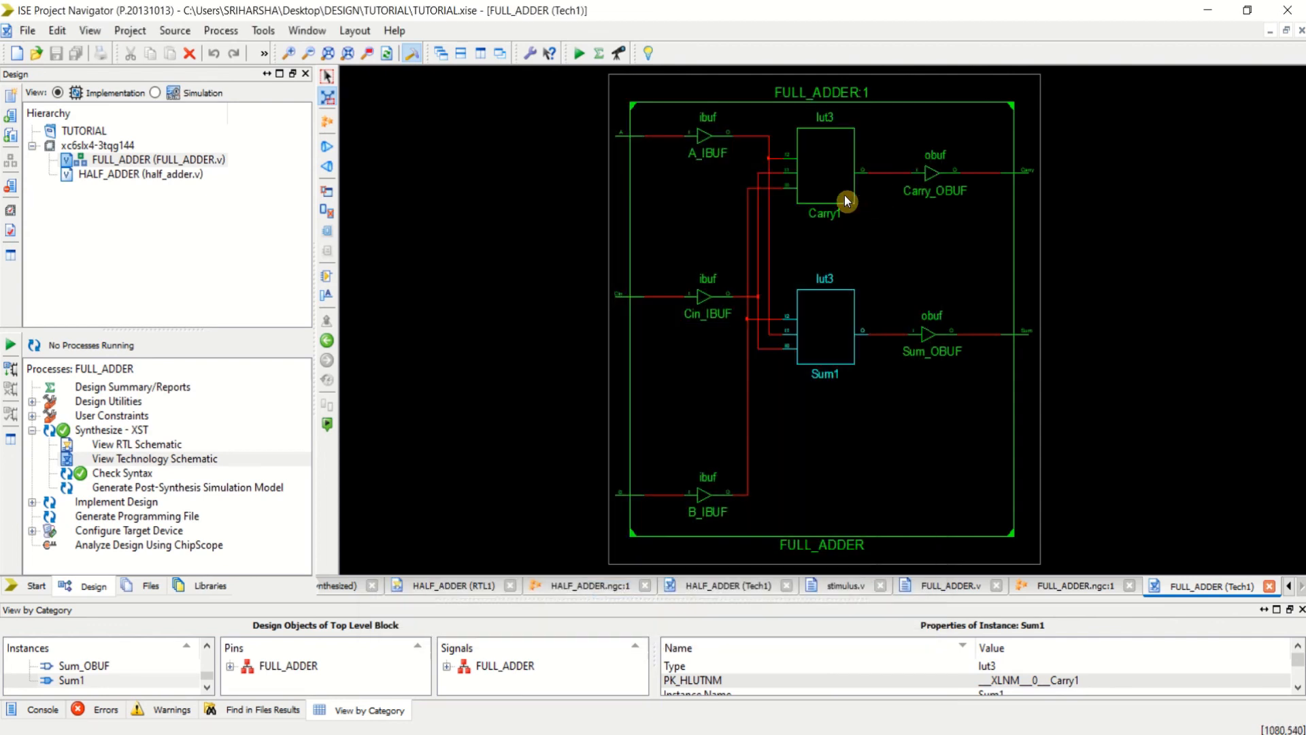
double_click(823, 164)
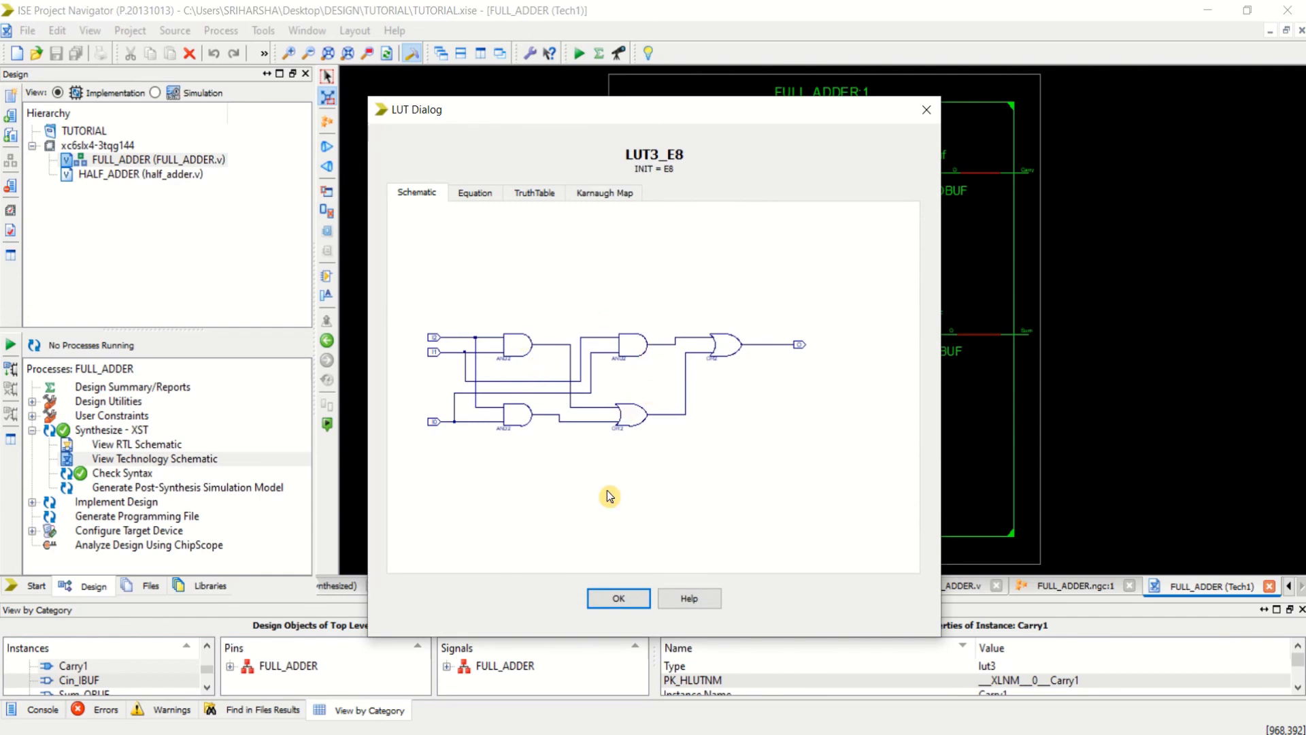
click(923, 115)
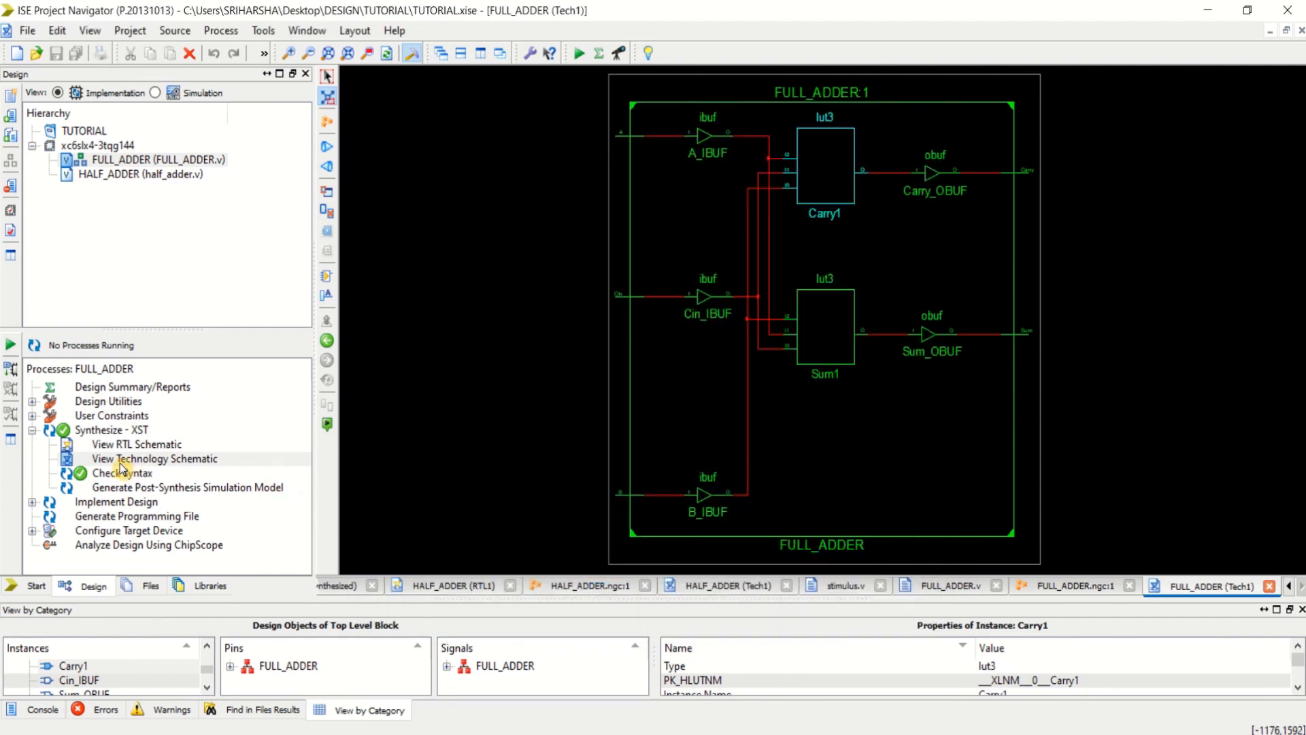
click(1269, 585)
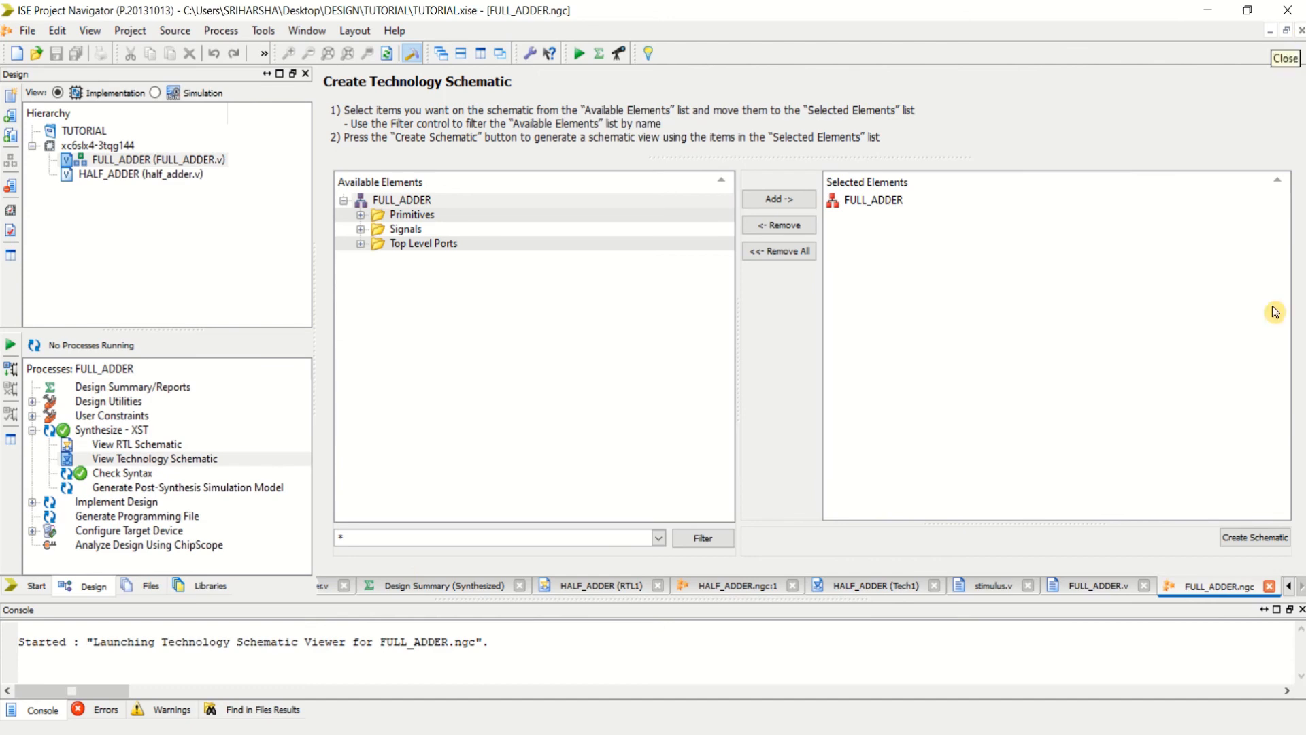
click(1270, 586)
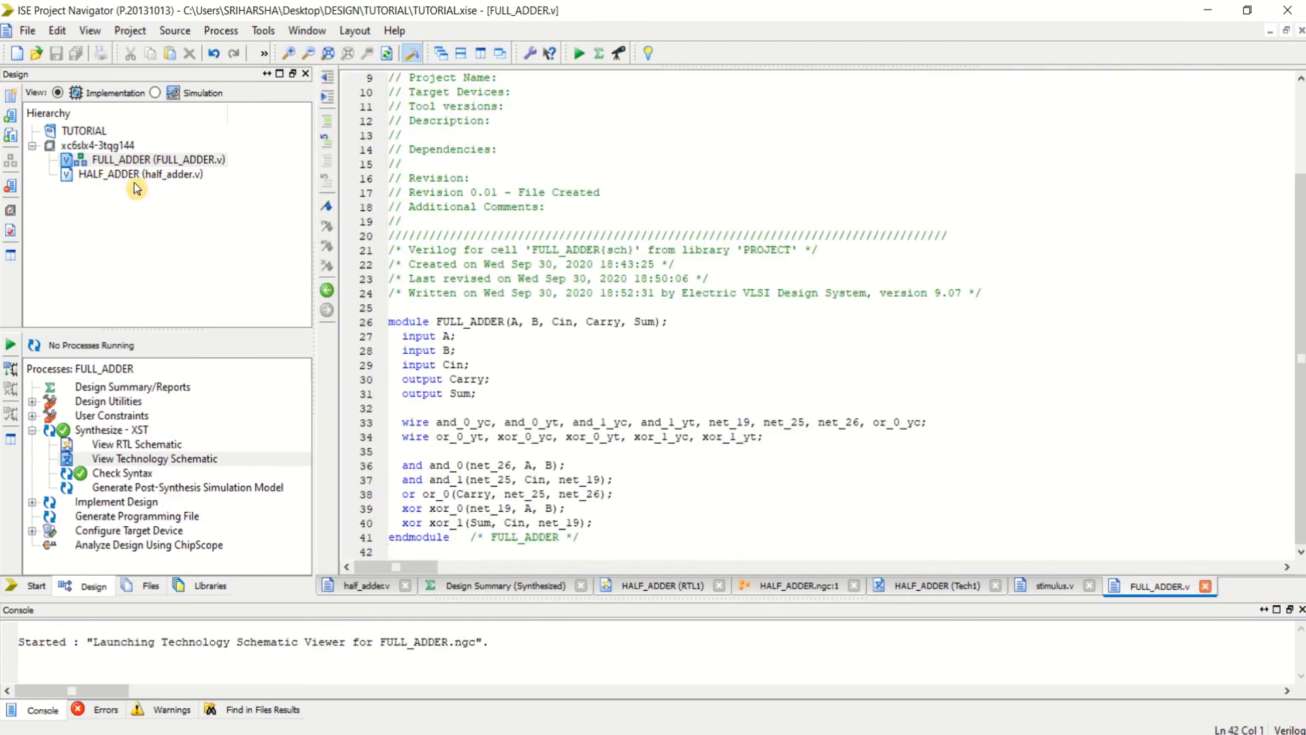
Add a new Verilog Test Fixture named stimulus22 to the project, associated with FULL_ADDER
click(8, 99)
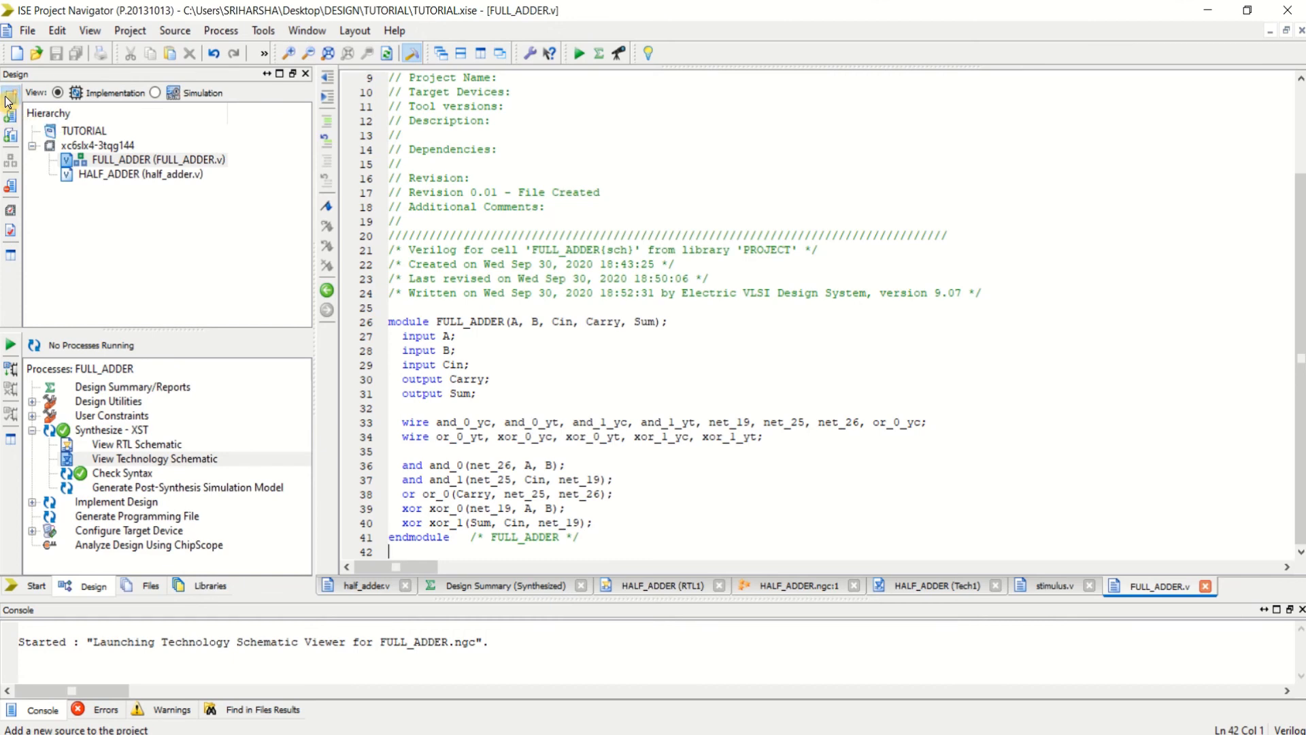
click(367, 330)
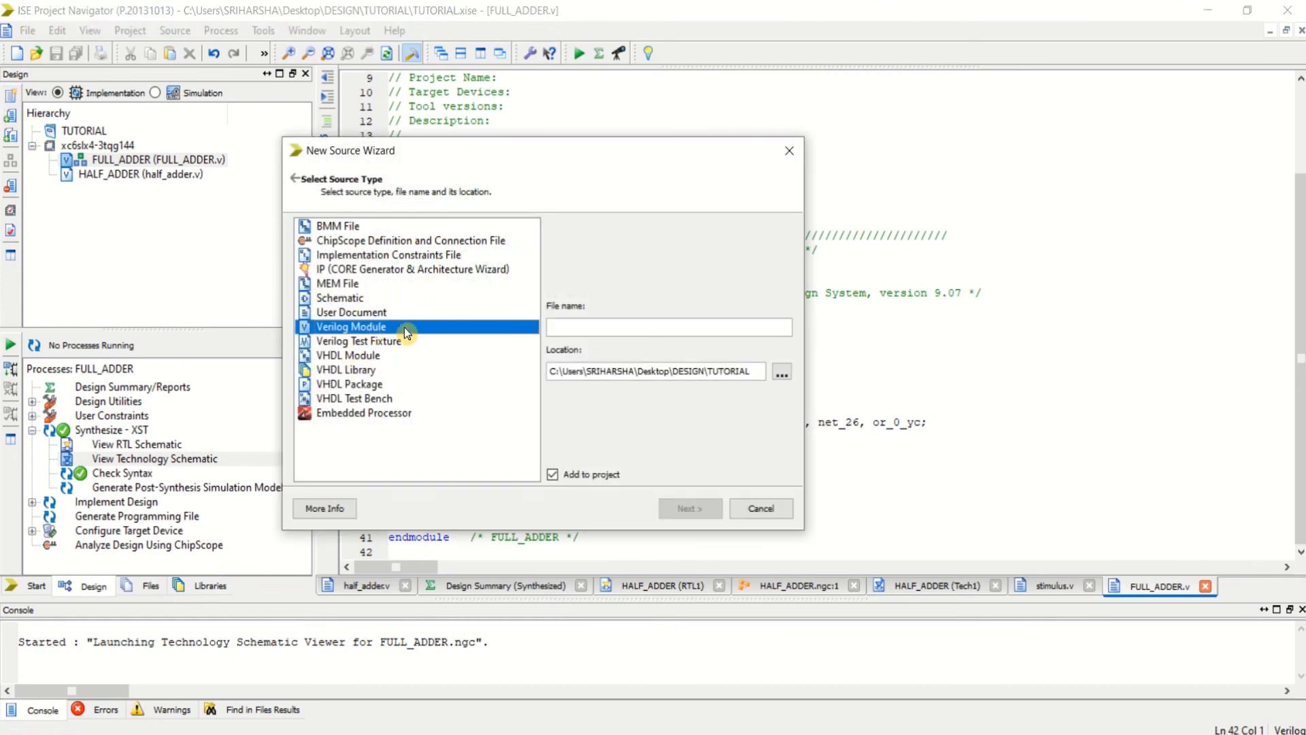
click(392, 343)
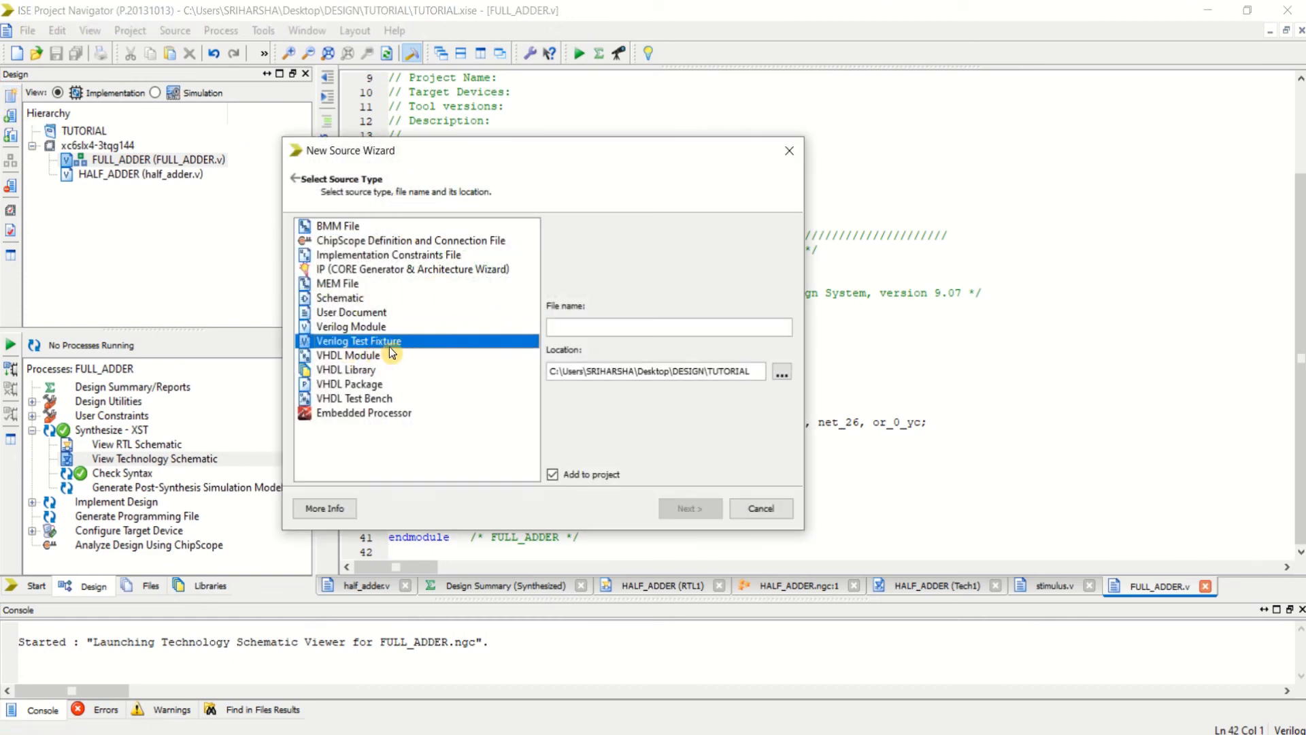
click(617, 334)
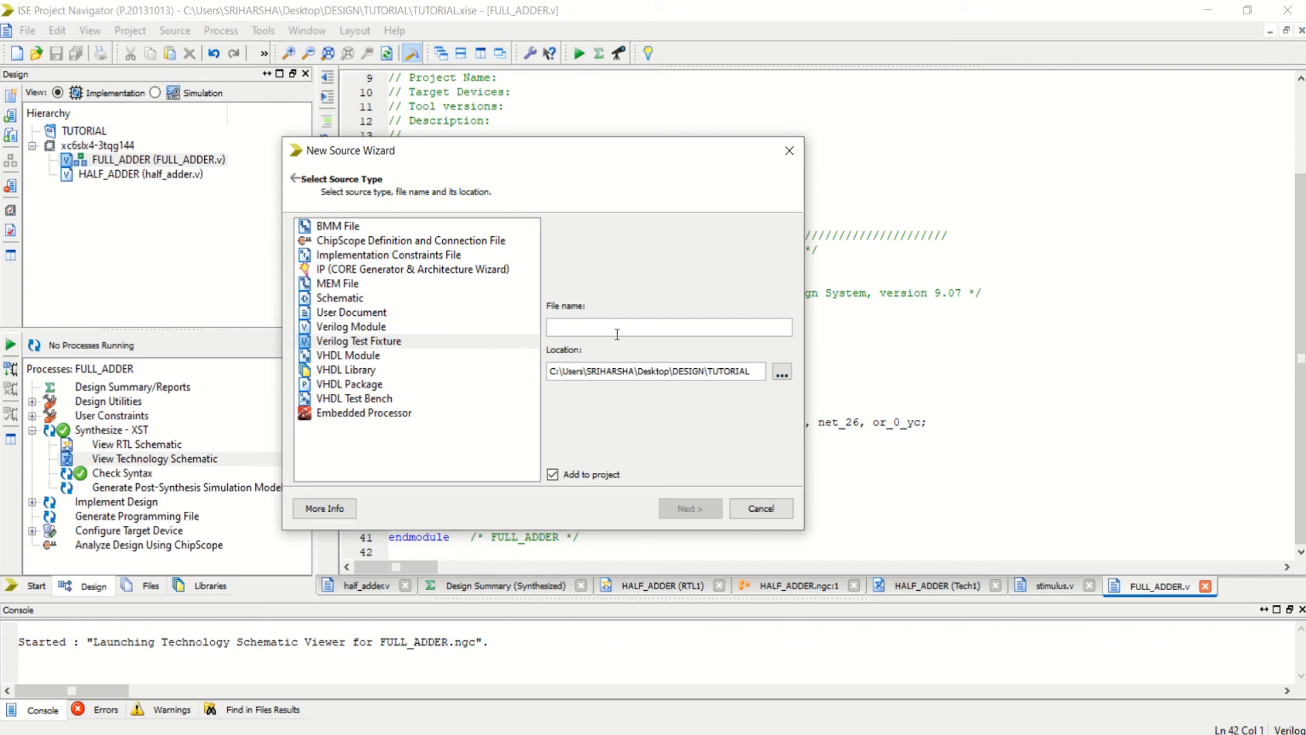
text(s)
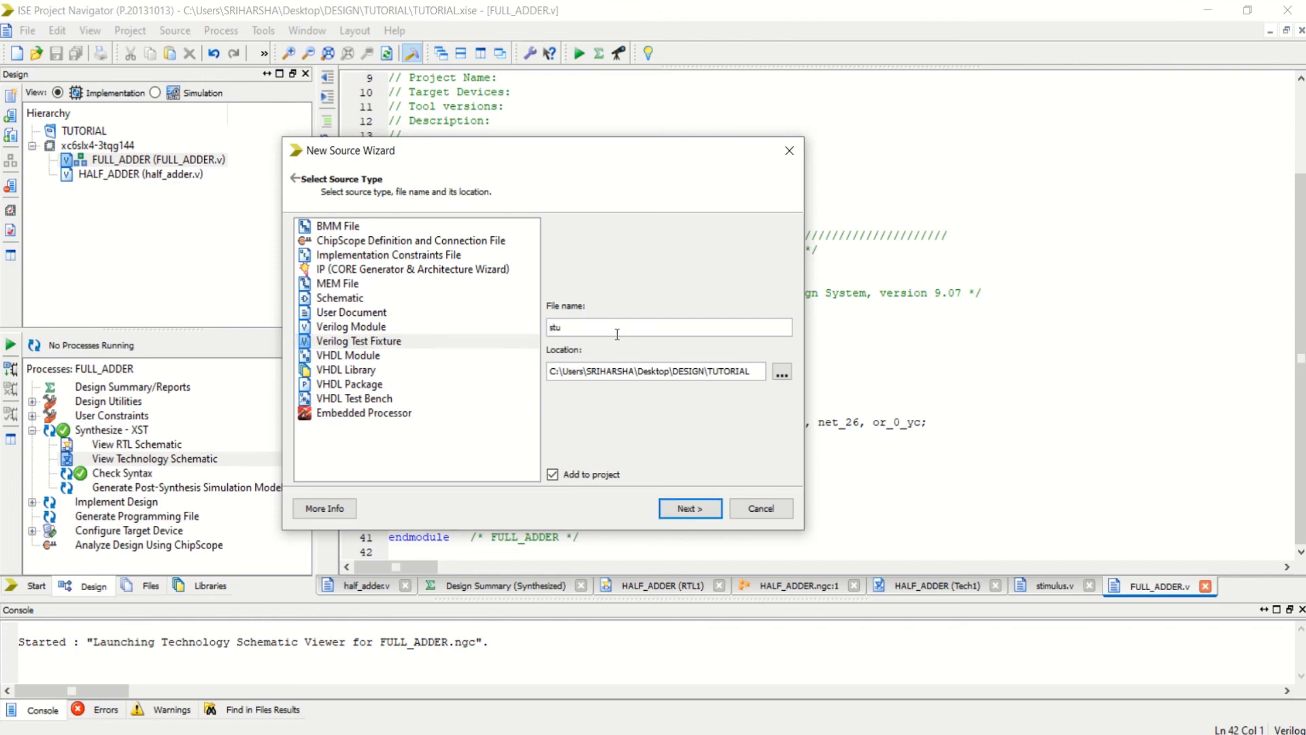
text(timulus22)
click(689, 509)
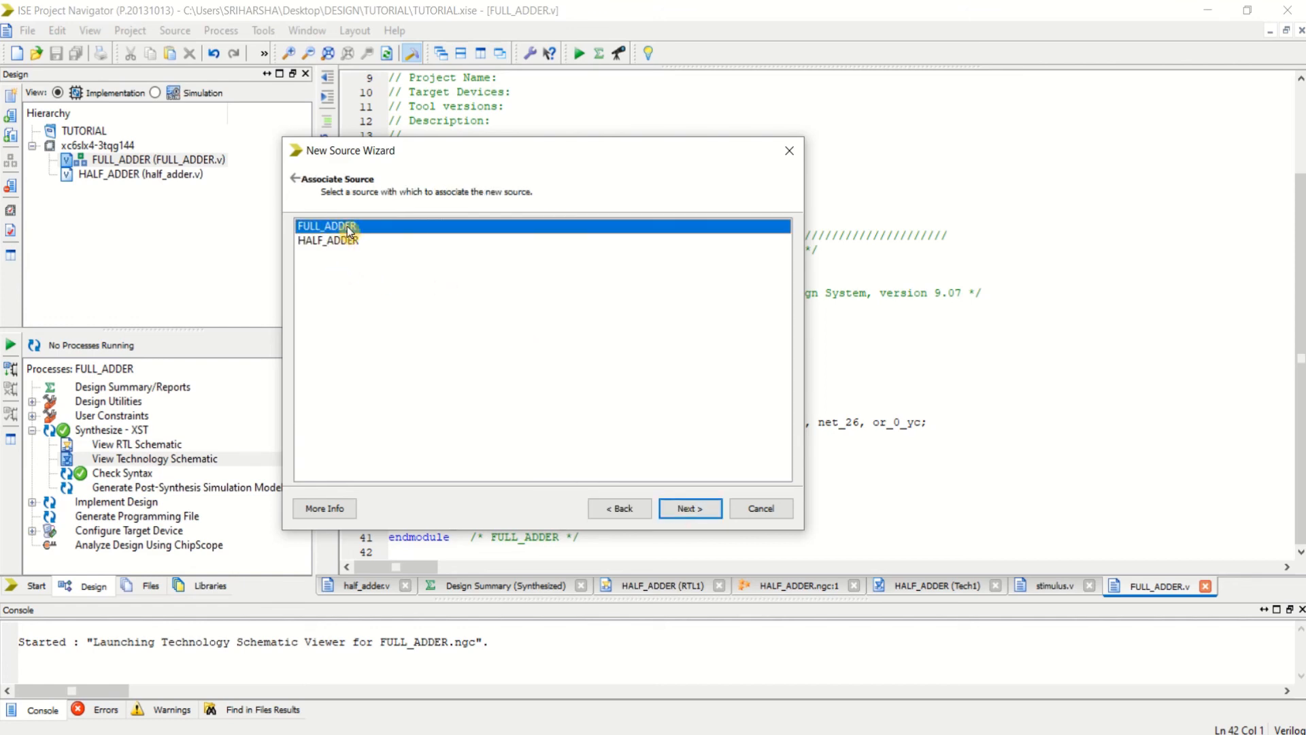
click(690, 507)
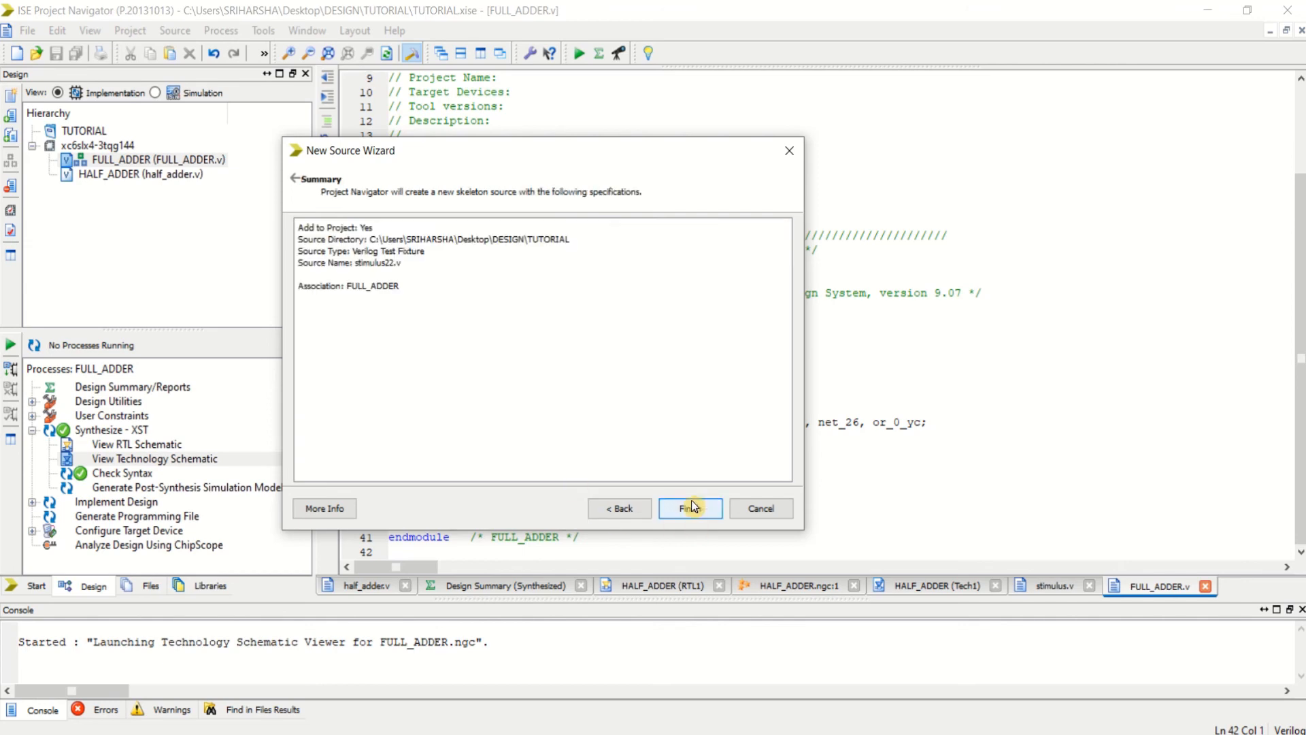
click(691, 508)
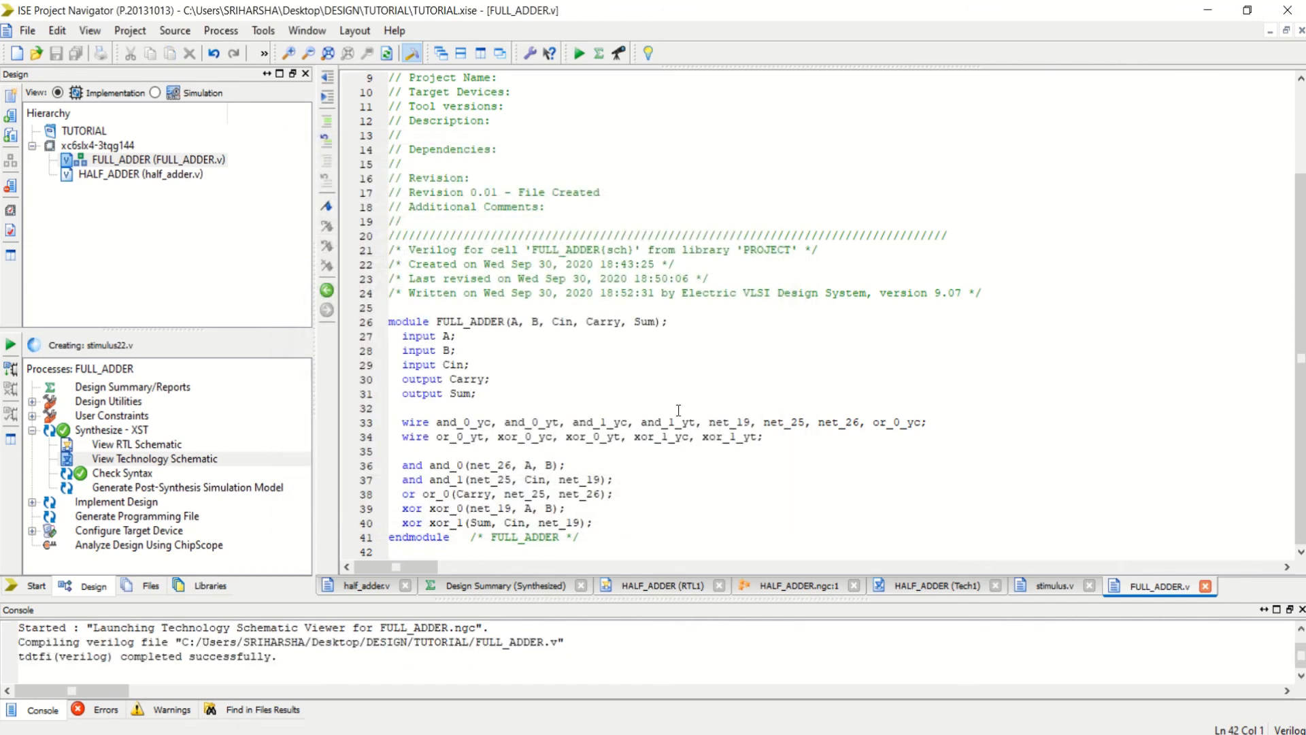
Put the initial assignments A = 0, B = 0 and Cin = 0 on a single line of the initial block in stimulus22.v
scroll(625, 407, down, 8)
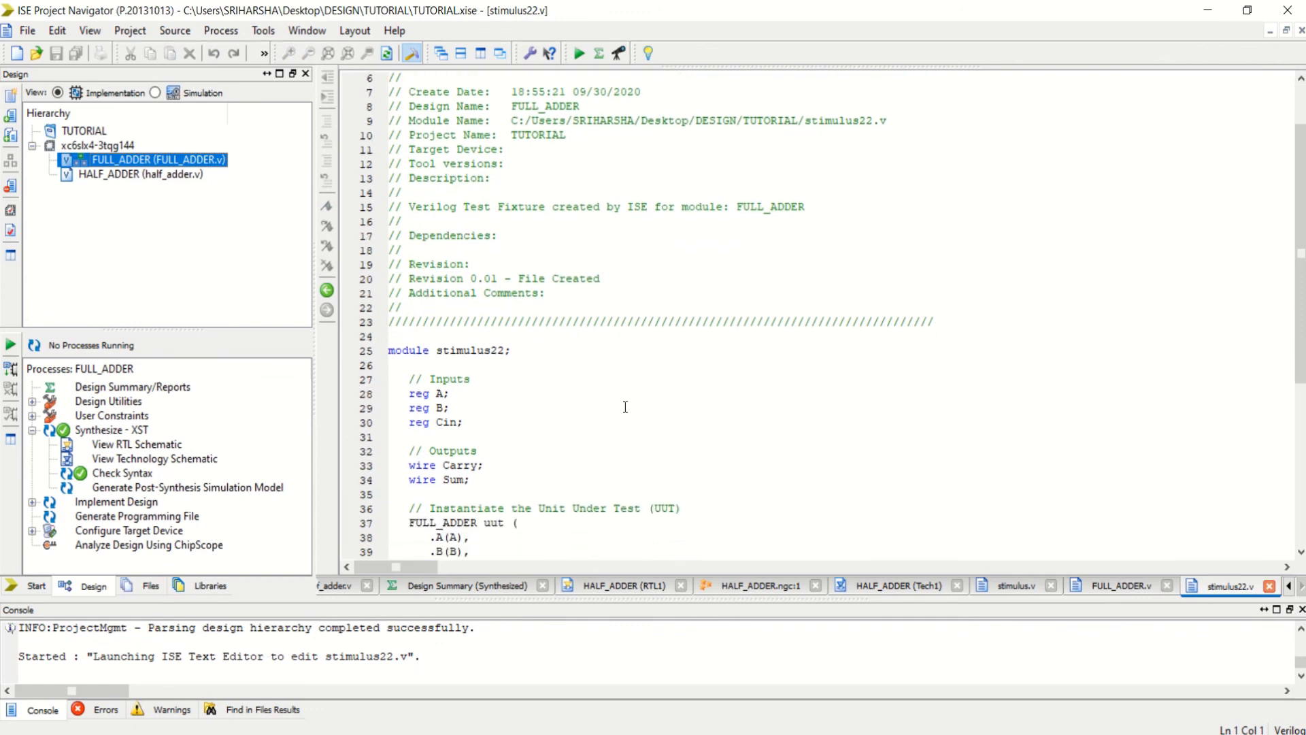
scroll(625, 407, down, 1)
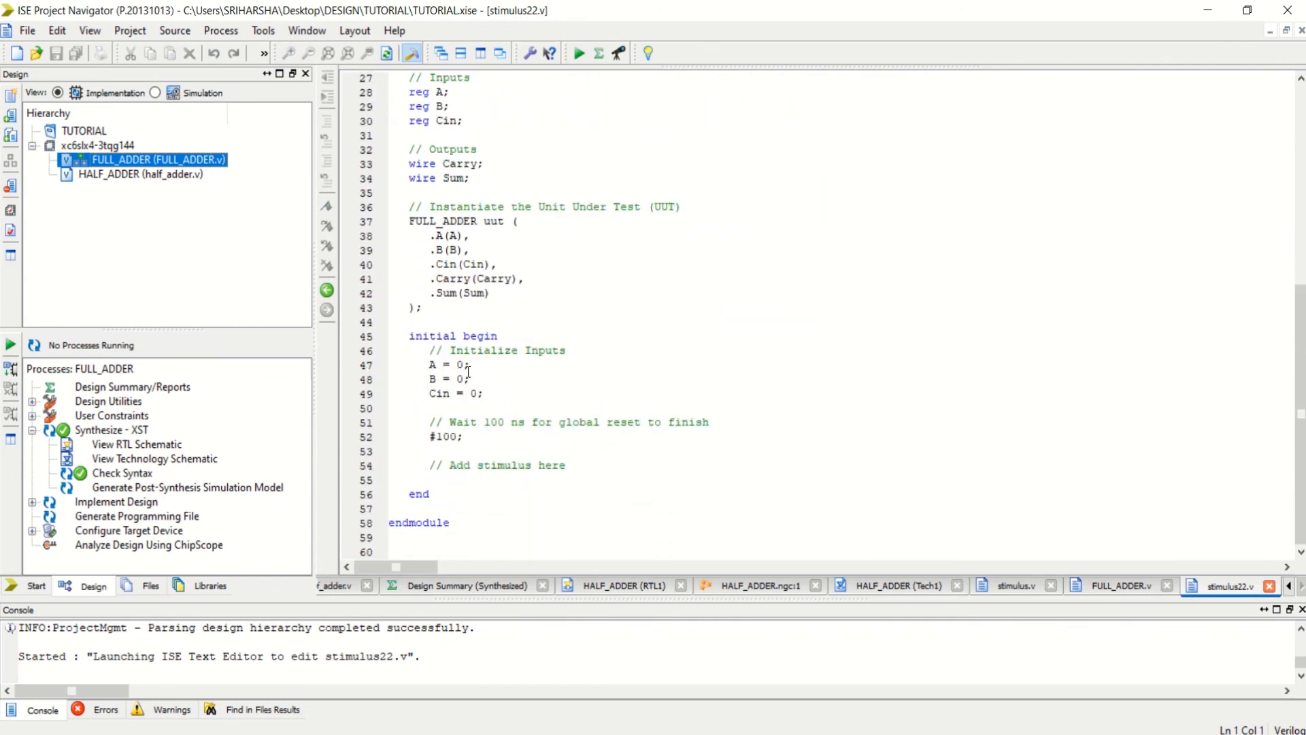
click(468, 371)
key(Delete)
key(Delete)
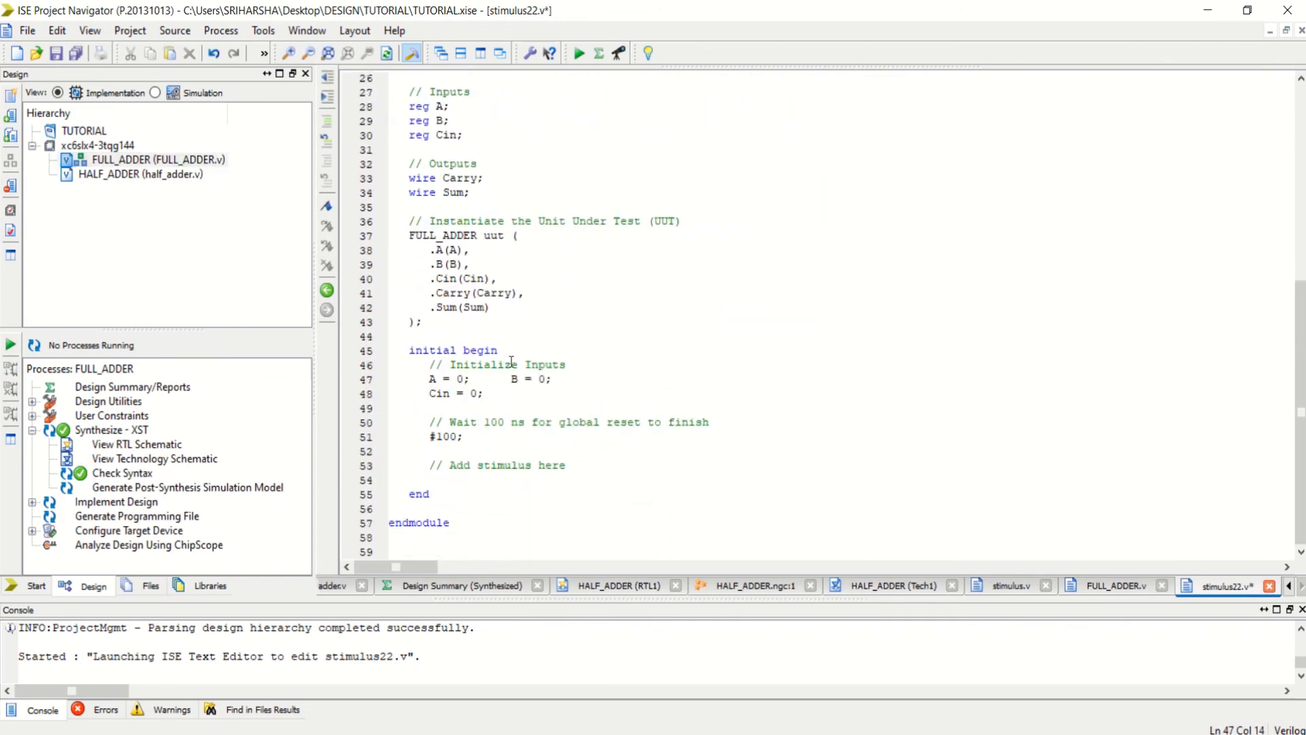
click(602, 384)
key(Tab)
key(Delete)
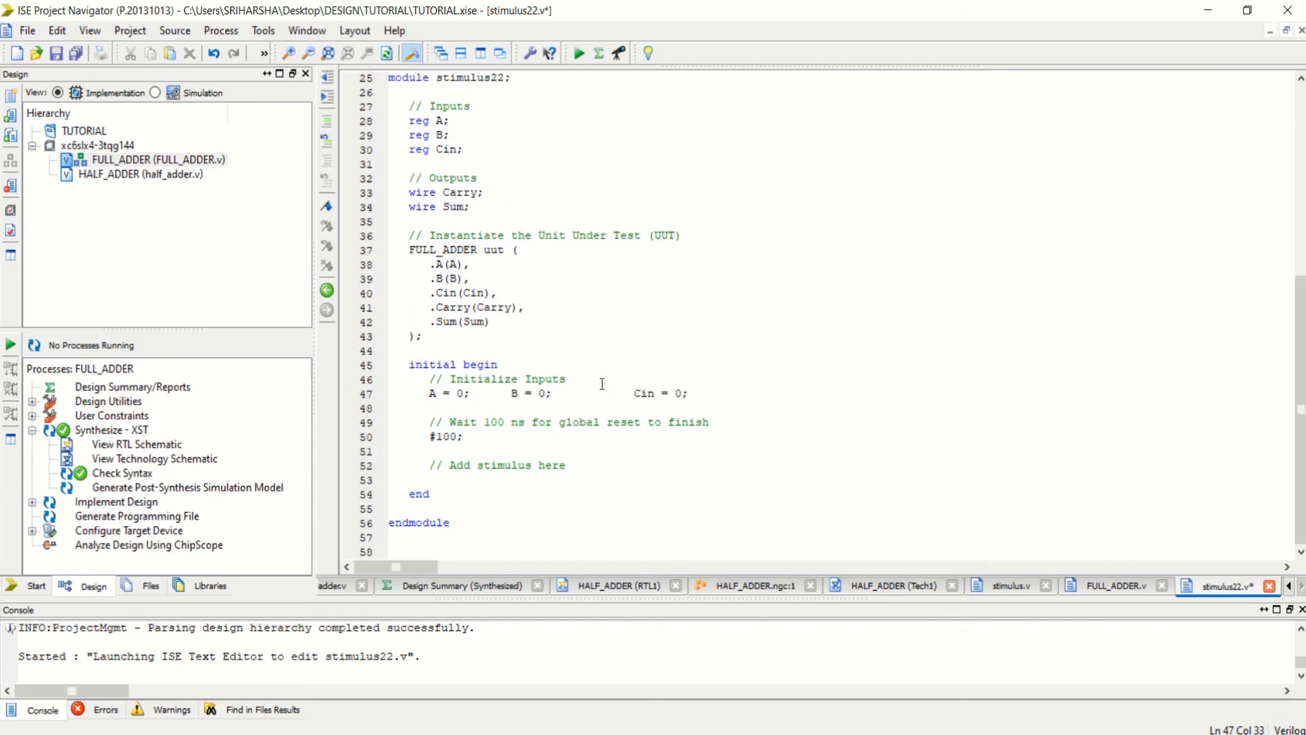
Duplicate the initial assignments on the line below with a #10 delay and set Cin to 1
drag(711, 394, 428, 389)
key(ctrl+c)
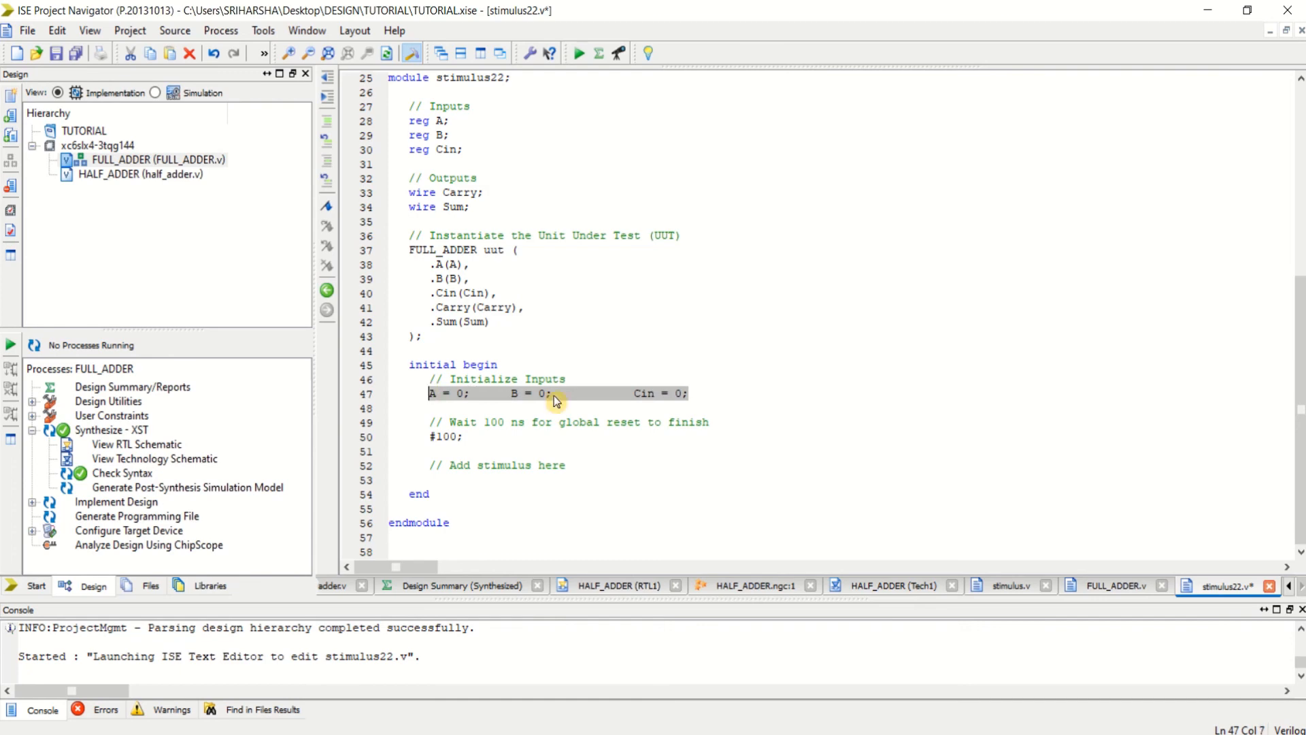
click(712, 402)
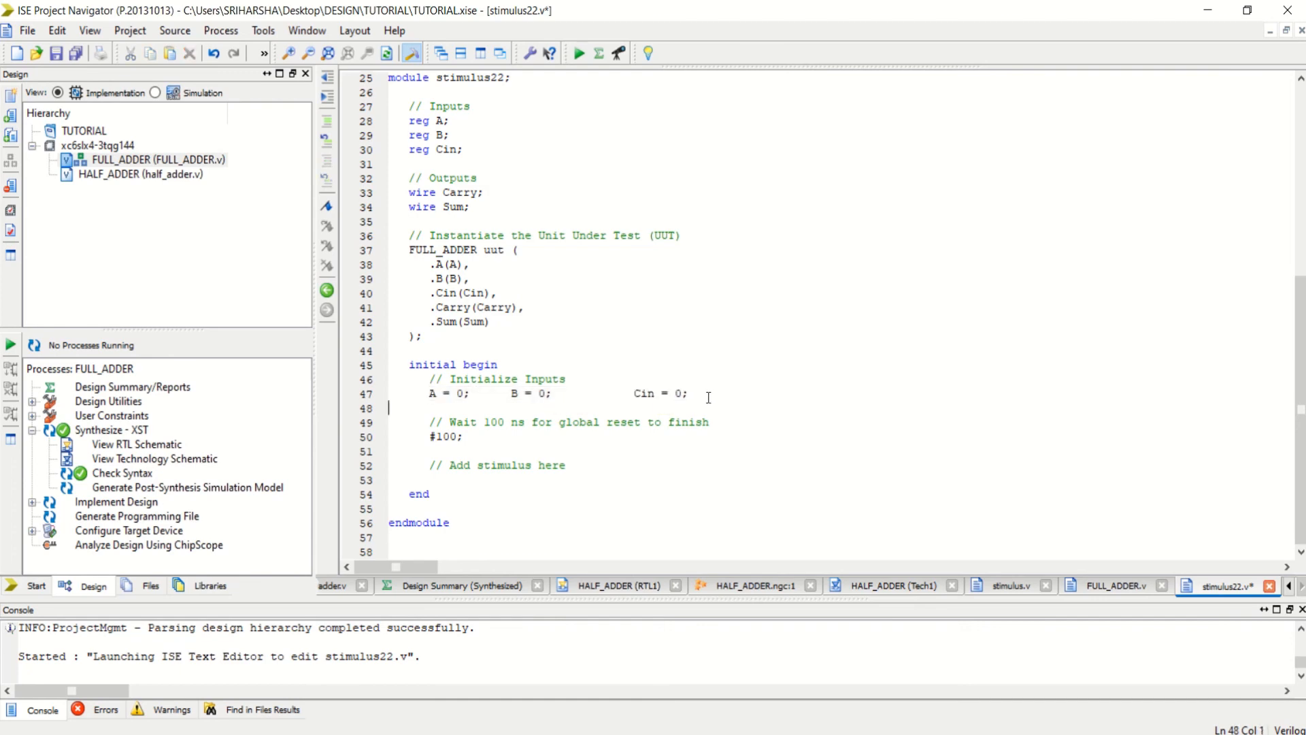
text(#10)
key(ctrl+v)
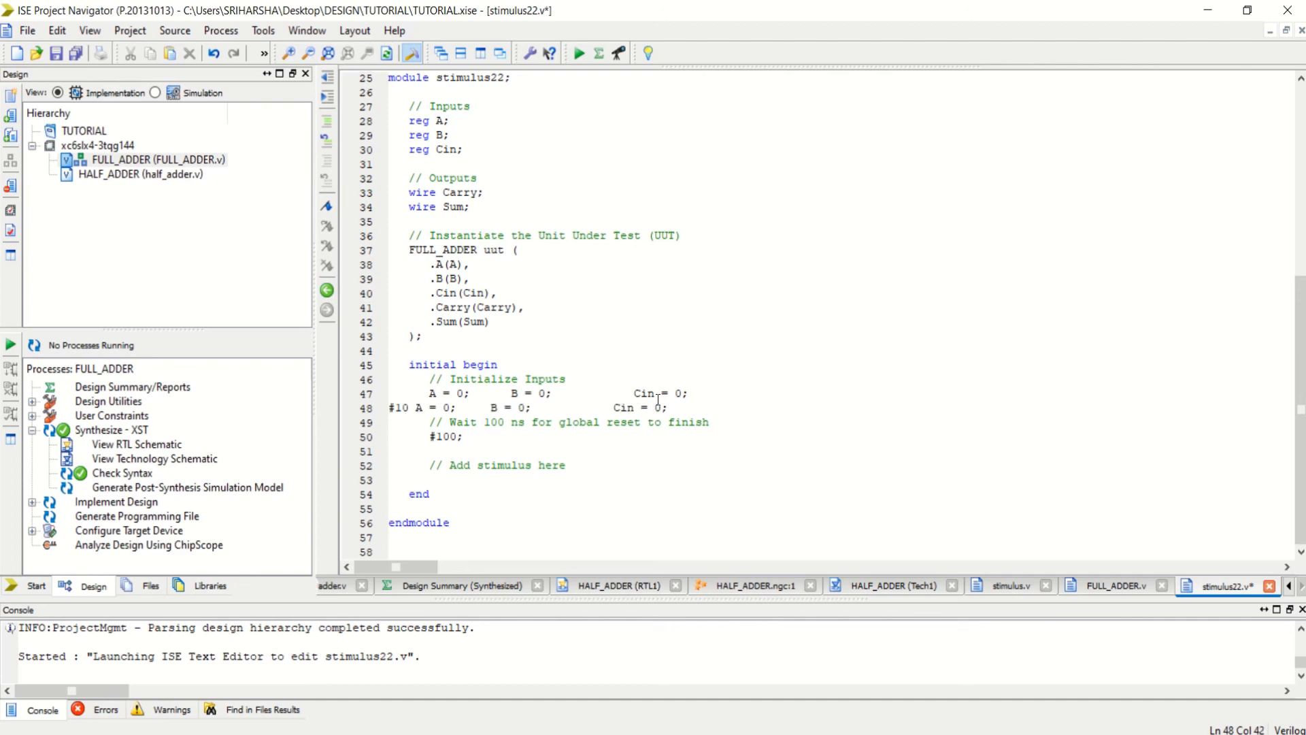
click(414, 408)
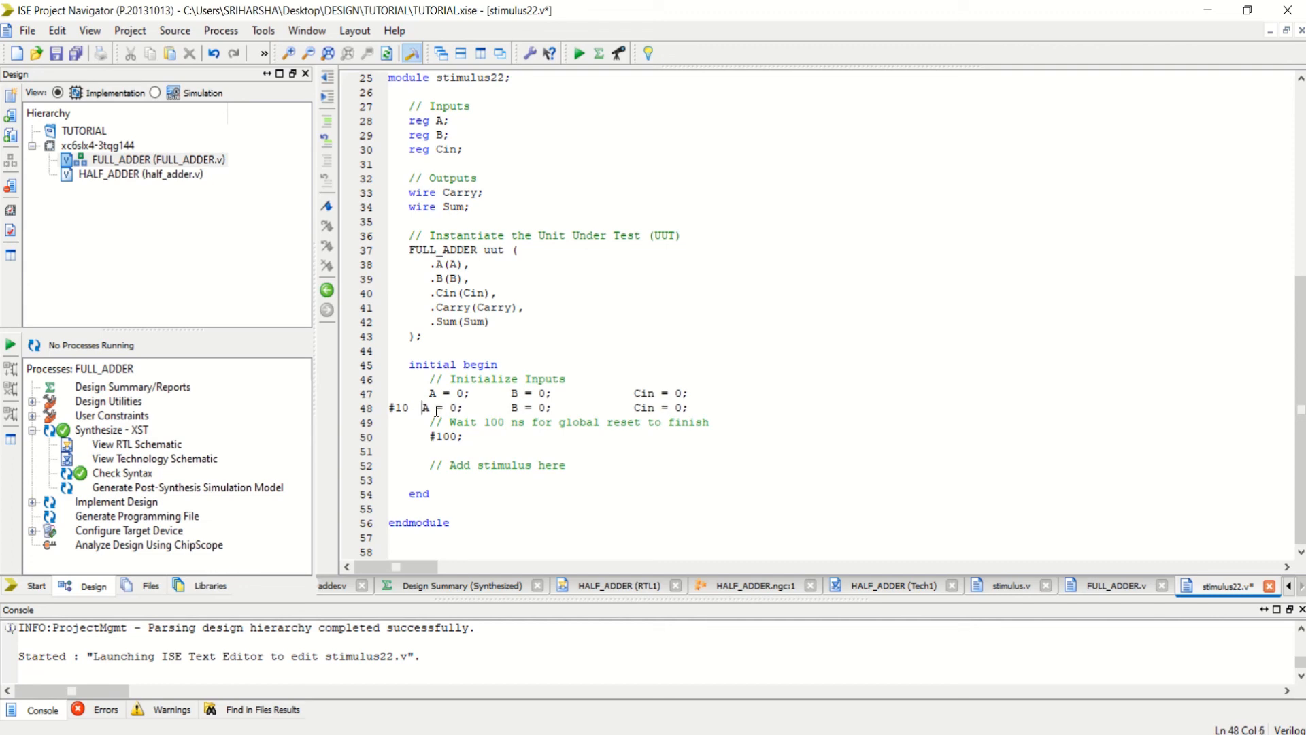
click(677, 408)
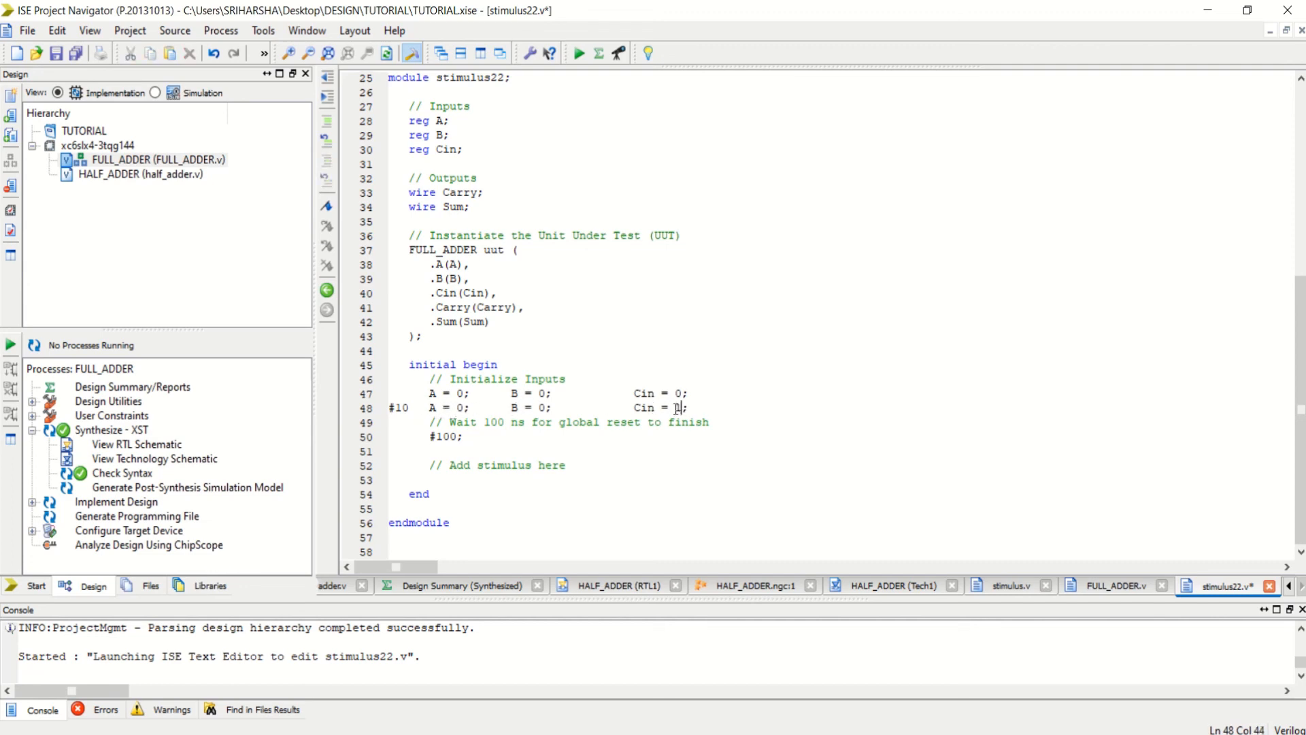
key(Delete)
text(1)
key(Return)
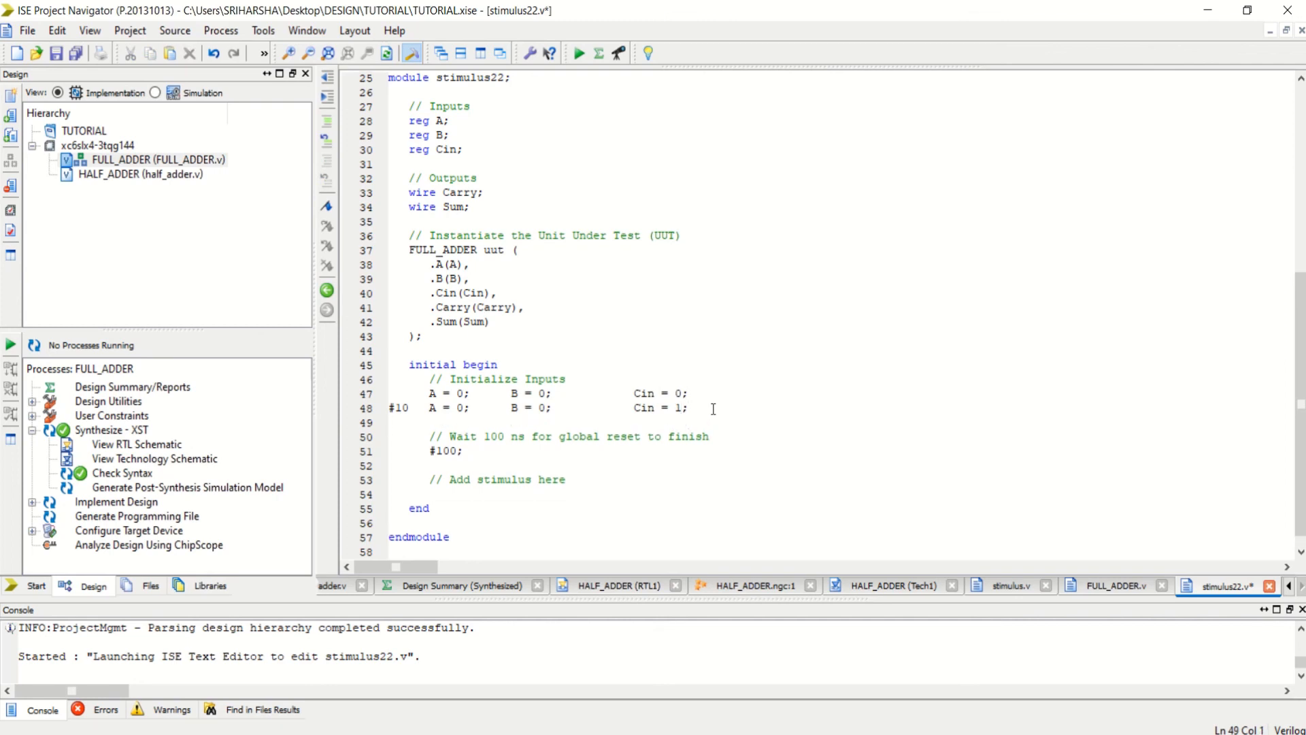
Add a copy of the #10 stimulus line with A = 0, B = 1 and Cin = 0
drag(692, 408, 388, 414)
key(ctrl+c)
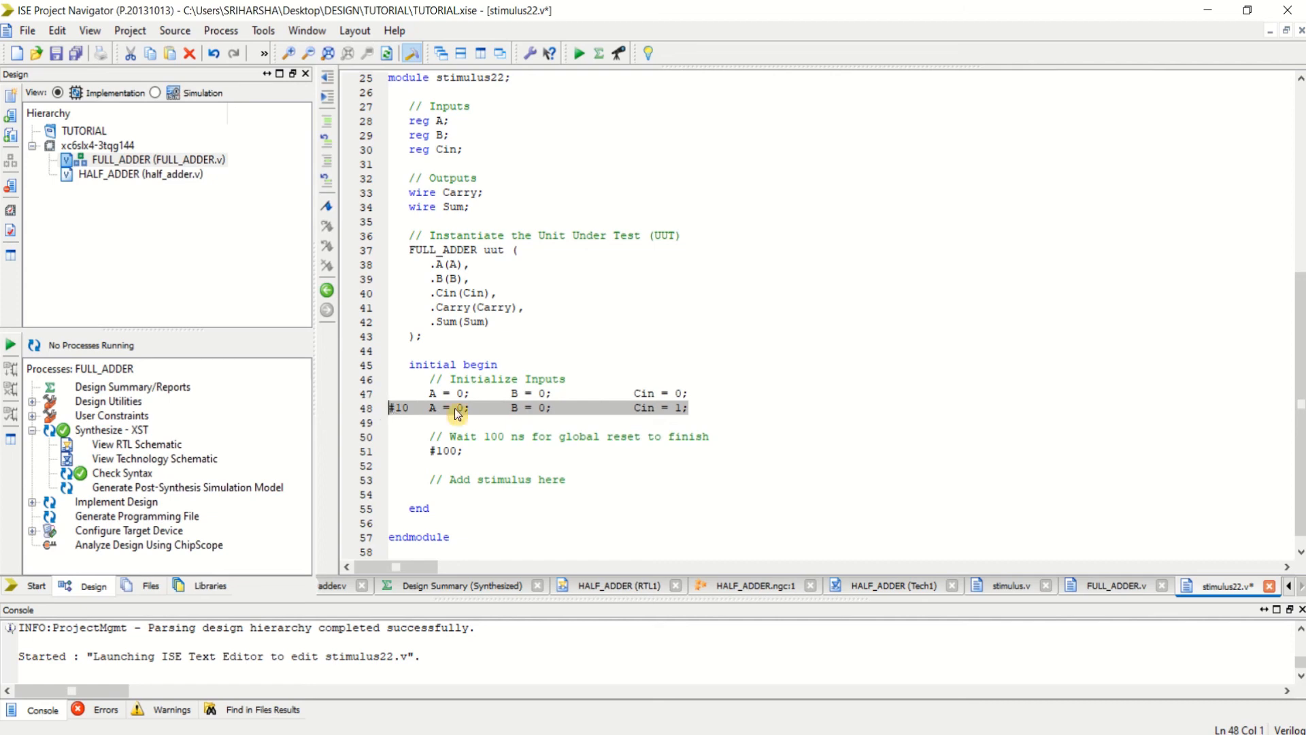
click(699, 409)
key(Return)
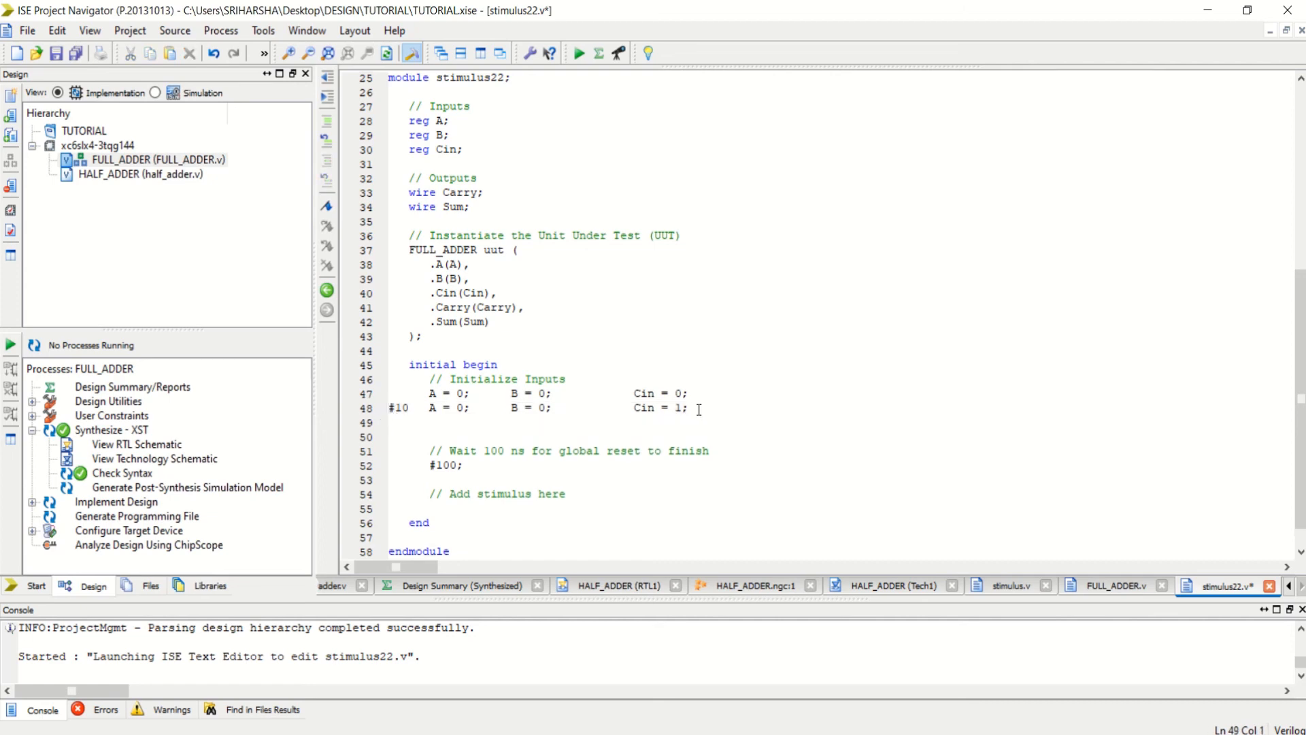
key(ctrl+v)
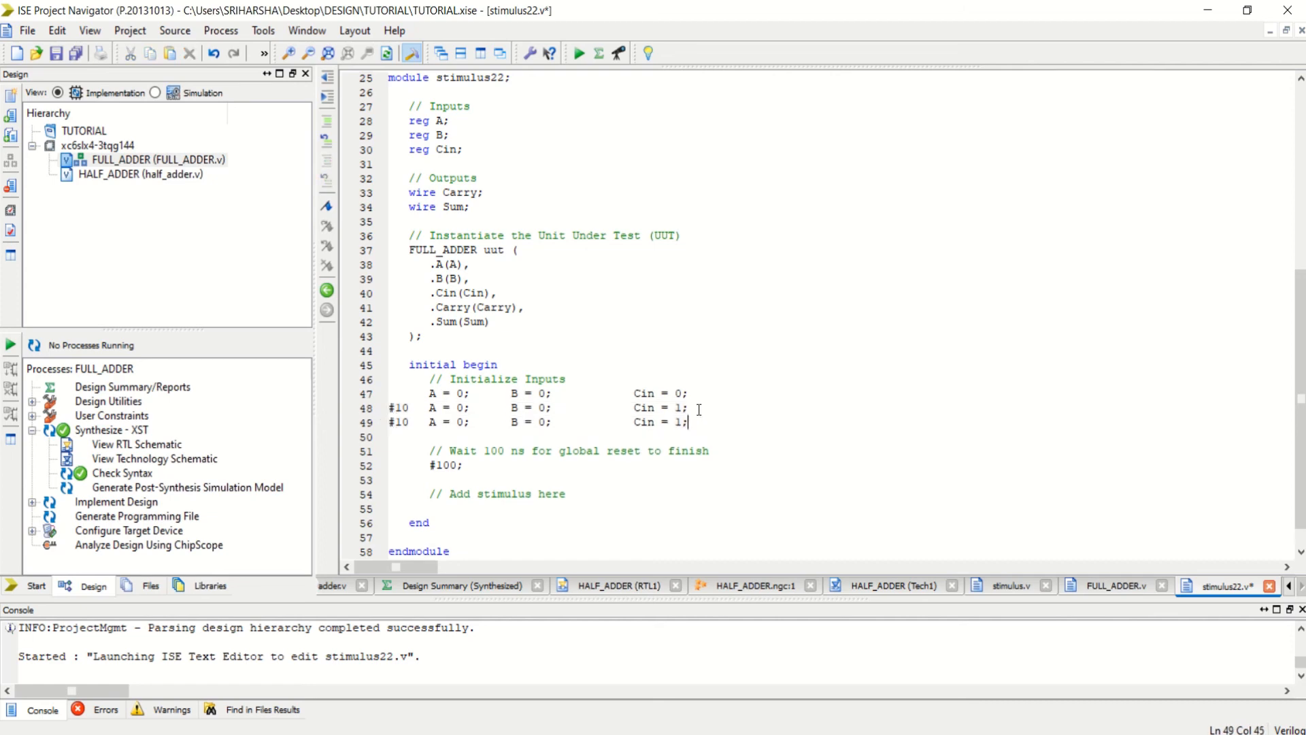
click(540, 422)
text(1)
drag(682, 423, 392, 427)
key(ctrl+c)
text(0)
Add a #10 stimulus line with A = 0, B = 1 and Cin = 1
click(706, 425)
key(Return)
key(ctrl+v)
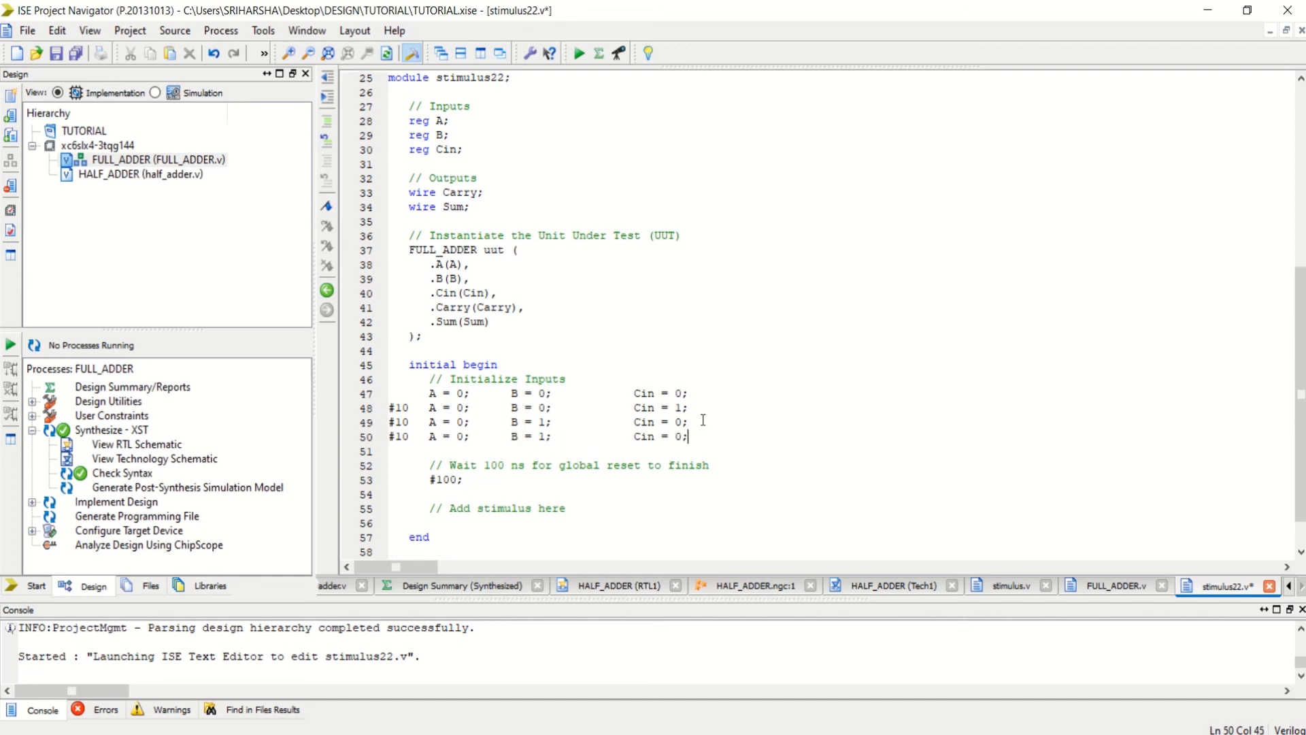
drag(683, 436, 673, 436)
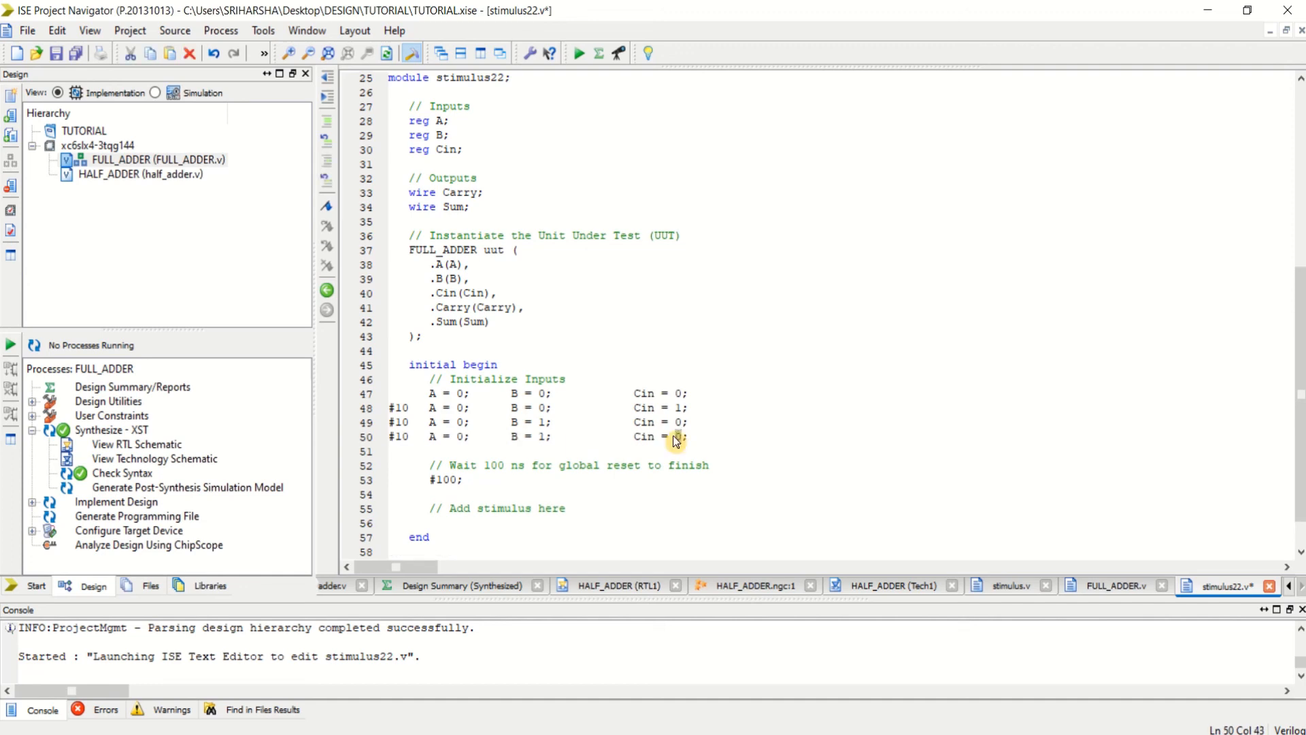
text(1)
Add a #10 stimulus line with A = 1, B = 0 and Cin = 0
click(711, 434)
key(Return)
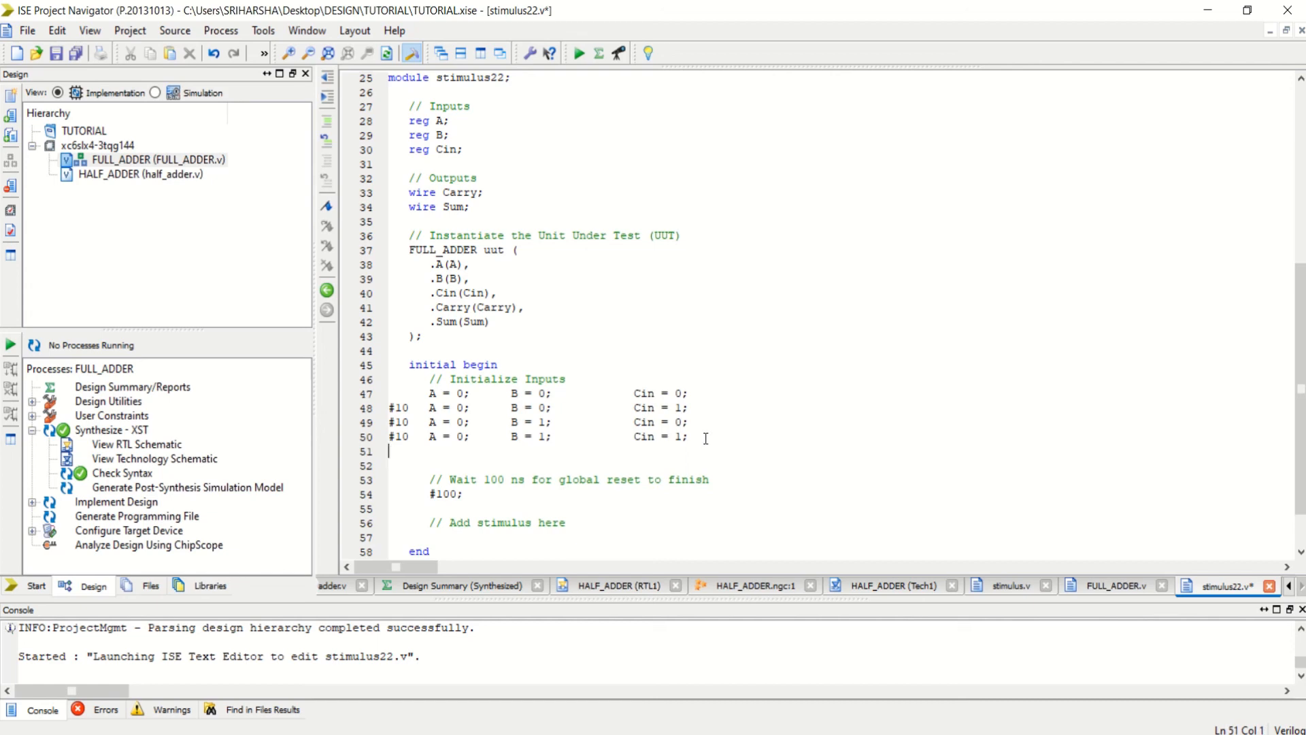
key(ctrl+v)
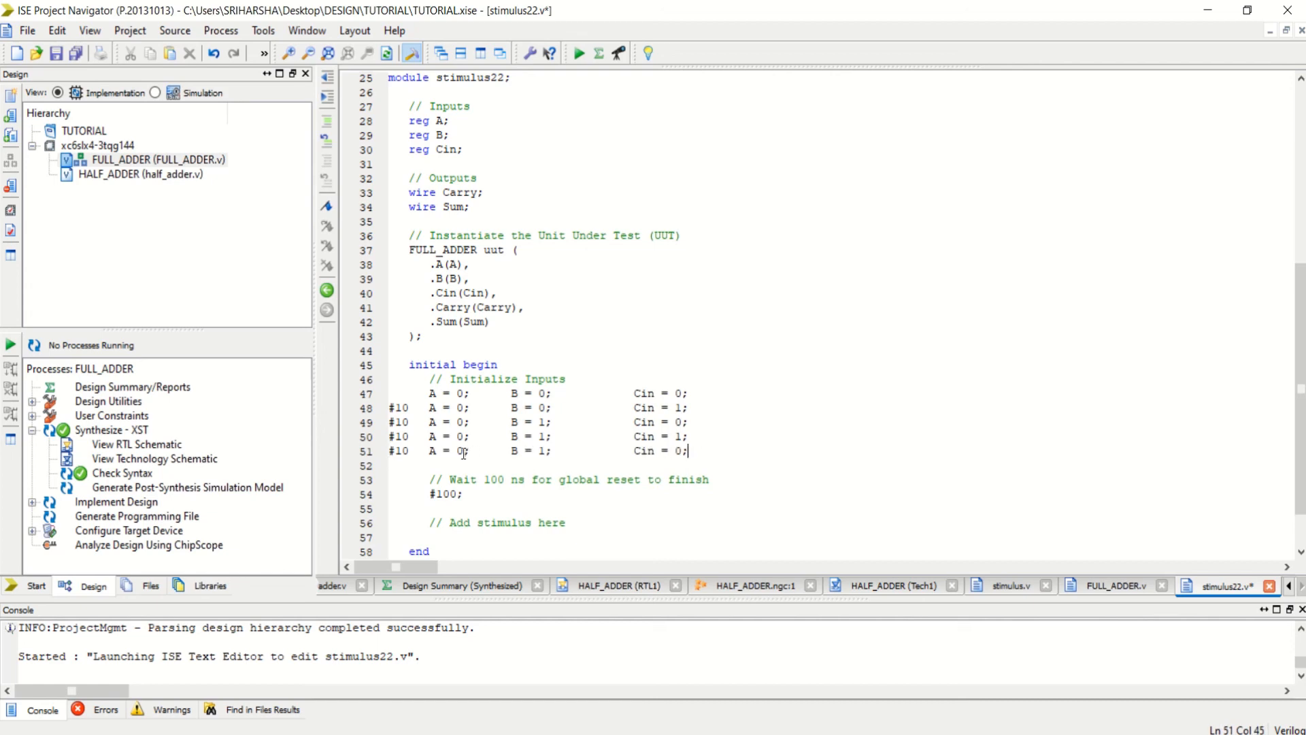
double_click(461, 451)
text(1)
double_click(542, 451)
text(0)
double_click(678, 451)
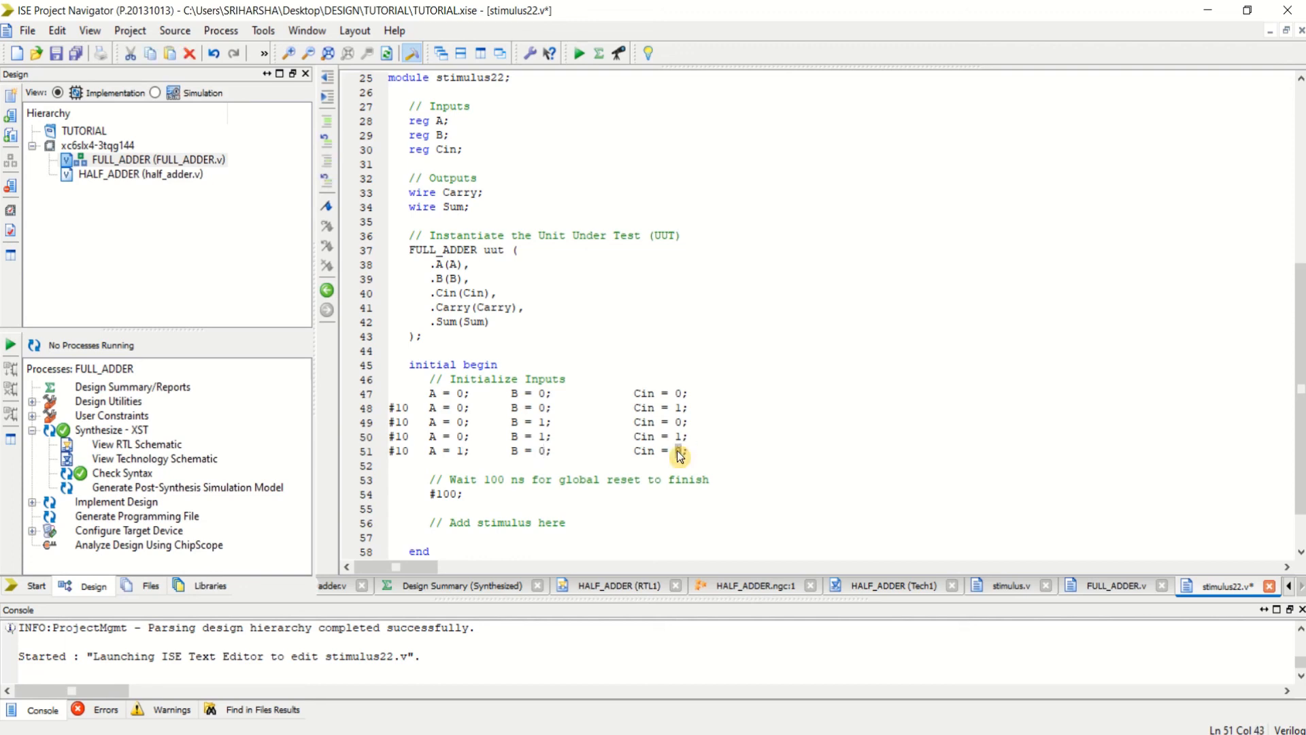
text(0)
Add a #10 stimulus line with A = 1, B = 0 and Cin = 1
click(695, 451)
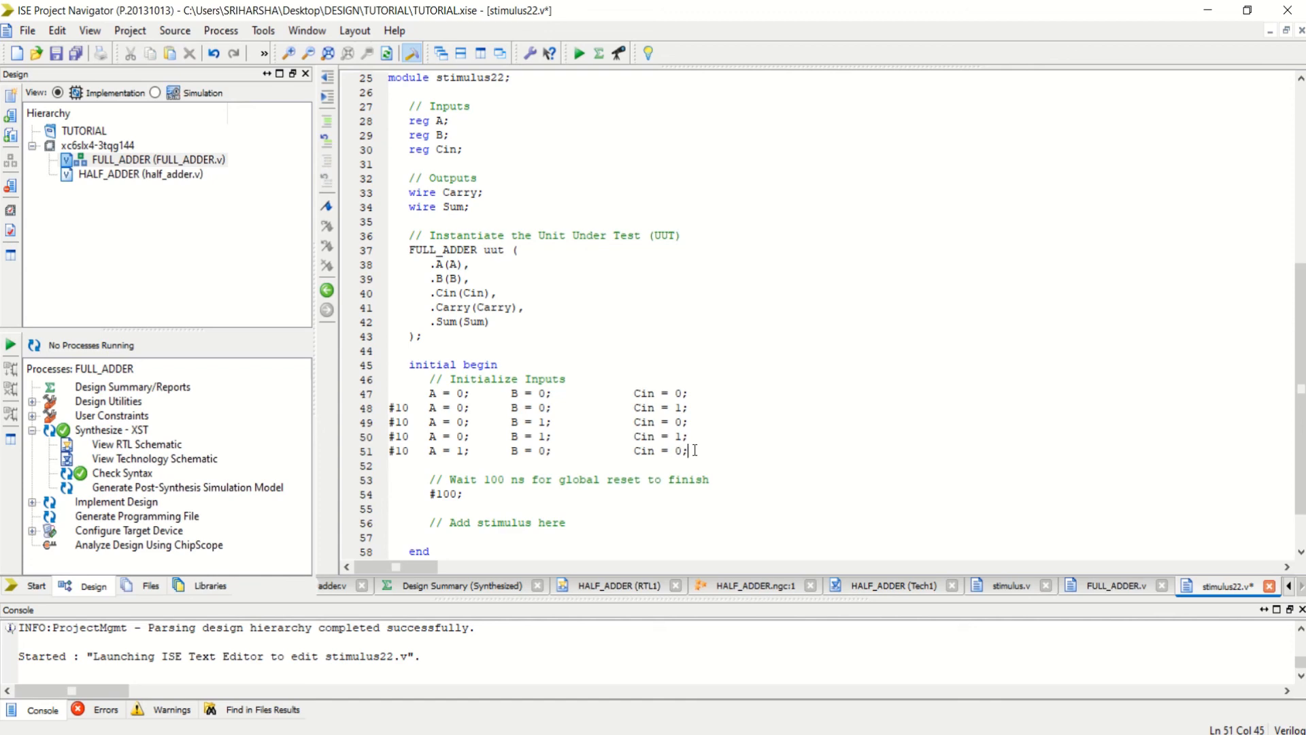
key(Return)
key(ctrl+v)
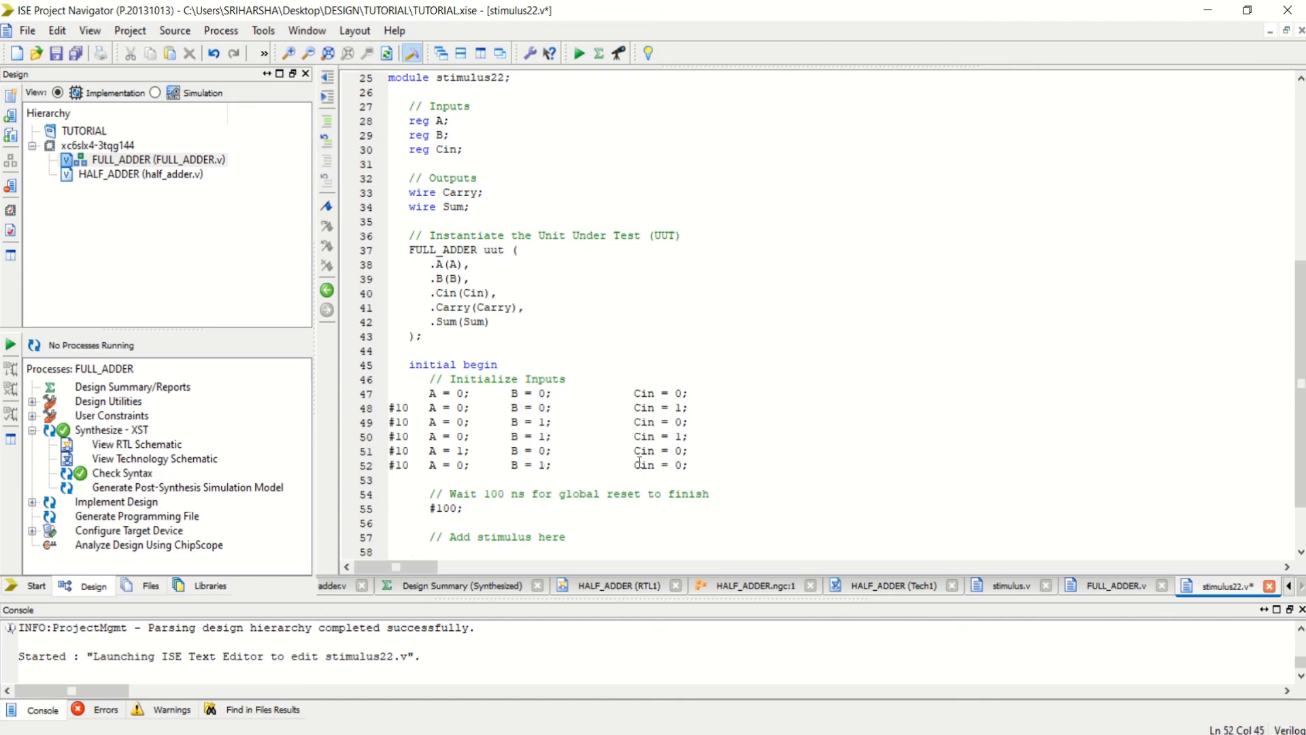
double_click(460, 466)
text(1)
click(544, 466)
double_click(544, 466)
text(0)
double_click(681, 465)
text(1)
Add a #10 stimulus line with A = 1, B = 1 and Cin = 0
click(697, 464)
key(Return)
key(ctrl+v)
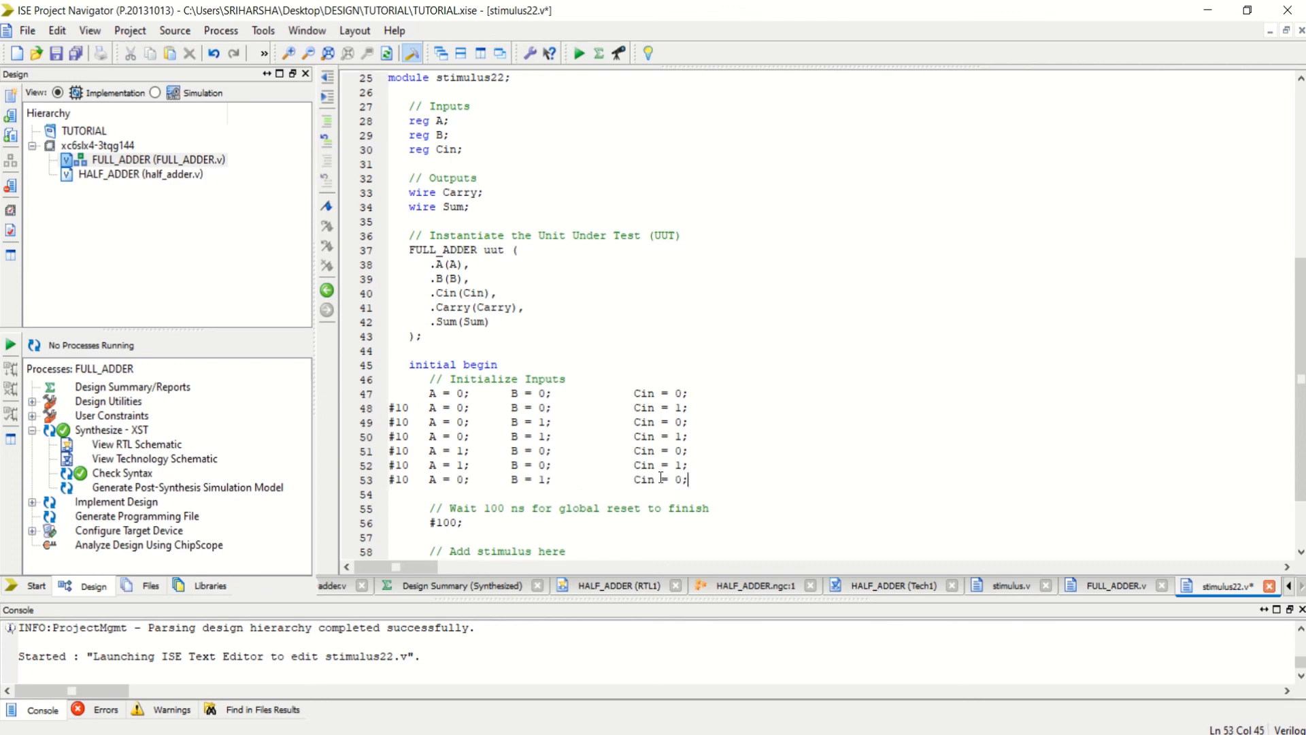
double_click(459, 481)
text(1)
Add a #10 stimulus line with A = 1, B = 1 and Cin = 1
click(705, 483)
key(Return)
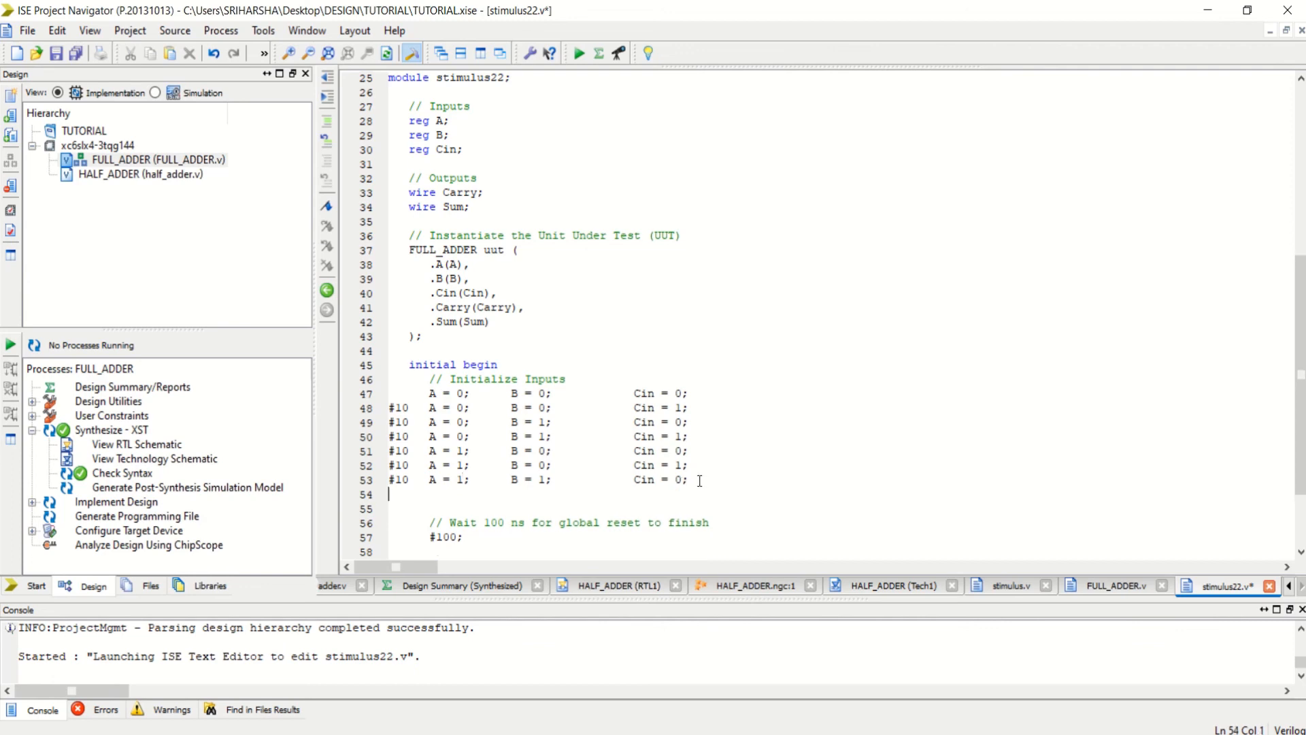
key(ctrl+v)
double_click(462, 494)
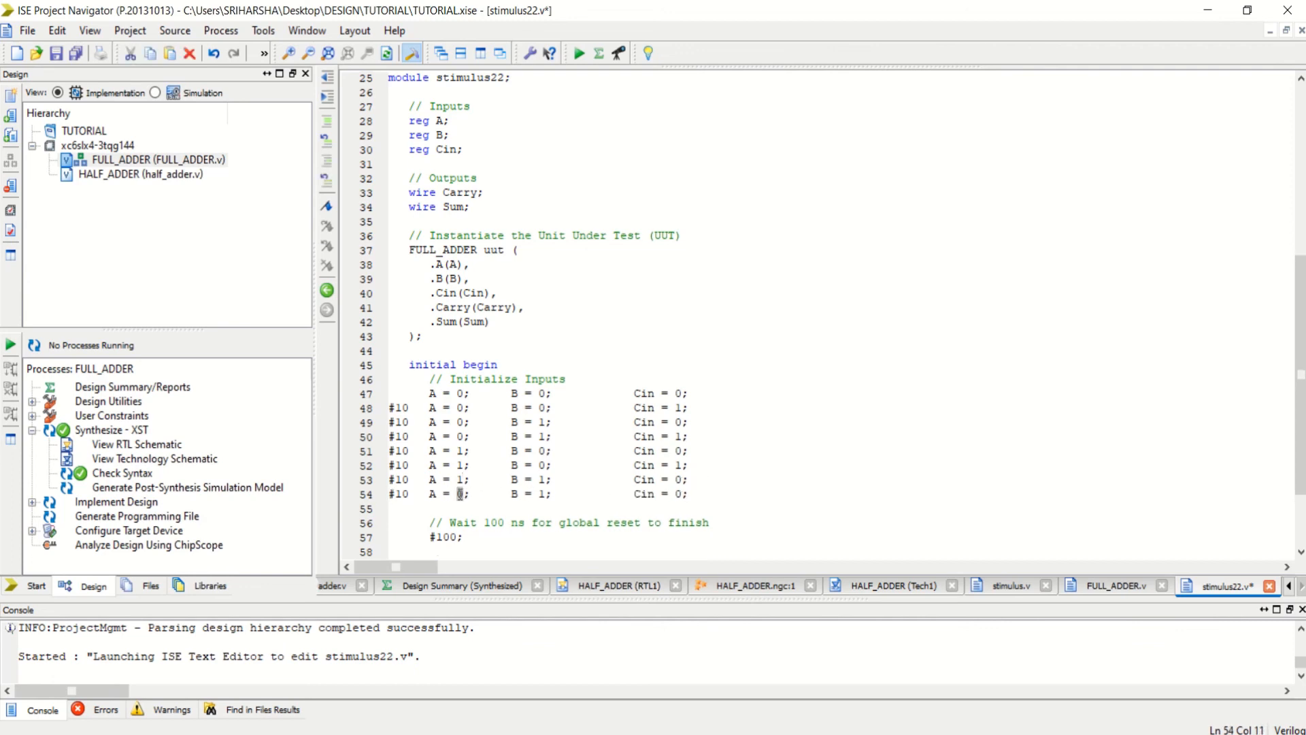
text(1)
double_click(678, 494)
text(1)
End the stimulus sequence with #10 $finish; and save stimulus22.v
click(702, 494)
key(Return)
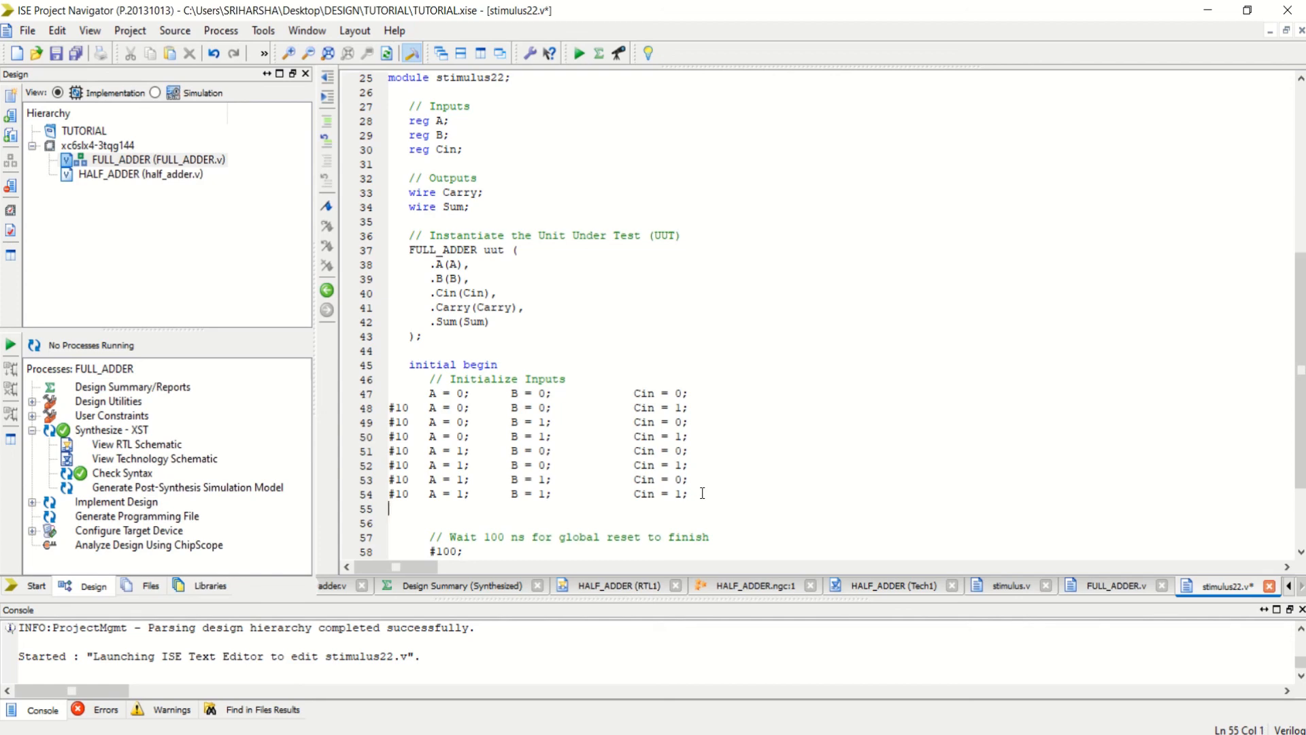
text(#10 $finish;)
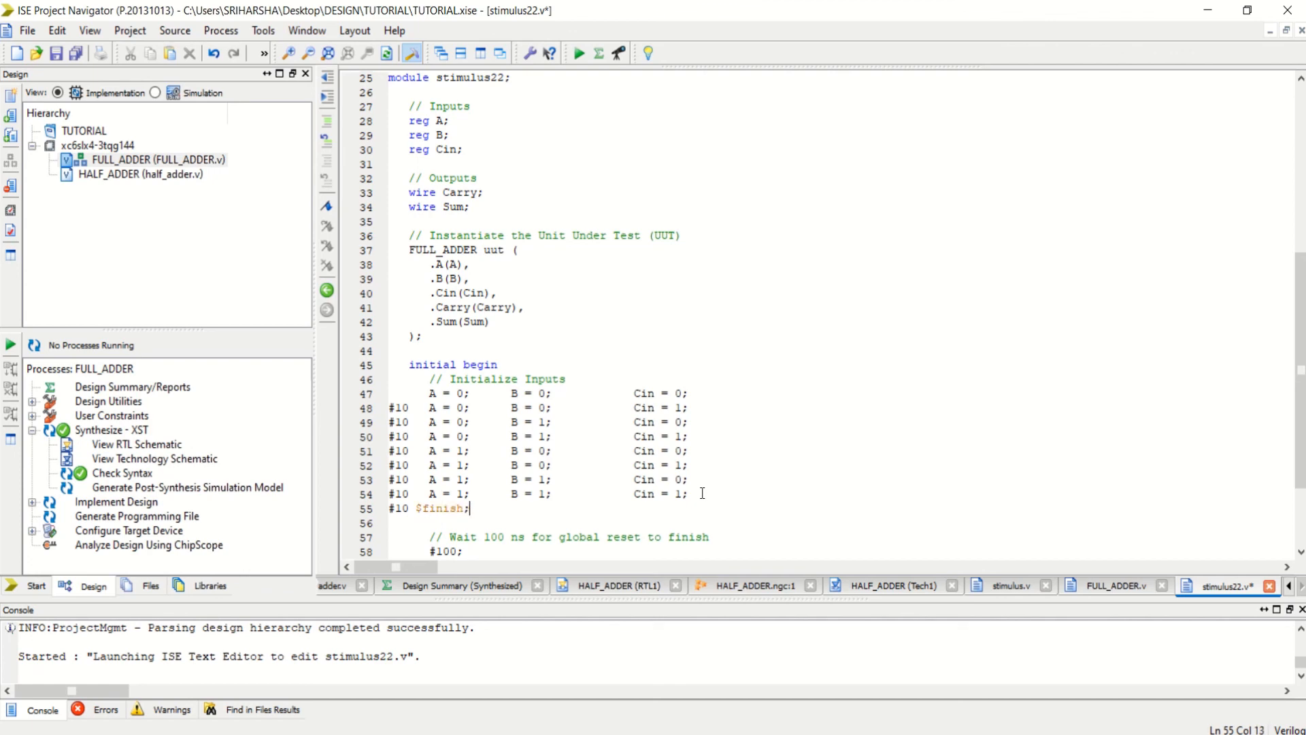
click(57, 53)
Switch the project to the Simulation view and run Behavioral Check Syntax on the stimulus22 test fixture
click(157, 92)
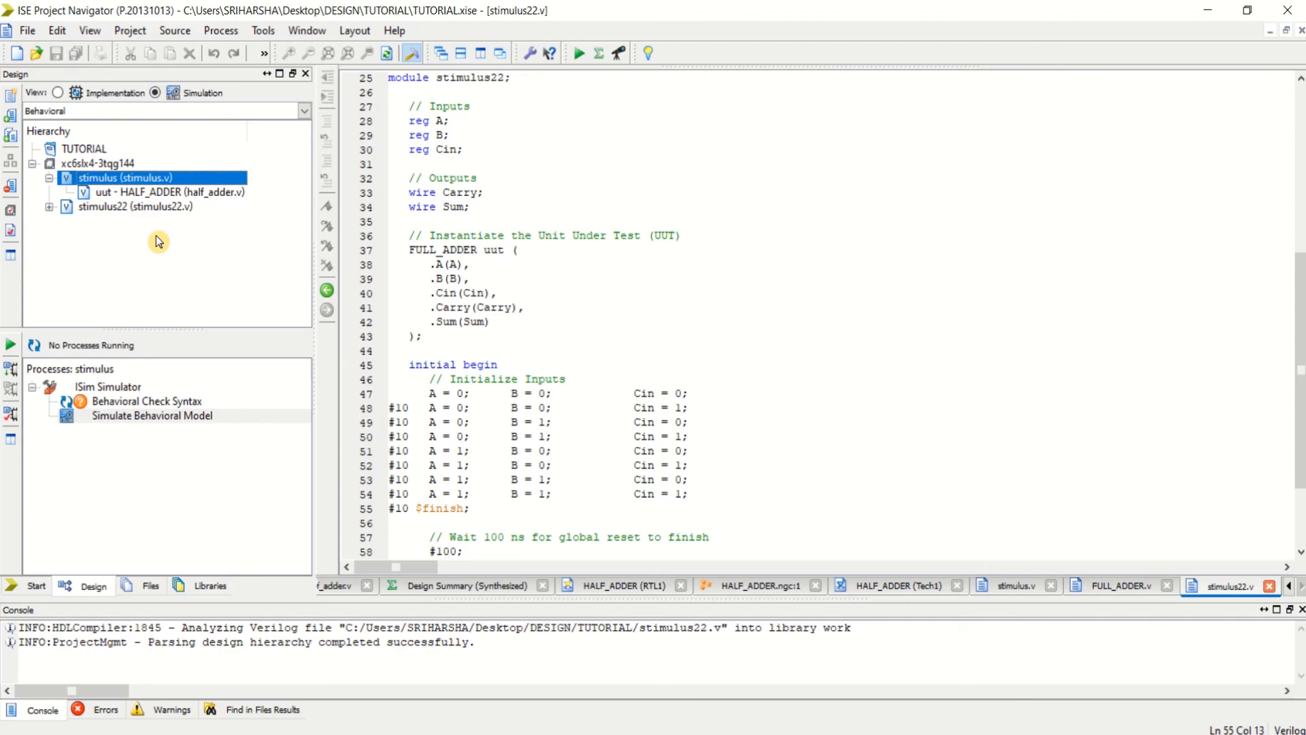
click(49, 207)
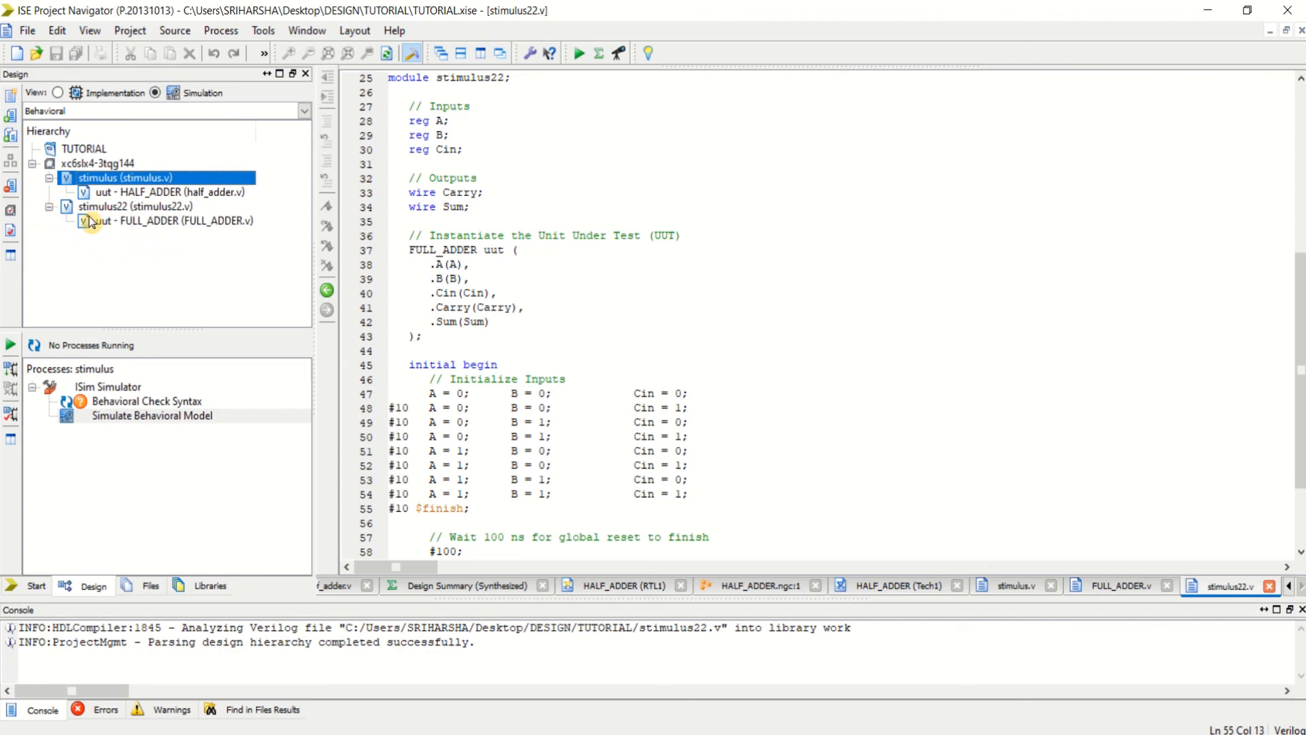
click(133, 206)
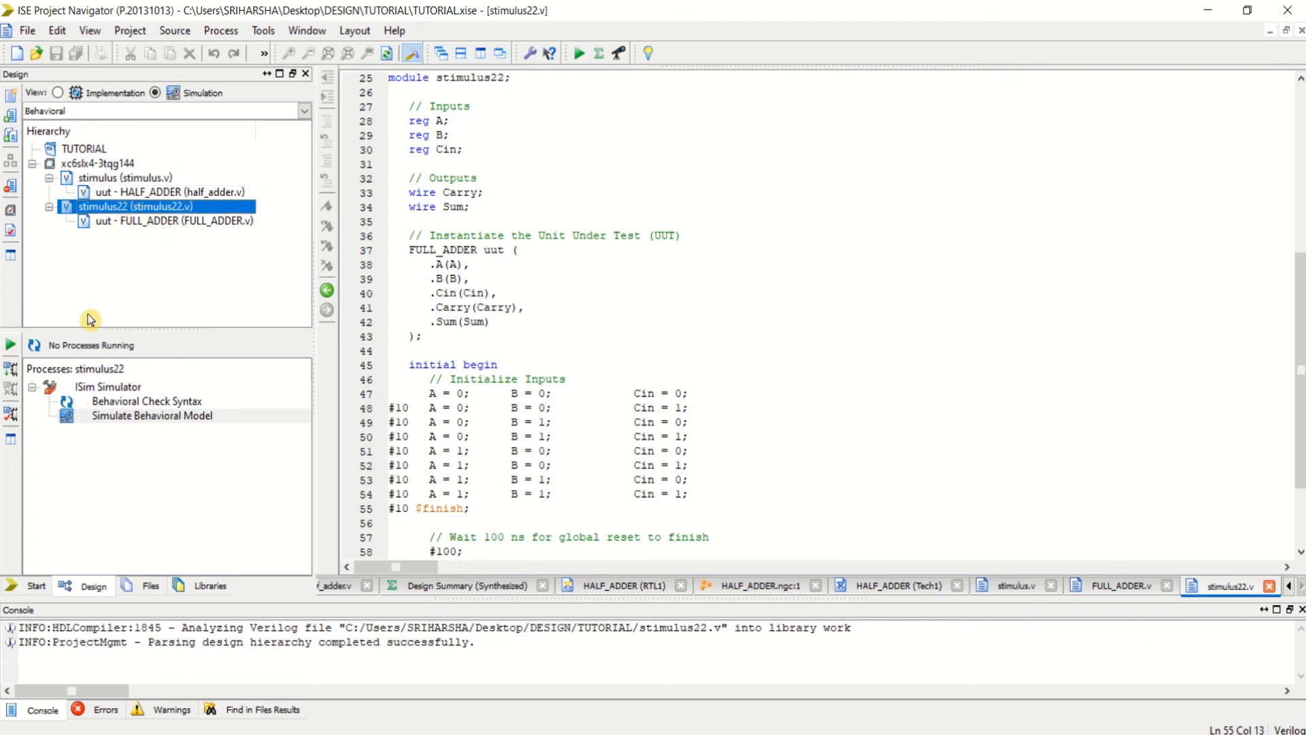
double_click(133, 403)
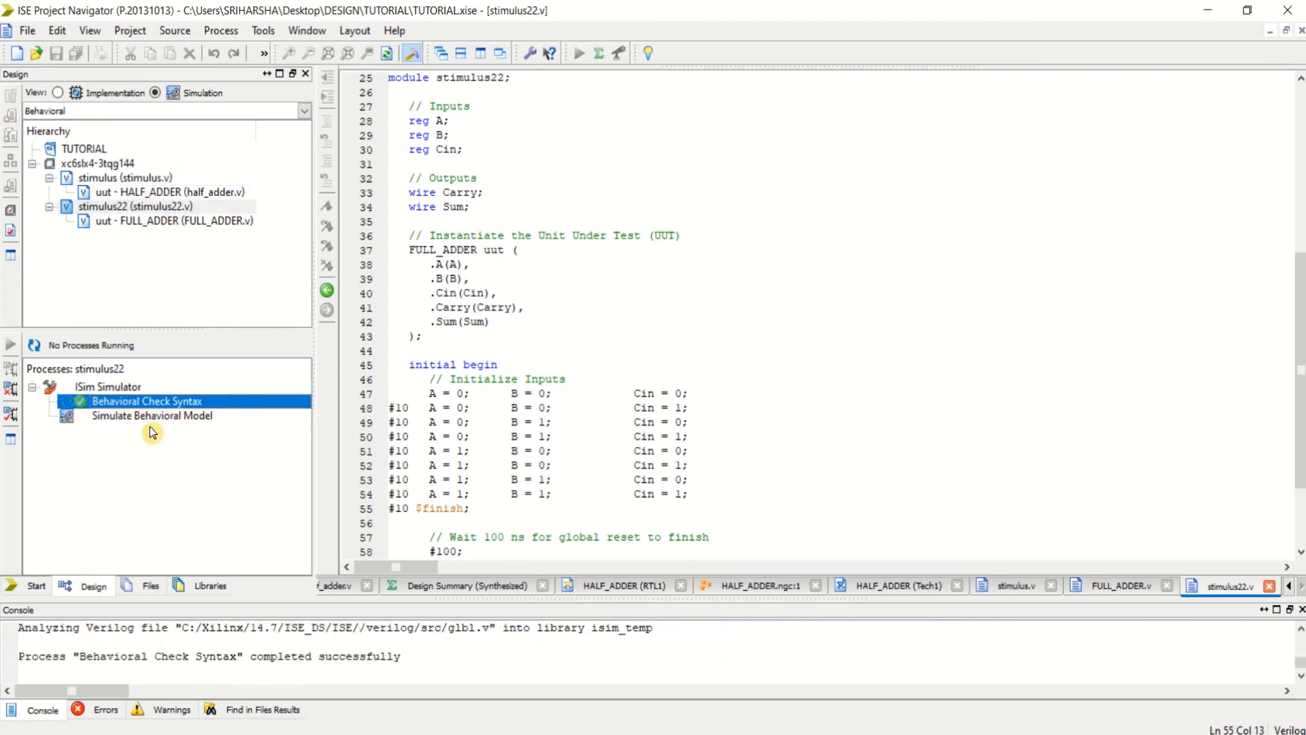
Simulate the behavioral model of stimulus22 and fit the full Default.wcfg waveform in view
double_click(151, 417)
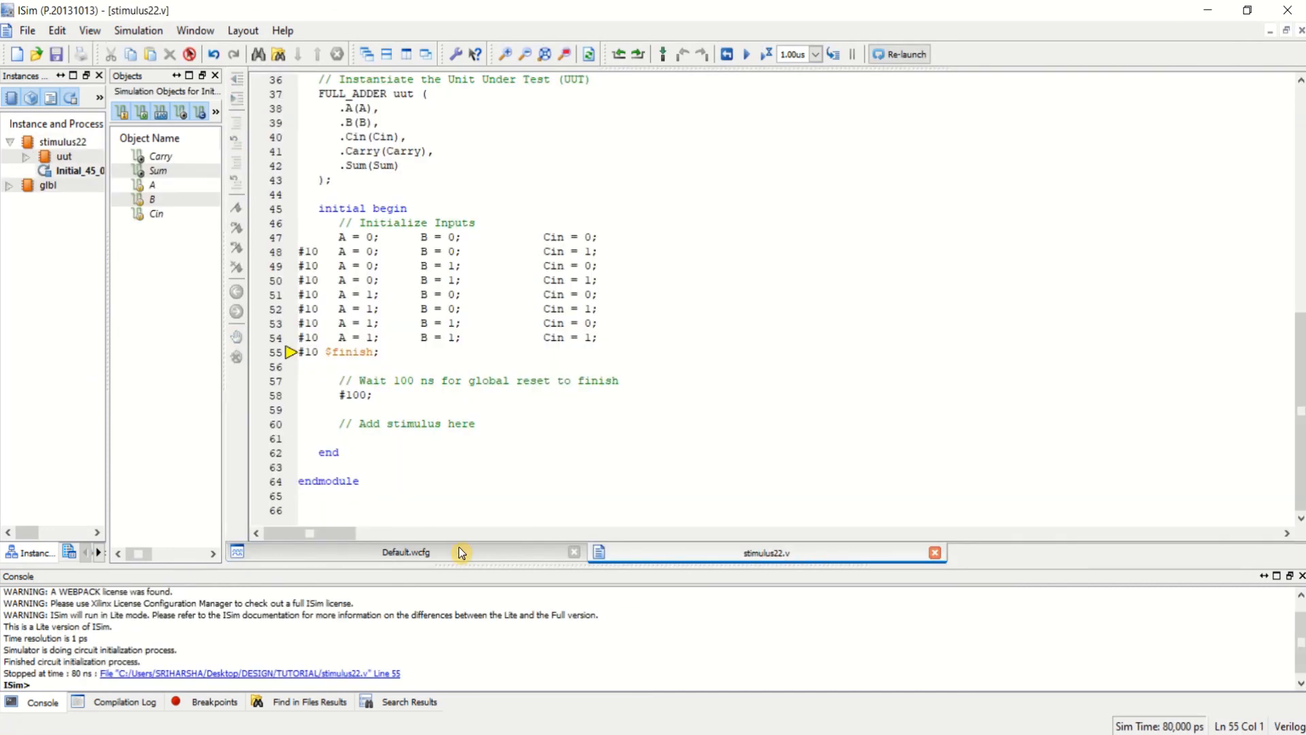
click(407, 552)
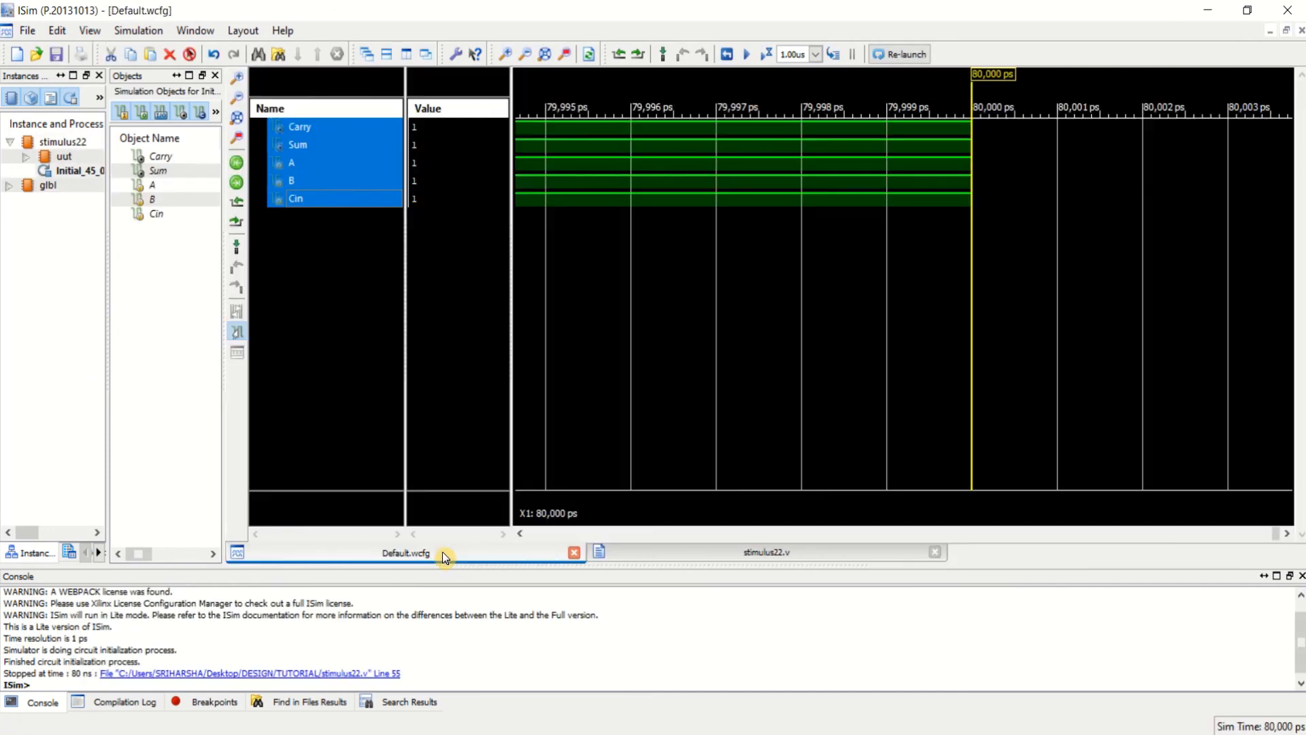
click(544, 54)
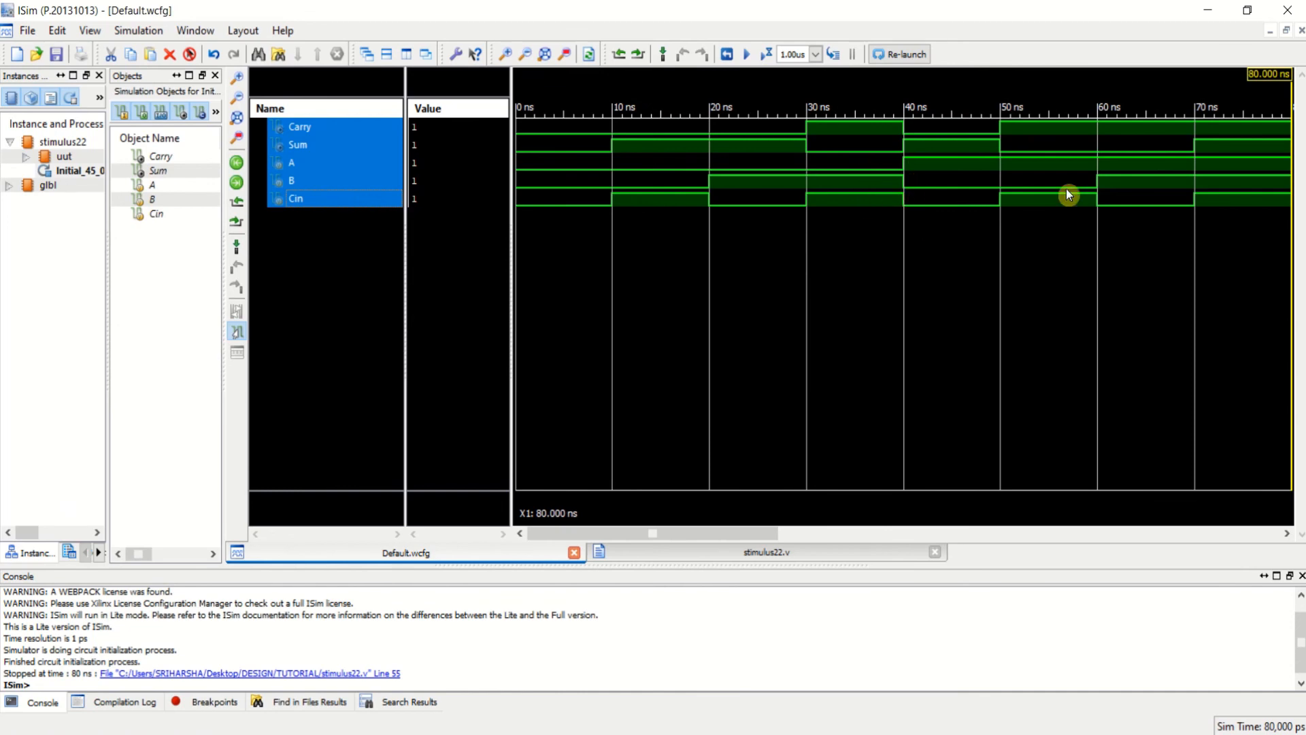
Examine the full adder waveforms with the time cursor at 80 ns, and minimize the simulator window
drag(1293, 209, 1283, 252)
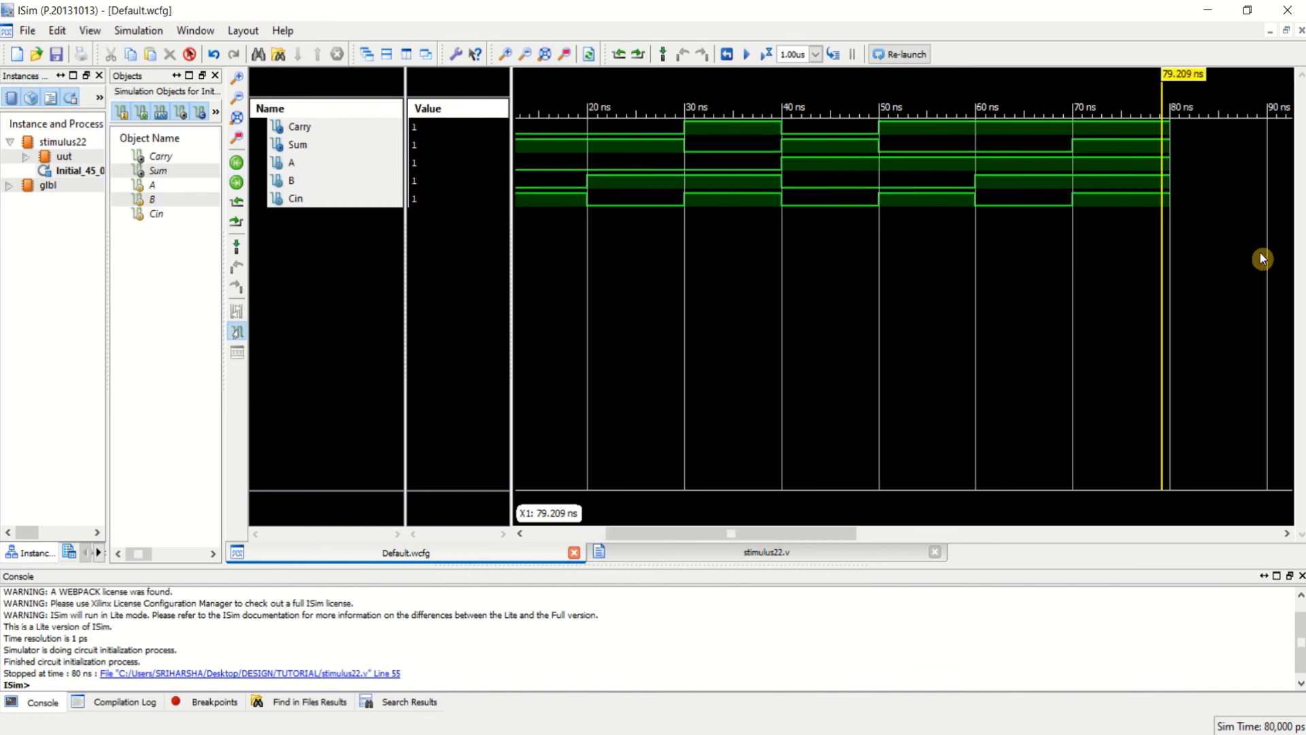
click(1187, 243)
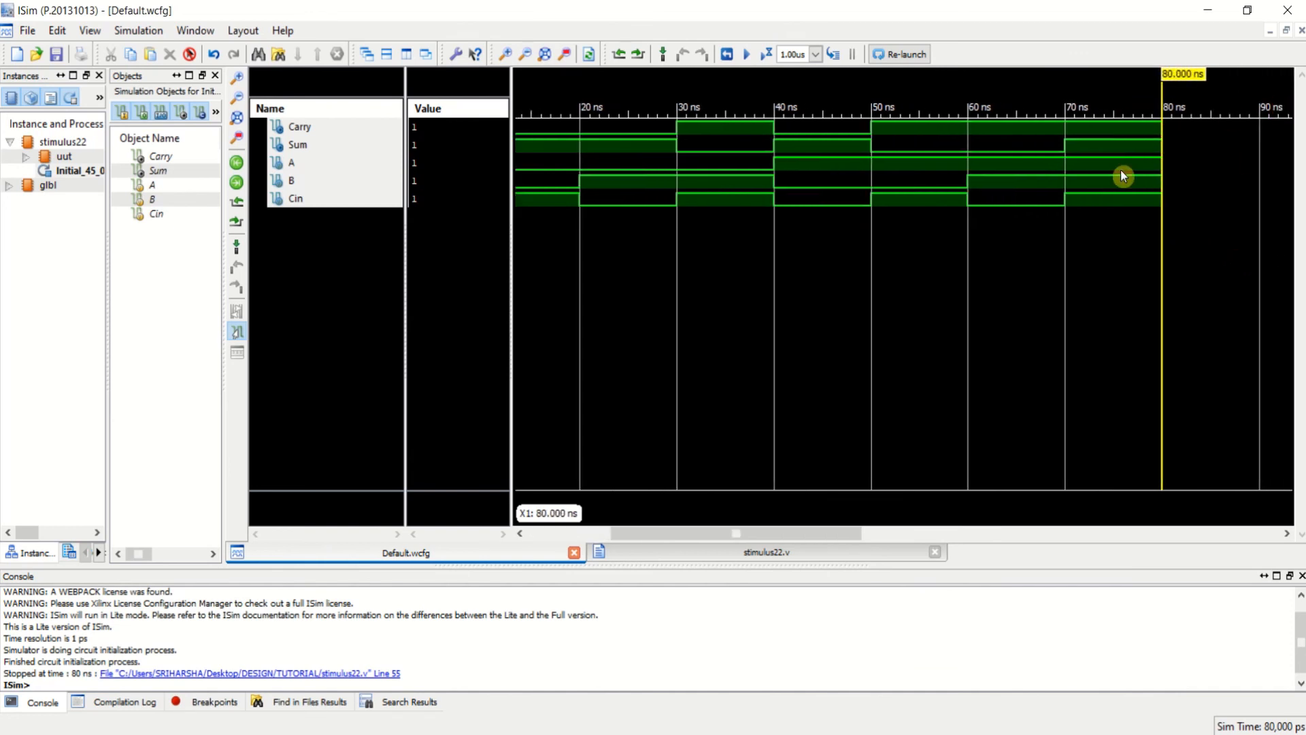
click(1206, 11)
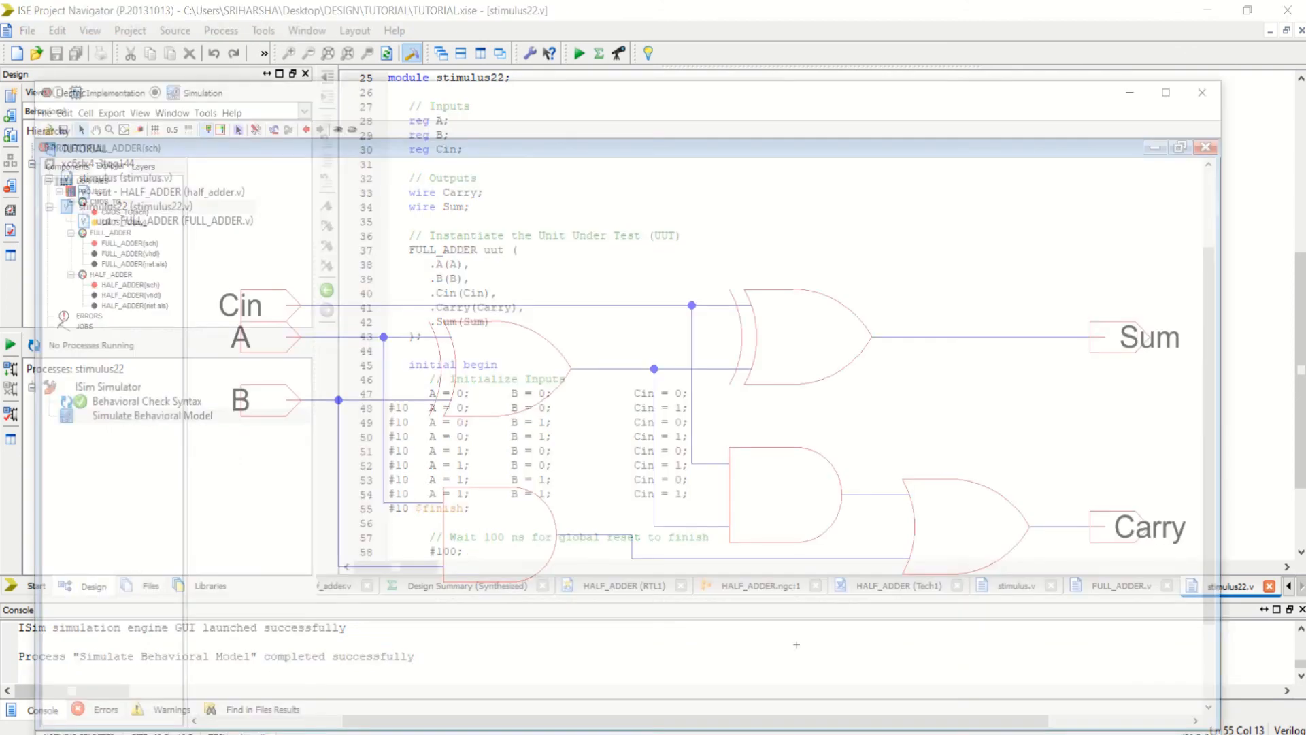